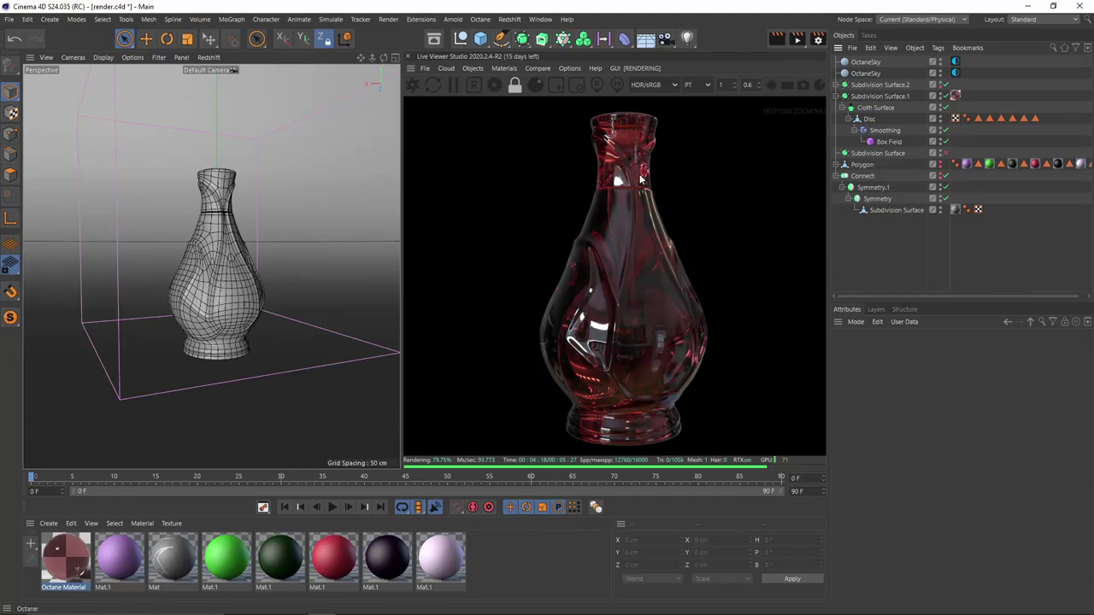
- Switch to the photo viewer and examine the bottle reference photo beside the render, then move it clear of the scene
key("alt+Tab")
key("alt+Tab")
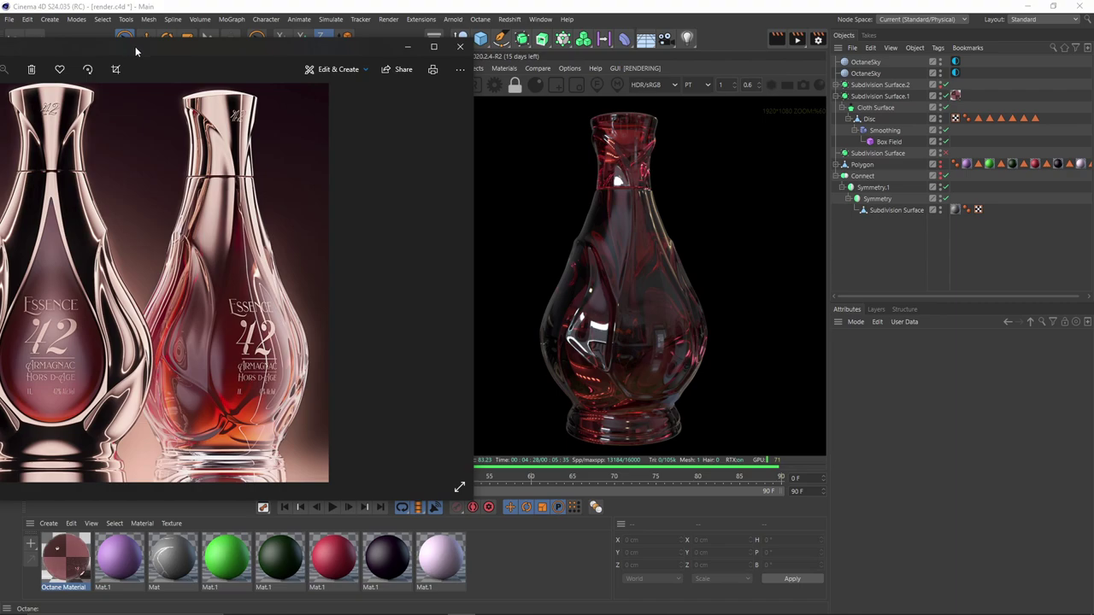
left_click_drag(136, 47, 170, 64)
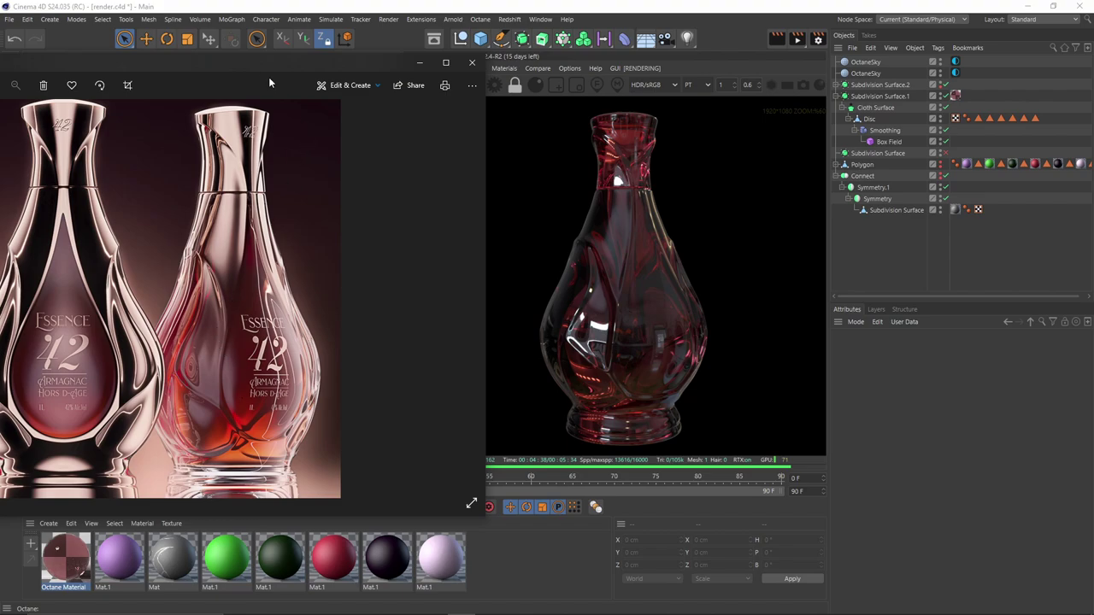
left_click_drag(268, 77, 264, 131)
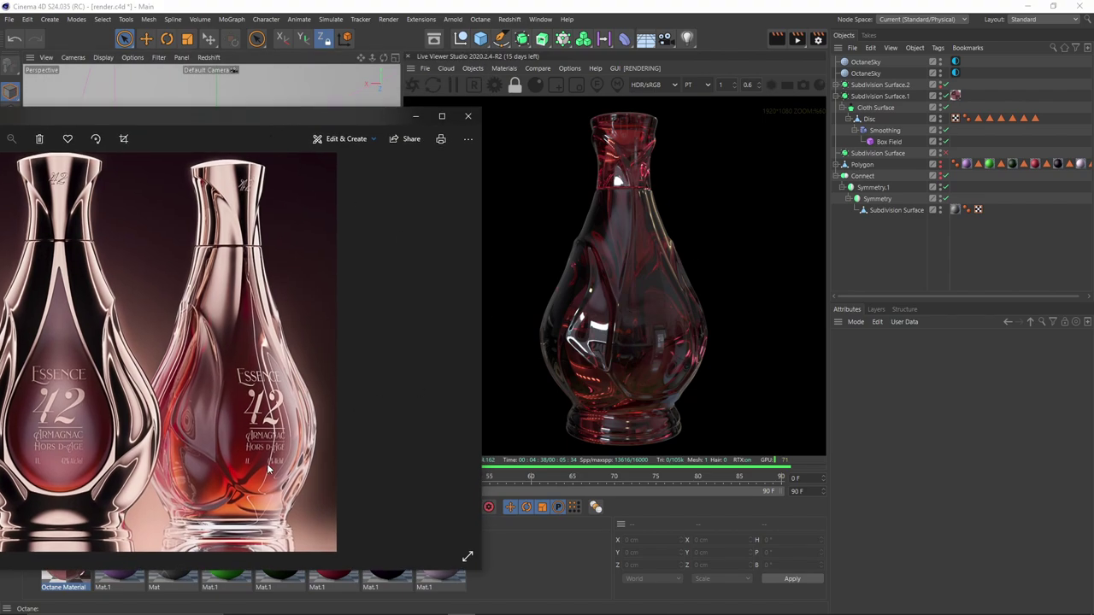
scroll(227, 432, "up", 3)
scroll(275, 415, "down", 3)
left_click_drag(203, 115, 950, 108)
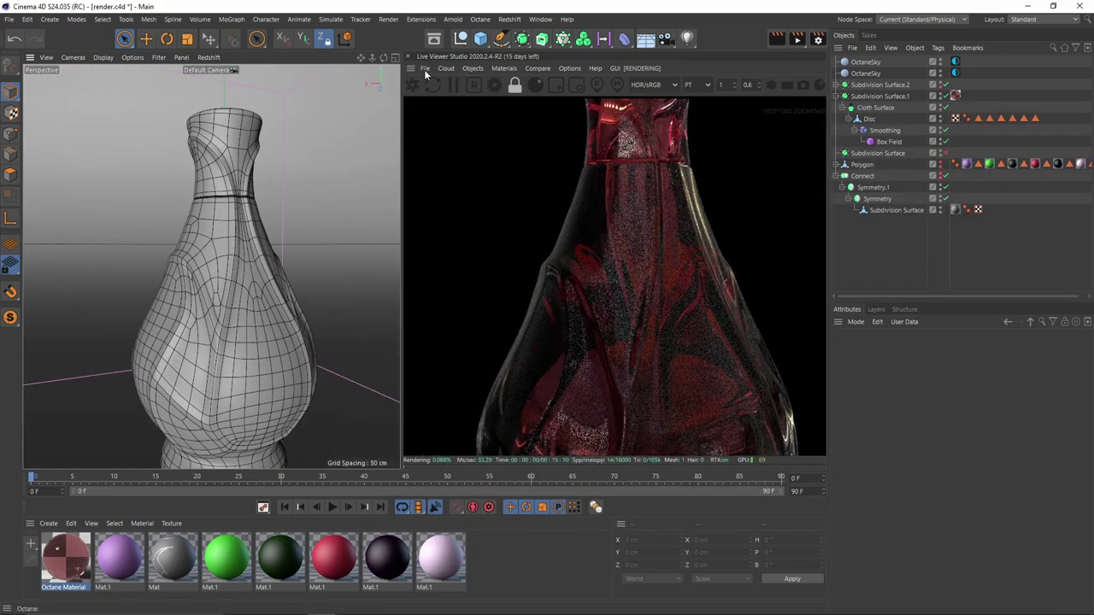
- Close the Live Viewer and examine the finished bottle mesh's topology around its shoulder and body
left_click(411, 68)
left_click(428, 76)
left_click(815, 38)
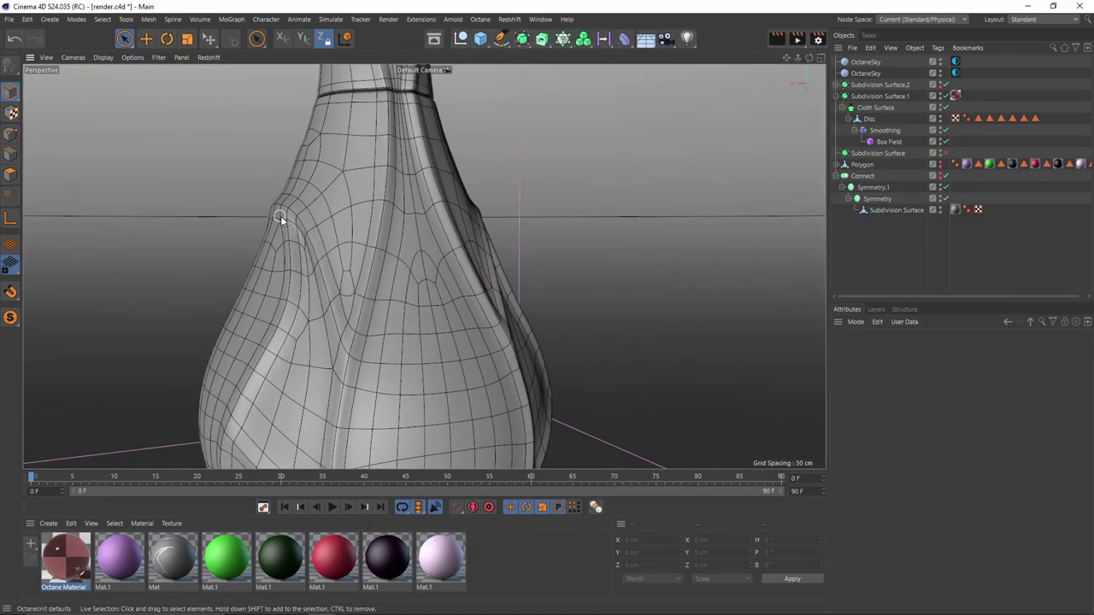
scroll(272, 226, "down", 5)
left_click_drag(269, 239, 329, 270, "alt")
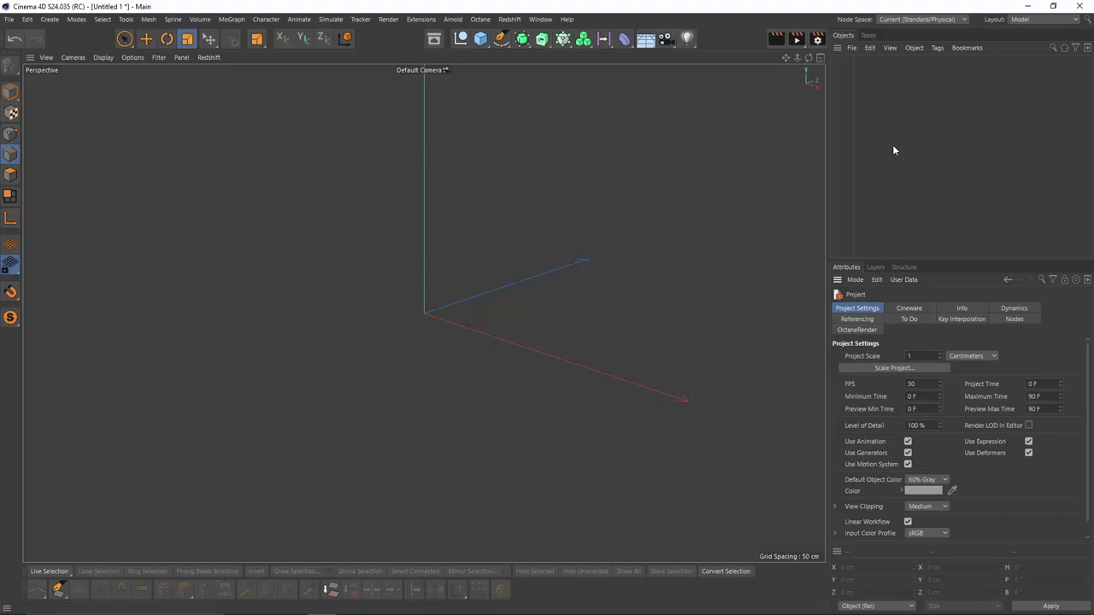
- In the empty project's front view, load the photo of the three bottles as the viewport background image
middle_click(303, 211)
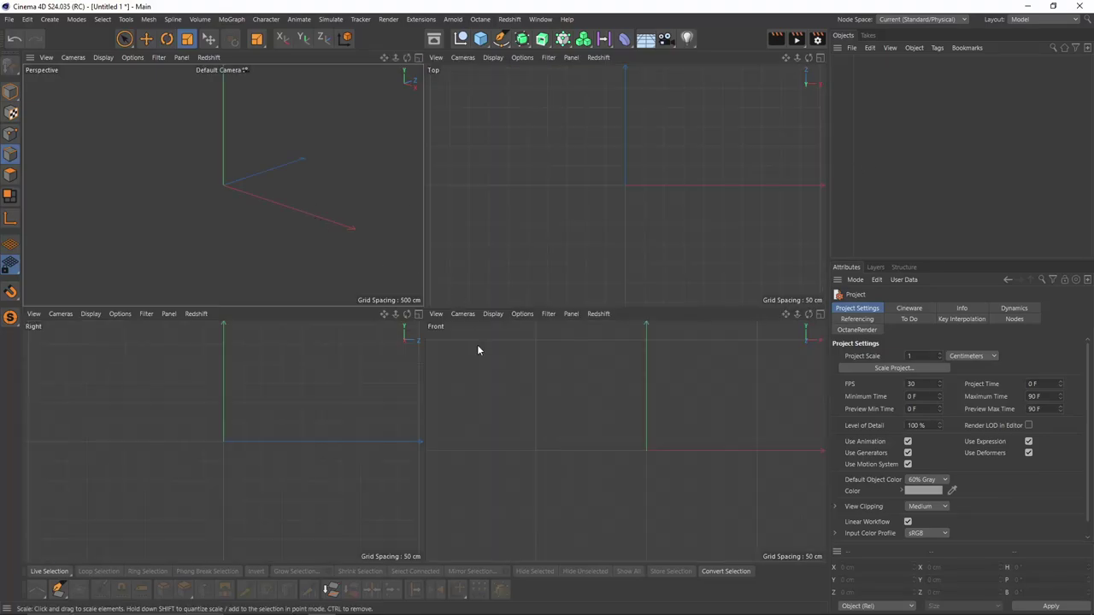
middle_click(586, 402)
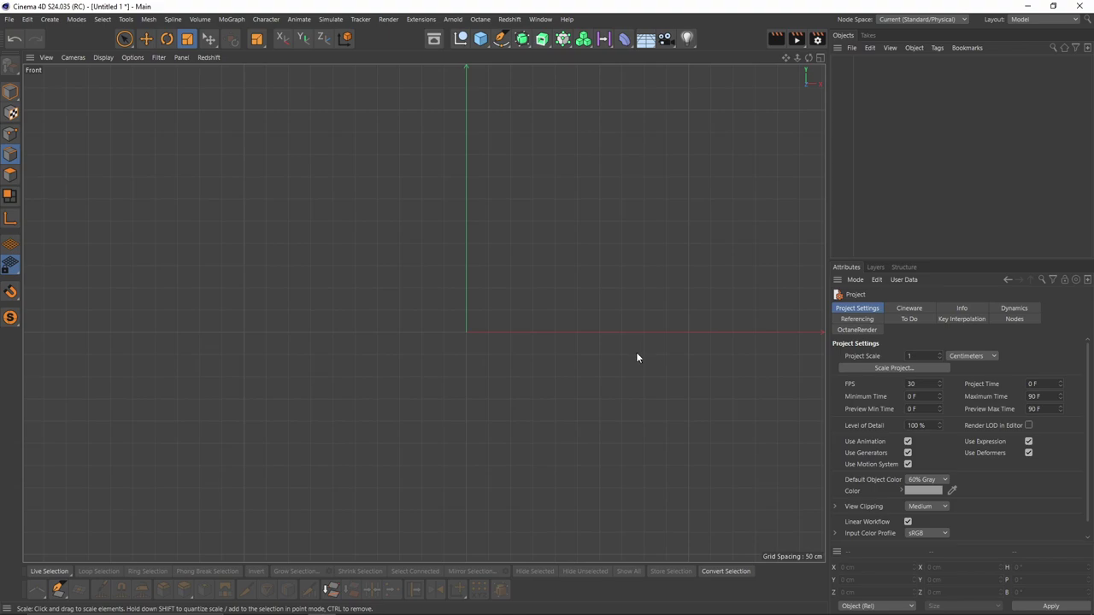
key("shift+v")
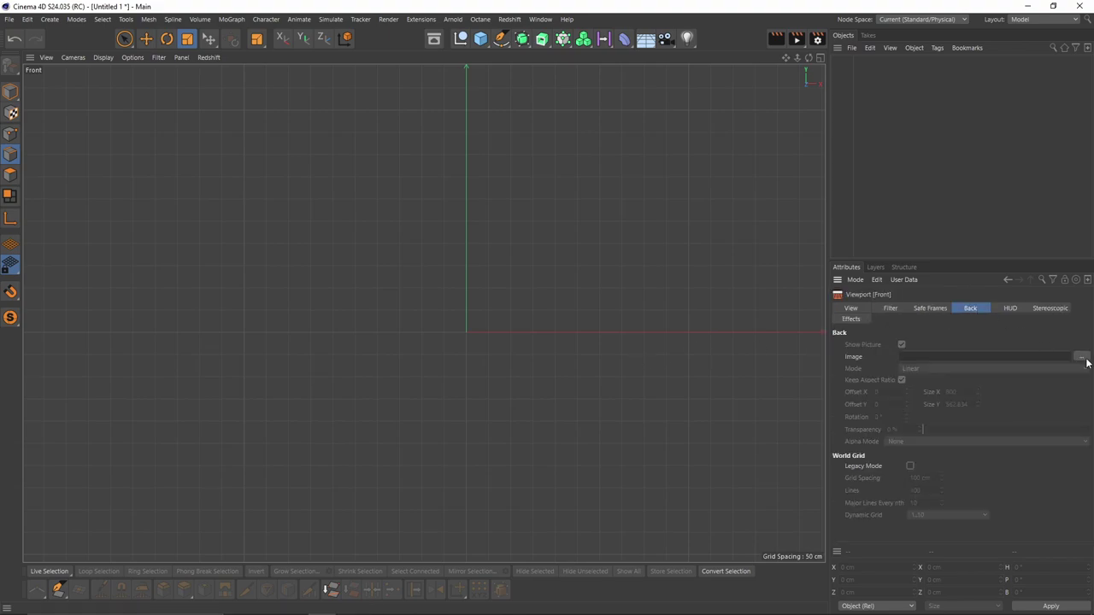
left_click(1084, 359)
double_click(134, 113)
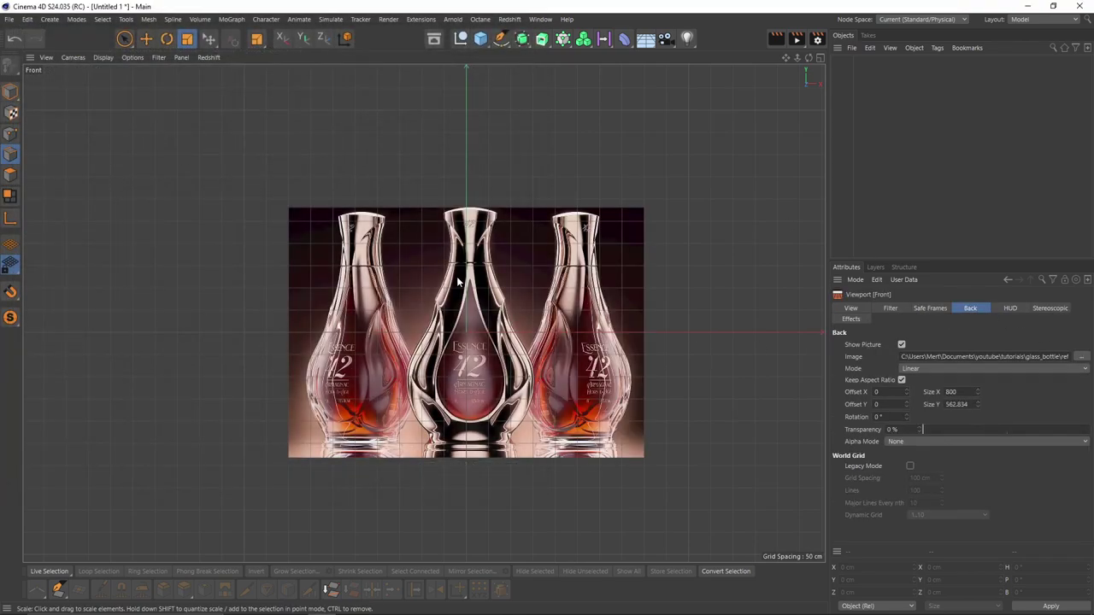
- Set the background image's X offset to -9 so the middle bottle is centred on the vertical axis
scroll(488, 210, "up", 5)
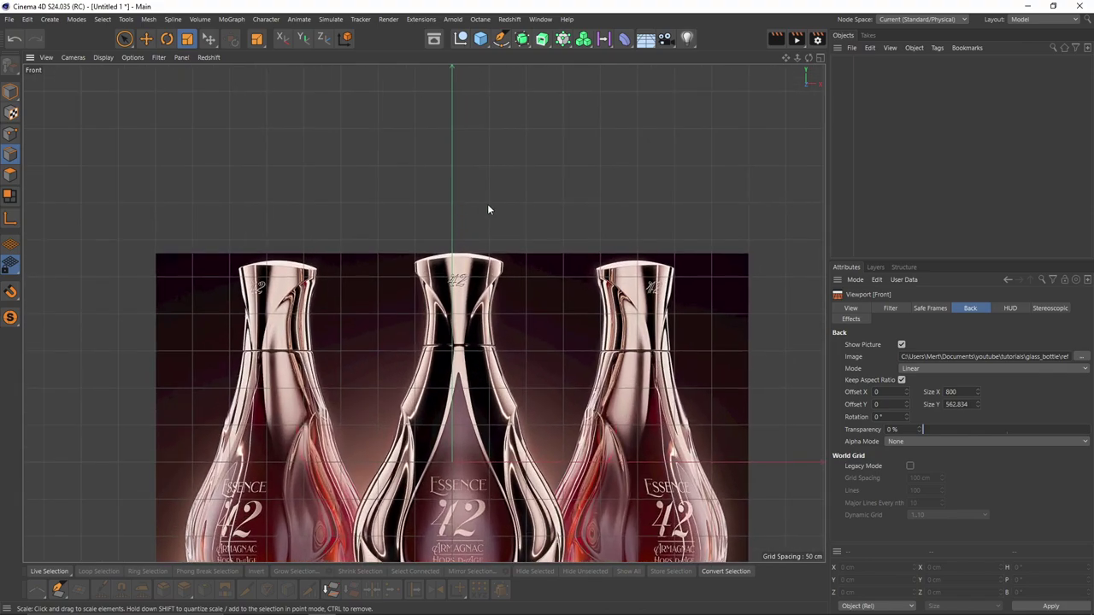
middle_click_drag(488, 210, 499, 316, "alt")
middle_click_drag(506, 381, 517, 233, "alt")
scroll(479, 318, "up", 8)
middle_click_drag(506, 312, 489, 360, "alt")
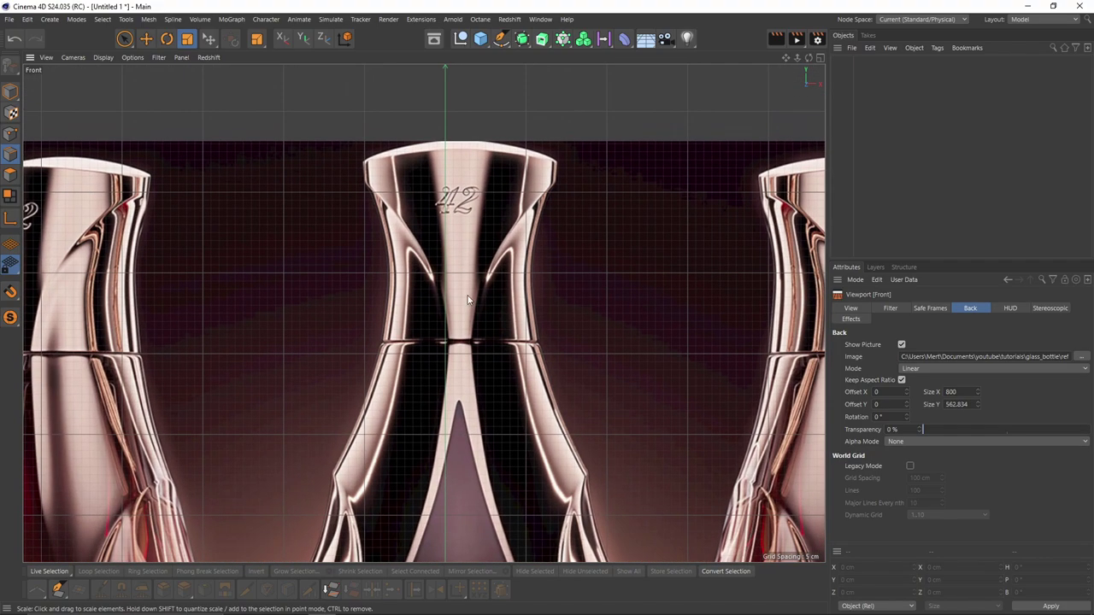
left_click(906, 394)
left_click(906, 394)
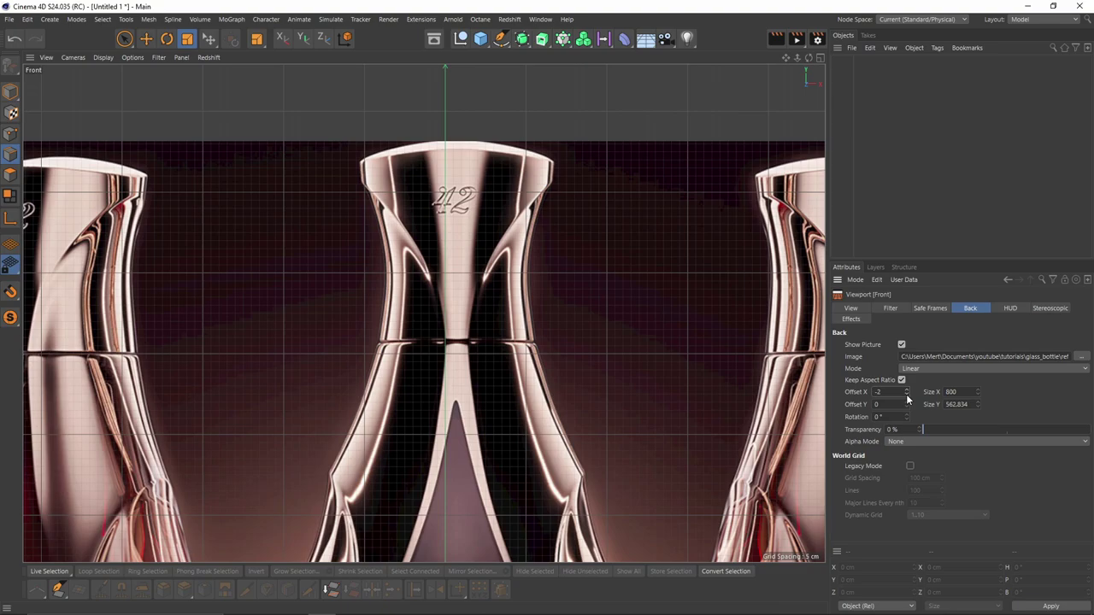
left_click(906, 394)
left_click(905, 394)
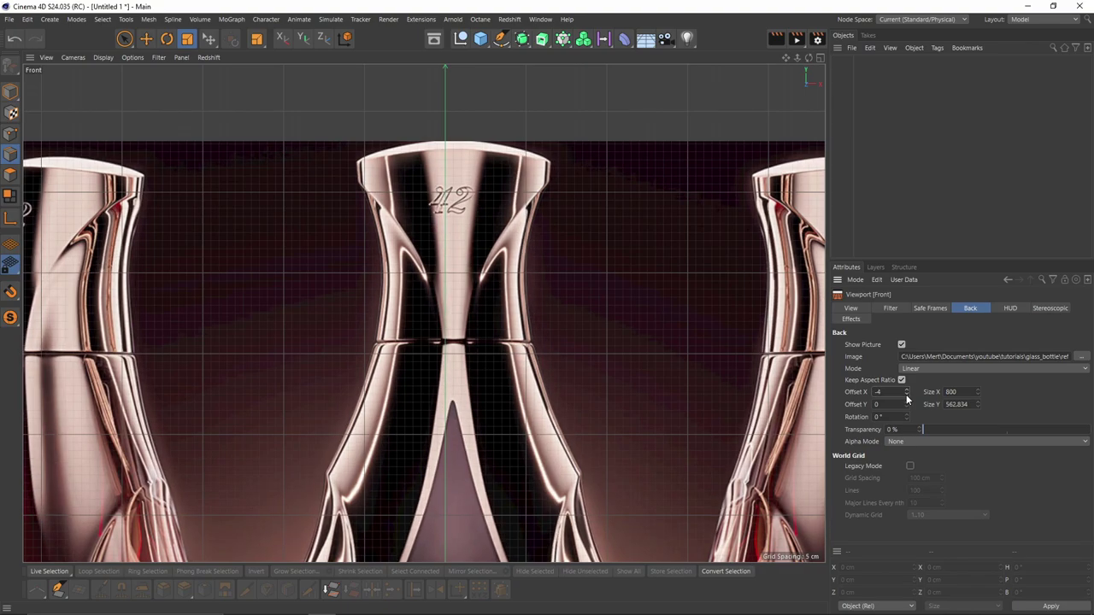
left_click(906, 394)
left_click(906, 394)
left_click(906, 394)
left_click(906, 394)
left_click(906, 394)
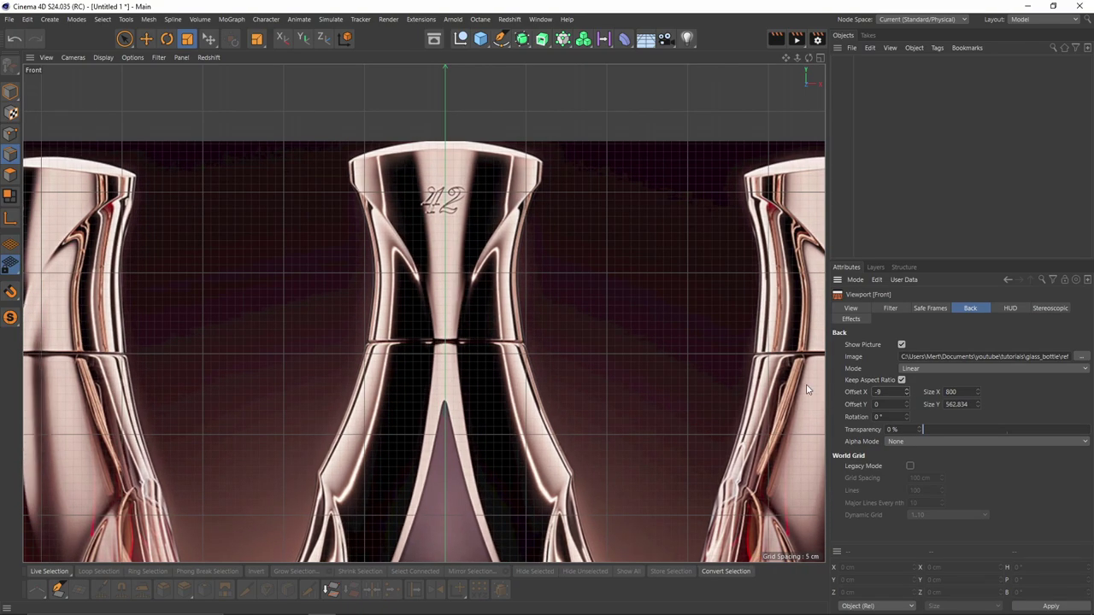
- Set the background image's transparency to 79%
scroll(431, 412, "up", 3)
scroll(560, 364, "down", 13)
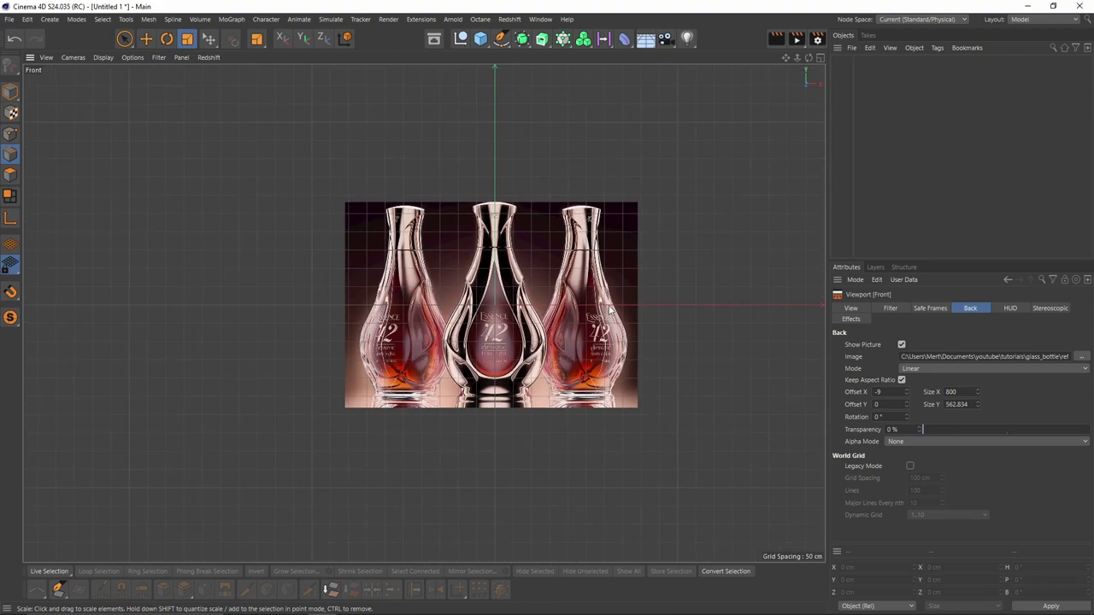
left_click_drag(982, 427, 1059, 438)
middle_click_drag(549, 283, 514, 301, "alt")
- Add a cylinder over the middle bottle and stretch its height to about 541 cm
left_click_drag(482, 38, 506, 74)
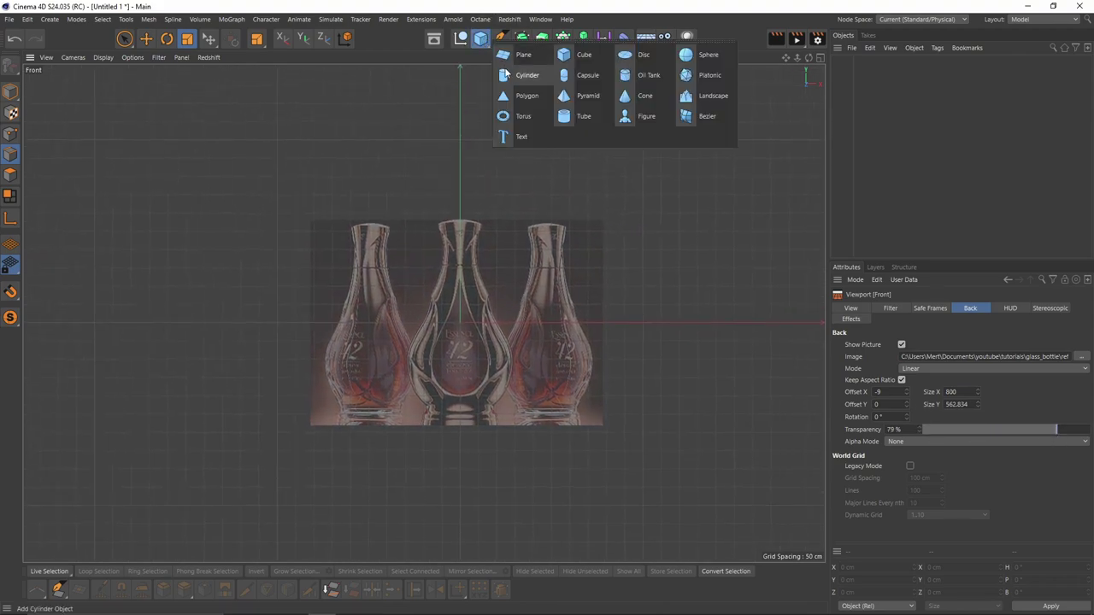
left_click(518, 78)
scroll(508, 295, "up", 3)
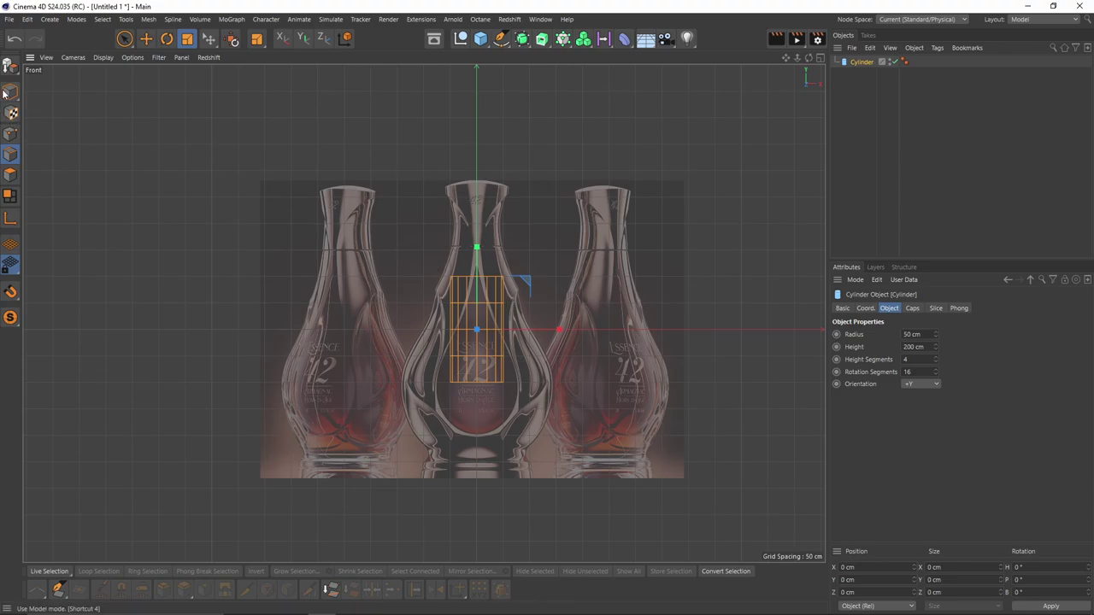
left_click_drag(479, 276, 484, 187)
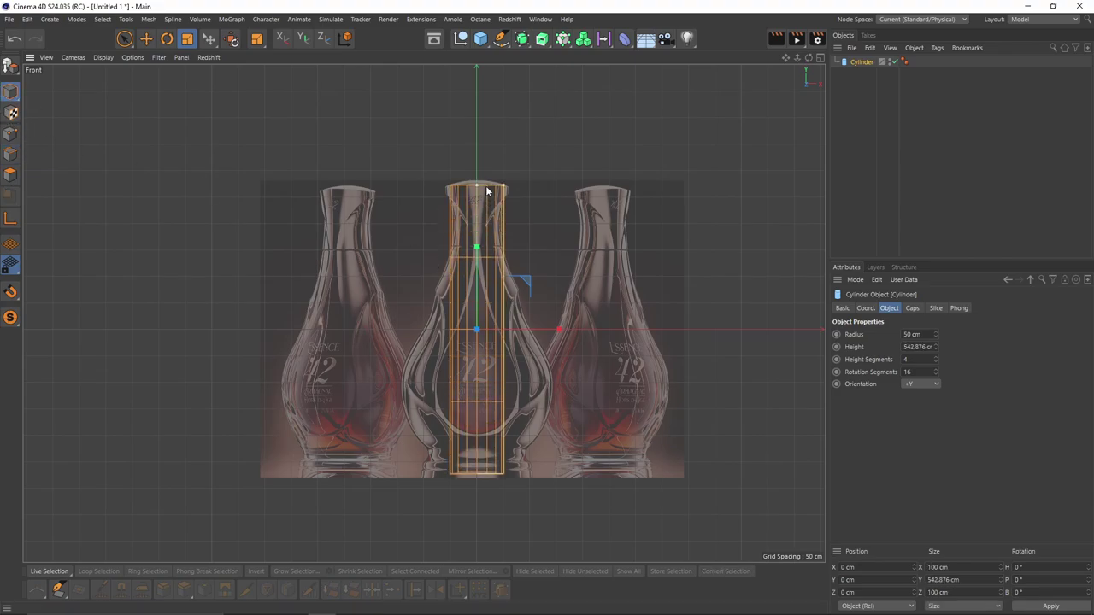
middle_click_drag(479, 216, 480, 184, "alt")
scroll(476, 209, "up", 4)
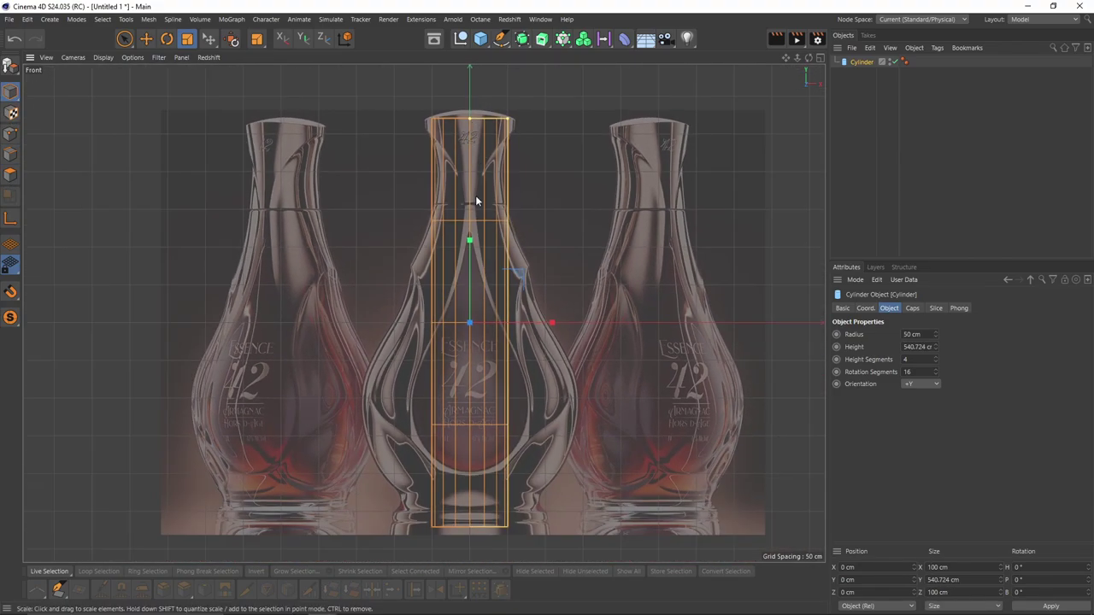
- Raise the cylinder to about 6.8 cm in Y and widen its radius to about 143.5 cm to span the bottle's body
key("e")
left_click_drag(475, 272, 473, 266)
scroll(496, 163, "down", 3)
left_click_drag(468, 111, 559, 139)
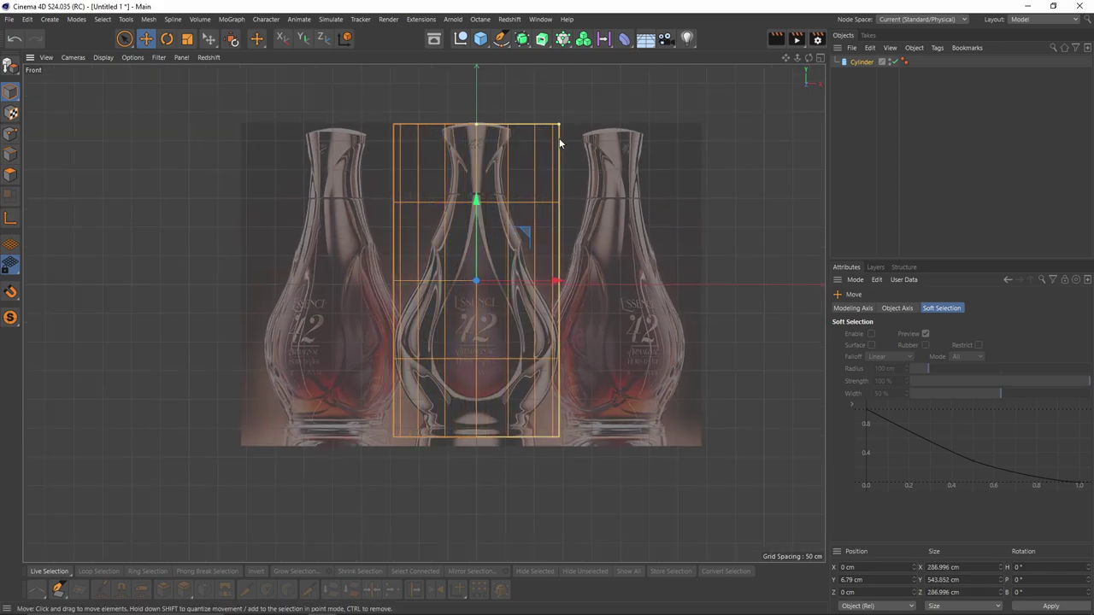
- Set the cylinder's height segments to 8
left_click(860, 63)
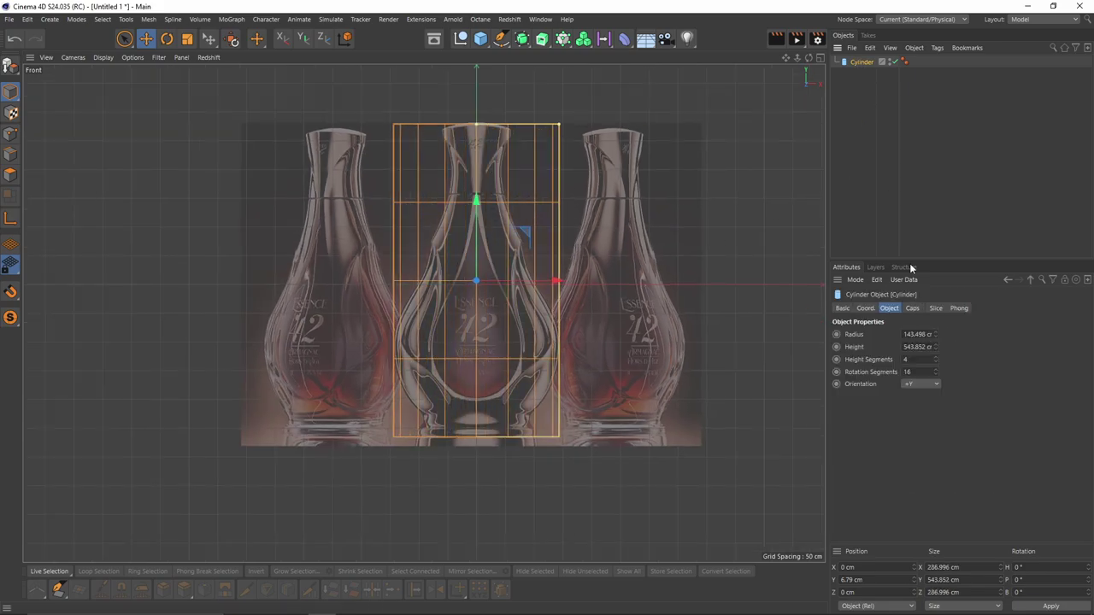
left_click(935, 356)
left_click(935, 357)
left_click(935, 357)
left_click(935, 357)
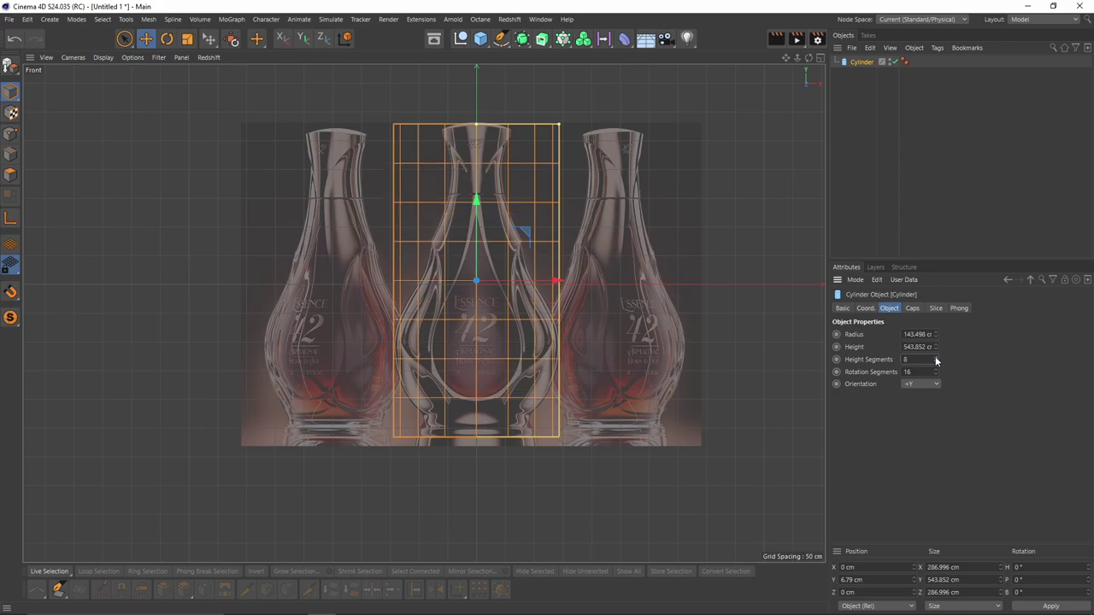
- In the perspective view, turn off the cylinder's caps so both ends are open
middle_click(344, 178)
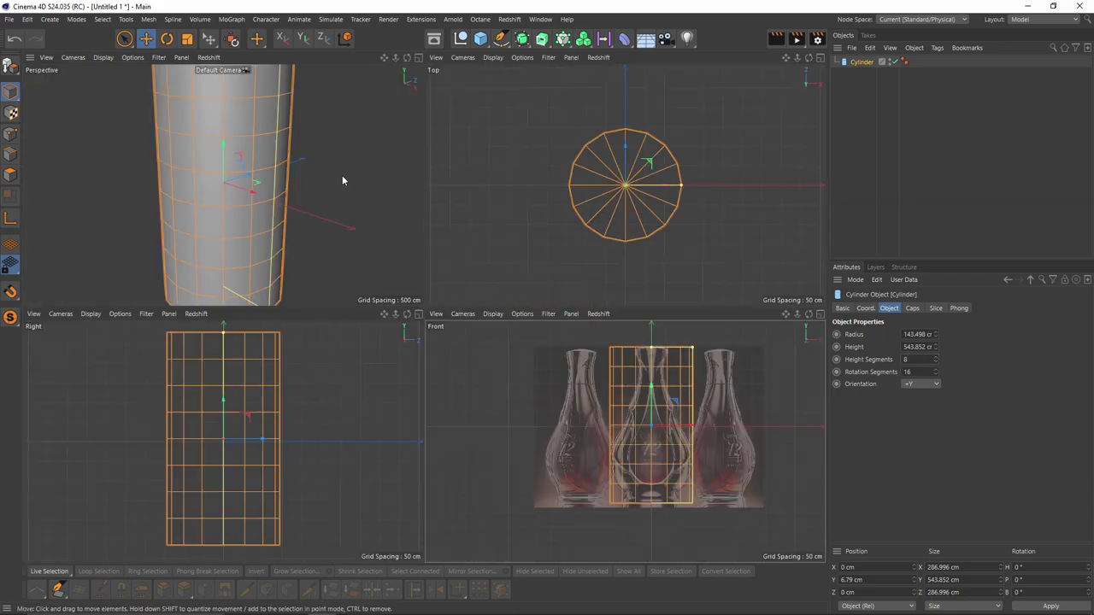
middle_click(342, 176)
scroll(435, 264, "down", 5)
left_click(908, 311)
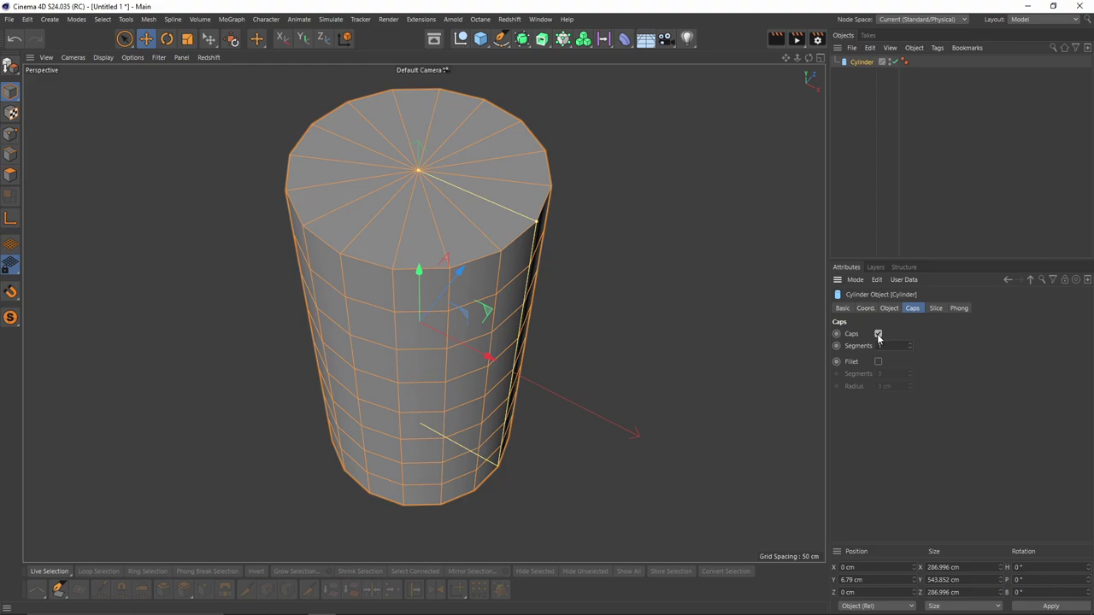
left_click(877, 334)
scroll(510, 299, "down", 3)
left_click_drag(511, 320, 530, 261, "alt")
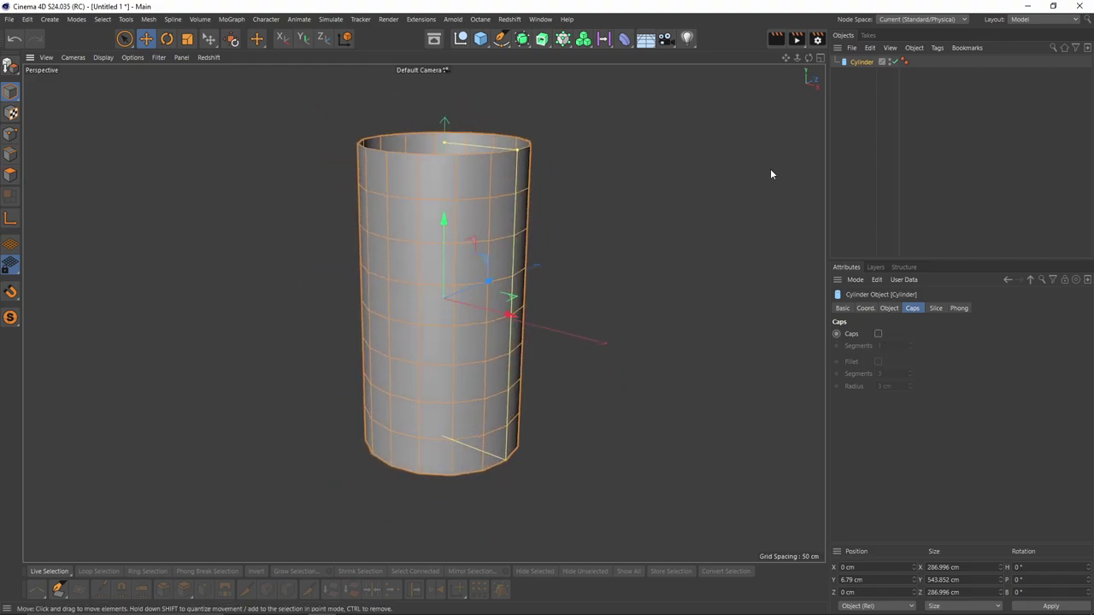
- Make the cylinder editable and parent it under a Subdivision Surface
key("c")
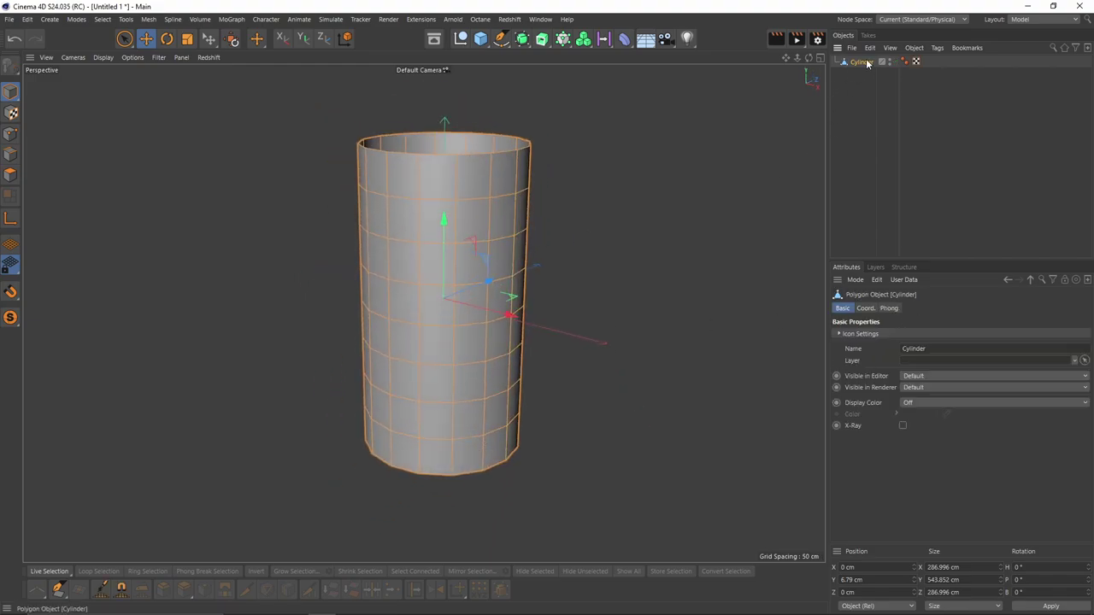
left_click_drag(586, 261, 656, 185, "alt")
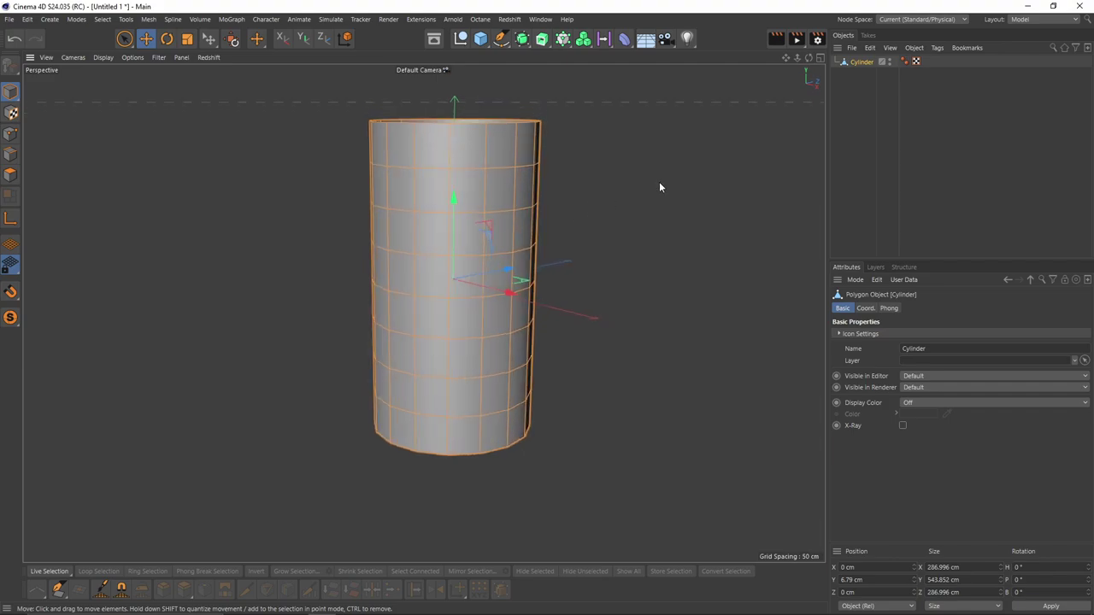
left_click(527, 44, "alt")
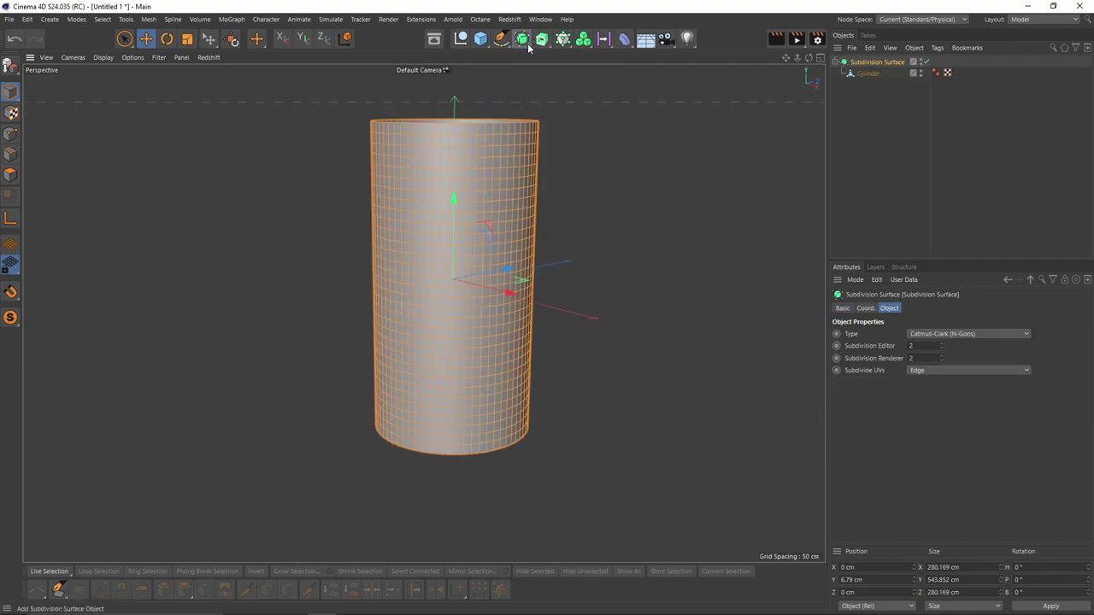
- Switch the cylinder to edge editing in the front view and select the horizontal edge loop across the bottle's lower belly
left_click(867, 75)
middle_click(504, 359)
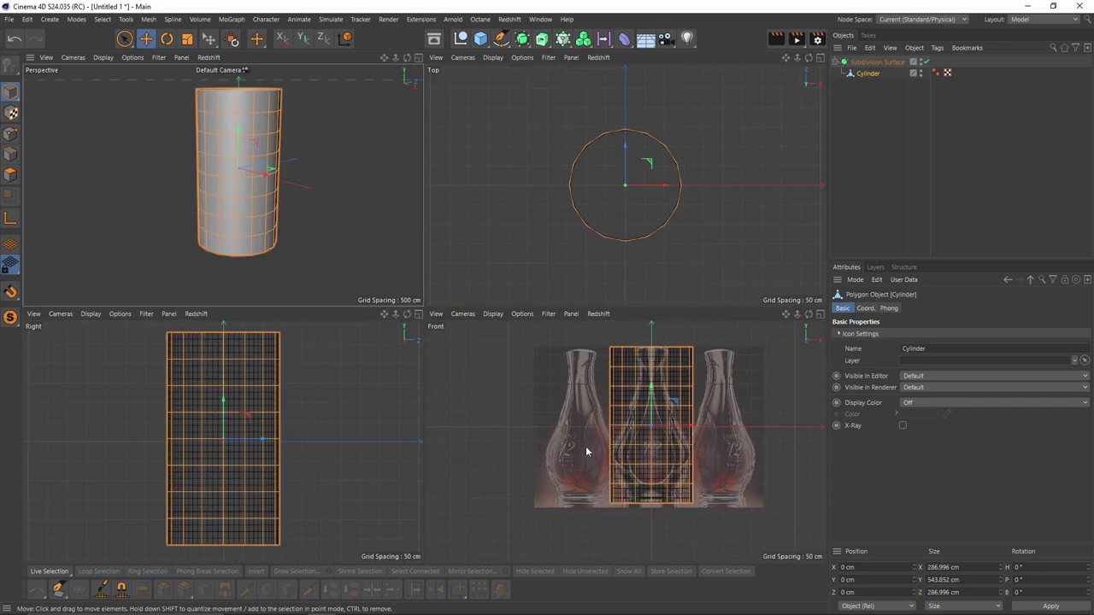
middle_click(586, 447)
left_click(11, 155)
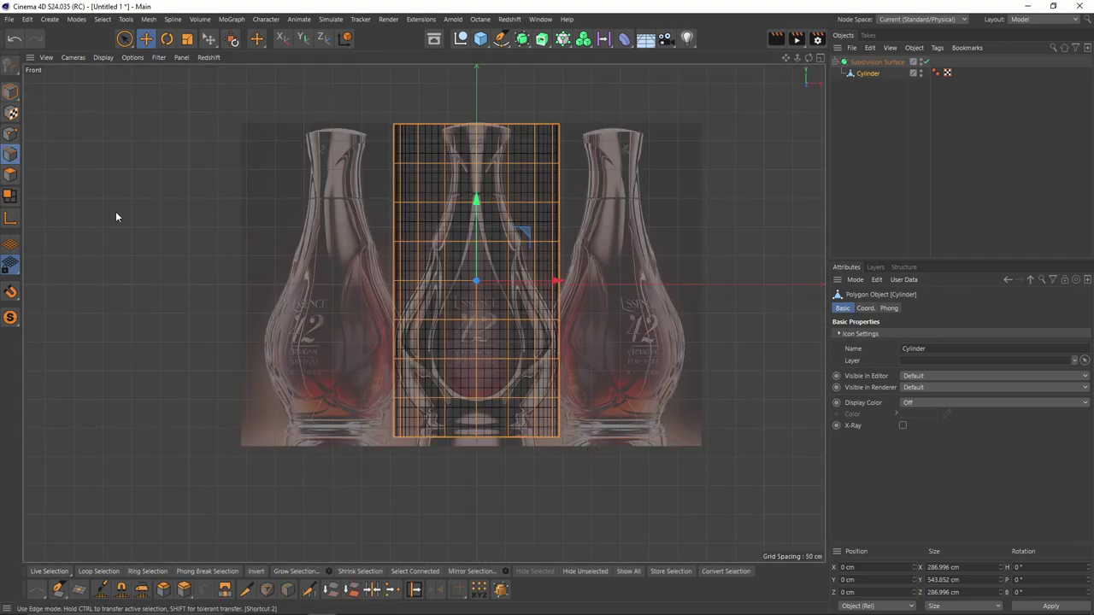
left_click(479, 400)
left_click(470, 399)
scroll(484, 384, "up", 2)
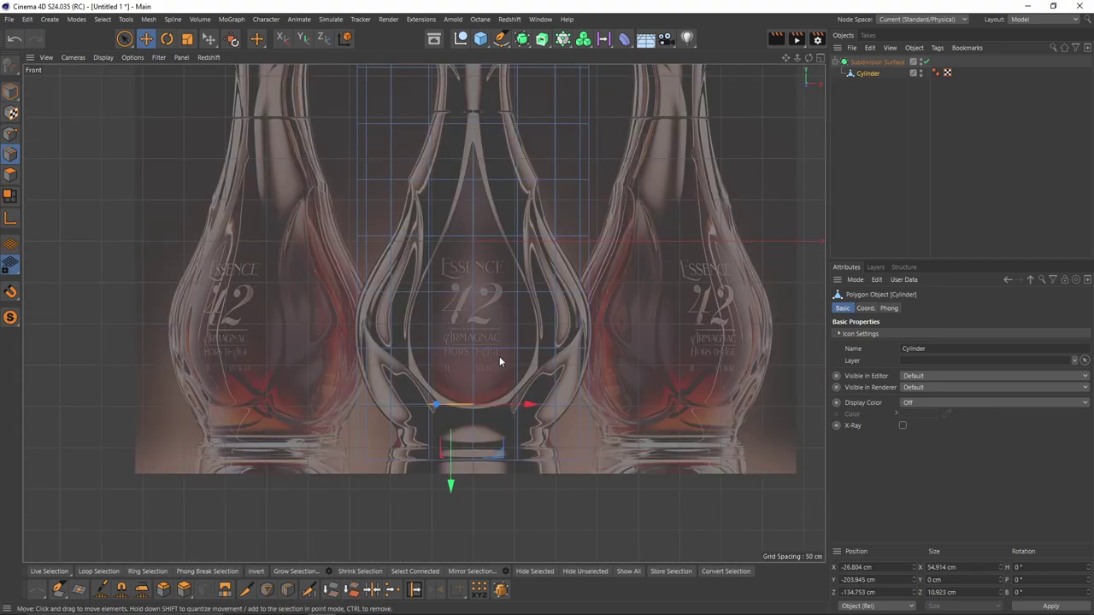
double_click(494, 374)
double_click(500, 358)
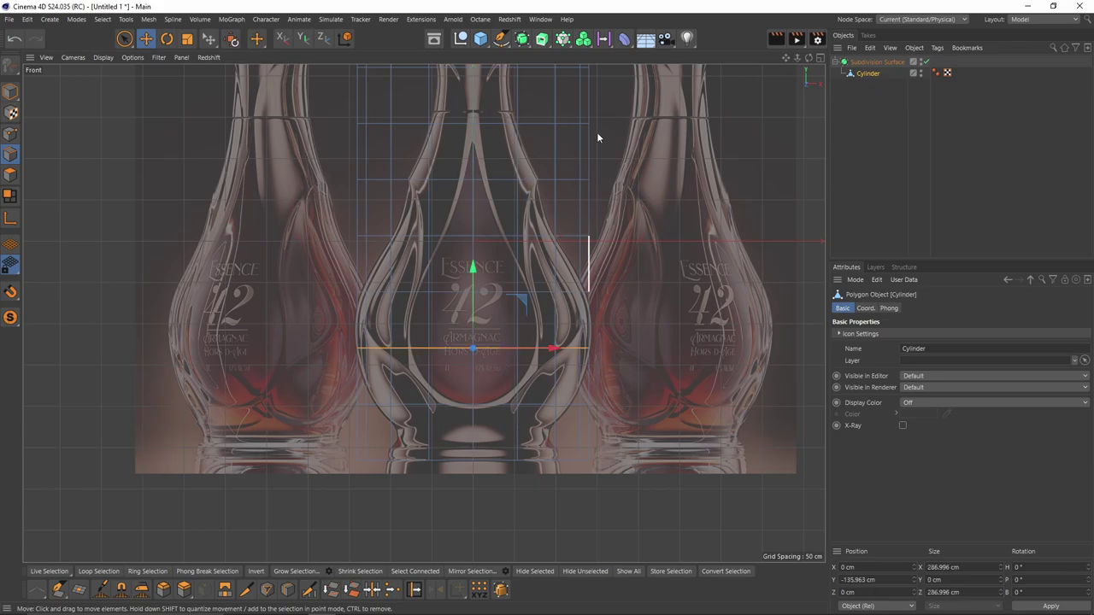
- Scale down the lower edge loops and the bottom rim loop in the front view to match the reference bottle's tapering base
left_click(188, 38)
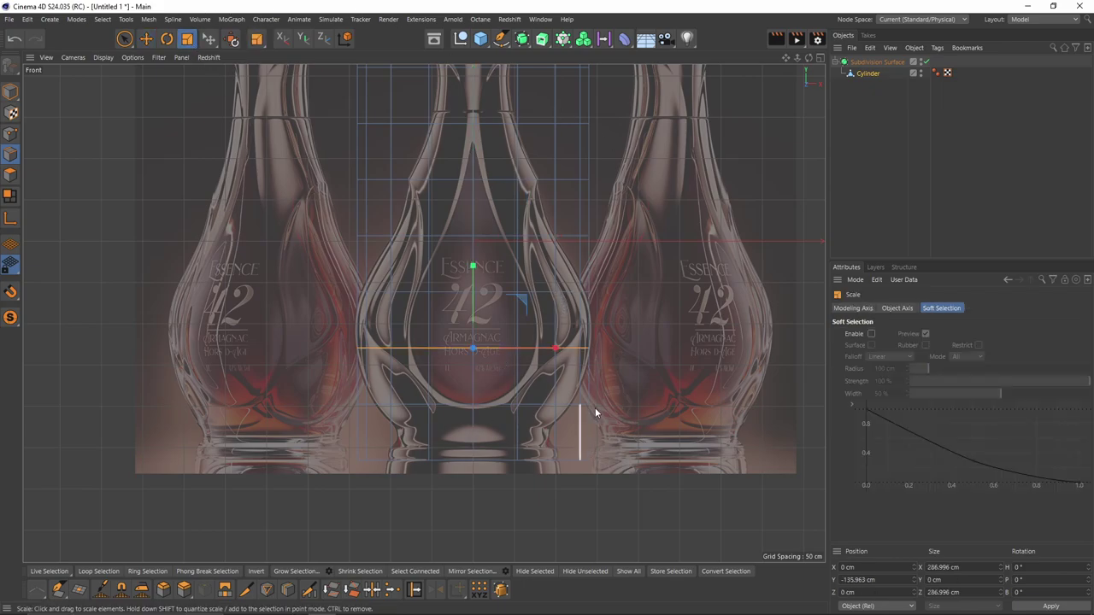
scroll(578, 371, "up", 5)
middle_click_drag(579, 379, 614, 260, "alt")
double_click(599, 310)
left_click_drag(680, 385, 653, 388)
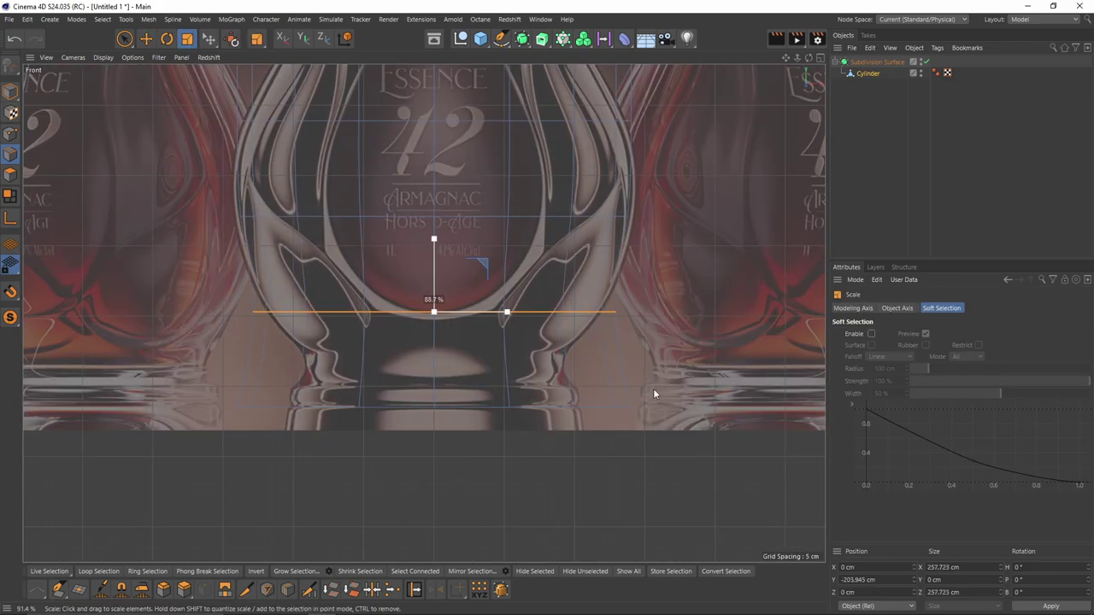
double_click(564, 406)
left_click_drag(599, 440, 486, 446)
- Select the loop across the upper belly and set the front view's reference picture transparency to 96%
middle_click_drag(564, 205, 570, 434, "alt")
double_click(590, 443)
key("shift+v")
left_click_drag(1060, 430, 1083, 431)
- Narrow the edge loops from the upper belly to the shoulder so they follow the reference outline
double_click(522, 348)
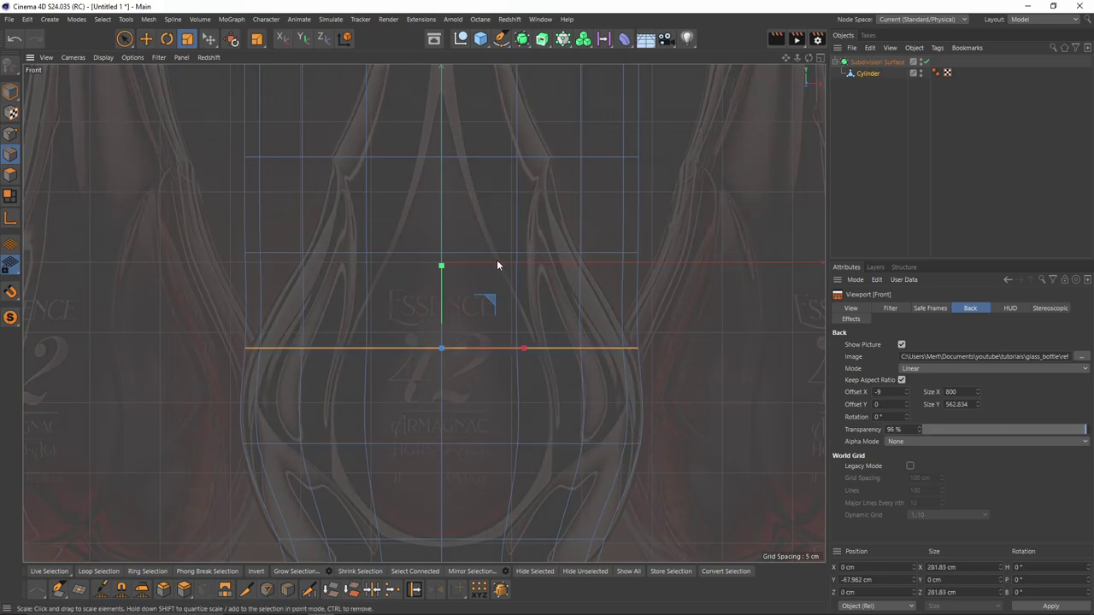
middle_click_drag(564, 218, 571, 332, "alt")
left_click_drag(671, 338, 645, 339)
middle_click_drag(547, 248, 532, 329, "alt")
double_click(556, 257)
left_click_drag(581, 346, 275, 355)
- Narrow the neck loop and the top rim loop to the reference, with the rim about 129 cm wide
middle_click_drag(479, 231, 475, 339, "alt")
left_click_drag(590, 338, 385, 342)
double_click(459, 171)
left_click_drag(590, 256, 384, 263)
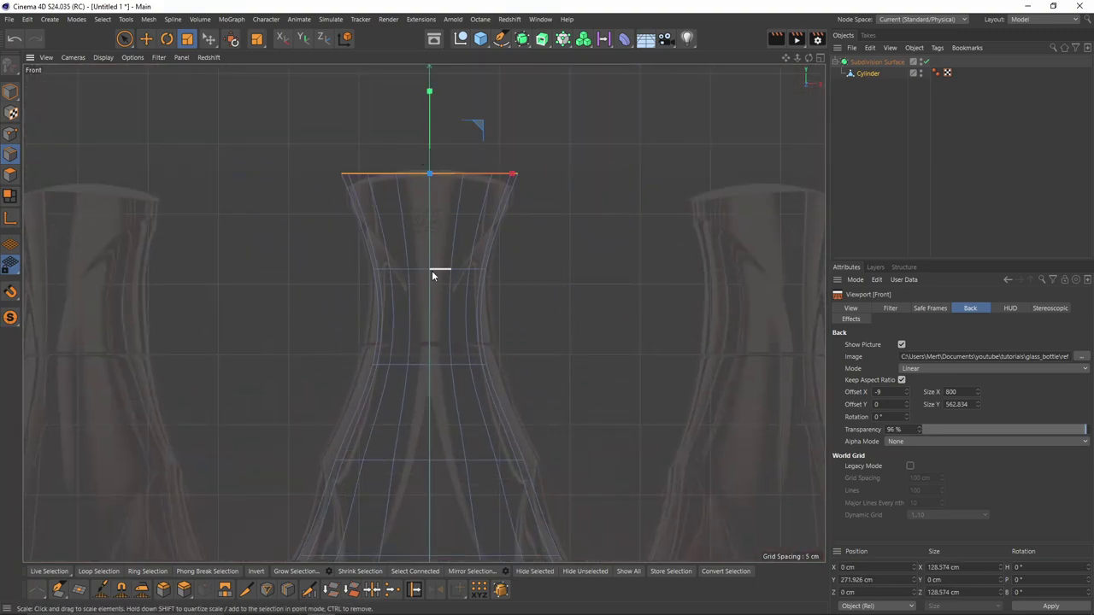
- Widen the edge loops down the neck and shoulder slightly to refine the bottle's upper outline
double_click(432, 269)
left_click_drag(589, 423, 674, 426)
middle_click_drag(547, 428, 547, 324, "alt")
left_click_drag(590, 415, 615, 416)
middle_click_drag(547, 444, 554, 305, "alt")
left_click_drag(489, 363, 511, 363)
- Fine-tune the widths of the belly and lower belly edge loops against the reference outline
middle_click_drag(530, 410, 533, 271, "alt")
double_click(552, 269)
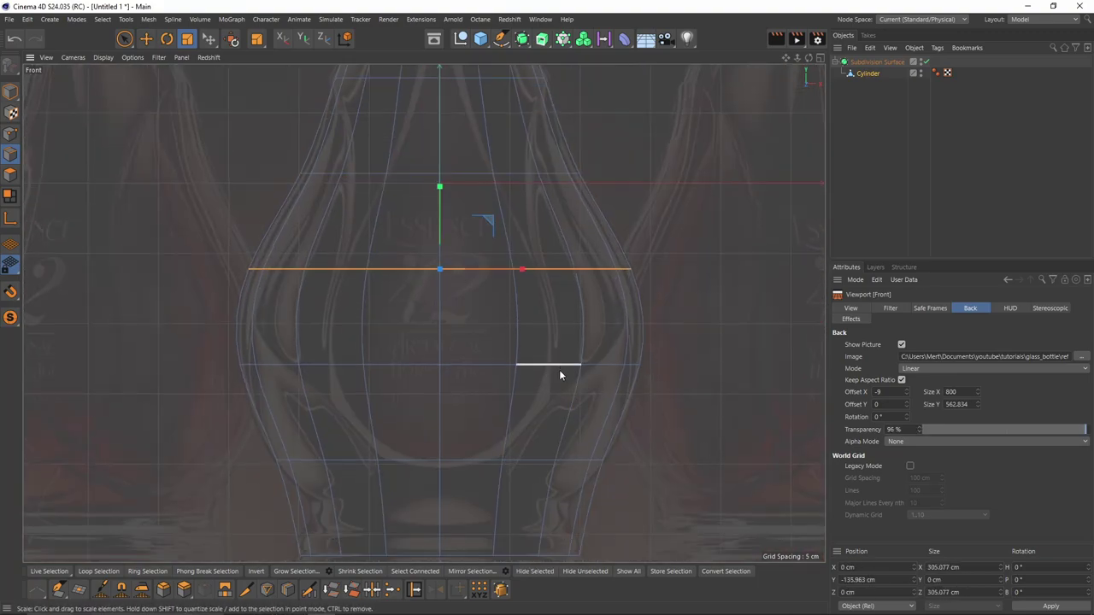
double_click(559, 368)
left_click_drag(590, 420, 614, 421)
middle_click_drag(547, 128, 582, 478, "alt")
left_click_drag(618, 386, 612, 386)
double_click(566, 442)
left_click_drag(560, 466, 568, 466)
- Add an edge loop with Loop/Path Cut in the lowest band, just above the bottle's base
middle_click_drag(564, 487, 547, 77, "alt")
scroll(544, 355, "down", 1)
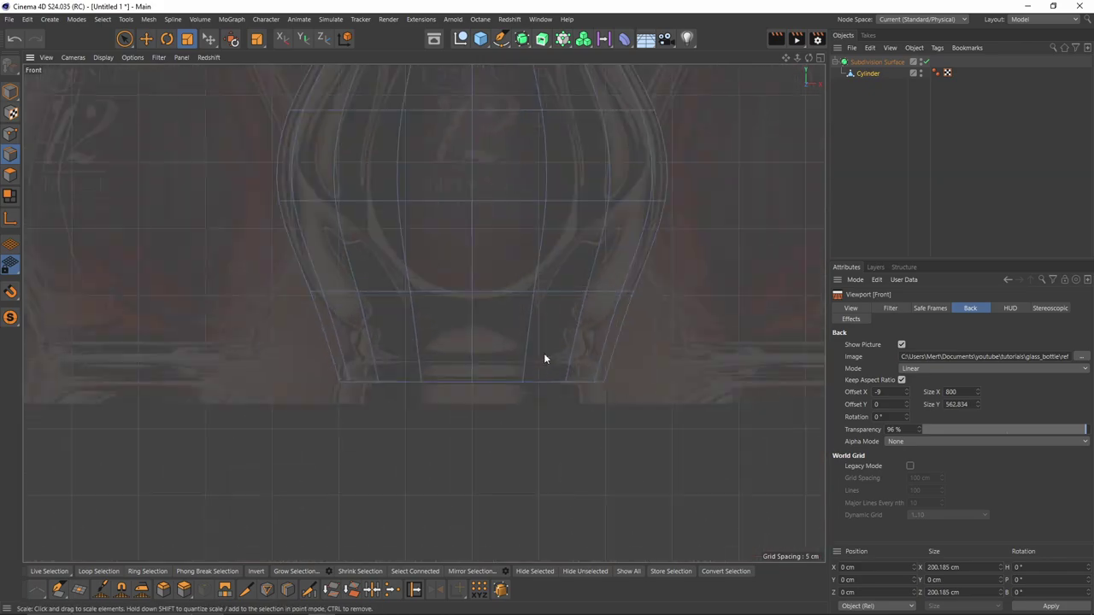
left_click(551, 327)
right_click(689, 353)
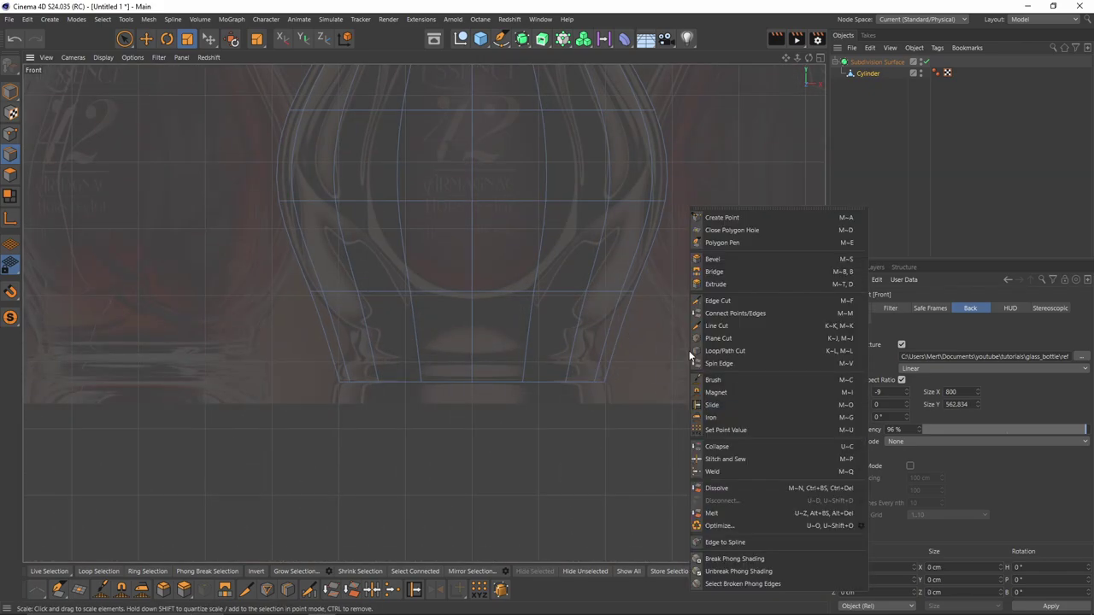
left_click(740, 350)
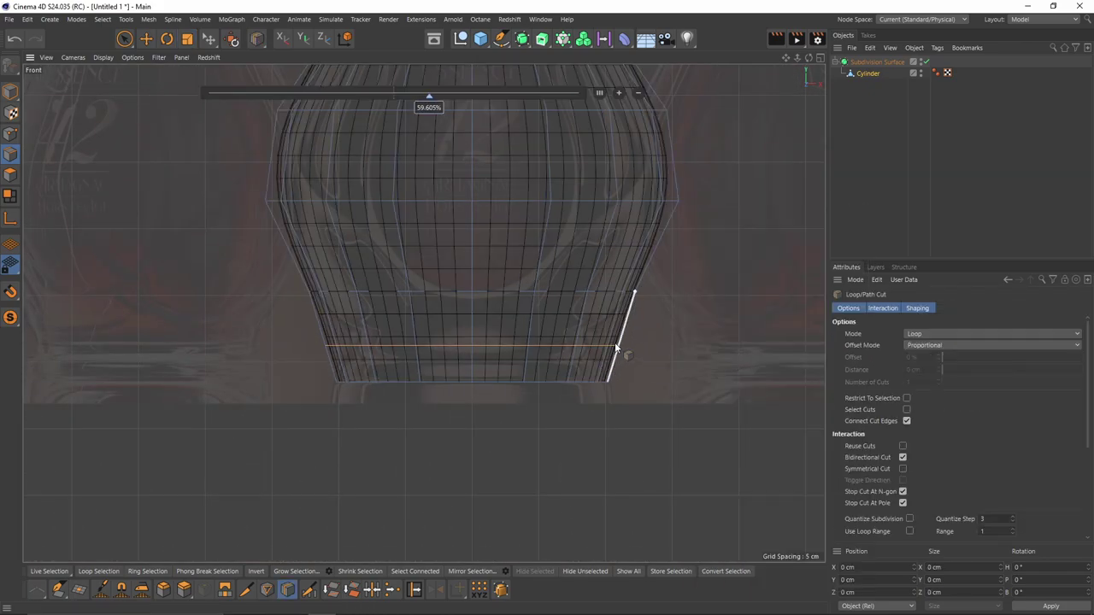
left_click(614, 342)
- Scale the new loop down to about 165 cm wide and raise it to form the waist above the foot
key("e")
key("t")
left_click_drag(668, 389, 618, 415)
key("e")
key("t")
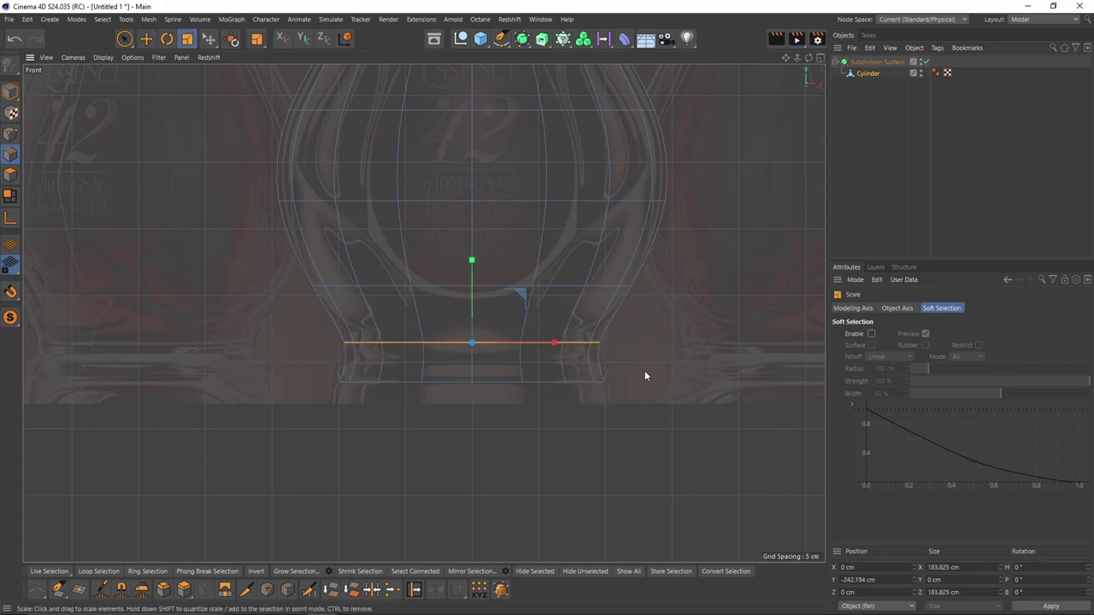
left_click_drag(644, 371, 587, 369)
key("e")
left_click_drag(471, 288, 473, 279)
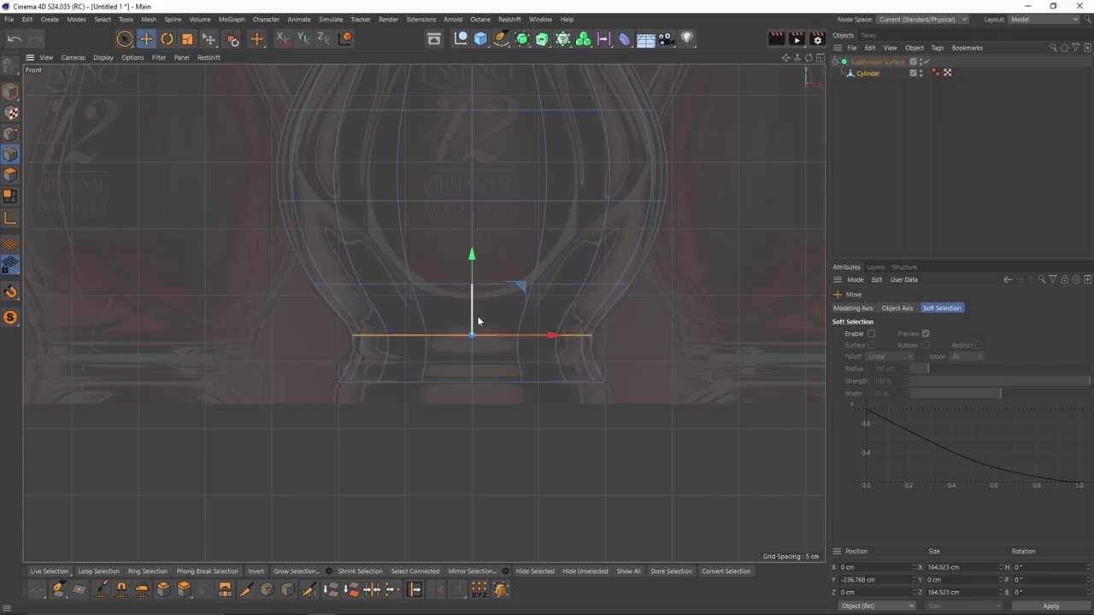
- Cut another edge loop about midway between the waist and the base, and scale it out to the foot's width
scroll(472, 330, "up", 3)
key("k")
key("l")
left_click(474, 369)
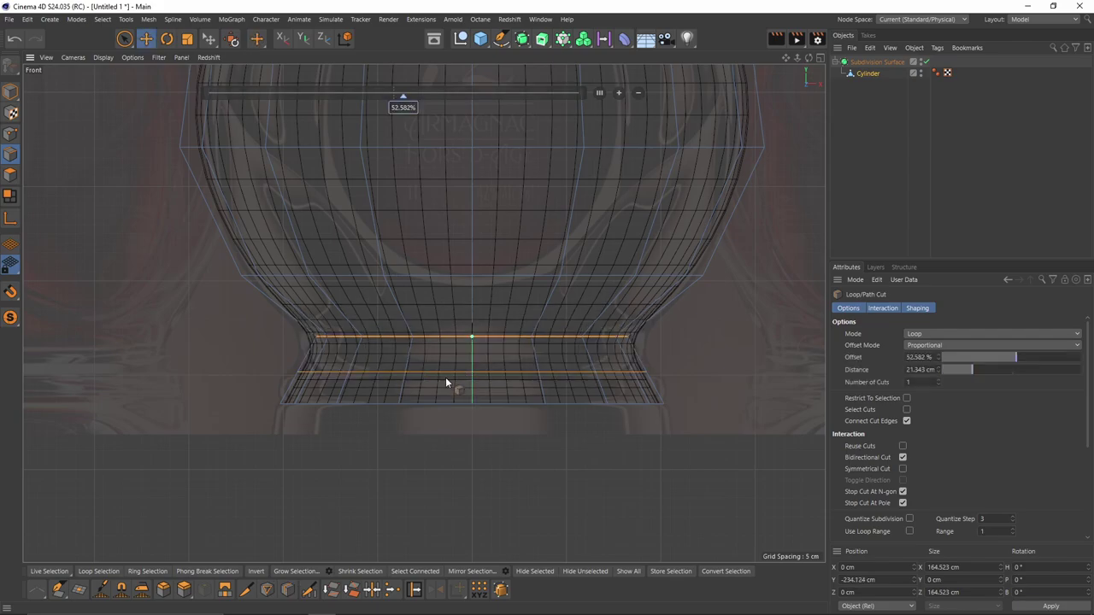
key("e")
left_click(421, 374)
double_click(421, 374)
key("t")
left_click_drag(481, 419, 571, 432)
- Widen the waist loop slightly and lower the foot loop a little to match the reference
left_click(601, 339)
double_click(601, 339)
left_click_drag(610, 345, 655, 353)
double_click(467, 371)
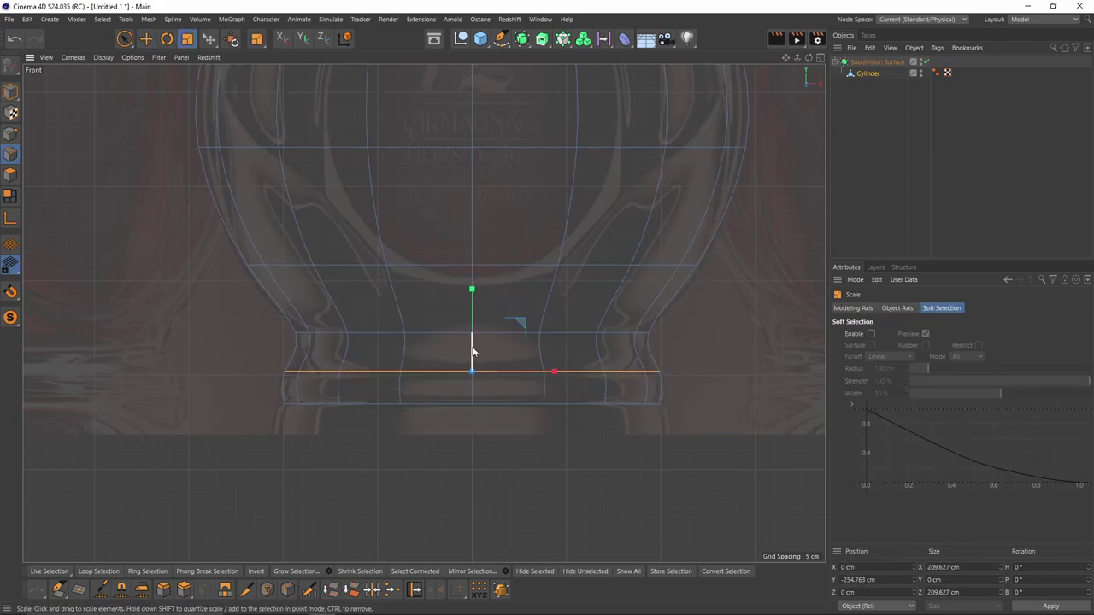
key("e")
left_click_drag(473, 304, 473, 311)
- Select the edge loop above the waist and widen it slightly to fit the lower belly
double_click(480, 337)
middle_click_drag(672, 253, 665, 383, "alt")
double_click(665, 390)
key("t")
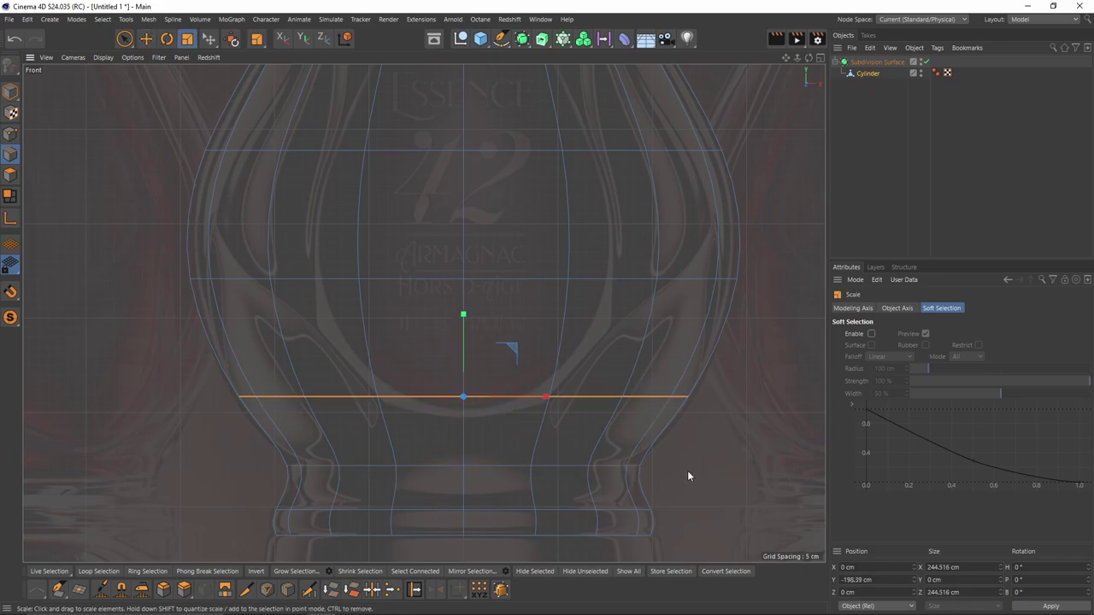
left_click_drag(687, 470, 696, 469)
- With subdivision temporarily disabled, select the edge loop at the bottle's mid-height, widen it to about 205 cm, and re-enable subdivision
scroll(692, 342, "down", 4)
middle_click_drag(692, 309, 660, 433, "alt")
middle_click(660, 433)
middle_click(345, 246)
key("q")
double_click(470, 295)
middle_click(471, 295)
middle_click(657, 362)
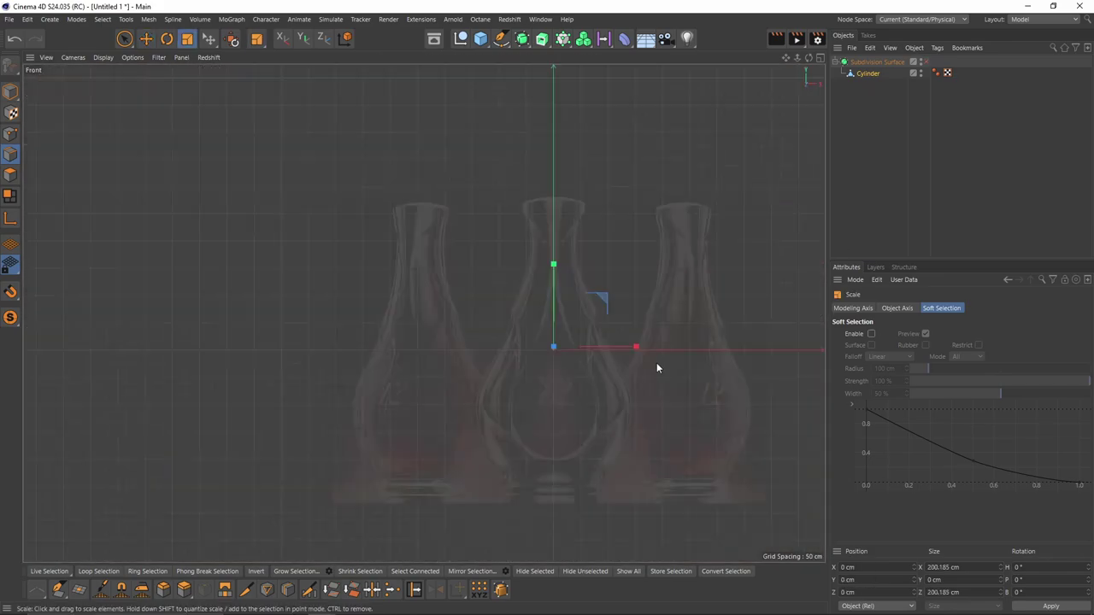
scroll(656, 362, "up", 2)
left_click_drag(618, 356, 624, 355)
key("q")
- Examine the smoothed bottle silhouette from several angles in the perspective view
middle_click(623, 359)
middle_click(299, 195)
left_click_drag(341, 194, 581, 275, "alt")
middle_click_drag(548, 285, 445, 237, "alt")
left_click_drag(445, 241, 524, 376, "alt")
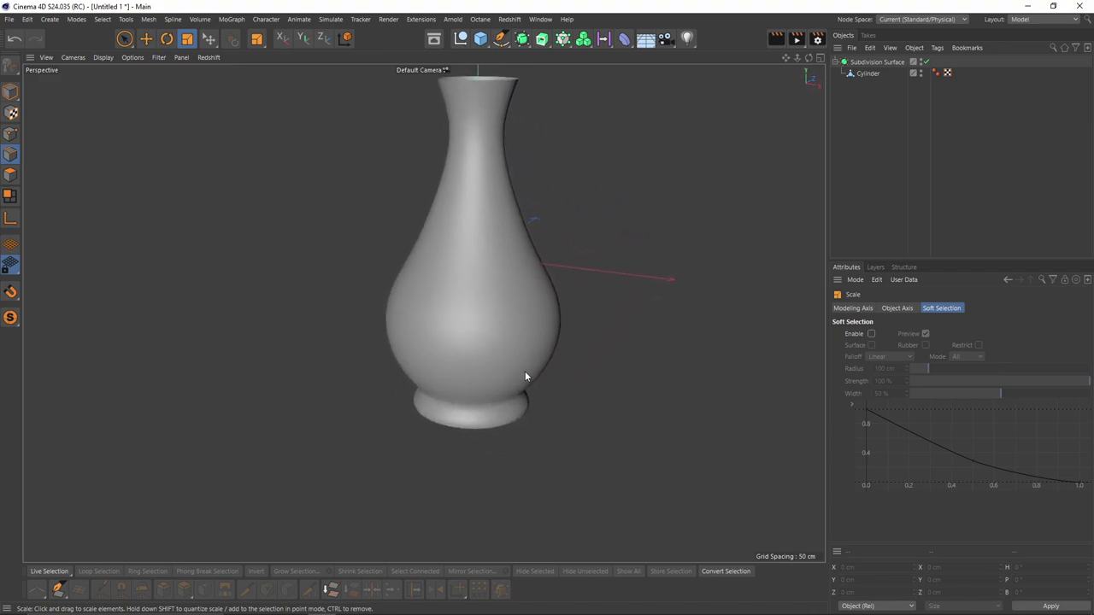
middle_click_drag(508, 221, 514, 269, "alt")
left_click_drag(515, 269, 498, 245, "alt")
middle_click_drag(497, 244, 502, 221, "alt")
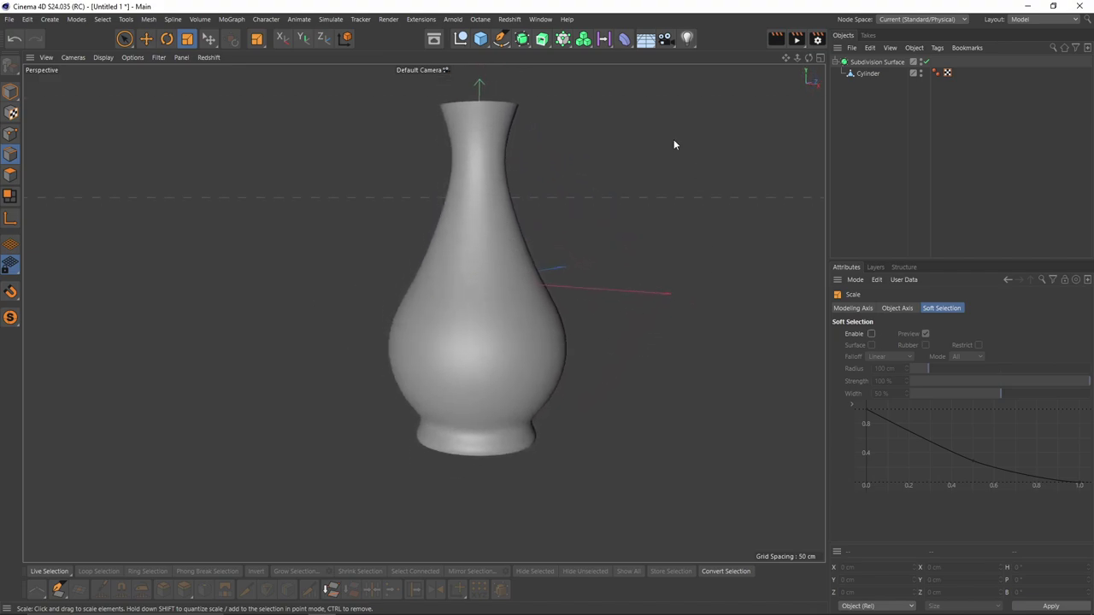
left_click_drag(489, 337, 538, 276, "alt")
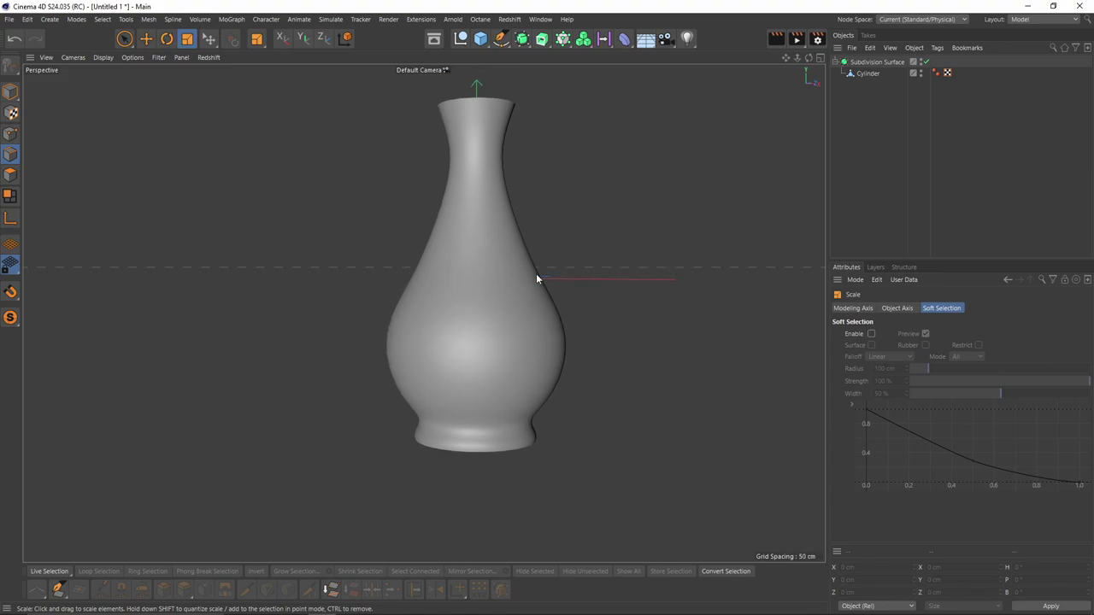
left_click(200, 20)
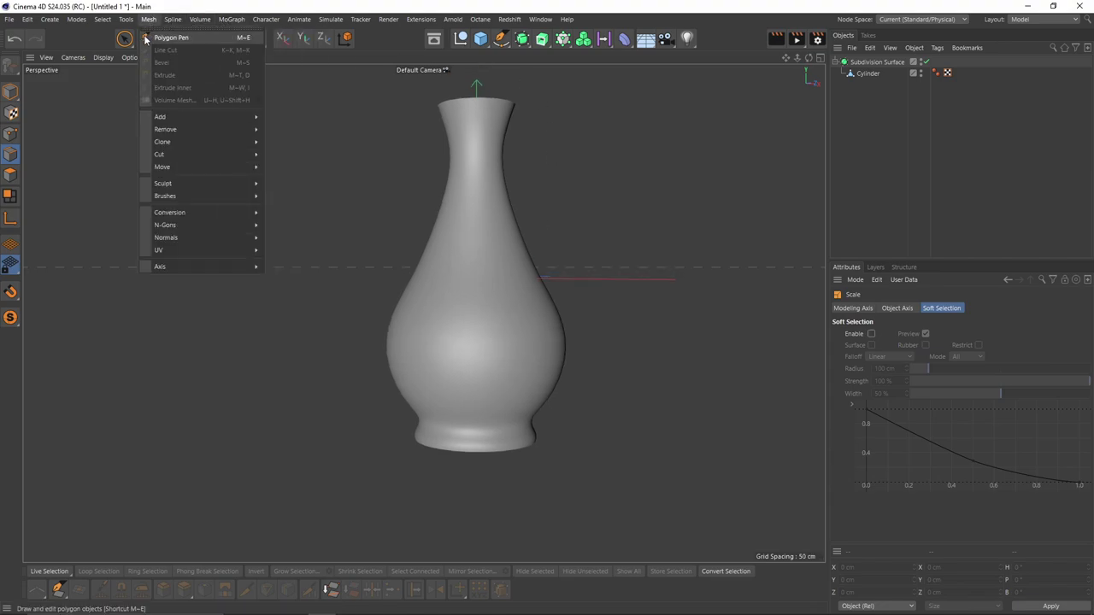
left_click(240, 5)
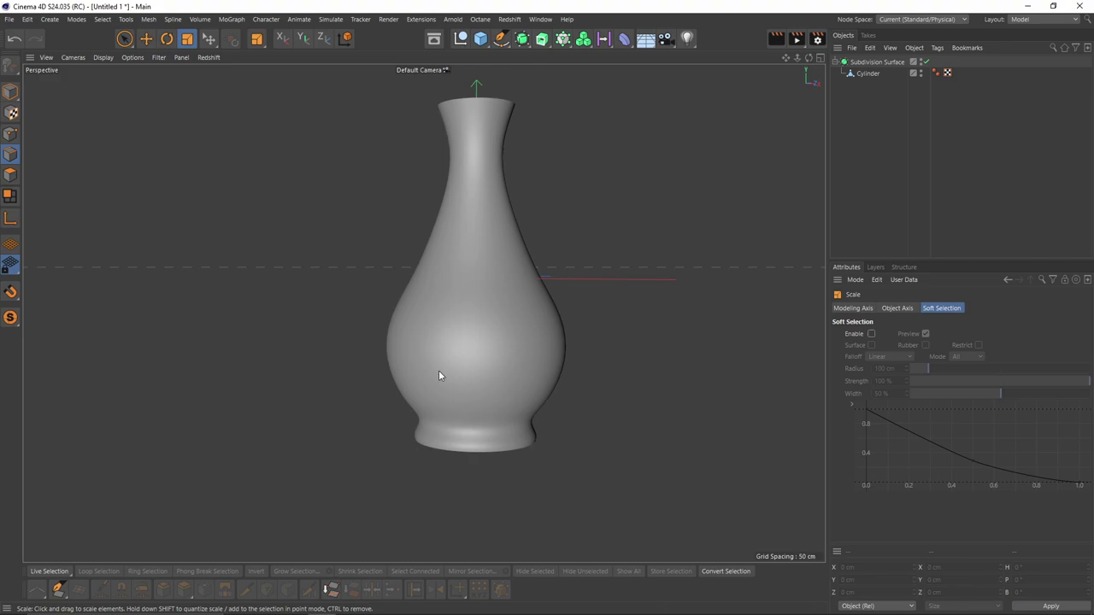
- Convert the Subdivision Surface into a single editable polygon object and switch to model mode
left_click_drag(499, 306, 535, 333, "alt")
scroll(535, 334, "up", 1)
left_click(888, 77)
left_click(881, 66)
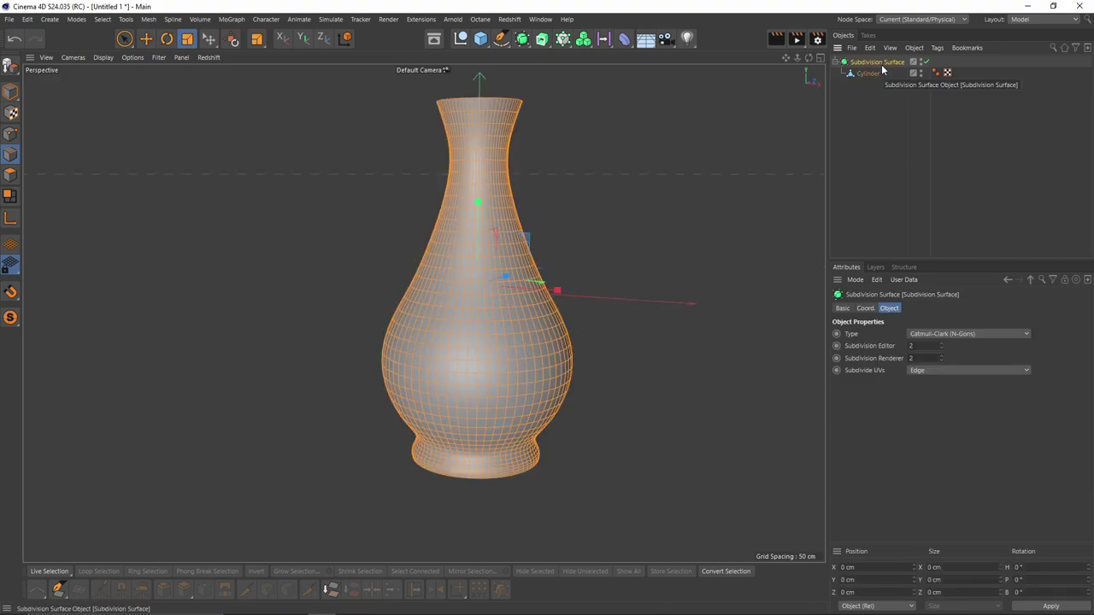
key("c")
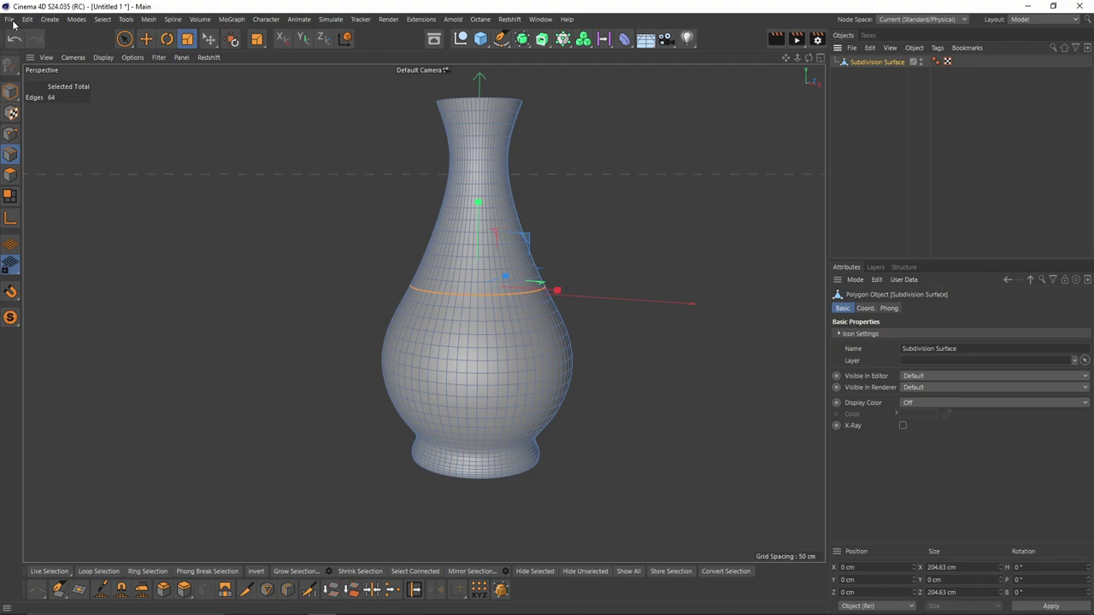
left_click(11, 91)
middle_click_drag(518, 278, 523, 210, "alt")
left_click_drag(522, 210, 528, 175, "alt")
left_click(1009, 193)
left_click_drag(608, 260, 592, 314, "alt")
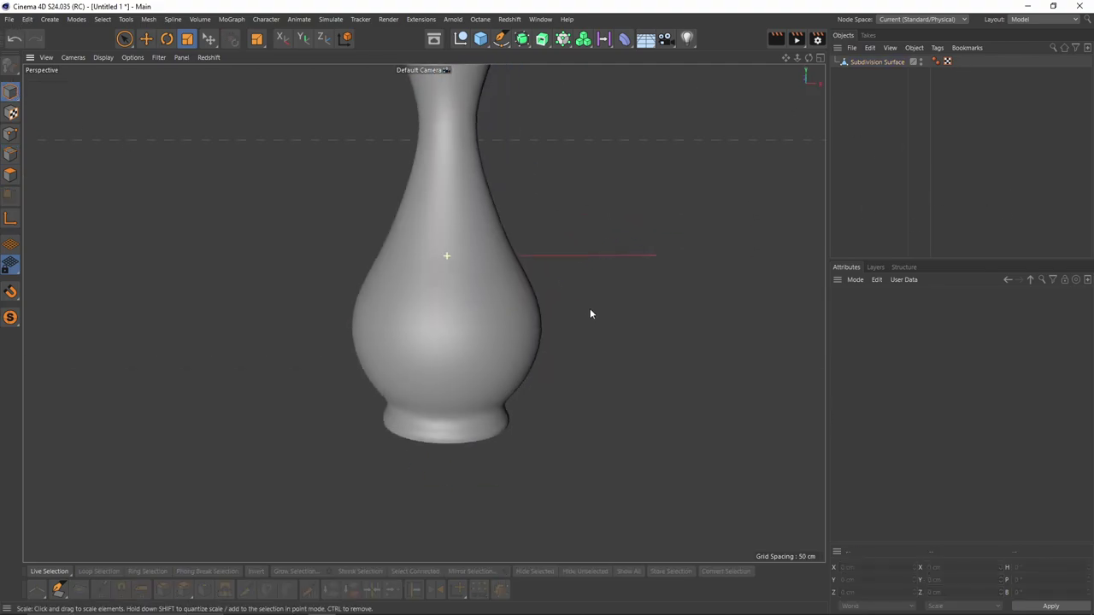
- Select the bottle mesh and set the front view's reference picture transparency to 74%
left_click(864, 63)
middle_click_drag(590, 308, 520, 297, "alt")
middle_click(520, 395)
middle_click(598, 446)
mouse_move(456, 279)
middle_mouse_down("alt")
mouse_move(361, 343)
mouse_move(461, 296)
middle_mouse_up("alt")
key("shift+v")
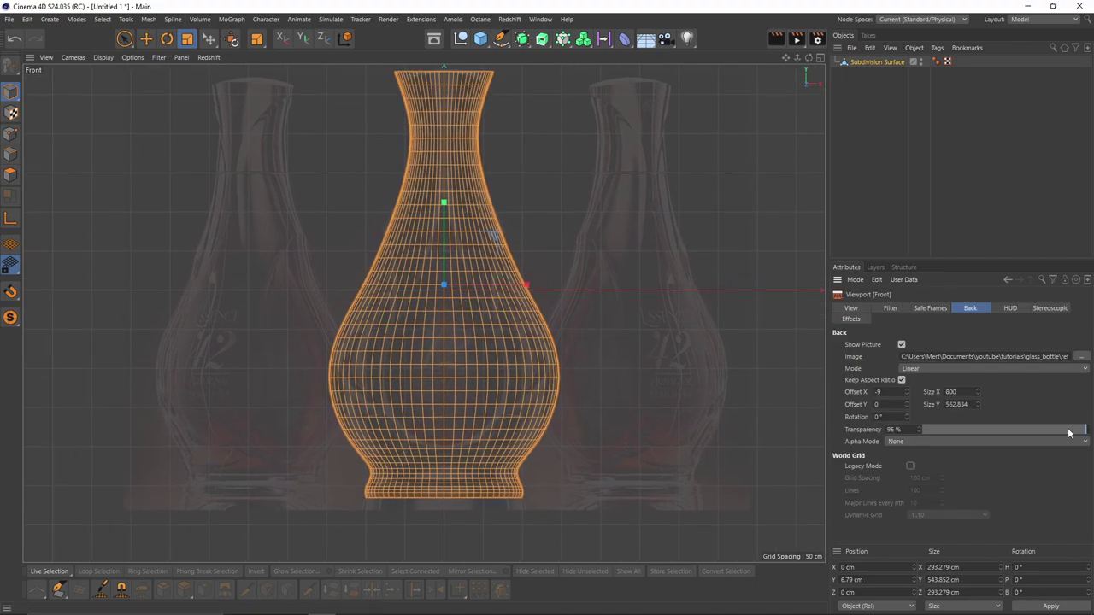
left_click_drag(1067, 430, 1048, 429)
middle_click_drag(274, 245, 338, 257, "alt")
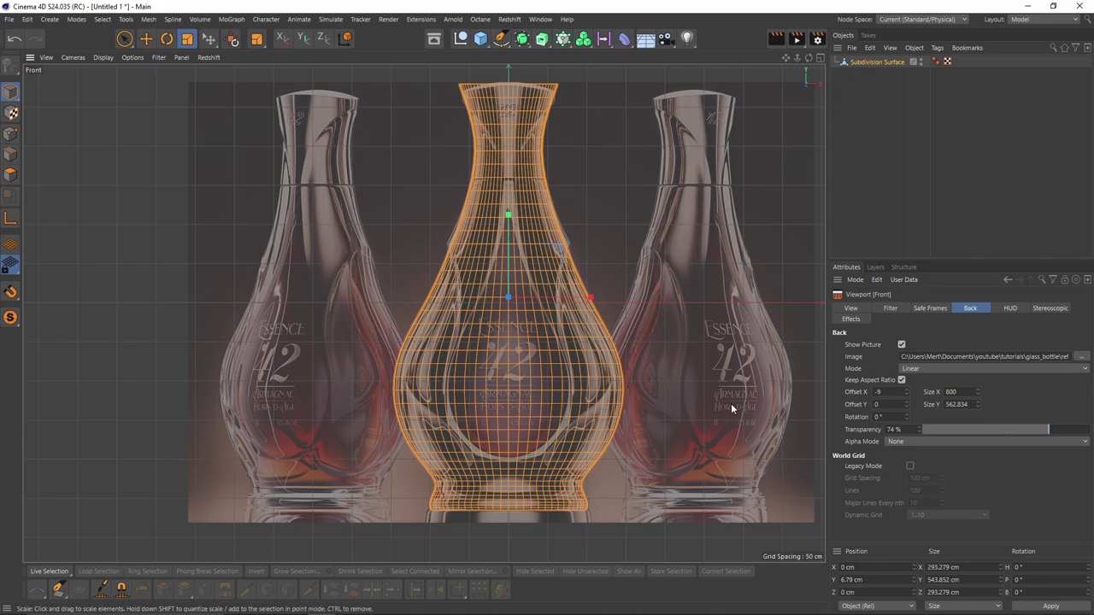
- In the top view, rectangle-select all bottle points on the negative X side and delete them
middle_click(513, 352)
middle_click(266, 200)
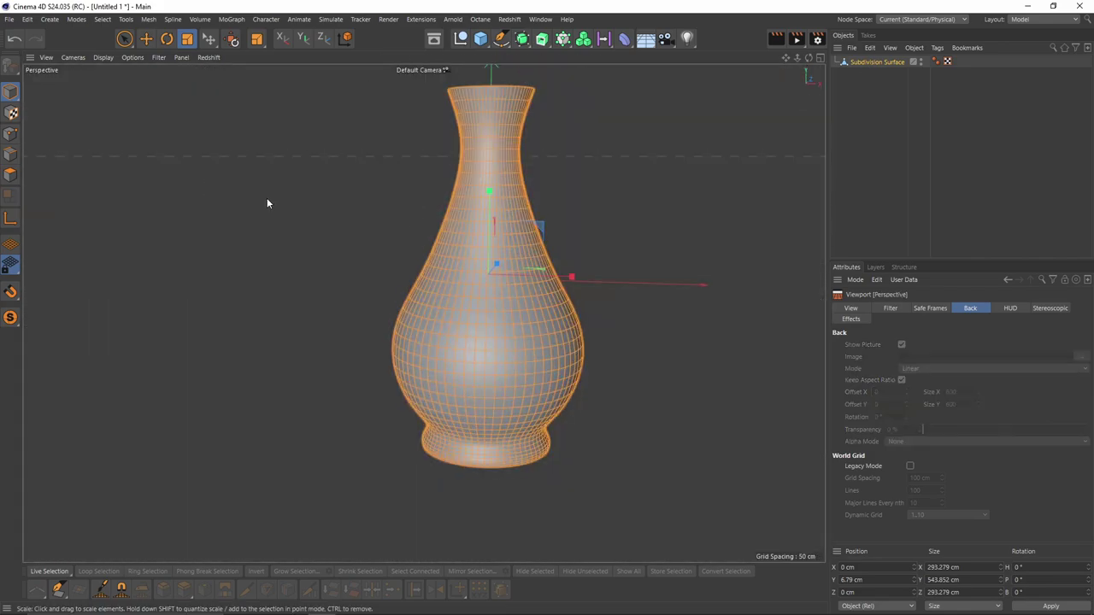
middle_click(715, 119)
middle_click(608, 238)
left_click(10, 133)
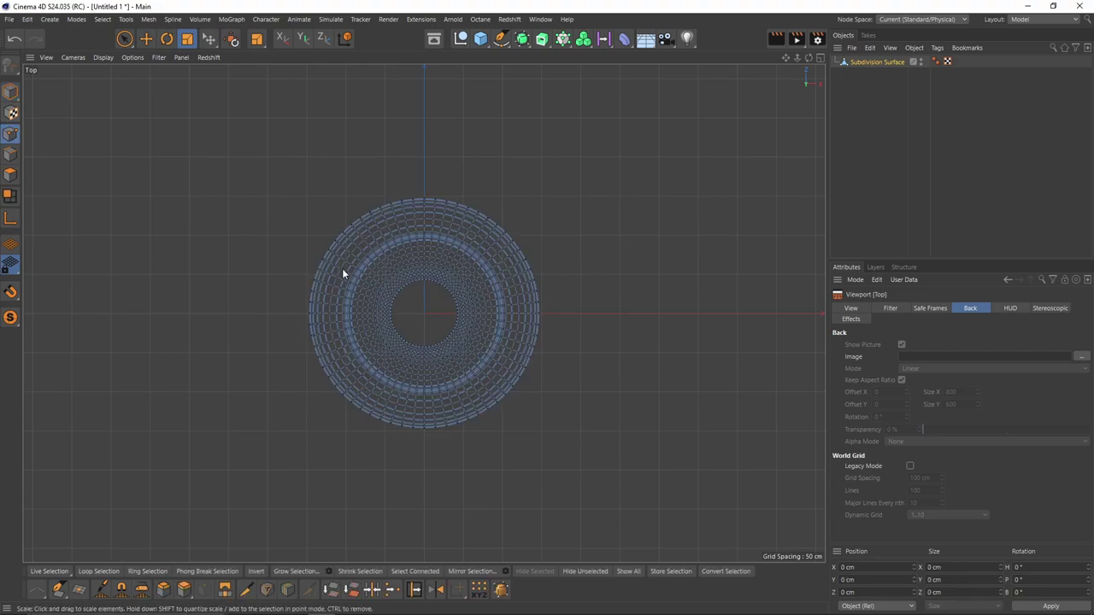
key("0")
left_click(124, 43)
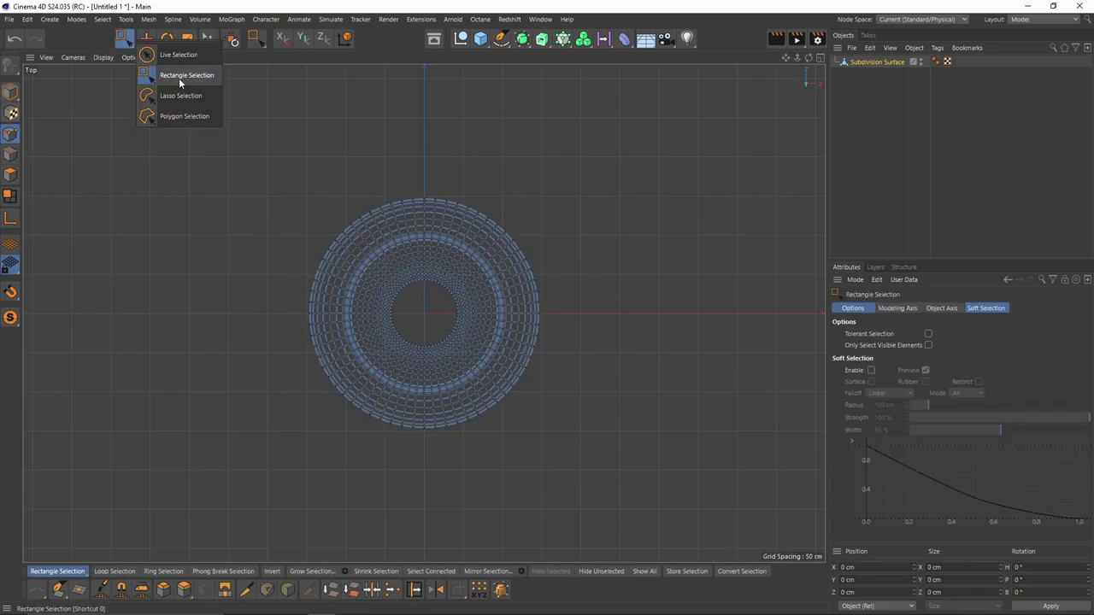
left_click(183, 83)
middle_click_drag(471, 255, 466, 168, "alt")
scroll(457, 161, "up", 2)
middle_click_drag(436, 117, 424, 191, "alt")
left_click_drag(687, 518, 407, 66)
left_click_drag(195, 98, 403, 557, "shift")
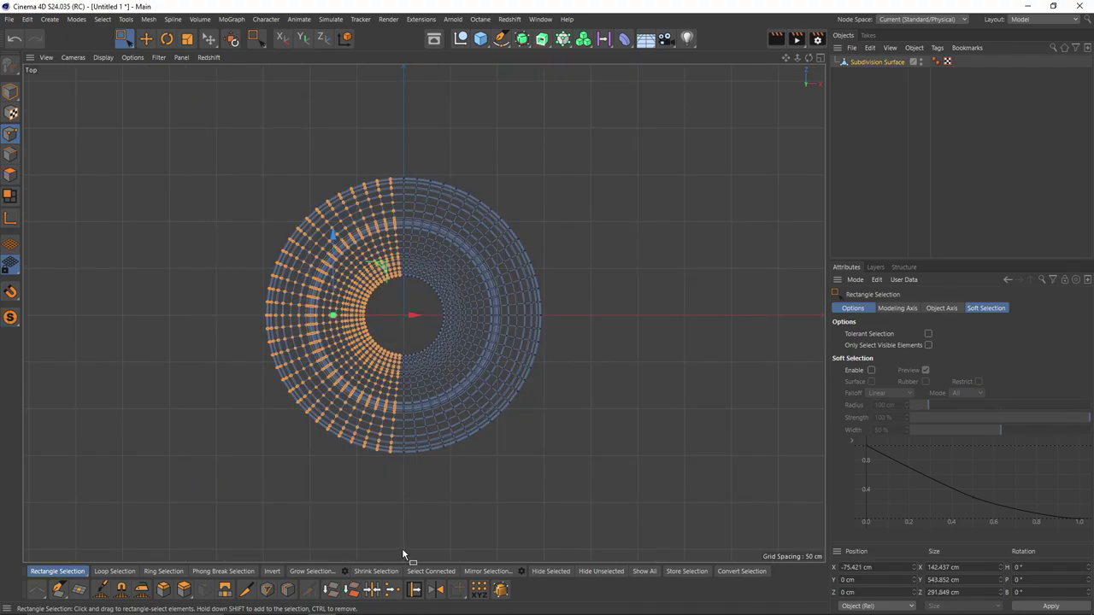
key("Delete")
- Rectangle-select the remaining points on the positive Z side in the top view and delete them, leaving a quarter bottle
middle_click(475, 425)
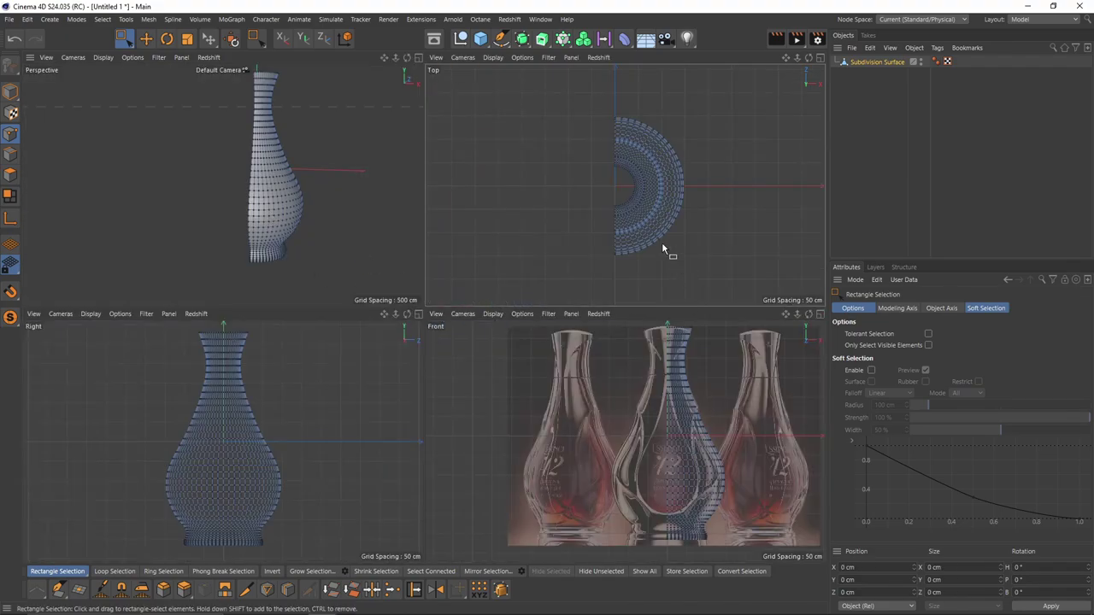
middle_click(663, 244)
left_click_drag(343, 125, 613, 312)
middle_click(273, 236)
middle_click(685, 245)
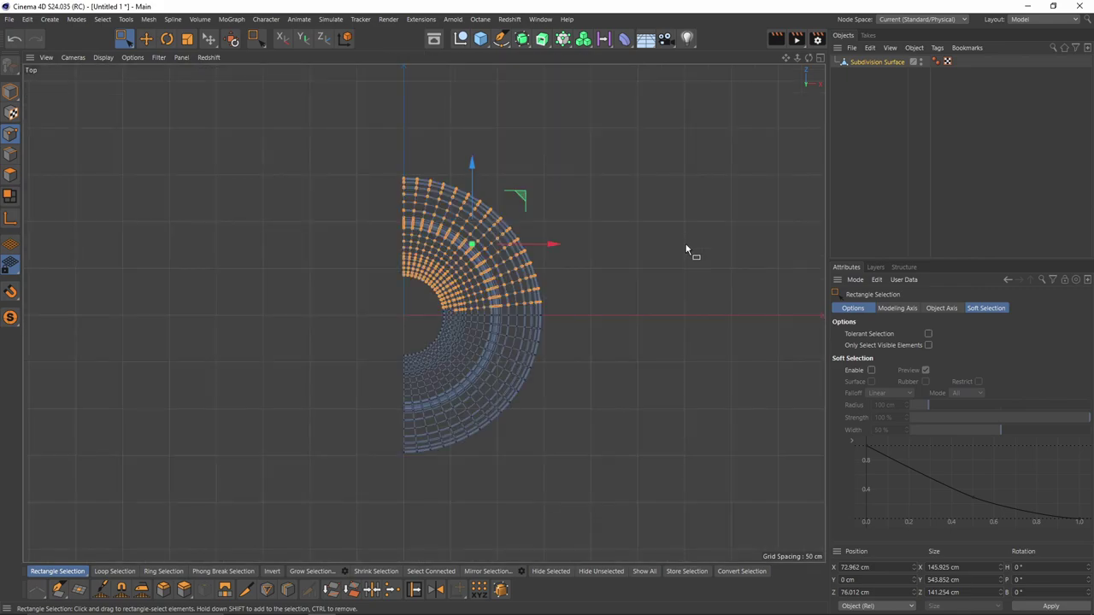
scroll(526, 298, "up", 5)
scroll(334, 260, "down", 3)
left_click_drag(187, 91, 573, 306)
key("Delete")
- Rectangle-select the quarter's cut-edge points along the X axis, and after that those along the Z axis
scroll(342, 296, "up", 3)
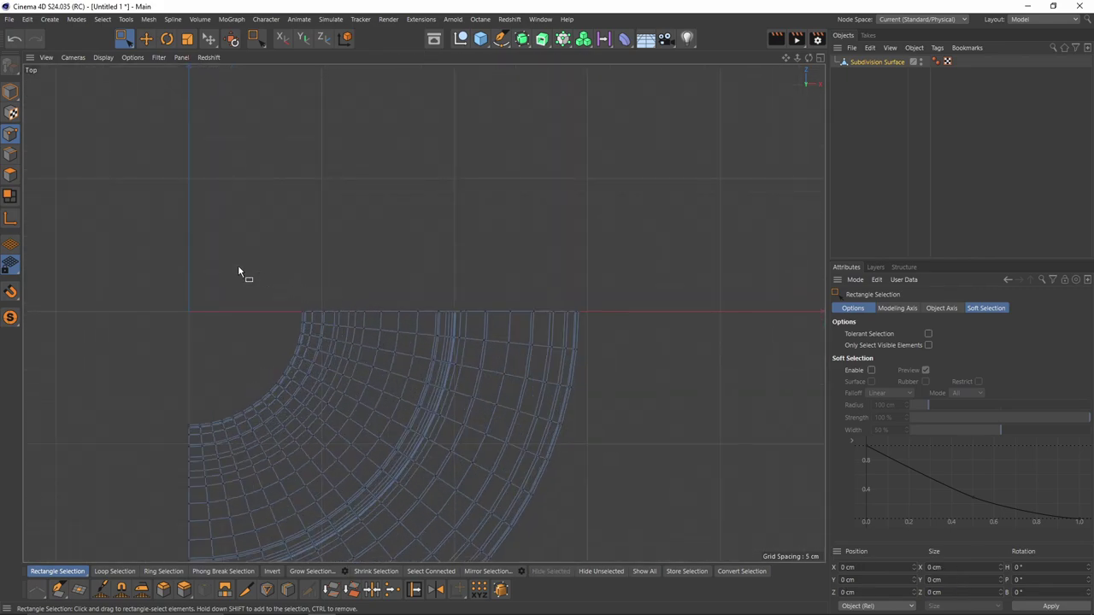
left_click_drag(242, 268, 665, 320)
middle_click_drag(559, 323, 501, 299, "alt")
middle_click_drag(337, 282, 479, 203, "alt")
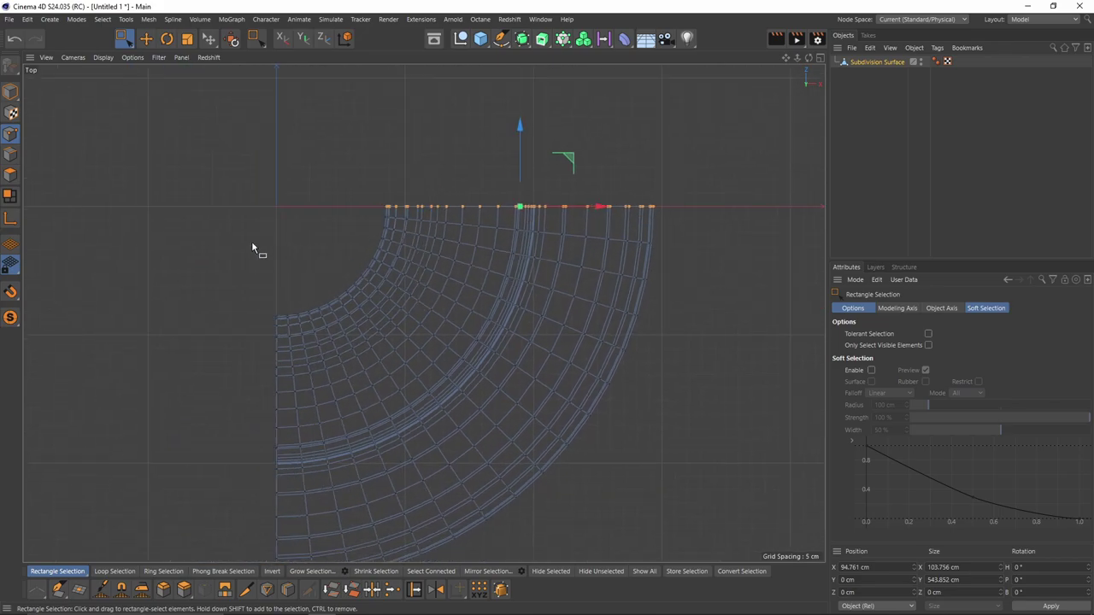
scroll(251, 242, "down", 2)
middle_click_drag(280, 290, 310, 218, "alt")
left_click_drag(265, 192, 309, 524)
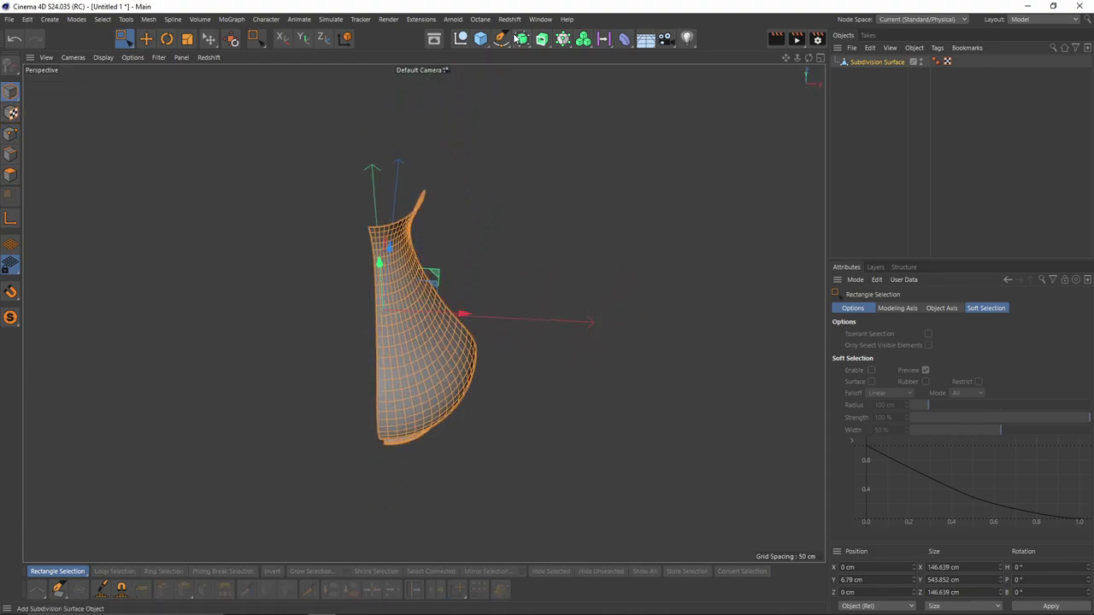
- Parent the quarter bottle under a Symmetry object, and nest that inside a second Symmetry object
left_click_drag(516, 39, 657, 78, "alt")
left_click_drag(534, 183, 470, 214, "alt")
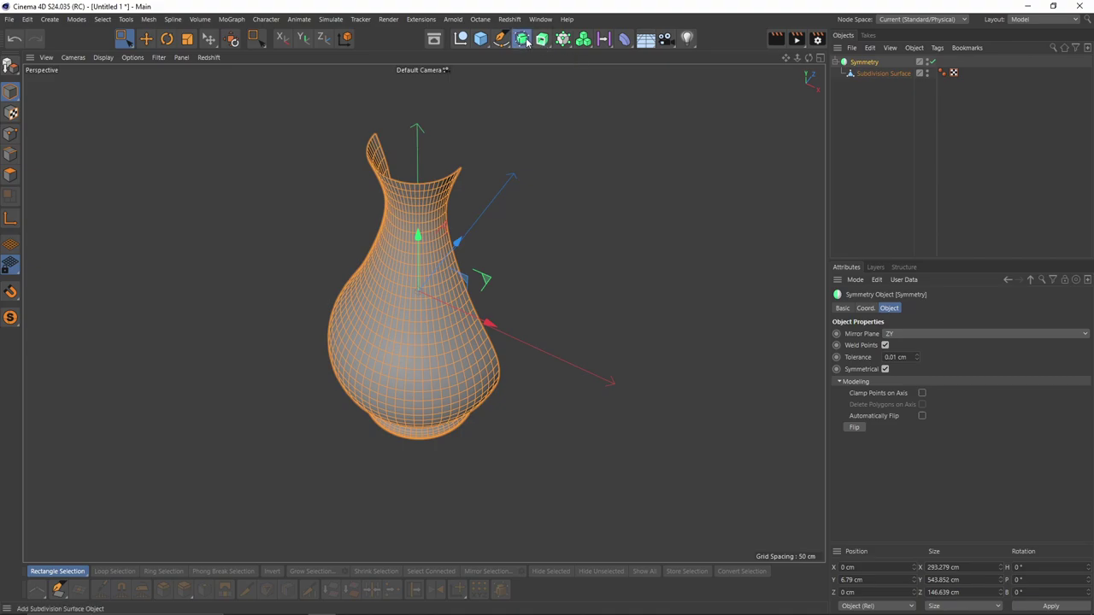
left_click_drag(523, 40, 657, 78, "alt")
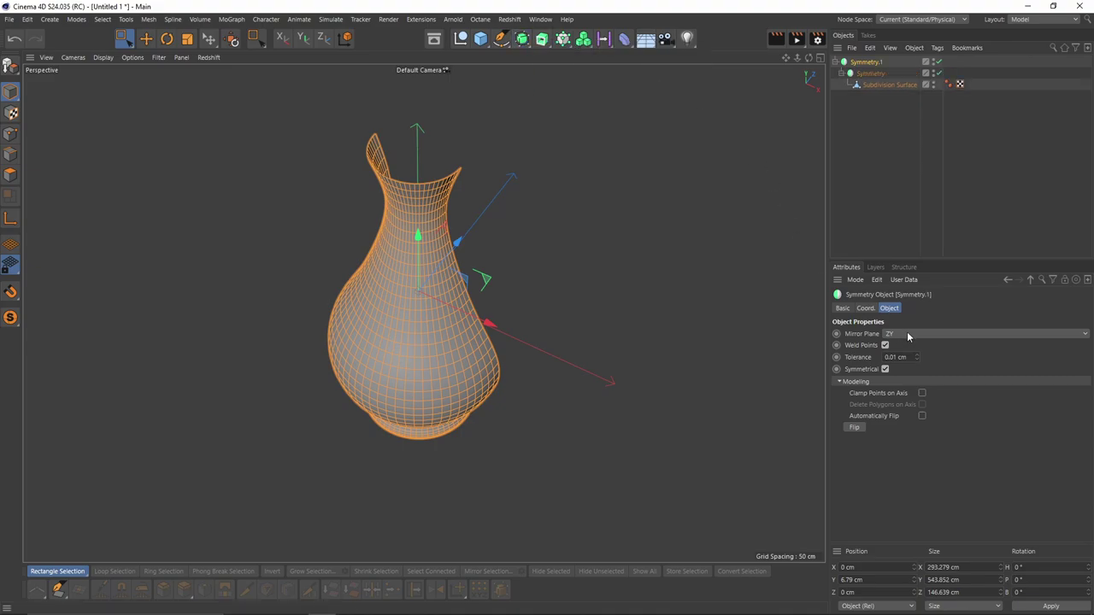
- Set the outer Symmetry object's mirror plane to XY and compare the mirrored bottle with the reference photo
scroll(907, 332, "down", 1)
scroll(907, 331, "up", 2)
left_click_drag(497, 295, 547, 146, "alt")
middle_click_drag(522, 210, 602, 197, "alt")
middle_click(490, 359)
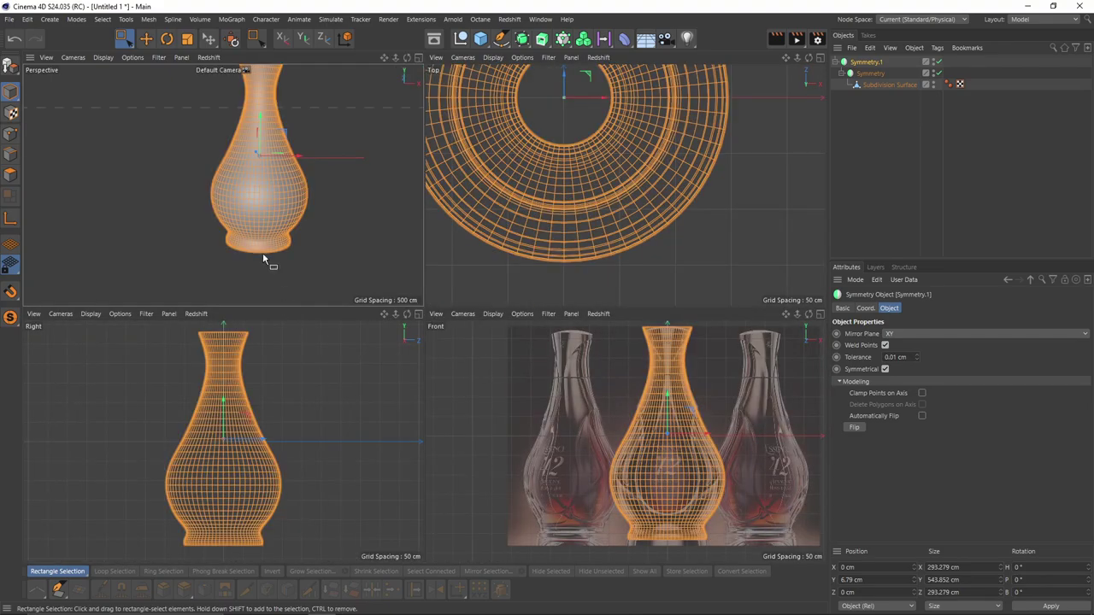
middle_click(264, 248)
middle_click(419, 378)
middle_click(633, 455)
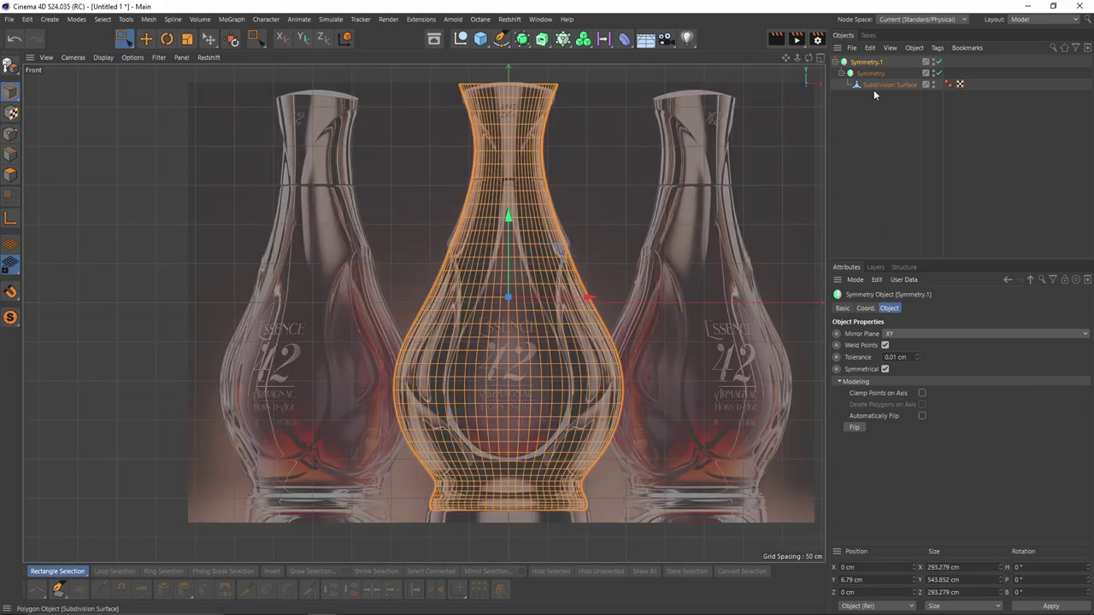
- Disable both Symmetry objects so that only the quarter bottle is shown
middle_click(658, 227)
middle_click(302, 152)
left_click_drag(302, 154, 271, 176, "alt")
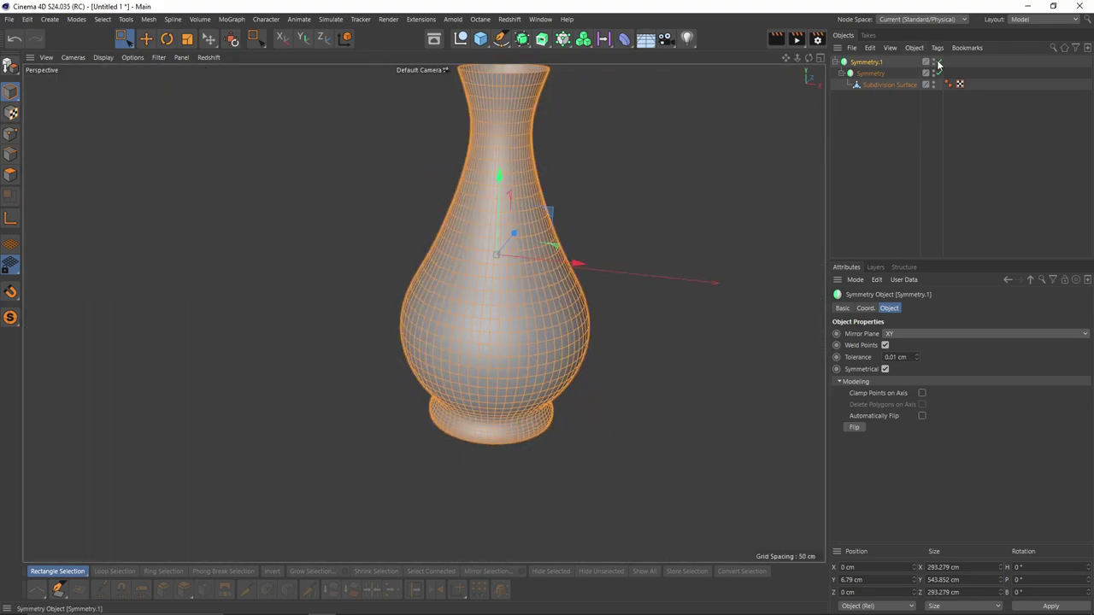
left_click_drag(939, 61, 938, 74)
left_click_drag(556, 196, 345, 338, "alt")
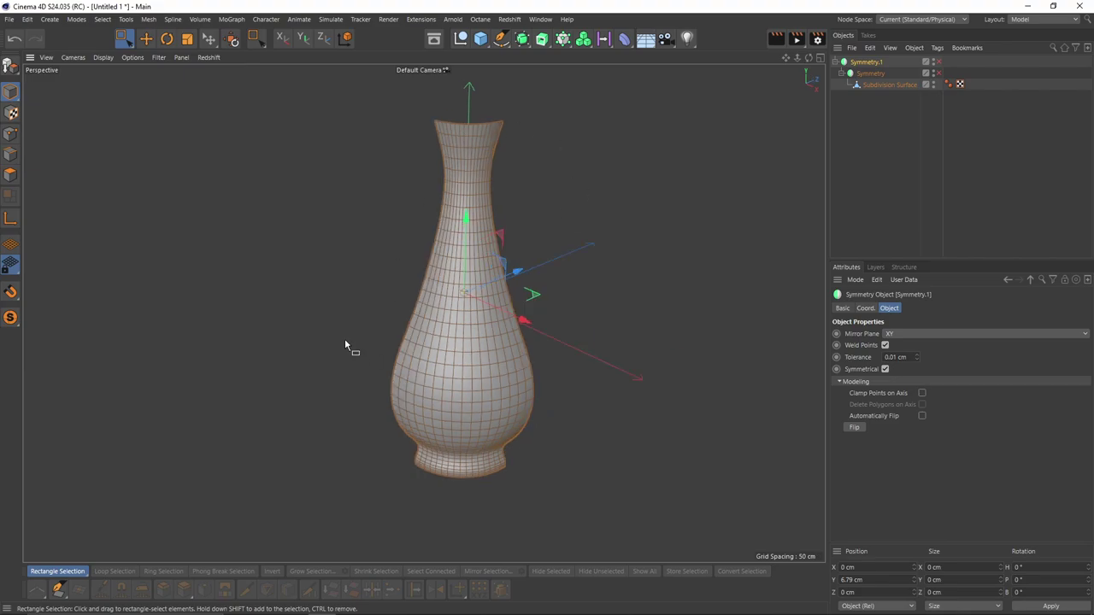
left_click_drag(442, 340, 466, 260, "alt")
- Examine the quarter bottle in the perspective view and against the reference photo in the front view
middle_click(462, 267)
middle_click(294, 451)
middle_click(624, 446)
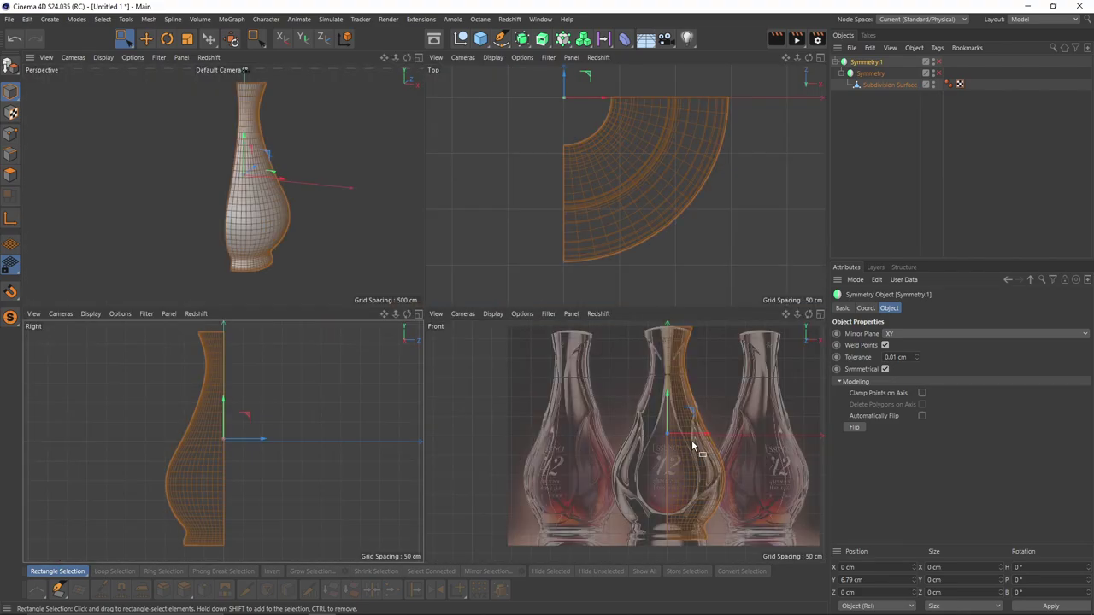
middle_click(664, 422)
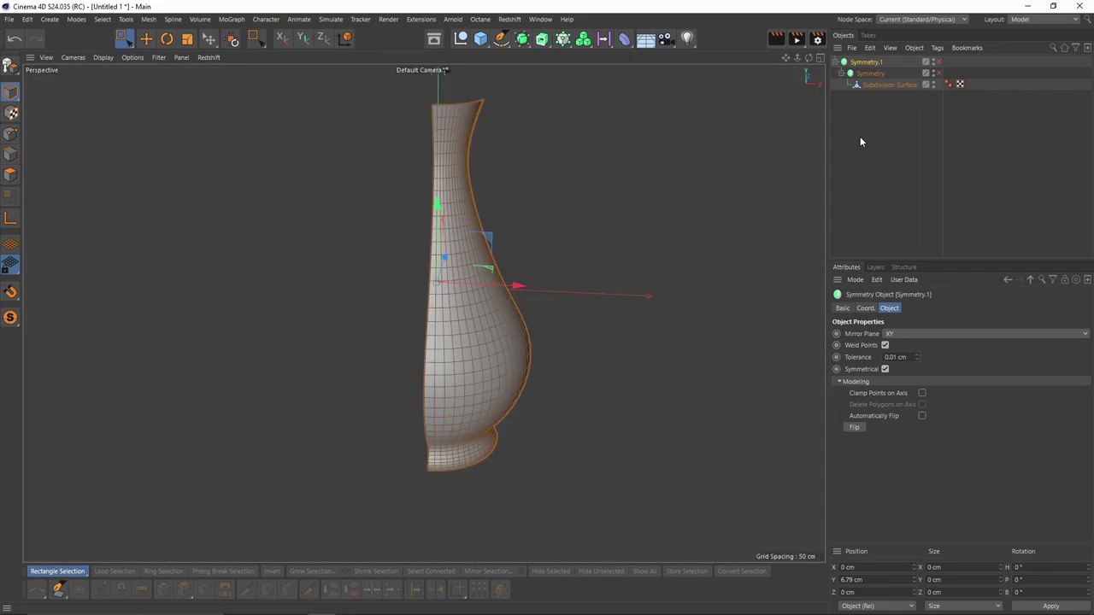
middle_click(552, 318)
middle_click(583, 423)
middle_click_drag(583, 425, 506, 380, "alt")
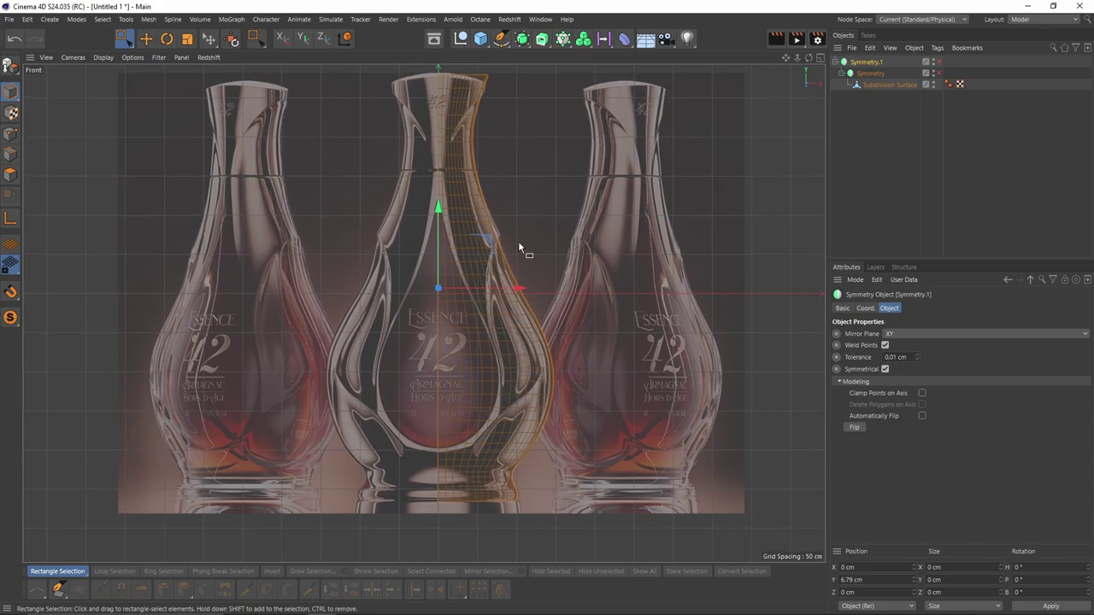
middle_click(507, 389)
middle_click(330, 182)
middle_click_drag(479, 325, 448, 346, "alt")
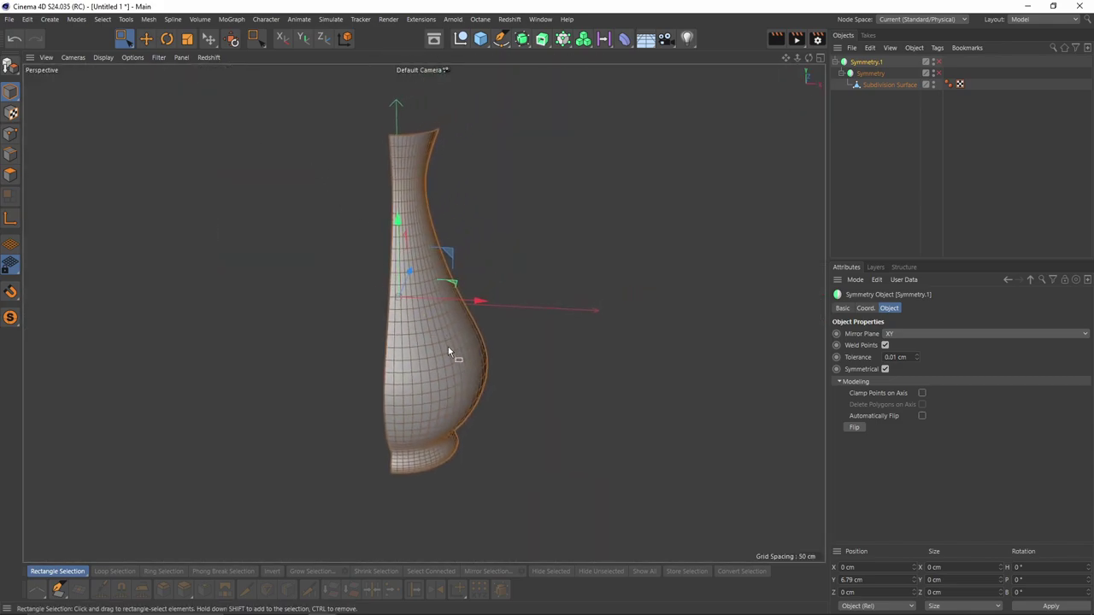
left_click_drag(448, 346, 426, 350, "alt")
middle_click(432, 387)
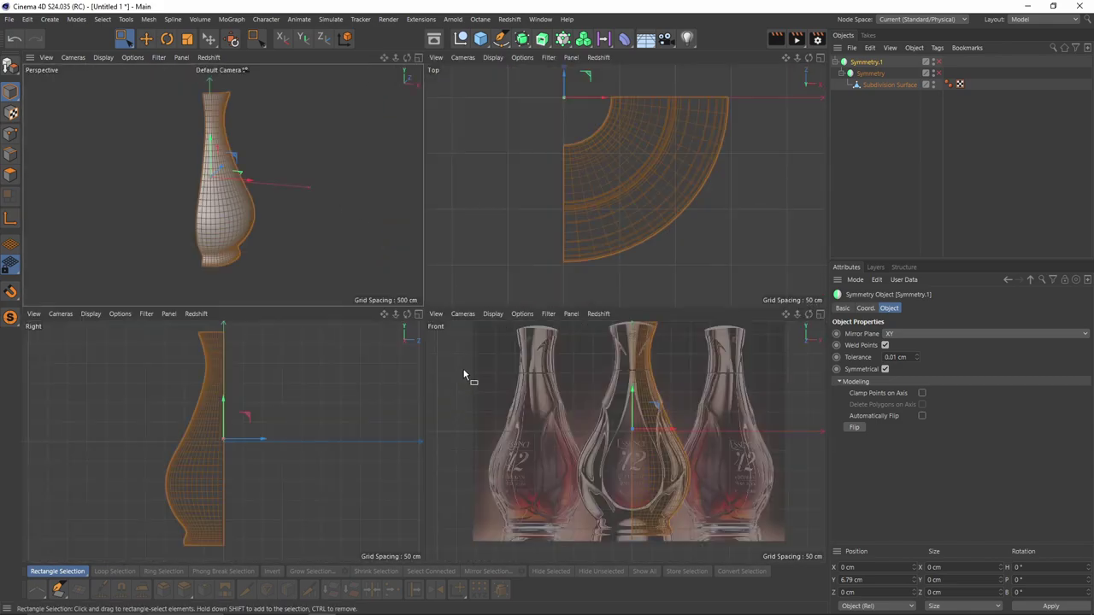
middle_click(291, 211)
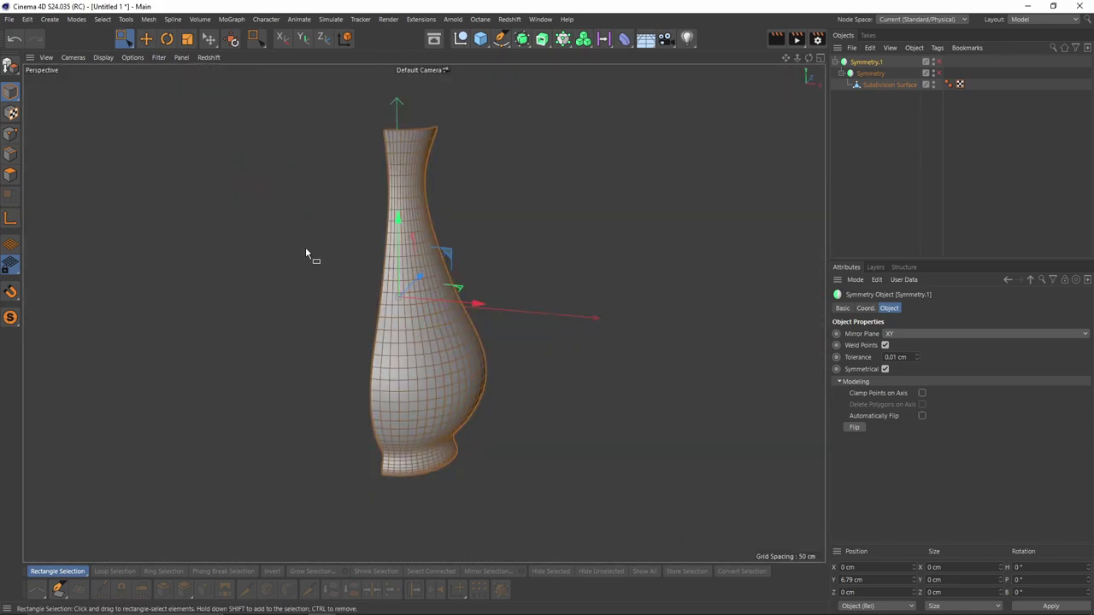
- Switch the interface layout to BP - 3D Paint
left_click(1037, 20)
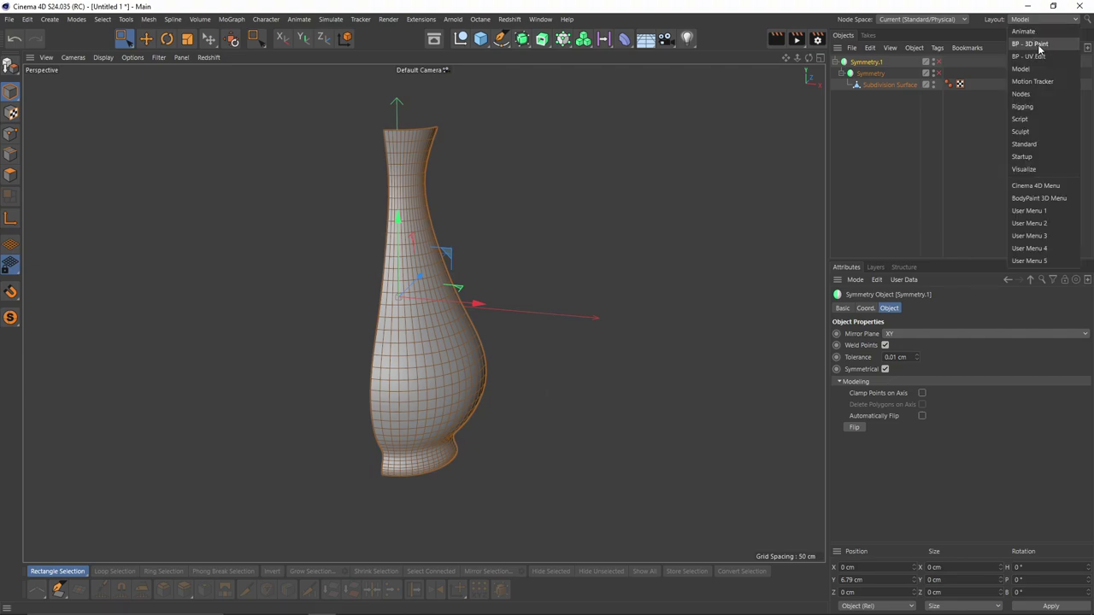
left_click(1030, 44)
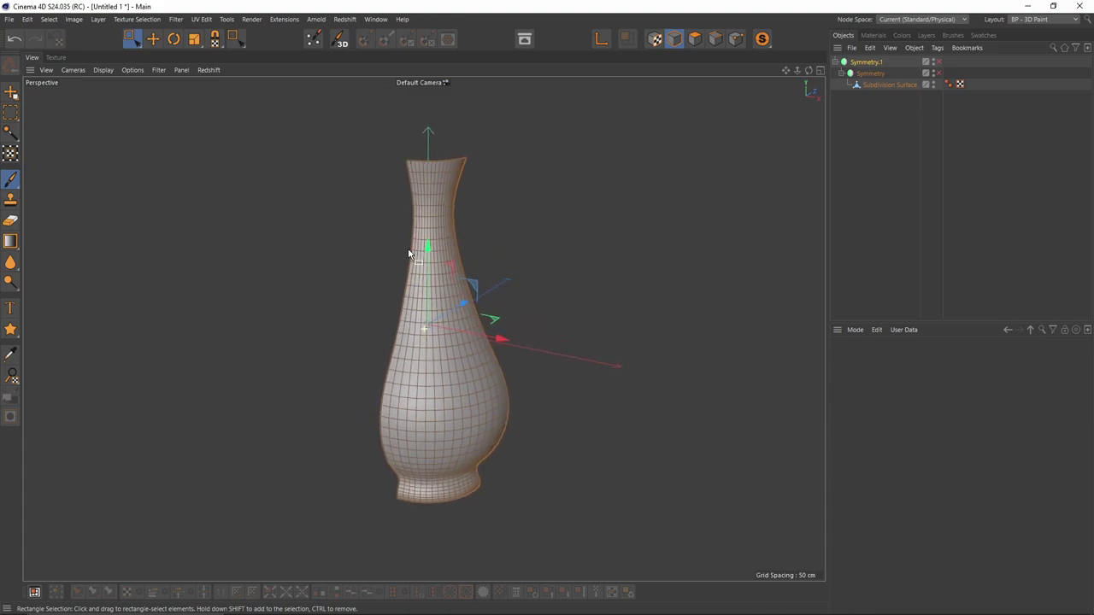
middle_click_drag(408, 254, 390, 251, "alt")
- Start the BodyPaint 3D Setup Wizard, expand the Symmetry hierarchy to choose the bottle mesh, and proceed to the material options
left_click(315, 39)
left_click_drag(309, 12, 612, 168)
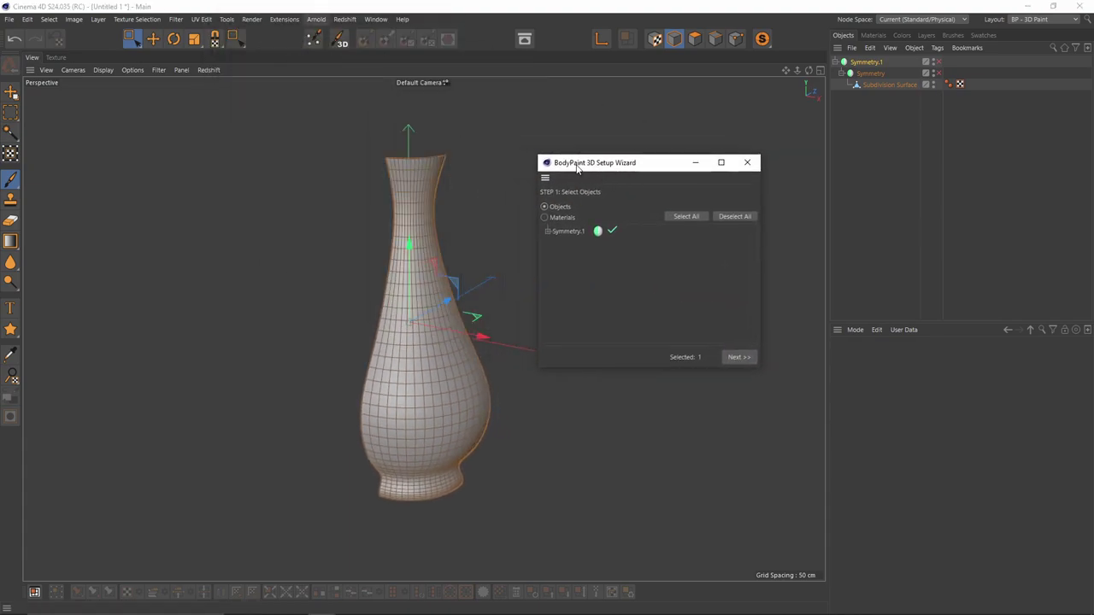
left_click(547, 231)
left_click(556, 245)
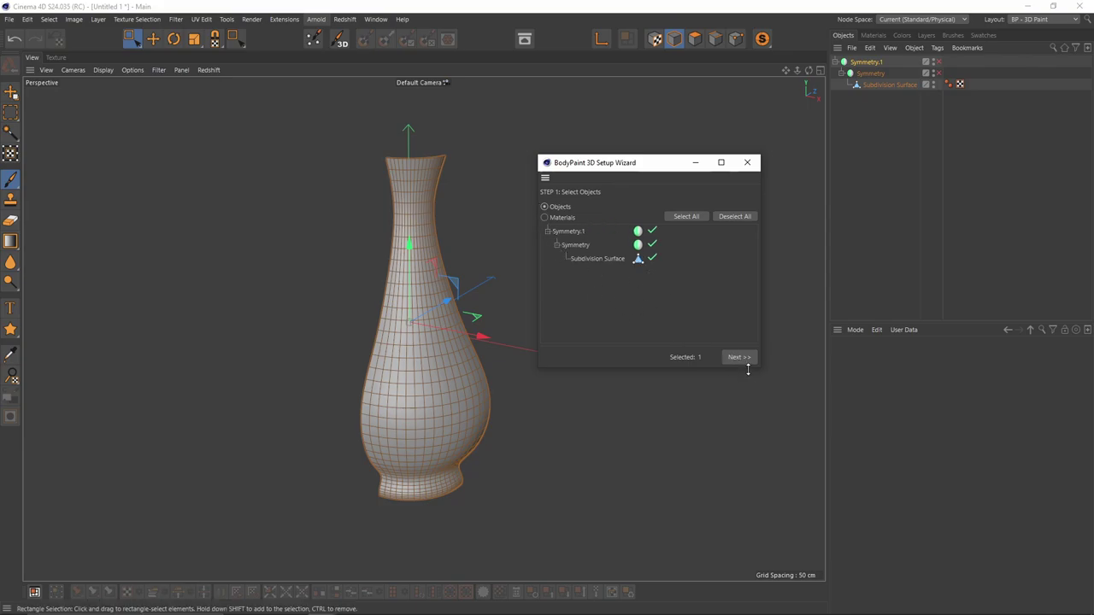
left_click(656, 244)
left_click(652, 258)
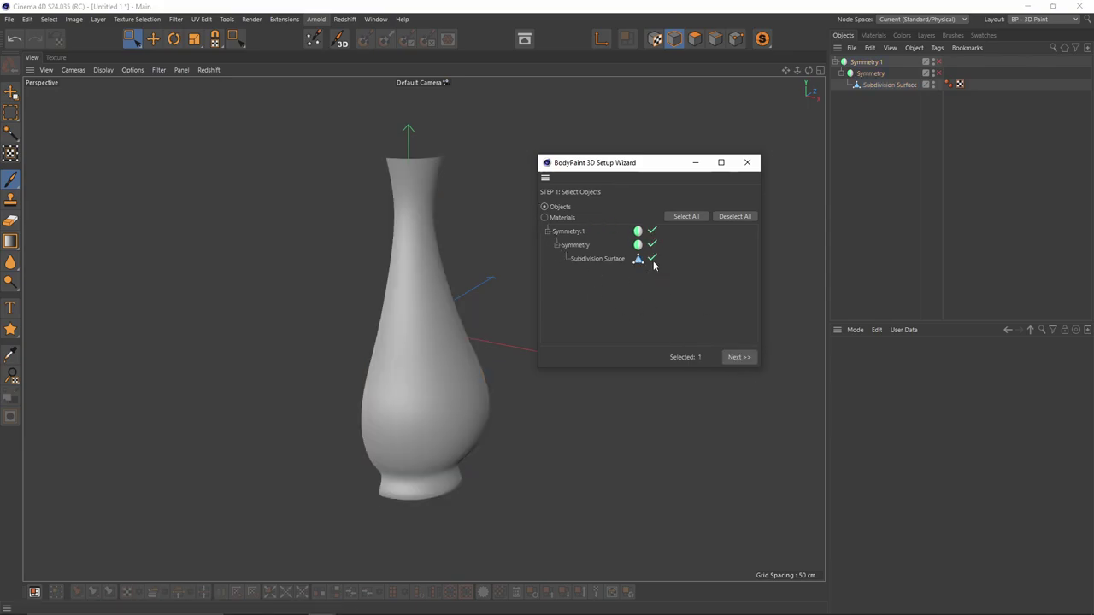
left_click(732, 357)
left_click(733, 358)
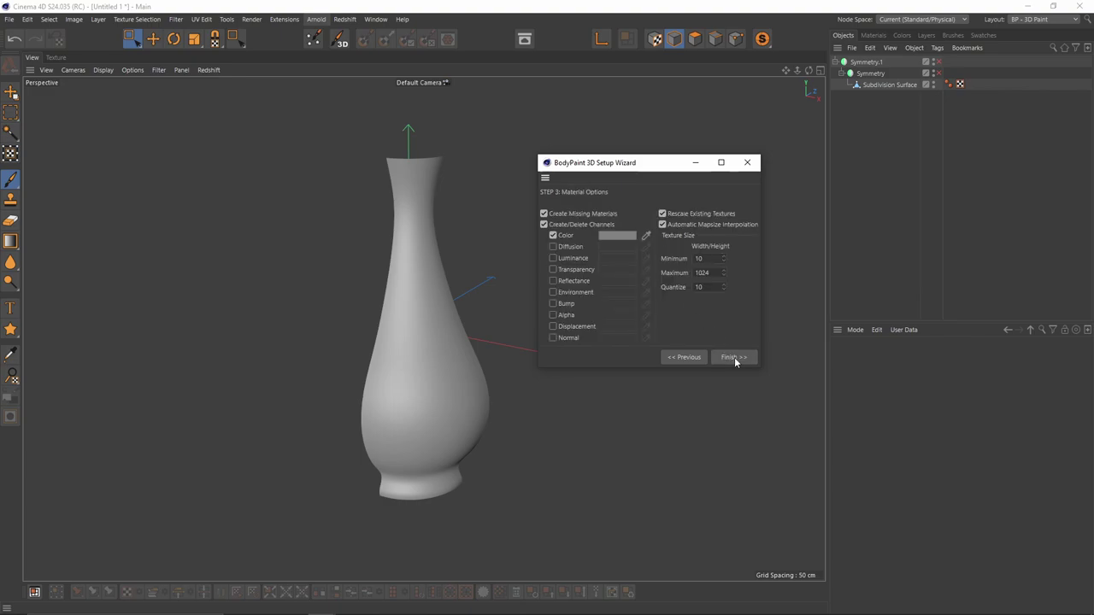
- Set the minimum texture size to 1024 and complete the paint setup with the Color channel
left_click(711, 258)
type("1024")
left_click(734, 358)
left_click(734, 357)
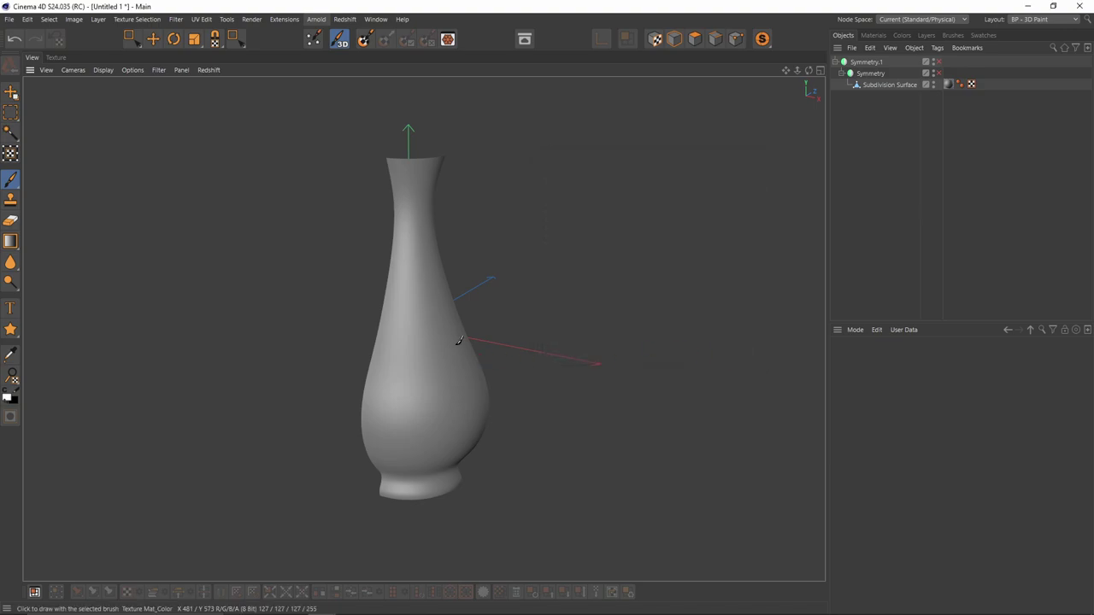
- Undo a test brush stroke made down the bottle and re-enable both Symmetry objects
left_click_drag(418, 212, 420, 442)
key("ctrl+z")
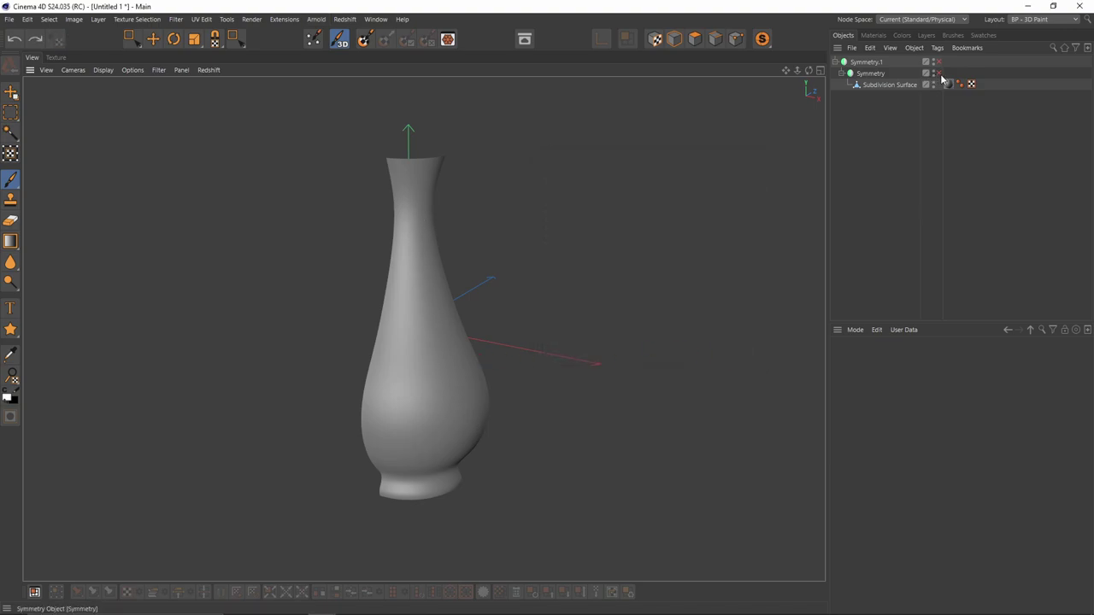
left_click(940, 75)
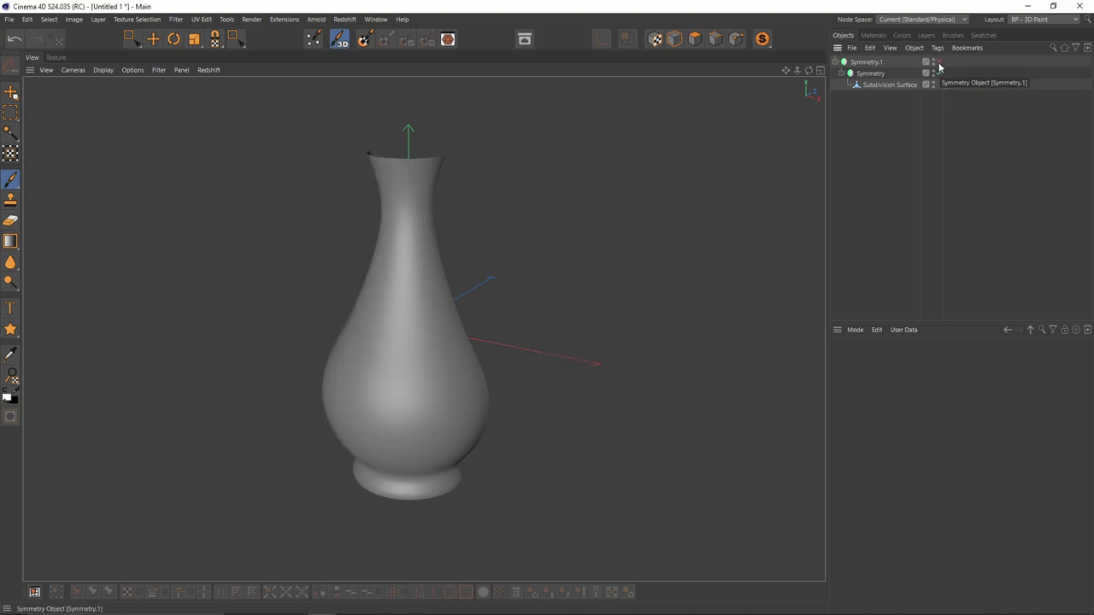
left_click(939, 63)
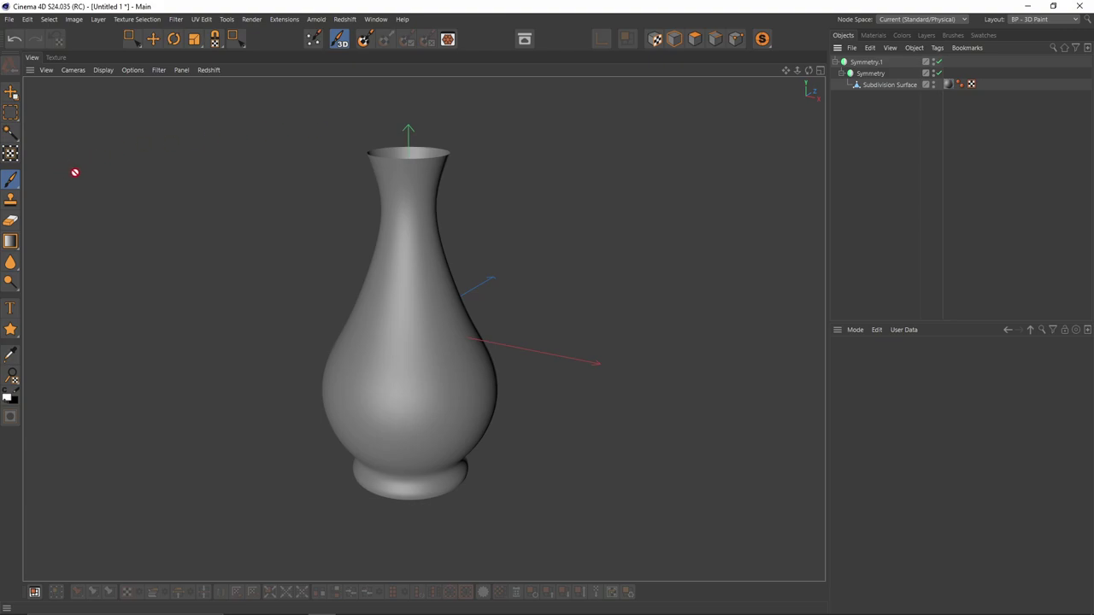
- Add a new paint layer above the Background layer and choose the Brush tool
left_click(923, 36)
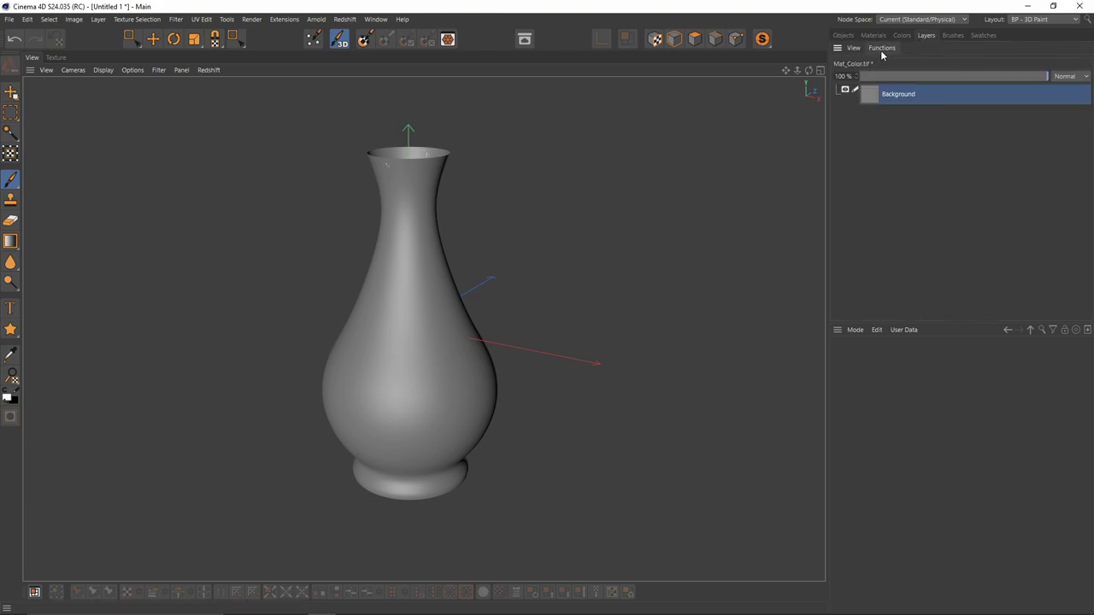
left_click(881, 50)
left_click(886, 67)
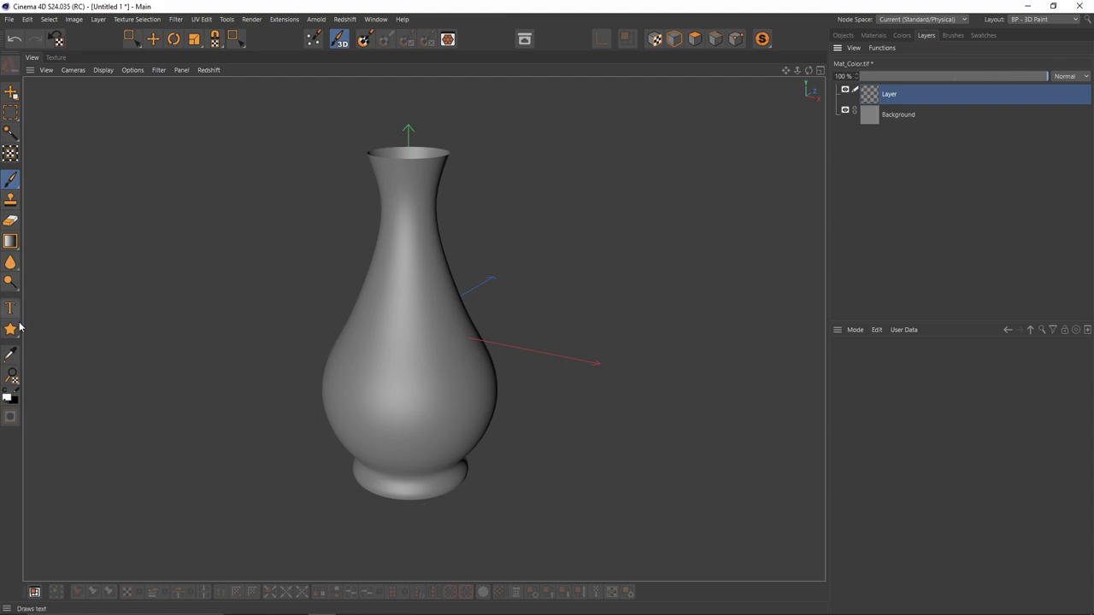
left_click(10, 178)
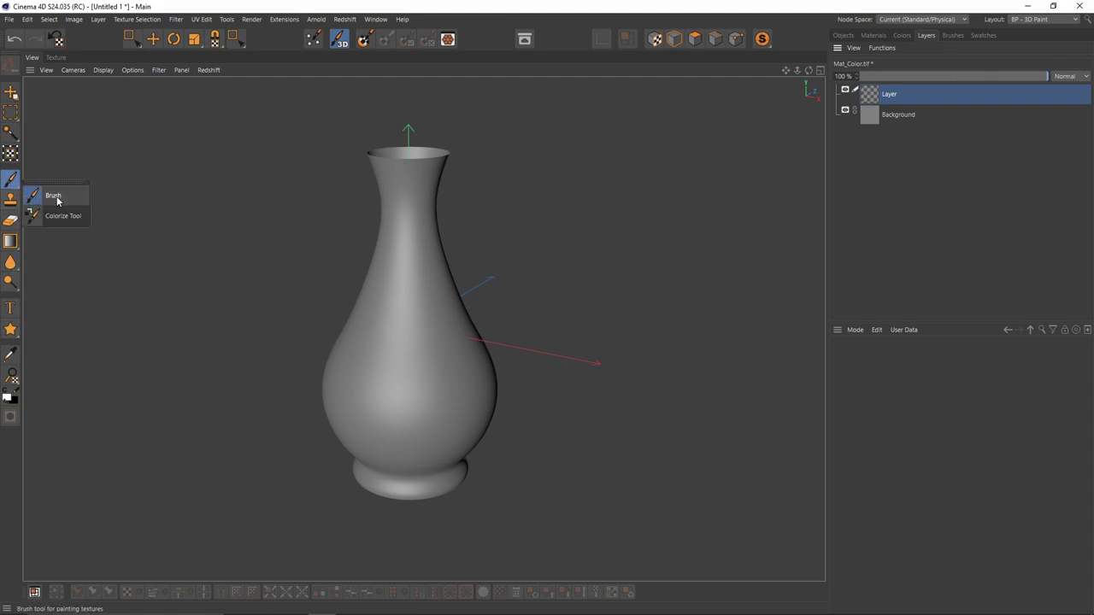
left_click(57, 201)
- Set the front view's display mode to Gouraud Shading
middle_click(501, 364)
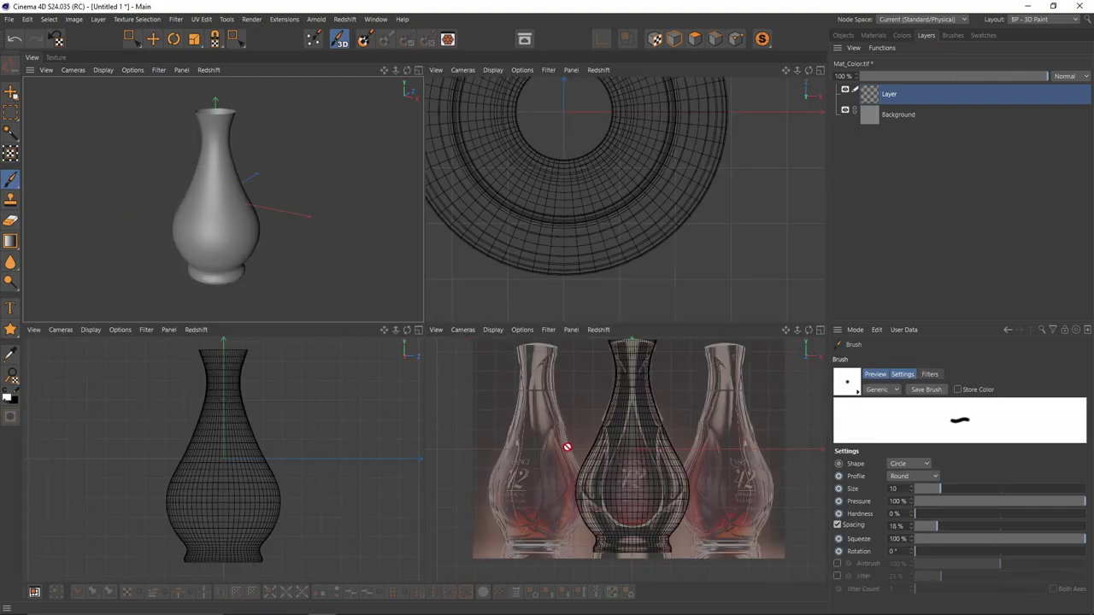
middle_click(586, 458)
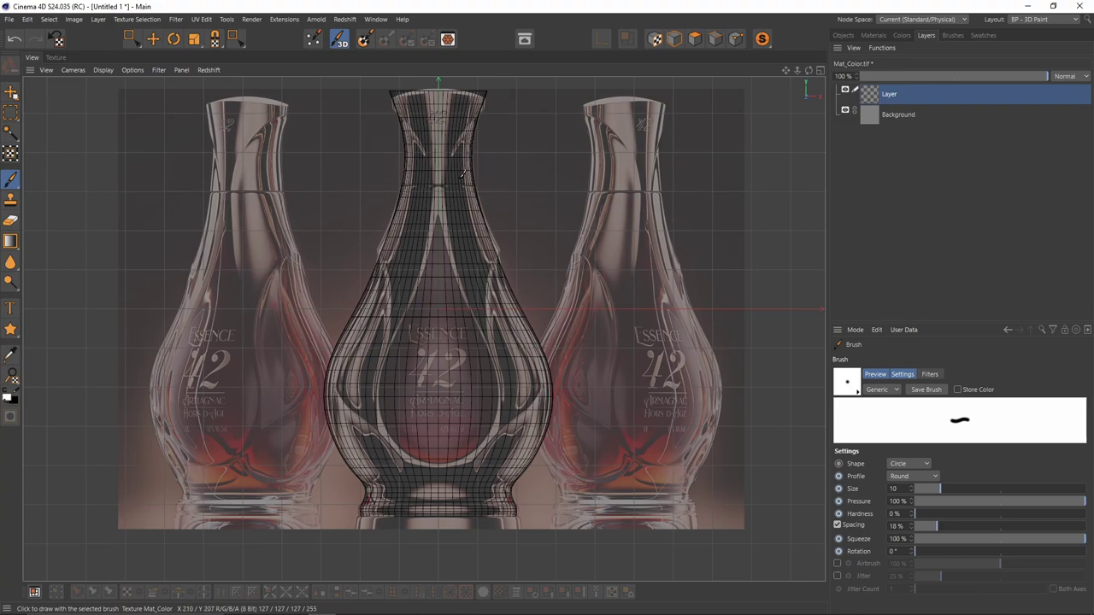
middle_click(414, 390)
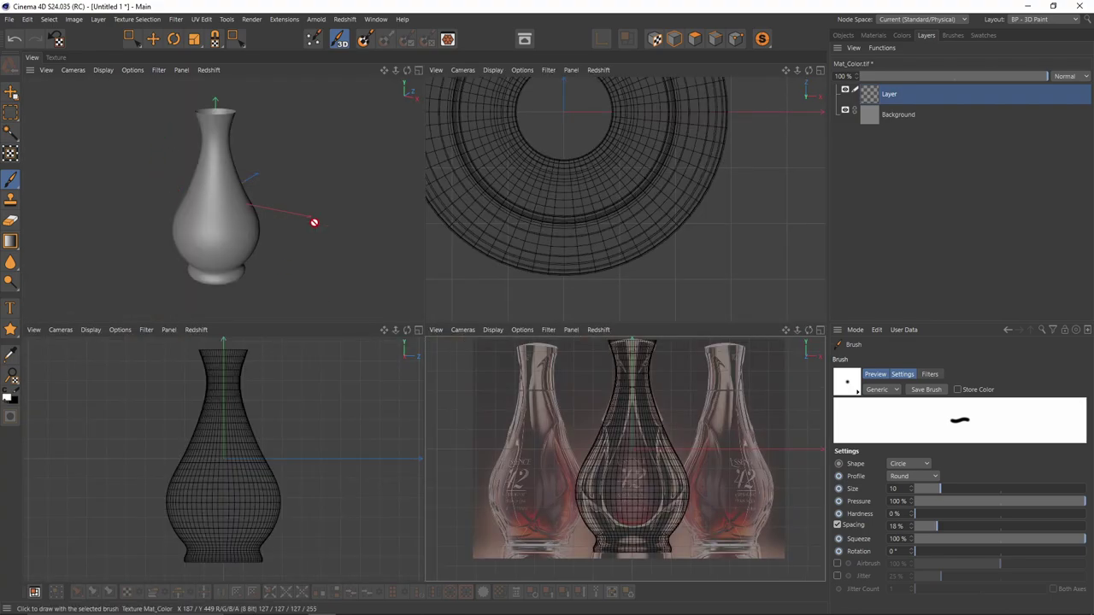
middle_click(607, 456)
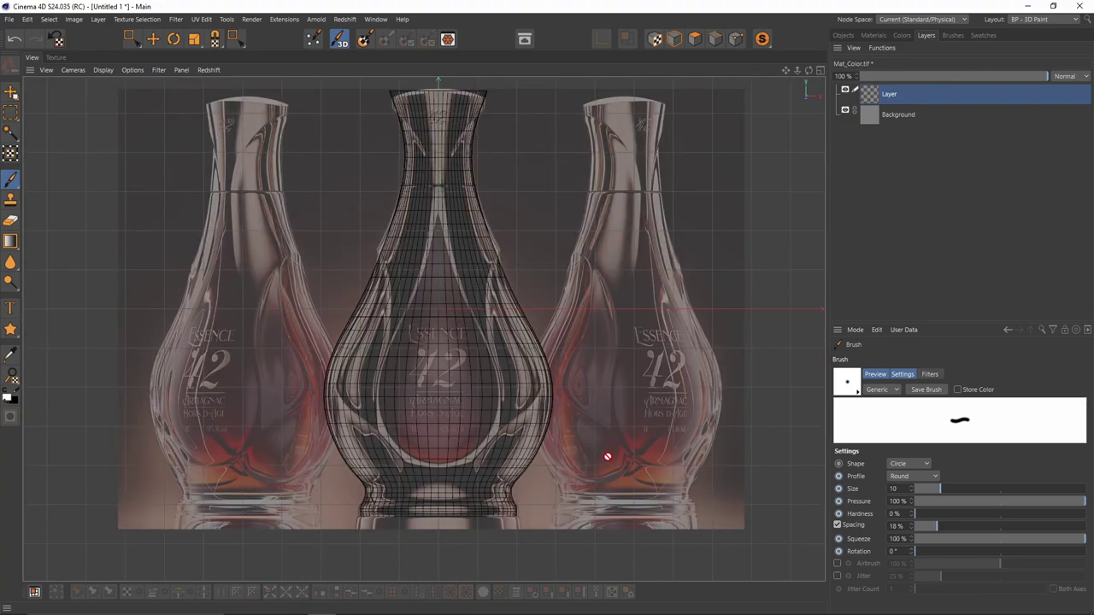
left_click(102, 70)
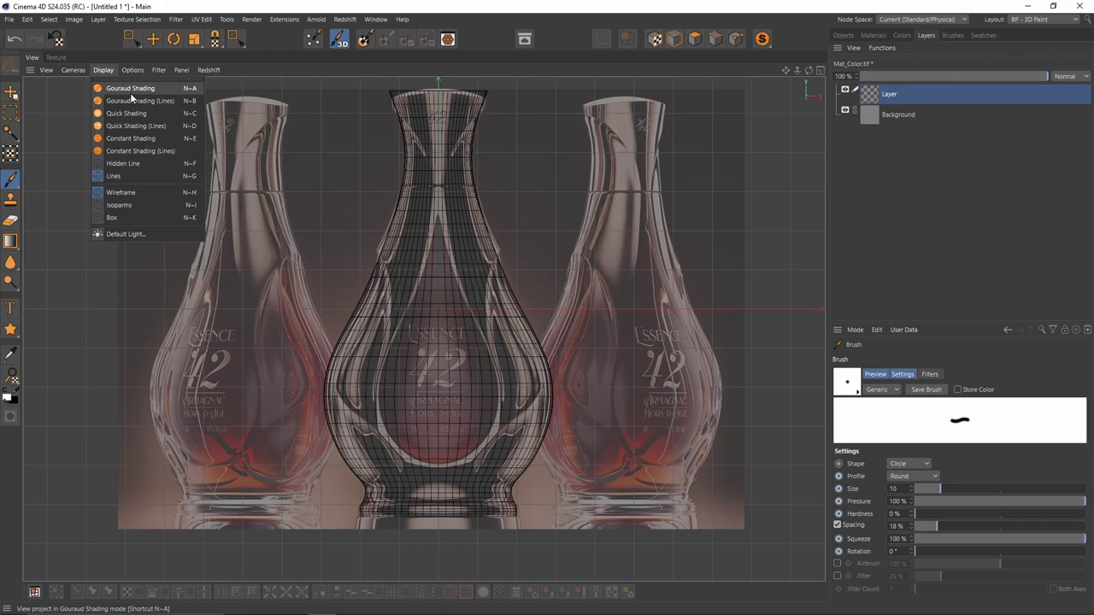
left_click(129, 89)
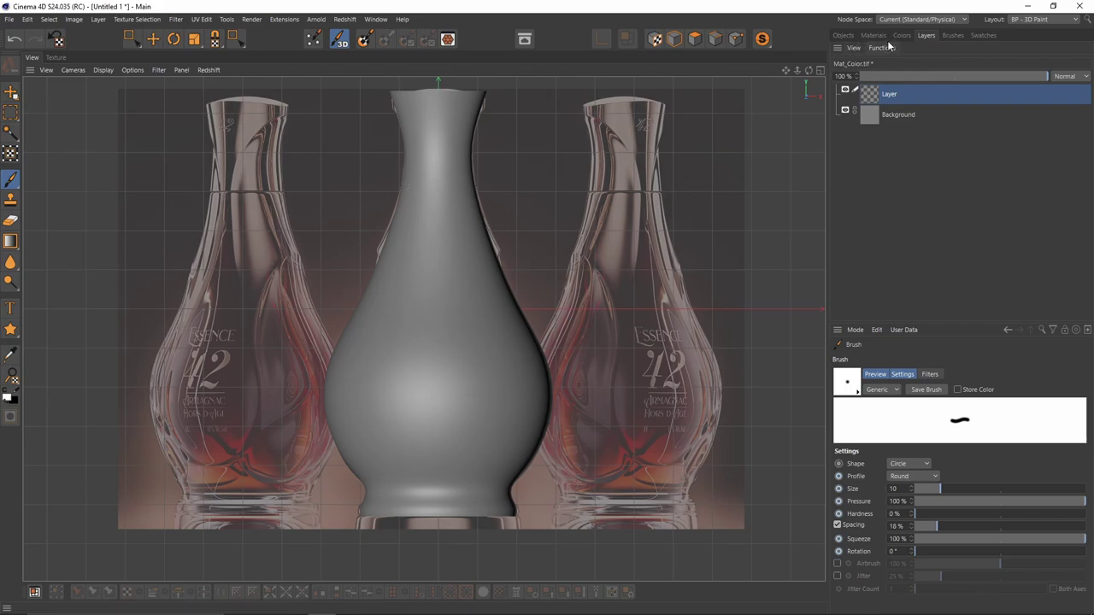
- Select the outer Symmetry object with all its children and enable X-Ray for them
left_click(845, 37)
middle_click(867, 63)
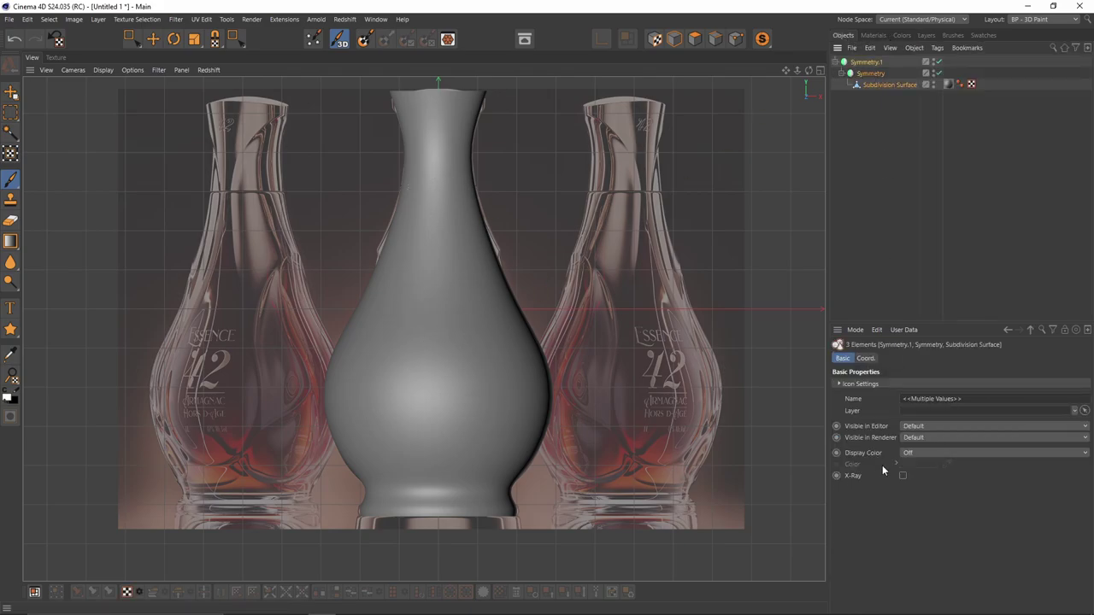
left_click(902, 476)
scroll(667, 361, "up", 2)
- Try to trace the bottle's front panel outline with a white brush stroke in the front view
middle_click(662, 361)
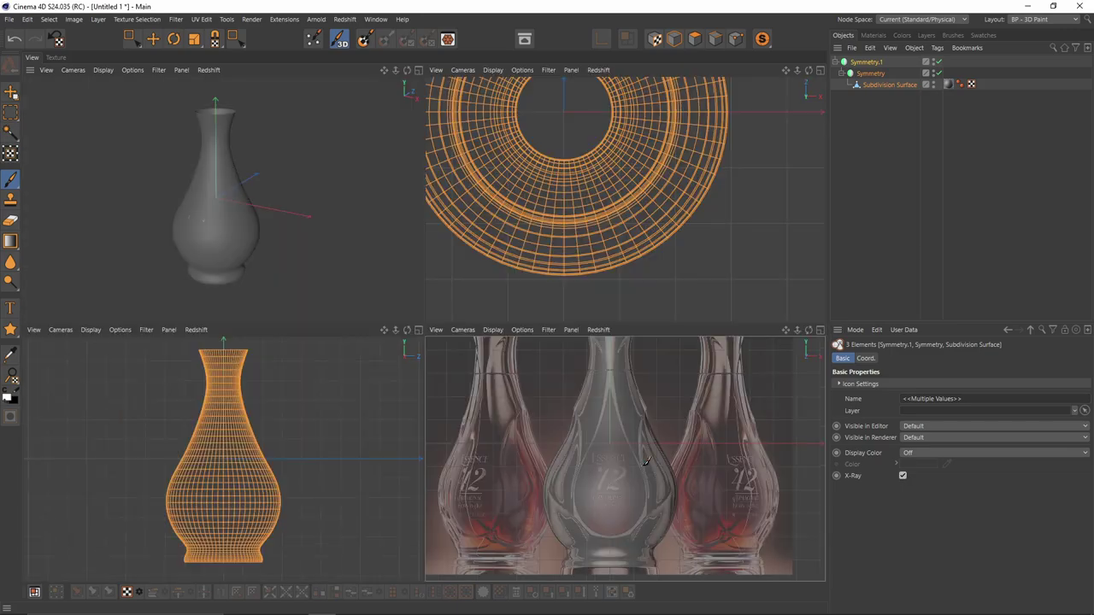
middle_click(637, 359)
middle_click_drag(457, 341, 479, 326, "alt")
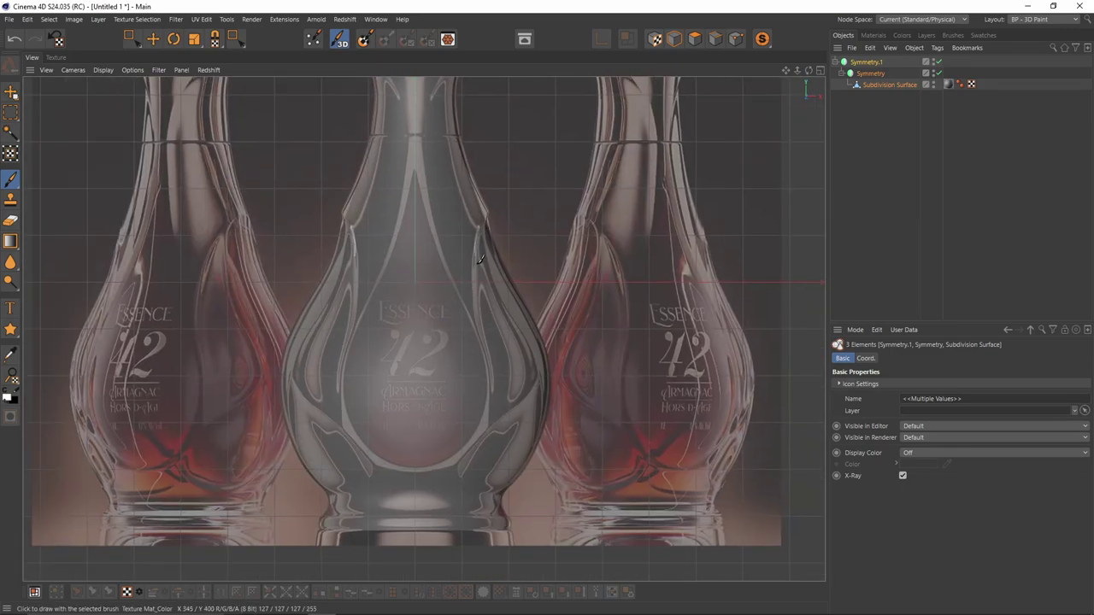
left_click_drag(496, 349, 462, 460)
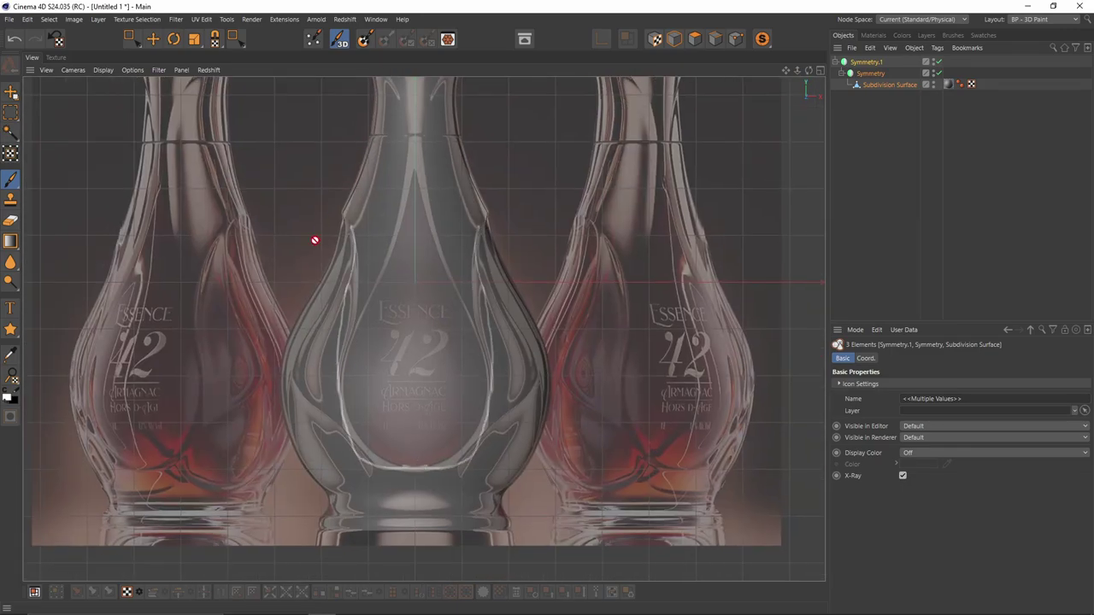
middle_click(348, 310)
middle_click(598, 436)
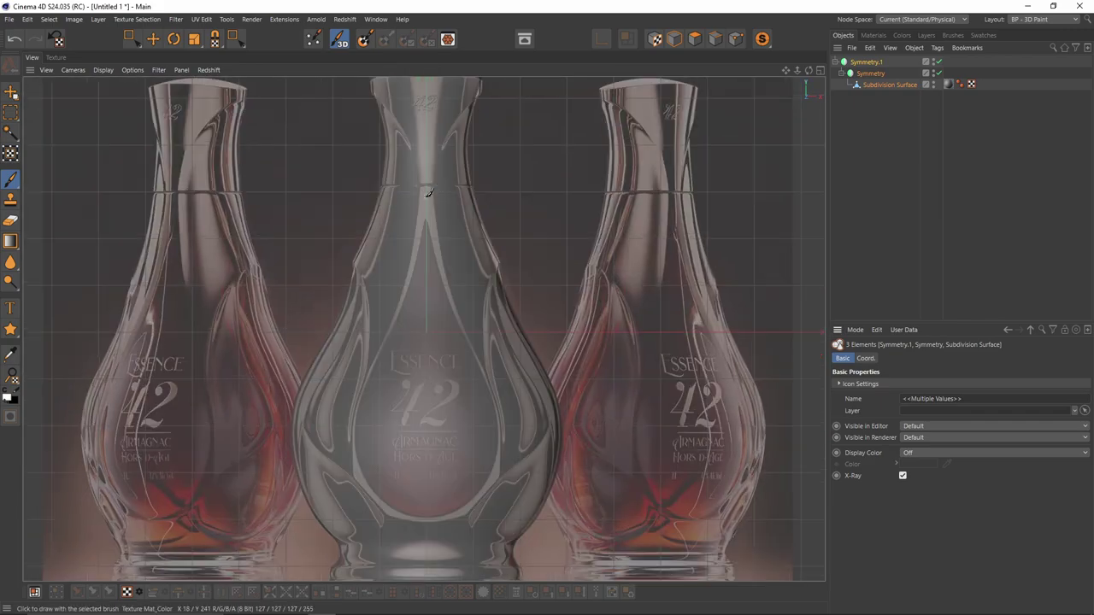
- Paint a white line along the teardrop panel's edge, from its tip below the neck down the bottle's body
mouse_move(454, 291)
left_mouse_down()
mouse_move(502, 477)
mouse_move(429, 523)
mouse_move(470, 513)
left_mouse_up()
middle_click_drag(484, 196, 479, 298, "alt")
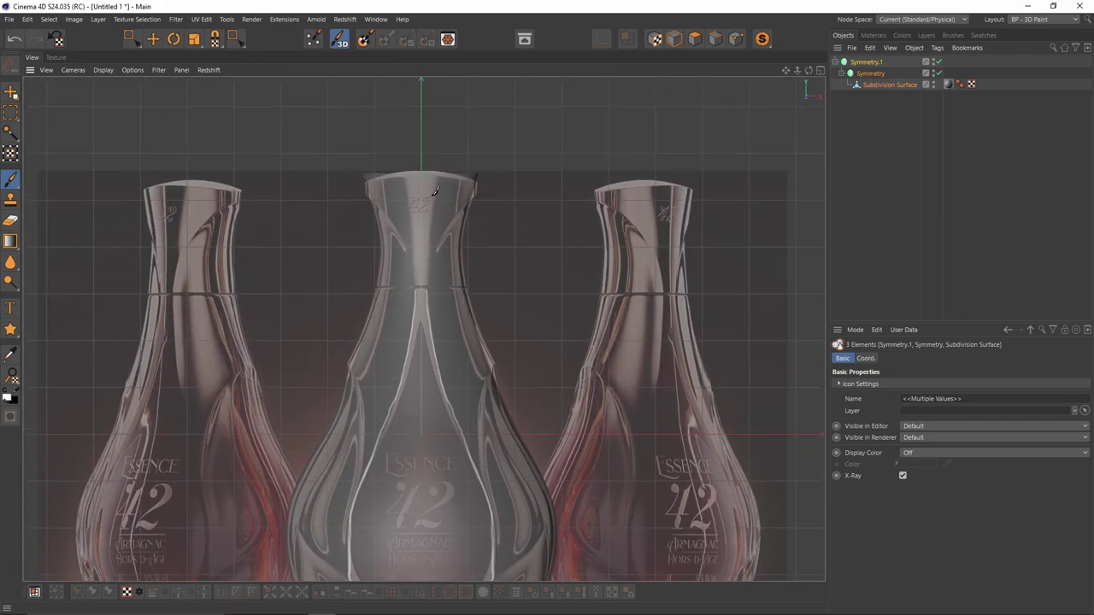
- Paint white guide lines along the bottle's neck seam and the side panel's arched upper edge
mouse_move(429, 286)
left_mouse_down()
mouse_move(435, 256)
mouse_move(464, 287)
left_mouse_up()
middle_click_drag(469, 416, 416, 269, "alt")
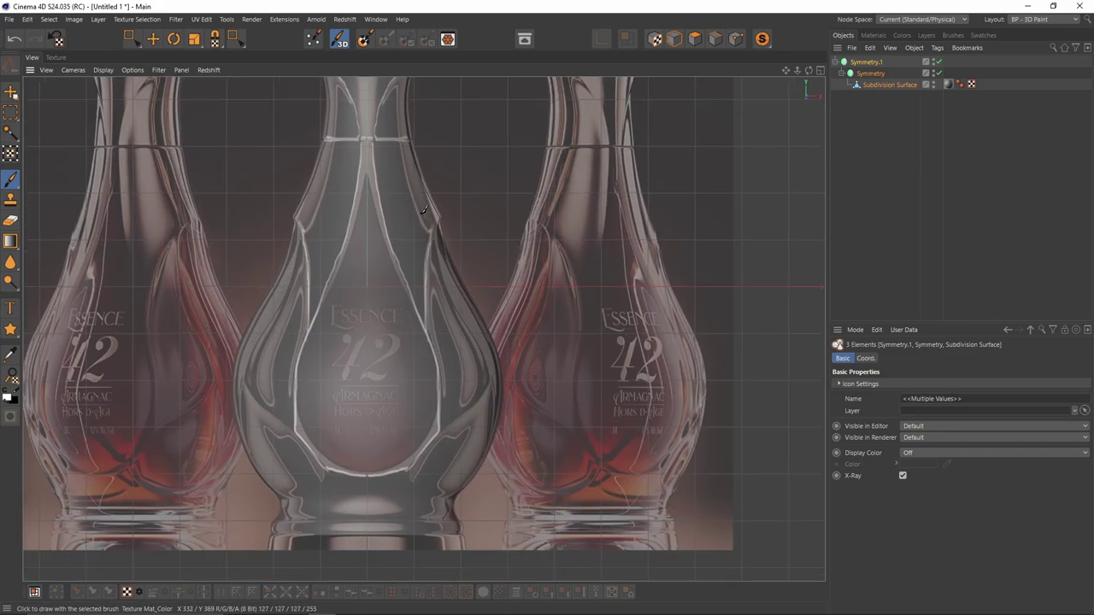
middle_click(293, 214)
middle_click(293, 215)
scroll(402, 246, "up", 4)
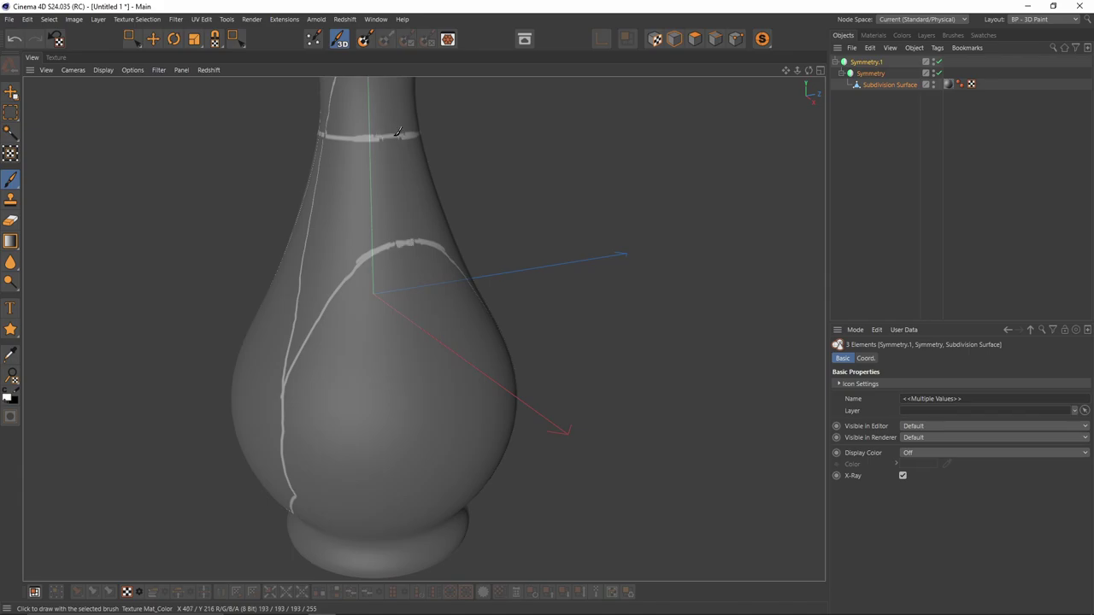
left_click_drag(396, 132, 422, 328, "alt")
middle_click(422, 327)
middle_click(582, 376)
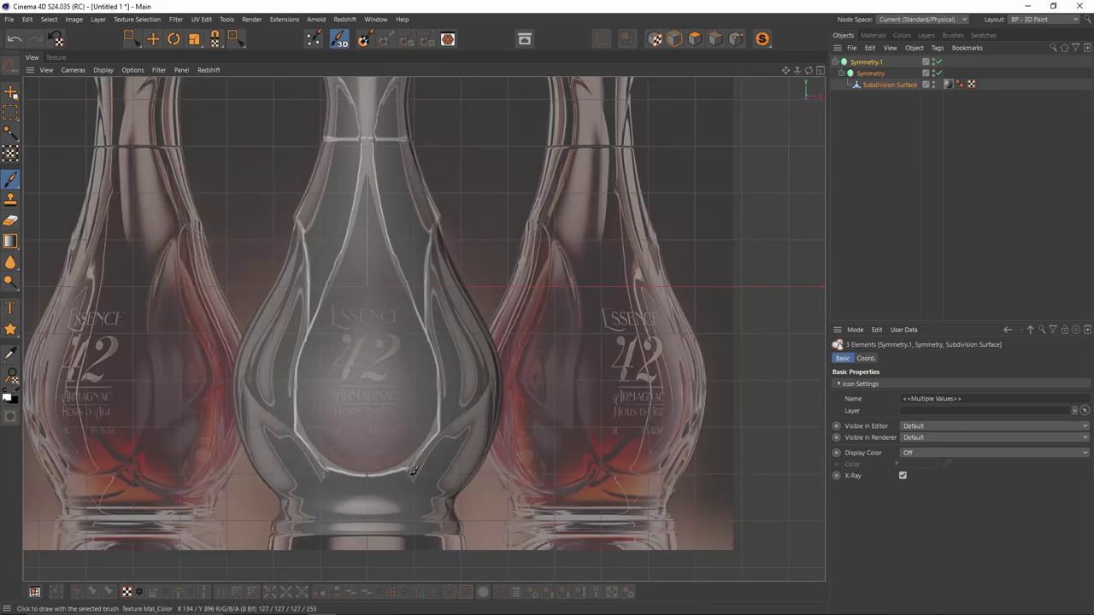
- Paint a white outline around the lower side panel, from the teardrop's lower edge up to the panel's peak
middle_click(487, 398)
middle_click(339, 263)
left_click_drag(392, 330, 384, 389)
middle_click(287, 258)
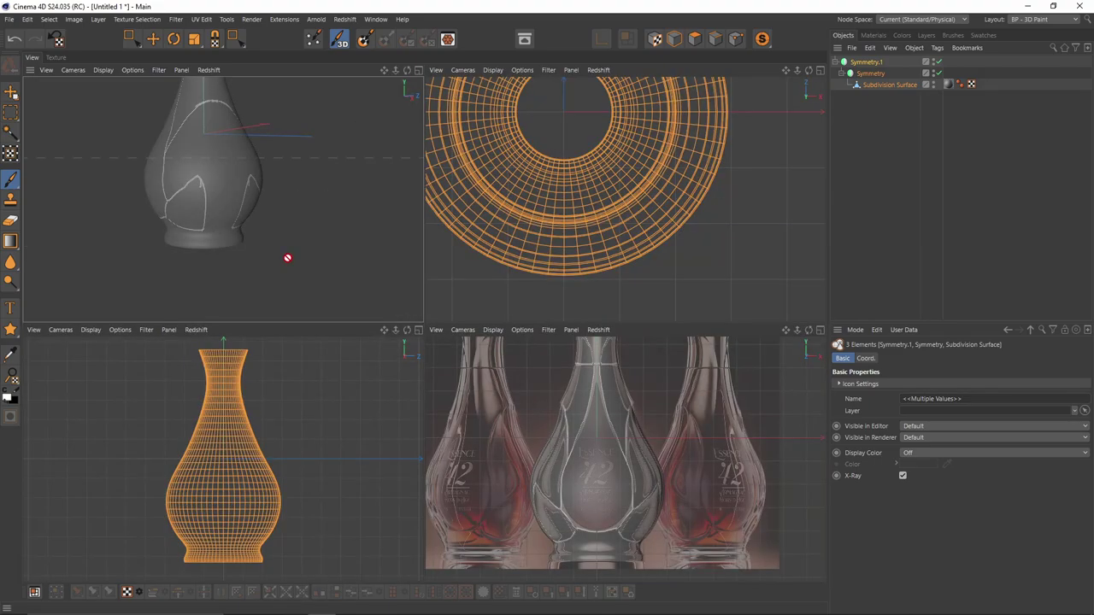
middle_click(612, 504)
- Paint the curved white line from the lower side panel's peak up to the top of the side arch
left_click_drag(490, 375, 480, 341)
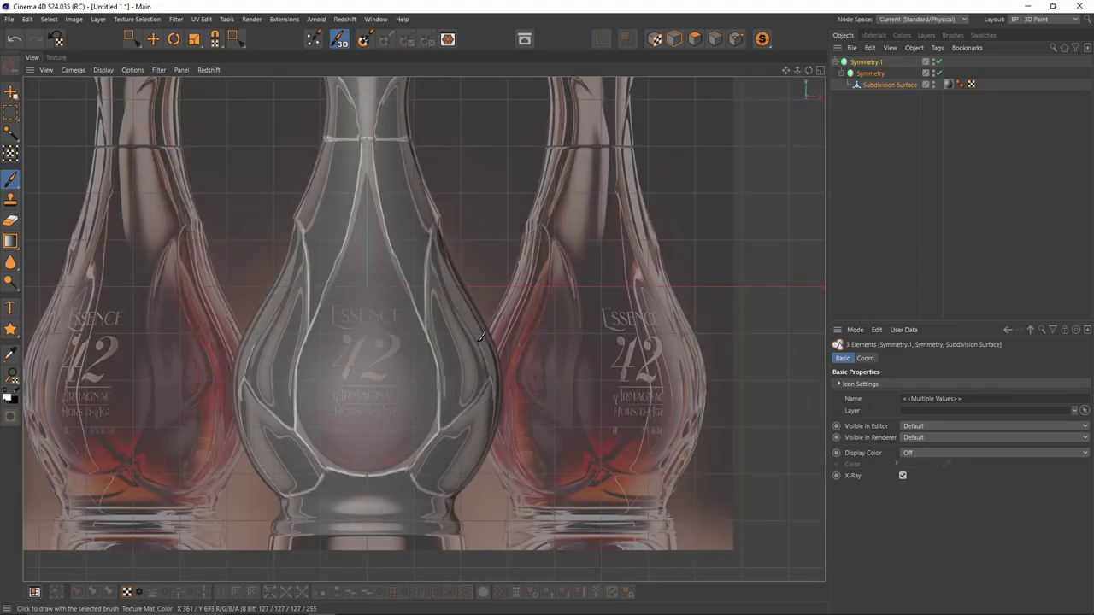
middle_click(432, 228)
middle_click(359, 247)
left_click_drag(367, 274, 537, 345, "alt")
left_click_drag(422, 254, 443, 211)
mouse_move(350, 377)
left_mouse_down("alt")
mouse_move(341, 269)
mouse_move(300, 244)
left_mouse_up("alt")
middle_click(308, 257)
middle_click(600, 428)
- Paint the arched white outline on the neck between the rim and the neck seam
mouse_move(495, 332)
middle_mouse_down("alt")
mouse_move(515, 408)
mouse_move(520, 335)
middle_mouse_up("alt")
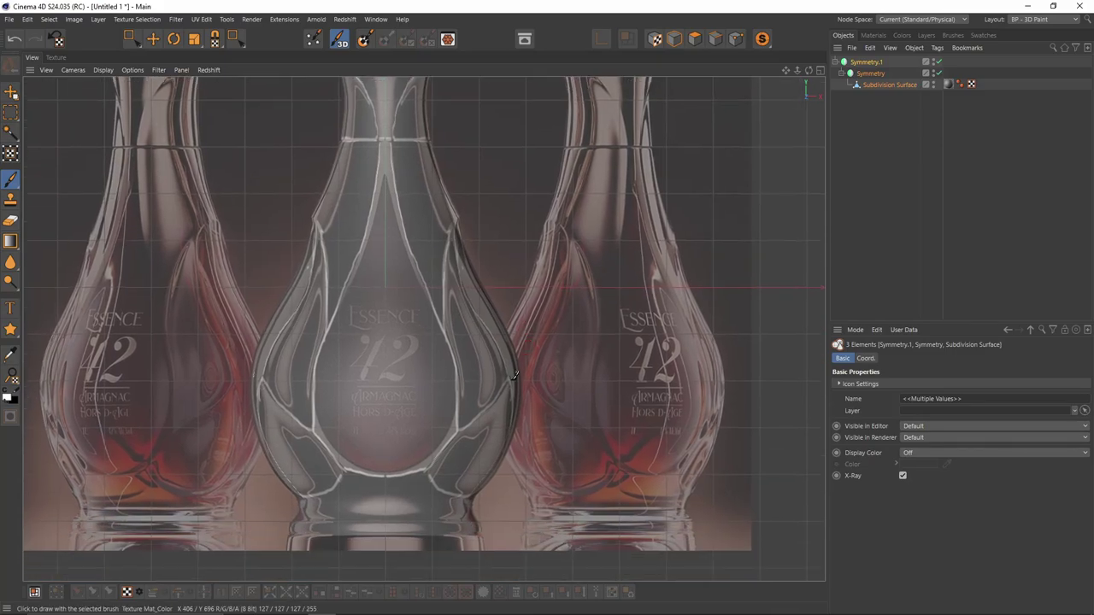
key("F5")
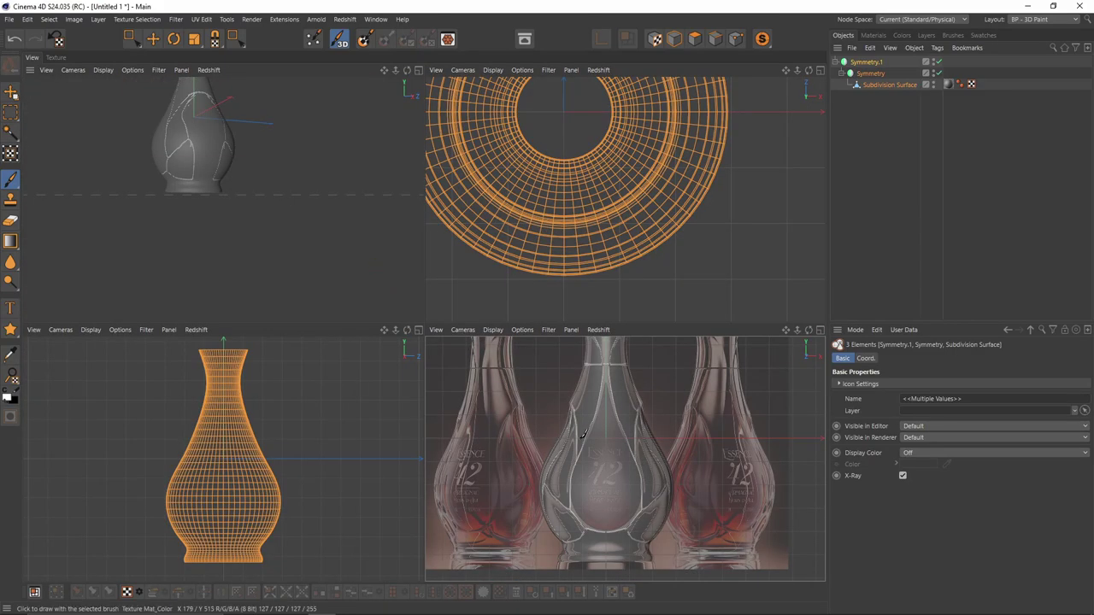
key("F4")
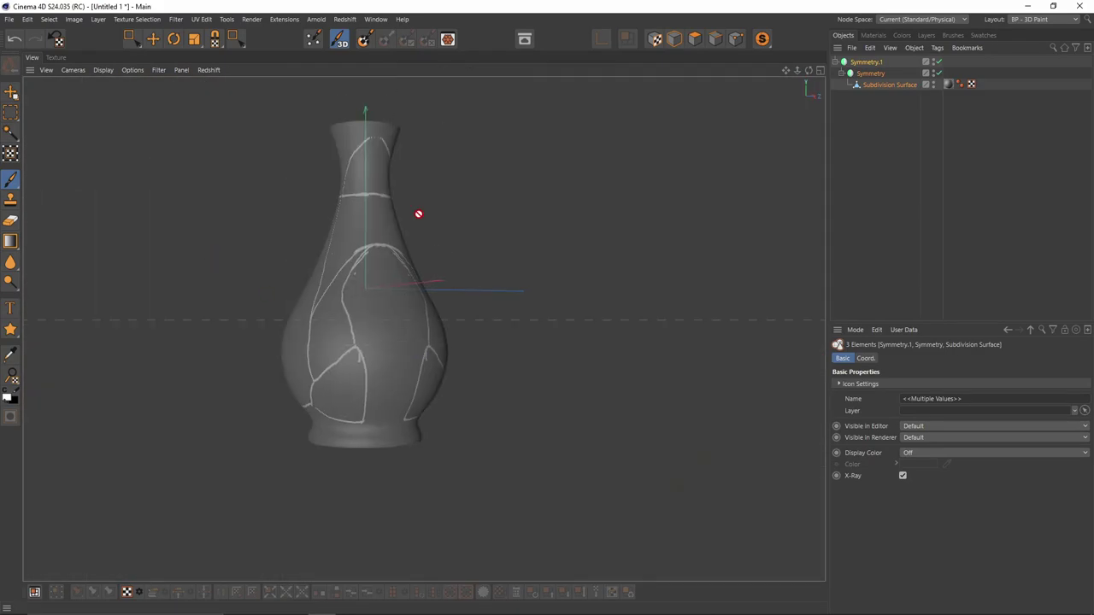
- Switch to the Model layout and start the Polygon Pen with Reproject Result enabled
key("e")
middle_click_drag(483, 334, 477, 274, "alt")
mouse_move(422, 313)
left_mouse_down("alt")
mouse_move(508, 256)
mouse_move(515, 271)
mouse_move(475, 306)
mouse_move(505, 301)
left_mouse_up("alt")
middle_click_drag(504, 302, 482, 305, "alt")
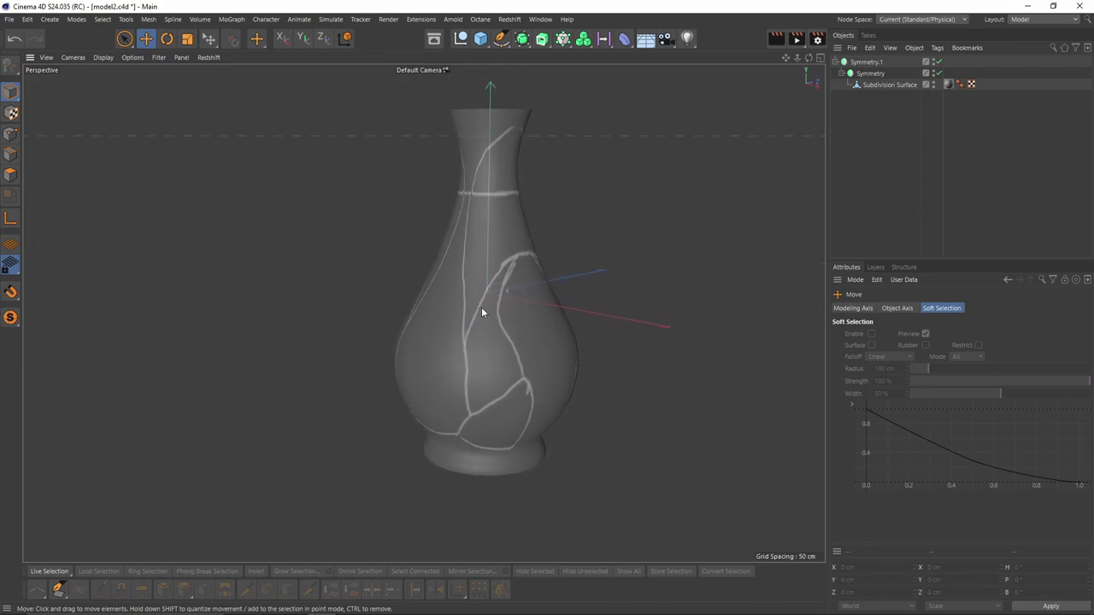
left_click_drag(539, 335, 497, 307, "alt")
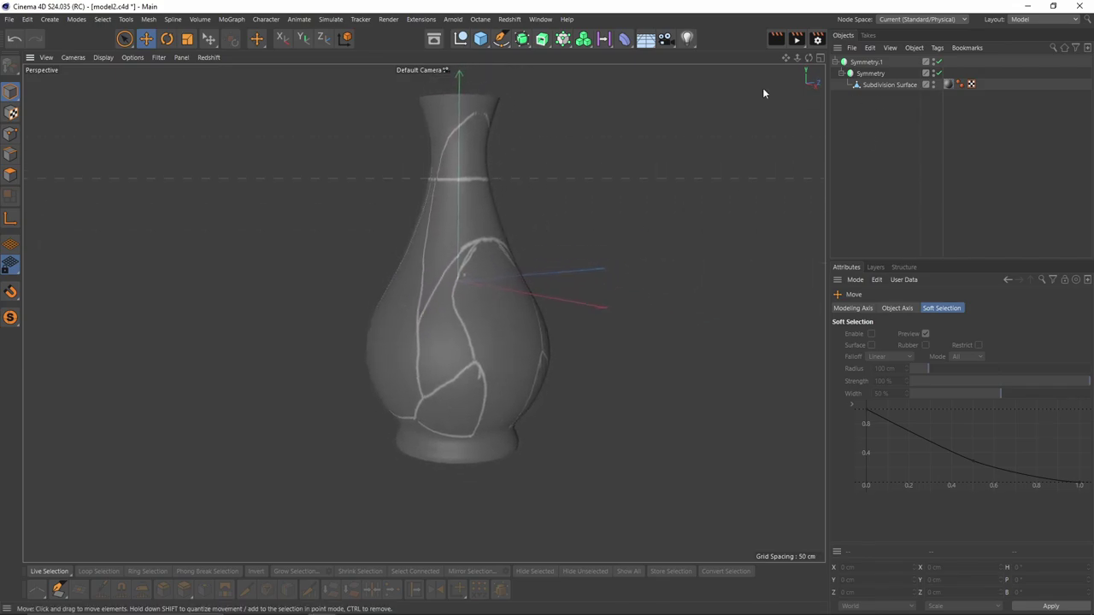
left_click(178, 18)
mouse_move(147, 18)
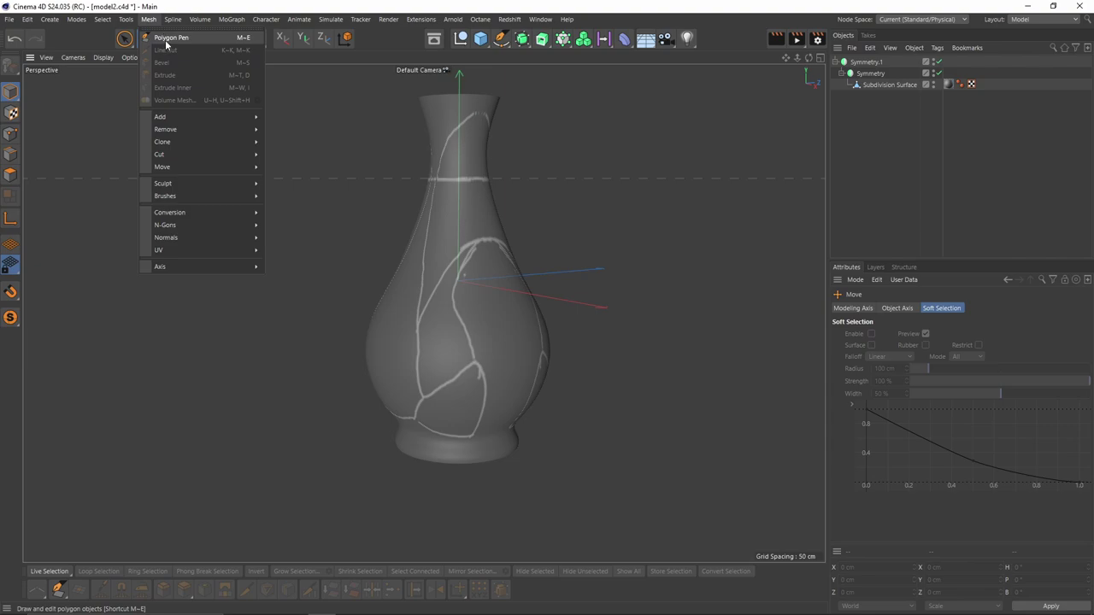
left_click(172, 41)
middle_click_drag(447, 256, 456, 286, "alt")
left_click_drag(456, 286, 446, 279, "alt")
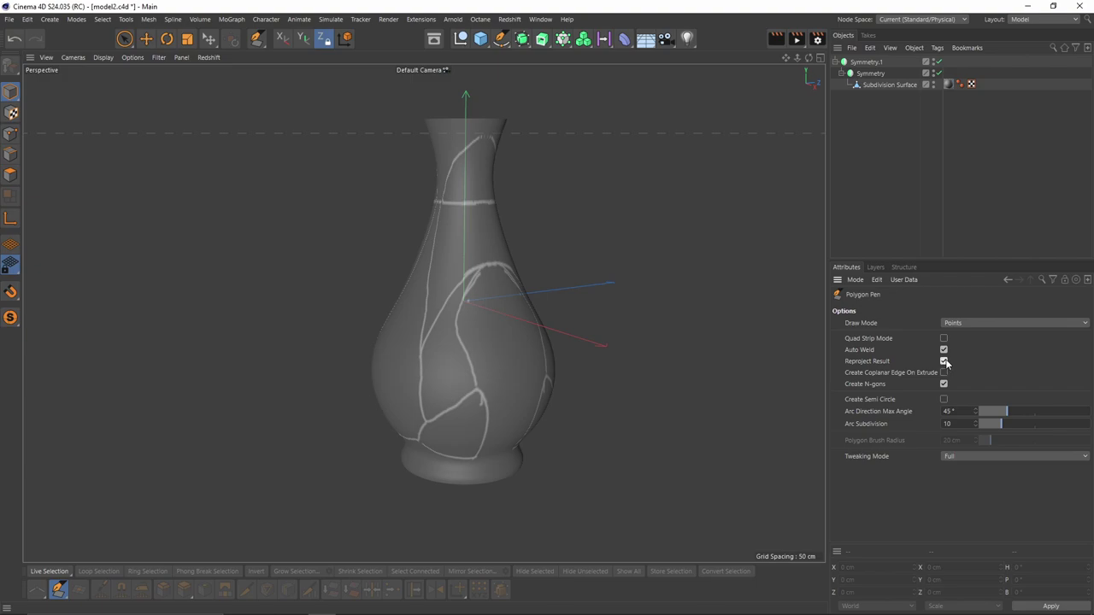
- Disable both Symmetry objects so only the quarter mesh shows, and clear the object selection
middle_click_drag(502, 316, 558, 318, "alt")
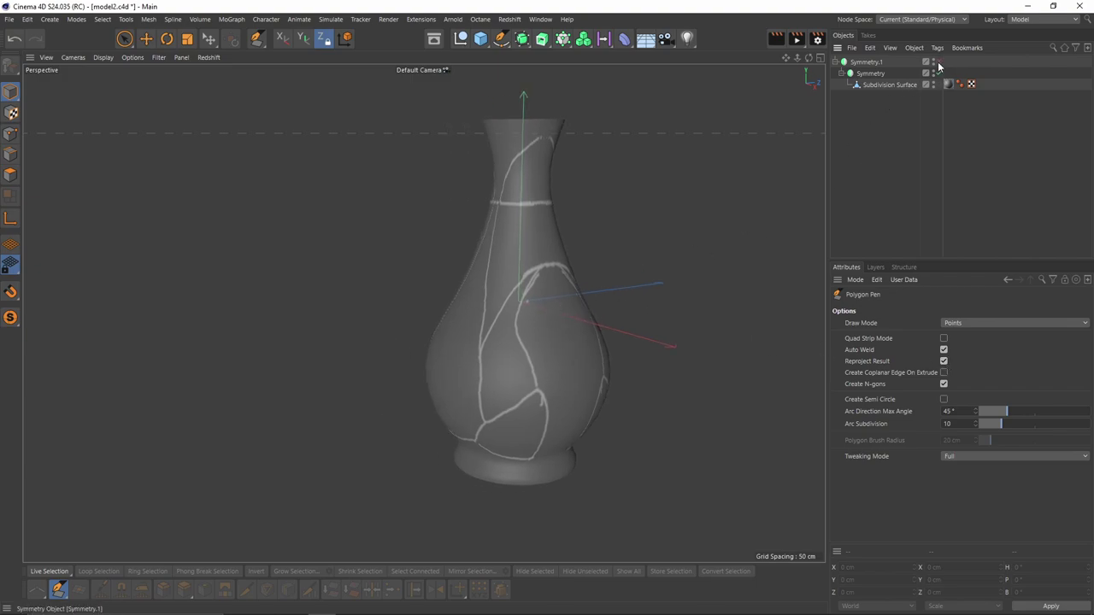
left_click(896, 84)
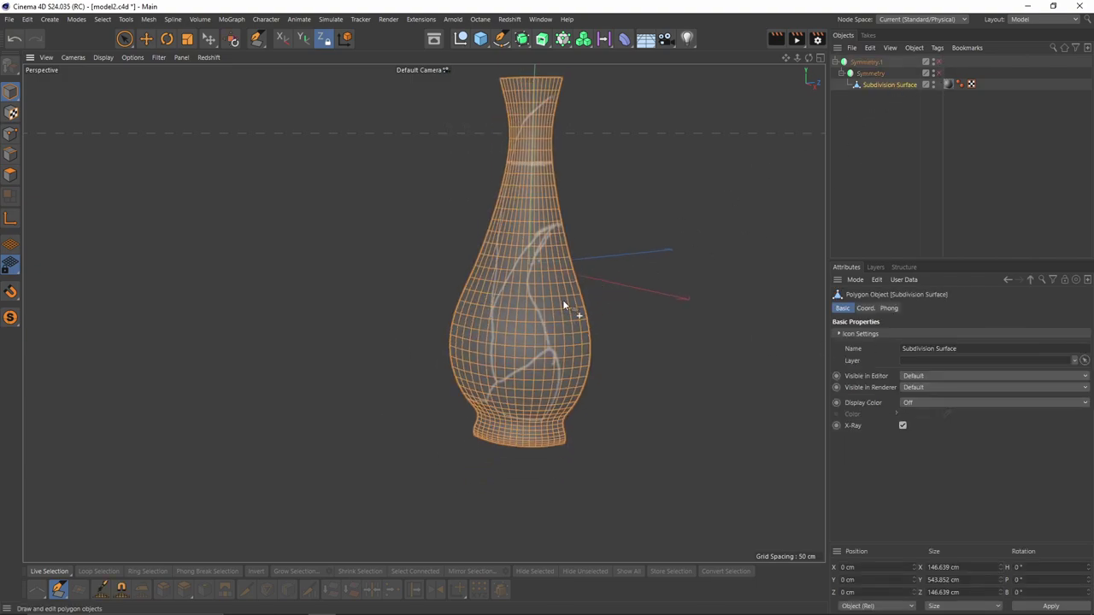
left_click_drag(562, 302, 510, 158, "alt")
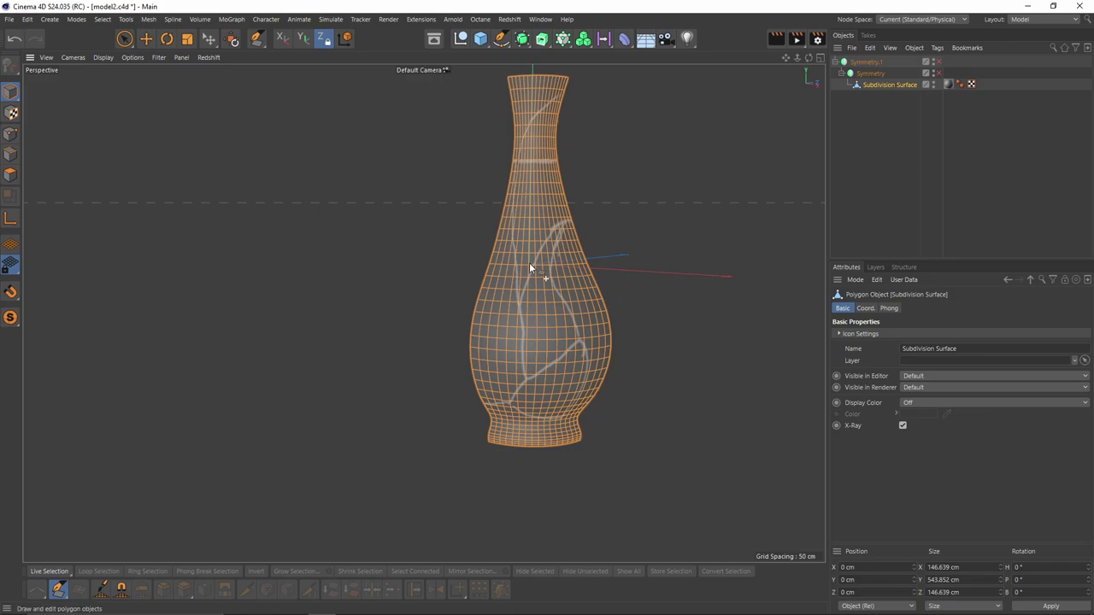
left_click_drag(530, 268, 512, 272, "alt")
left_click(946, 191)
middle_click_drag(706, 198, 727, 219, "alt")
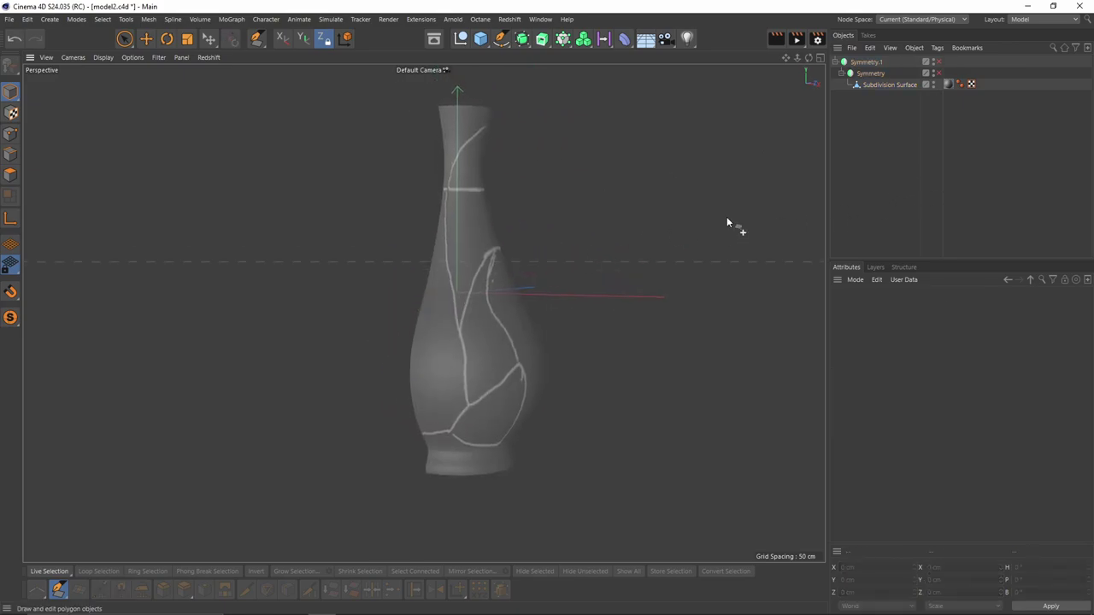
- Draw the first four-sided polygon over the upper end of the painted neck arch with the Polygon Pen
scroll(496, 268, "up", 2)
middle_click_drag(480, 258, 478, 270, "alt")
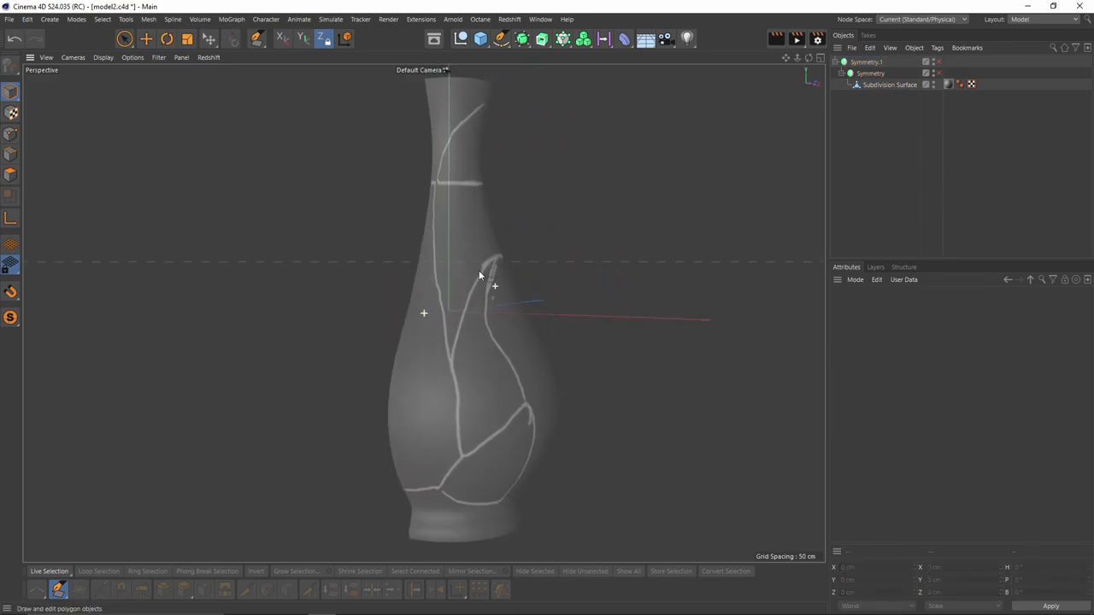
scroll(476, 268, "up", 3)
middle_click_drag(433, 198, 431, 243, "alt")
scroll(436, 231, "up", 2)
middle_click_drag(449, 107, 444, 200, "alt")
scroll(443, 205, "up", 8)
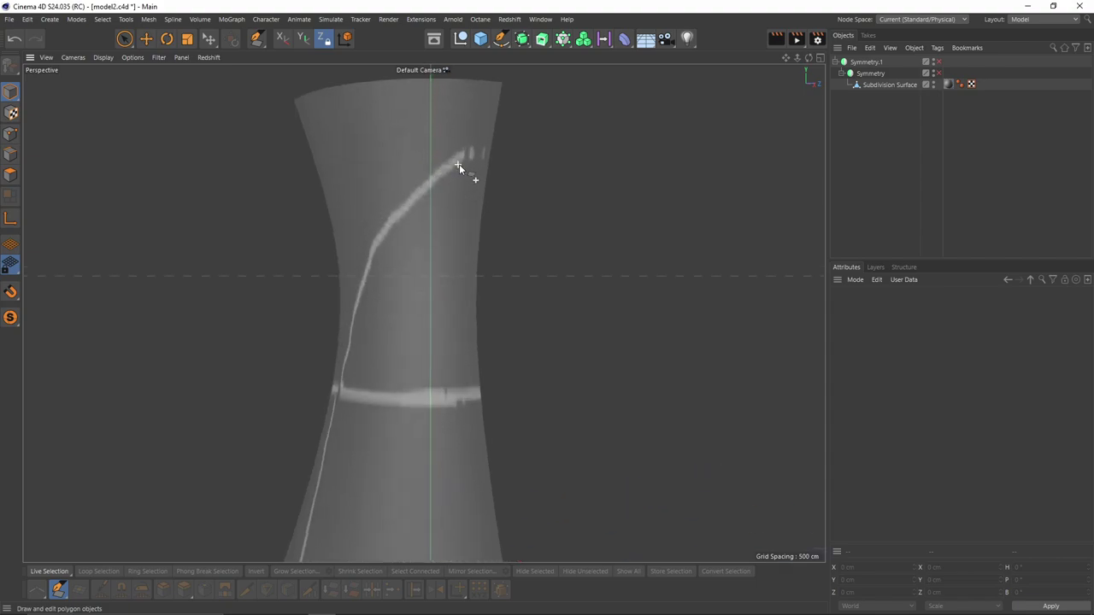
left_click(502, 139)
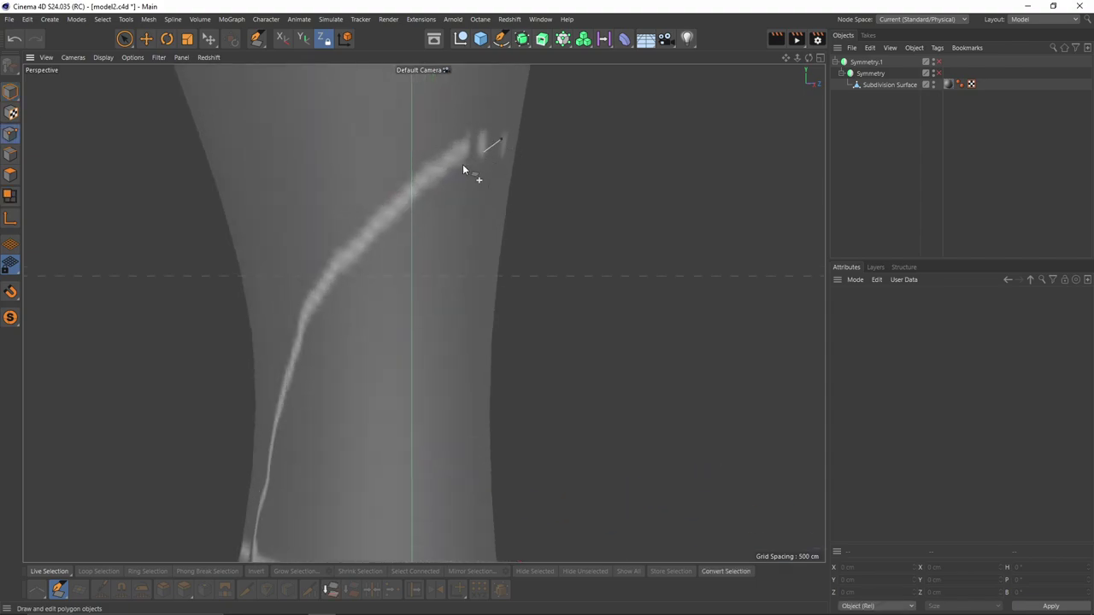
left_click(413, 221)
left_click(381, 189)
left_click(511, 98)
left_click_drag(502, 139, 509, 144)
scroll(487, 167, "down", 2)
middle_click_drag(427, 192, 473, 183, "alt")
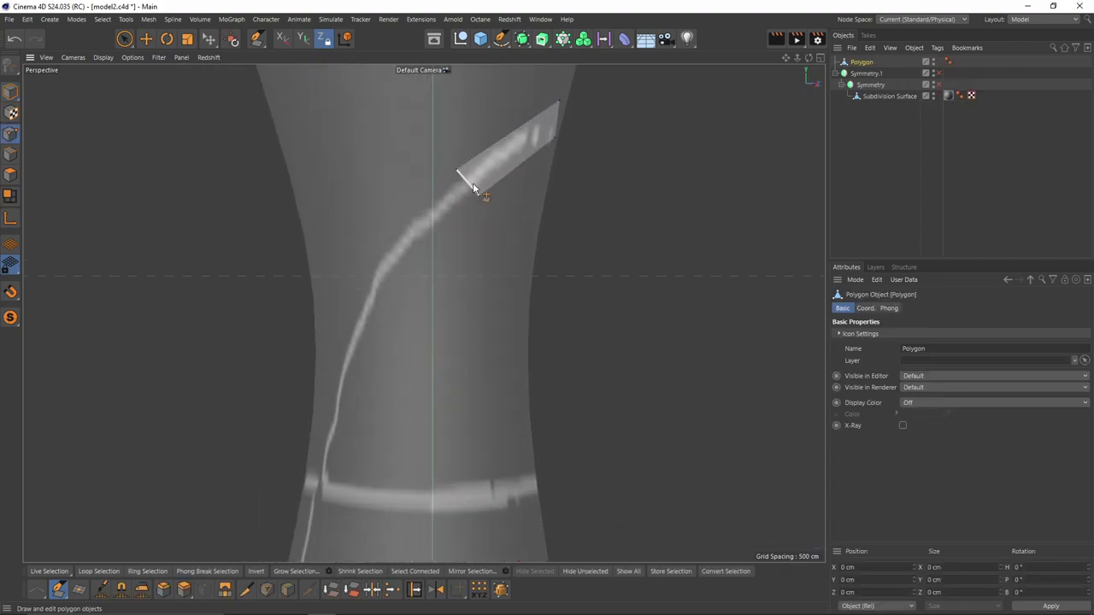
- Extrude the polygon's end edge along the painted neck arch down to the neck seam
scroll(473, 183, "down", 5)
scroll(479, 183, "up", 6)
scroll(487, 178, "up", 3)
left_click_drag(518, 167, 399, 301, "ctrl")
scroll(398, 301, "down", 3)
mouse_move(419, 341)
left_mouse_down("alt")
mouse_move(456, 289)
mouse_move(436, 347)
left_mouse_up("alt")
left_click_drag(436, 346, 481, 283, "alt")
left_click_drag(499, 289, 481, 435, "ctrl")
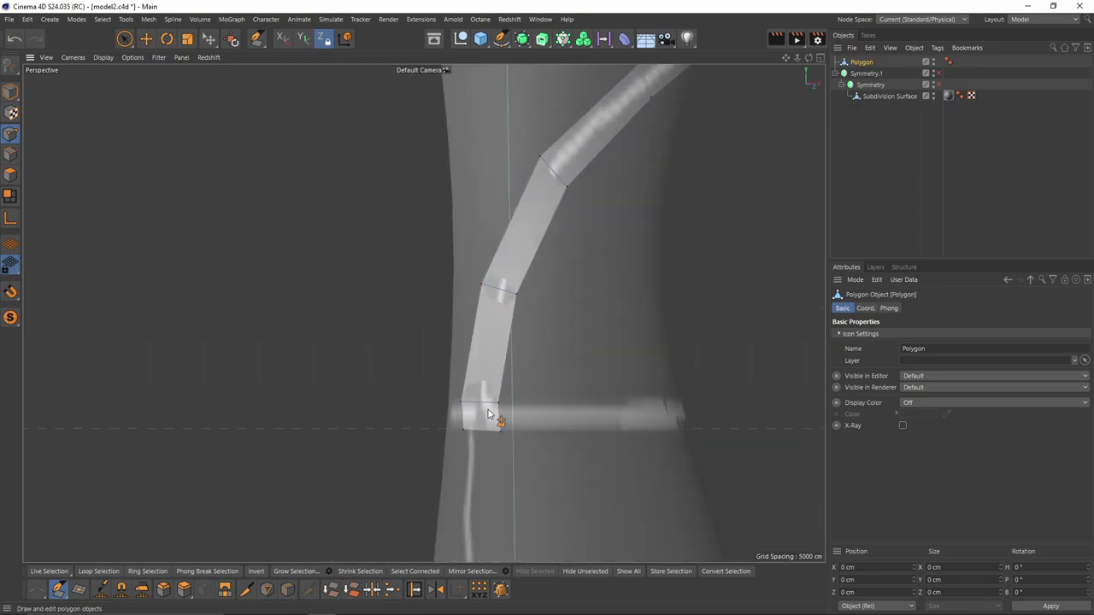
- Extend the polygon strip from the neck seam down the teardrop panel's painted edge towards the side arch junction
scroll(496, 420, "down", 3)
middle_click_drag(444, 461, 550, 288, "alt")
left_click_drag(554, 290, 553, 414, "ctrl")
middle_click_drag(552, 414, 574, 235, "alt")
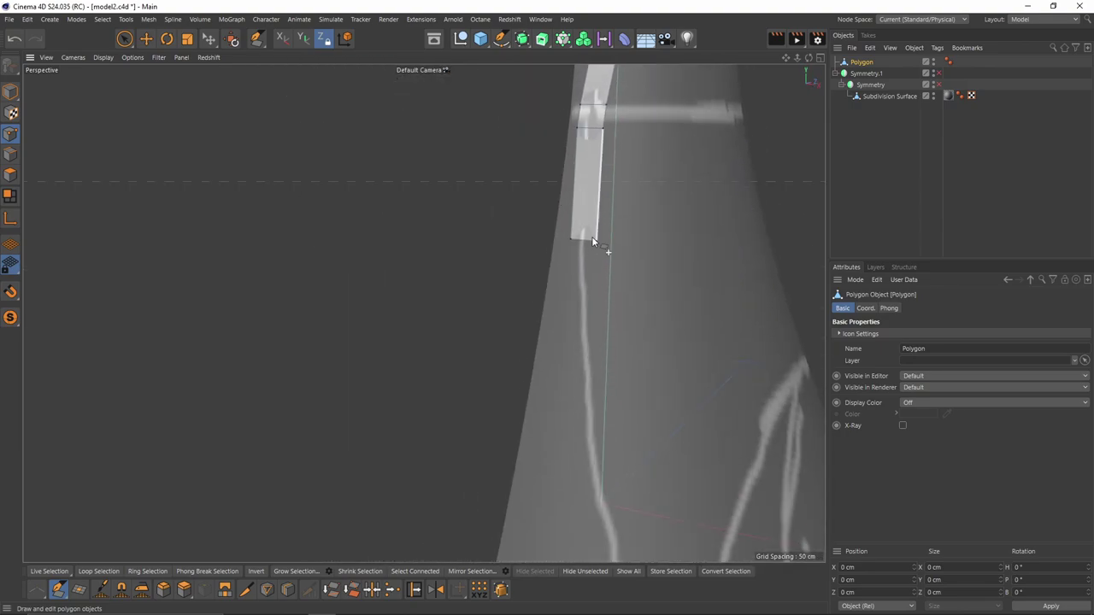
left_click_drag(591, 239, 587, 373, "ctrl")
middle_click_drag(587, 373, 597, 233, "alt")
left_click_drag(597, 230, 610, 369, "ctrl")
scroll(611, 369, "down", 4)
middle_click_drag(610, 369, 580, 247, "alt")
scroll(579, 243, "up", 8)
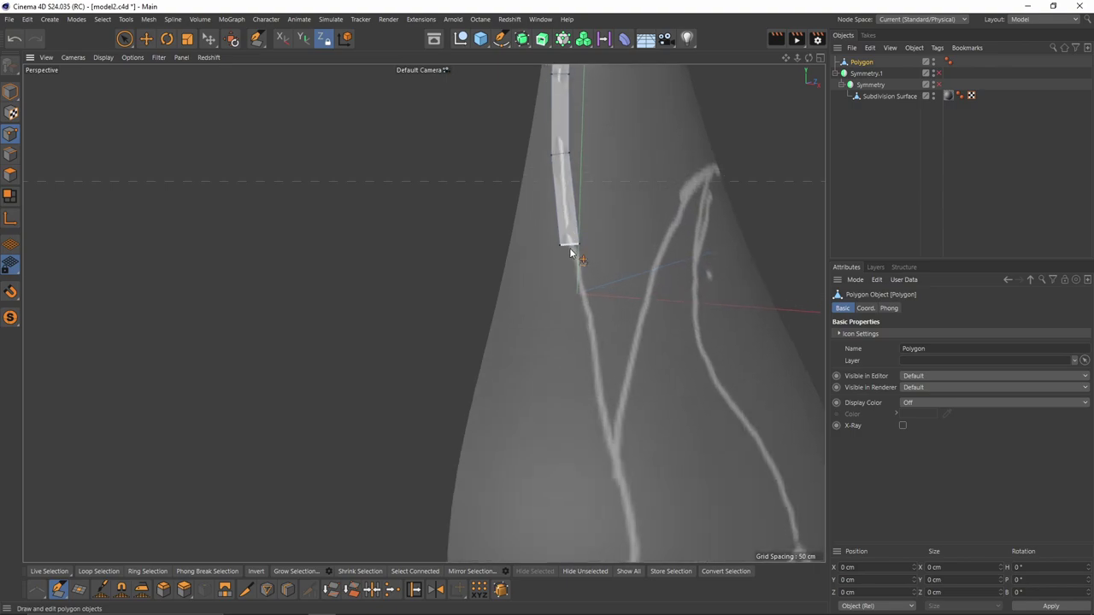
- Continue the strip down the teardrop panel's edge, past the lower side panel's corner, to the mesh border at the front
middle_click_drag(634, 534, 645, 257, "alt")
scroll(645, 256, "down", 1)
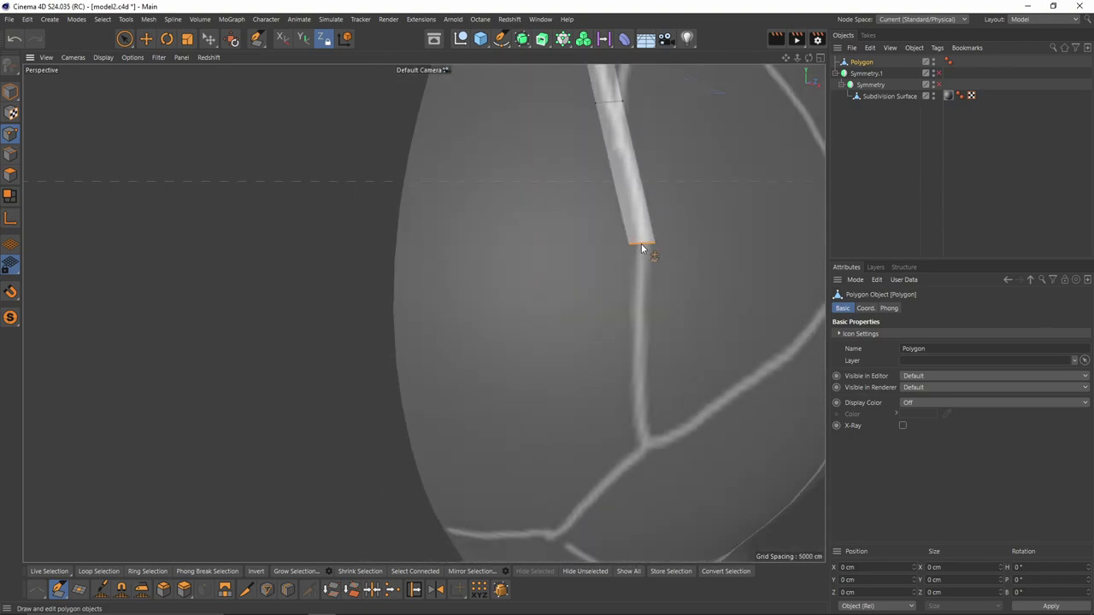
left_click_drag(641, 245, 639, 339, "ctrl")
left_click_drag(641, 242, 641, 228)
mouse_move(639, 337)
left_mouse_down("ctrl")
mouse_move(639, 449)
mouse_move(638, 342)
left_mouse_up("ctrl")
middle_click_drag(638, 342, 636, 150, "alt")
left_click_drag(636, 146, 390, 389, "ctrl")
middle_click_drag(594, 290, 547, 356, "alt")
scroll(538, 342, "down", 3)
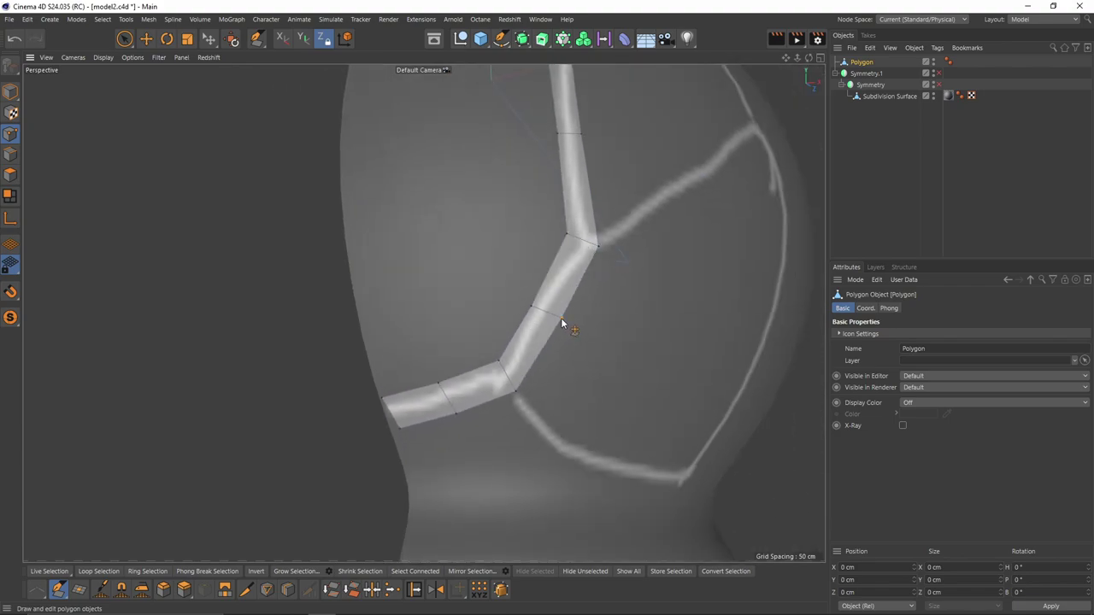
- Add a branch polygon at the strip's lower junction along the lower side panel's bottom line, adjusting the junction points
middle_click_drag(561, 318, 568, 462, "alt")
left_click_drag(567, 269, 571, 281, "alt")
scroll(571, 281, "down", 2)
middle_click_drag(571, 280, 506, 232, "alt")
scroll(436, 163, "up", 4)
scroll(435, 163, "down", 3)
scroll(530, 331, "down", 5)
left_click_drag(505, 232, 443, 309, "alt")
scroll(371, 285, "up", 6)
scroll(376, 242, "up", 3)
left_click(366, 201)
left_click(390, 228)
left_click_drag(375, 258, 369, 262)
left_click_drag(352, 223, 341, 232)
middle_click_drag(396, 229, 362, 313, "alt")
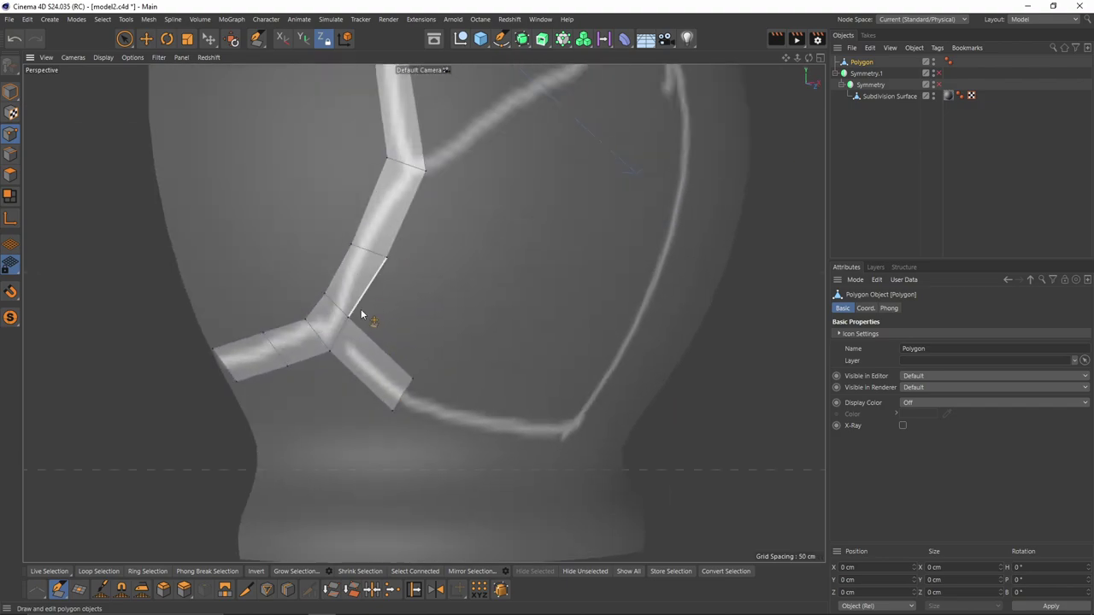
- Extend the branch along the lower side panel's bottom line and turn it upward at the far corner
left_click_drag(406, 271, 373, 247, "alt")
middle_click_drag(427, 393, 273, 279, "alt")
left_click_drag(252, 268, 340, 299, "ctrl")
middle_click_drag(339, 299, 220, 258, "alt")
left_click_drag(220, 258, 334, 259, "alt")
middle_click_drag(335, 259, 311, 286, "alt")
left_click_drag(311, 285, 312, 160, "alt")
left_click(282, 260)
left_click(282, 305)
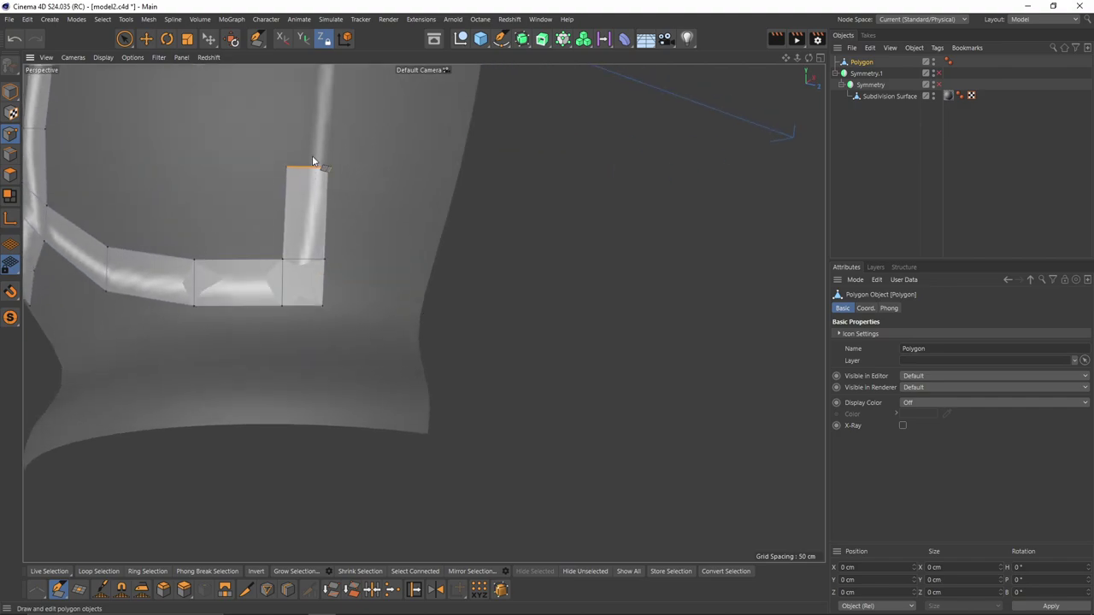
- Extrude the strip up the lower side panel's far edge to just past its peak
middle_click_drag(394, 223, 375, 392, "alt")
scroll(376, 392, "down", 3)
scroll(375, 392, "up", 2)
left_click_drag(308, 350, 327, 241, "ctrl")
left_click_drag(327, 241, 331, 129, "ctrl")
middle_click_drag(330, 129, 354, 389, "alt")
scroll(354, 389, "down", 3)
left_click_drag(354, 389, 356, 415, "alt")
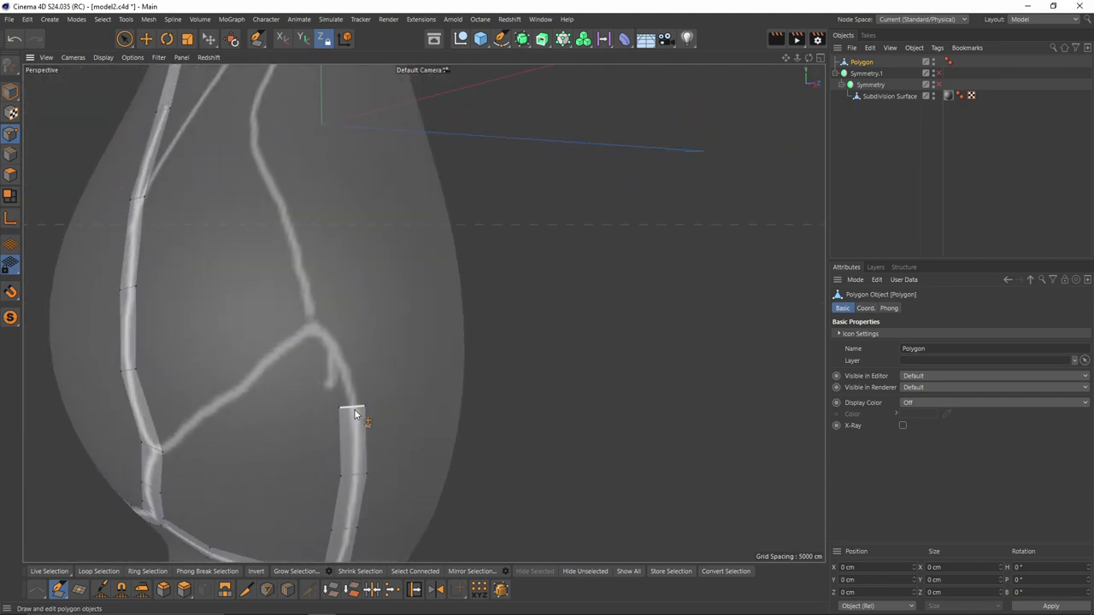
left_click_drag(323, 324, 310, 280, "ctrl")
- Extend the strip along the painted curve from the lower panel's peak to the top of the side arch
middle_click_drag(309, 280, 388, 366, "alt")
left_click_drag(389, 366, 387, 310, "alt")
middle_click_drag(387, 309, 419, 379, "alt")
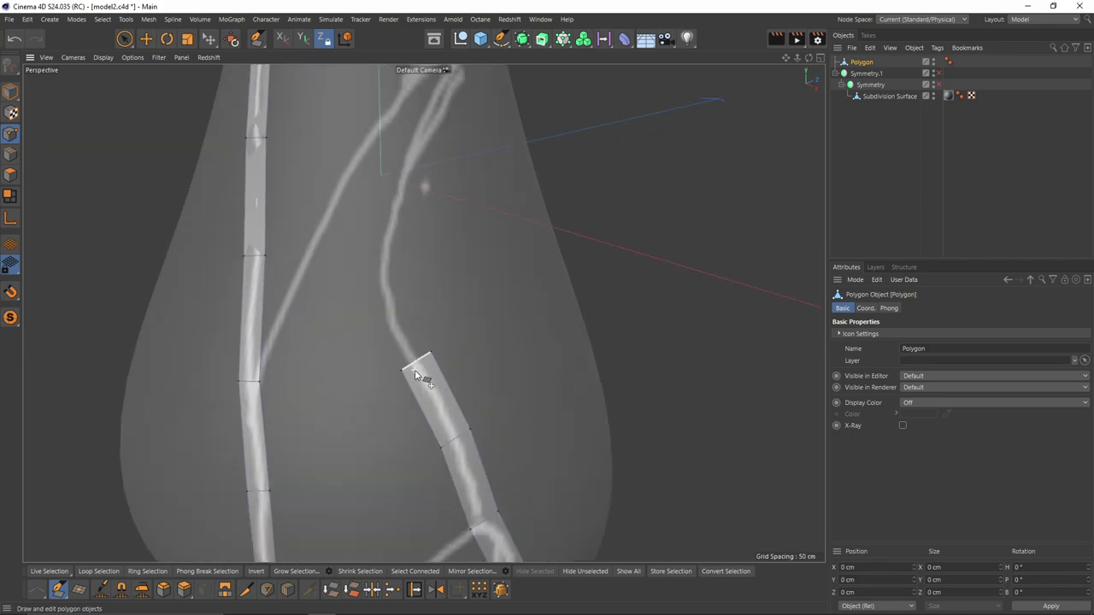
scroll(420, 377, "up", 1)
left_click_drag(419, 362, 414, 174, "ctrl")
middle_click_drag(414, 173, 398, 246, "alt")
left_click_drag(392, 245, 429, 168, "ctrl")
middle_click_drag(430, 168, 408, 226, "alt")
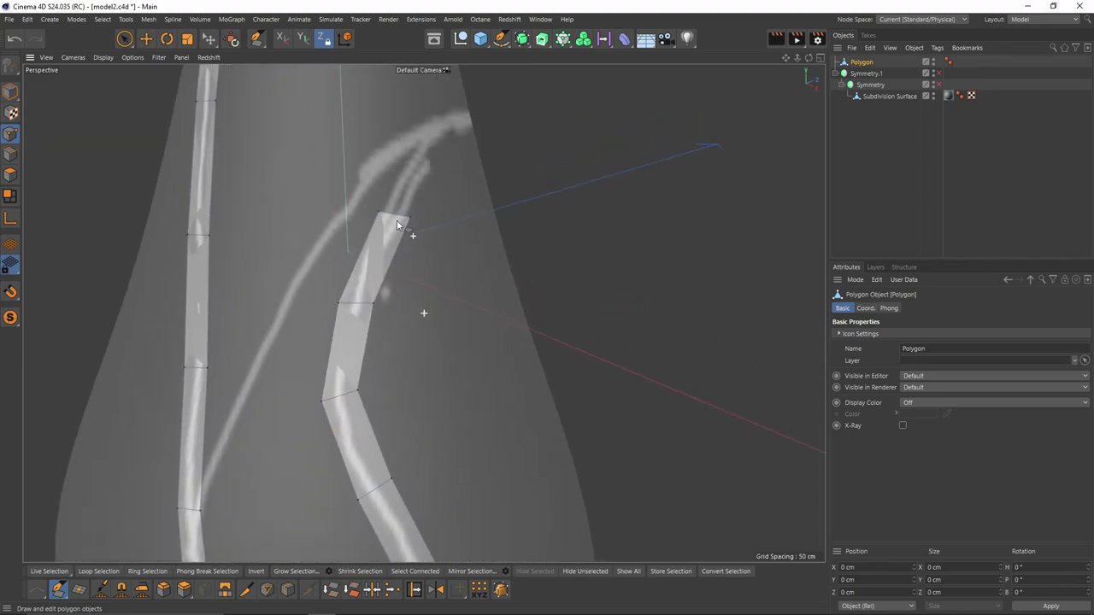
scroll(409, 226, "up", 2)
left_click_drag(389, 235, 447, 125, "ctrl")
- Examine the polygon strips from the side arch down around the lower side panel
scroll(393, 237, "down", 3)
middle_click_drag(386, 432, 381, 223, "alt")
middle_click_drag(425, 355, 434, 317, "alt")
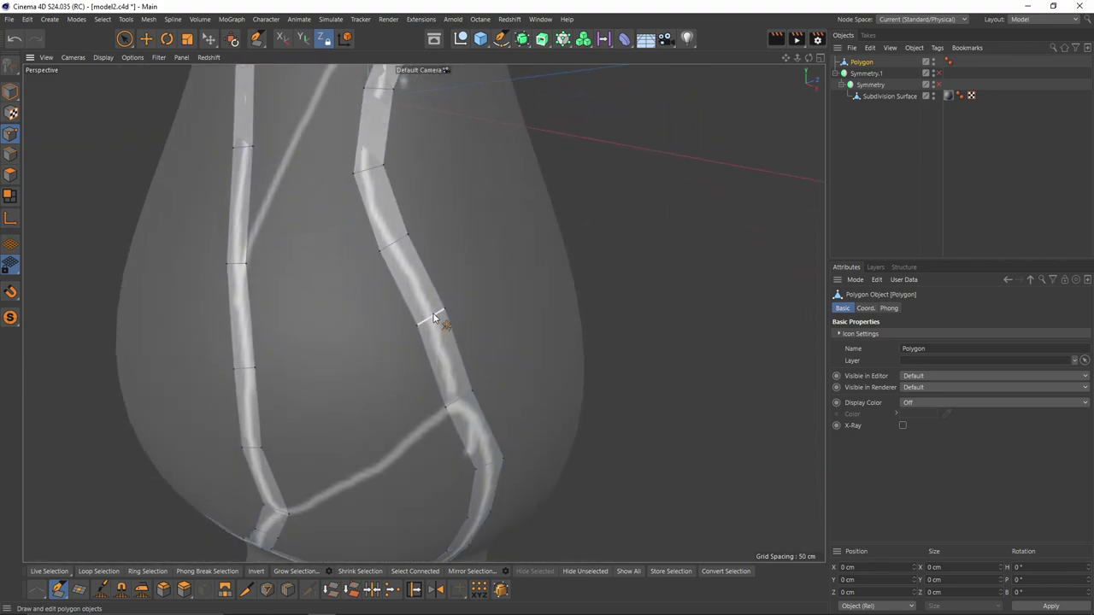
middle_click_drag(487, 401, 515, 297, "alt")
left_click_drag(514, 297, 446, 267, "alt")
scroll(446, 267, "down", 3)
scroll(481, 377, "up", 2)
left_click_drag(481, 389, 479, 301, "alt")
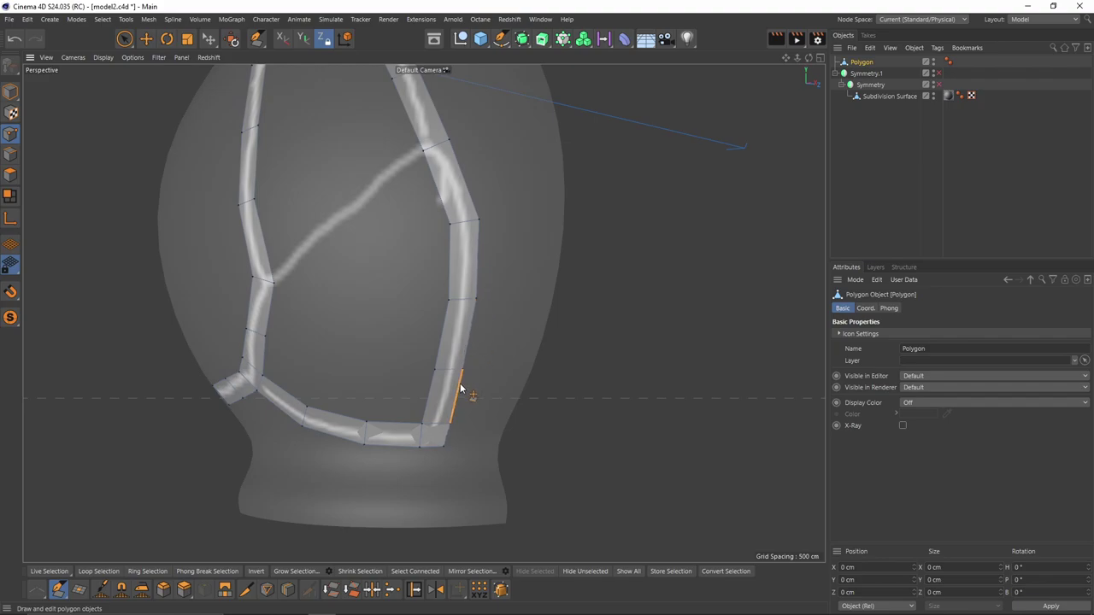
- Build a diagonal polygon strip along the lower side panel's upper line, joining the teardrop edge strip to the peak
scroll(454, 388, "up", 2)
scroll(455, 389, "down", 2)
left_click_drag(299, 384, 462, 272, "alt")
scroll(441, 308, "up", 2)
middle_click_drag(461, 272, 446, 393, "alt")
mouse_move(439, 257)
left_mouse_down("alt")
mouse_move(444, 313)
mouse_move(449, 248)
left_mouse_up("alt")
middle_click_drag(449, 393, 453, 239, "alt")
scroll(455, 239, "down", 3)
left_click_drag(361, 363, 321, 381)
left_click(317, 319)
left_click(352, 316)
left_click_drag(317, 318, 316, 333)
left_click_drag(320, 381, 439, 299)
scroll(440, 299, "down", 4)
left_click_drag(439, 299, 362, 309, "alt")
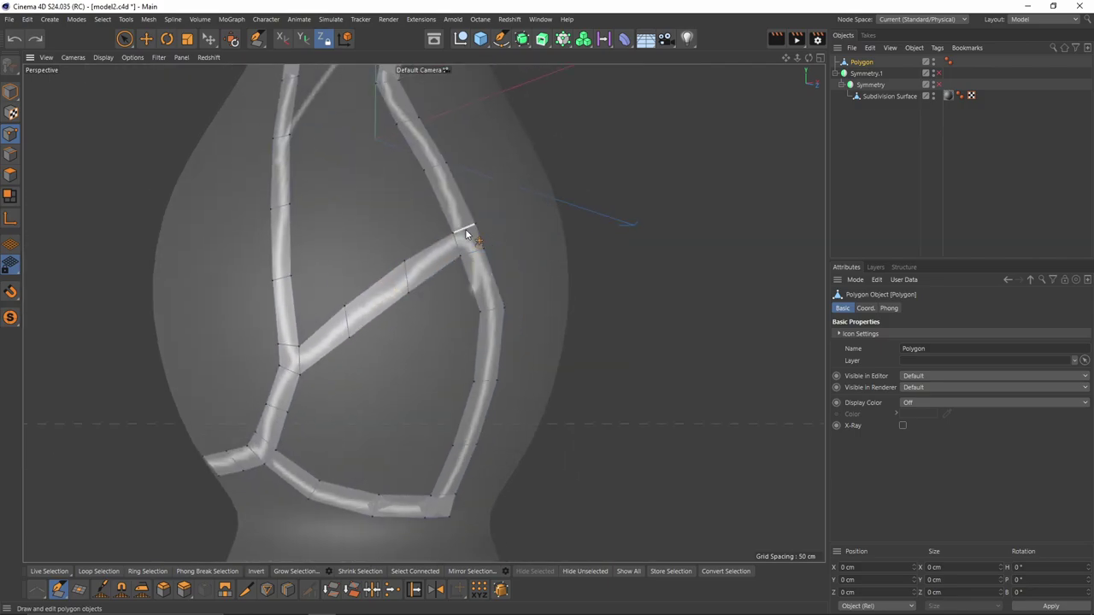
- Extend the branch strip from the long vertical strip up along the painted curve and join it to the top of the side arch
left_click_drag(477, 251, 438, 262, "alt")
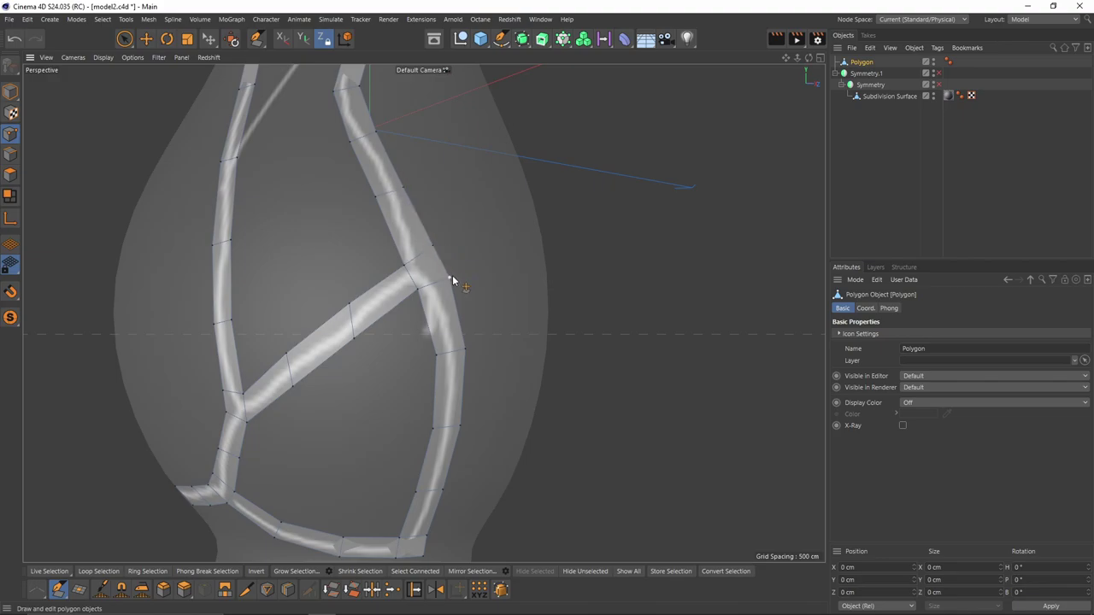
scroll(450, 301, "down", 3)
left_click_drag(450, 301, 357, 367, "alt")
scroll(357, 367, "up", 4)
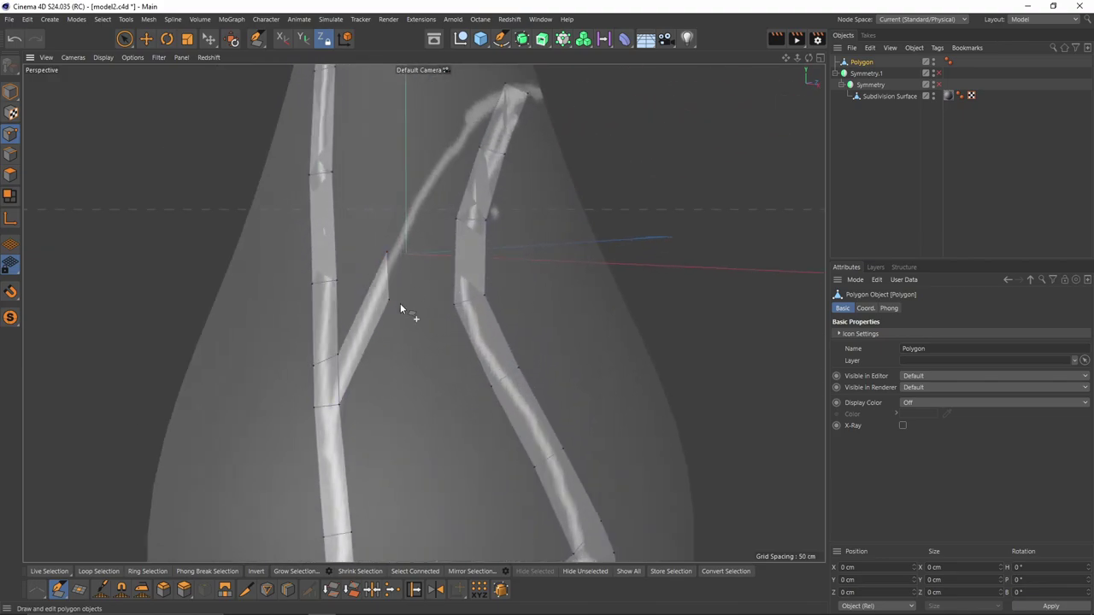
left_click_drag(389, 268, 383, 280)
left_click_drag(328, 408, 333, 427)
left_click_drag(398, 234, 432, 173, "ctrl")
scroll(427, 176, "down", 3)
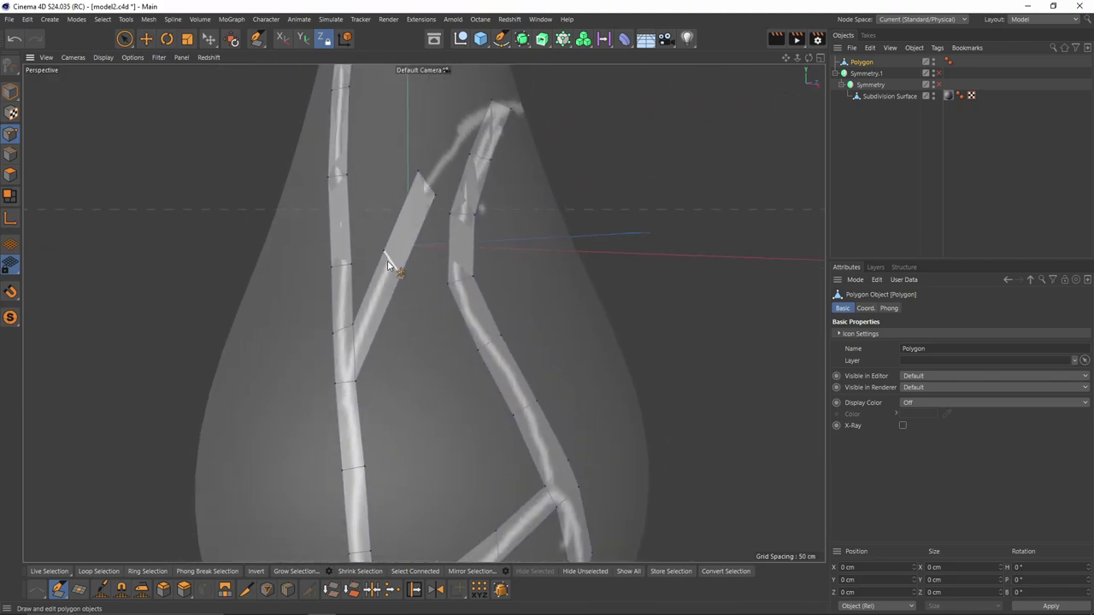
left_click_drag(387, 257, 379, 274)
left_click_drag(430, 184, 394, 267, "alt")
left_click_drag(435, 193, 462, 168, "ctrl")
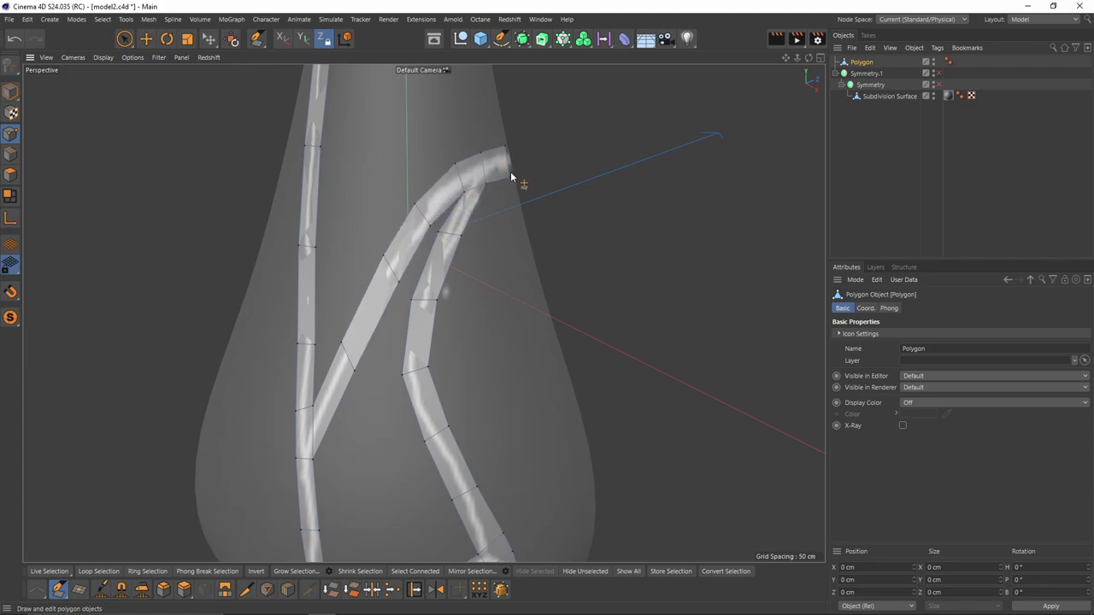
- Extrude a horizontal strip across the neck from the vertical strip and align its end points with the painted band
scroll(444, 157, "down", 2)
left_click_drag(511, 175, 484, 248, "alt")
scroll(446, 156, "up", 2)
scroll(483, 177, "down", 6)
middle_click_drag(461, 120, 466, 215, "alt")
scroll(466, 215, "up", 7)
left_click_drag(467, 214, 453, 329, "alt")
left_click_drag(419, 318, 448, 317, "ctrl")
left_click_drag(448, 298, 461, 292)
left_click_drag(441, 338, 461, 332)
left_click_drag(461, 333, 513, 338, "alt")
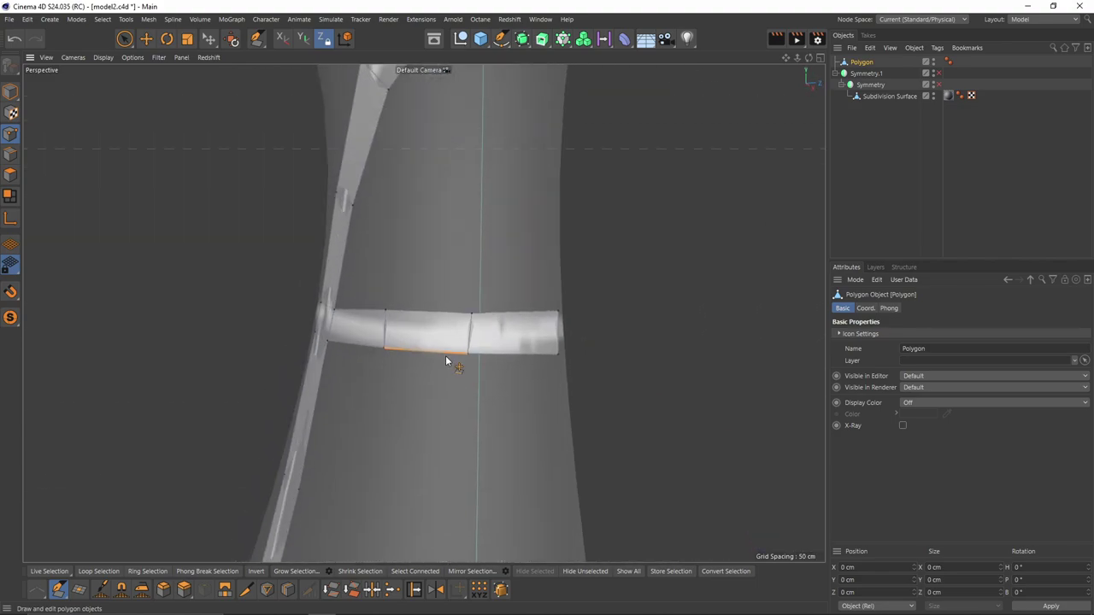
- Examine the polygon strips from the neck band down to the lower side panel for gaps
left_click_drag(446, 356, 538, 376, "alt")
scroll(420, 385, "down", 3)
middle_click_drag(421, 386, 453, 256, "alt")
middle_click_drag(449, 346, 431, 513, "alt")
left_click_drag(432, 282, 359, 225, "alt")
scroll(408, 261, "down", 3)
left_click_drag(408, 262, 522, 291, "alt")
middle_click_drag(547, 513, 557, 362, "alt")
scroll(471, 220, "up", 2)
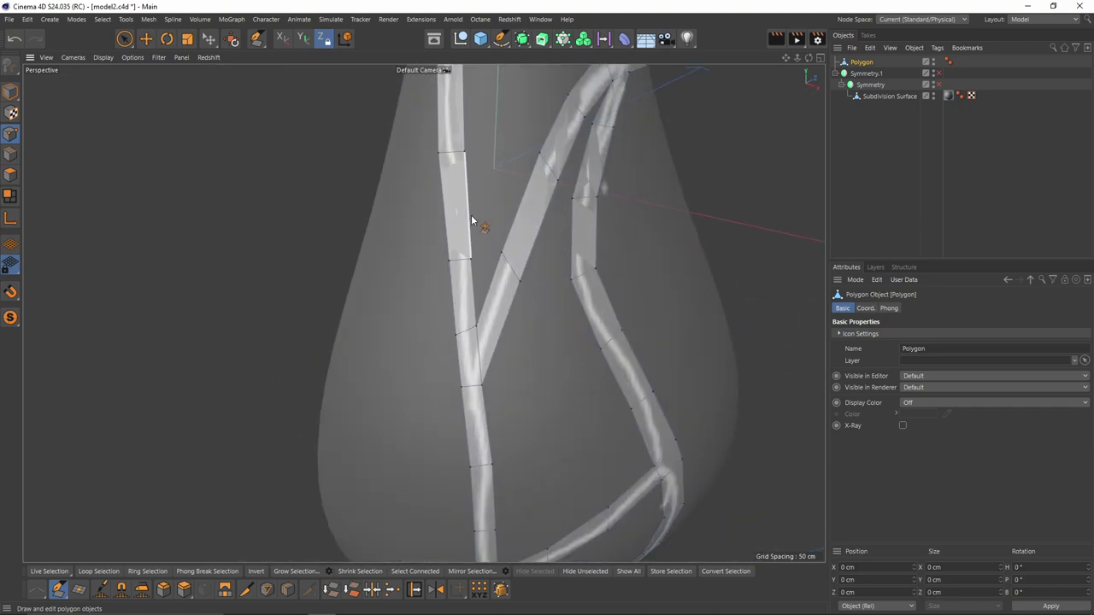
scroll(482, 301, "down", 3)
scroll(491, 376, "up", 4)
scroll(482, 322, "down", 4)
middle_click_drag(482, 322, 495, 209, "alt")
left_click_drag(495, 208, 470, 257, "alt")
scroll(472, 223, "down", 3)
scroll(476, 136, "up", 3)
left_click_drag(476, 136, 499, 200, "alt")
scroll(499, 200, "up", 6)
left_click_drag(512, 237, 517, 244, "alt")
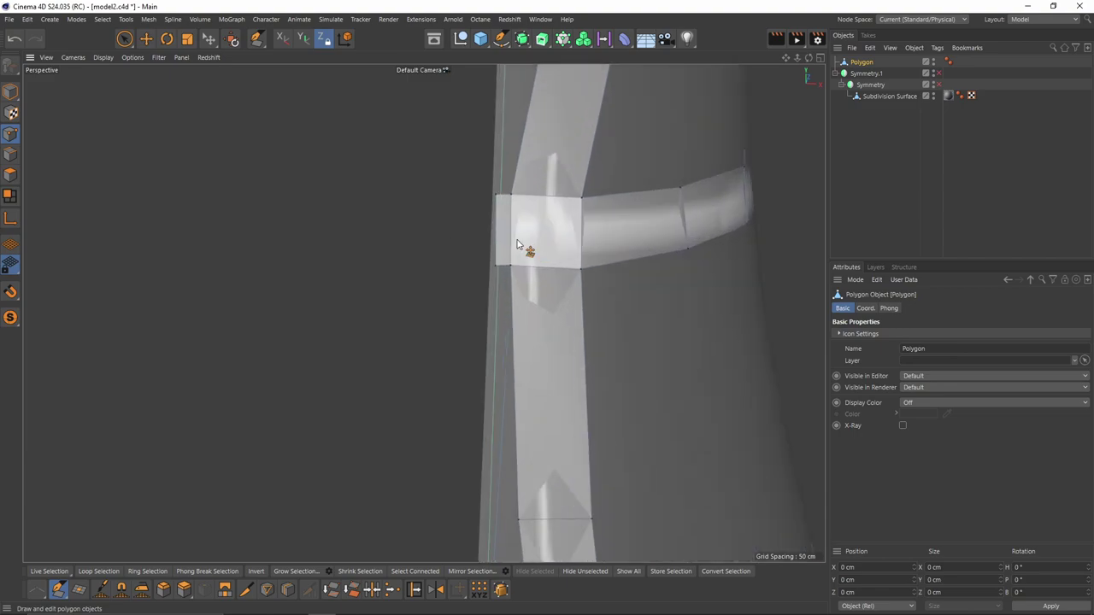
scroll(518, 246, "down", 6)
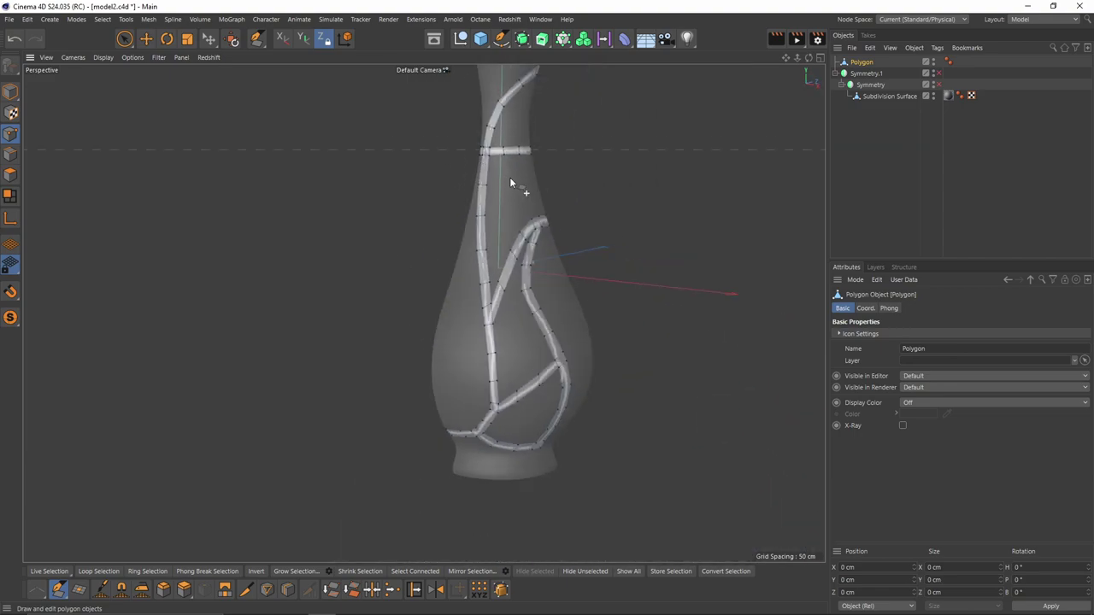
left_click_drag(509, 177, 562, 224, "alt")
middle_click_drag(563, 220, 546, 195, "alt")
left_click_drag(546, 196, 531, 228, "alt")
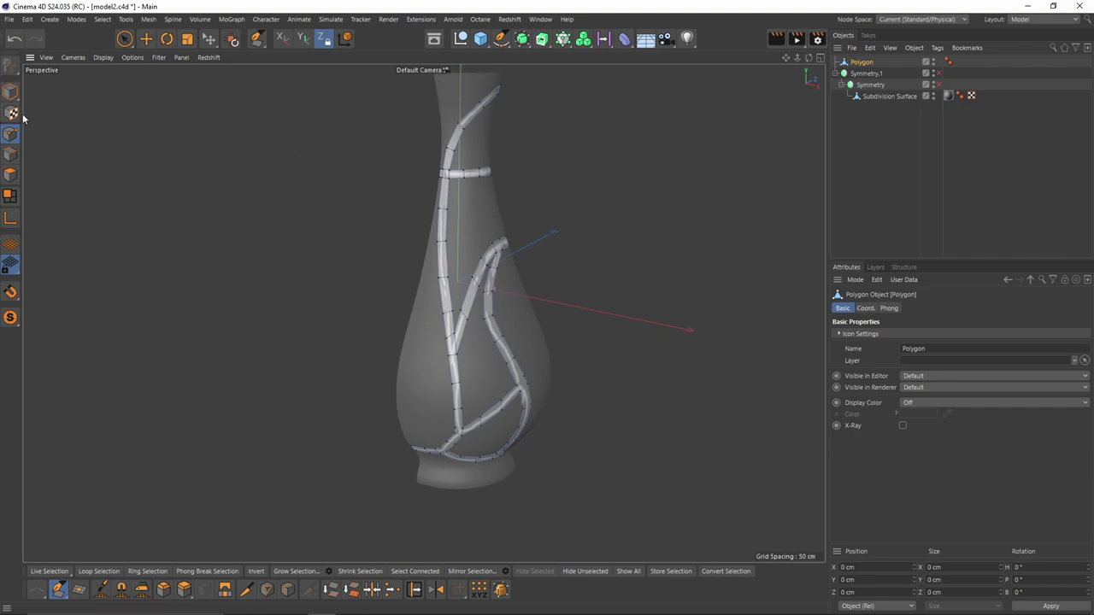
- Switch to edge editing with the Move tool and select one cross edge of the curved strip on the neck
left_click(14, 159)
key("e")
scroll(464, 179, "up", 4)
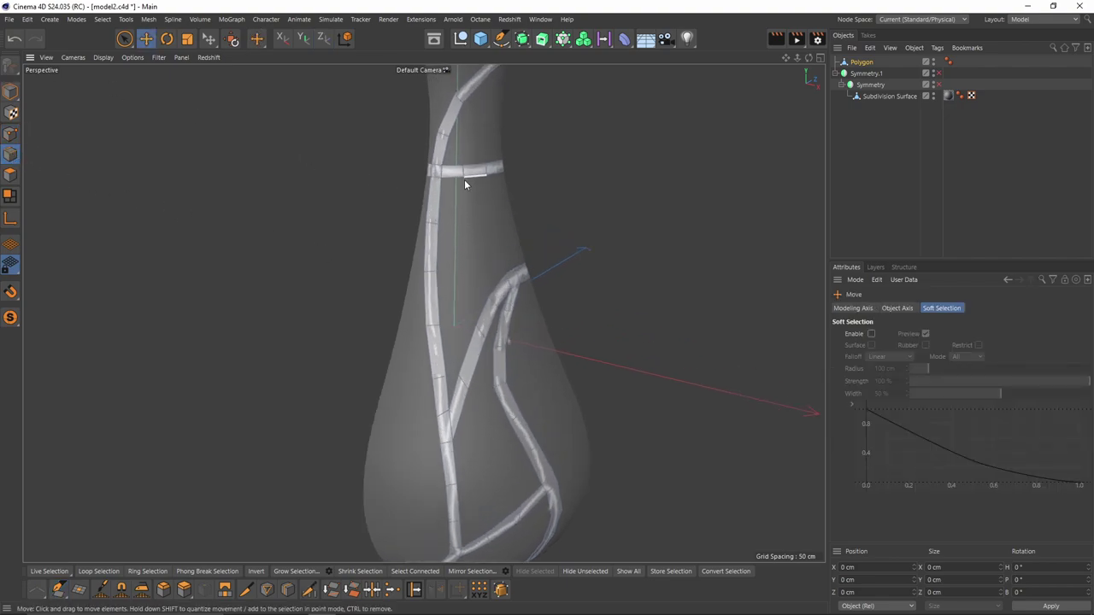
scroll(445, 181, "down", 2)
middle_click_drag(434, 289, 444, 219, "alt")
scroll(447, 202, "up", 3)
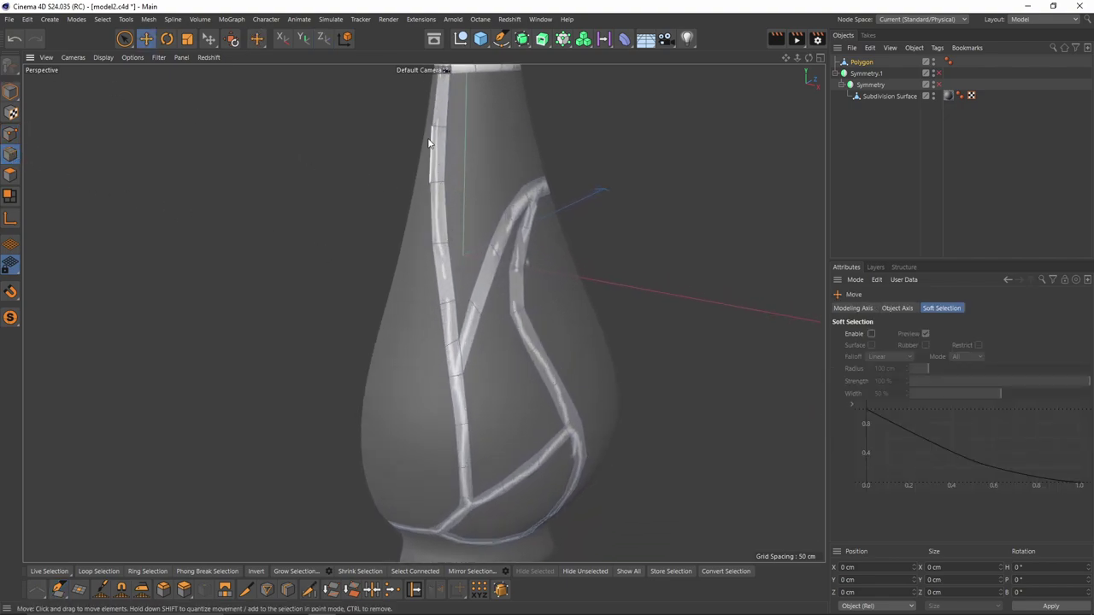
middle_click_drag(430, 143, 430, 180, "alt")
scroll(431, 175, "up", 3)
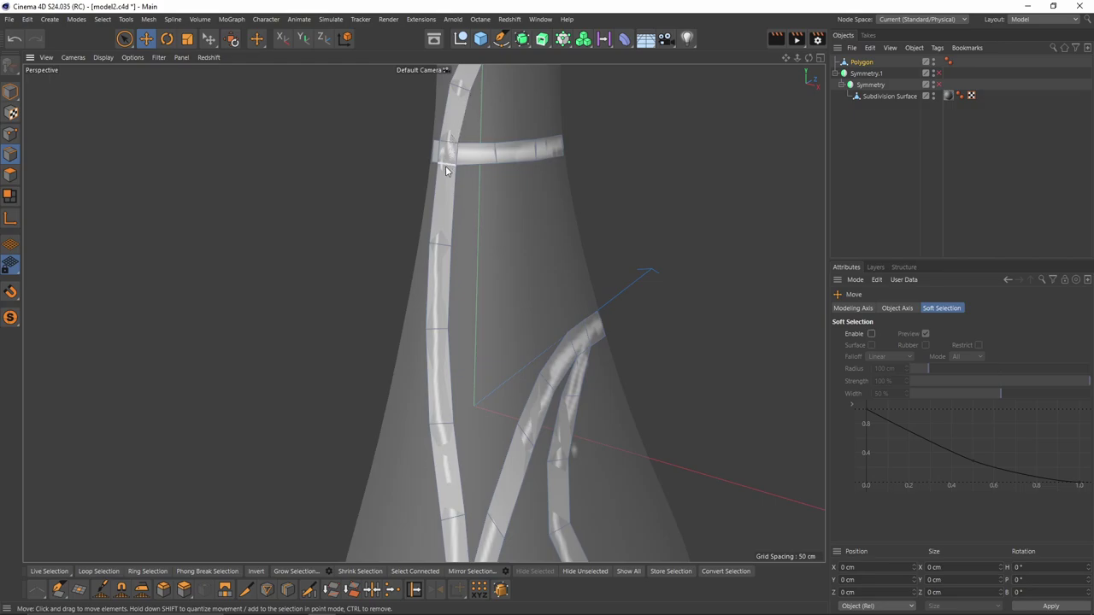
left_click_drag(446, 170, 447, 141, "alt")
scroll(437, 229, "up", 1)
scroll(433, 236, "down", 3)
middle_click_drag(447, 142, 447, 235, "alt")
left_click_drag(447, 235, 438, 254, "alt")
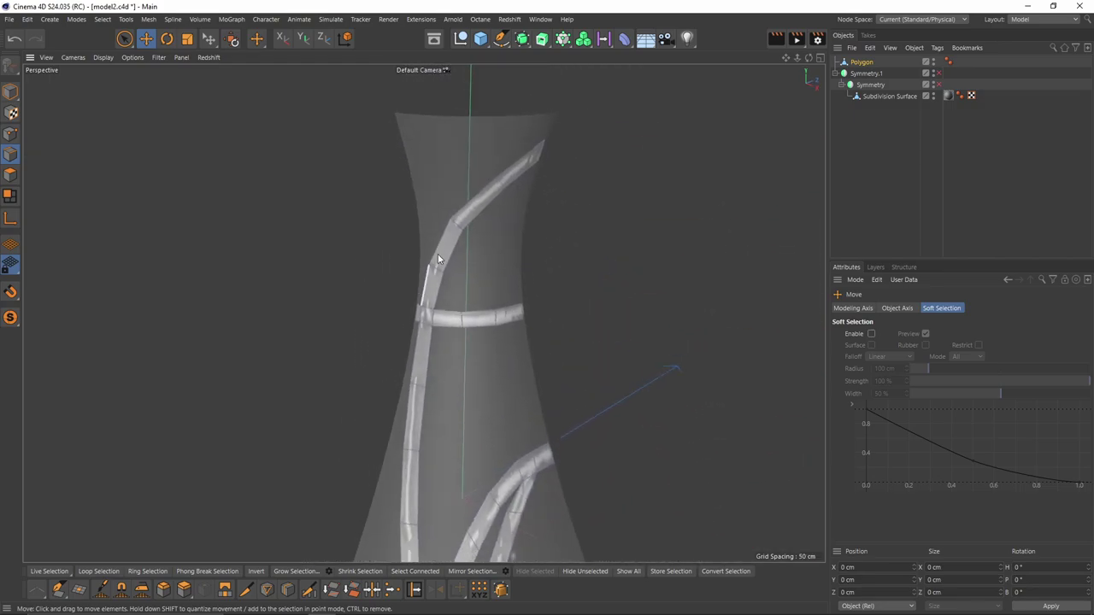
scroll(436, 253, "up", 2)
middle_click_drag(428, 251, 418, 218, "alt")
left_click_drag(418, 218, 386, 212, "alt")
scroll(440, 175, "up", 2)
left_click(441, 179)
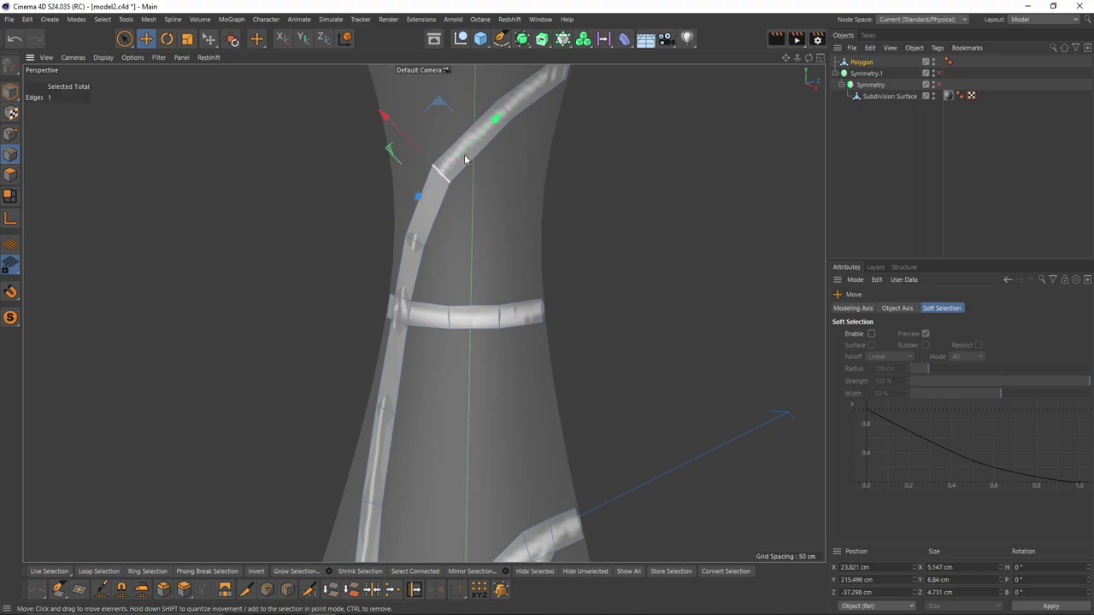
middle_click_drag(524, 126, 501, 175, "alt")
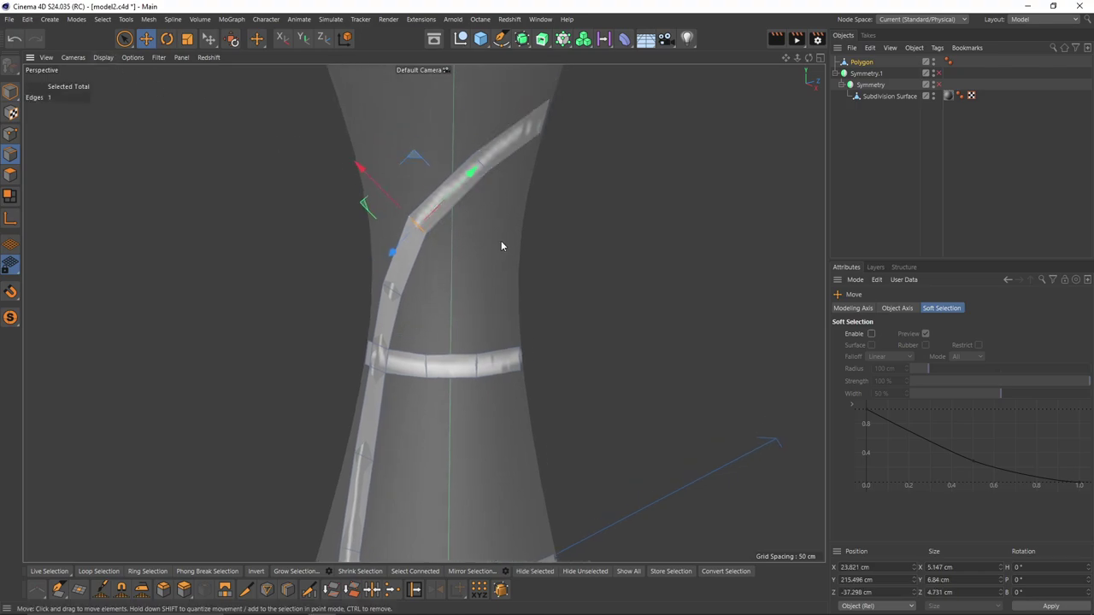
- Use Ring Selection to select the cross edges of the vertical, diagonal, side arch and lower panel strips together
left_click(102, 19)
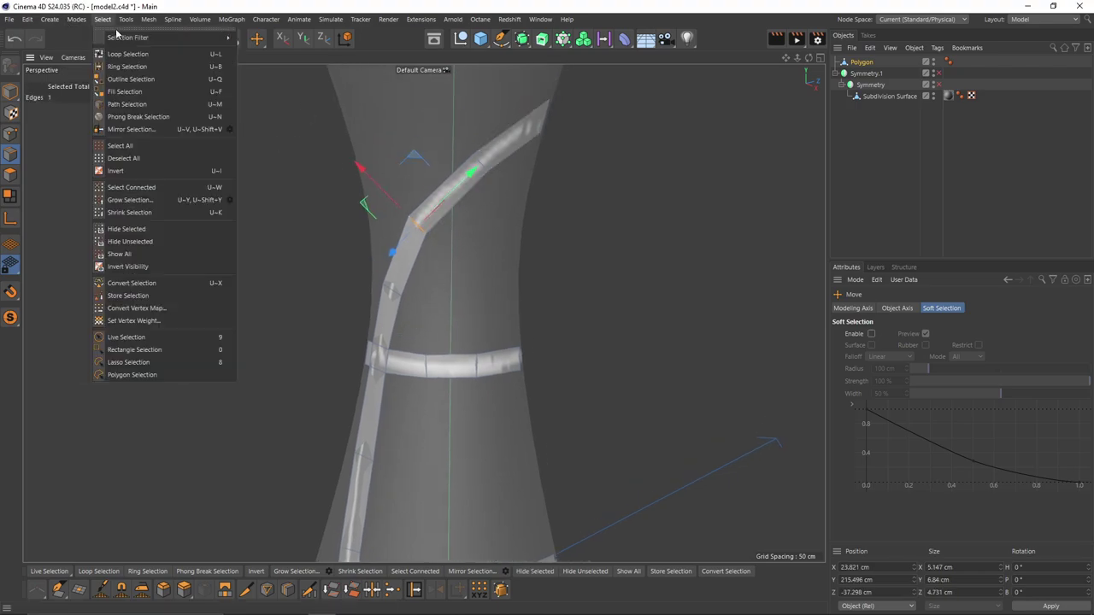
left_click(137, 77)
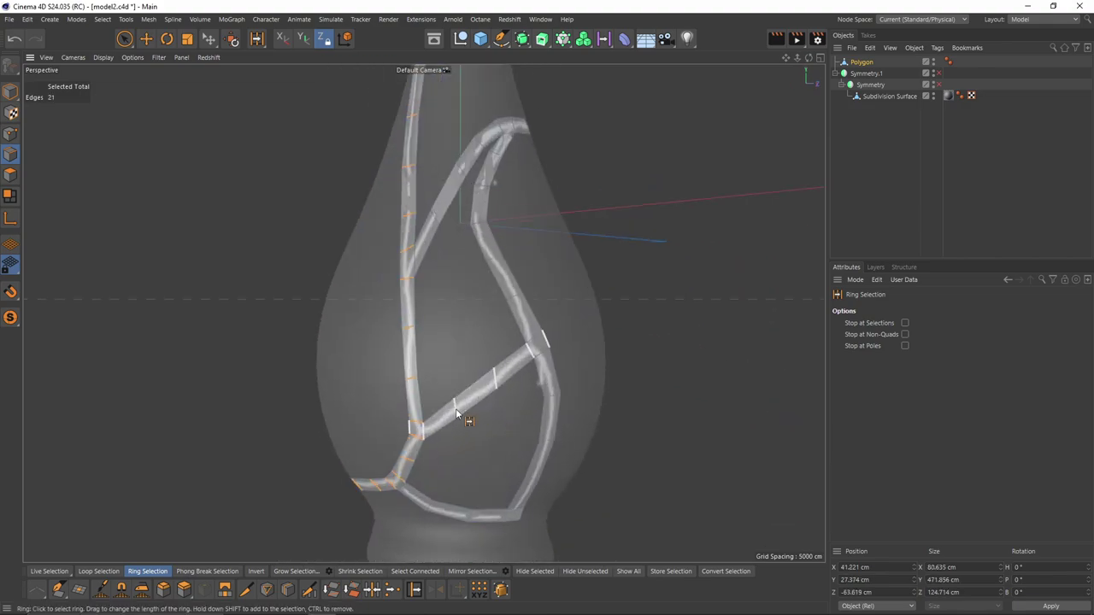
left_click(455, 409, "shift")
left_click(519, 298, "shift")
left_click(502, 129, "shift")
left_click_drag(555, 291, 518, 376, "alt")
middle_click_drag(518, 376, 517, 259, "alt")
left_click_drag(516, 255, 547, 184, "alt")
left_click(472, 403, "shift")
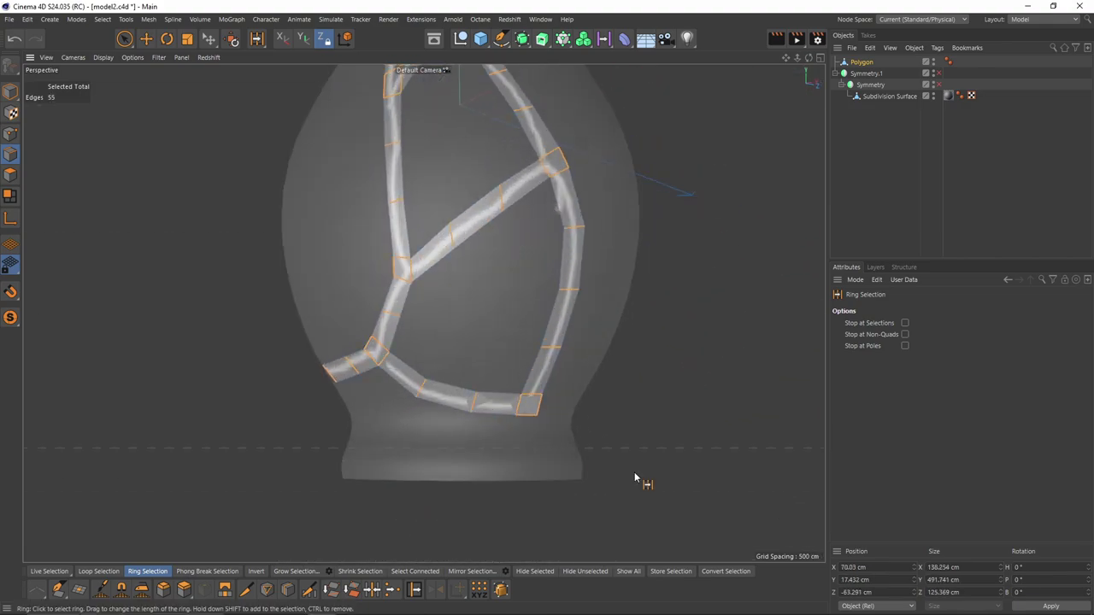
- Deselect the surplus edges at the lower strip junctions, the bottom corner and the side panel's peak
key("e")
scroll(369, 368, "up", 3)
left_click(384, 355, "ctrl")
middle_click_drag(427, 257, 421, 317, "alt")
left_click(419, 299, "ctrl")
middle_click_drag(554, 347, 468, 303, "alt")
left_click(494, 418, "ctrl")
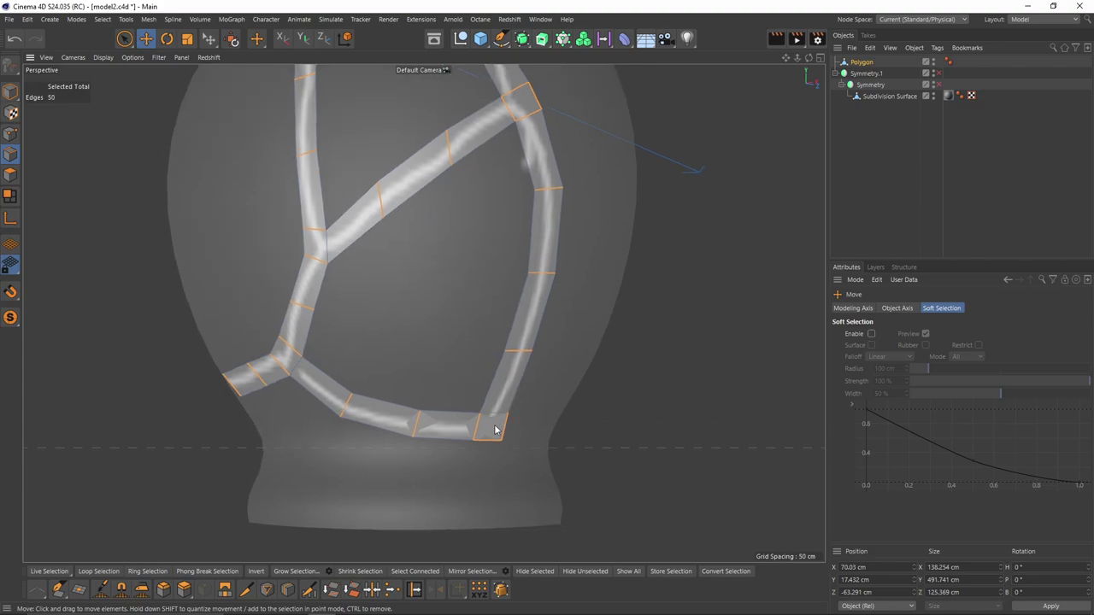
left_click(494, 438, "ctrl")
middle_click_drag(551, 280, 556, 400, "alt")
left_click(539, 230, "ctrl")
left_click(512, 243, "ctrl")
- Deselect the surplus edges at the top of the side arch and where the branch strip leaves the vertical strip
middle_click_drag(458, 94, 482, 279, "alt")
left_click_drag(482, 279, 491, 333, "alt")
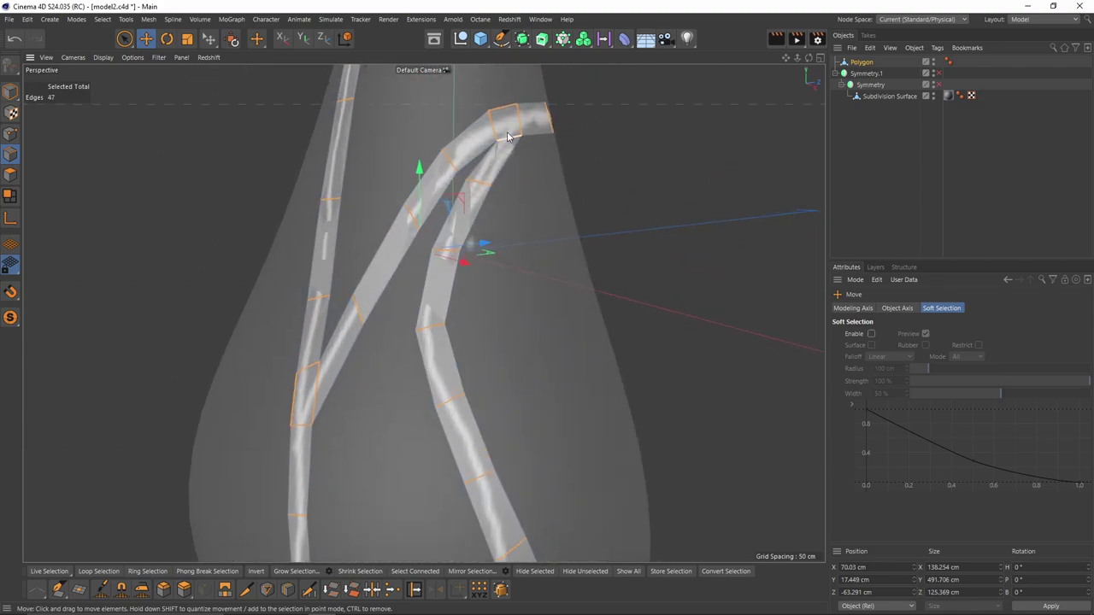
left_click(507, 132, "ctrl")
right_click_drag(554, 163, 505, 163, "alt")
left_click_drag(505, 163, 547, 239, "alt")
left_click(414, 319, "ctrl")
left_click(428, 359, "ctrl")
right_click_drag(456, 360, 442, 359, "alt")
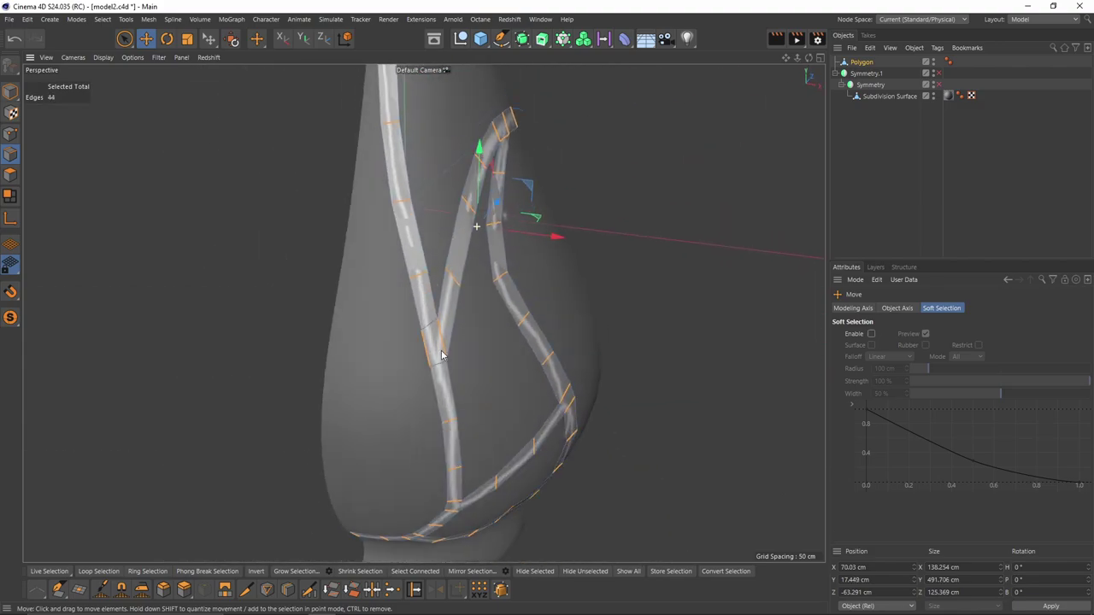
- Add the cross edges of the horizontal neck band and its crossing with the vertical strip to the selection
left_click_drag(442, 359, 388, 261, "alt")
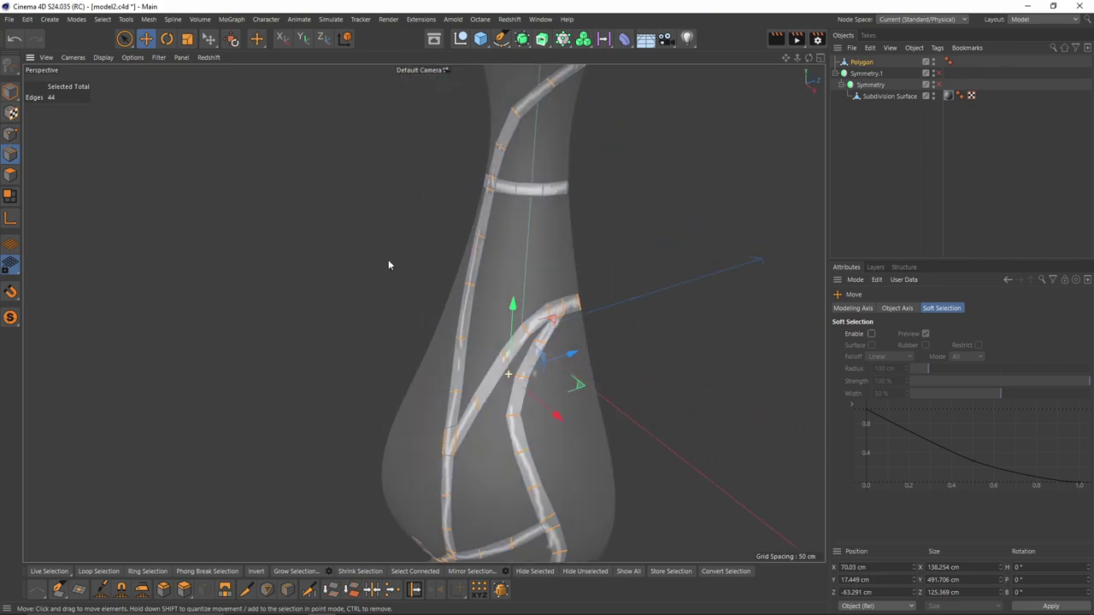
middle_click_drag(494, 197, 420, 222, "alt")
right_click_drag(420, 223, 453, 213, "alt")
left_click(244, 219, "shift")
left_click(333, 219, "shift")
left_click(398, 208, "shift")
left_click_drag(425, 199, 435, 240, "alt")
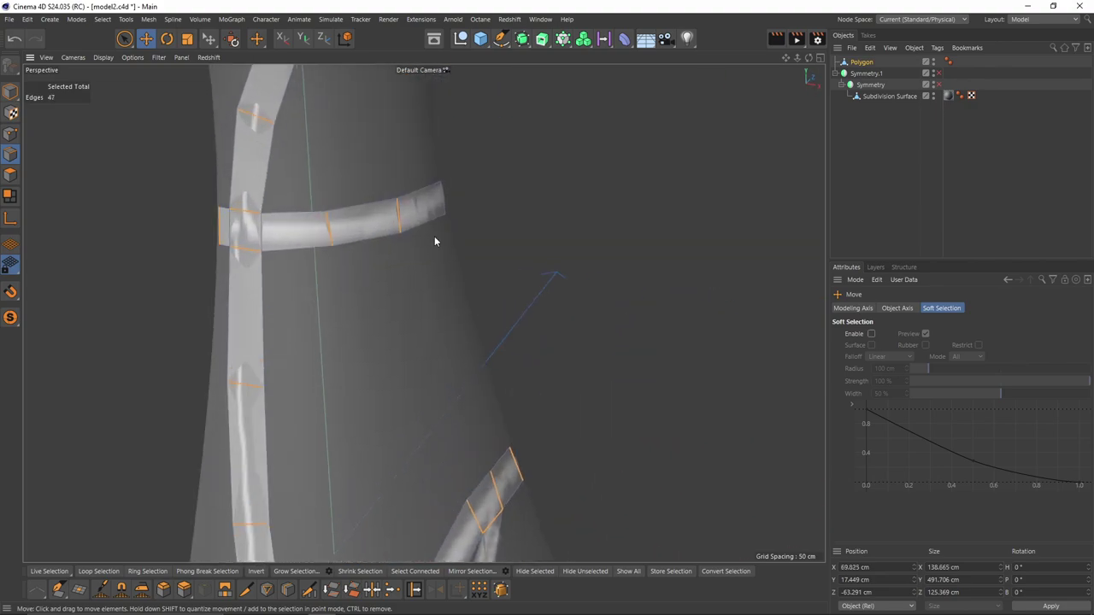
left_click(232, 233, "shift")
- Complete the edge selection with the remaining cross edges of the strips
right_click_drag(235, 235, 201, 235, "alt")
left_click_drag(376, 325, 422, 313, "alt")
middle_click_drag(422, 313, 256, 299, "alt")
left_click_drag(291, 436, 362, 361, "alt")
left_click(334, 374, "shift")
left_click(385, 339, "shift")
left_click_drag(393, 325, 381, 275, "alt")
left_click(374, 300, "shift")
left_click(241, 355, "shift")
left_click_drag(240, 356, 267, 346, "alt")
left_click_drag(333, 248, 440, 282, "alt")
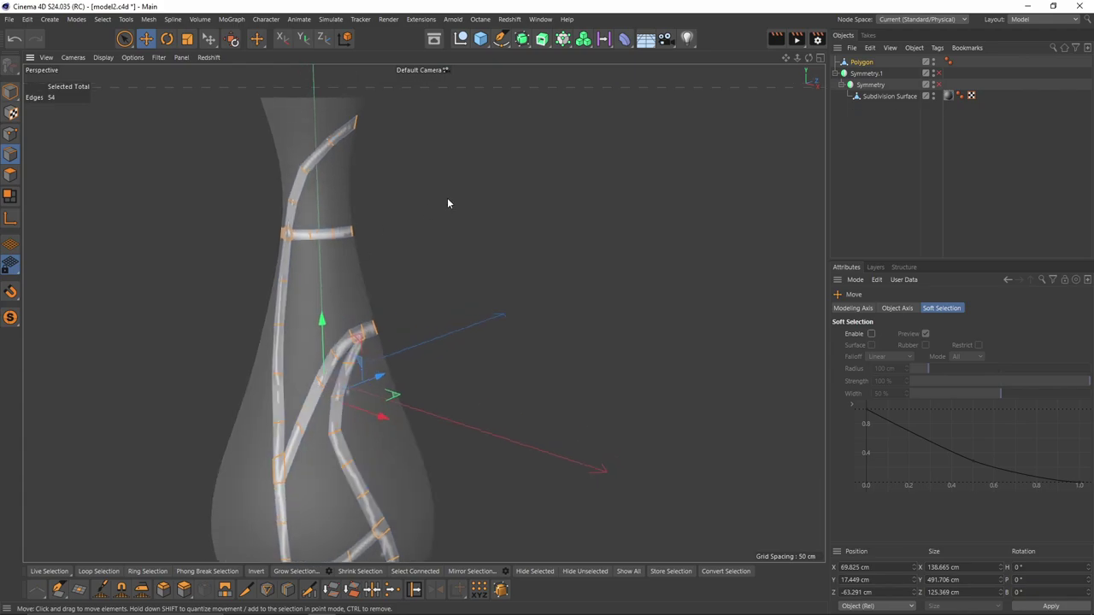
- Split the selected cross edges at their midpoints with Edge Cut to run a centre line along the strips
right_click(447, 204)
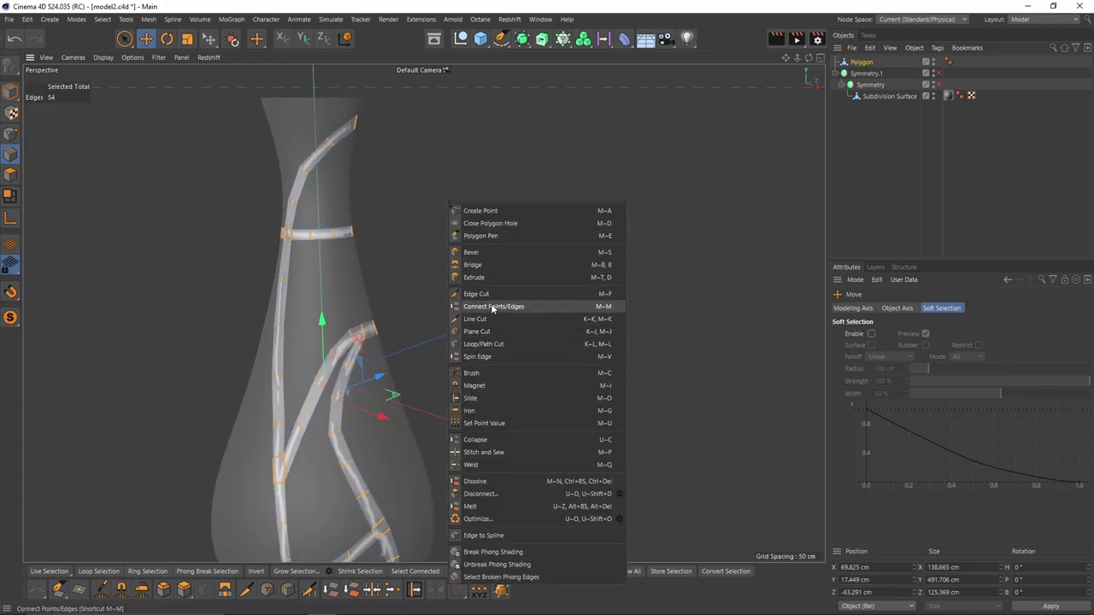
left_click(493, 294)
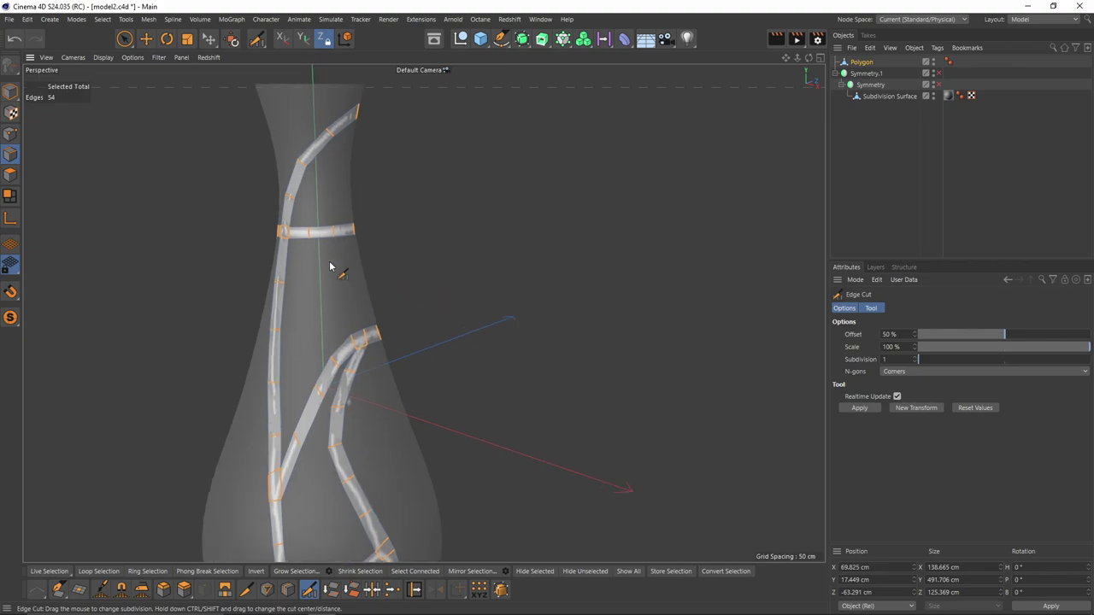
scroll(342, 265, "up", 1)
middle_click_drag(353, 265, 397, 322, "alt")
scroll(398, 322, "up", 4)
left_click(363, 229)
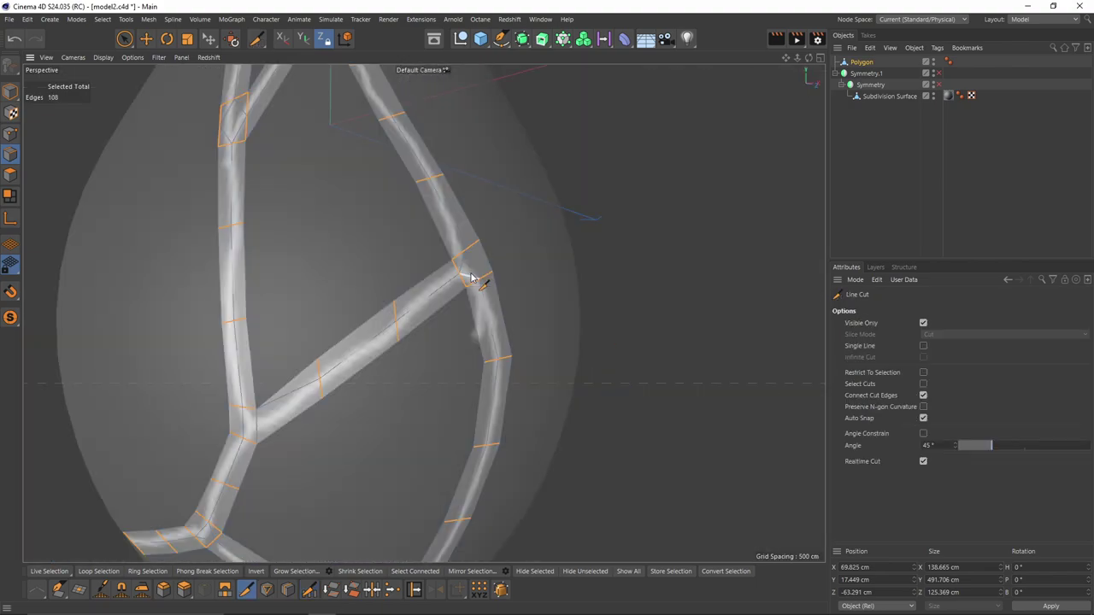
- Rework the side panel's peak junction with single-line Line Cuts through its centre and dissolve the diagonal edges there
scroll(473, 276, "up", 6)
left_click_drag(471, 276, 384, 292, "alt")
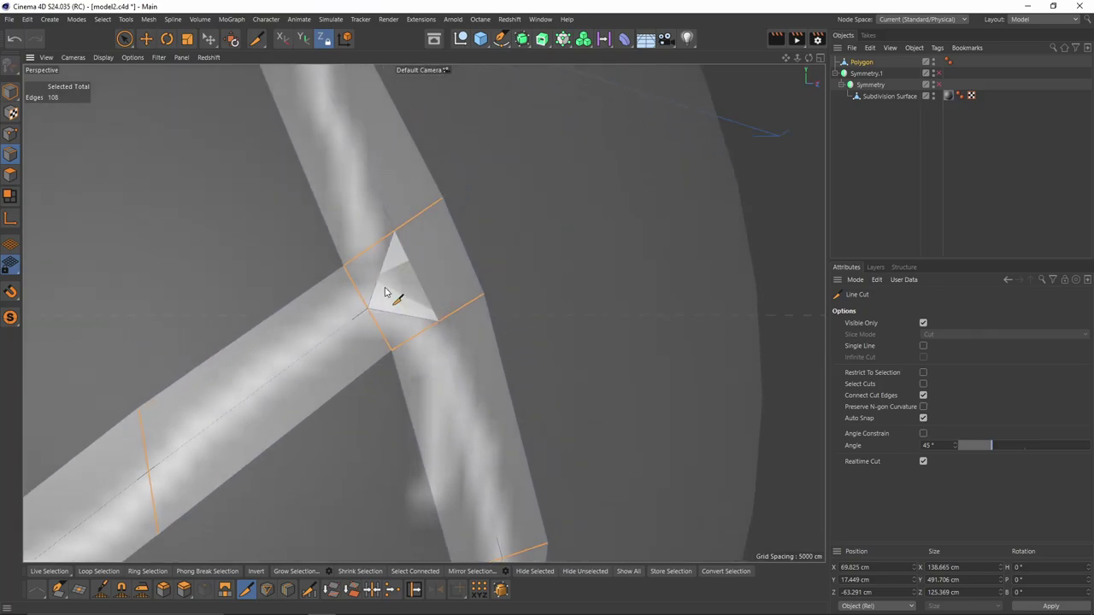
right_click(582, 243)
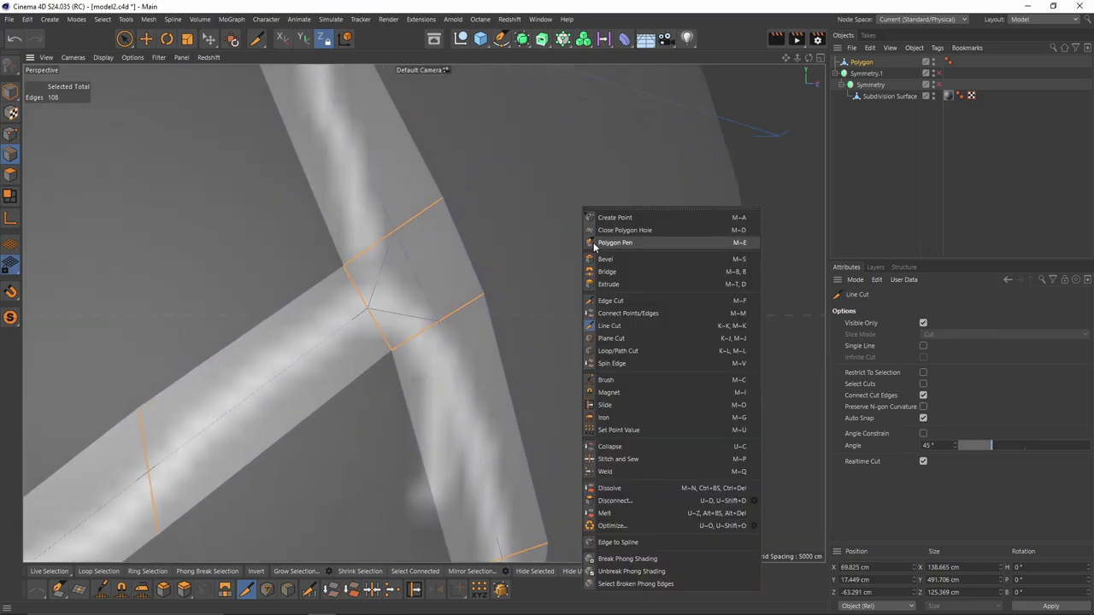
left_click(622, 326)
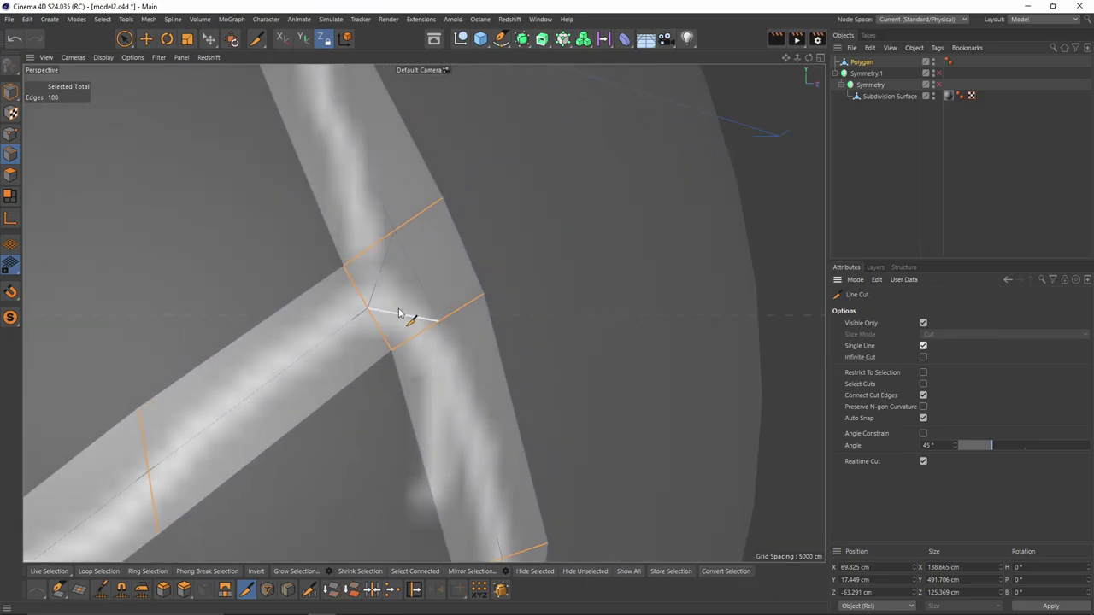
key("e")
left_click(384, 274)
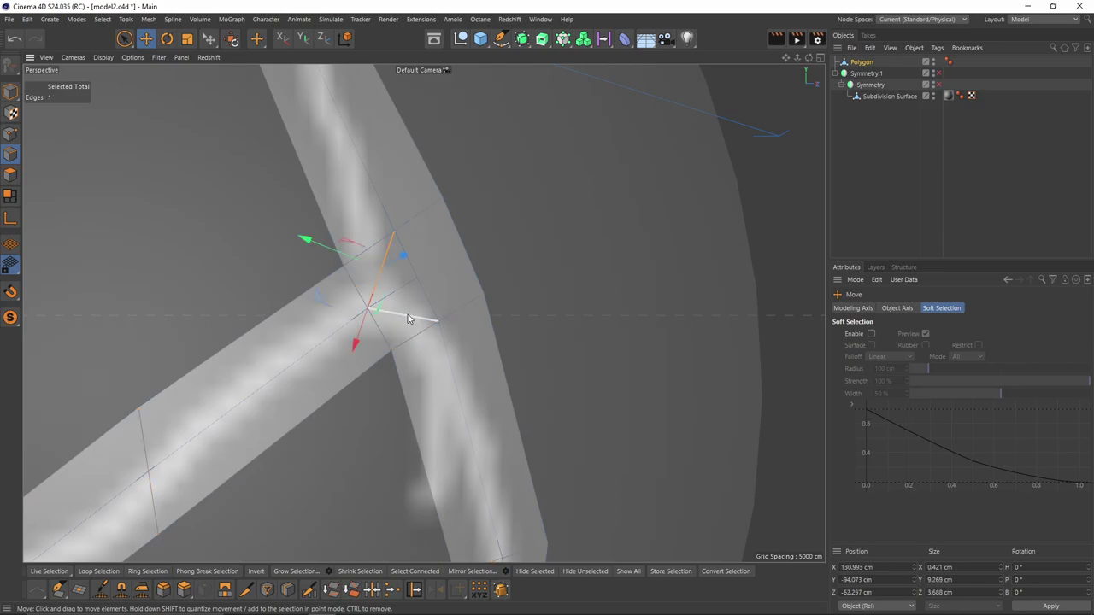
key("ctrl+Delete")
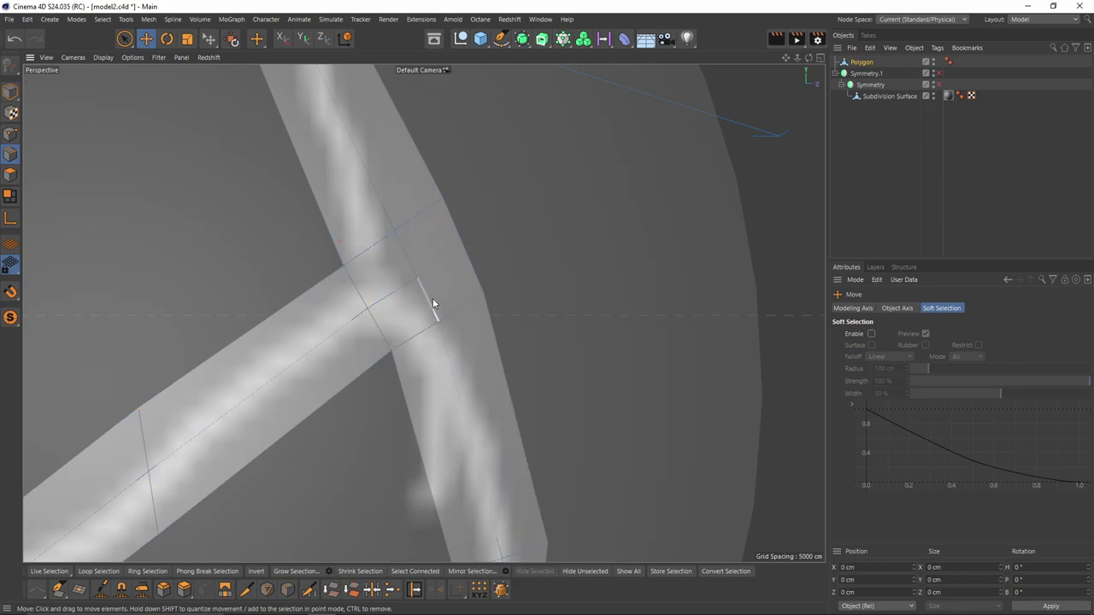
key("k")
key("k")
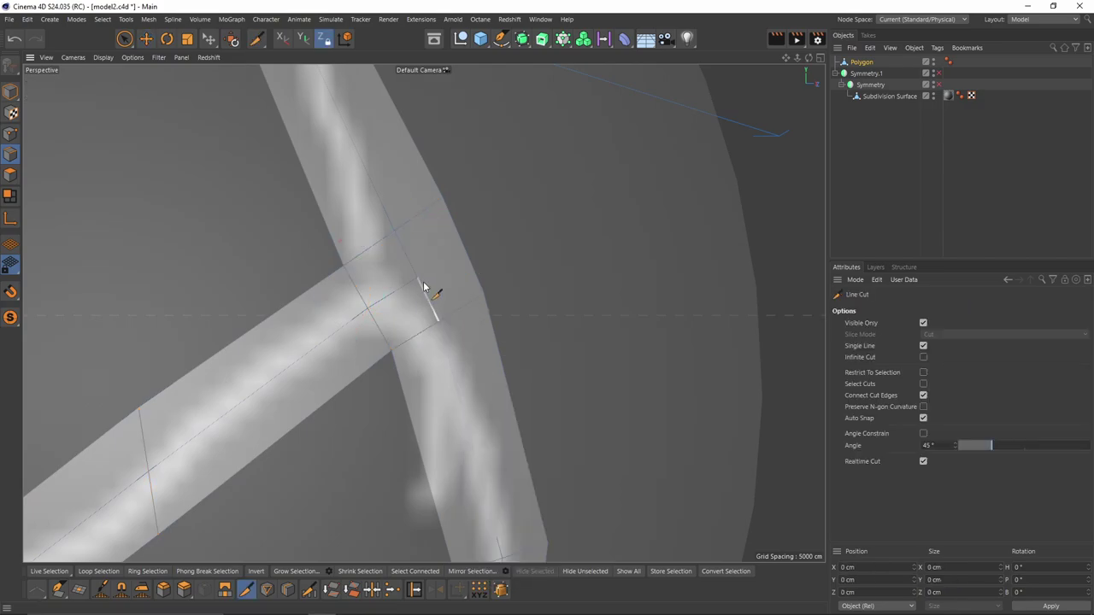
left_click(418, 277)
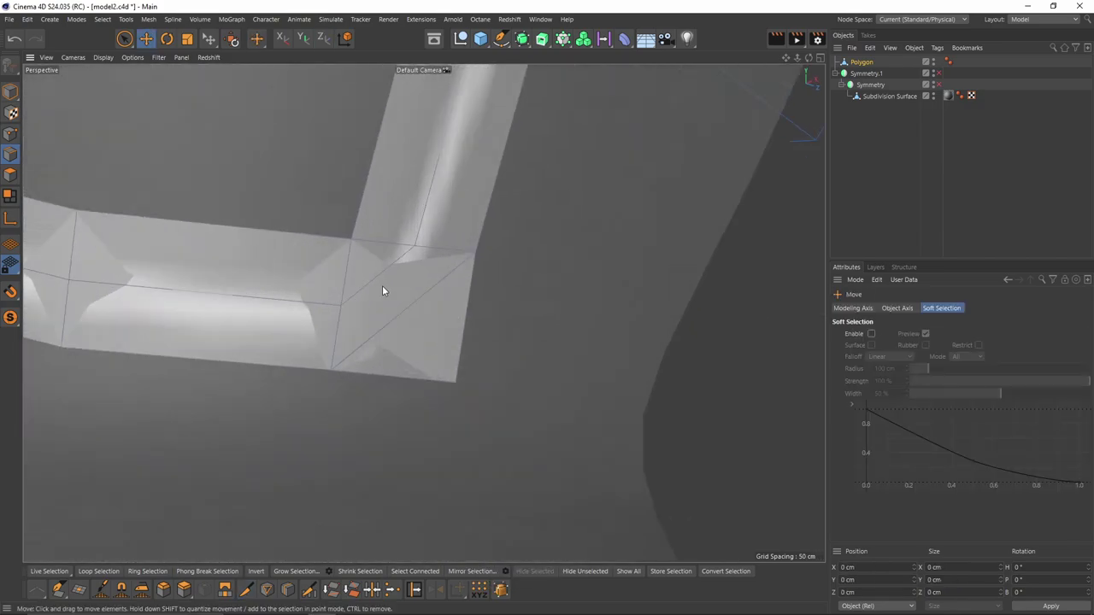
- Line-cut the lower panel's bottom corner from the centre line to its outer corner and slide the centre point outward
key("k")
key("k")
left_click(377, 278)
left_click(457, 383)
key("m")
key("o")
left_click_drag(377, 280, 387, 293)
scroll(424, 341, "down", 2)
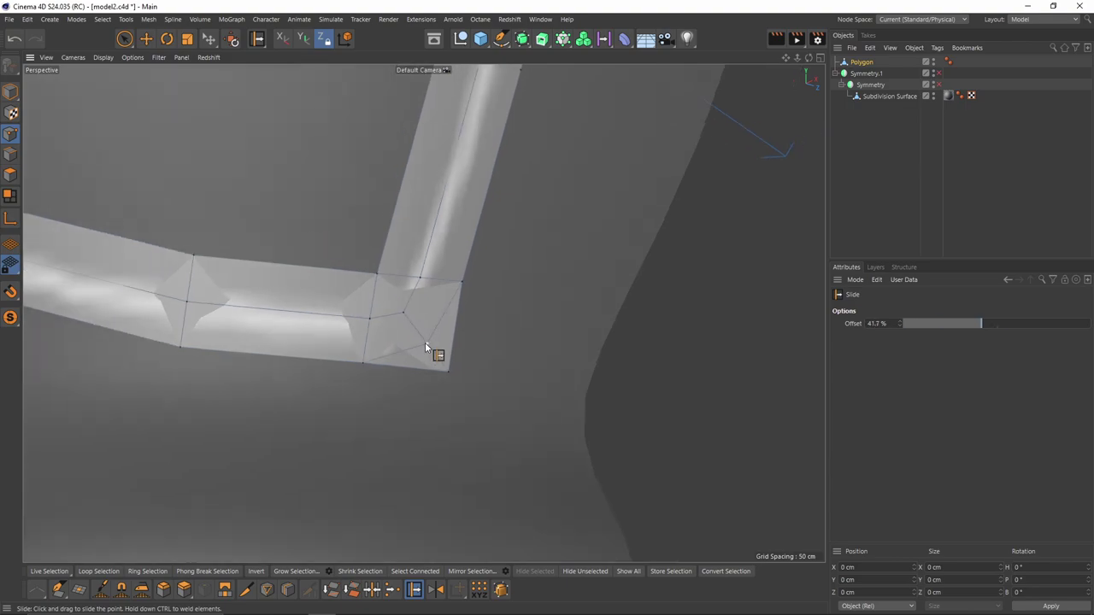
- Slide the centre point of the lower panel's bottom corner further toward the outer corner
scroll(412, 344, "down", 4)
left_click_drag(425, 342, 431, 369)
left_click_drag(431, 370, 435, 380)
- Line-cut through the centre of the three-way junction near the bottle's base and dissolve its redundant edges
left_click_drag(143, 282, 343, 342, "alt")
scroll(342, 343, "up", 2)
key("k")
key("k")
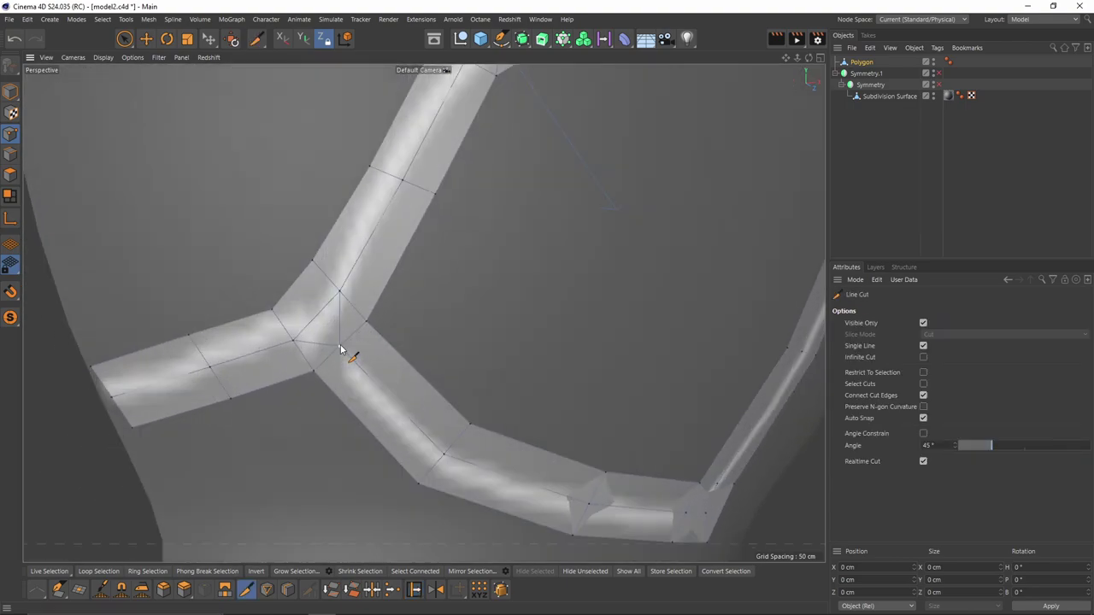
left_click(268, 257)
key("Return")
key("e")
left_click(340, 321)
key("ctrl+BackSpace")
- Line-cut across the junction where the diagonal strip branches off the long outline strip and dissolve the leftover edges
scroll(398, 318, "down", 4)
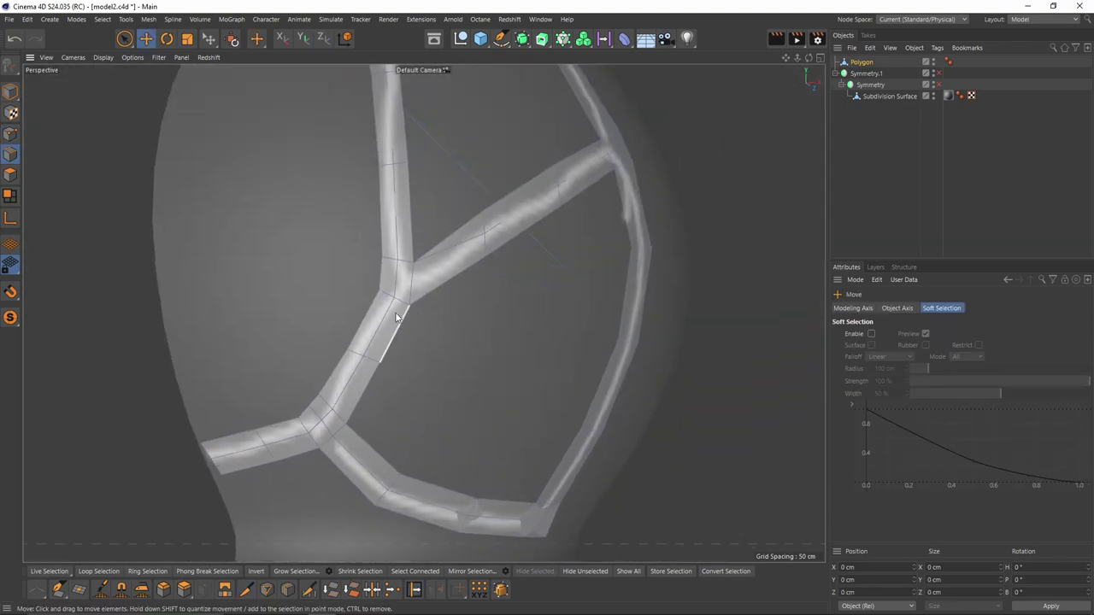
scroll(399, 318, "up", 3)
key("k")
key("k")
left_click(432, 373)
left_click(340, 441)
key("e")
left_click(366, 405)
key("ctrl+BackSpace")
- Clean up the V-shaped junction higher on the long strip with a Line Cut and select the diagonal edges around its centre for dissolving
left_click_drag(365, 405, 336, 415, "alt")
scroll(336, 415, "up", 3)
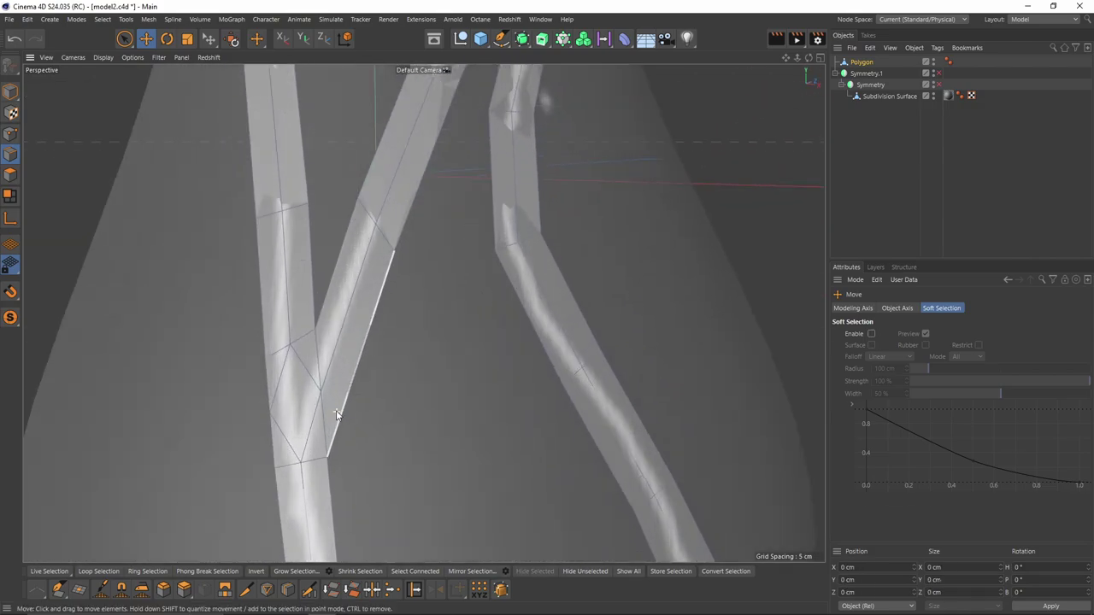
key("k")
key("k")
left_click(303, 464)
key("e")
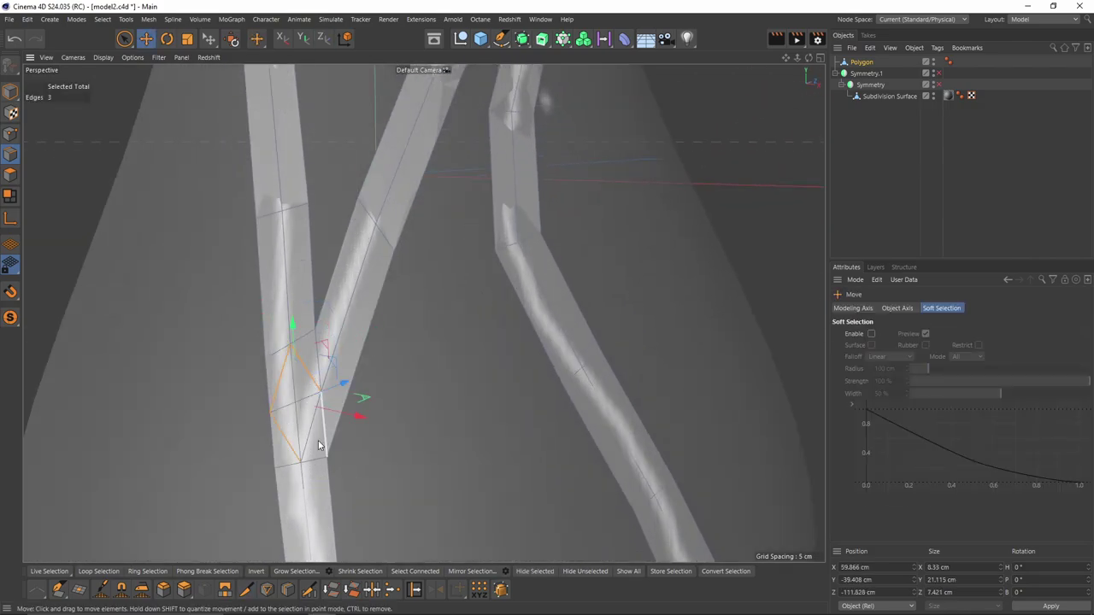
scroll(429, 366, "down", 5)
left_click(429, 364)
- Rework the junction below the side panel's peak with a single-line Line Cut and remove its redundant edges
left_click_drag(429, 364, 387, 359, "alt")
scroll(387, 359, "up", 4)
key("k")
key("k")
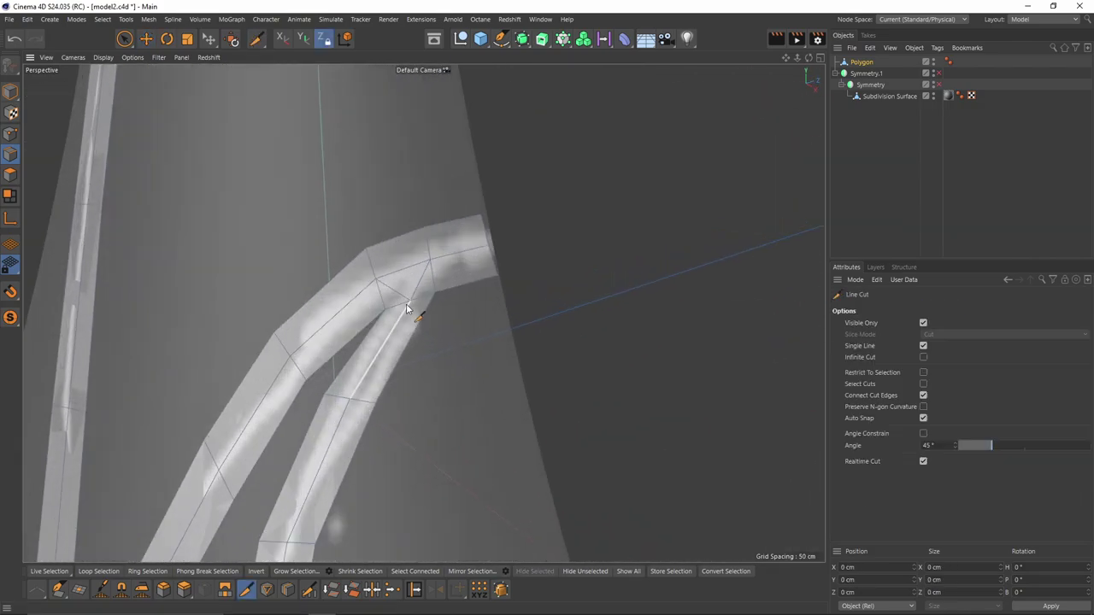
left_click(390, 207)
key("e")
left_click(443, 315)
- Line-cut the neck crossing through its centre and remove the diamond of diagonal edges around it
scroll(444, 315, "down", 5)
left_click_drag(443, 315, 379, 234, "alt")
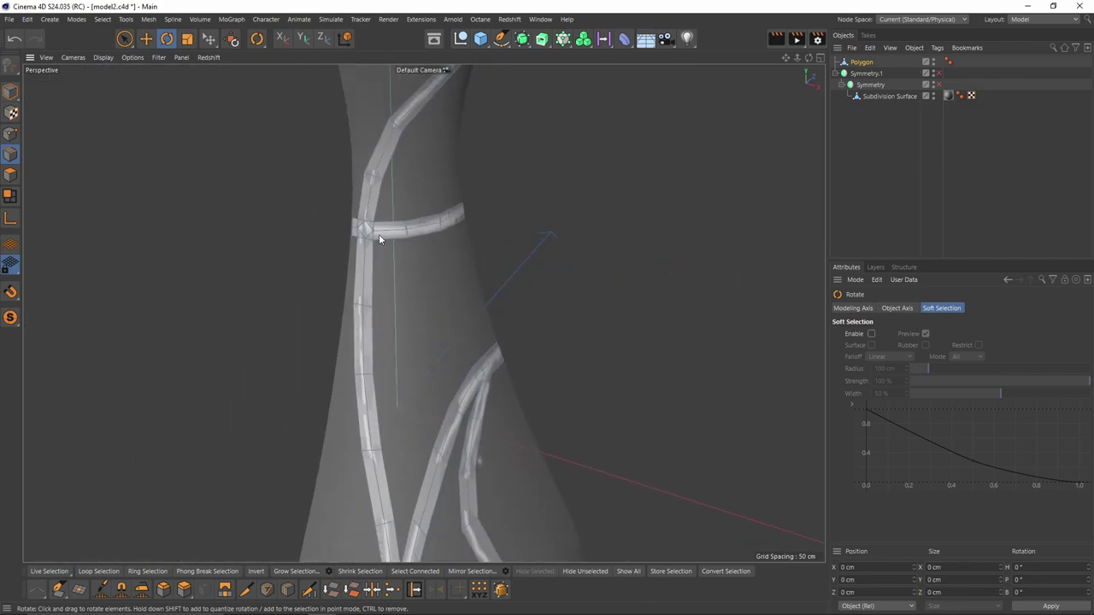
scroll(378, 235, "up", 4)
key("k")
key("k")
key("e")
key("k")
key("k")
key("e")
left_click(345, 242)
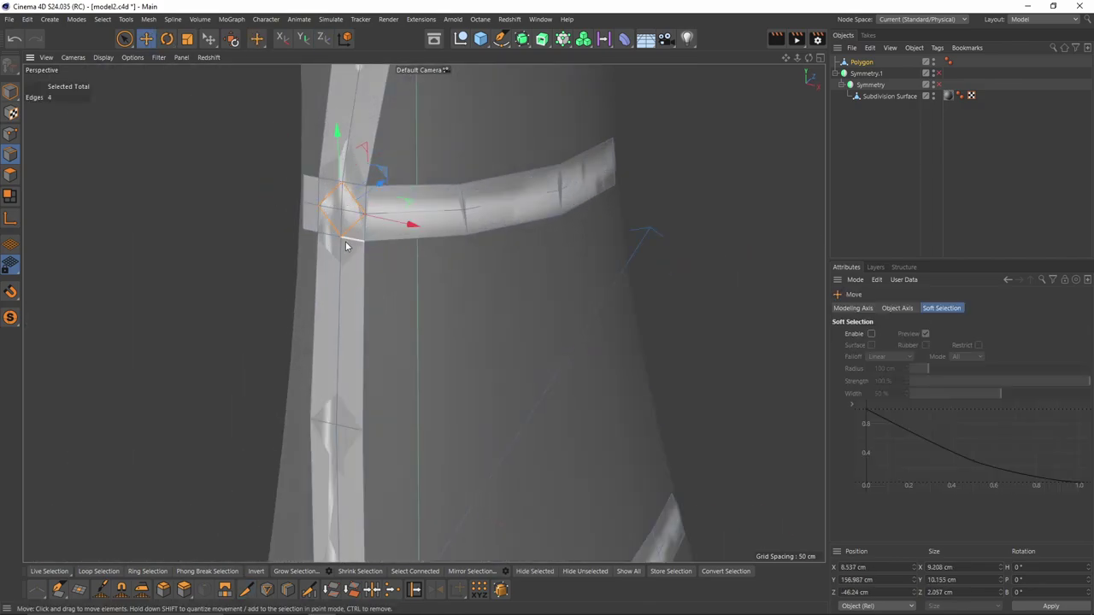
left_click(384, 282)
- Open the Material Manager and recolour Mat.1 light purple with 34% saturation
scroll(385, 282, "down", 5)
left_click_drag(384, 282, 333, 289, "alt")
scroll(332, 289, "down", 3)
middle_click_drag(333, 293, 330, 250, "alt")
middle_click_drag(458, 124, 455, 186, "alt")
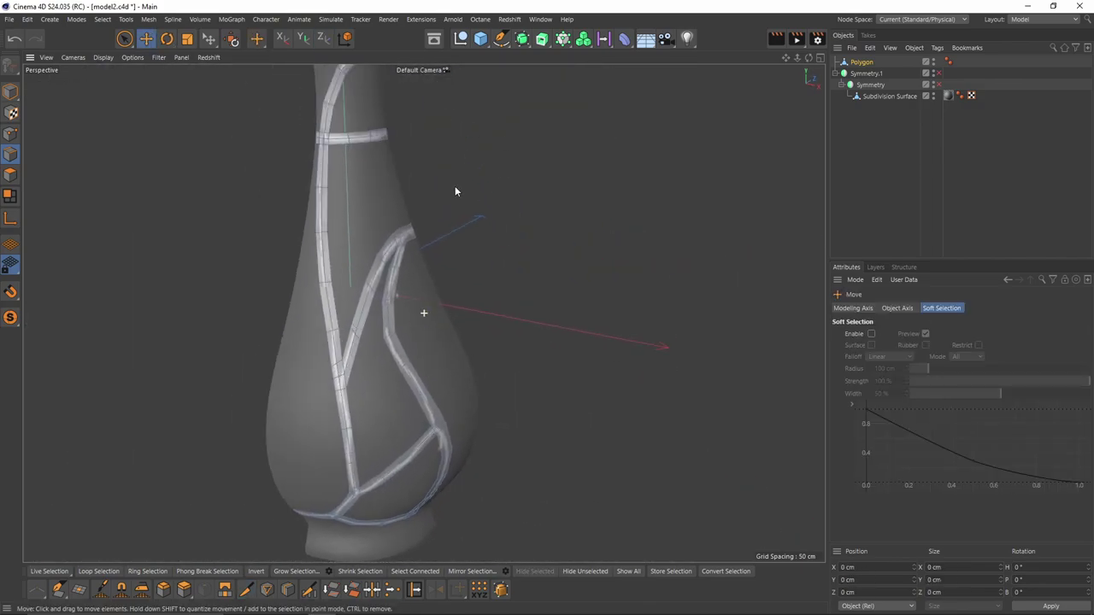
scroll(448, 181, "down", 3)
left_click(541, 19)
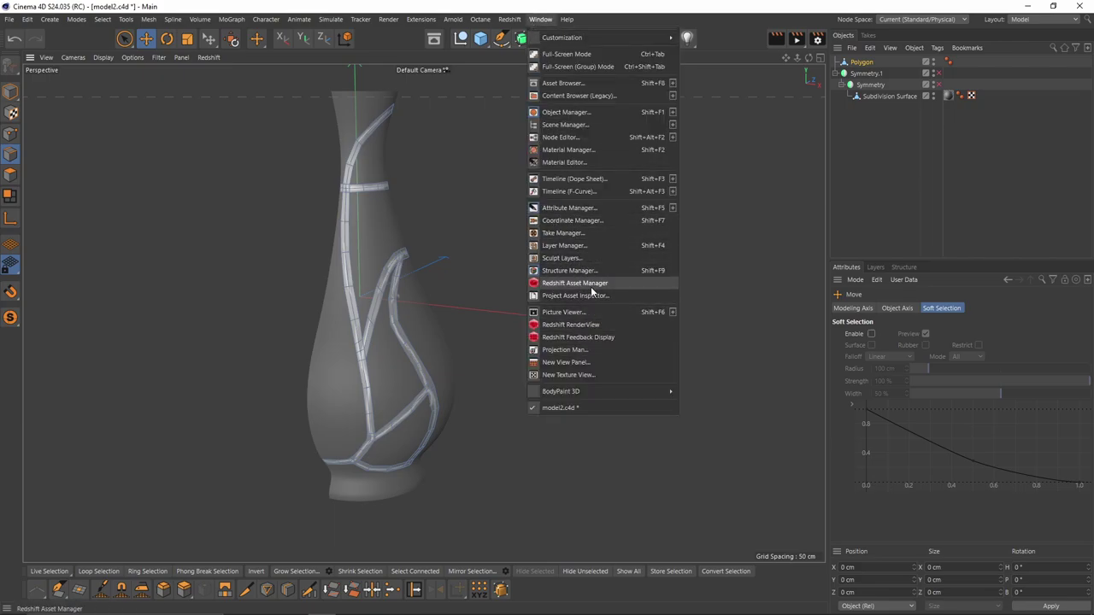
left_click(569, 150)
double_click(417, 203)
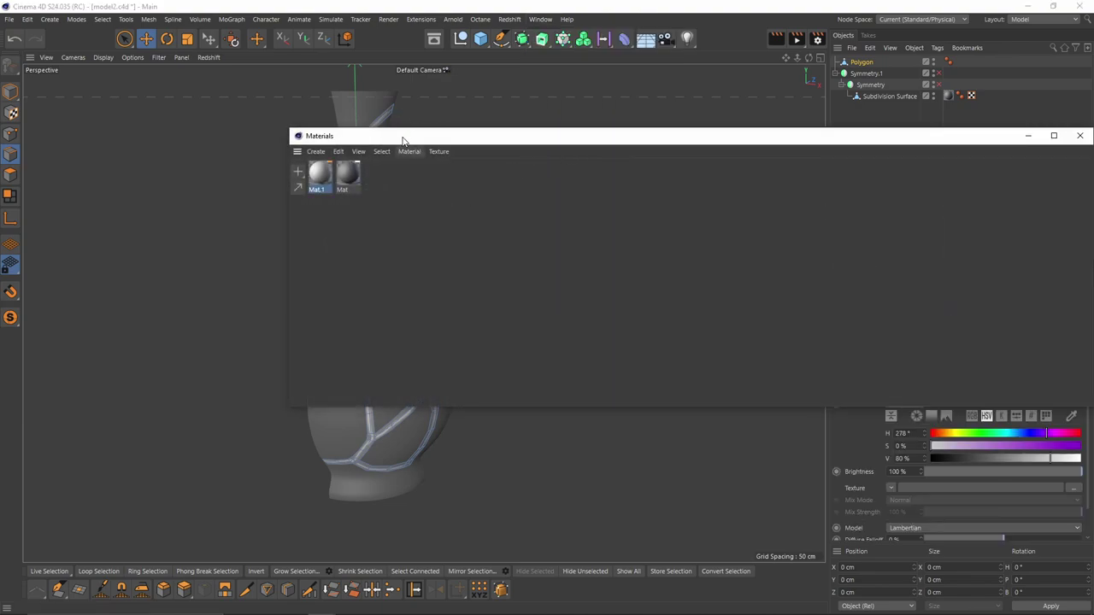
left_click_drag(403, 136, 549, 105)
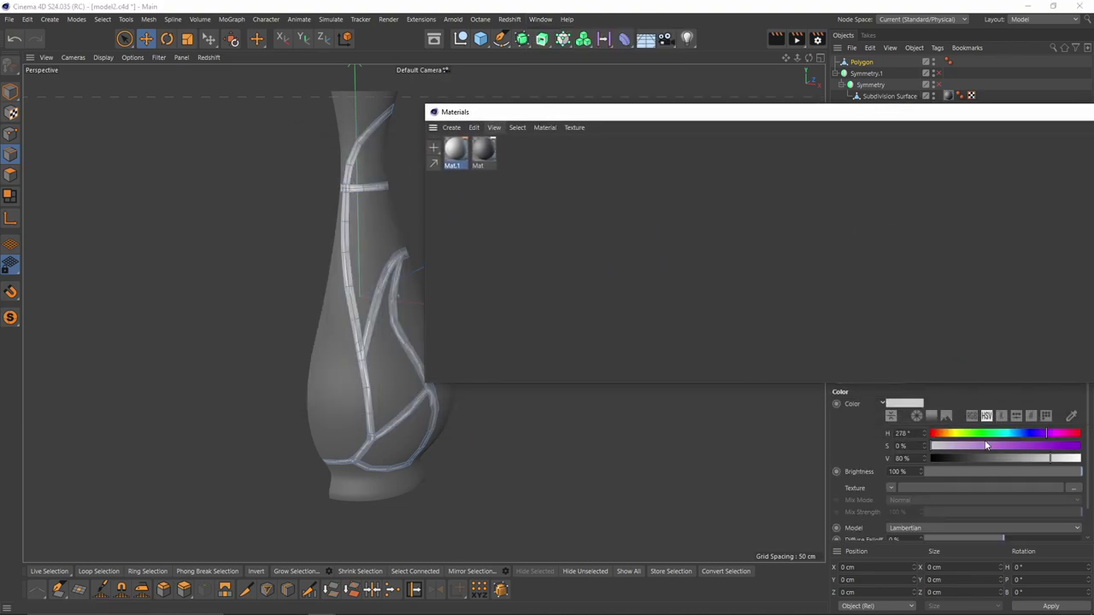
left_click_drag(1019, 443, 982, 448)
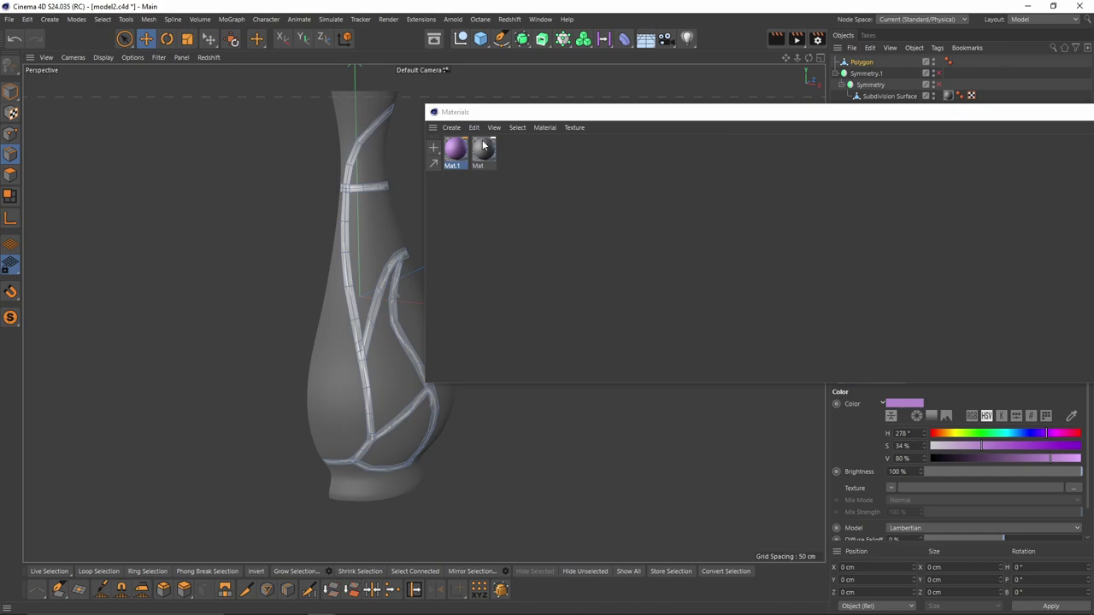
left_click_drag(504, 113, 484, 129)
- Apply Mat.1 to all polygons of the relief strips
left_click(11, 176)
key("ctrl+a")
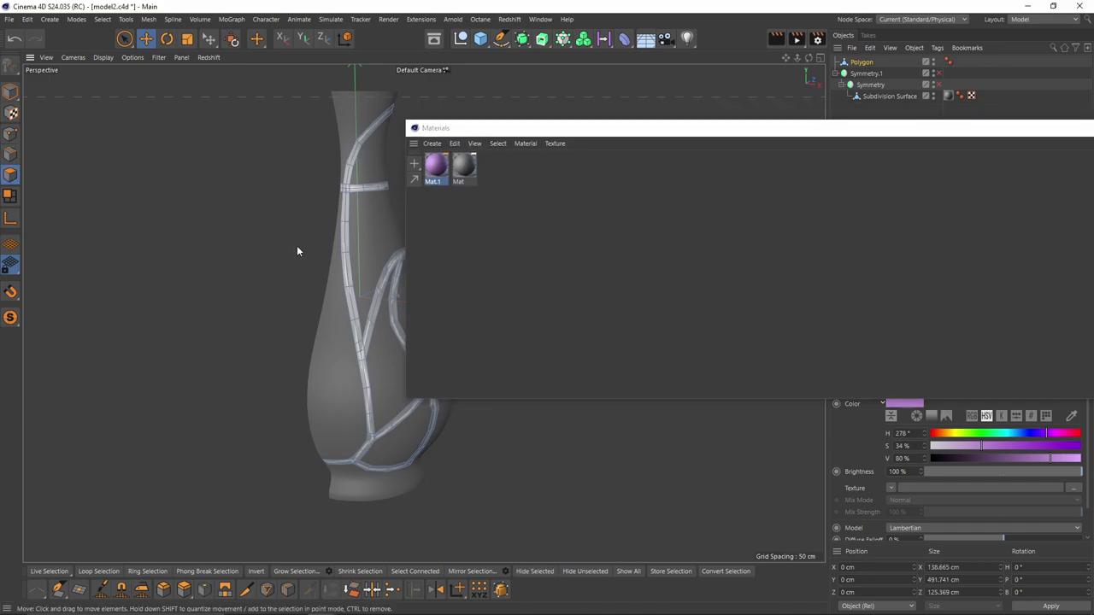
right_click(431, 175)
left_click(453, 288)
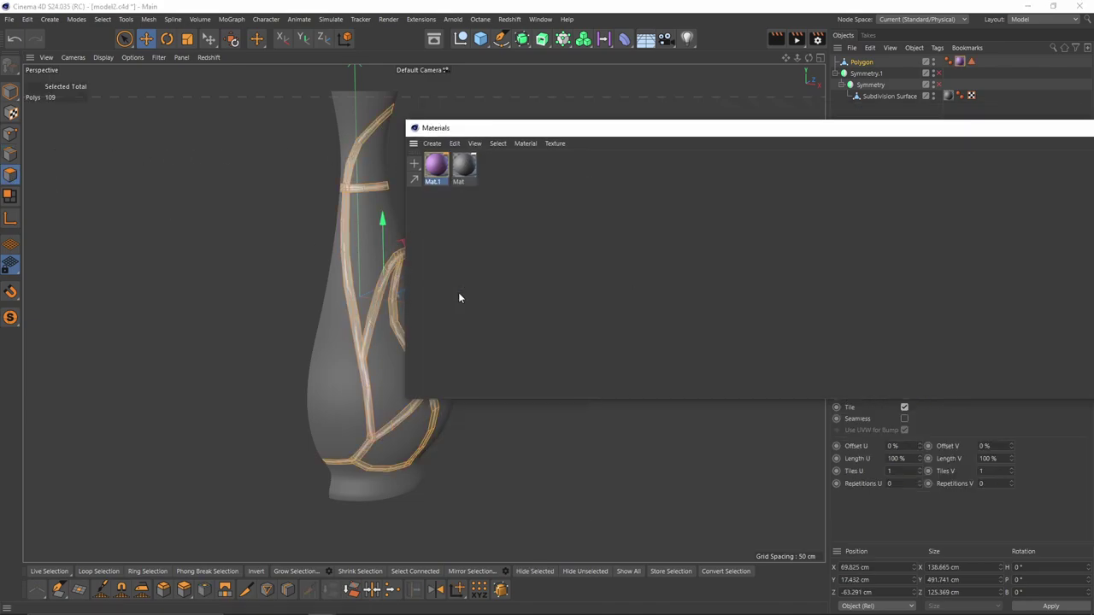
left_click_drag(915, 133, 819, 200)
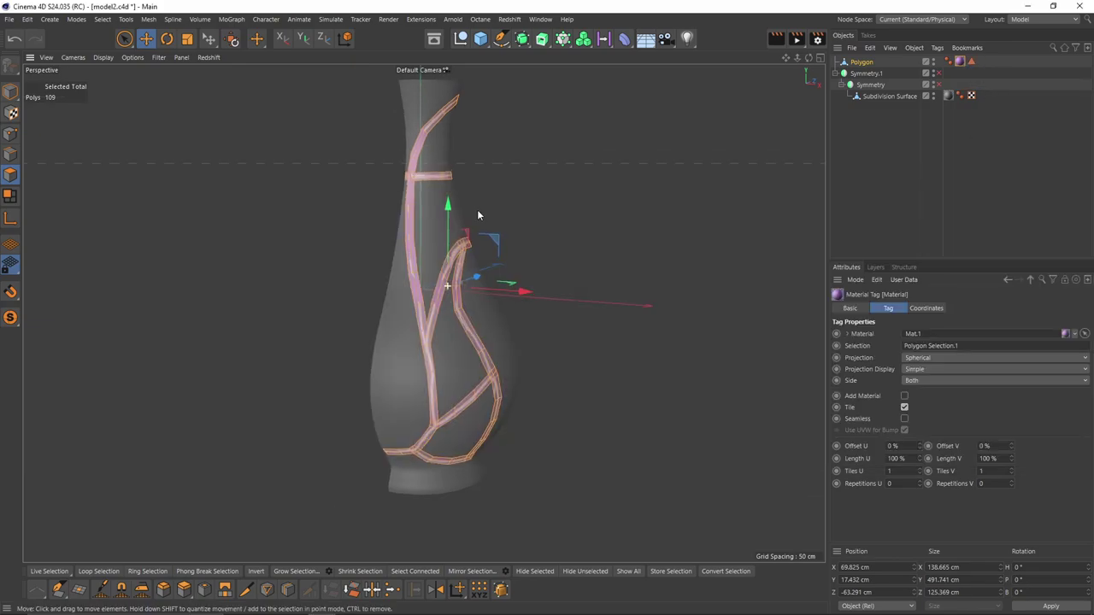
- Extrude a strip of polygons with the Polygon Pen from the long outline strip's outer edge, starting between the two lower junctions
left_click(125, 19)
mouse_move(148, 20)
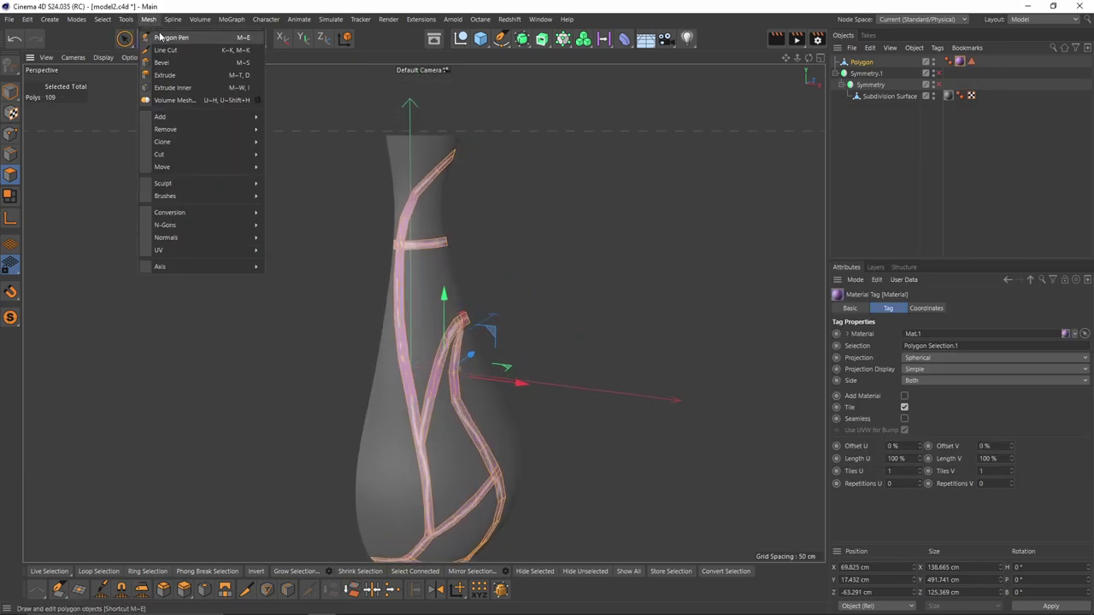
left_click(162, 37)
left_click_drag(501, 445, 462, 312, "alt")
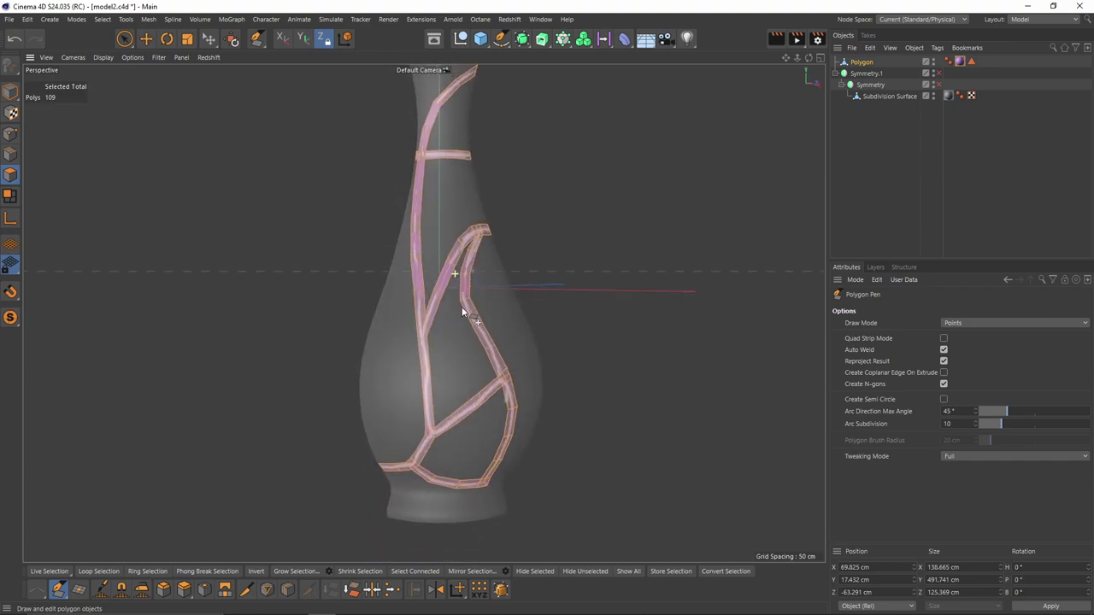
left_click_drag(449, 407, 472, 357, "alt")
scroll(451, 436, "up", 6)
left_click_drag(545, 336, 500, 315, "ctrl")
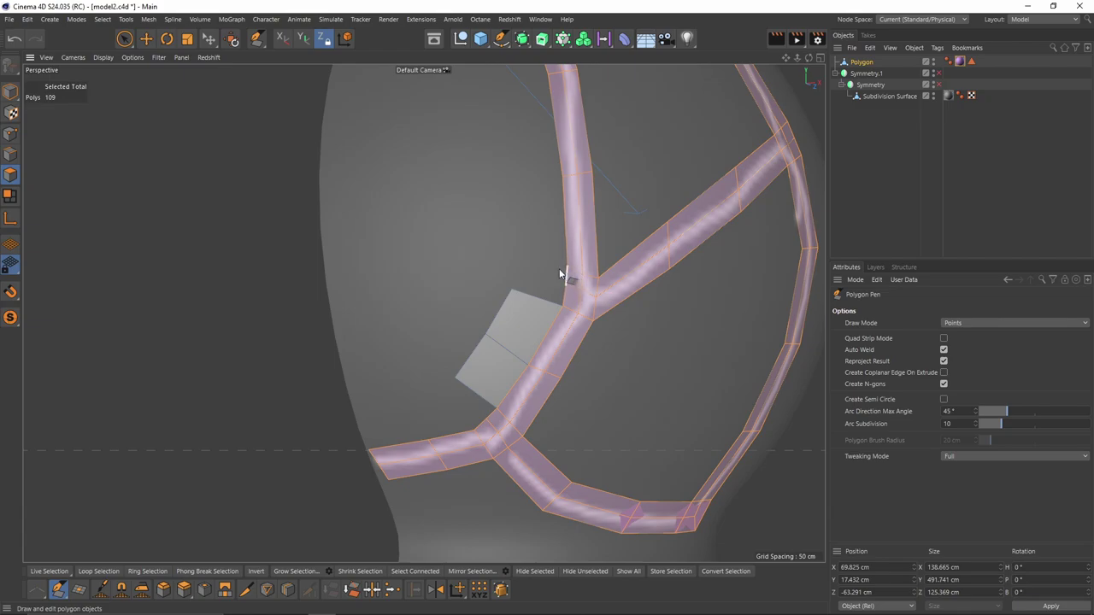
left_click_drag(560, 274, 513, 161, "ctrl")
middle_click_drag(565, 273, 583, 254, "alt")
scroll(554, 385, "up", 4)
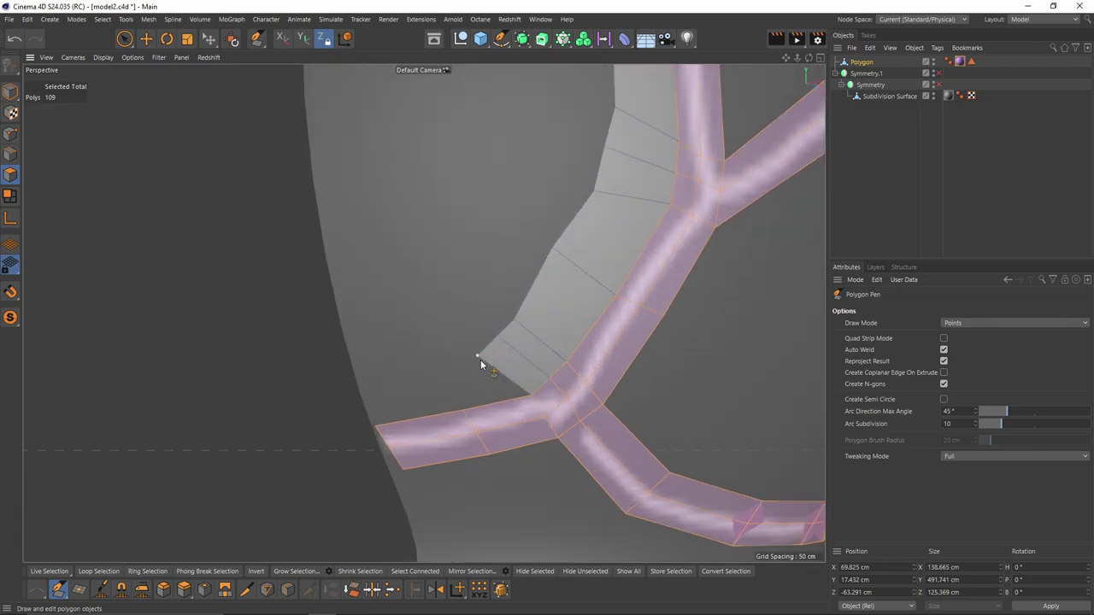
- Extend the new polygon strip along the base outline to its end and further up beside the long outline
left_click_drag(425, 377, 356, 402, "ctrl")
scroll(479, 381, "down", 5)
scroll(496, 291, "up", 2)
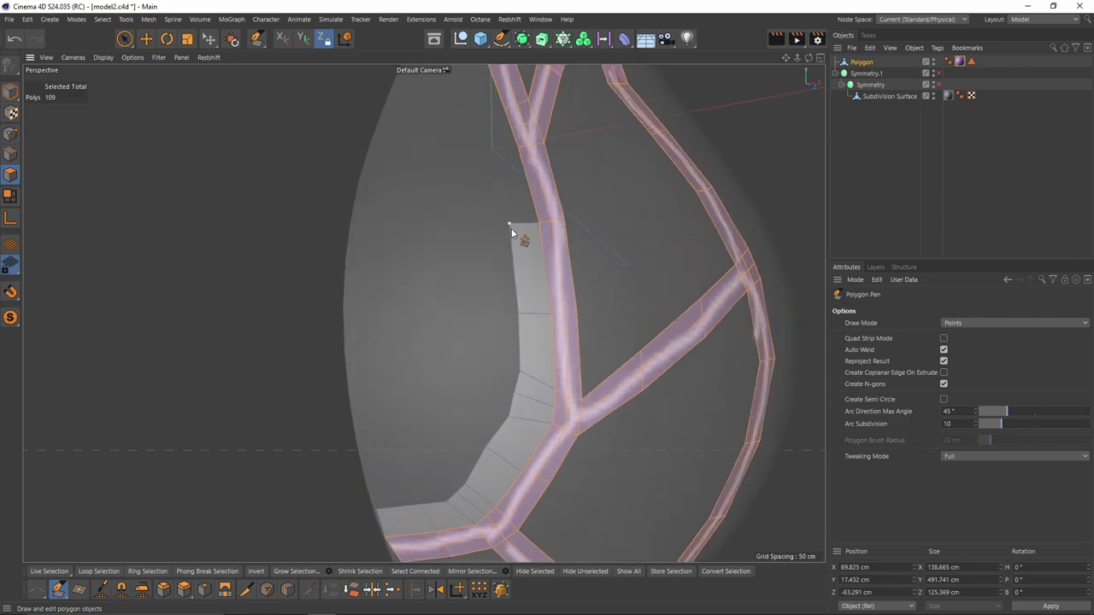
left_click_drag(514, 227, 531, 168, "ctrl")
- Extrude a second column of polygons outward from the strip beside the branch junction and even out its points
left_click_drag(534, 283, 453, 282, "ctrl")
left_click_drag(493, 368, 492, 385, "ctrl")
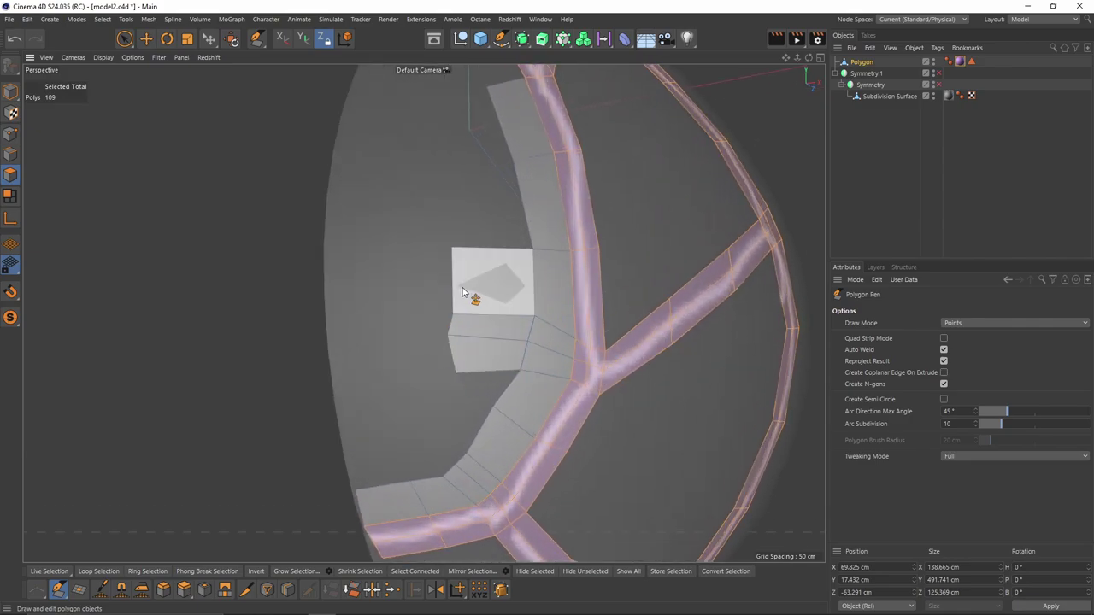
left_click_drag(453, 287, 465, 288)
left_click_drag(449, 336, 463, 336)
scroll(491, 376, "up", 3)
left_click_drag(431, 368, 393, 517)
key("ctrl+z")
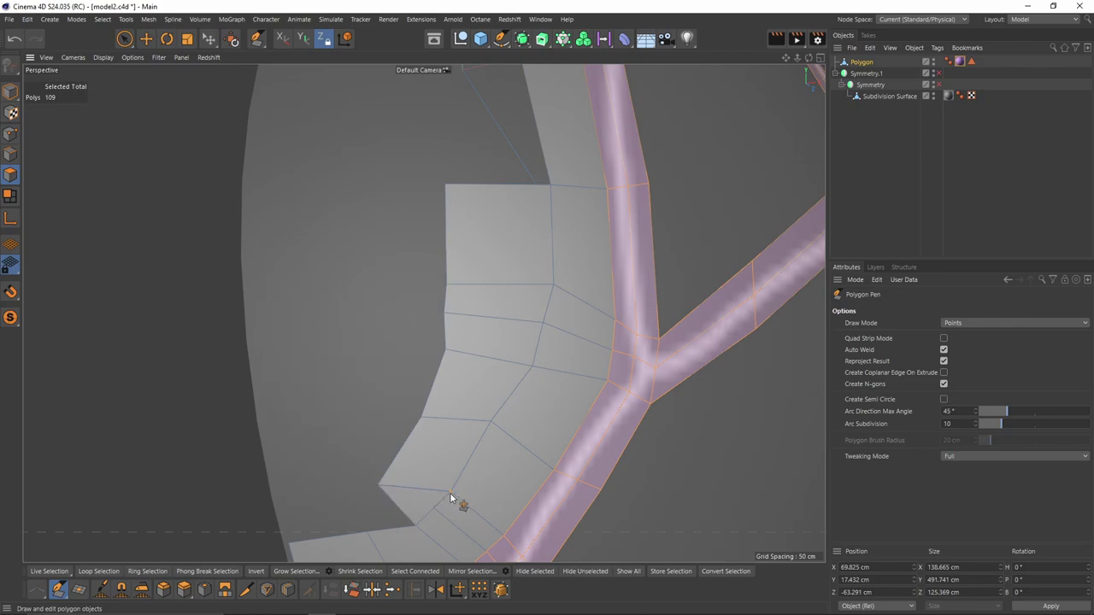
- Reposition the points at the patch's lower bend and extrude polygons to fill the corner above the base outline
middle_click_drag(449, 493, 526, 429, "alt")
left_click_drag(453, 421, 476, 425)
left_click_drag(510, 445, 545, 409)
left_click_drag(483, 446, 433, 453, "ctrl")
mouse_move(434, 454)
left_mouse_down("ctrl")
mouse_move(347, 469)
mouse_move(415, 460)
left_mouse_up("ctrl")
- Extrude a third column of polygons outward from the patch, working up from the base outline
left_click_drag(522, 286, 513, 286)
left_click_drag(494, 371, 394, 376, "ctrl")
left_click_drag(501, 324, 407, 330, "ctrl")
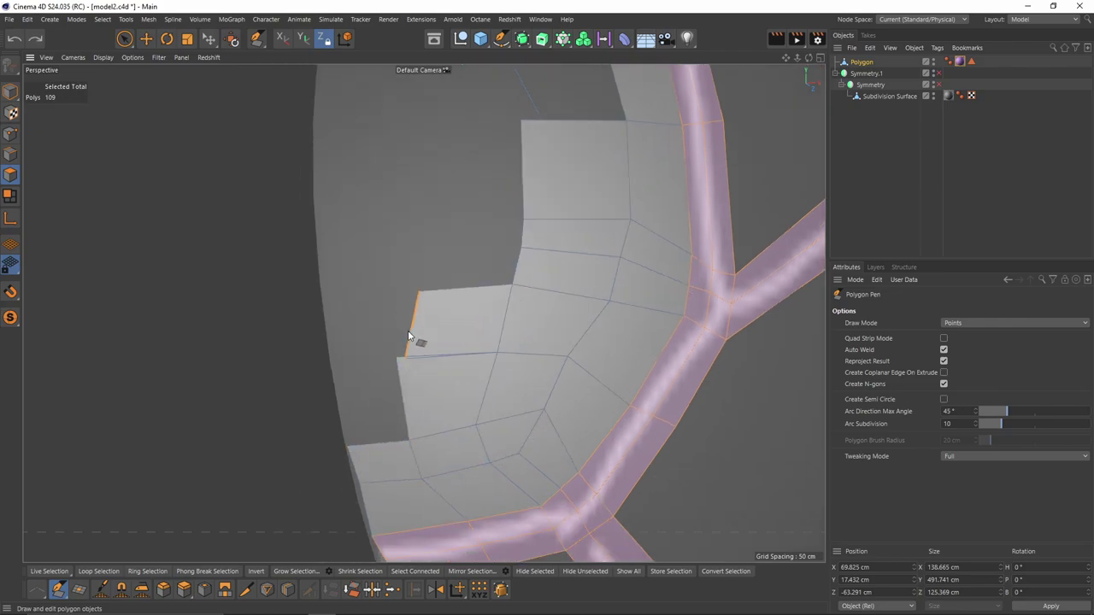
left_click_drag(517, 265, 418, 273, "ctrl")
left_click_drag(523, 165, 405, 162, "ctrl")
left_click_drag(522, 233, 403, 239, "ctrl")
- Even out the patch's points and extrude a fourth column of polygons out to the bottle's side
scroll(427, 299, "down", 3)
left_click_drag(412, 297, 449, 292)
left_click_drag(484, 367, 479, 375)
middle_click_drag(479, 375, 523, 429, "alt")
left_click_drag(459, 378, 452, 388)
left_click_drag(453, 317, 395, 317, "ctrl")
left_click_drag(418, 345, 416, 391, "ctrl")
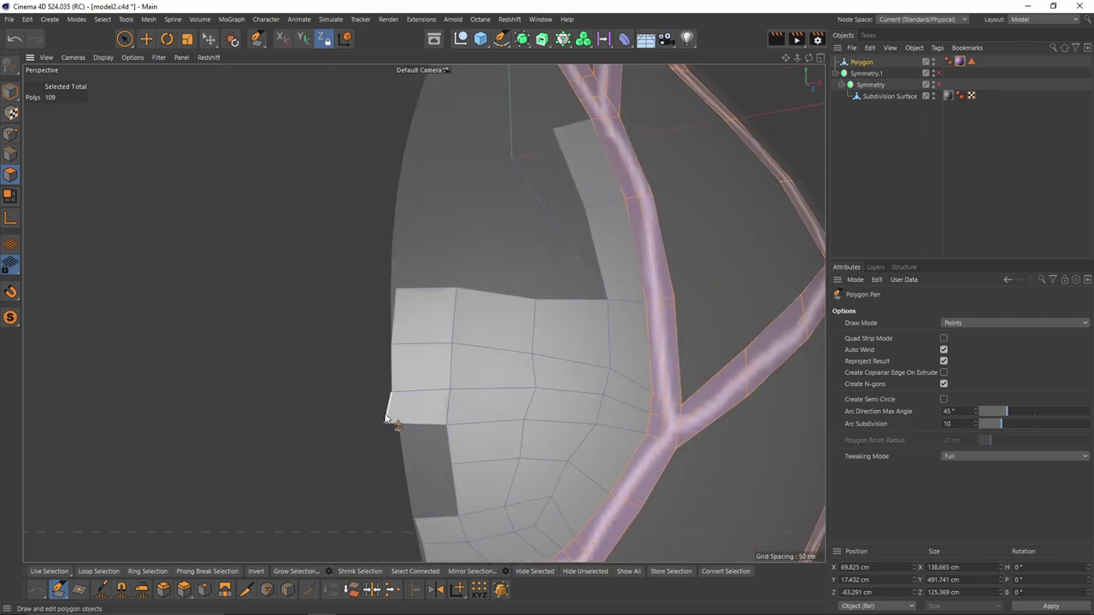
left_click_drag(434, 469, 437, 515, "ctrl")
- Fill the area above the patch with polygons, joining it to the strip beside the V junction
scroll(440, 509, "down", 4)
middle_click_drag(510, 444, 506, 266, "alt")
scroll(506, 282, "up", 5)
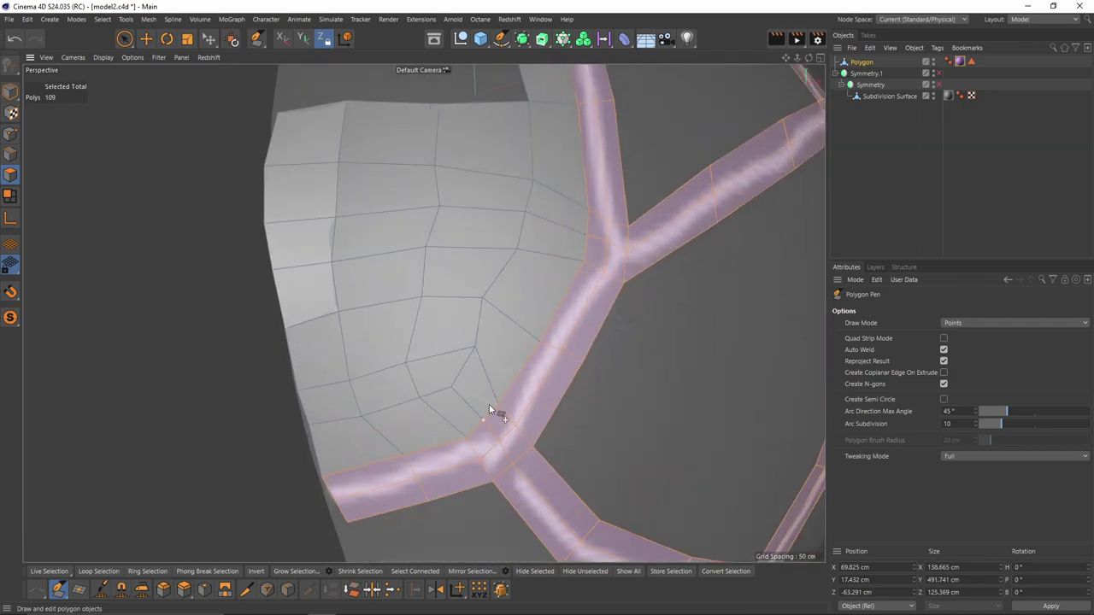
left_click_drag(490, 410, 394, 386, "alt")
left_click_drag(500, 323, 513, 408, "alt")
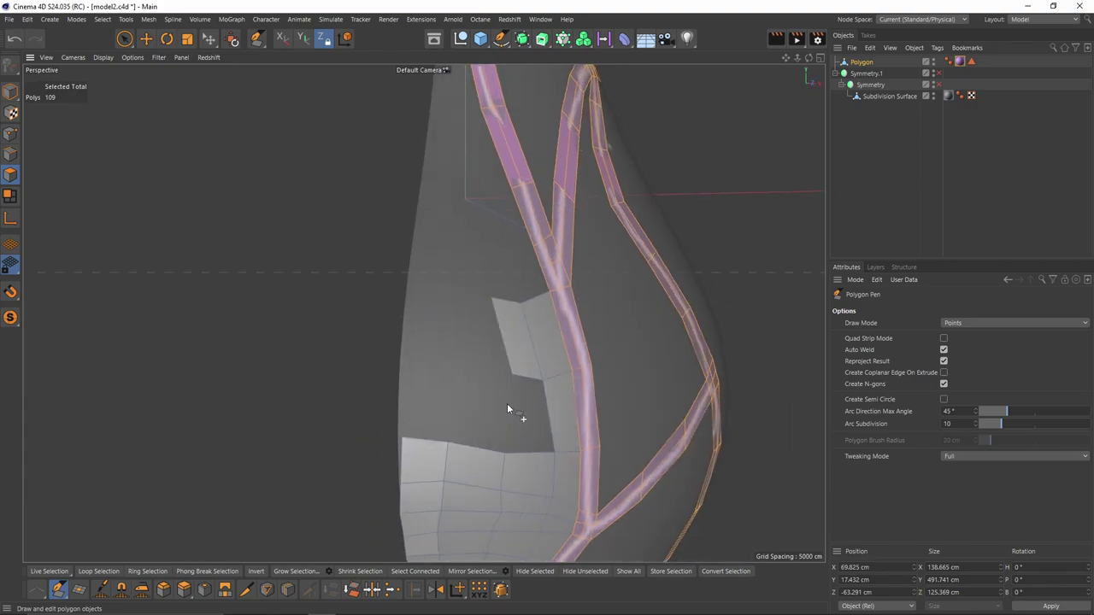
left_click_drag(434, 363, 427, 440, "ctrl")
middle_click_drag(473, 333, 480, 365, "alt")
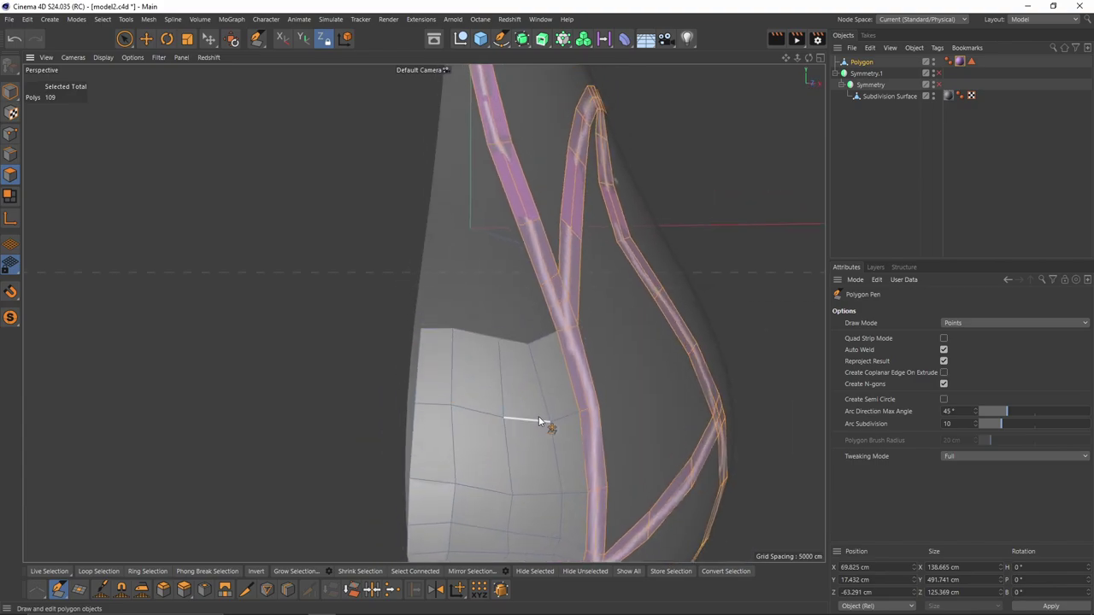
- Extrude further rows of polygons upward from the patch, past the V junction toward the neck
left_click_drag(539, 416, 531, 451, "alt")
left_click_drag(550, 360, 538, 329, "ctrl")
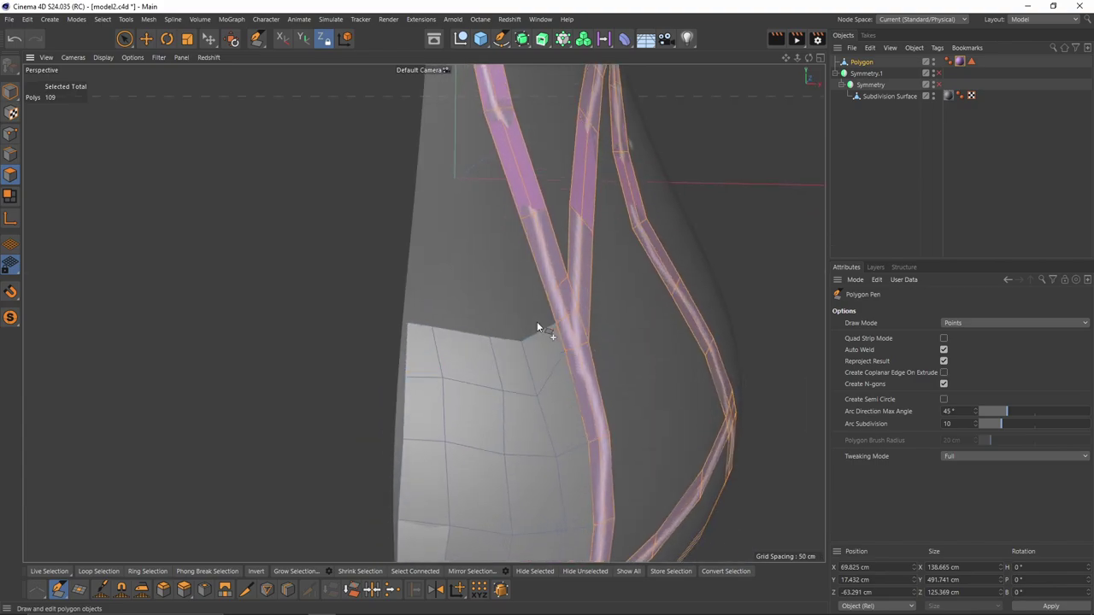
left_click_drag(492, 324, 483, 321, "ctrl")
left_click_drag(483, 321, 419, 314, "ctrl")
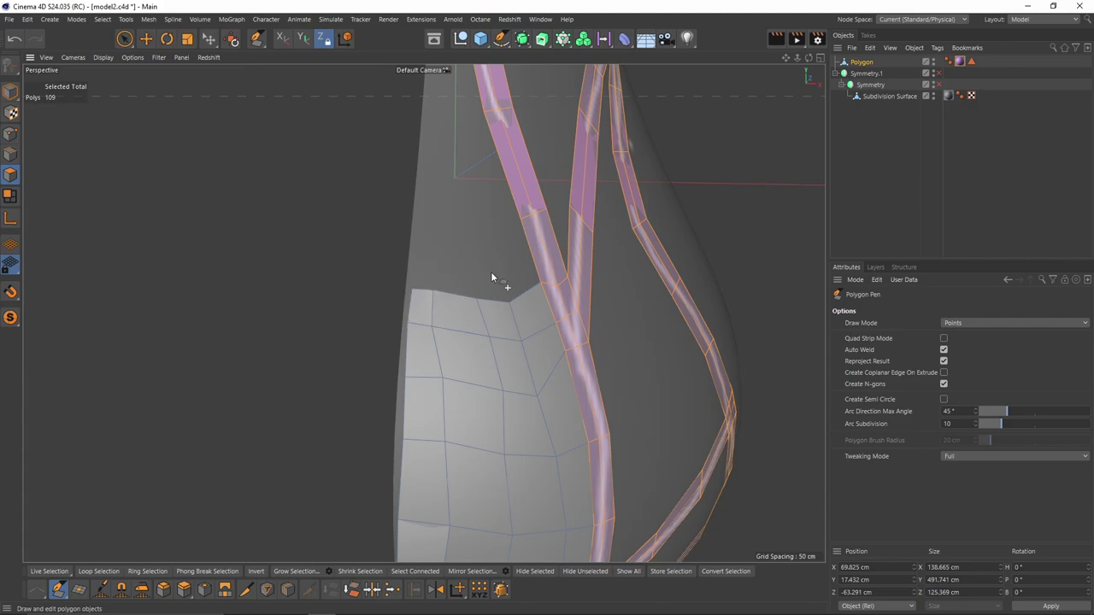
left_click_drag(483, 243, 443, 274, "ctrl")
middle_click_drag(495, 188, 514, 275, "alt")
left_click_drag(519, 276, 446, 266, "ctrl")
left_click_drag(445, 268, 426, 278, "ctrl")
middle_click_drag(426, 295, 431, 363, "alt")
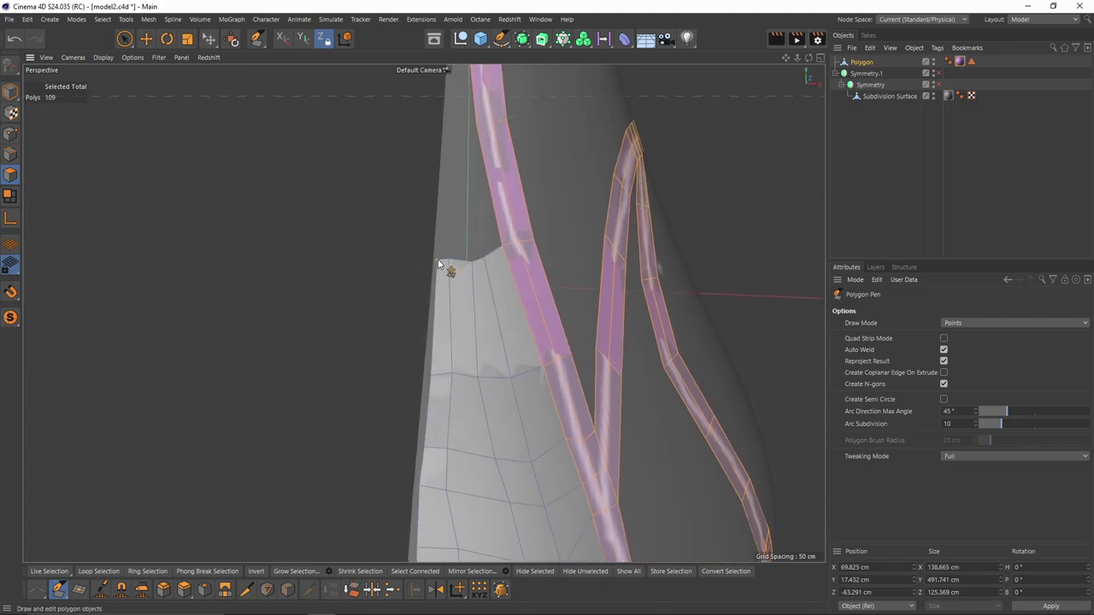
- Extrude a narrow polygon strip beside the long outline below the neck band and fit its outer points to the bottle's side
middle_click_drag(460, 111, 482, 195, "alt")
scroll(482, 195, "up", 1)
left_click_drag(475, 224, 463, 226, "ctrl")
left_click_drag(457, 281, 453, 282)
left_click_drag(485, 357, 471, 367, "ctrl")
left_click_drag(471, 430, 455, 430)
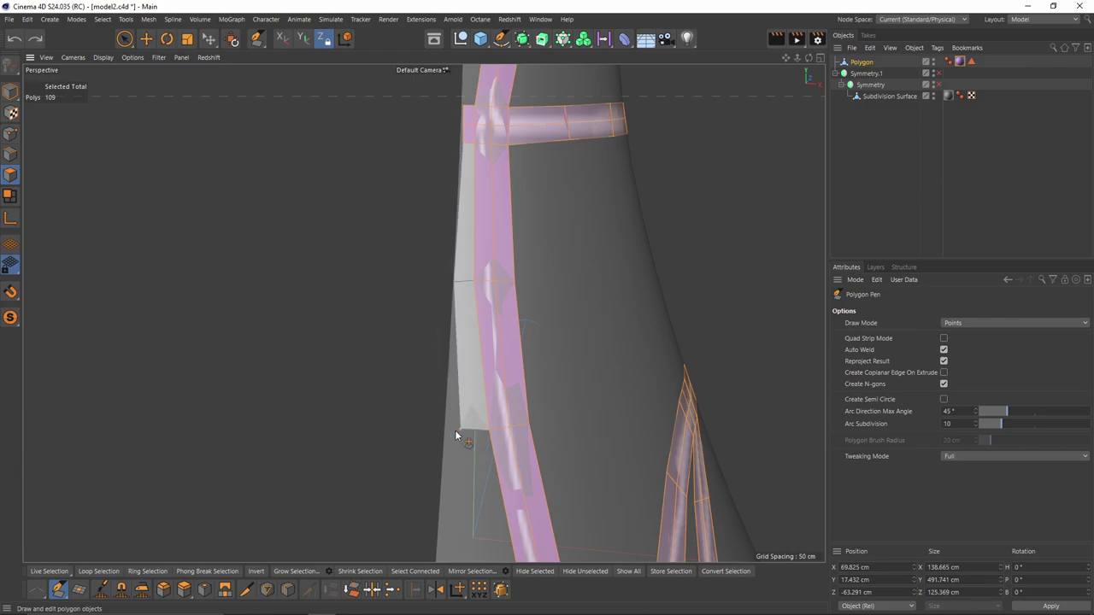
- Bridge the gap between the neck strip and the lower patch with polygons and adjust the connecting points
scroll(455, 430, "down", 3)
middle_click_drag(453, 418, 465, 329, "alt")
scroll(477, 360, "up", 2)
left_click_drag(510, 387, 495, 394, "ctrl")
left_click_drag(482, 317, 482, 356)
left_click_drag(489, 337, 454, 340, "ctrl")
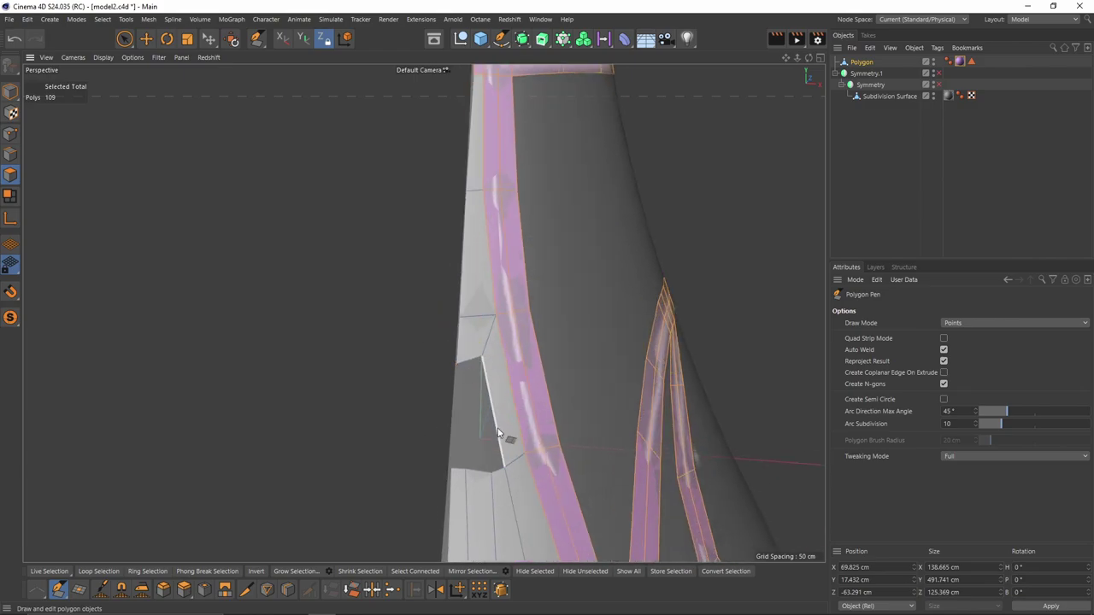
left_click_drag(497, 432, 492, 472, "ctrl")
left_click_drag(477, 440, 435, 448, "ctrl")
left_click_drag(416, 353, 457, 364)
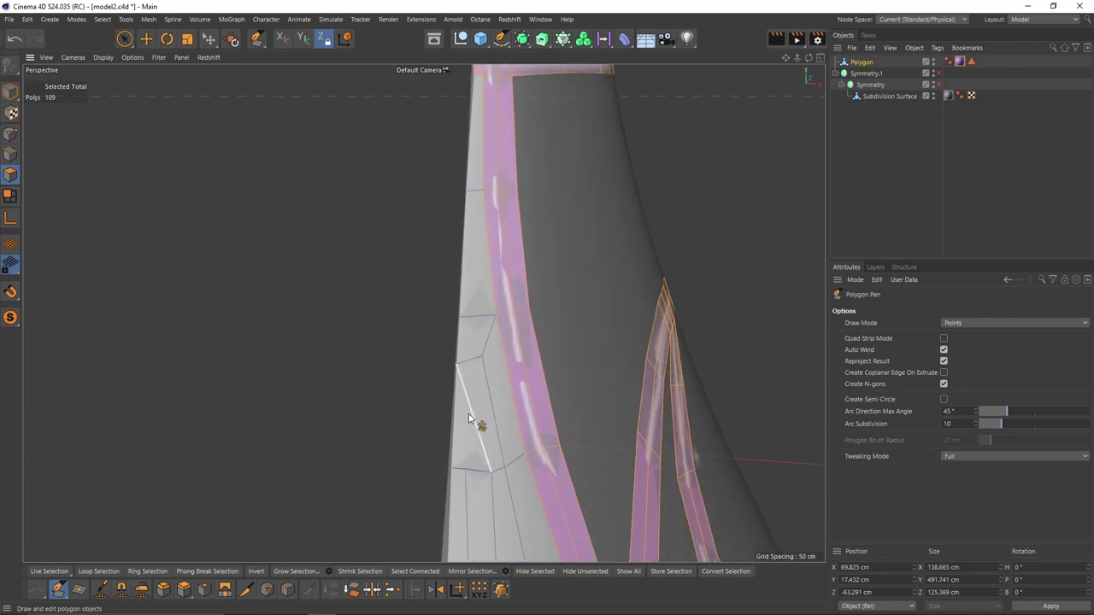
left_click_drag(465, 470, 468, 485)
scroll(464, 485, "down", 3)
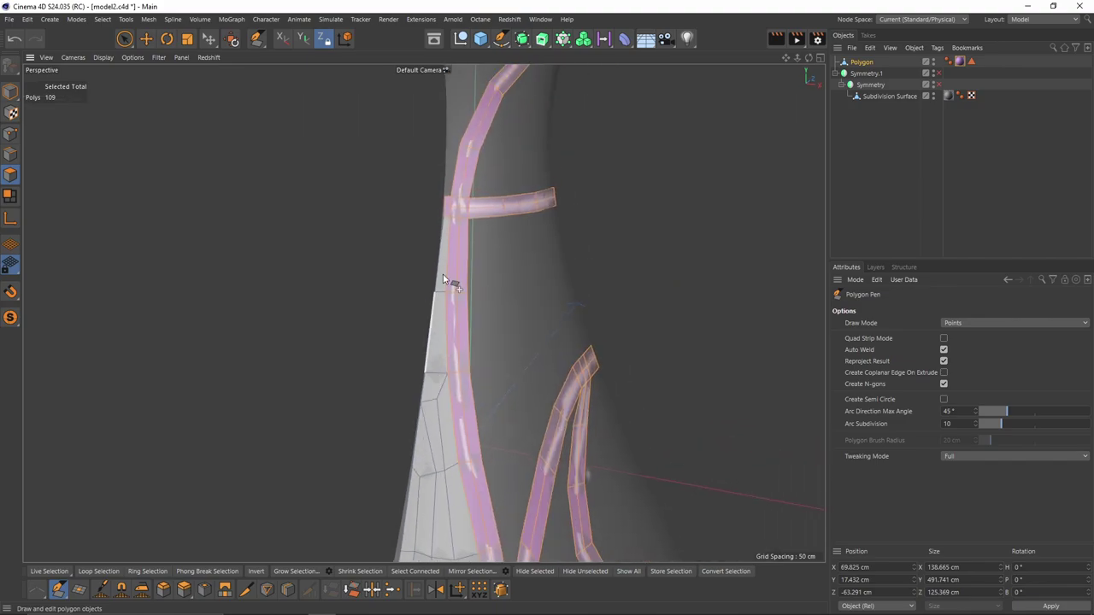
scroll(451, 280, "up", 3)
middle_click_drag(464, 257, 490, 321, "alt")
scroll(490, 323, "down", 3)
scroll(466, 463, "up", 3)
scroll(490, 171, "up", 5)
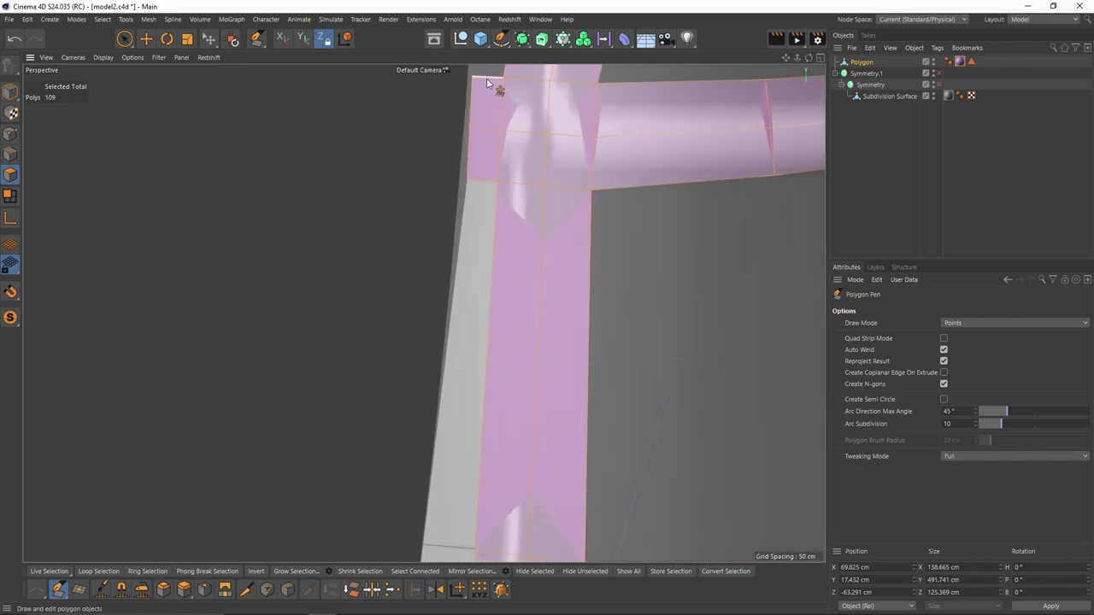
- Add connecting edges across the strips beside the junction of the neck band and the long outline
left_click(486, 78)
scroll(465, 278, "down", 3)
left_click(470, 241)
left_click(479, 383)
left_click(482, 463)
scroll(408, 333, "down", 3)
left_click_drag(407, 330, 462, 248, "alt")
middle_click_drag(463, 249, 427, 425, "alt")
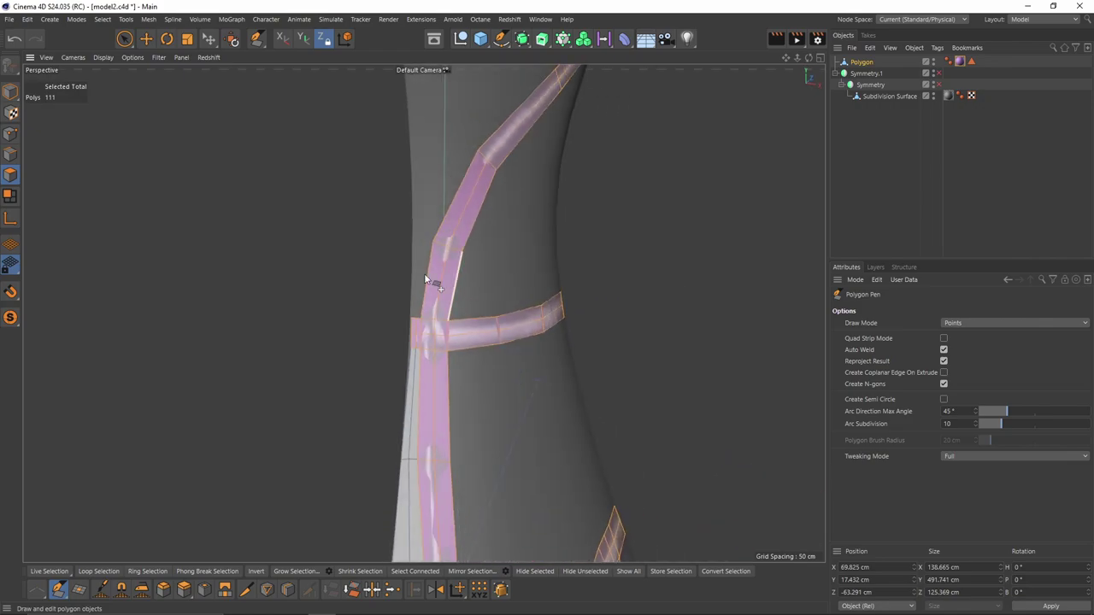
- Extrude polygons upward from the neck band along the outer side of the curved strip and fit their points
scroll(433, 284, "up", 4)
left_click_drag(419, 357, 413, 191, "ctrl")
middle_click_drag(413, 190, 454, 326, "alt")
left_click_drag(458, 329, 518, 218, "ctrl")
left_click_drag(518, 219, 451, 243, "alt")
left_click_drag(448, 144, 505, 141)
left_click_drag(320, 232, 374, 167)
- Extend the polygons above the curved strip to the bottle's rim and adjust their points to the silhouette
left_click_drag(397, 207, 539, 211, "ctrl")
scroll(596, 180, "up", 4)
left_click_drag(451, 262, 458, 179)
left_click_drag(383, 242, 360, 274, "ctrl")
scroll(444, 246, "down", 4)
scroll(375, 272, "up", 3)
left_click(346, 317, "ctrl+shift")
left_click_drag(312, 289, 310, 302)
left_click_drag(282, 305, 276, 299)
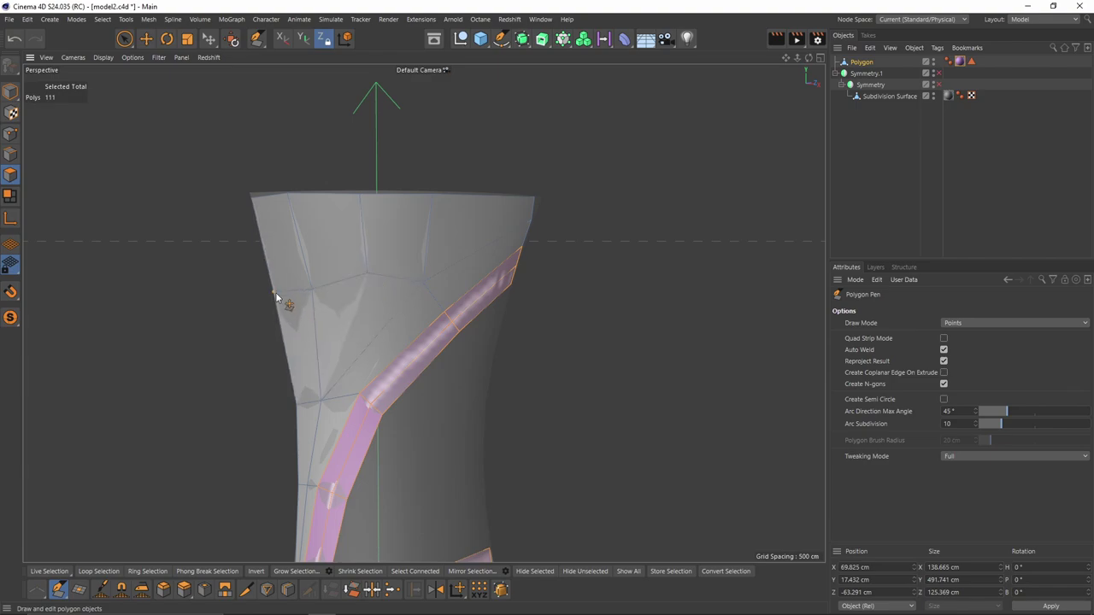
- Fill the opening beneath the rim with a polygon and cut an extra edge across the curved strip
left_click_drag(421, 301, 385, 285, "alt")
scroll(401, 278, "up", 2)
middle_click_drag(433, 297, 444, 253, "alt")
scroll(444, 253, "up", 1)
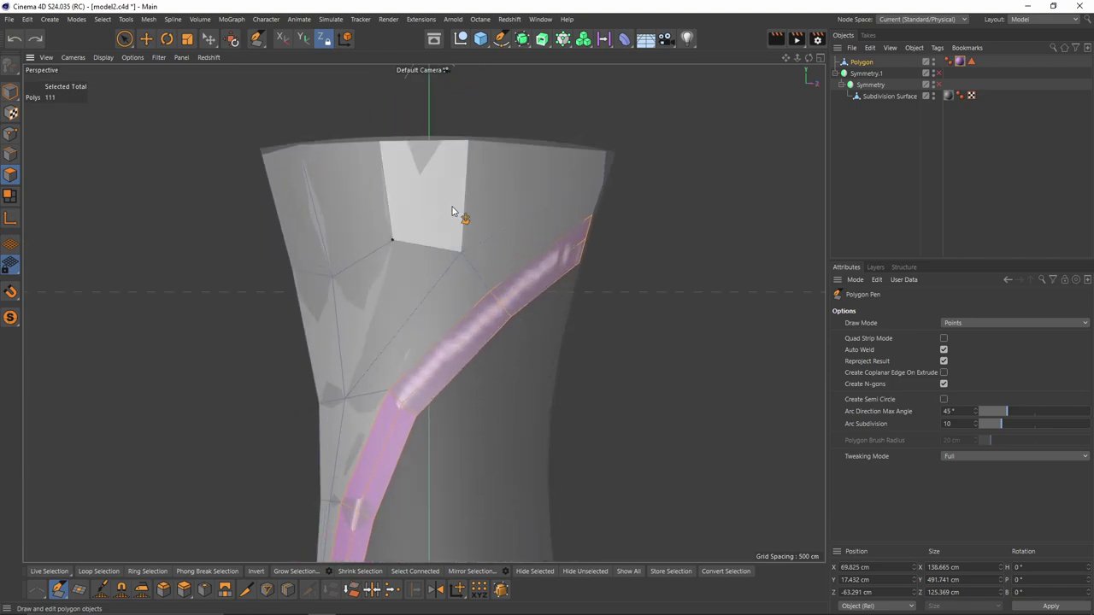
left_click(450, 209, "ctrl")
left_click(468, 359)
left_click(425, 298)
left_click(393, 241)
- Close the remaining area between the rim and the curved strip with polygons and reposition the connecting points
left_click(432, 247, "ctrl")
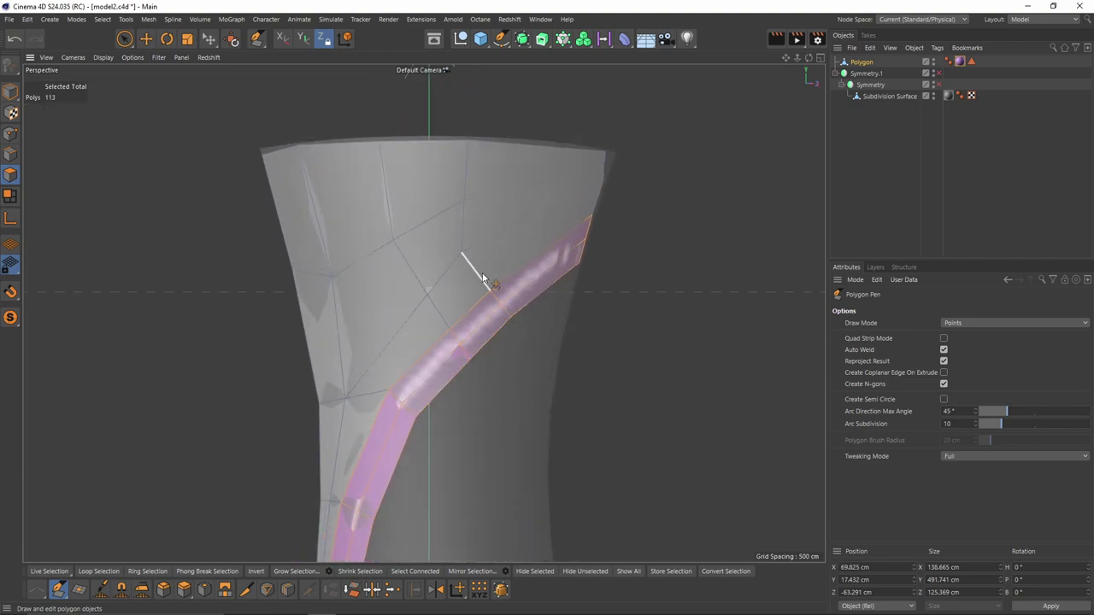
left_click_drag(482, 275, 510, 256)
left_click_drag(511, 293, 527, 311, "alt")
right_click_drag(559, 269, 589, 216, "alt")
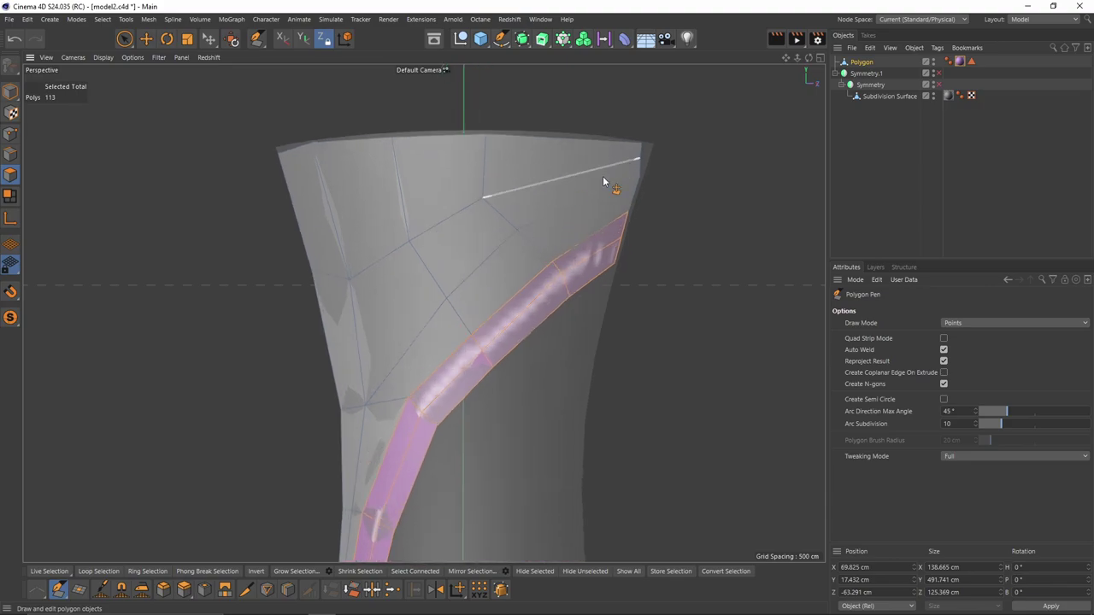
left_click_drag(590, 187, 383, 154, "alt")
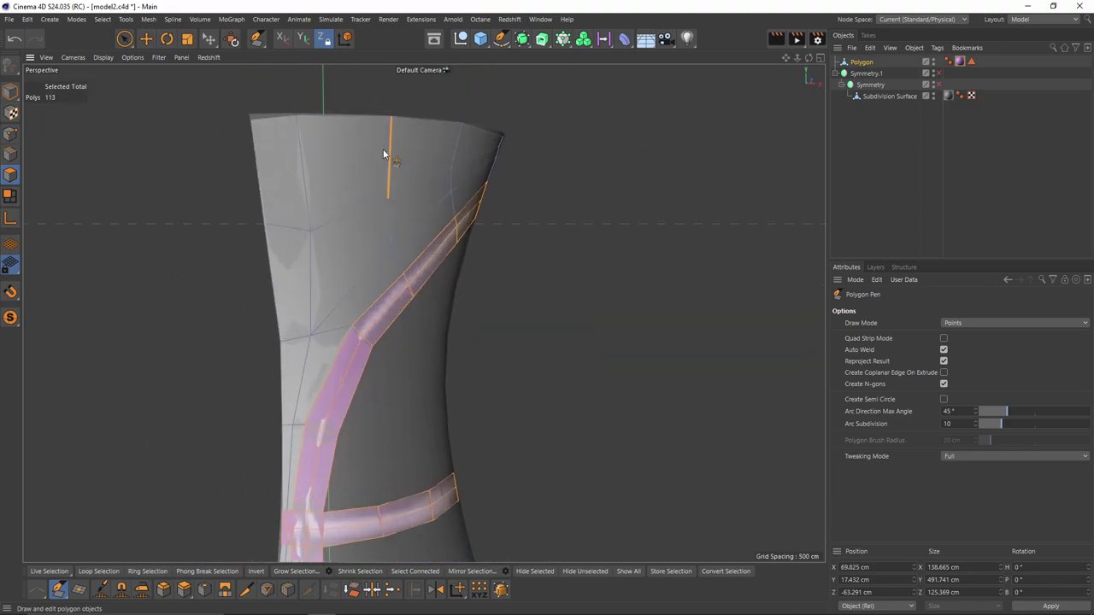
left_click_drag(322, 120, 460, 137, "alt")
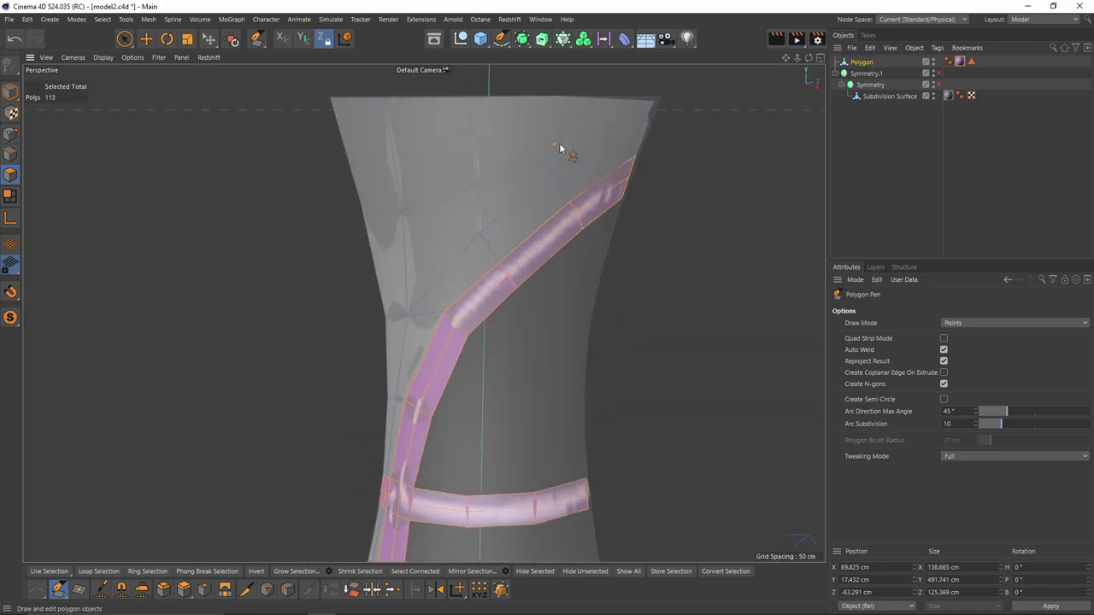
- Extrude a row of polygons from the neck band upward along the inner side of the curved strip
left_click_drag(558, 149, 479, 257, "alt")
left_click_drag(453, 323, 406, 214, "ctrl")
left_click_drag(406, 275, 458, 157, "ctrl")
middle_click_drag(462, 128, 414, 159, "alt")
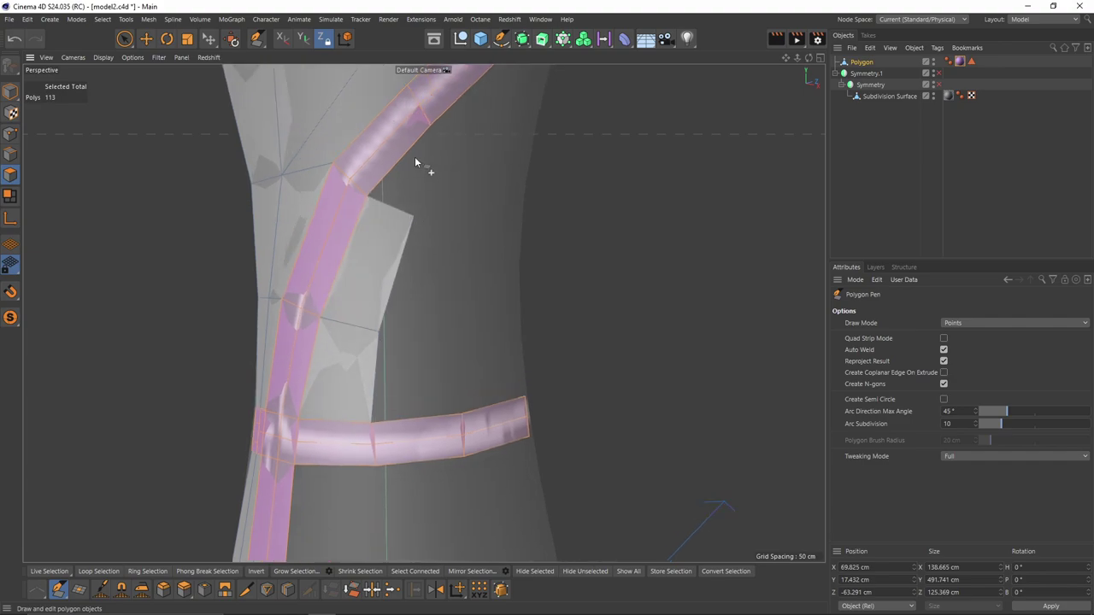
left_click_drag(393, 207, 479, 133, "ctrl")
middle_click_drag(479, 133, 361, 252, "alt")
- Extrude polygons from the neck band up the bottle's side to meet the row under the curved strip
left_click_drag(362, 251, 521, 238, "alt")
right_click_drag(548, 219, 496, 248, "alt")
left_click_drag(496, 248, 508, 224, "alt")
left_click_drag(498, 407, 467, 268, "ctrl")
left_click_drag(518, 169, 511, 224, "ctrl")
left_click_drag(504, 272, 518, 226, "ctrl")
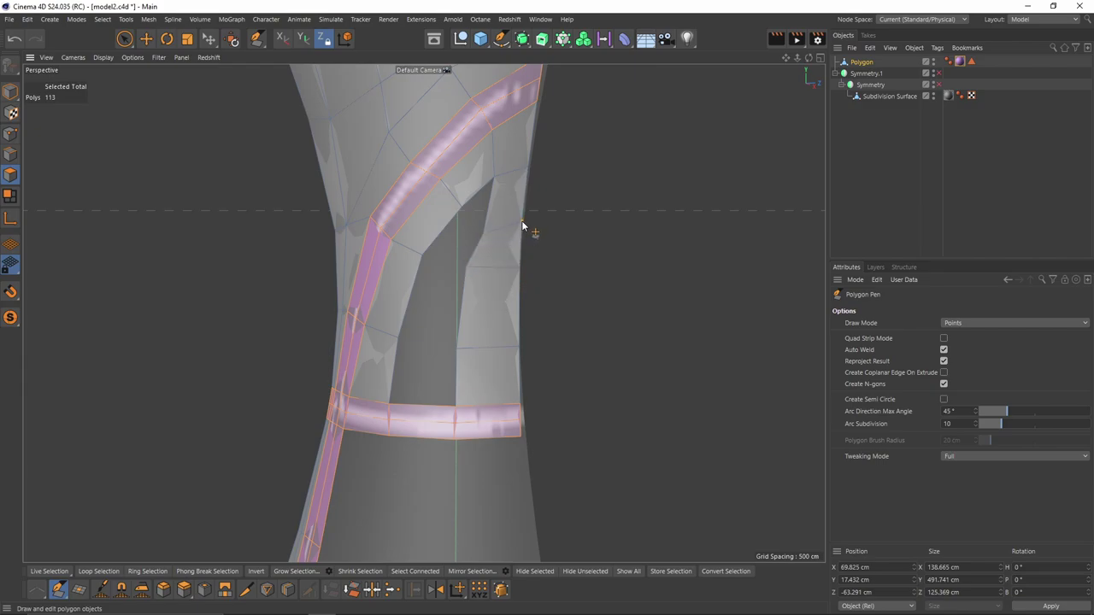
- Adjust the inner point and bridge the gap between the two polygon rows above the neck band
left_click_drag(455, 270, 467, 268)
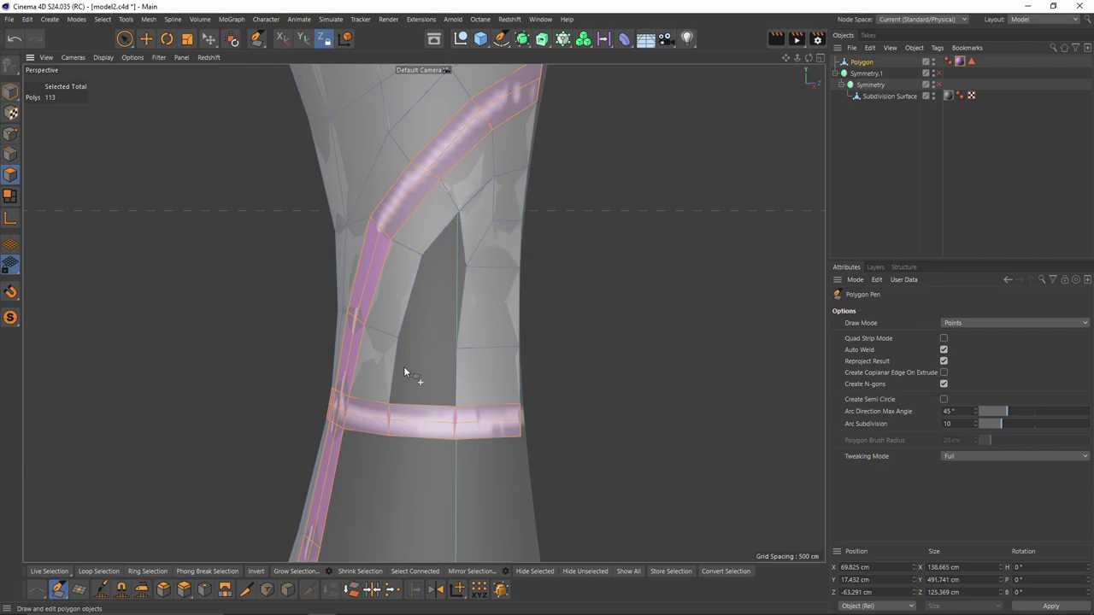
left_click_drag(395, 369, 456, 373, "ctrl")
left_click_drag(411, 298, 467, 307, "ctrl")
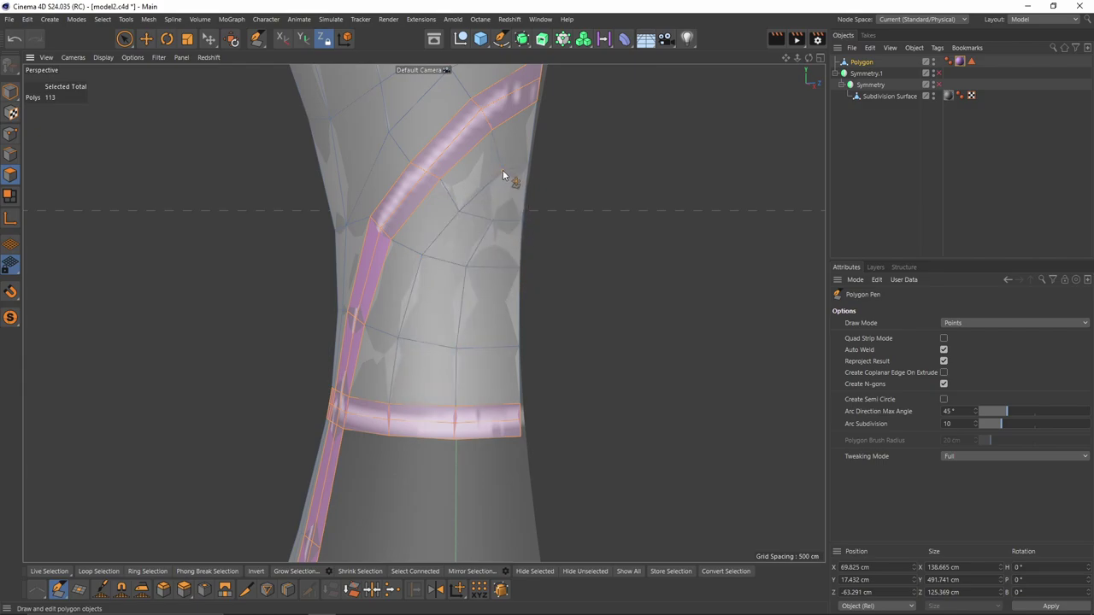
key("ctrl+z")
- Extrude a polygon strip from below the neck band down the bottle's side to the arched outline
right_click_drag(508, 155, 442, 189, "alt")
middle_click_drag(443, 189, 491, 229, "alt")
left_click_drag(491, 230, 356, 287, "alt")
left_click_drag(508, 146, 515, 206, "ctrl")
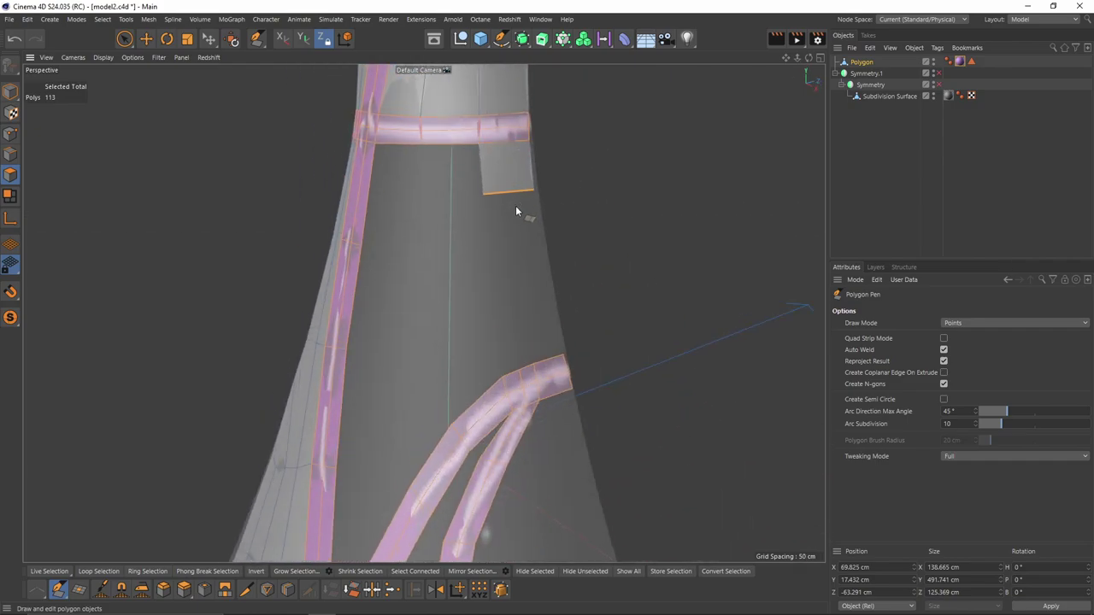
left_click_drag(531, 305, 552, 359, "ctrl")
left_click_drag(500, 305, 509, 299)
right_click_drag(525, 317, 533, 359, "alt")
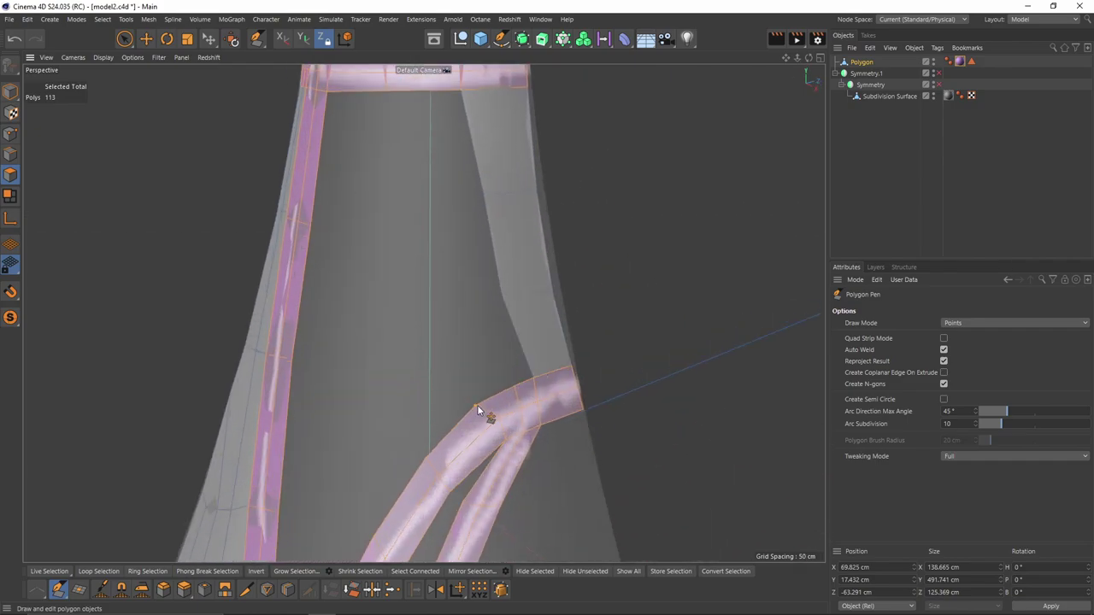
- Reposition the upper edge points of the arched outline strip to space its segments more evenly
left_click_drag(513, 387, 496, 396)
middle_click_drag(491, 418, 512, 334, "alt")
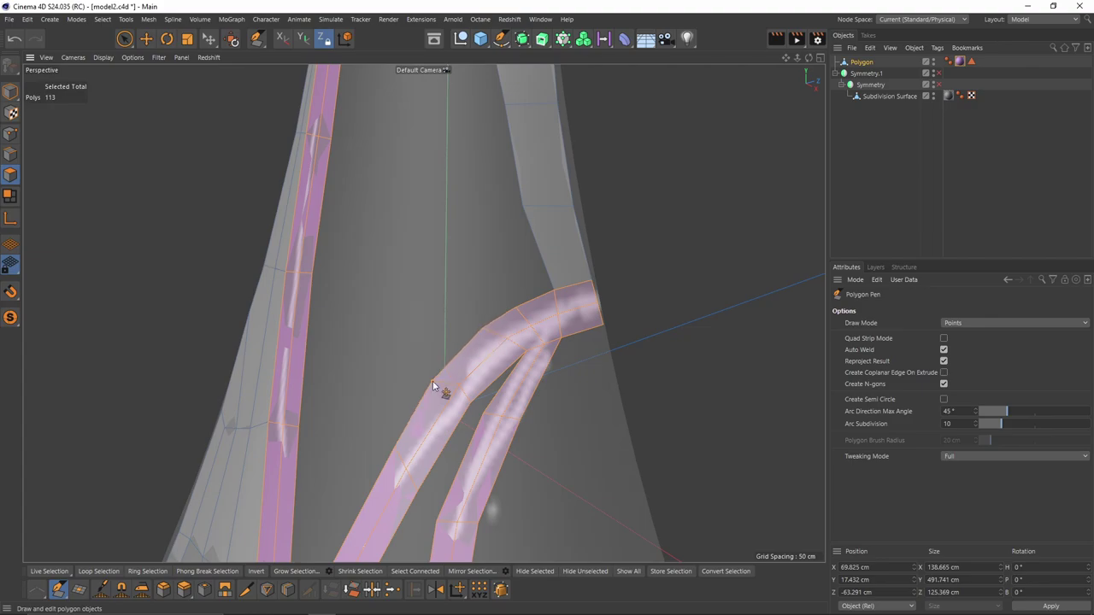
left_click_drag(433, 381, 440, 385)
- Extrude a row of polygons along the upper side of the arched outline down toward the V junction
left_click_drag(503, 264, 470, 285, "ctrl")
left_click_drag(475, 273, 525, 202, "alt")
left_click_drag(524, 215, 525, 243, "ctrl")
left_click_drag(517, 258, 431, 394, "ctrl")
middle_click_drag(429, 391, 502, 259, "alt")
scroll(502, 259, "up", 3)
- Fill the V between the long outline and the arched outline with polygons and adjust the middle points
left_click_drag(474, 219, 502, 198, "ctrl")
left_click_drag(492, 93, 506, 111)
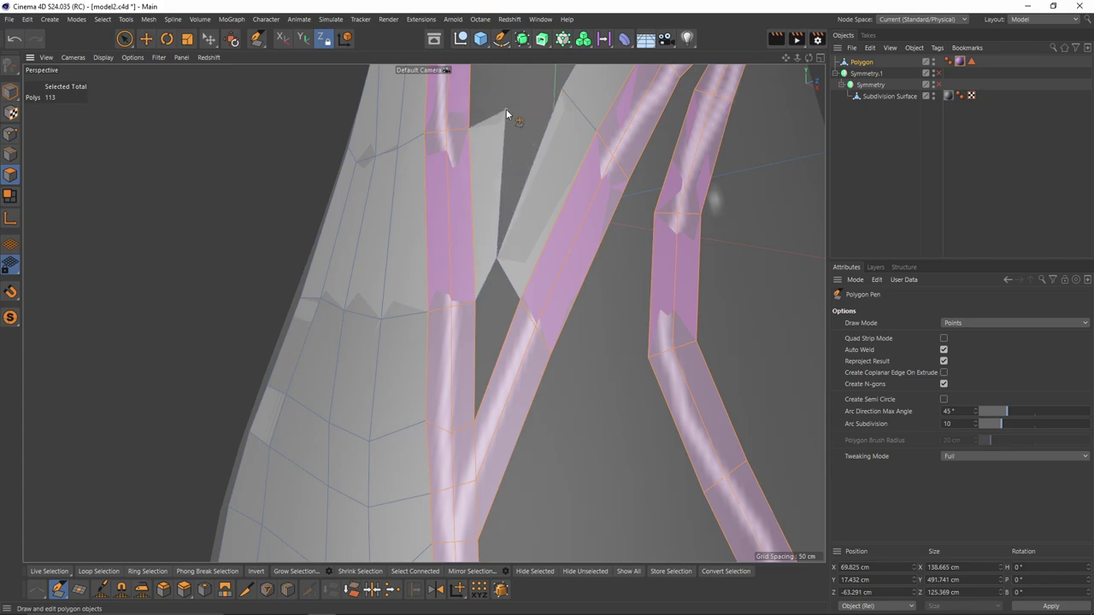
left_click_drag(501, 178, 524, 190, "ctrl")
left_click_drag(495, 260, 491, 280)
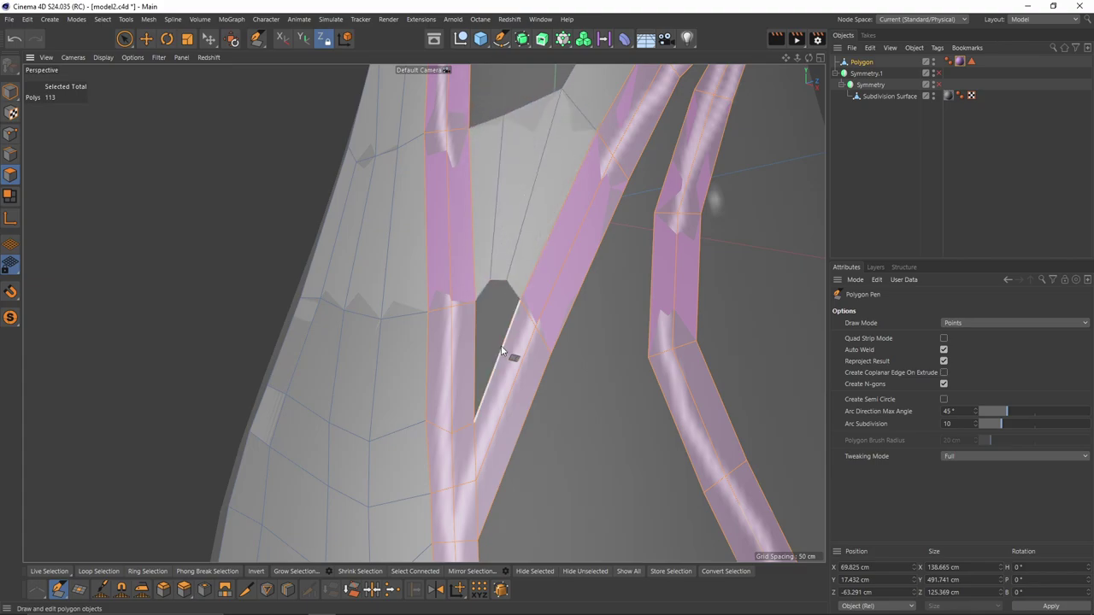
left_click_drag(503, 349, 477, 346, "ctrl")
left_click_drag(500, 285, 507, 233)
- Extrude polygon rows from the V fill up along the long outline to the neck band
scroll(526, 110, "down", 3)
middle_click_drag(526, 111, 528, 313, "alt")
left_click_drag(528, 314, 532, 229, "ctrl")
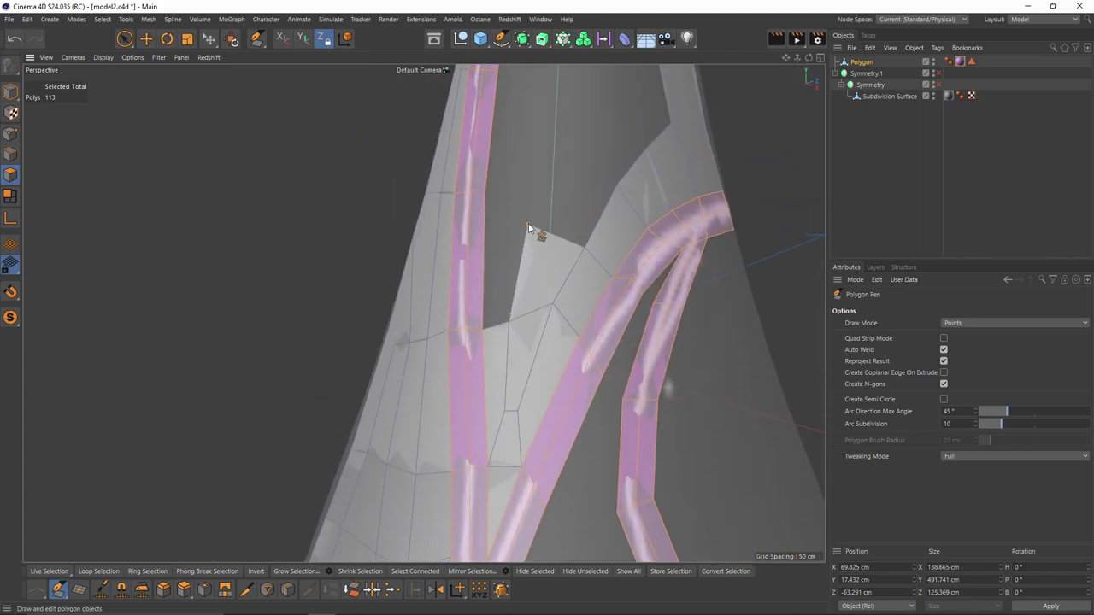
left_click_drag(517, 272, 485, 259, "ctrl")
middle_click_drag(593, 186, 557, 282, "alt")
scroll(557, 282, "down", 2)
left_click_drag(472, 224, 501, 237, "ctrl")
middle_click_drag(514, 222, 505, 298, "alt")
left_click_drag(482, 262, 510, 157, "ctrl")
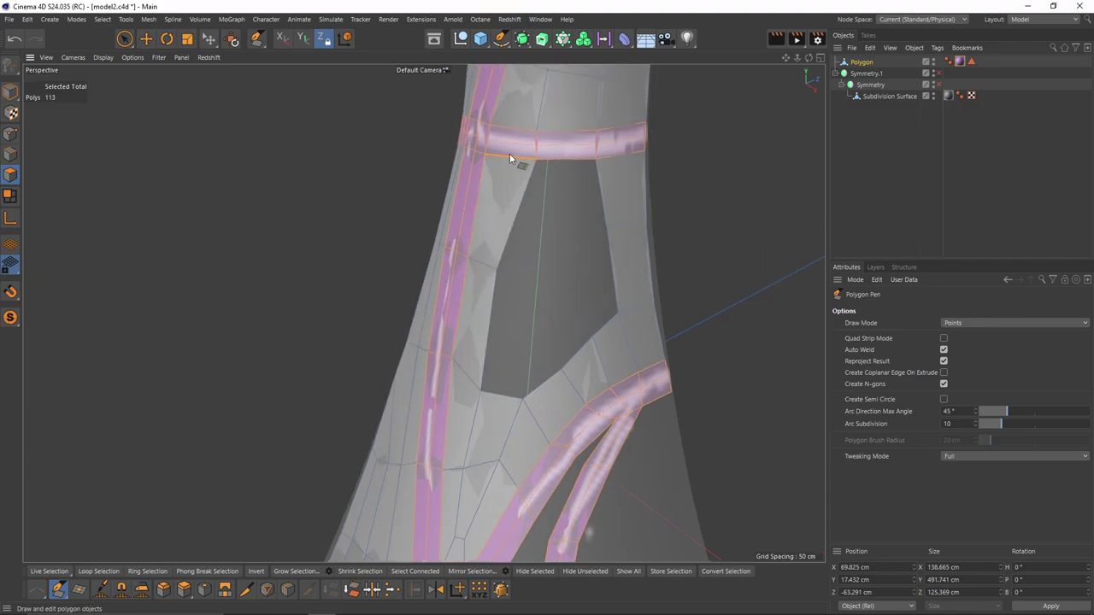
- Bridge the upper part of the gap below the neck band with polygons and adjust the corner points
left_click_drag(518, 212, 574, 214, "ctrl")
left_click_drag(556, 265, 610, 237)
left_click_drag(498, 269, 518, 258)
scroll(520, 254, "down", 2)
left_click_drag(520, 255, 496, 217, "alt")
scroll(496, 217, "up", 1)
left_click_drag(494, 219, 477, 226)
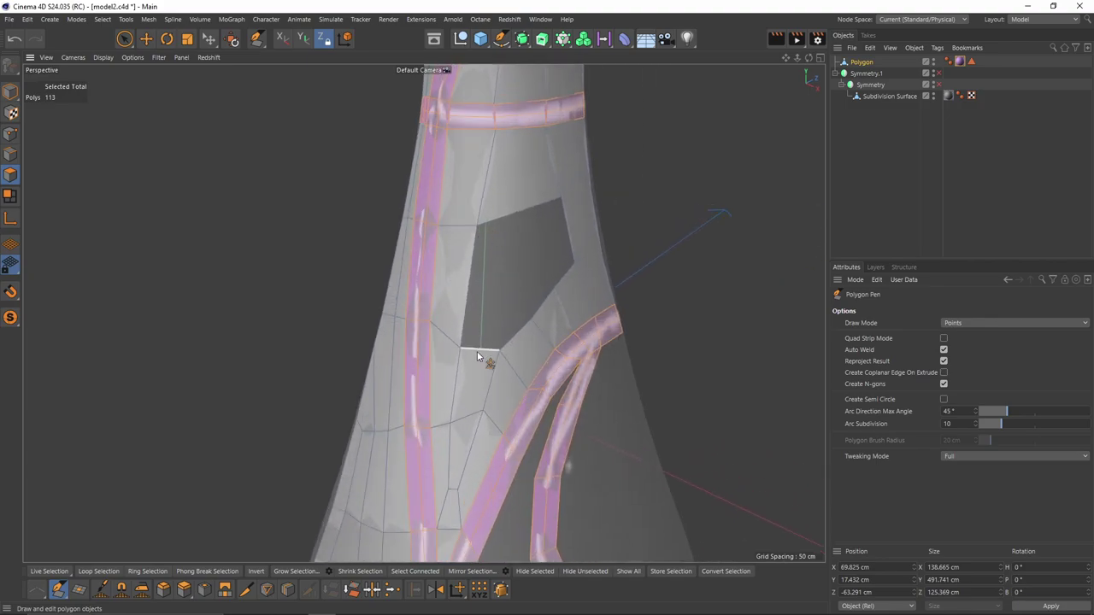
- Extrude another row of polygons along the lower edge of the gap above the arched outline
left_click_drag(565, 274, 549, 242, "ctrl")
left_click_drag(545, 306, 529, 287, "ctrl")
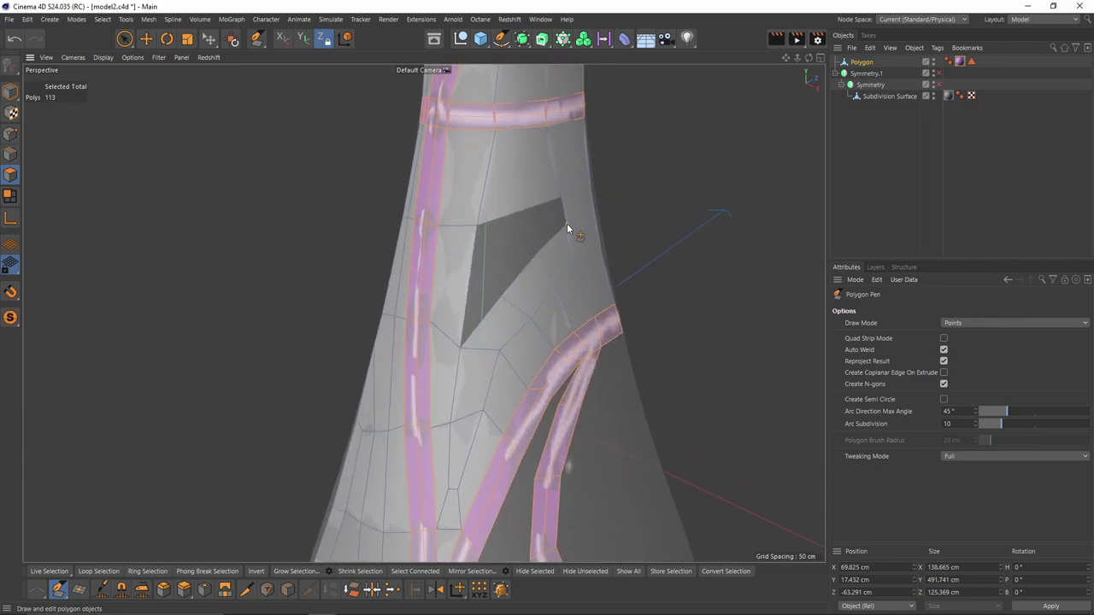
- Add a loop cut beside the remaining gap below the neck band and return to the Polygon Pen
left_click_drag(578, 197, 584, 266, "alt")
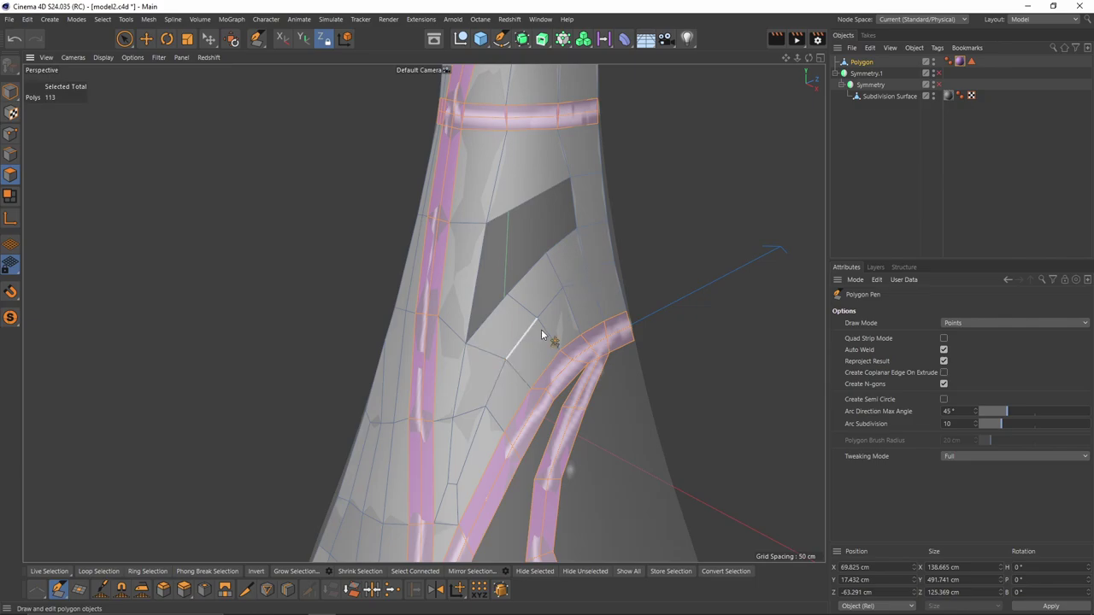
left_click_drag(542, 334, 459, 250, "alt")
scroll(481, 301, "up", 1)
key("k")
key("l")
left_click(459, 288)
key("m")
key("e")
- Extrude a polygon strip along the inner side of the long outline, from the lower body past the V junction
left_click_drag(374, 334, 447, 265, "alt")
left_click_drag(442, 319, 313, 315, "alt")
scroll(313, 315, "up", 3)
left_click_drag(288, 394, 323, 336, "ctrl")
left_click_drag(301, 346, 308, 182, "ctrl")
left_click_drag(314, 125, 341, 125, "ctrl")
middle_click_drag(341, 125, 329, 218, "alt")
scroll(328, 219, "up", 2)
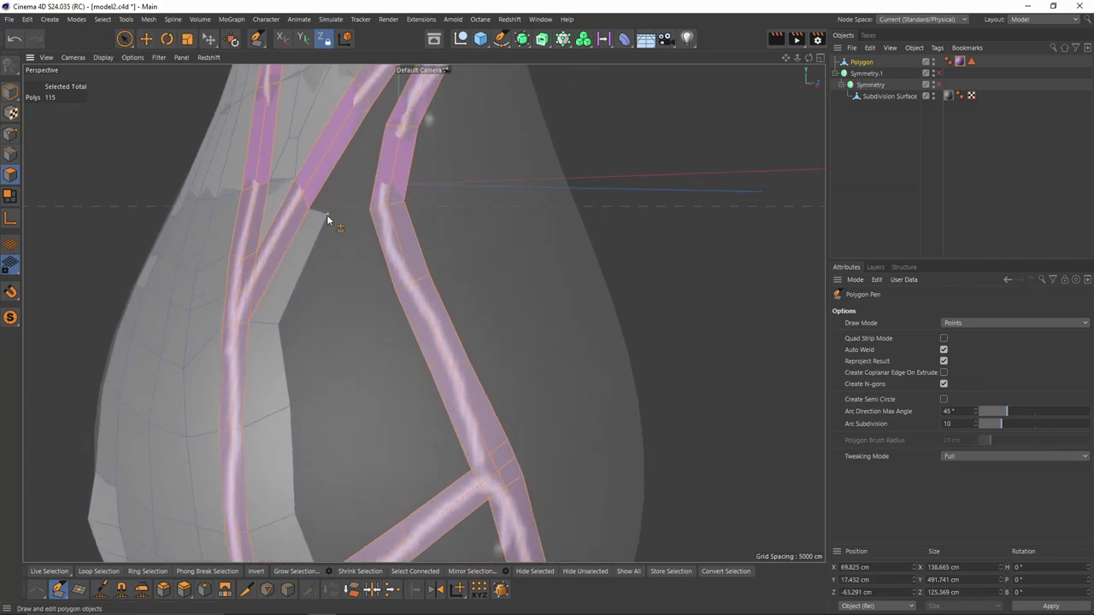
- Fill the narrow gap between the two arched outlines with polygons just below their fork
scroll(388, 193, "up", 4)
middle_click_drag(379, 117, 388, 264, "alt")
scroll(376, 267, "up", 3)
left_click_drag(310, 299, 309, 318, "ctrl")
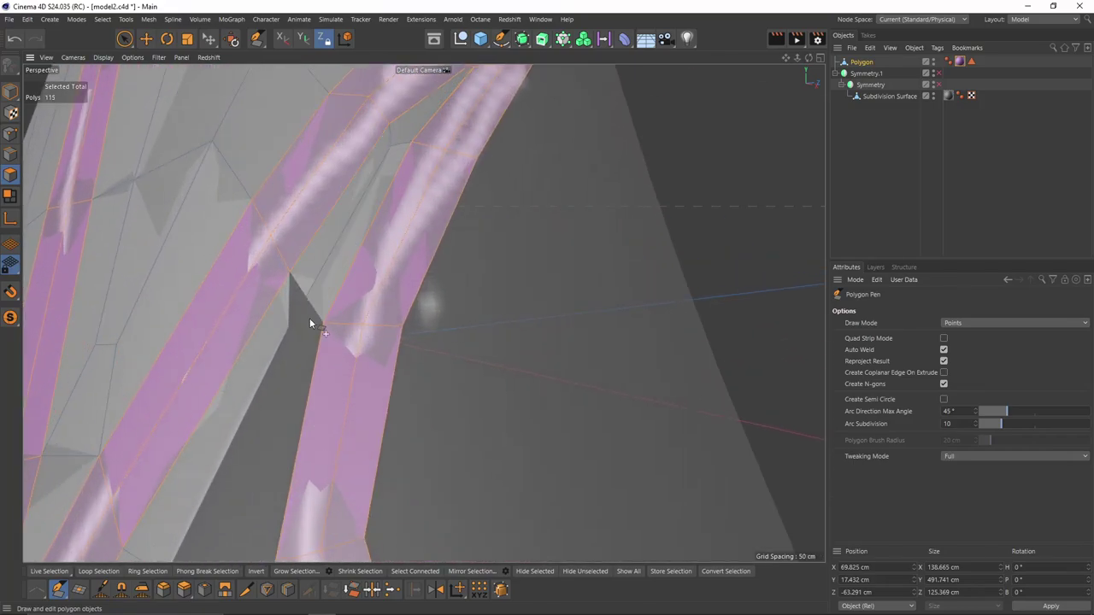
scroll(295, 338, "down", 3)
middle_click_drag(294, 337, 289, 234, "alt")
- Extrude polygons down the inner side of the second outline and fit their points to the surface
left_click_drag(315, 317, 259, 380, "ctrl")
scroll(346, 448, "down", 2)
left_click_drag(336, 448, 310, 464, "ctrl")
scroll(310, 464, "down", 1)
middle_click_drag(309, 463, 312, 214, "alt")
left_click_drag(326, 214, 314, 316, "ctrl")
left_click_drag(309, 222, 290, 228)
left_click_drag(342, 303, 384, 414, "ctrl")
left_click_drag(235, 424, 243, 421)
- Bridge the polygon rows across the enclosed panel between the long outline and the second outline
left_click_drag(251, 462, 235, 370, "ctrl")
left_click_drag(297, 255, 218, 277, "ctrl")
scroll(248, 282, "up", 3)
middle_click_drag(248, 282, 256, 342, "alt")
left_click_drag(205, 382, 311, 363, "ctrl")
middle_click_drag(287, 199, 301, 278, "alt")
left_click_drag(309, 359, 269, 342, "ctrl")
- Move a point on the second outline and cut additional edges across its strip to match the panel's rows
middle_click_drag(308, 292, 371, 212, "alt")
scroll(371, 230, "down", 3)
left_click_drag(351, 251, 364, 243)
left_click(363, 244)
left_click(417, 221)
scroll(417, 222, "up", 4)
middle_click_drag(417, 222, 411, 321, "alt")
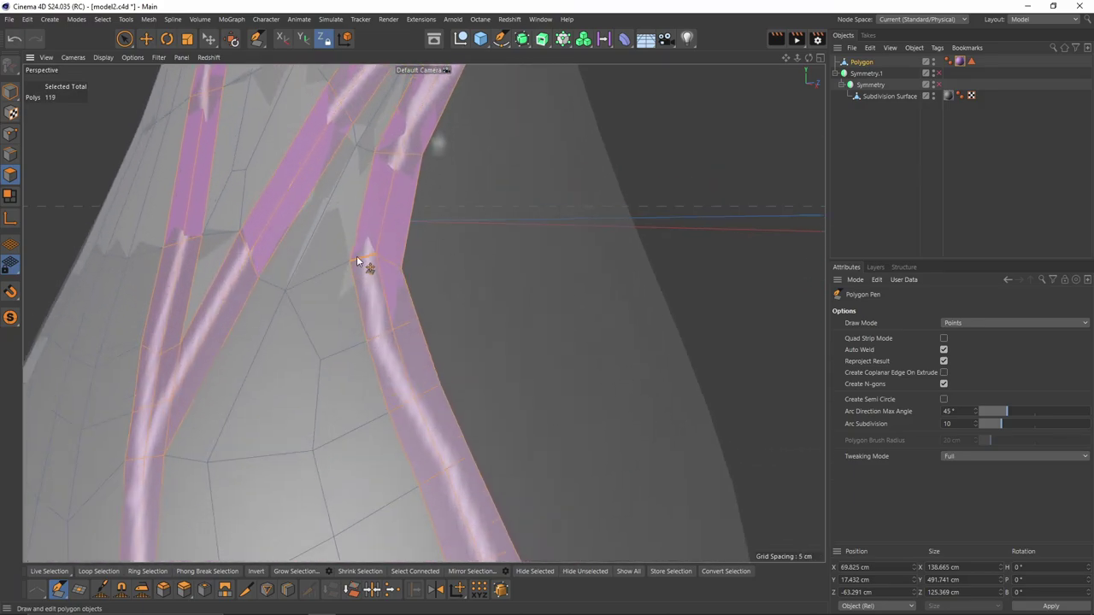
- Adjust the edge points along the second outline strip to even out its segments
left_click_drag(356, 257, 359, 247)
left_click_drag(401, 267, 407, 241)
scroll(373, 243, "down", 3)
scroll(384, 290, "up", 2)
left_click_drag(350, 320, 343, 324)
left_click_drag(385, 303, 352, 309)
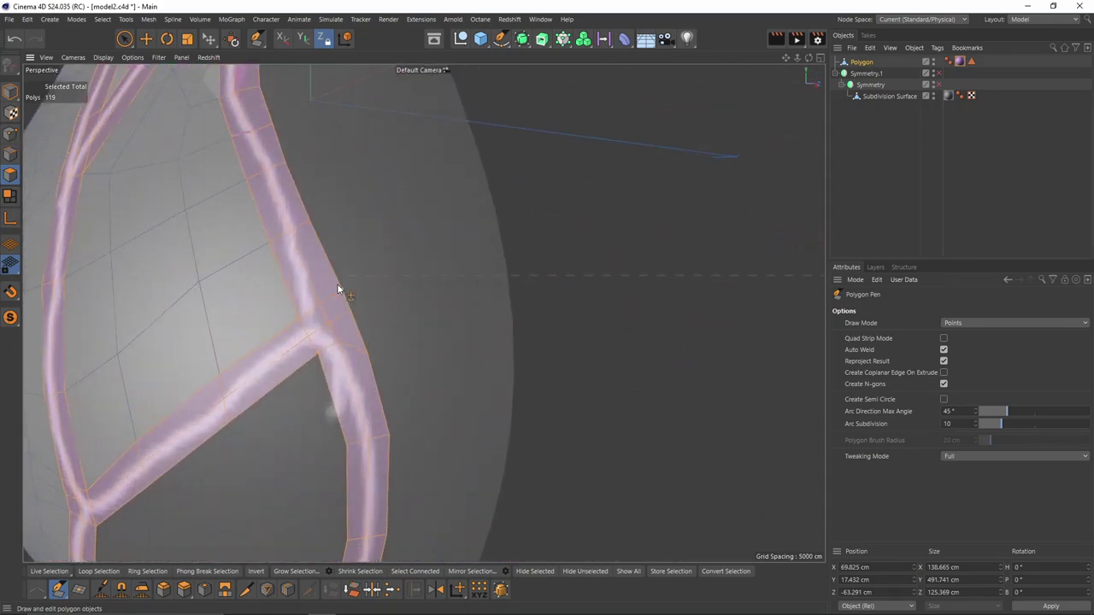
- Extrude a polygon strip along the outer side of the second outline, continuing down past the diagonal branch junction
left_click_drag(301, 194, 359, 187, "ctrl")
left_click_drag(324, 247, 376, 240, "ctrl")
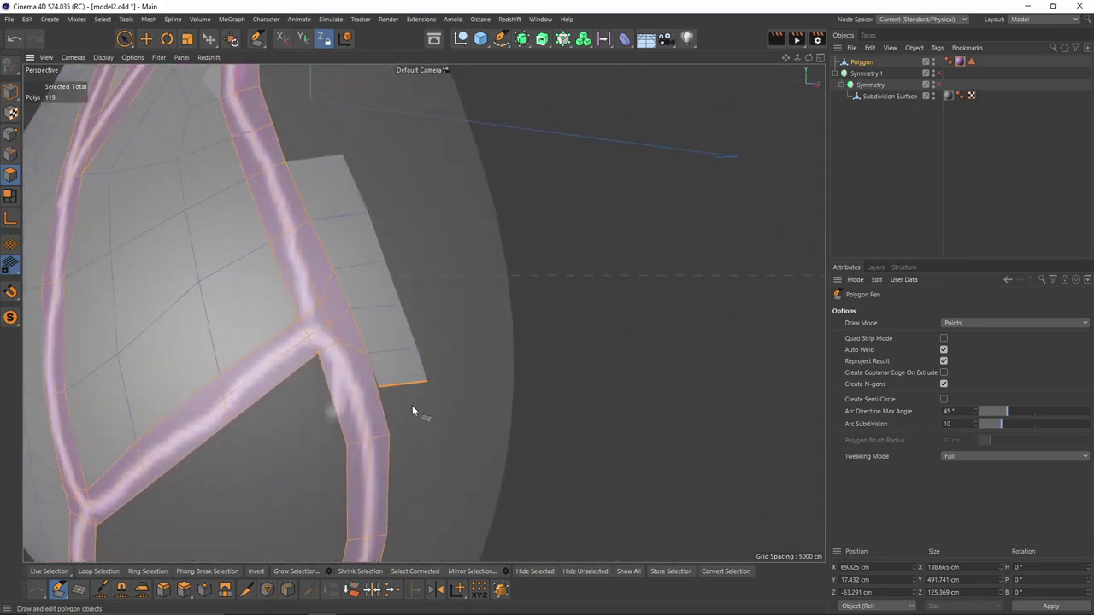
middle_click_drag(412, 405, 412, 282, "alt")
left_click_drag(405, 261, 412, 394, "ctrl")
middle_click_drag(412, 394, 402, 265, "alt")
left_click_drag(402, 253, 372, 431, "ctrl")
middle_click_drag(372, 444, 377, 396, "alt")
right_click_drag(377, 396, 355, 288, "alt")
- Extend the outer strip upward to the underside of the arch and fill the area there with polygons
left_click_drag(262, 280, 302, 322, "ctrl")
left_click_drag(291, 262, 295, 173, "ctrl")
middle_click_drag(303, 152, 311, 177, "alt")
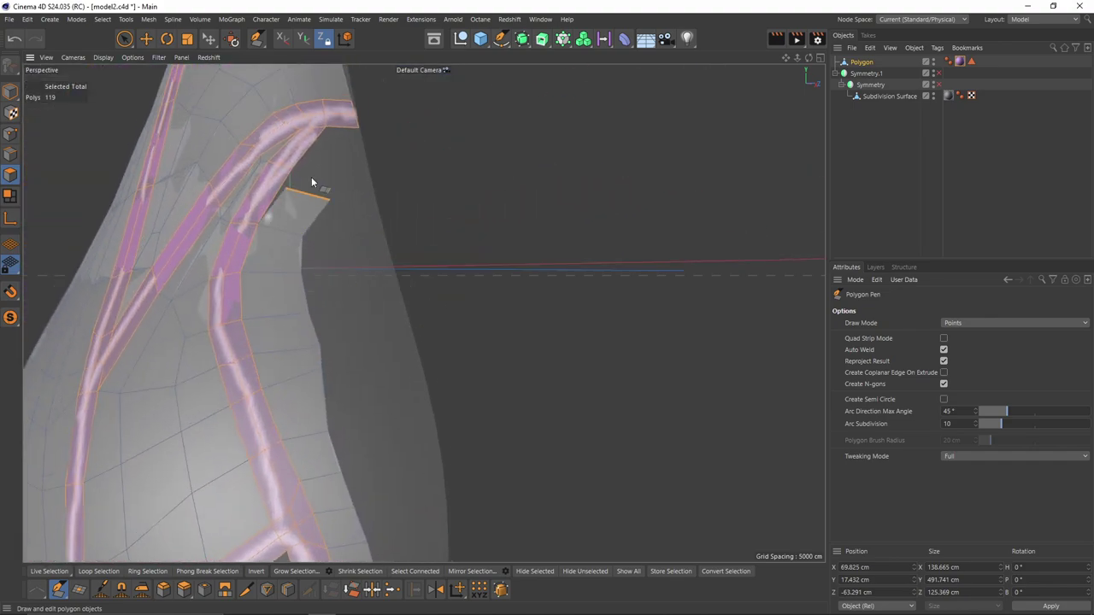
left_click_drag(314, 167, 301, 157, "ctrl")
left_click_drag(353, 186, 366, 252, "ctrl")
left_click_drag(344, 214, 309, 214, "ctrl")
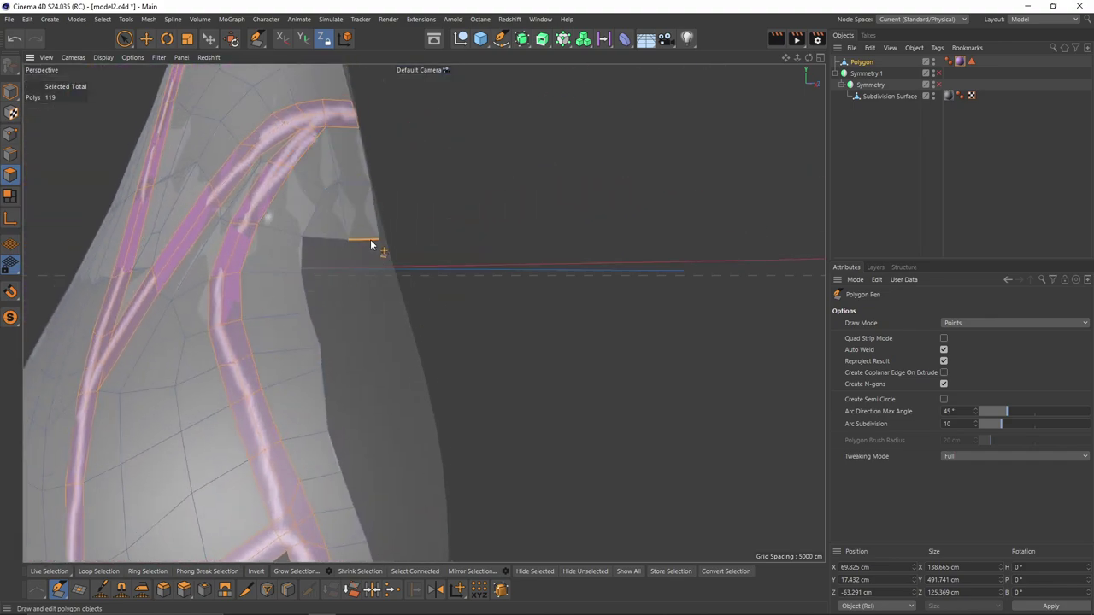
- Extend the polygons beneath the arch downward, filling between the second outline's outer strip and the bottle's seam
left_click_drag(370, 239, 386, 317, "ctrl")
left_click_drag(364, 297, 294, 292, "ctrl")
left_click_drag(303, 255, 356, 259, "ctrl")
left_click_drag(357, 273, 376, 310, "alt")
middle_click_drag(376, 310, 377, 251, "alt")
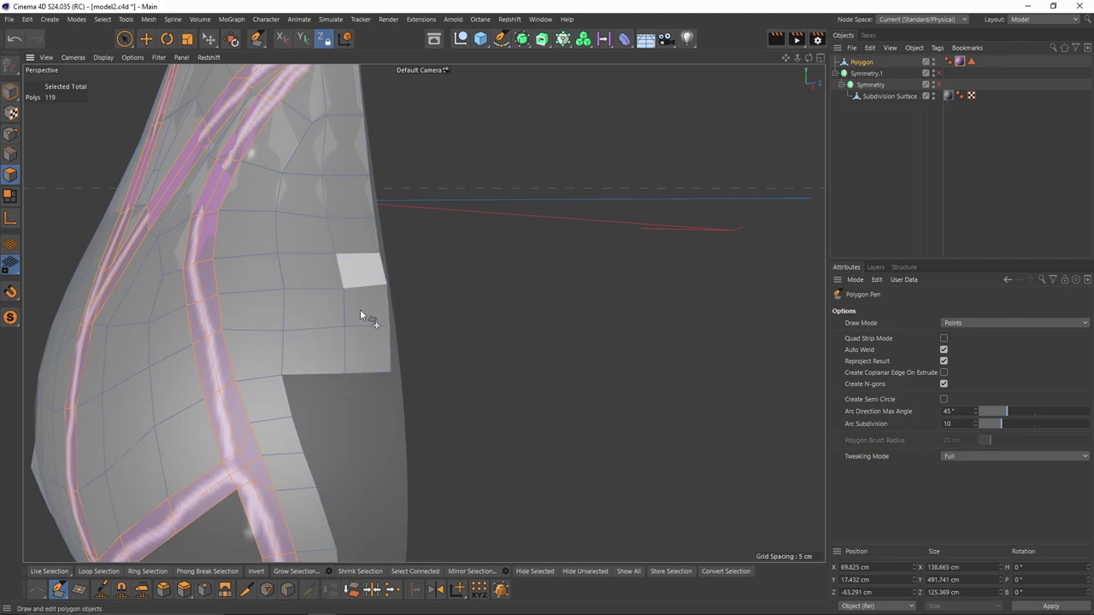
- Continue the quad columns between the outer strip and the bottle's seam past the diagonal branch junction toward the base
middle_click_drag(363, 340, 356, 246, "alt")
left_click_drag(361, 278, 368, 325, "ctrl")
left_click_drag(350, 367, 302, 372, "ctrl")
left_click_drag(347, 331, 309, 279, "ctrl")
middle_click_drag(352, 332, 337, 190, "alt")
left_click_drag(357, 244, 309, 257, "ctrl")
left_click_drag(332, 244, 331, 350, "ctrl")
left_click_drag(305, 309, 315, 431, "ctrl")
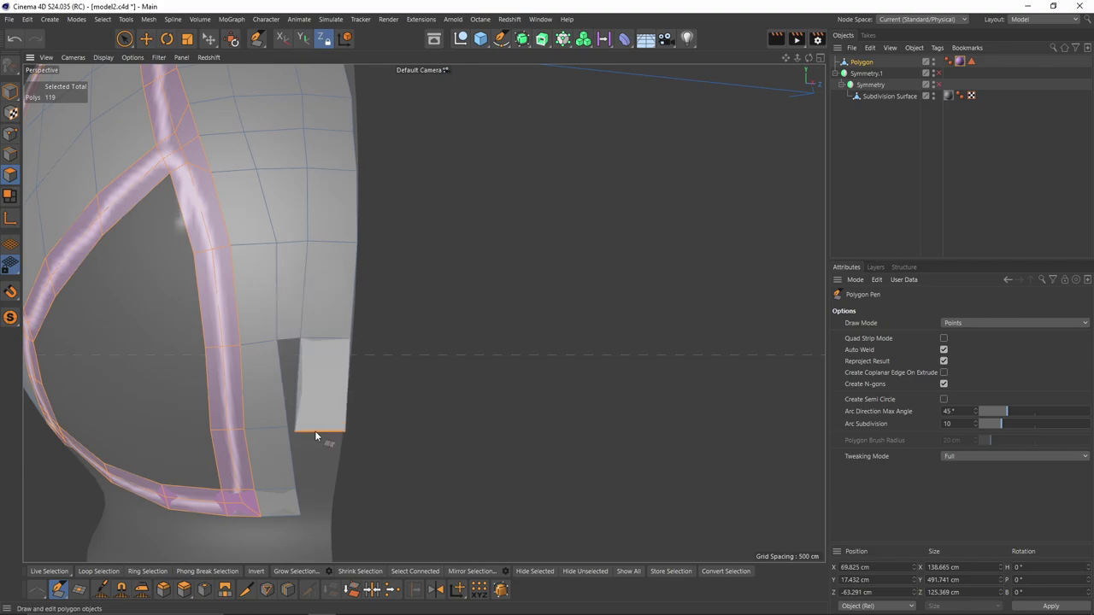
- Complete the quad columns down to the base beside the second outline's lower corner and adjust their bottom edge
left_click_drag(299, 389, 279, 389, "ctrl")
middle_click_drag(343, 424, 334, 359, "alt")
scroll(294, 391, "up", 3)
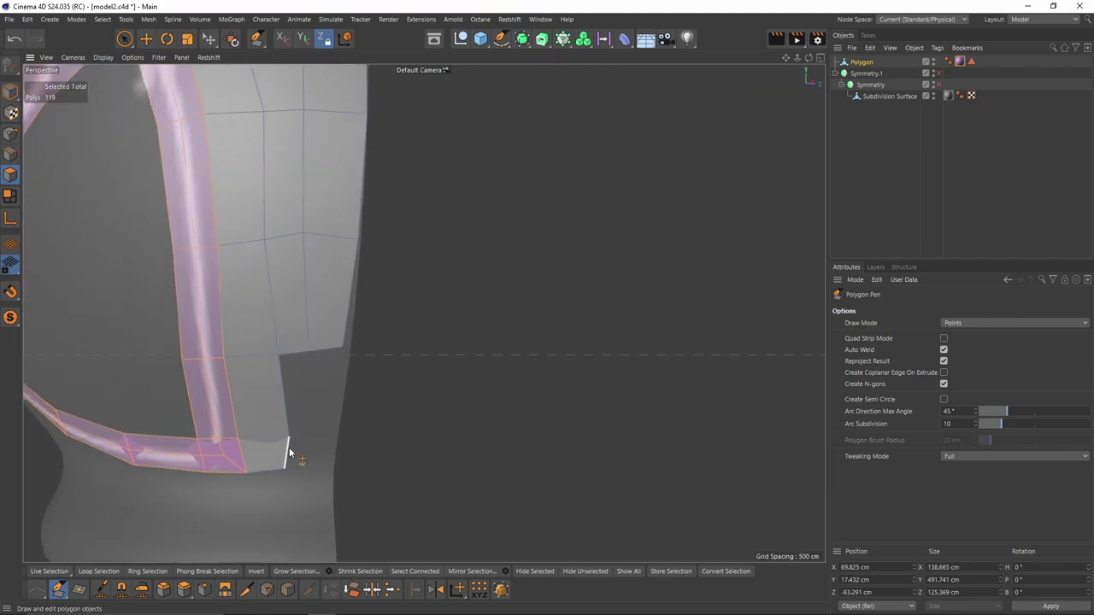
left_click_drag(284, 400, 306, 393, "ctrl")
left_click_drag(306, 393, 348, 383, "ctrl")
scroll(279, 434, "up", 3)
left_click_drag(277, 435, 267, 483)
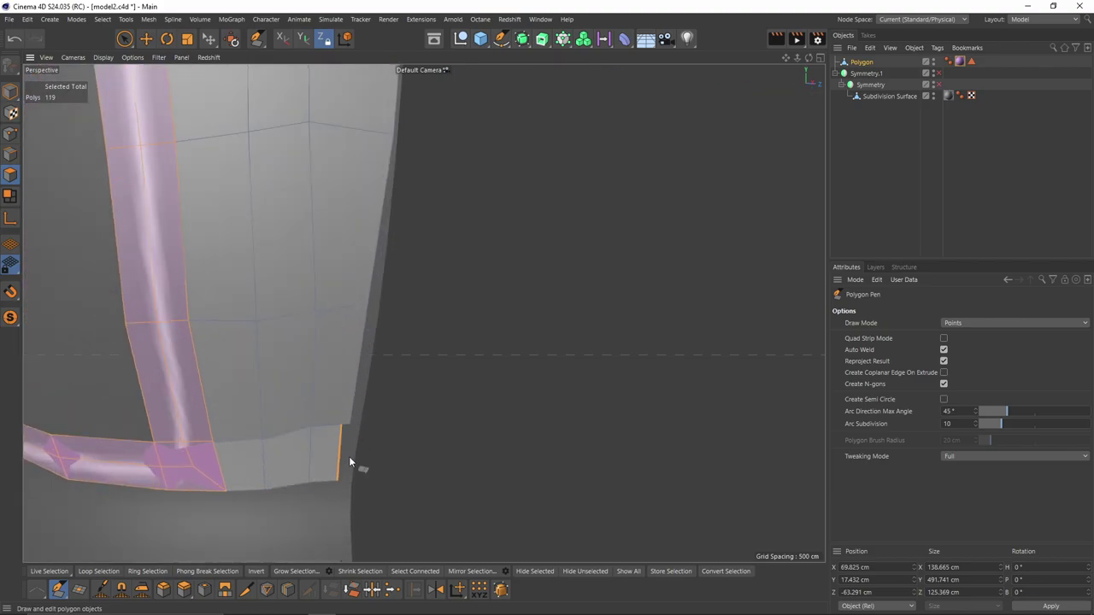
- Extrude polygons below the lower outline's short side branch, from the opposite seam to the junction
scroll(349, 462, "down", 5)
left_click_drag(348, 461, 478, 363, "alt")
scroll(295, 346, "up", 3)
left_click_drag(297, 335, 133, 361, "ctrl")
scroll(288, 378, "down", 2)
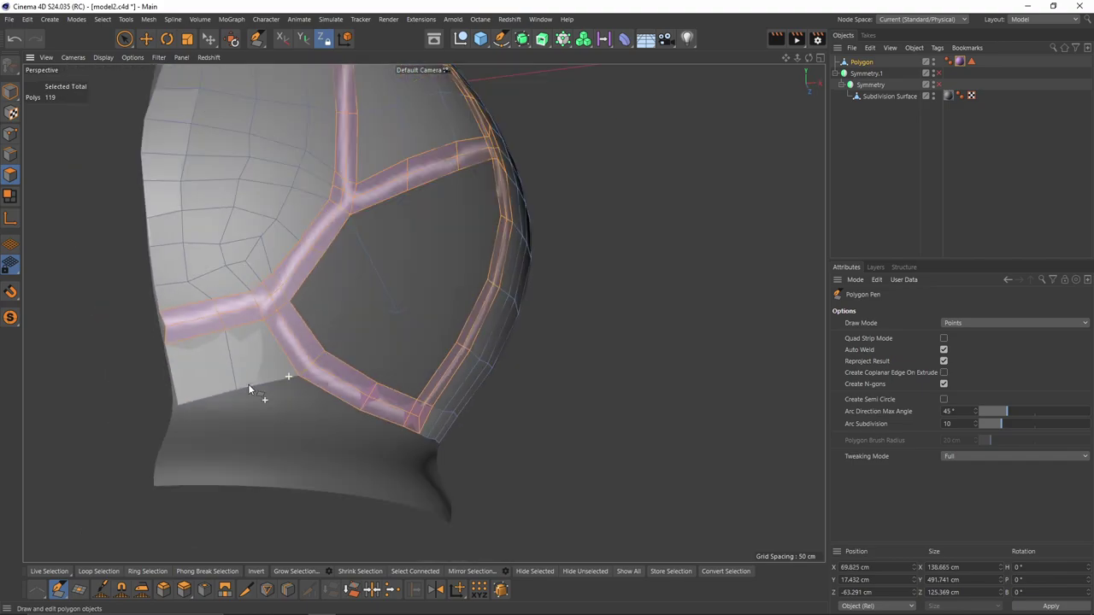
- Fill the band between the lower outline and the bottle's base with quads, joining it to the outer strip
left_click_drag(249, 387, 276, 432, "alt")
left_click_drag(359, 443, 286, 441, "alt")
scroll(357, 443, "up", 3)
left_click_drag(358, 434, 475, 470, "ctrl")
scroll(506, 430, "down", 5)
scroll(475, 470, "up", 5)
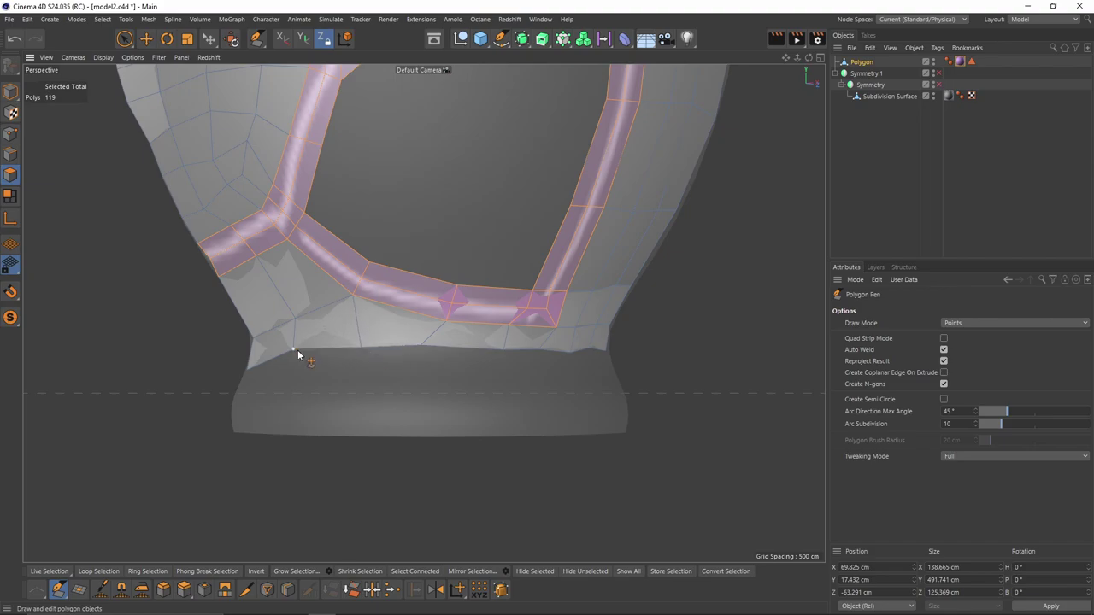
- Adjust a point on the base band and flatten its bottom edge loop to zero height along Y
left_click_drag(297, 349, 316, 368, "alt")
left_click_drag(252, 321, 245, 318)
left_click(10, 155)
key("t")
double_click(407, 346)
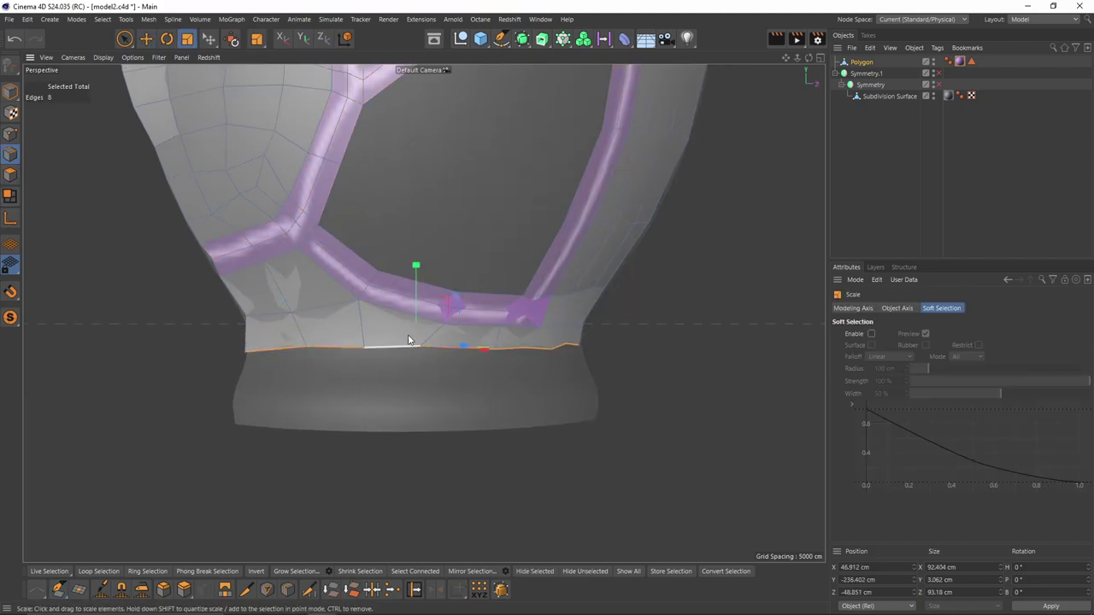
left_click_drag(415, 265, 429, 346)
- Extrude a polygon strip along the inner side of the diagonal branch in the lower panel, up to the panel's top corner
key("e")
scroll(429, 346, "down", 4)
middle_click_drag(489, 249, 481, 411, "alt")
key("m")
key("e")
scroll(410, 504, "up", 5)
left_click_drag(329, 425, 444, 236, "ctrl")
middle_click_drag(479, 259, 361, 282, "alt")
left_click_drag(316, 262, 483, 152, "ctrl")
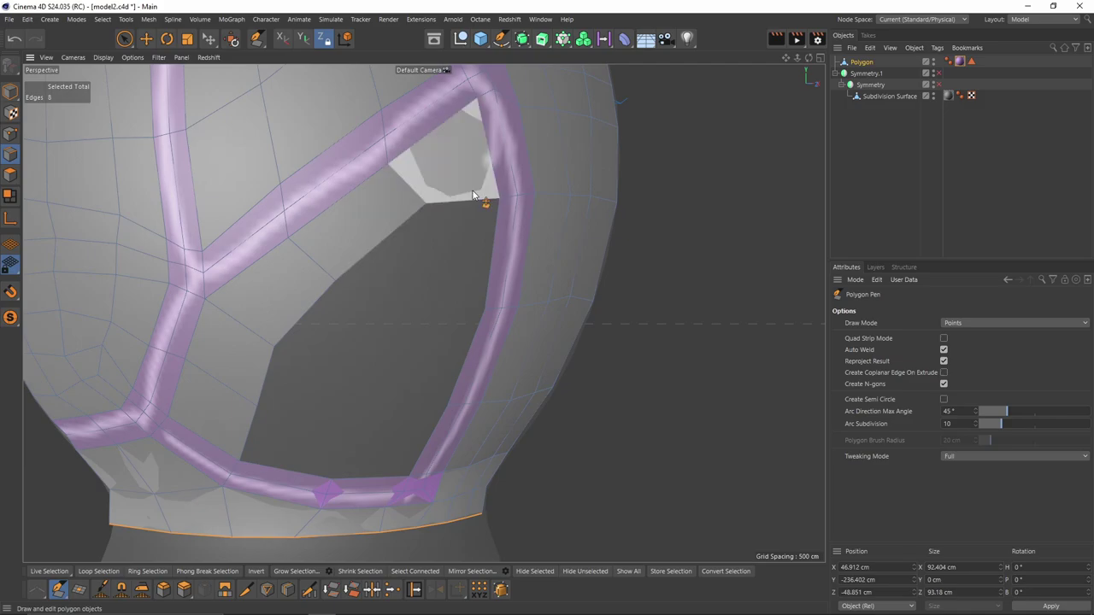
- Fill the rest of the lower panel with quads and adjust its inner points to even out the rows
left_click_drag(470, 202, 451, 312, "ctrl")
left_click_drag(444, 314, 381, 444, "ctrl")
left_click_drag(352, 402, 252, 373, "ctrl")
left_click_drag(280, 314, 402, 323, "ctrl")
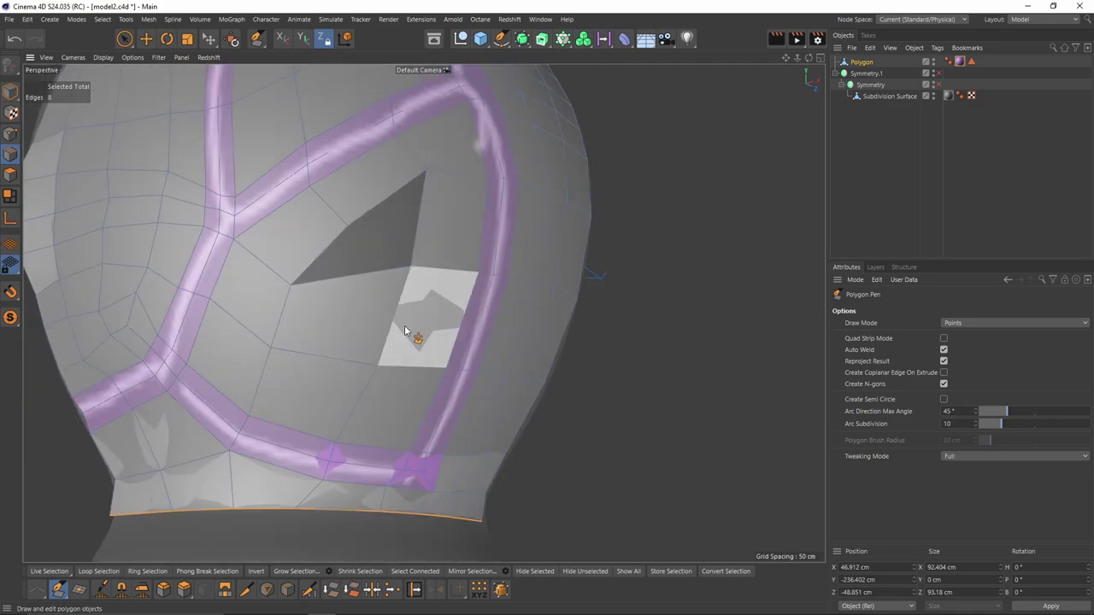
left_click_drag(369, 273, 395, 202, "ctrl")
left_click_drag(347, 229, 348, 219)
left_click_drag(412, 268, 399, 281)
- Examine the retopologized mesh over the whole bottle from several angles
scroll(418, 256, "down", 2)
scroll(371, 290, "down", 5)
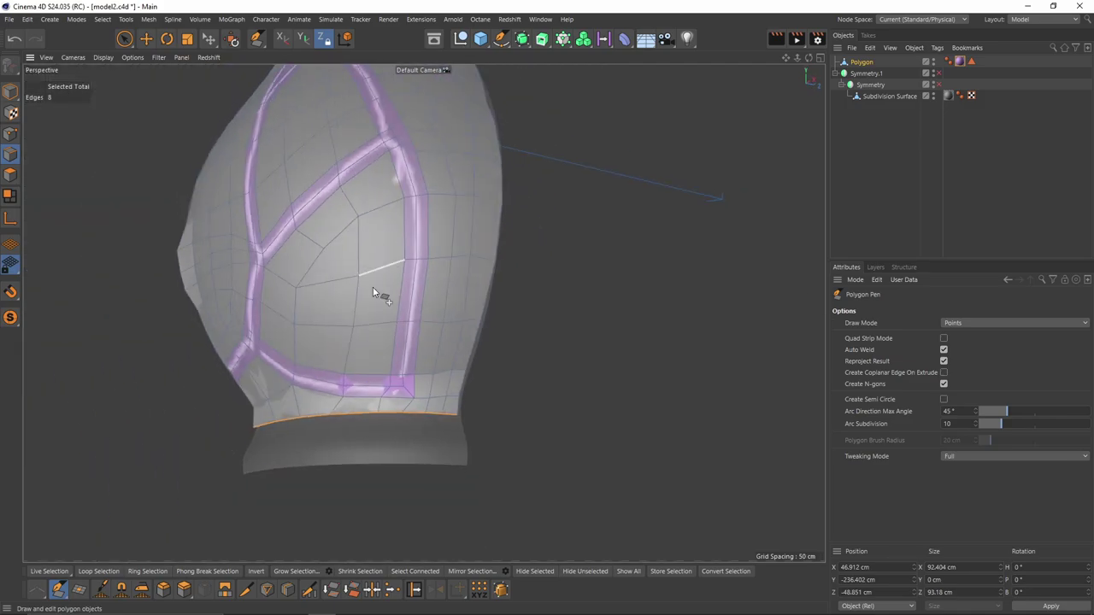
middle_click_drag(373, 287, 427, 384, "alt")
left_click_drag(359, 256, 384, 275, "alt")
scroll(393, 307, "up", 3)
scroll(398, 221, "down", 5)
left_click_drag(398, 221, 394, 307, "alt")
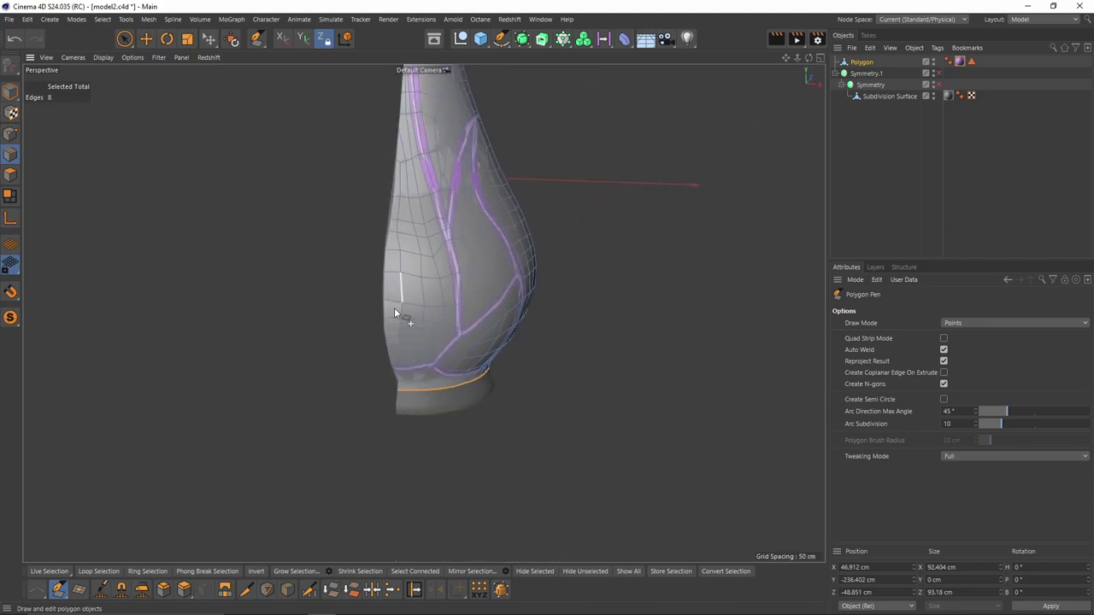
middle_click_drag(394, 308, 391, 397, "alt")
key("ctrl+z")
left_click_drag(441, 243, 435, 252, "alt")
middle_click_drag(433, 267, 443, 235, "alt")
left_click_drag(443, 235, 459, 199, "alt")
right_click_drag(452, 215, 480, 230, "alt")
left_click_drag(461, 270, 464, 314, "alt")
right_click_drag(464, 314, 416, 310, "alt")
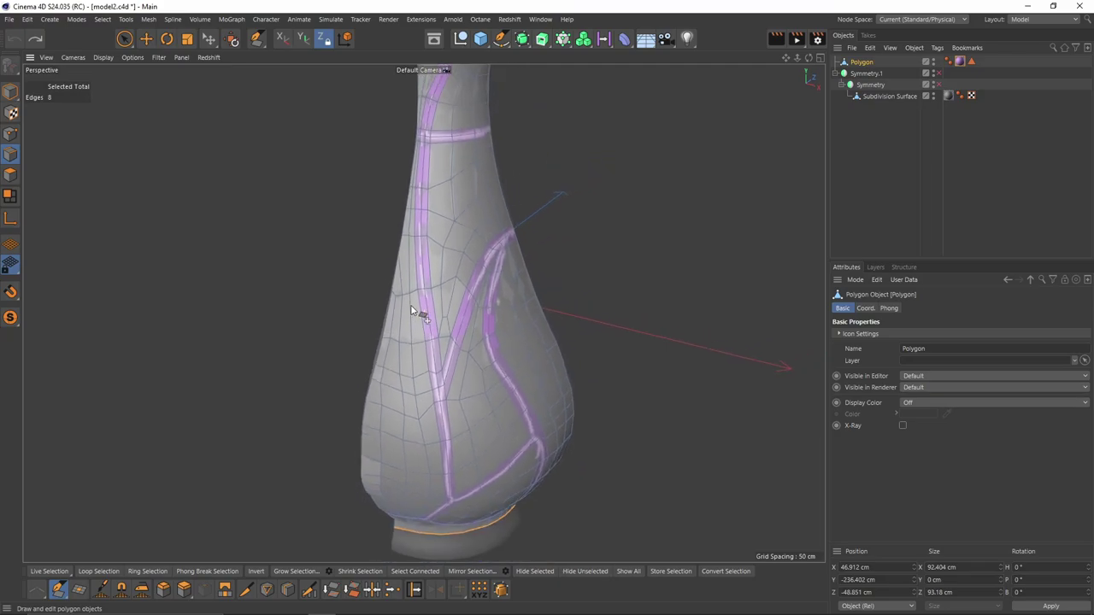
left_click_drag(415, 310, 442, 263, "alt")
right_click_drag(443, 263, 390, 319, "alt")
left_click_drag(391, 318, 432, 269, "alt")
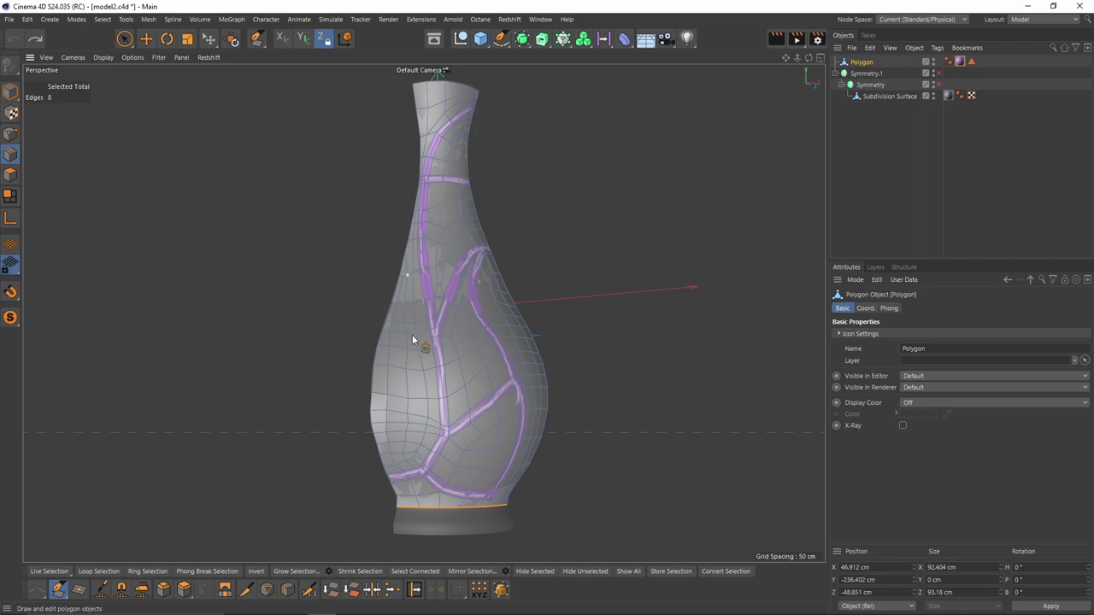
left_click(624, 41)
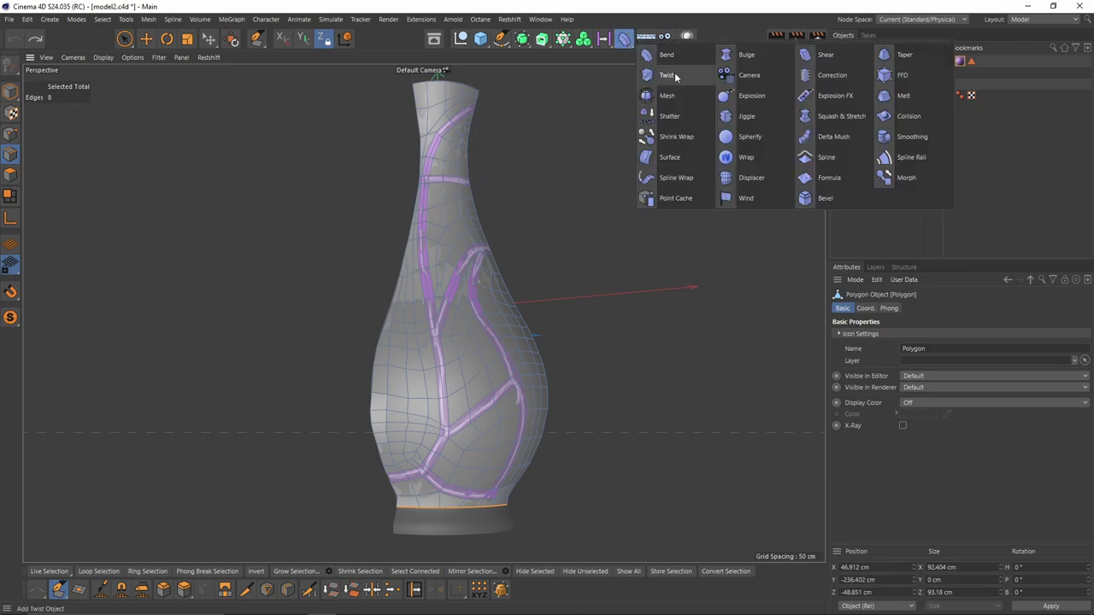
left_click(913, 137)
key("ctrl+z")
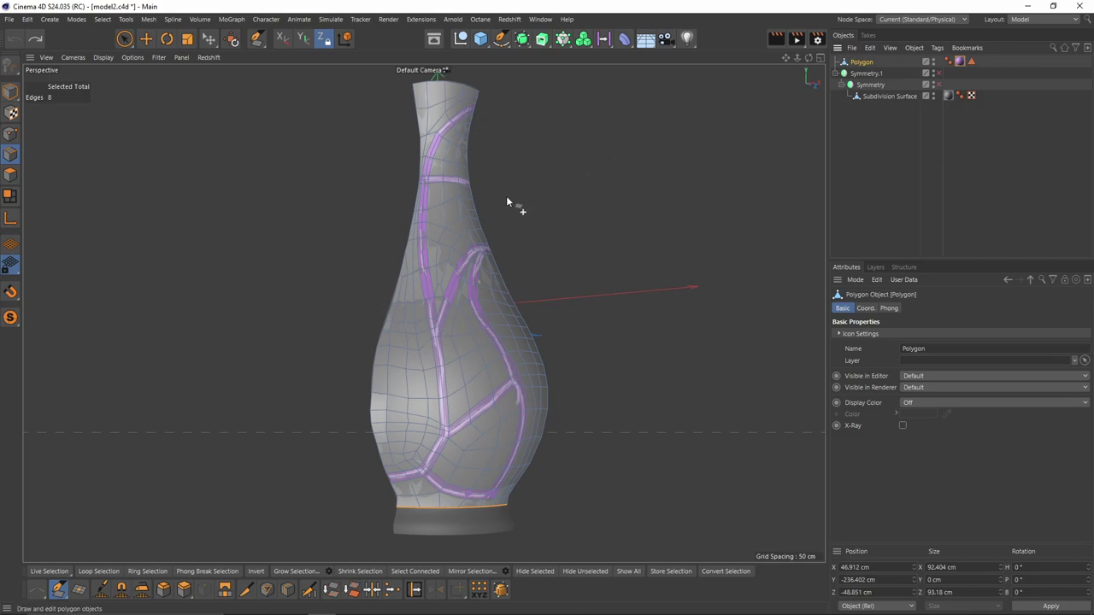
- Place the Polygon object inside a Symmetry generator mirroring across the ZY plane
left_click_drag(417, 273, 425, 311, "alt")
scroll(424, 311, "down", 3)
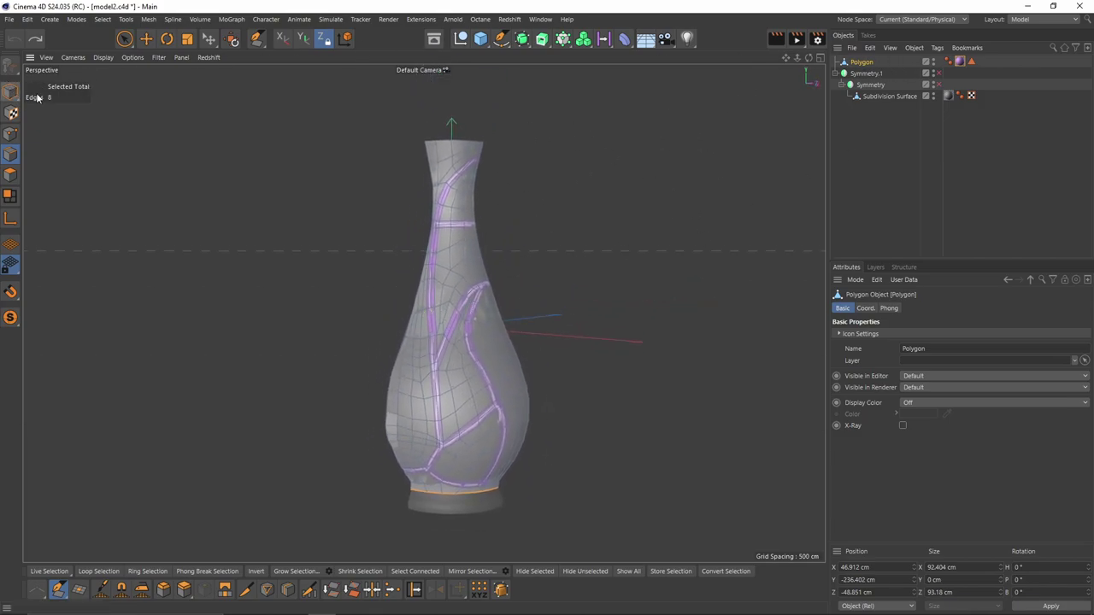
left_click(10, 92)
left_click(540, 41)
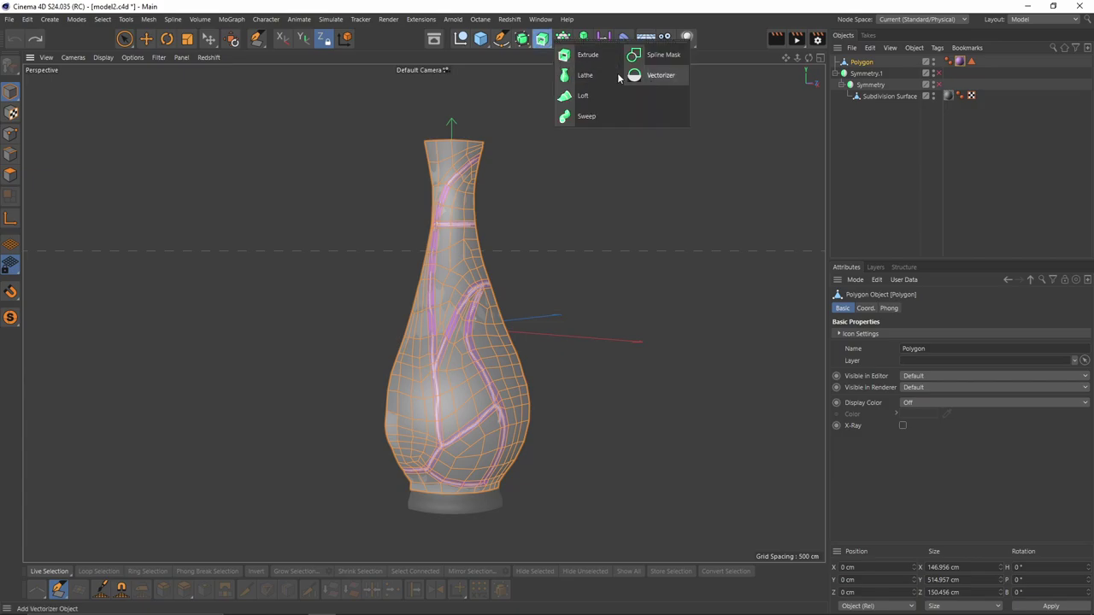
left_click(523, 40)
left_click(647, 82, "alt")
left_click_drag(573, 150, 544, 183, "alt")
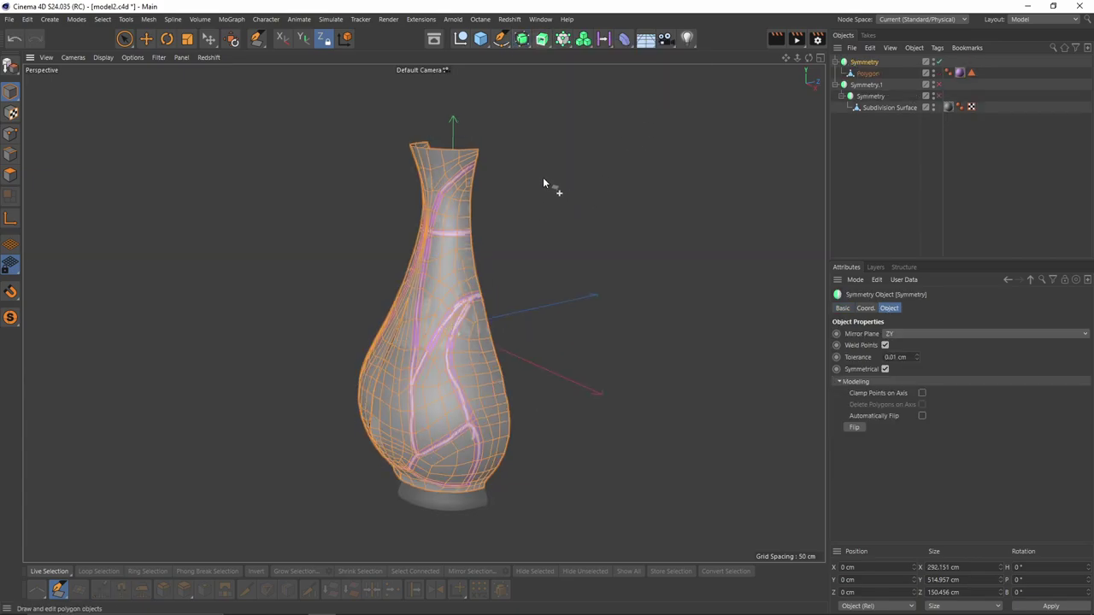
- Nest the Symmetry object in a second Symmetry generator and set its mirror plane to XY
left_click(542, 39)
left_click(652, 79)
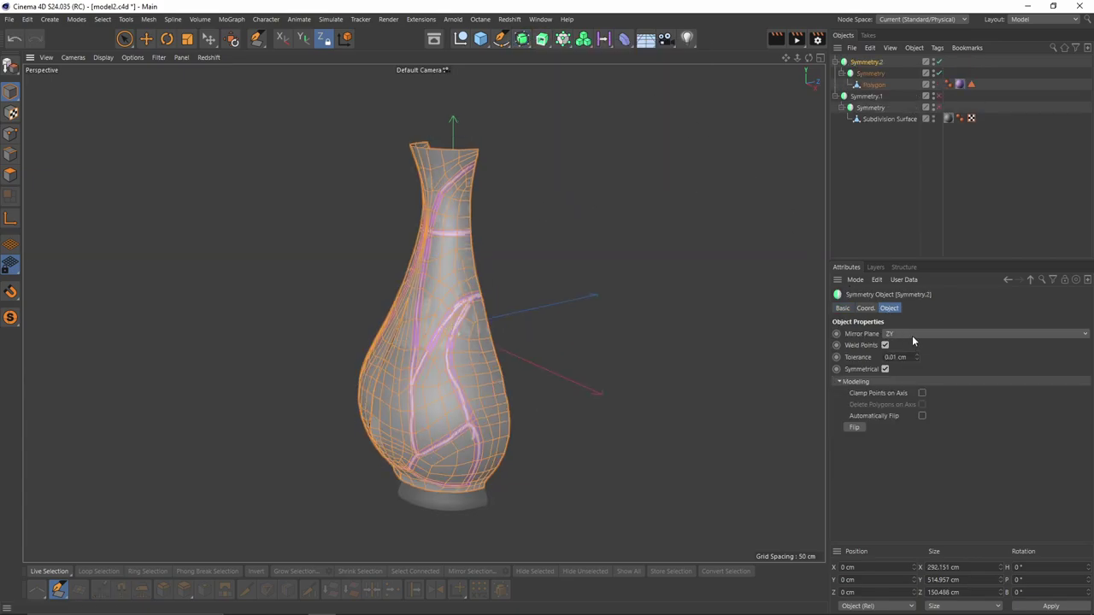
scroll(912, 335, "down", 1)
scroll(912, 335, "up", 2)
left_click_drag(521, 278, 465, 250, "alt")
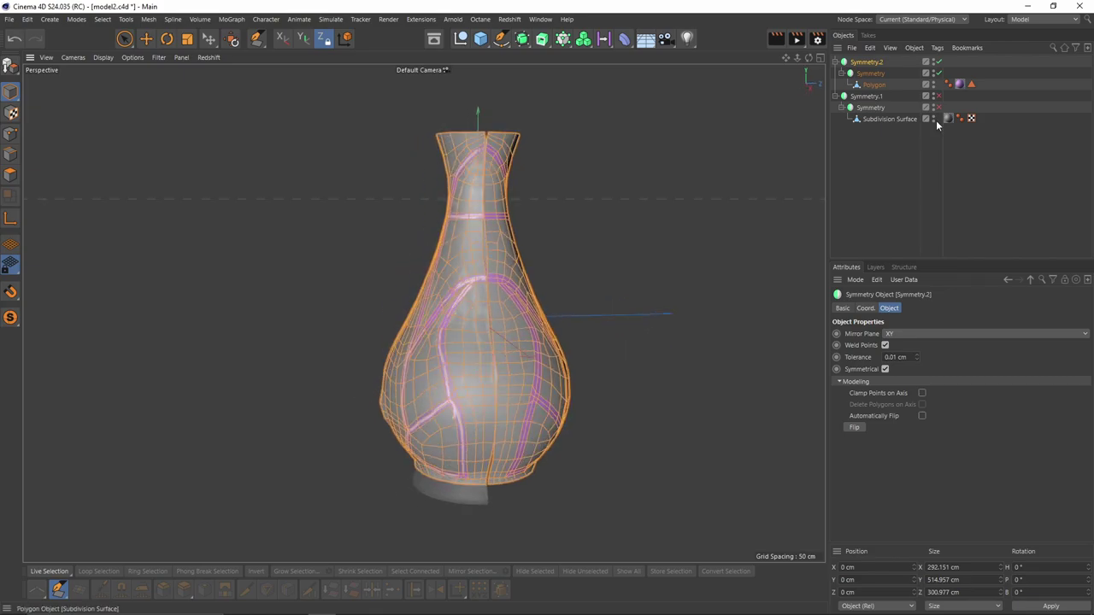
- Hide the reference Subdivision Surface object in the viewport
double_click(934, 118)
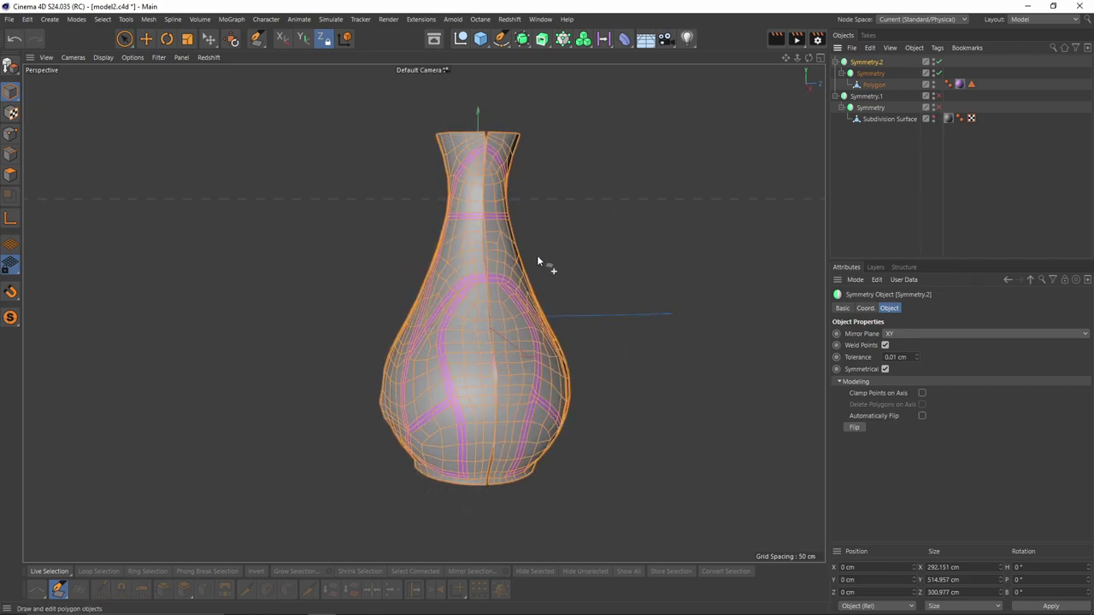
left_click_drag(537, 255, 476, 239, "alt")
scroll(515, 241, "up", 1)
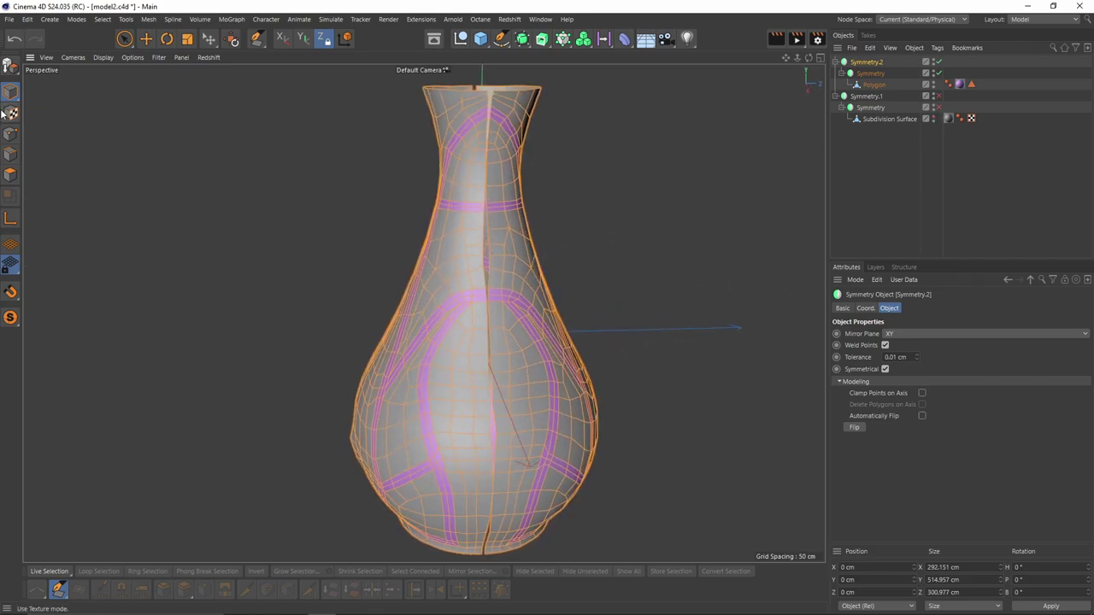
- Disable both active Symmetry generators and select the Polygon object for edge editing
left_click(10, 154)
key("e")
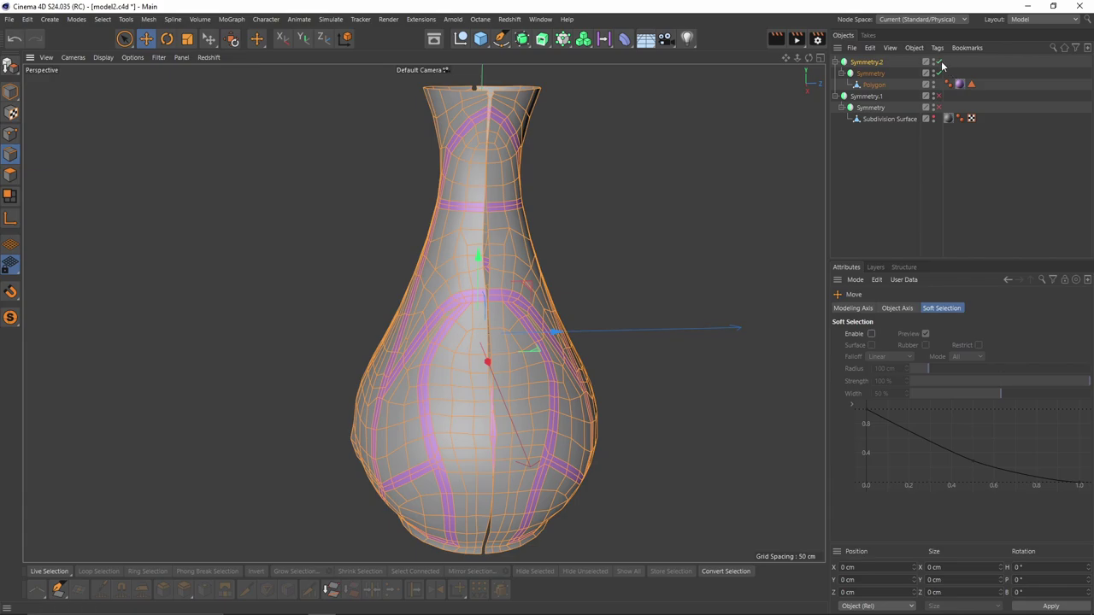
left_click(939, 72)
left_click(874, 85)
- Select the open seam loop on the XY mirror plane and set its Z position and Z size to 0 cm
left_click_drag(487, 258, 494, 270, "alt")
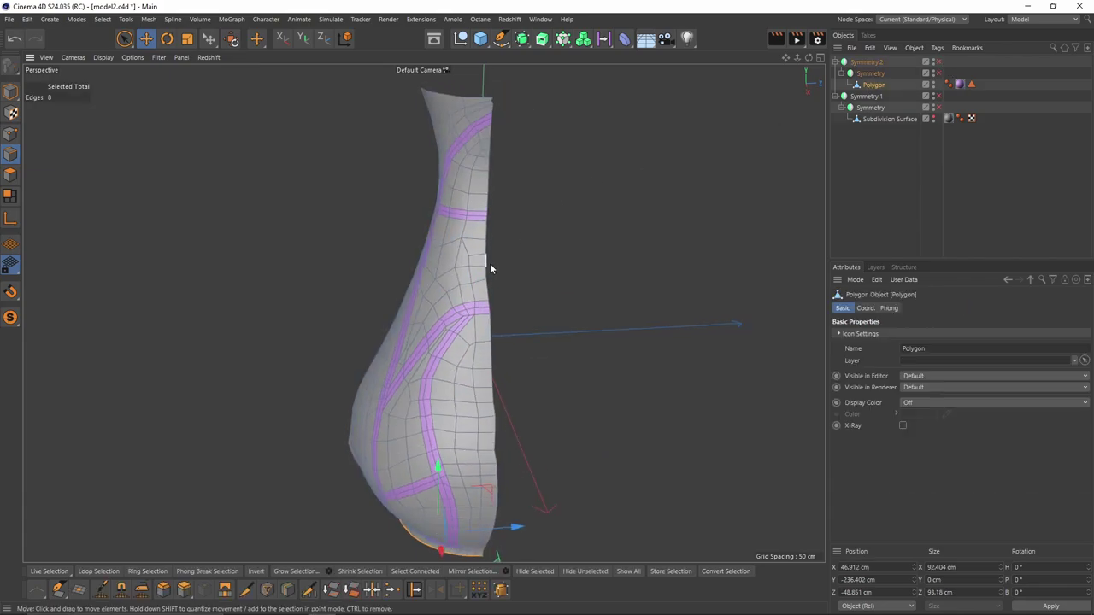
double_click(490, 263)
mouse_move(446, 340)
left_mouse_down("alt")
mouse_move(511, 273)
mouse_move(530, 304)
mouse_move(425, 336)
left_mouse_up("alt")
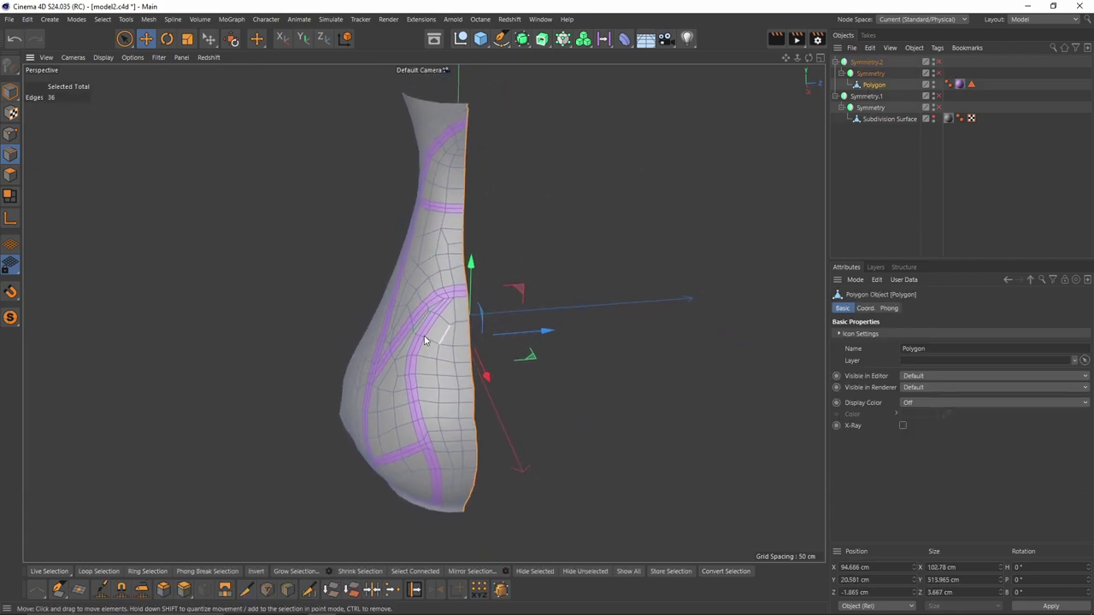
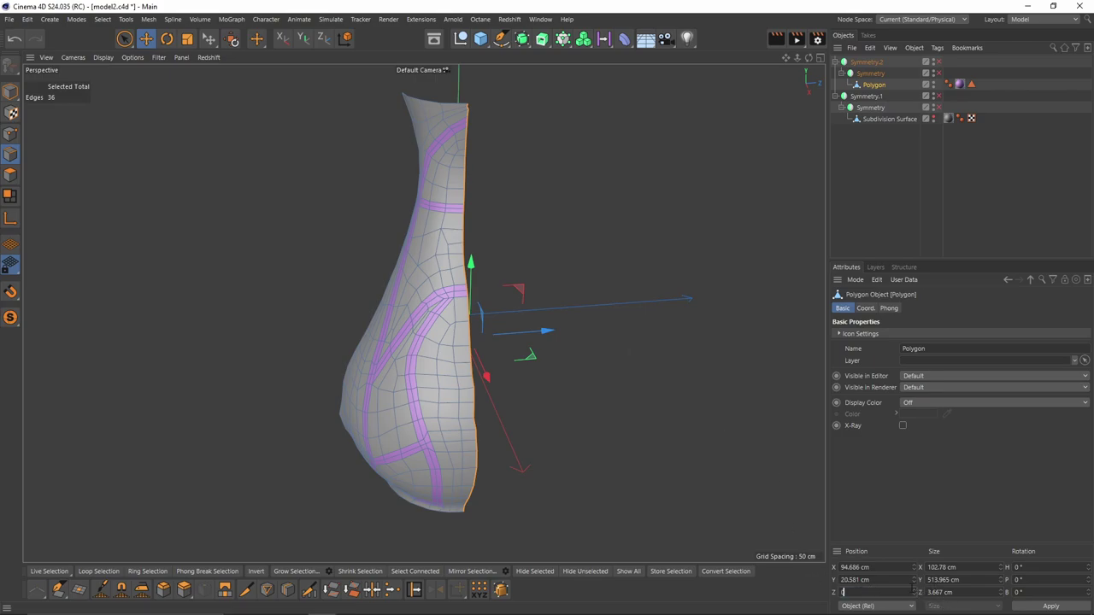
type("0")
key("Return")
- Select the open seam loop on the ZY mirror plane and set its X position and X size to 0 cm
left_click_drag(446, 280, 454, 376, "alt")
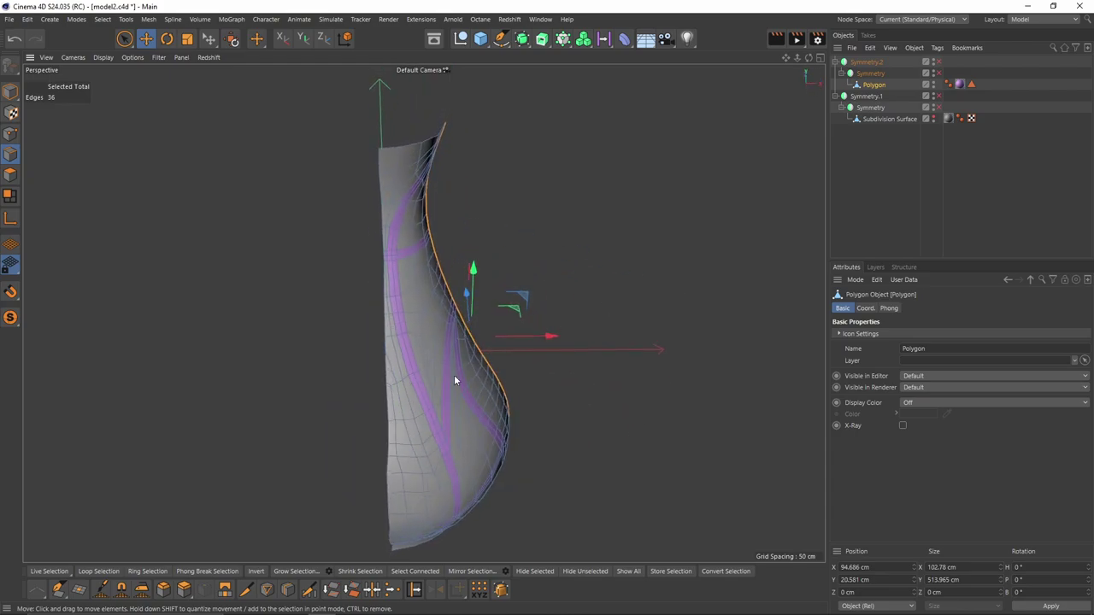
double_click(387, 406)
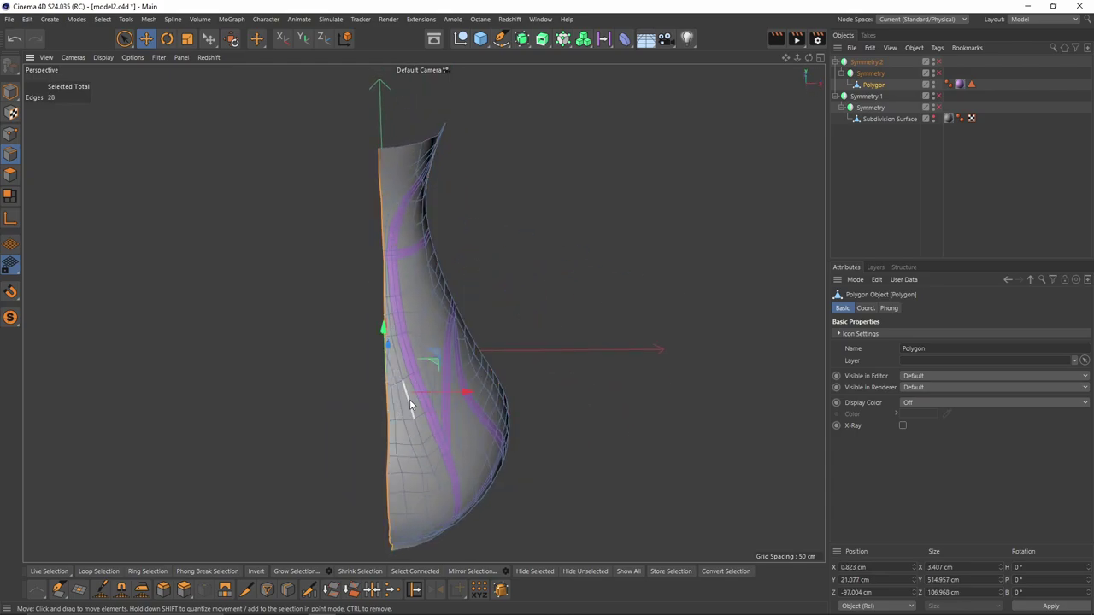
left_click_drag(410, 404, 431, 347, "alt")
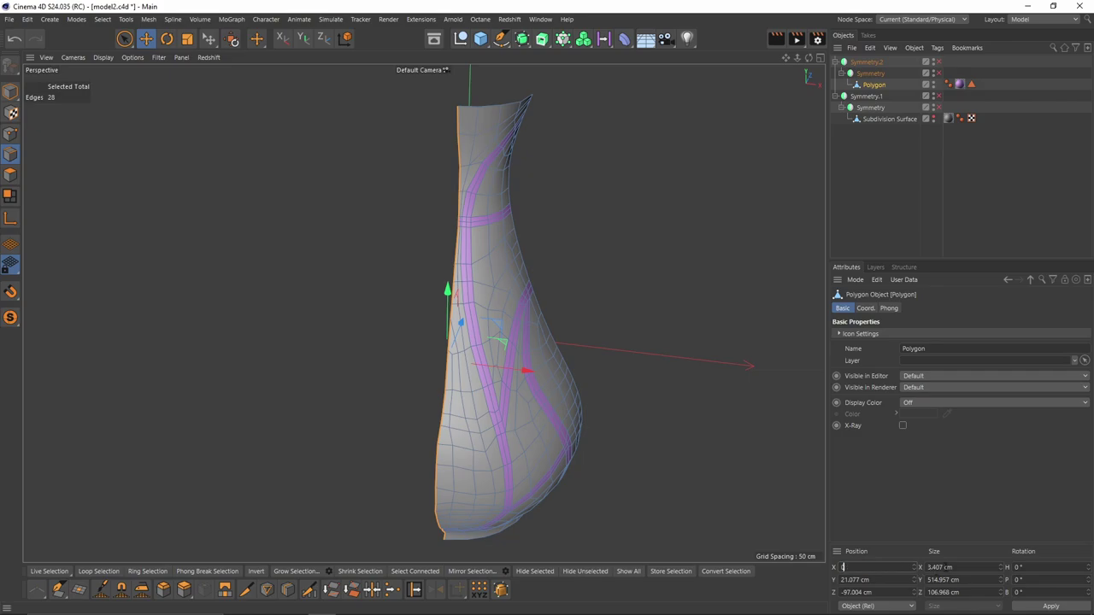
key("Return")
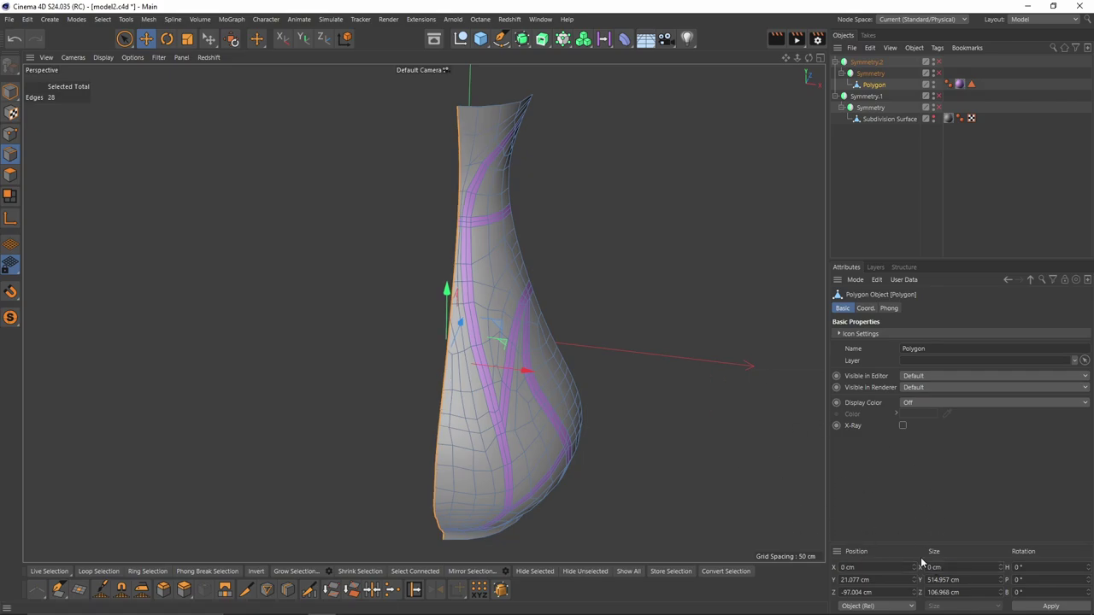
- Re-enable the two Symmetry generators and restore the stored outline polygons from Polygon Selection.1
scroll(553, 329, "down", 2)
left_click_drag(552, 327, 480, 360, "alt")
left_click(944, 151)
double_click(972, 85)
left_click_drag(537, 328, 511, 340, "alt")
- Switch the interface layout to Standard
left_click(1024, 19)
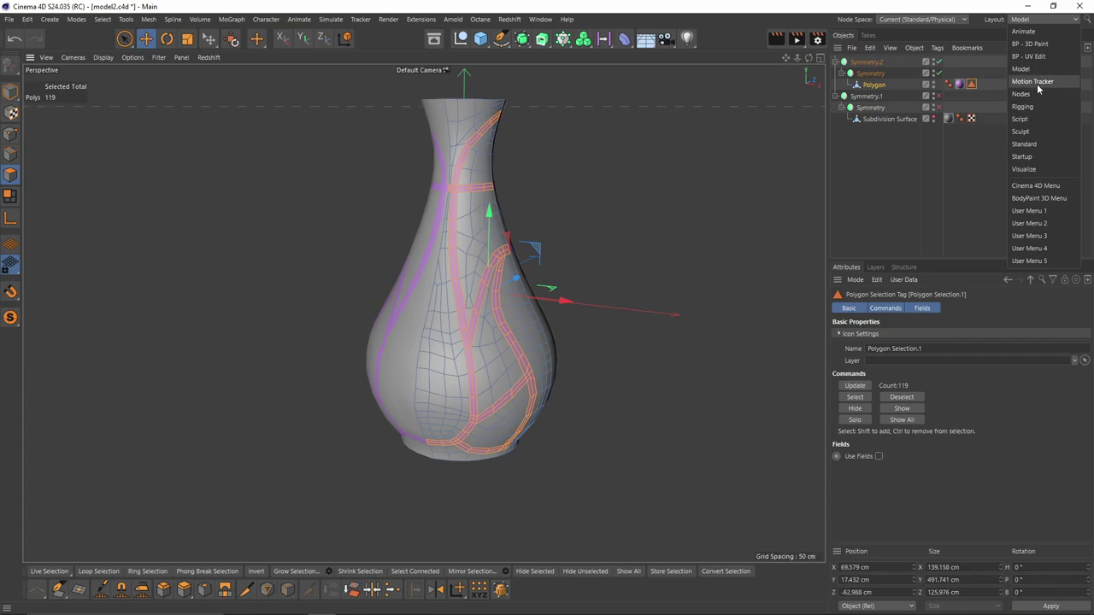
left_click(1039, 145)
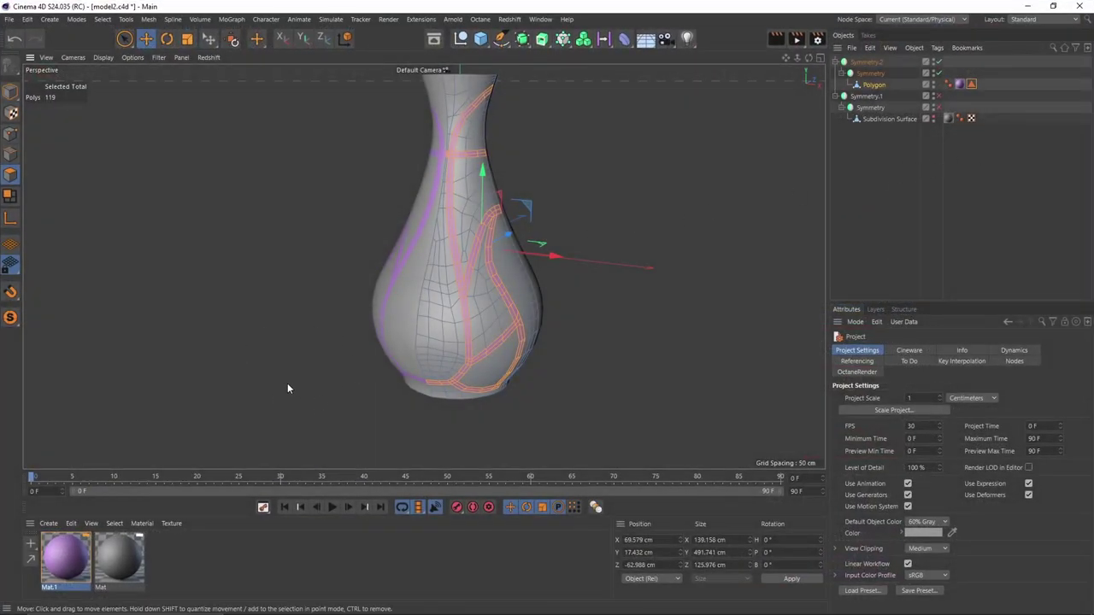
left_click_drag(287, 385, 357, 376, "alt")
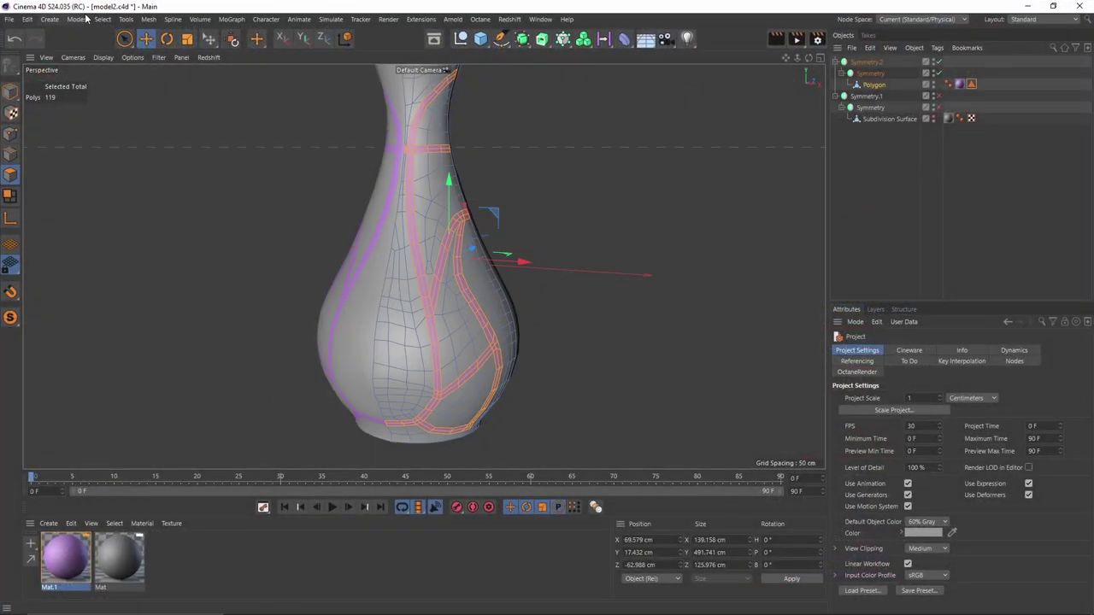
- Clear the outline polygon selection and deselect the Polygon object
left_click(102, 19)
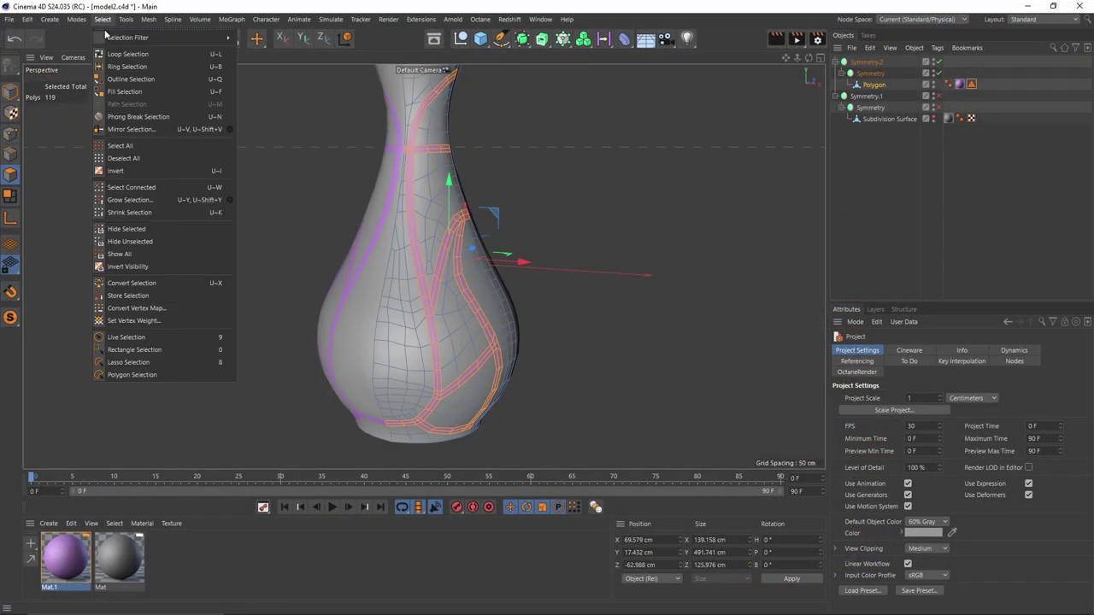
left_click(579, 185)
middle_click_drag(601, 184, 599, 215, "alt")
left_click(992, 168)
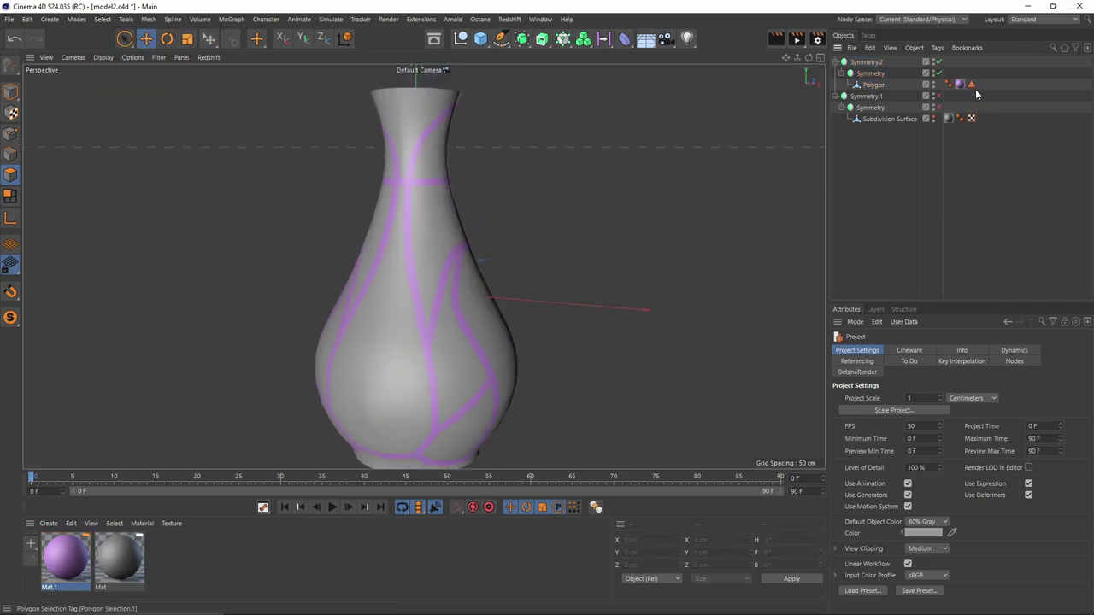
- Restore the stored outline polygons and use Fill Selection to select the tapering front panel enclosed by them on the bottle body
double_click(971, 85)
middle_click_drag(439, 271, 420, 151, "alt")
left_click(103, 20)
left_click(127, 93)
left_click_drag(419, 152, 405, 181, "alt")
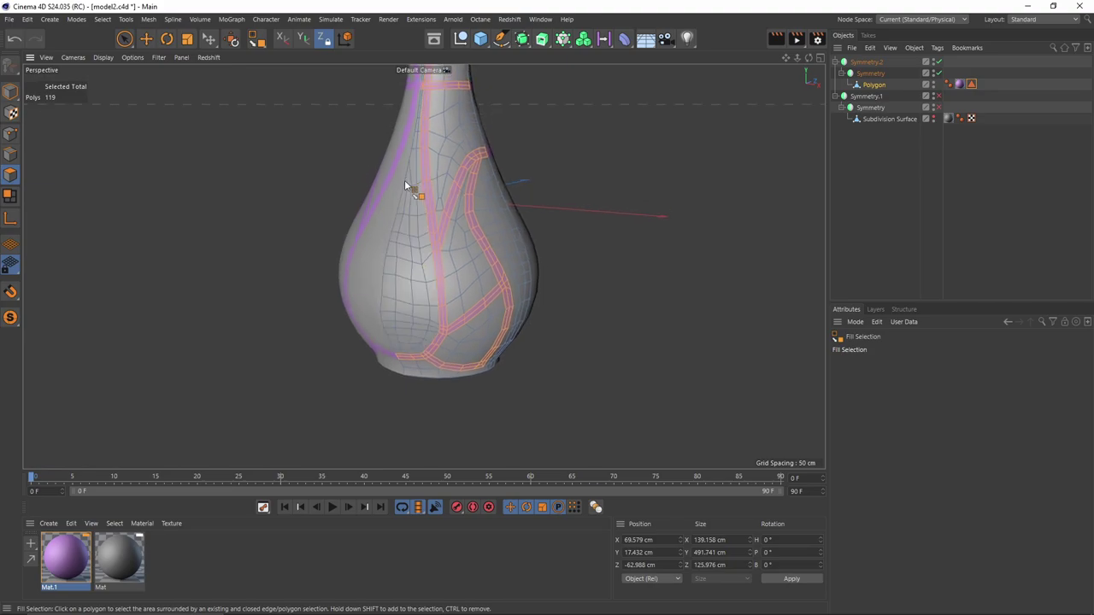
left_click(405, 240)
- Add the front panel's upper neck polygons and the narrow strip crossing the horizontal neck band to the selection with Live Selection
middle_click_drag(416, 78, 435, 229, "alt")
scroll(435, 229, "up", 2)
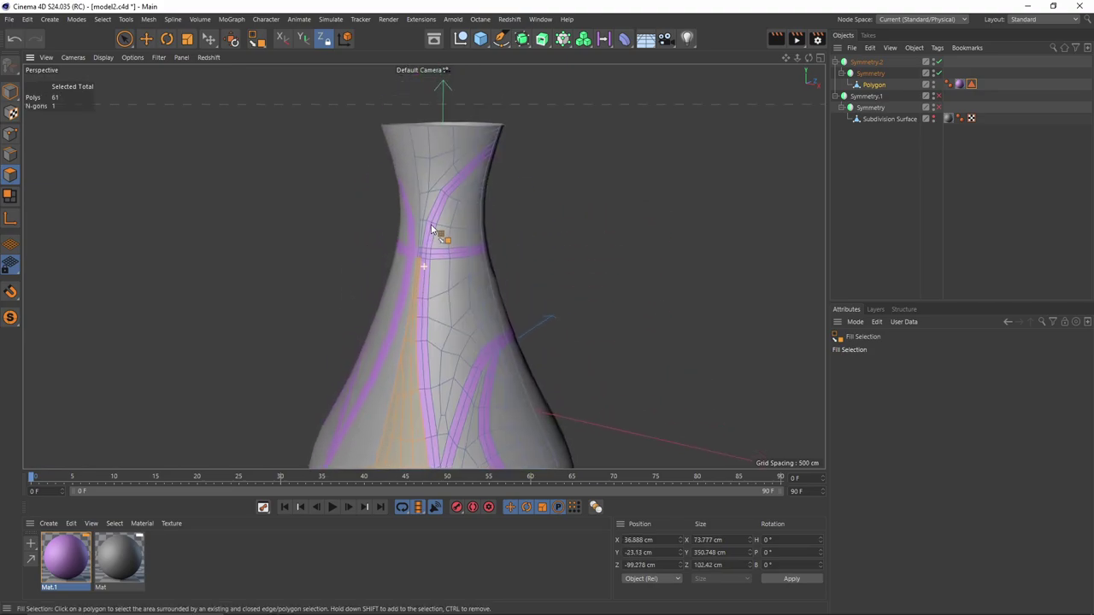
left_click_drag(435, 230, 423, 196, "alt")
key("space")
scroll(441, 152, "up", 2)
scroll(441, 151, "up", 2)
left_click_drag(441, 152, 429, 171, "shift")
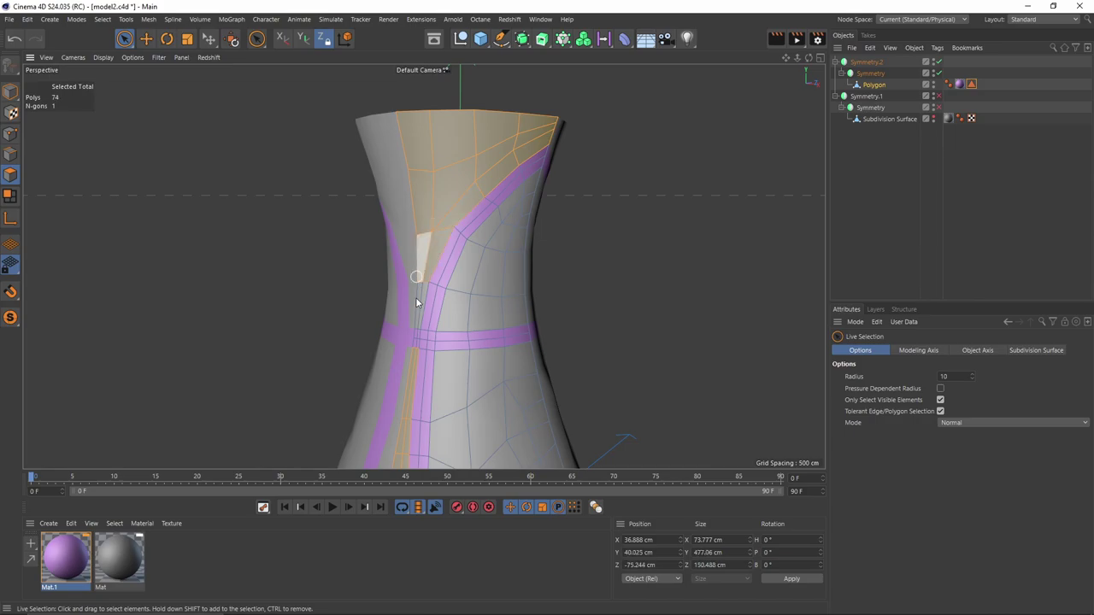
scroll(415, 302, "up", 3)
left_click_drag(432, 361, 547, 359, "alt")
middle_click_drag(550, 353, 473, 286, "alt")
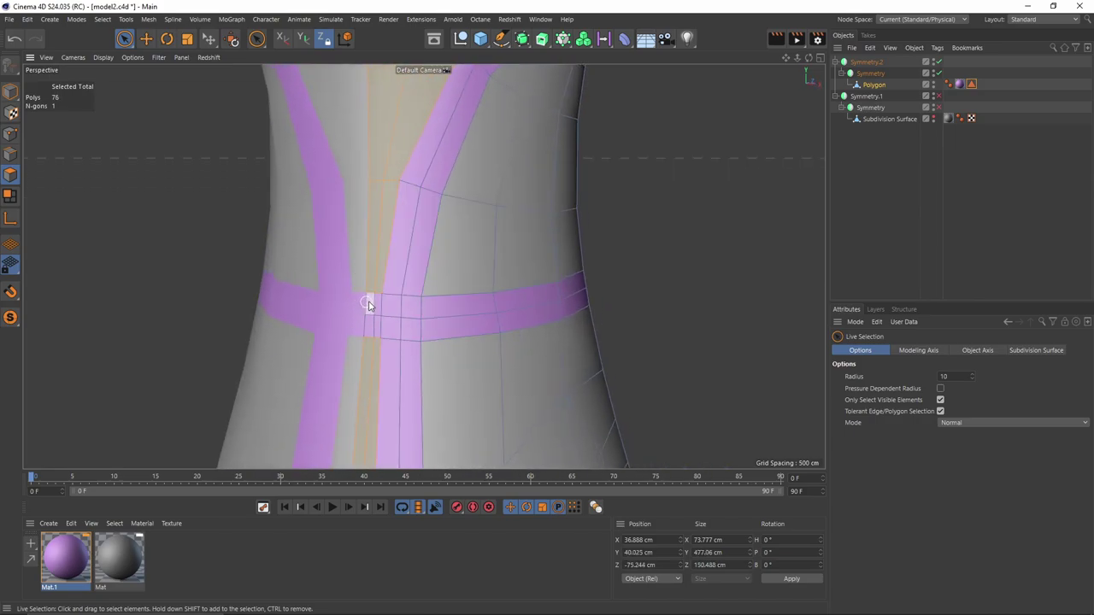
middle_click_drag(496, 345, 503, 293, "alt")
right_click_drag(542, 234, 487, 267, "alt")
left_click_drag(530, 295, 505, 310, "alt")
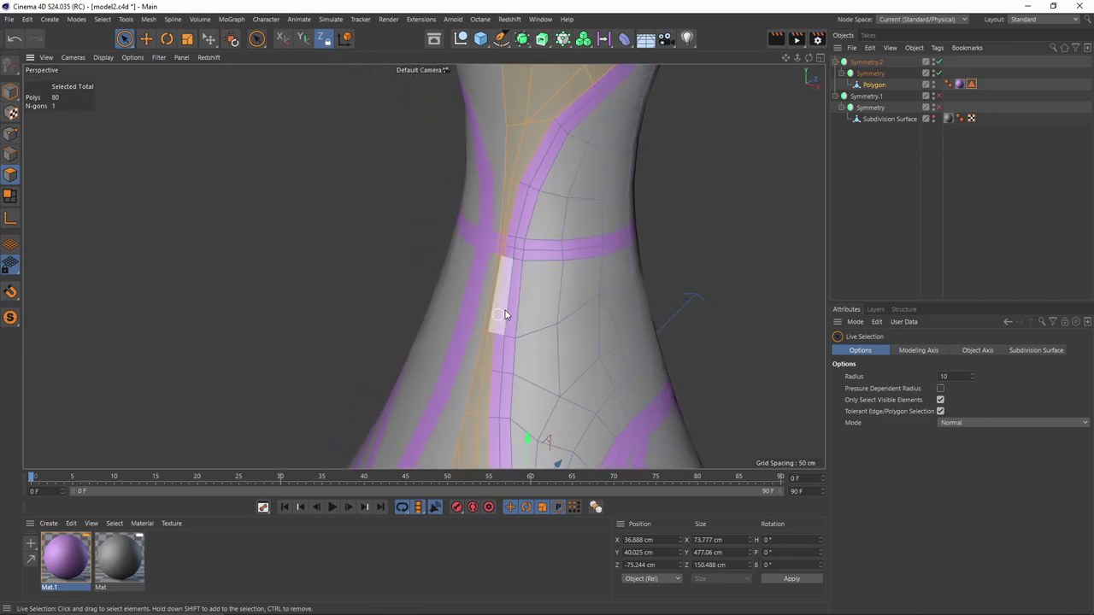
- Duplicate the purple material and recolour the copy green with a hue of 114° and a saturation of 70%
right_click_drag(505, 310, 469, 320, "alt")
middle_click_drag(469, 321, 412, 261, "alt")
right_click_drag(412, 260, 440, 300, "alt")
middle_click_drag(440, 299, 437, 249, "alt")
left_click_drag(438, 250, 456, 267, "alt")
right_click_drag(456, 266, 414, 309, "alt")
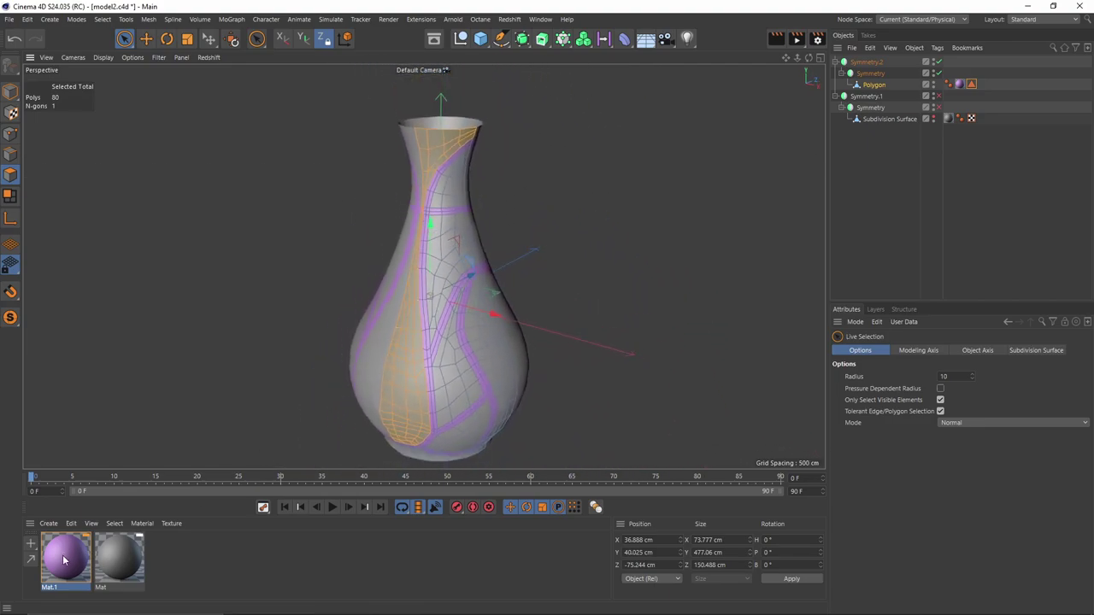
left_click_drag(127, 573, 155, 581, "ctrl")
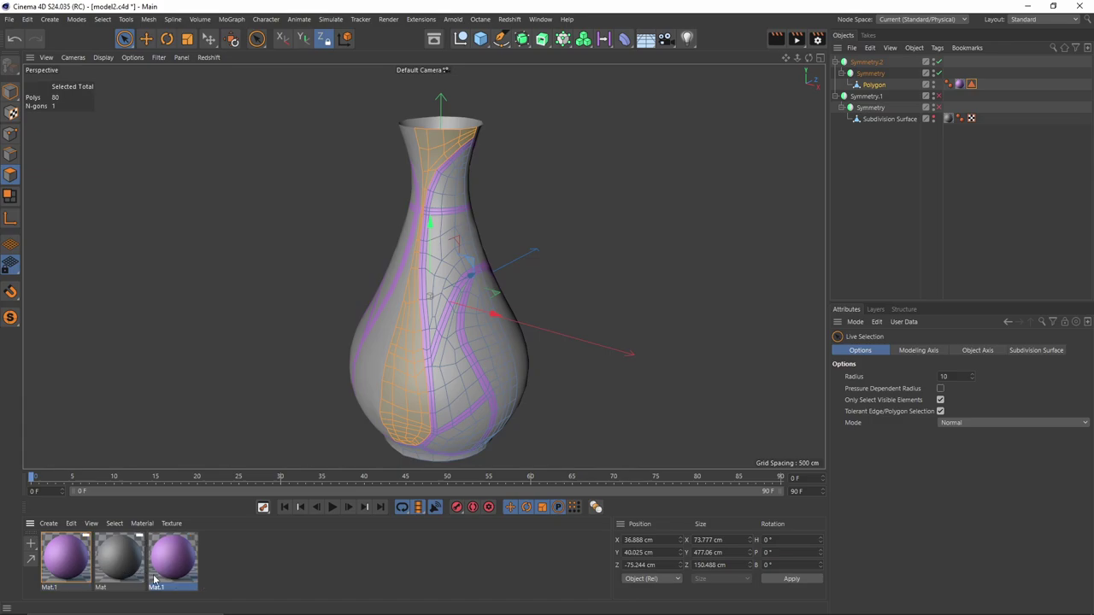
left_click(178, 564)
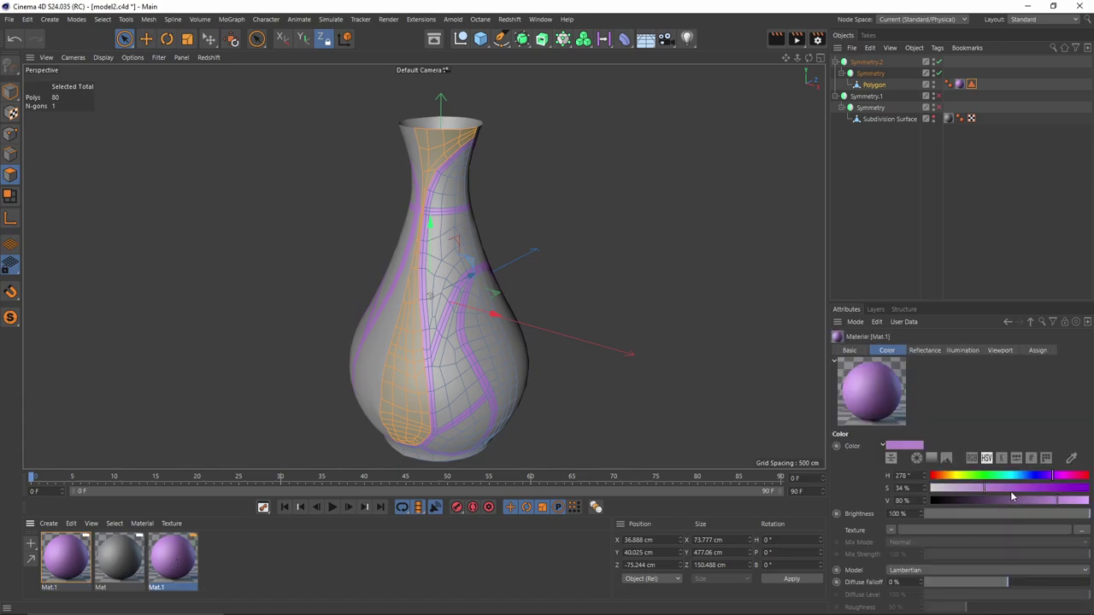
left_click(981, 476)
left_click(1041, 488)
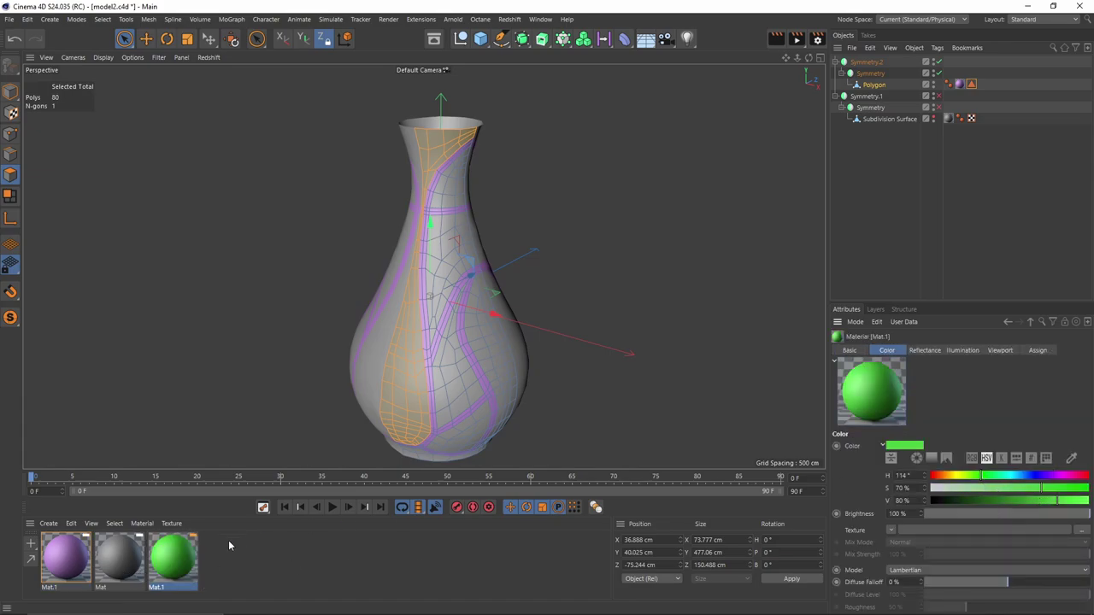
- Apply the bright green material to the selected teardrop panel running from the vase's neck to its base
right_click(171, 553)
left_click(210, 371)
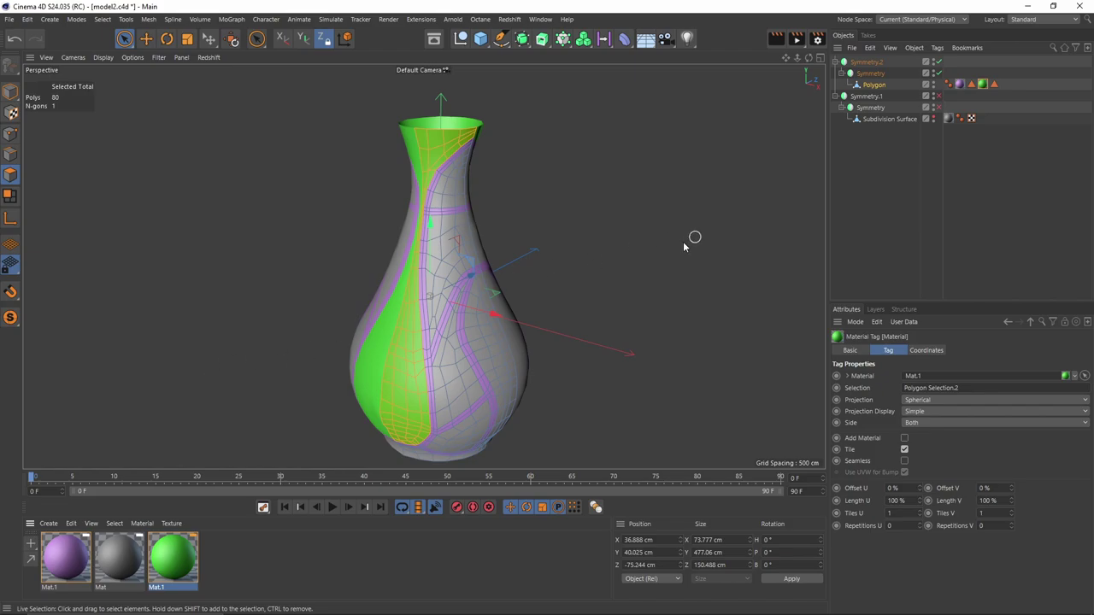
left_click(995, 85)
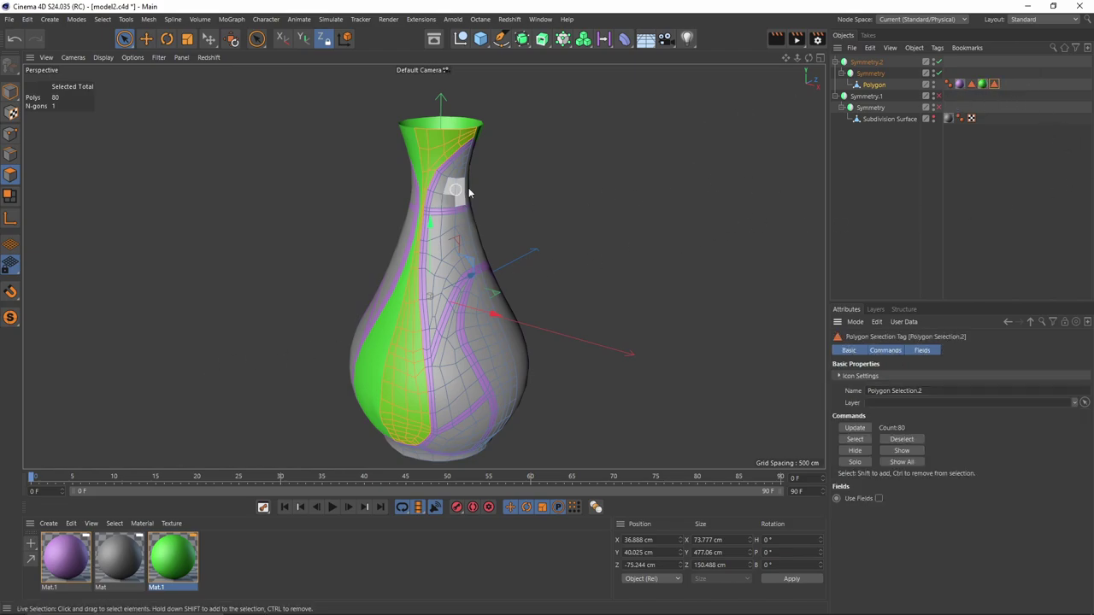
middle_click_drag(495, 229, 529, 186, "alt")
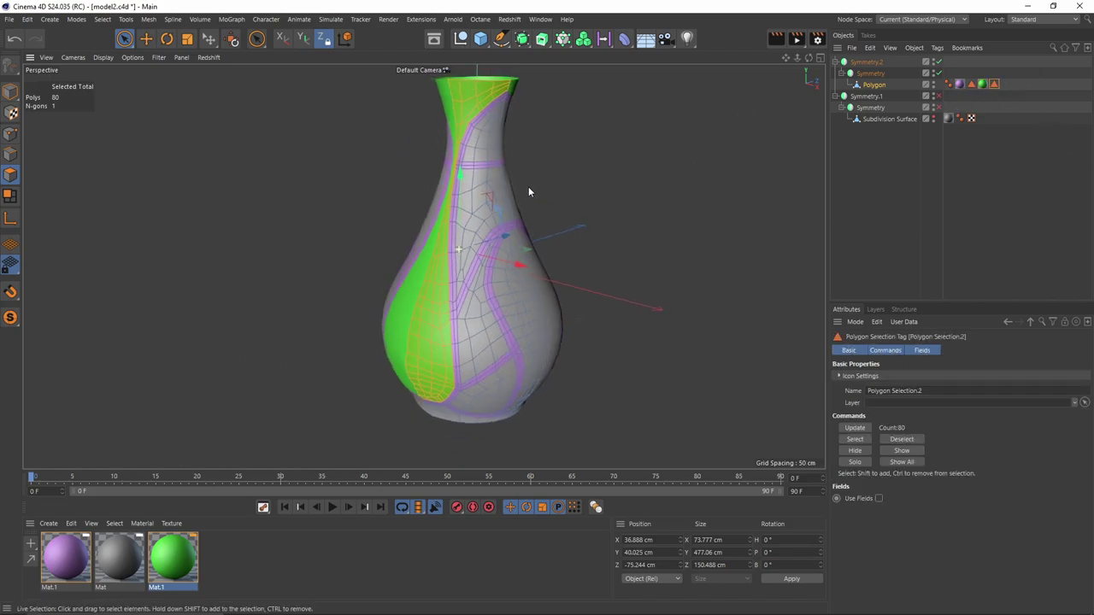
- Recall the purple strip polygons from Polygon Selection.1 and use Fill Selection to select the pointed middle panel they enclose
double_click(972, 86)
left_click_drag(521, 308, 485, 275, "alt")
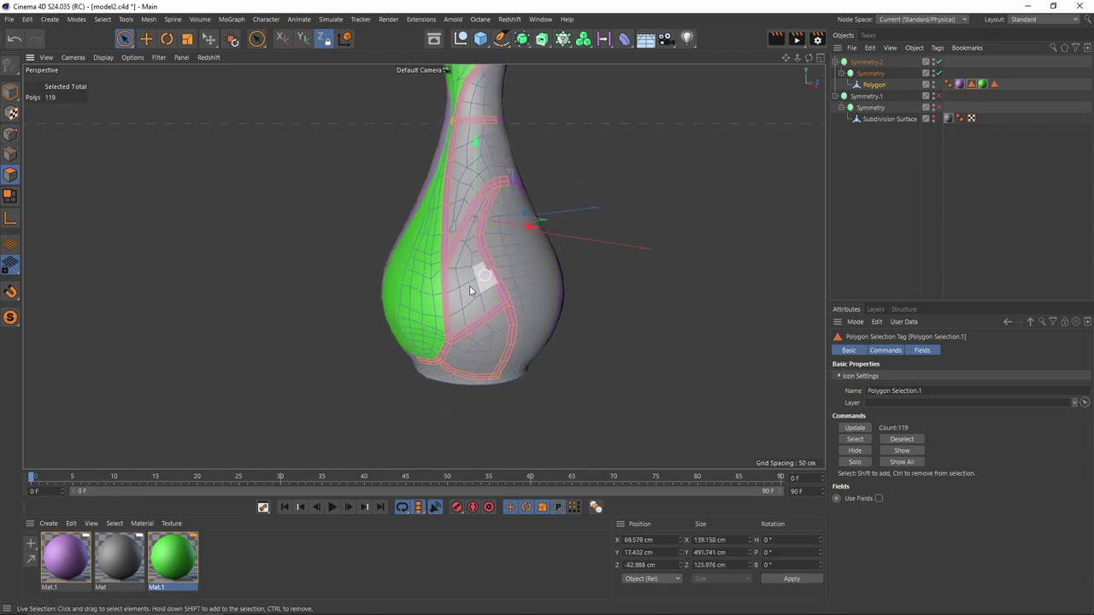
scroll(469, 292, "up", 3)
left_click(101, 19)
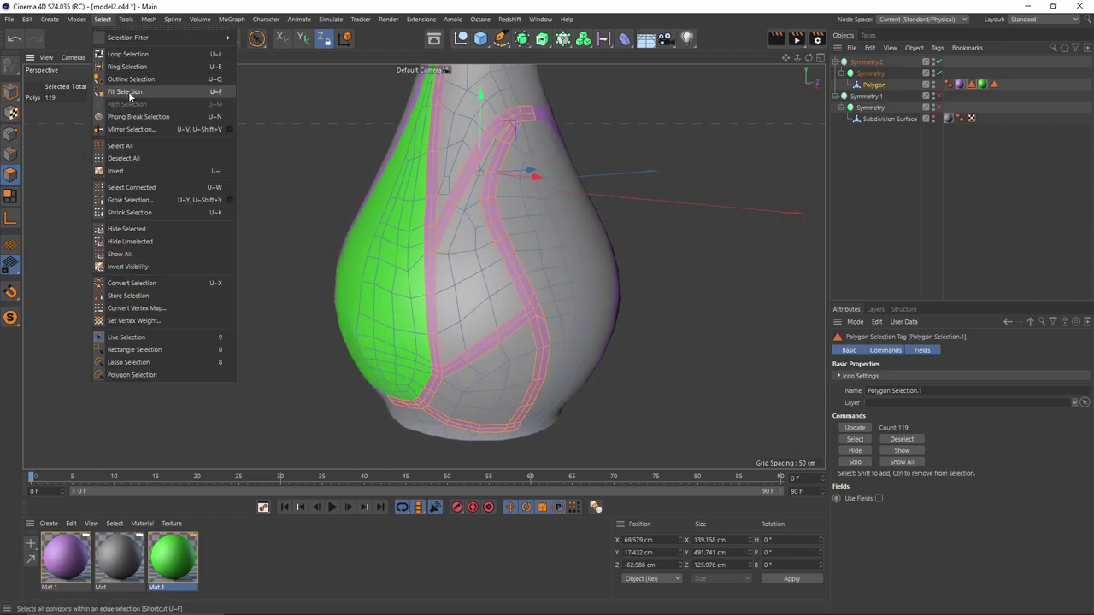
left_click(129, 94)
left_click(500, 312)
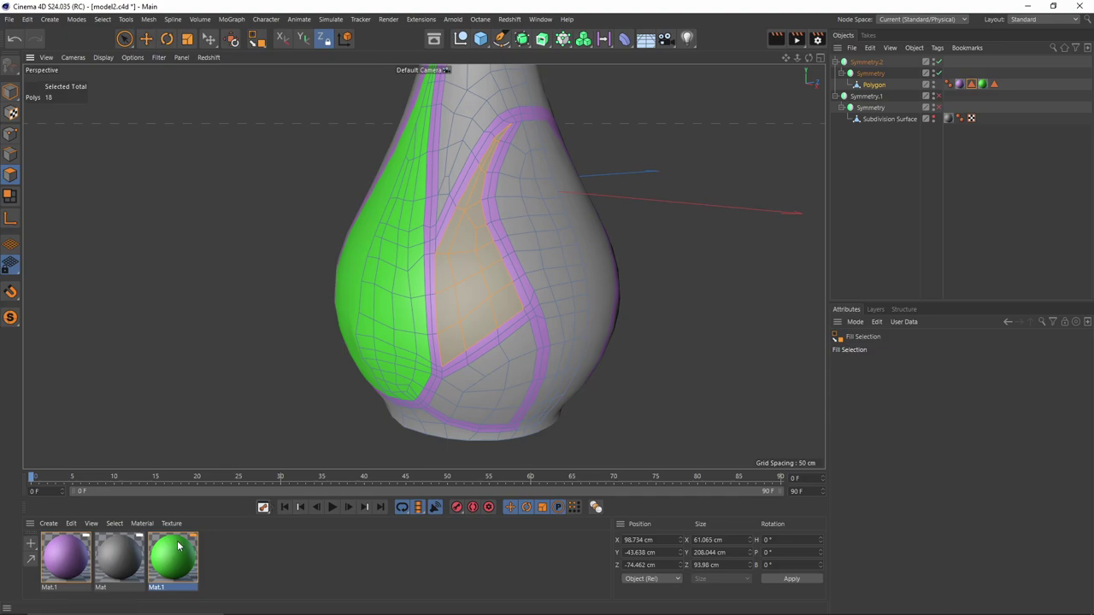
- Duplicate the green material, darken the copy to a value of 19%, and apply it to the selected middle panel
left_click_drag(178, 546, 209, 557, "ctrl")
left_click(229, 564)
left_click_drag(970, 502, 961, 502)
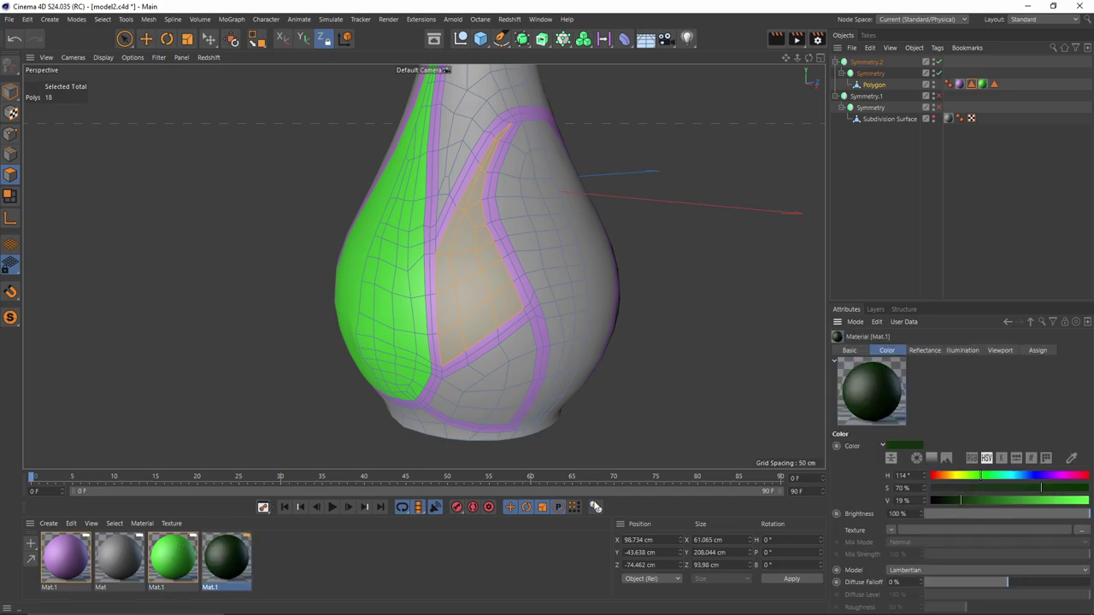
right_click(230, 563)
left_click(250, 365)
- Recall the purple strip selection and fill-select the tall belly panel that continues around the vase's base
left_click_drag(449, 334, 487, 291, "alt")
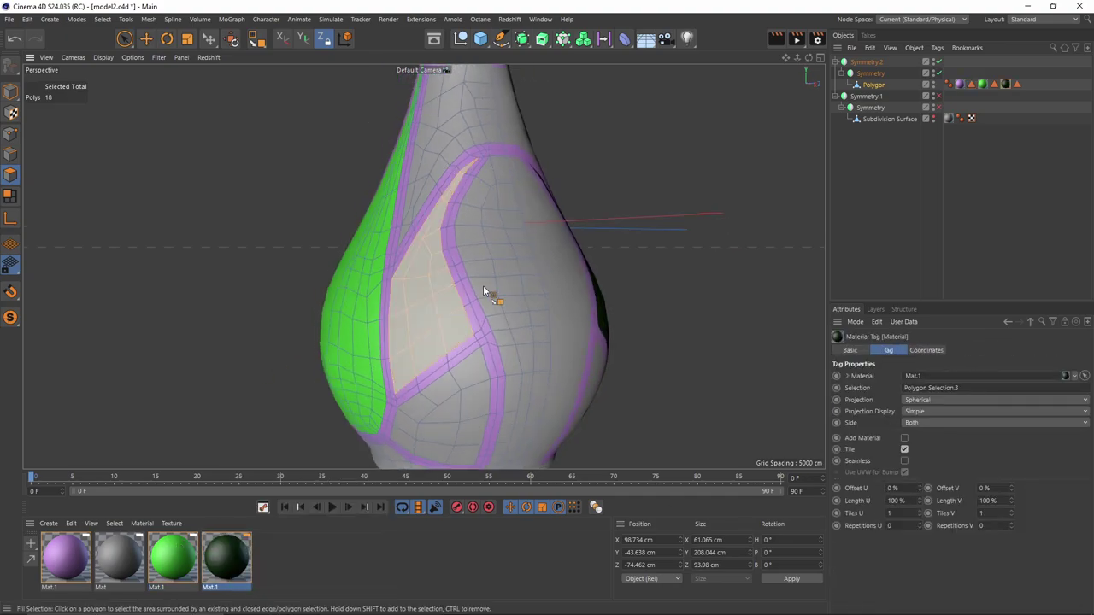
double_click(972, 85)
middle_click_drag(496, 288, 468, 261, "alt")
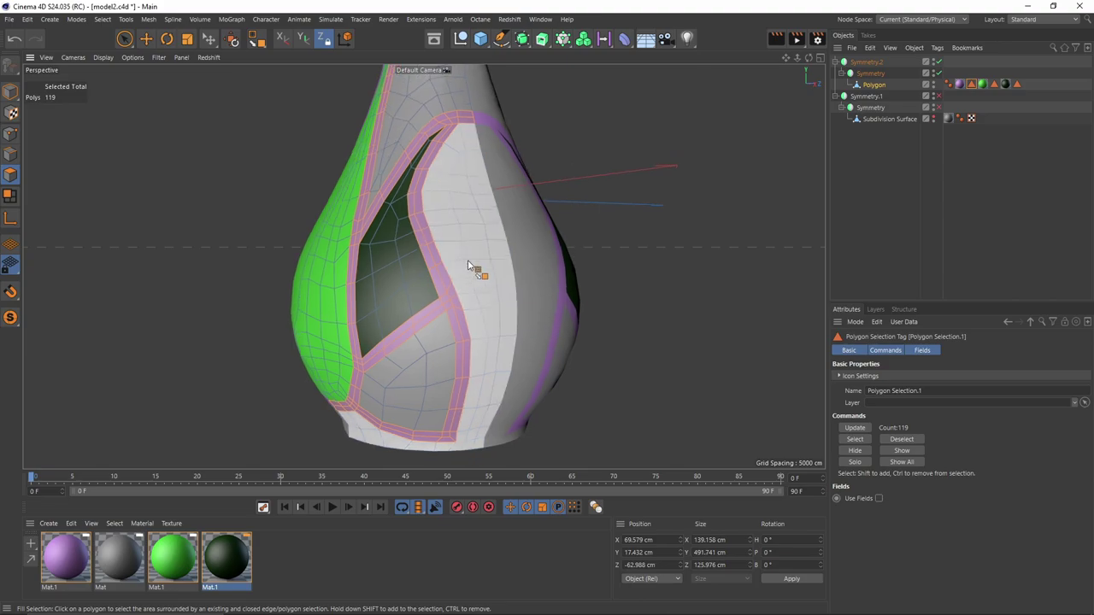
left_click_drag(479, 298, 486, 215, "alt")
left_click(490, 210)
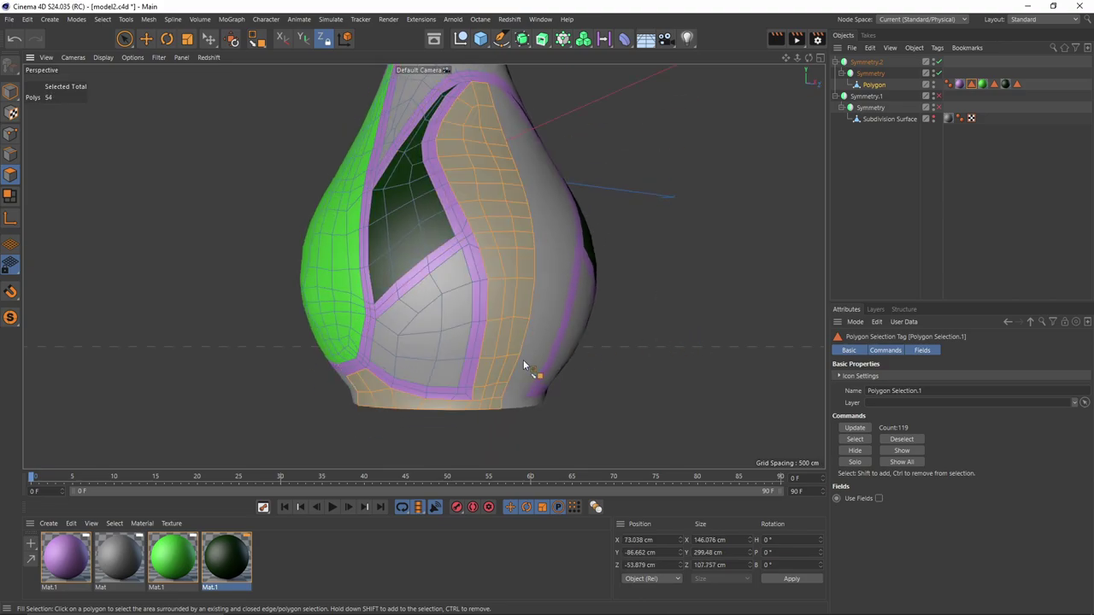
- Duplicate the dark green material, recolour the copy red with hue 354° and value 76%, and apply it to the selected tall panel
left_click_drag(217, 556, 244, 564, "ctrl")
left_click(275, 570)
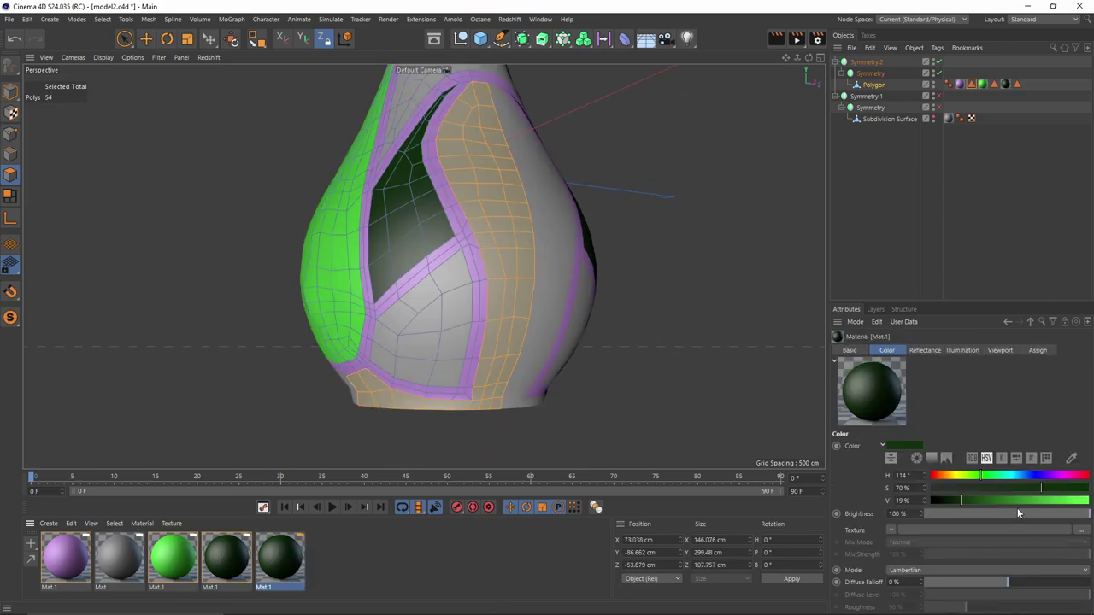
left_click(1010, 476)
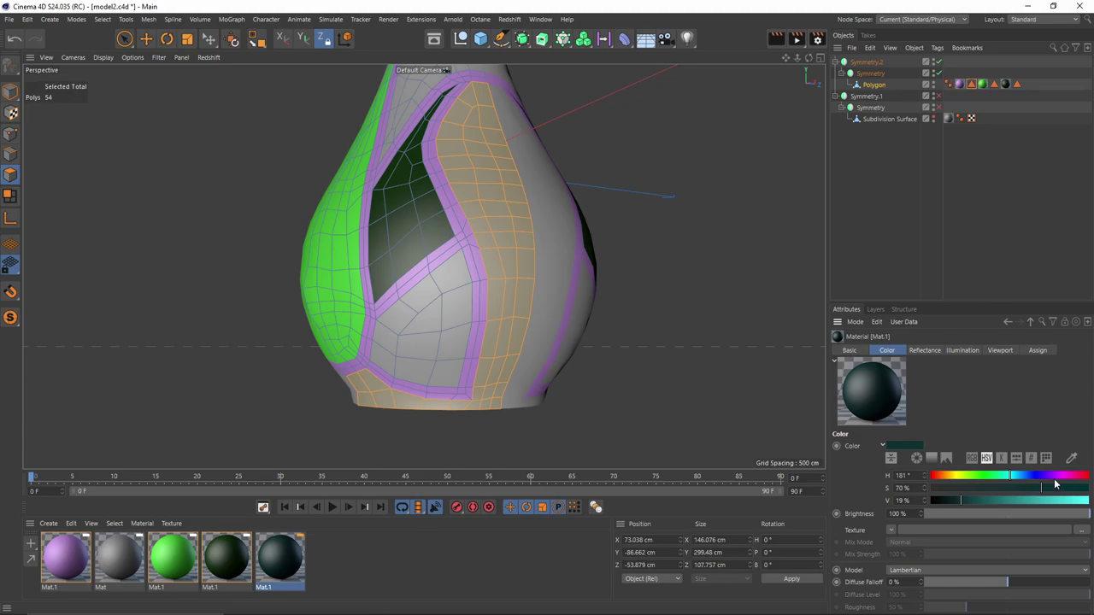
left_click(1086, 476)
left_click(1050, 501)
right_click(280, 557)
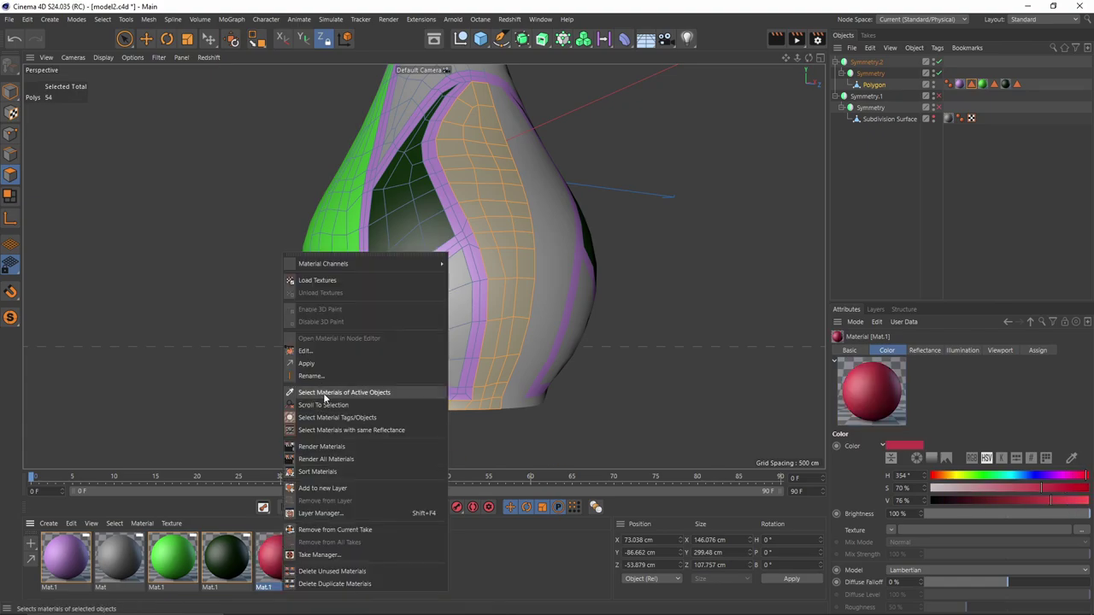
left_click(319, 365)
middle_click_drag(540, 325, 528, 334, "alt")
scroll(528, 334, "down", 2)
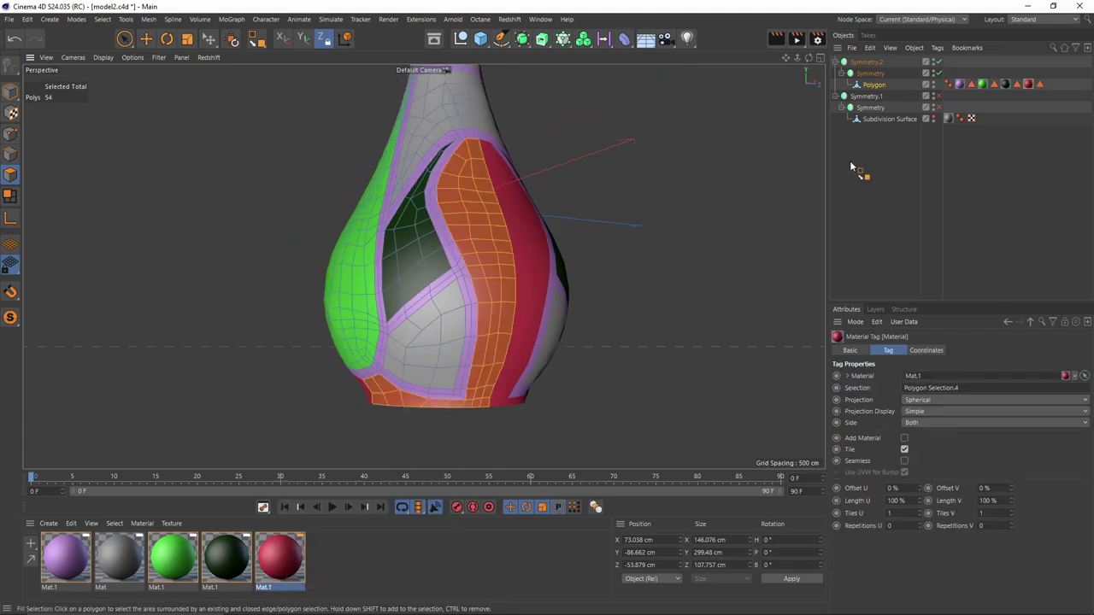
- Recall the purple strip selection and fill-select the small lower panel below the dark green one
double_click(972, 85)
left_click_drag(511, 289, 524, 240, "alt")
left_click(448, 308)
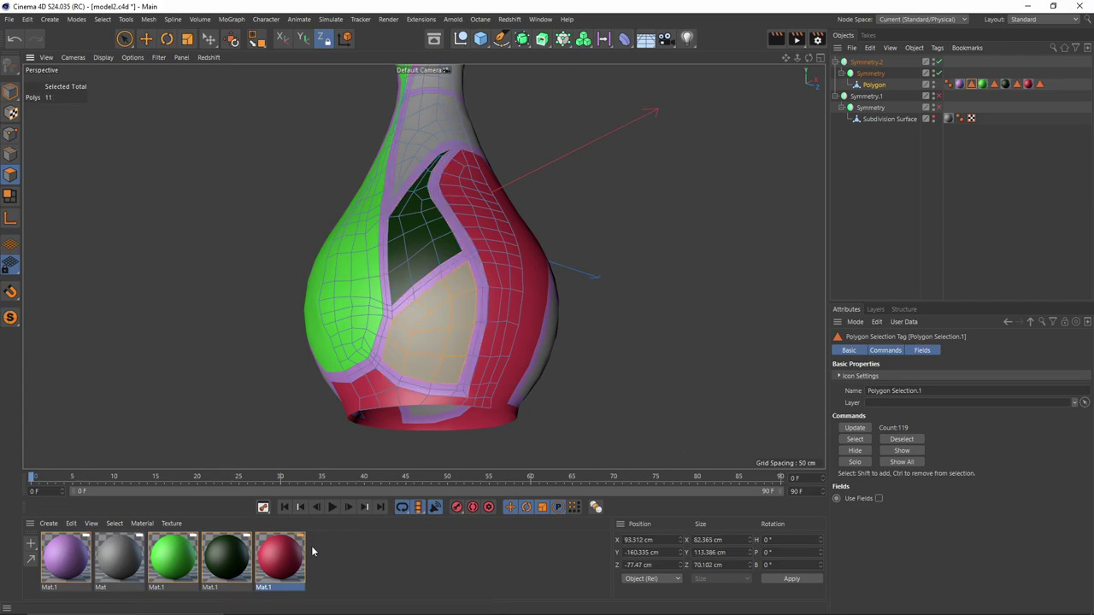
- Duplicate the red material, set the copy to hue 291°, saturation 92% and value 13%, and apply it to the lower panel
left_click_drag(286, 559, 343, 563, "ctrl")
double_click(342, 564)
left_click(709, 171)
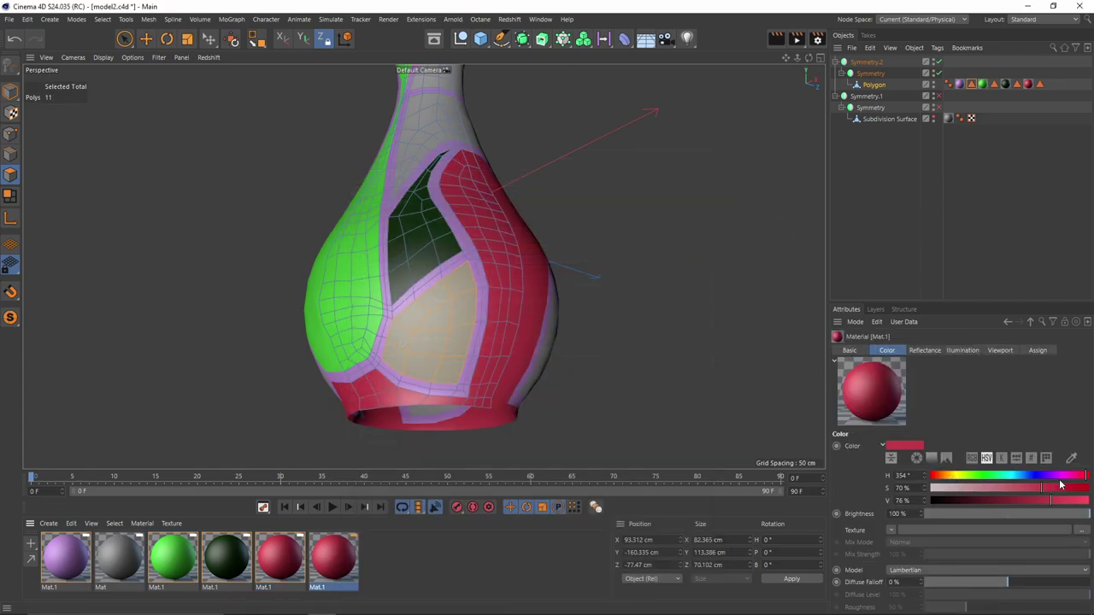
left_click(1059, 476)
left_click_drag(1061, 491, 980, 501)
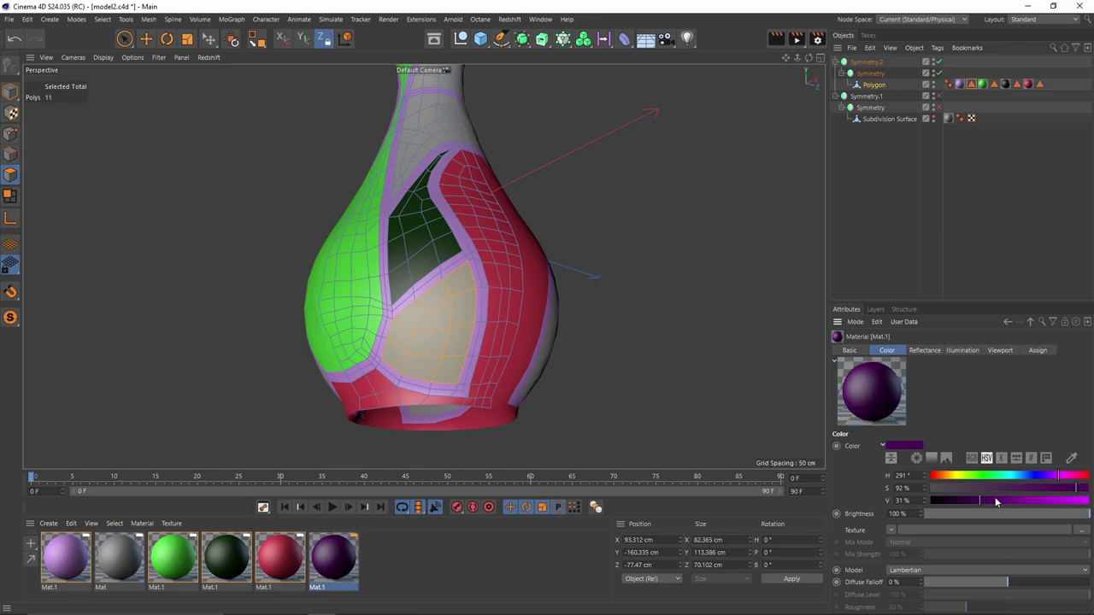
right_click(338, 552)
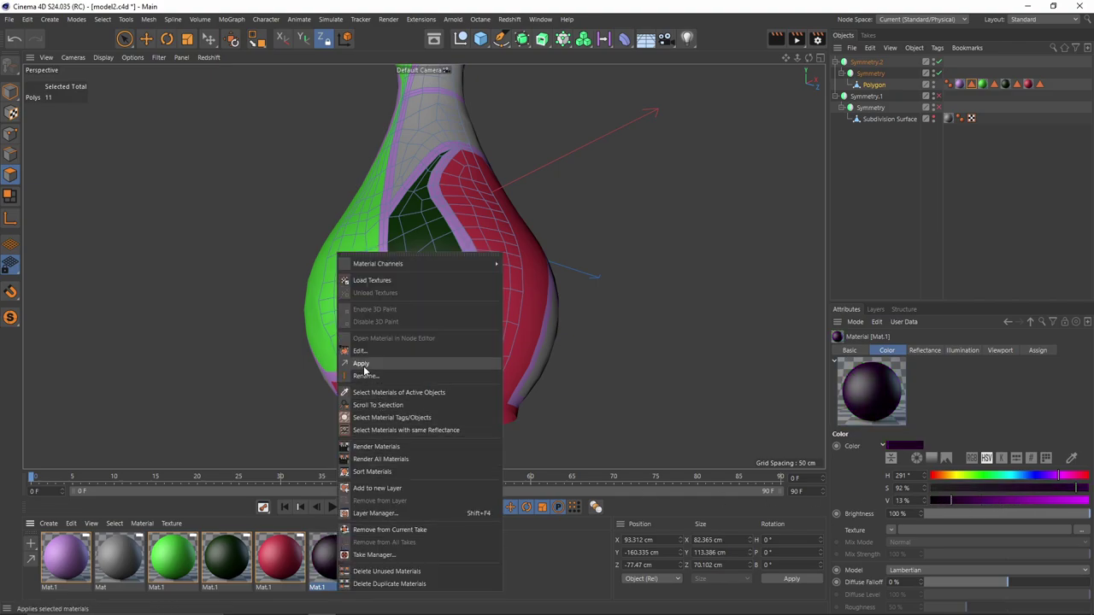
left_click(364, 365)
- Recall the purple strip selection and fill-select the unpainted panel directly below the horizontal neck band
left_click_drag(546, 309, 505, 295, "alt")
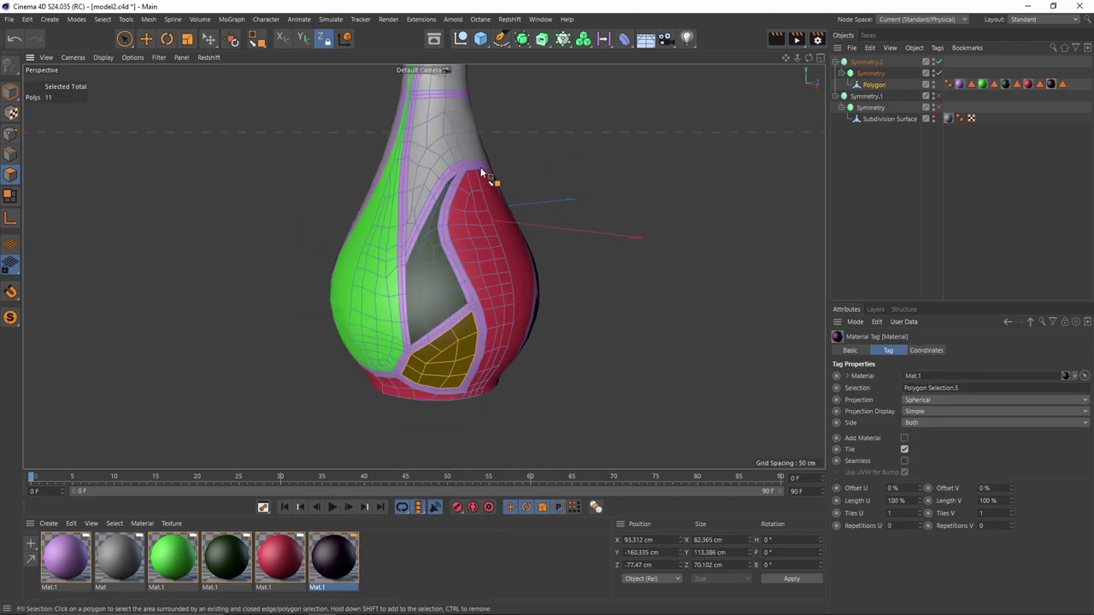
middle_click_drag(440, 169, 516, 218, "alt")
scroll(472, 270, "up", 1)
scroll(516, 219, "up", 2)
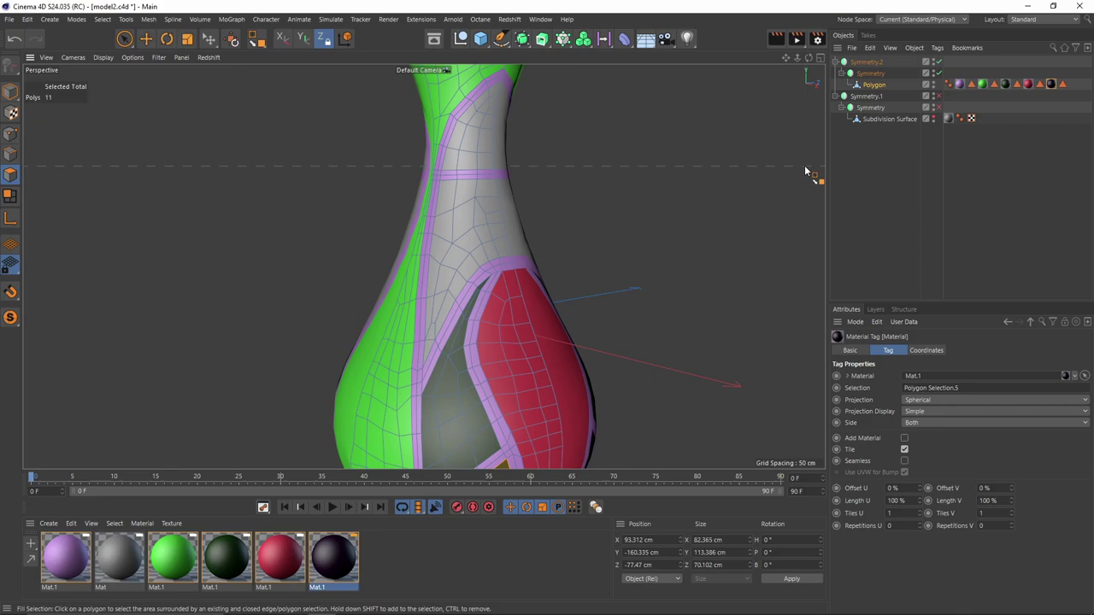
double_click(972, 85)
left_click(488, 207)
middle_click_drag(487, 181, 473, 234, "alt")
scroll(473, 235, "up", 3)
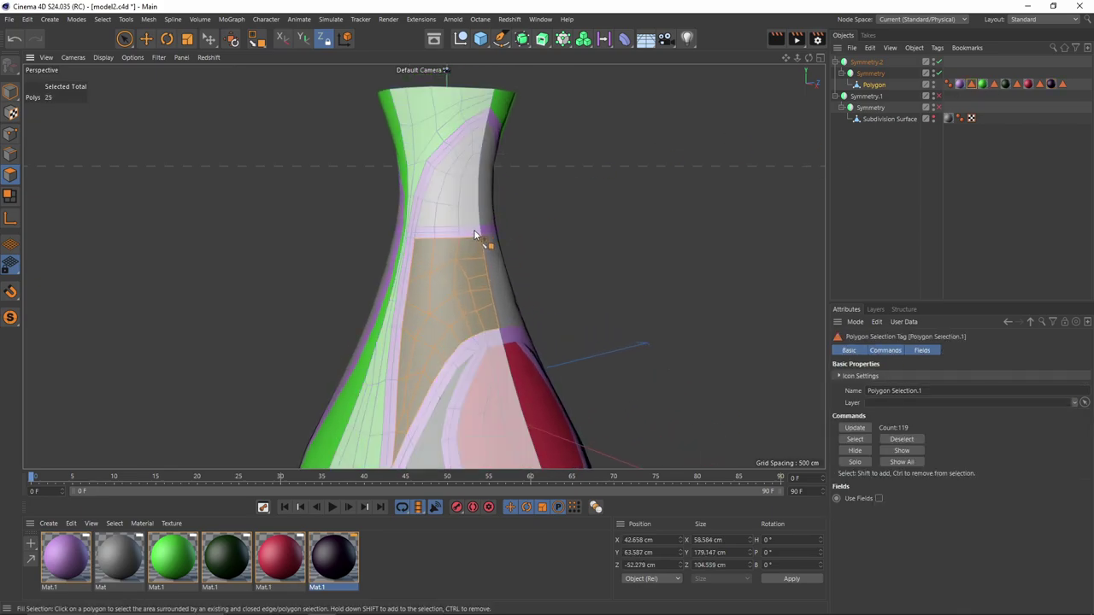
- Add the horizontal neck band and the grey polygons above it to the selection with Live Selection
key("space")
scroll(463, 241, "up", 3)
left_click_drag(456, 210, 469, 256, "shift")
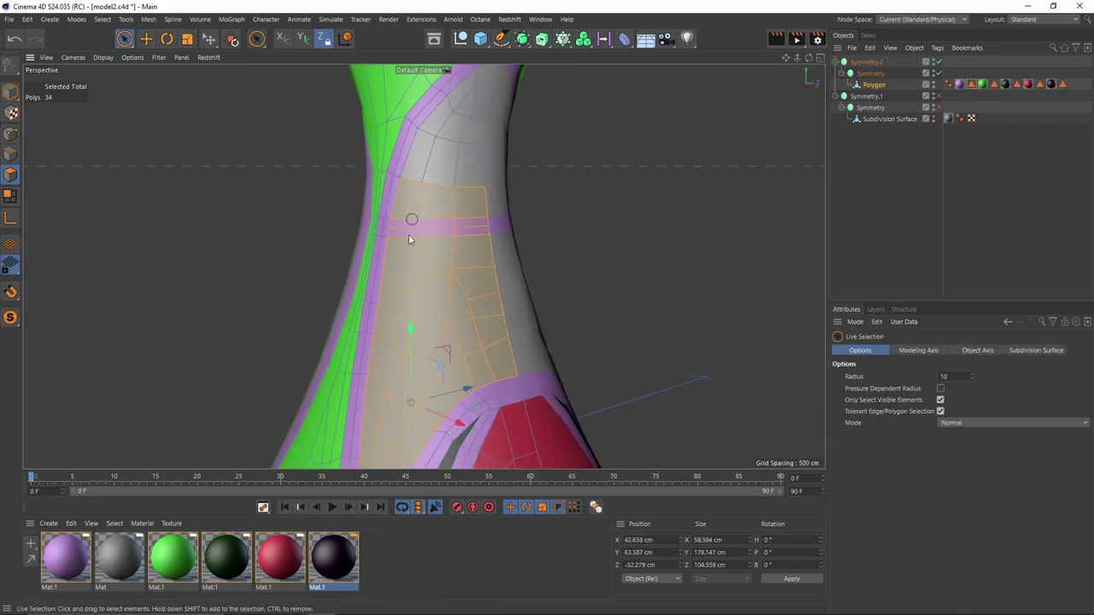
middle_click_drag(441, 199, 413, 330, "alt")
left_click_drag(412, 330, 410, 295, "alt")
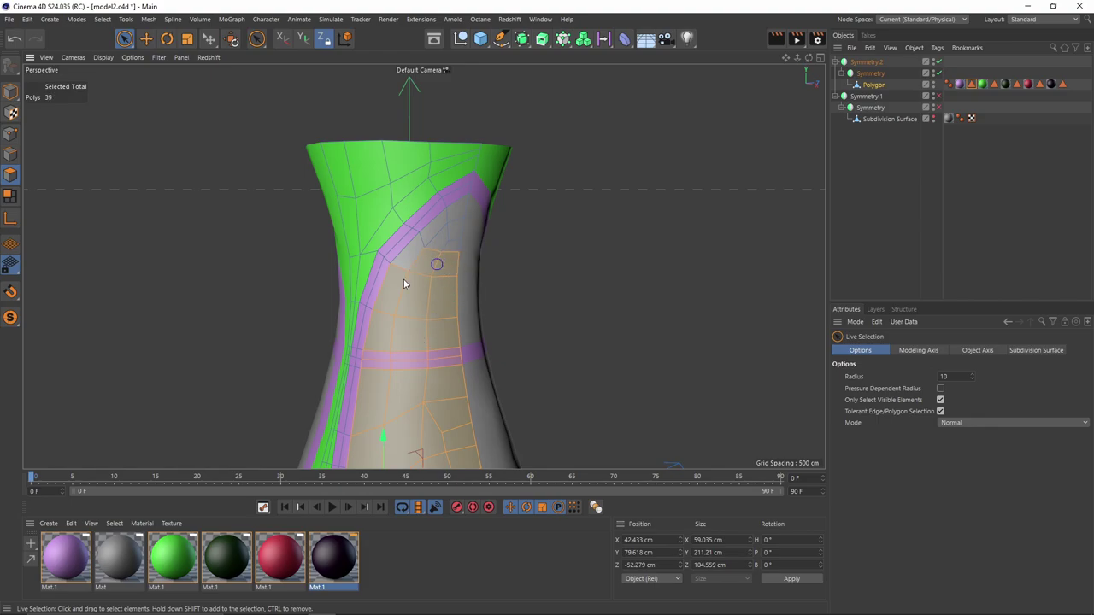
scroll(490, 282, "down", 3)
left_click_drag(489, 282, 413, 237, "alt")
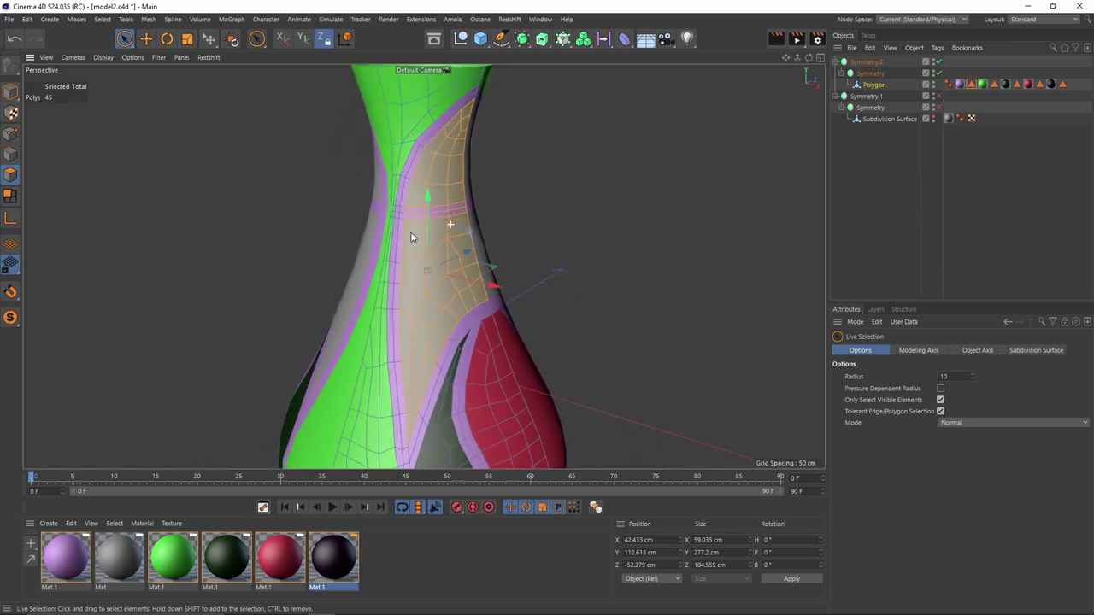
- Duplicate the dark purple material, set the copy to saturation 12% and value 94%, and apply it to the selected neck panel
scroll(413, 237, "down", 4)
right_click(341, 566)
left_click(501, 4)
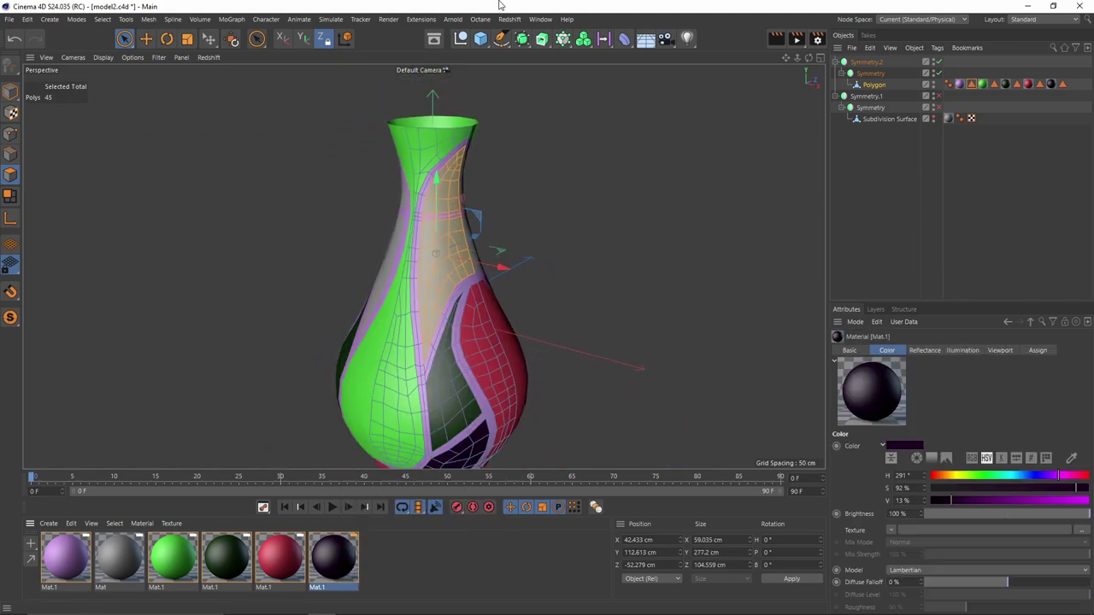
left_click_drag(521, 282, 453, 265, "alt")
middle_click_drag(453, 265, 463, 159, "alt")
left_click_drag(335, 565, 396, 571, "ctrl")
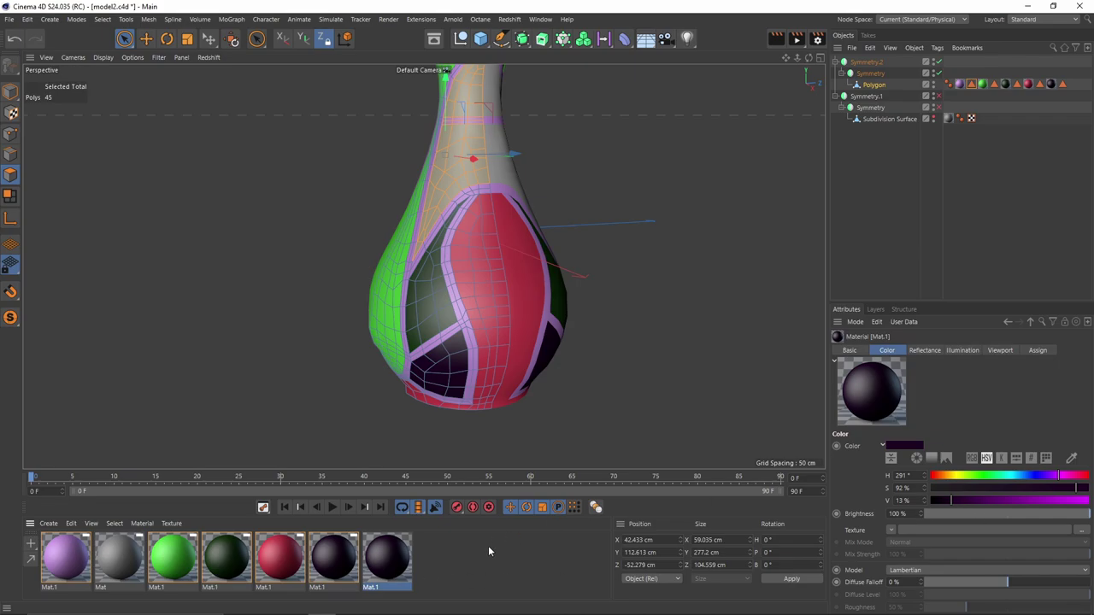
left_click_drag(1017, 488, 1079, 501)
left_click_drag(988, 489, 949, 493)
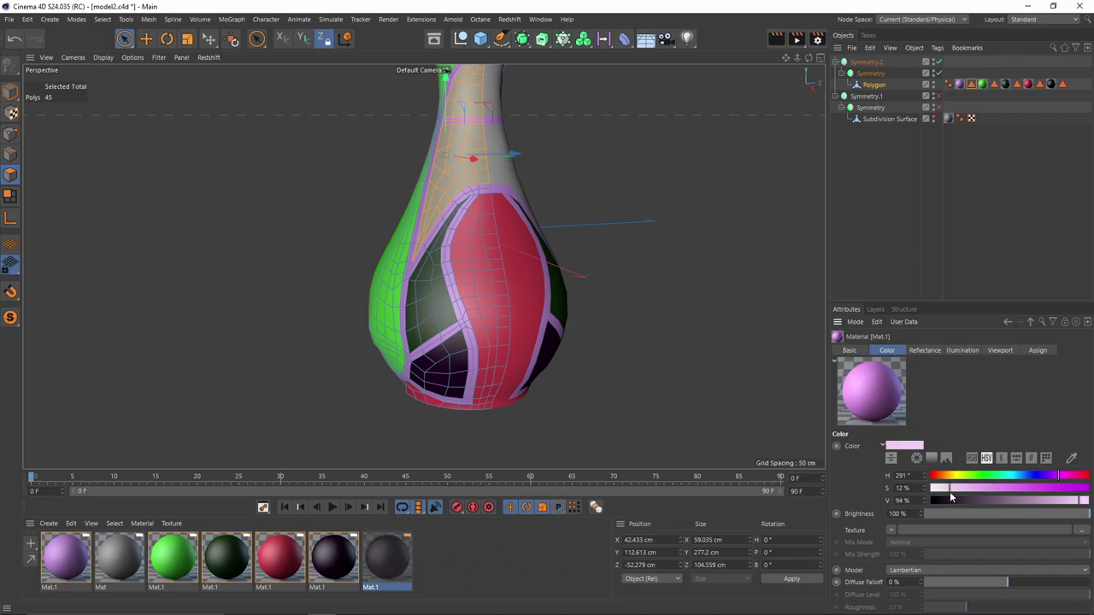
right_click(386, 557)
left_click(422, 368)
left_click_drag(484, 213, 510, 214, "alt")
middle_click_drag(511, 213, 498, 275, "alt")
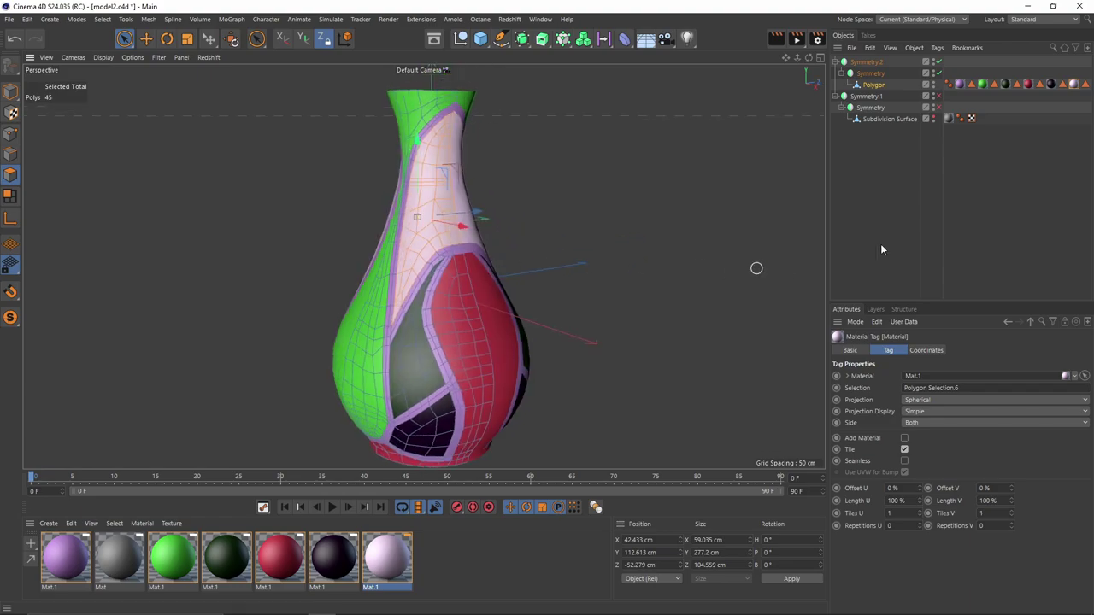
- Make the Symmetry.2 generator containing the painted vase editable
left_click(880, 244)
left_click_drag(345, 259, 455, 223, "alt")
left_click_drag(456, 223, 462, 232, "alt")
left_click(867, 66)
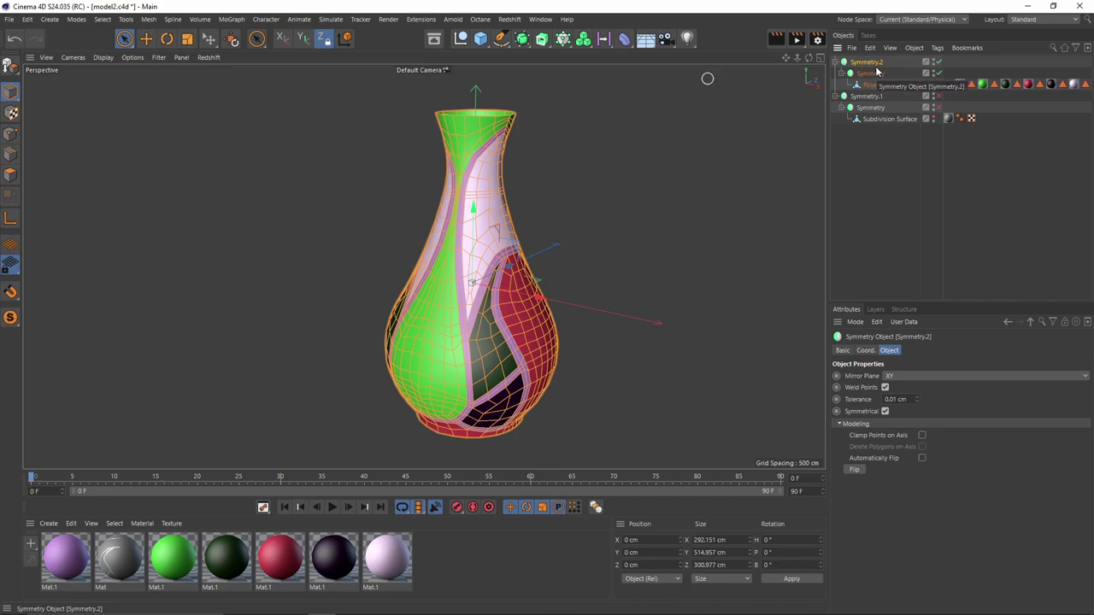
key("c")
- Move the Polygon mesh out of the converted Symmetry.2 hierarchy and delete the leftover nulls
left_click(835, 62)
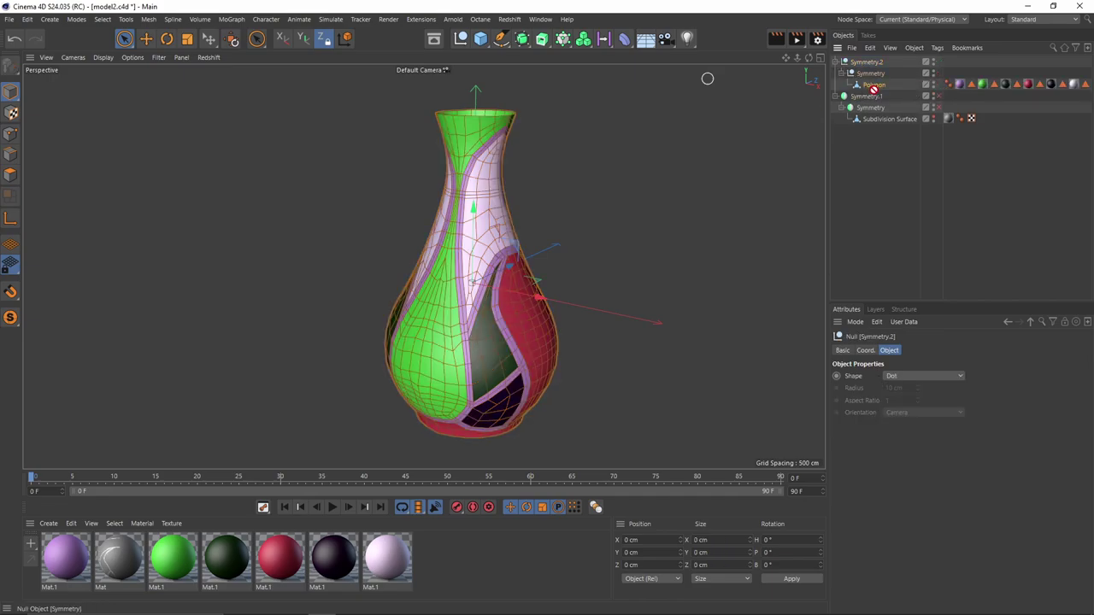
left_click_drag(872, 88, 873, 92)
left_click(870, 63)
key("Delete")
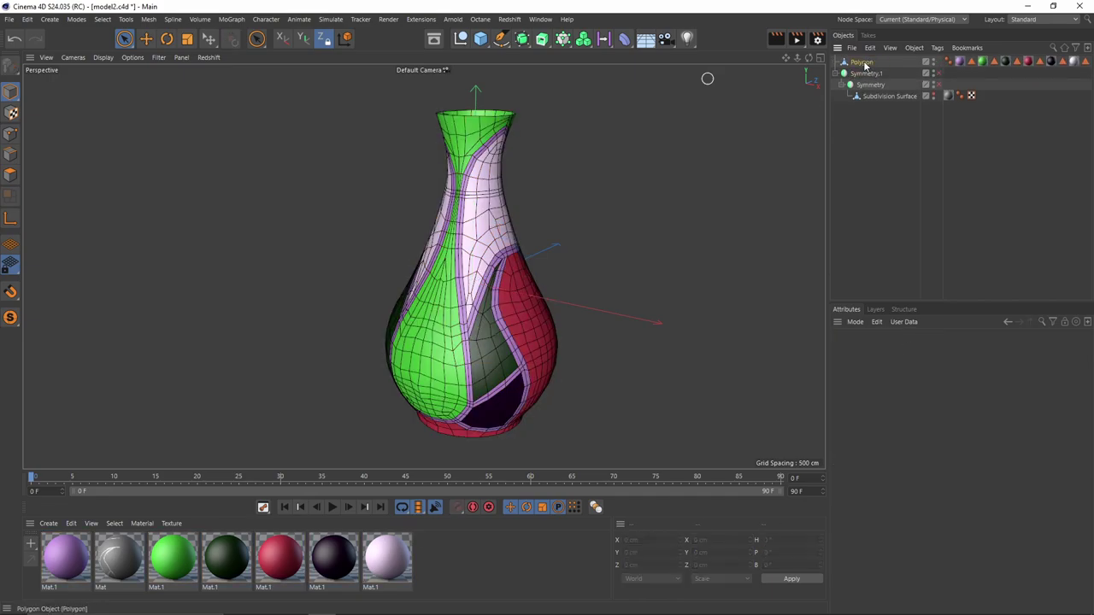
- Check the stored polygon selections for the strips, green panels and dark green panels on the full Polygon mesh
left_click(863, 64)
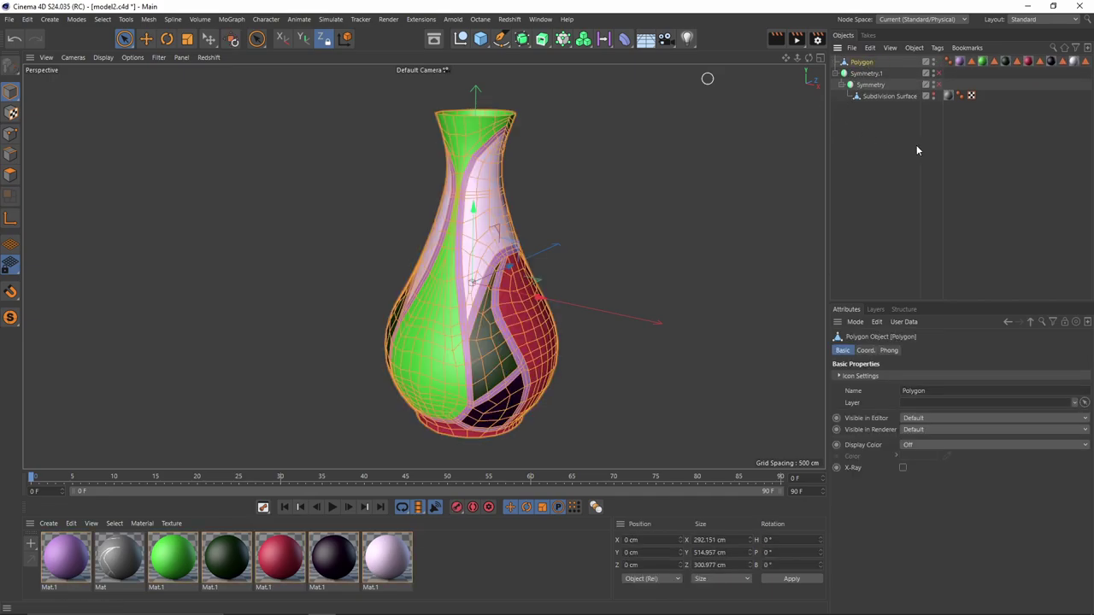
double_click(971, 63)
left_click_drag(588, 243, 629, 218, "alt")
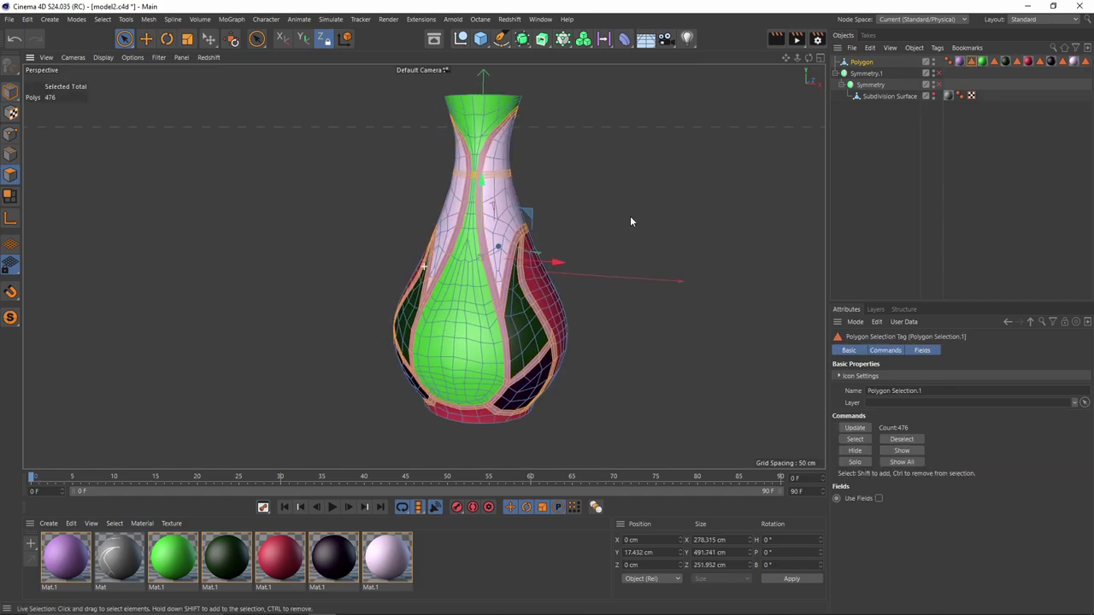
double_click(994, 64)
left_click_drag(776, 186, 601, 182, "alt")
double_click(1019, 64)
middle_click_drag(566, 212, 566, 198, "alt")
- Recall the strip polygons stored in Polygon Selection.1 on the Polygon mesh
left_click(628, 41)
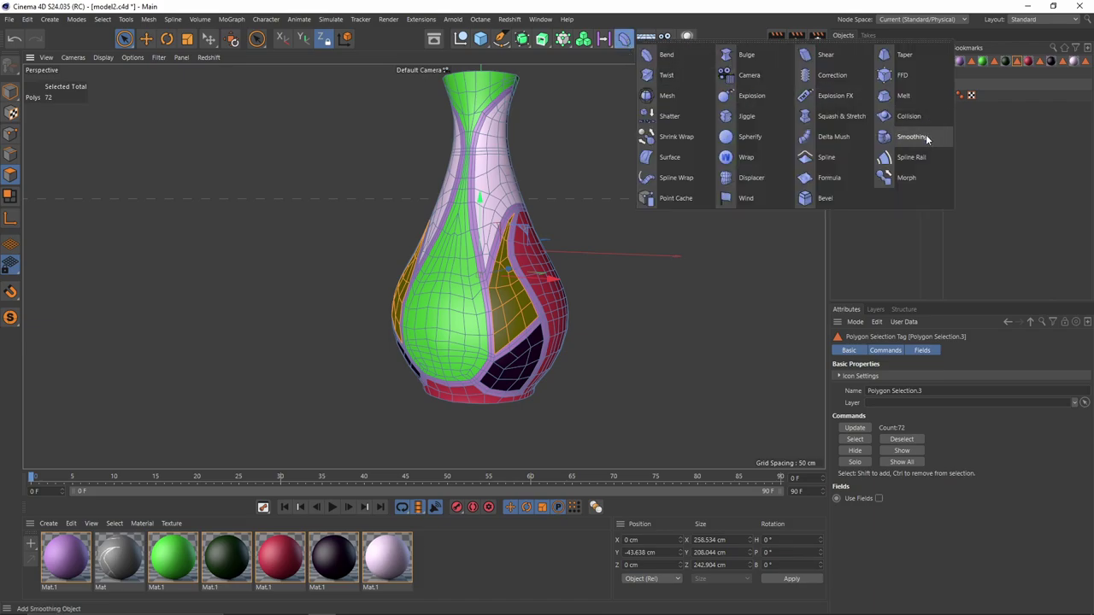
left_click(1009, 126)
double_click(973, 62)
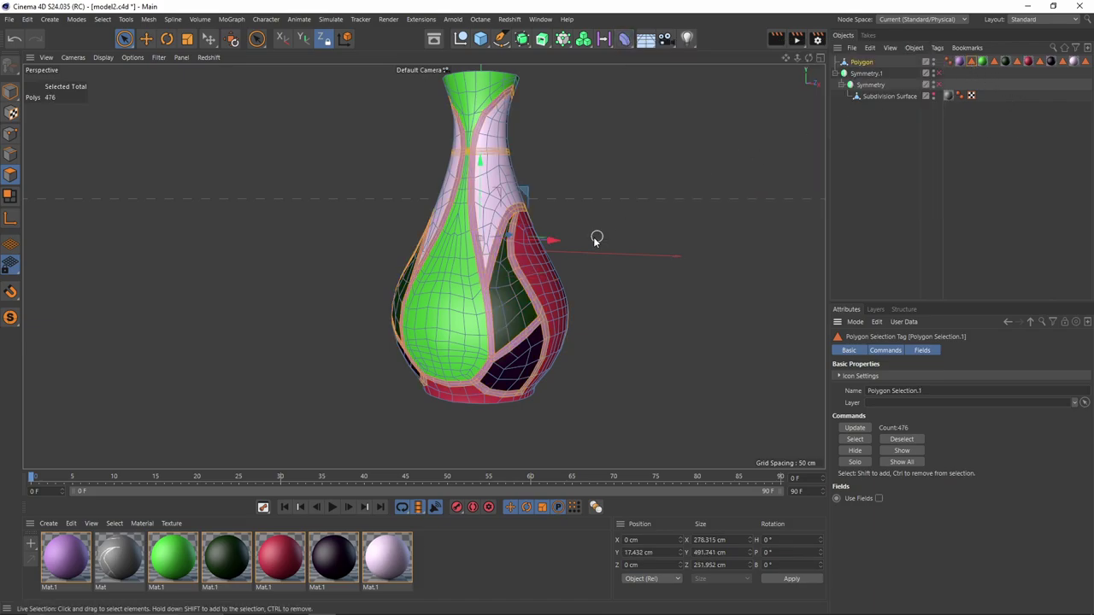
- Add a Smoothing deformer as a child of the Polygon mesh
left_click_drag(597, 242, 550, 241, "alt")
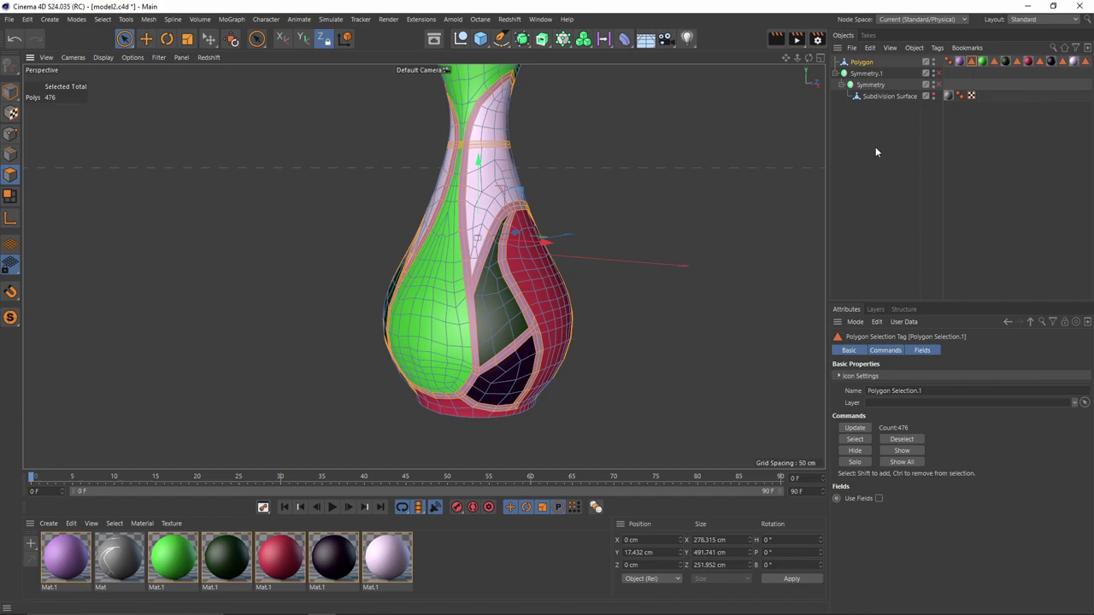
left_click_drag(716, 188, 730, 180, "alt")
left_click(626, 43)
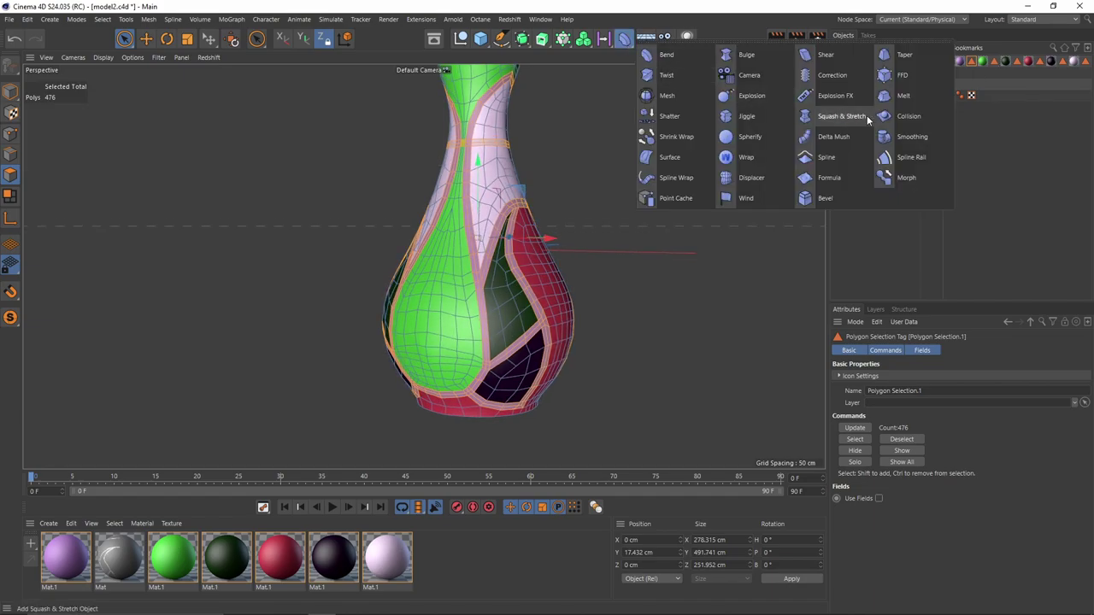
left_click(912, 138)
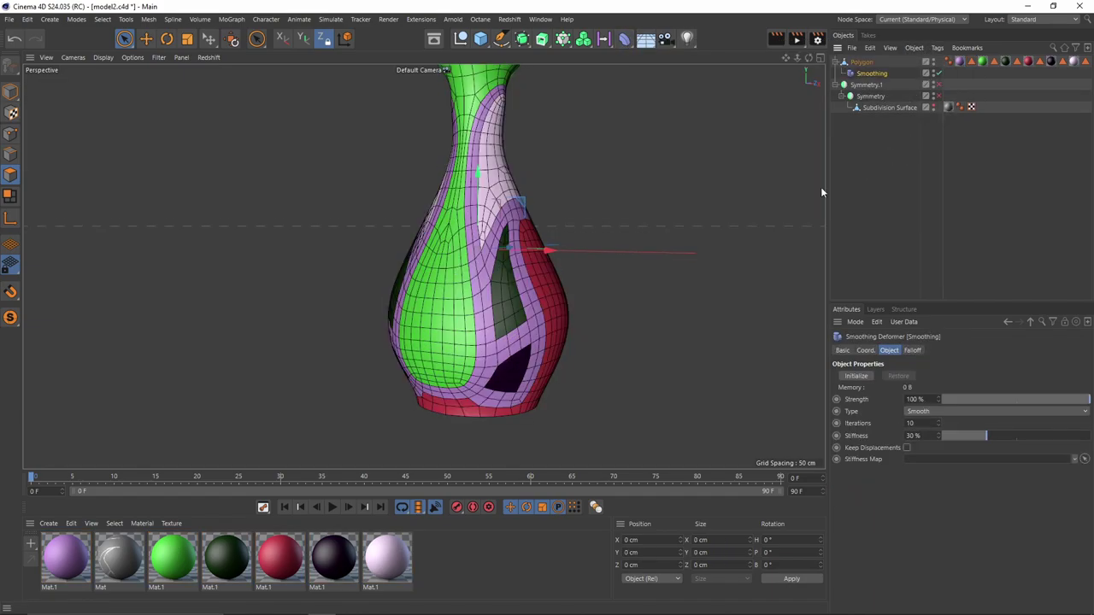
mouse_move(541, 236)
left_mouse_down("alt")
mouse_move(562, 233)
mouse_move(522, 241)
left_mouse_up("alt")
right_click_drag(533, 245, 538, 263, "alt")
left_click_drag(539, 266, 538, 254, "alt")
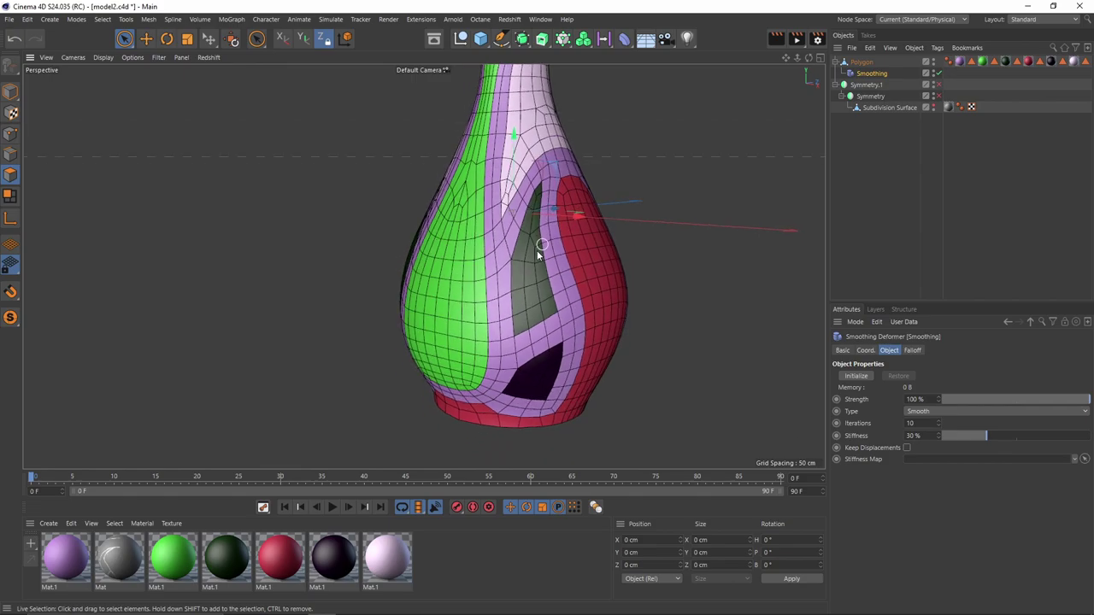
- Compare the smoothed mesh with the original Symmetry.1 vase by briefly showing the original over it
middle_click(501, 334)
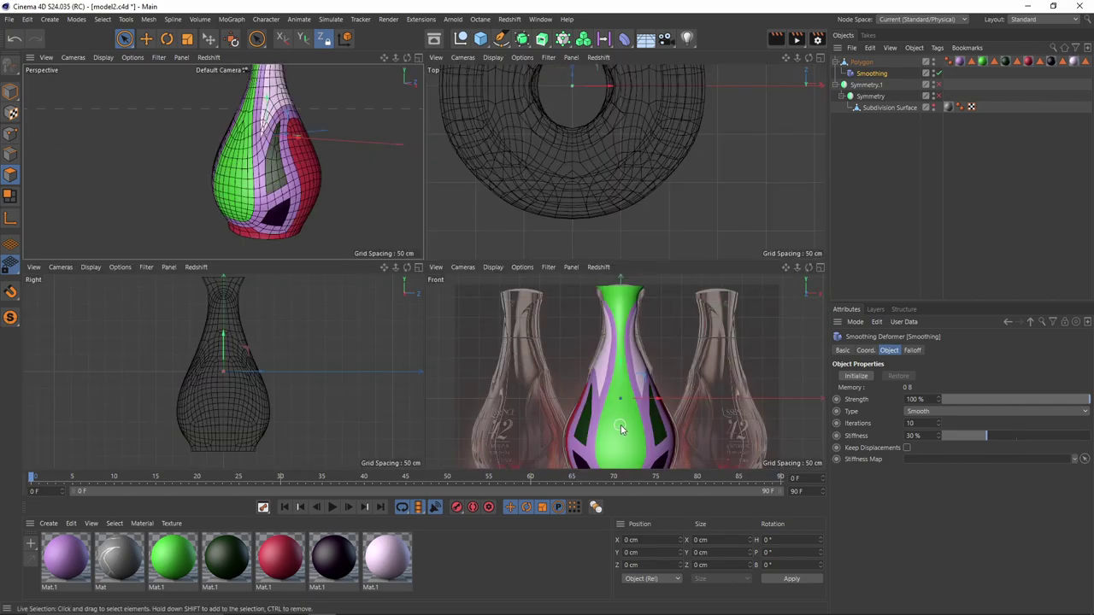
middle_click(352, 175)
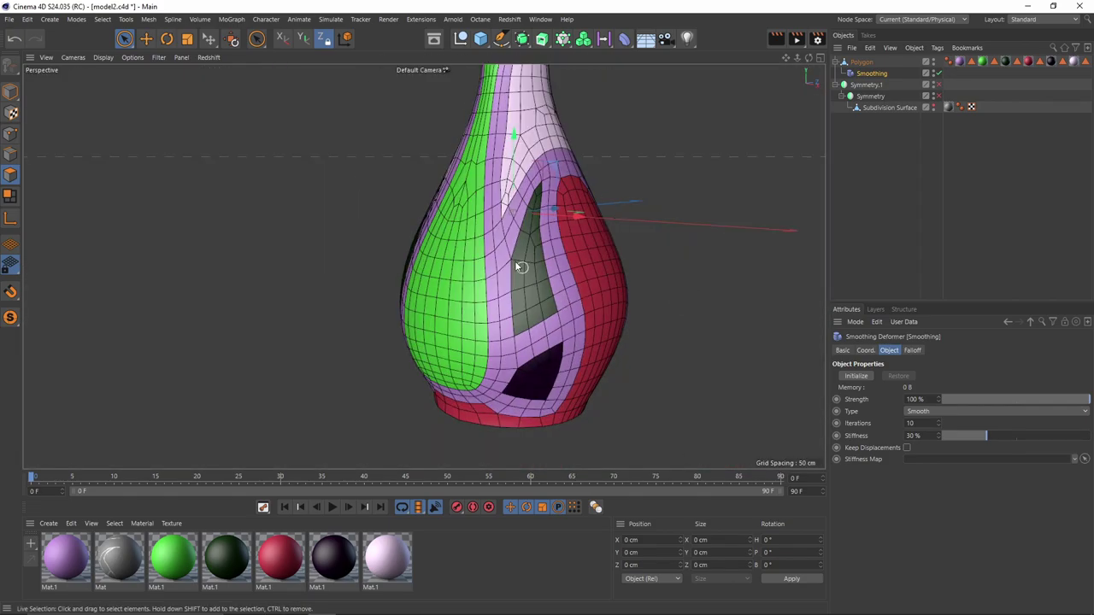
left_click_drag(517, 266, 621, 183, "alt")
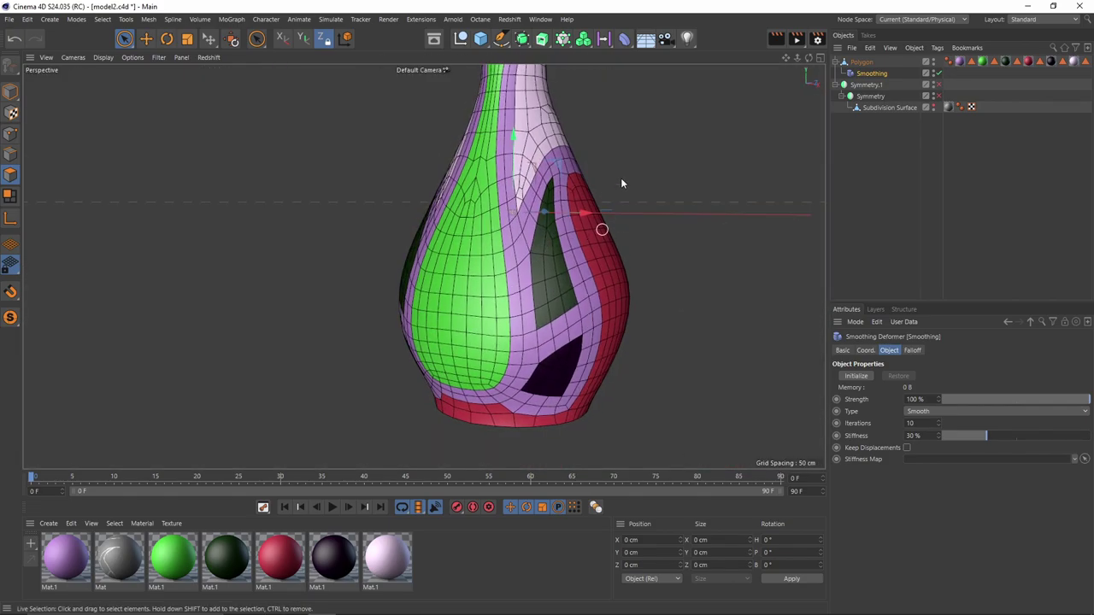
left_click(933, 106)
left_click_drag(559, 367, 502, 299, "alt")
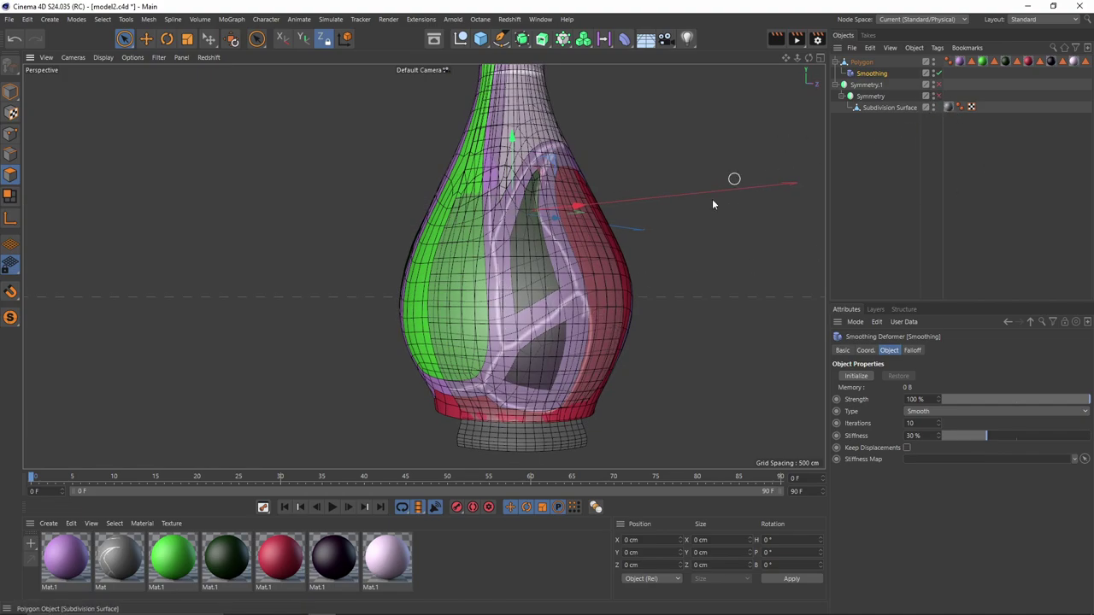
left_click(933, 84)
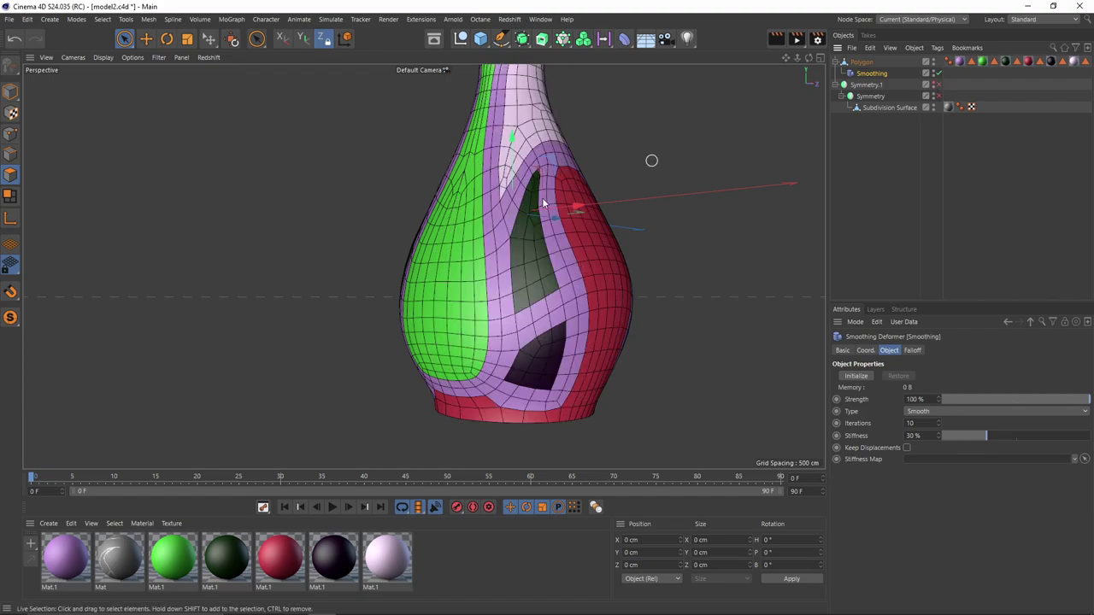
left_click_drag(510, 178, 541, 256, "alt")
right_click_drag(541, 256, 511, 287, "alt")
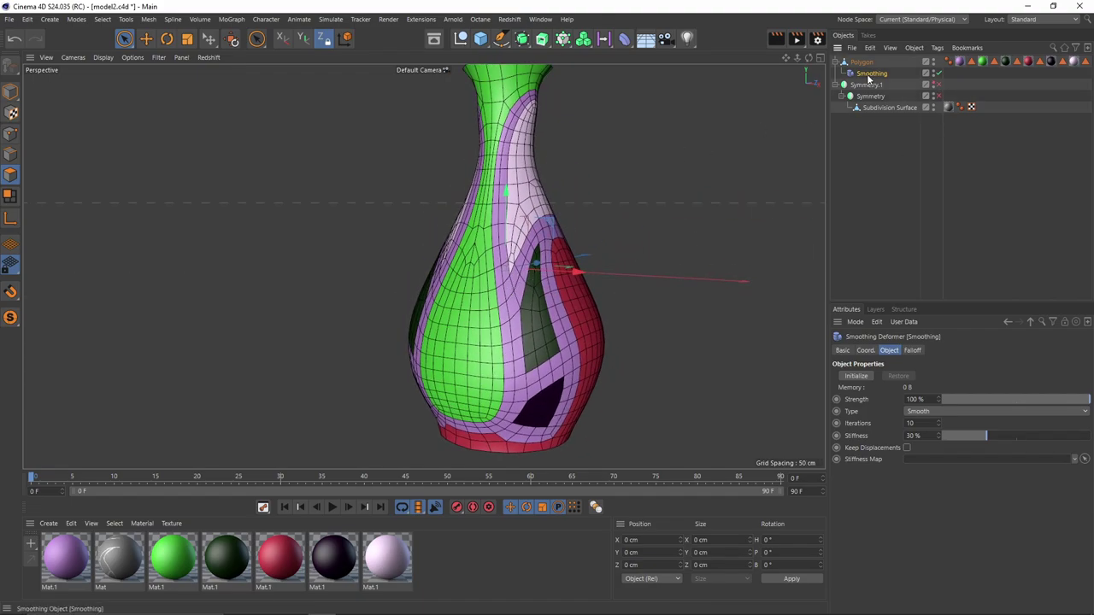
- Turn off the Smoothing deformer and disconnect the green panel polygons stored in Polygon Selection.2
left_click(939, 74)
left_click(870, 63)
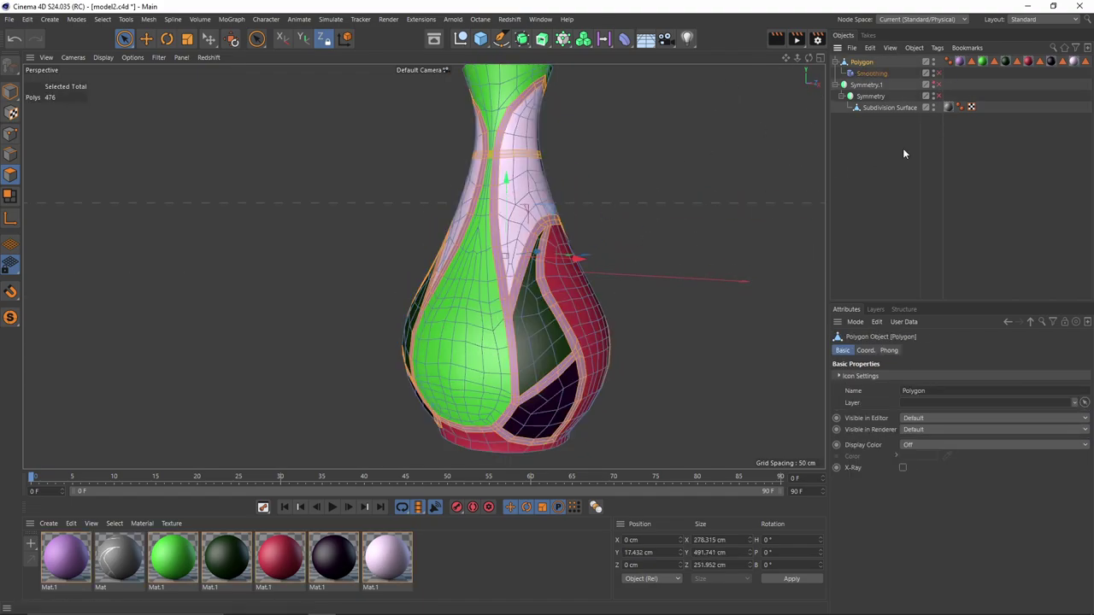
double_click(994, 63)
middle_click_drag(591, 284, 616, 292, "alt")
left_click_drag(616, 292, 571, 275, "alt")
left_click_drag(605, 216, 650, 275, "alt")
right_click(677, 302)
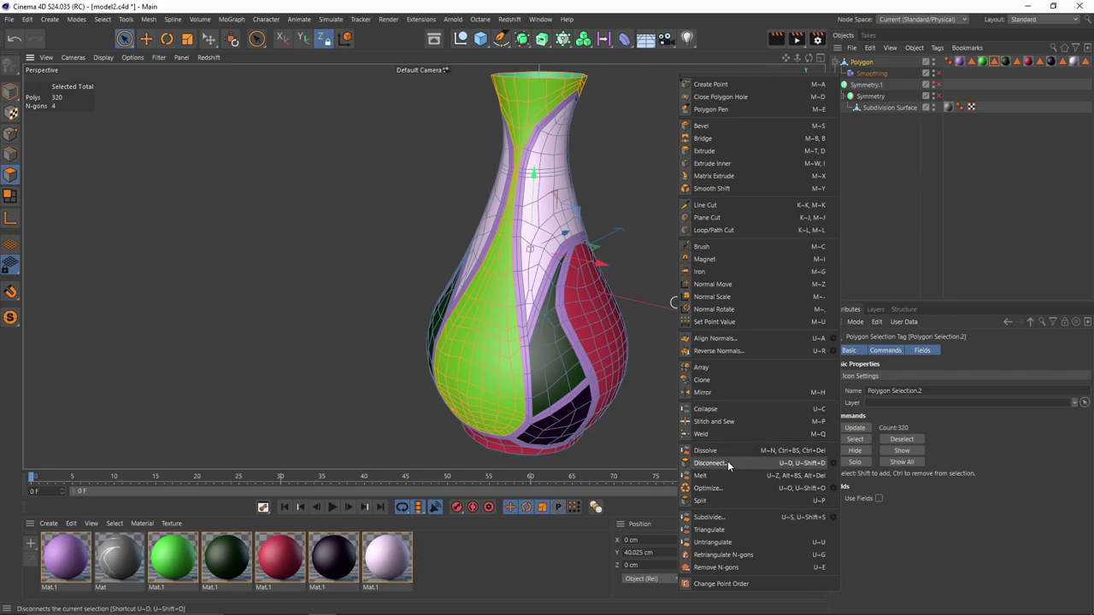
left_click(992, 151)
left_click(998, 108)
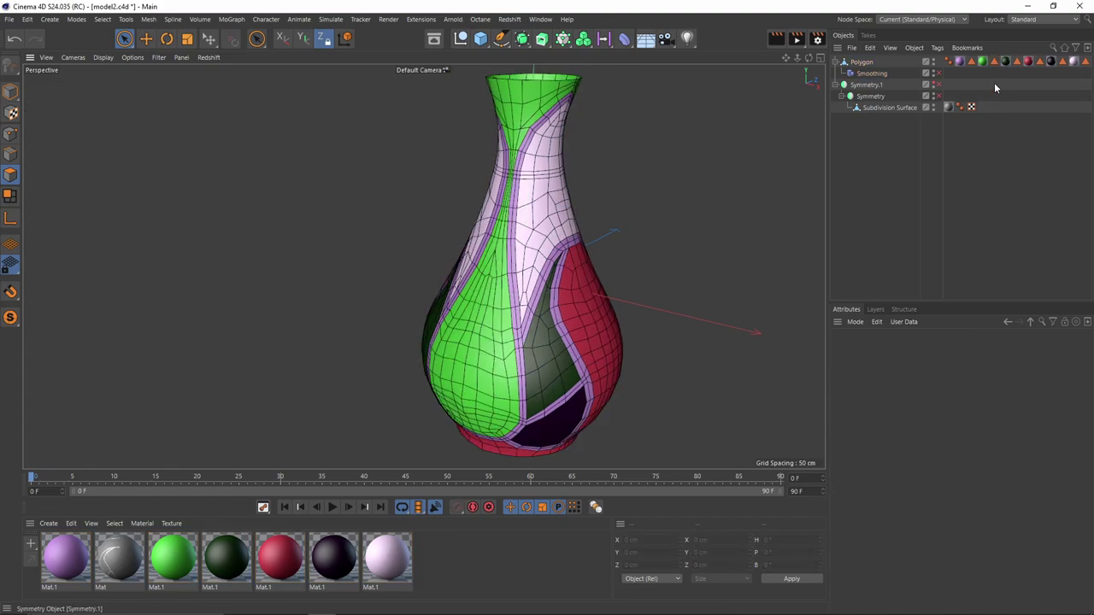
double_click(994, 63)
right_click(694, 292)
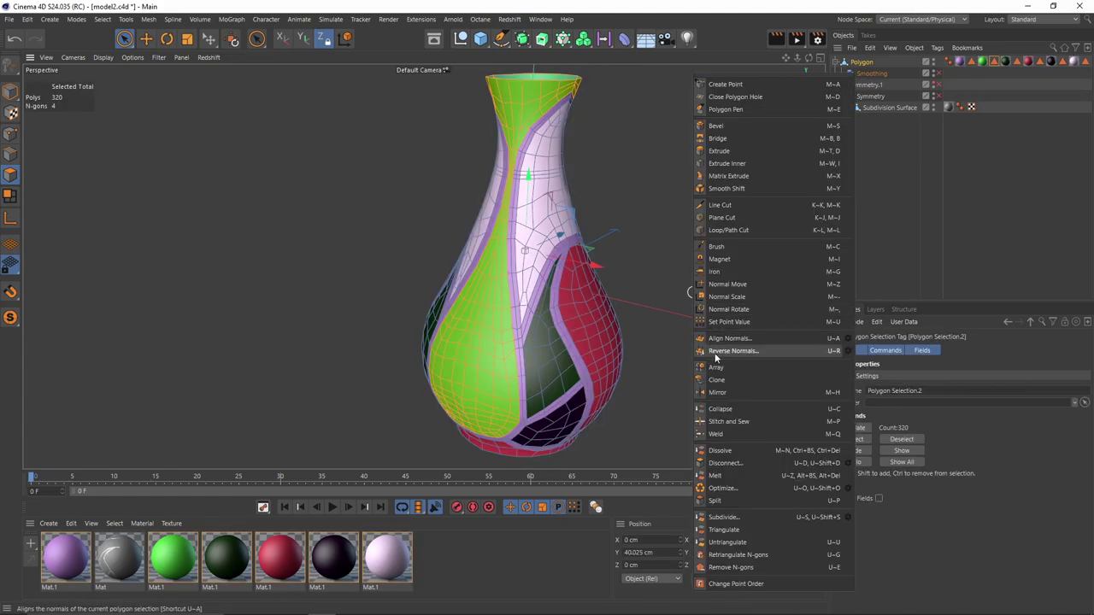
left_click(731, 461)
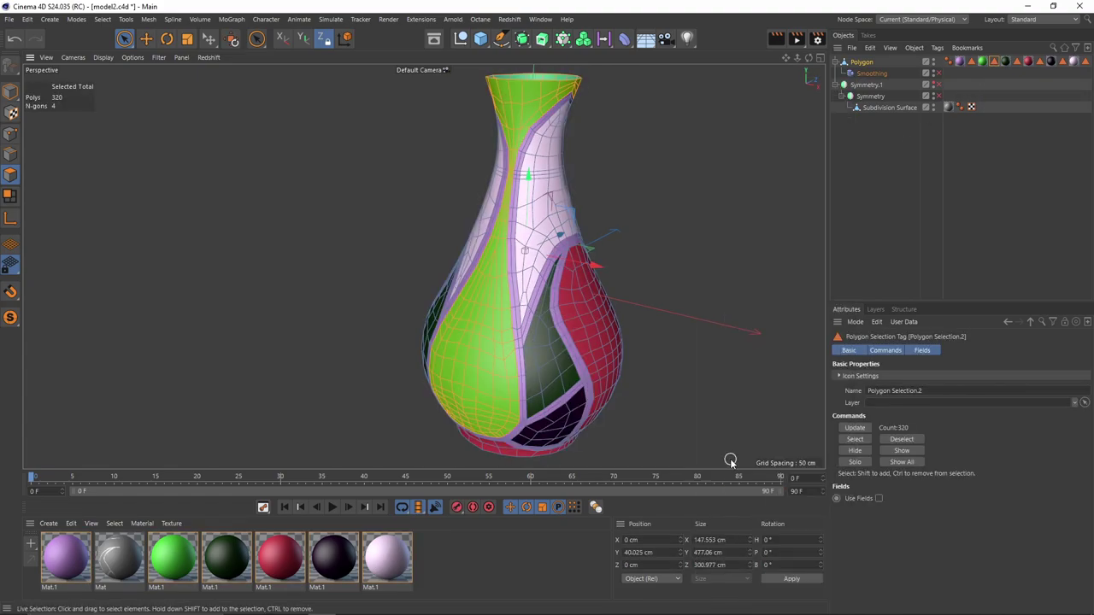
- Disconnect the dark green polygons of Polygon Selection.3 and the red polygons of Polygon Selection.4, each selection separately
double_click(1017, 62)
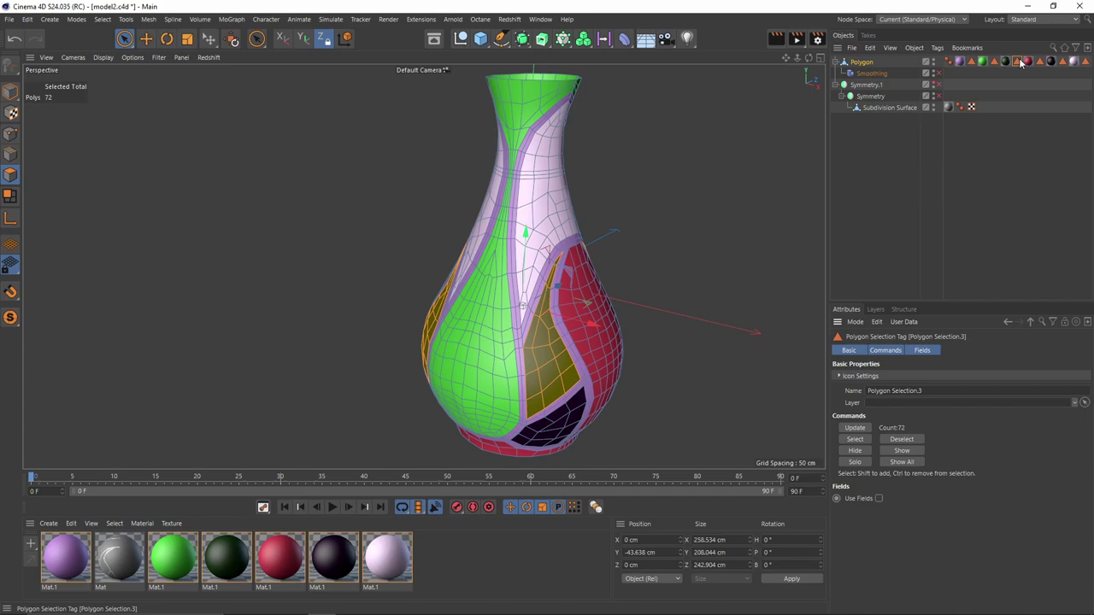
mouse_move(712, 283)
left_mouse_down("alt")
mouse_move(588, 281)
mouse_move(705, 275)
mouse_move(703, 285)
left_mouse_up("alt")
right_click(703, 286)
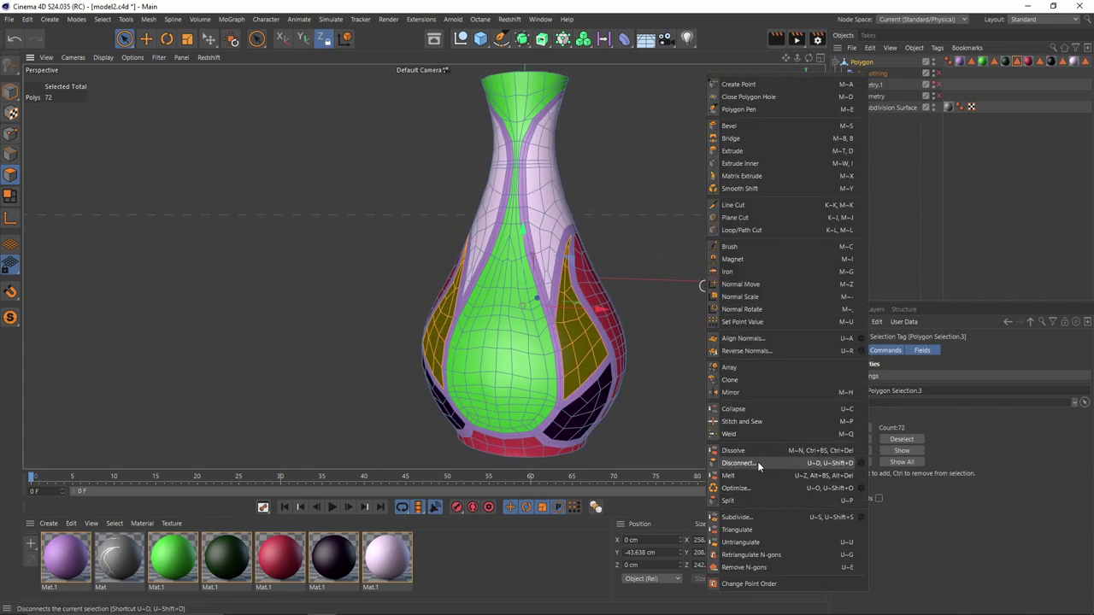
left_click(757, 462)
double_click(1040, 62)
right_click(741, 300)
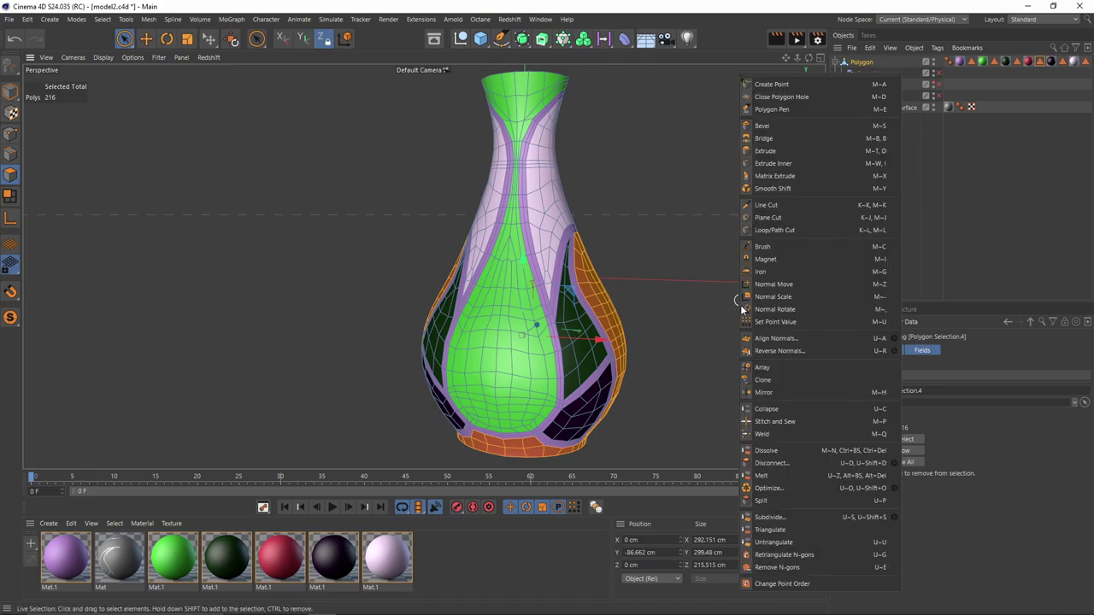
left_click(794, 462)
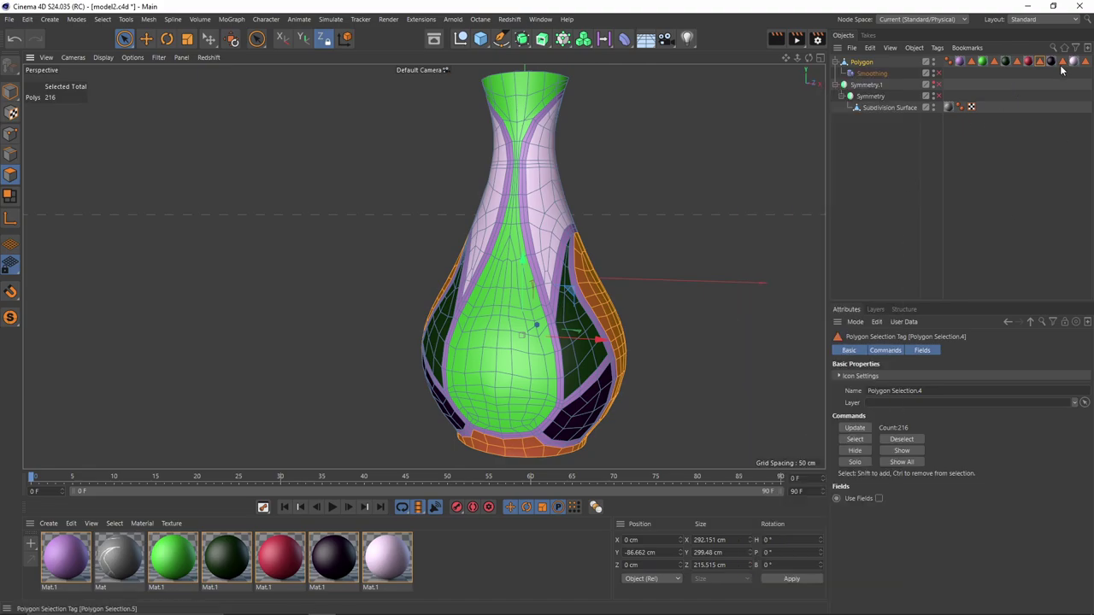
- Disconnect the dark purple panels of Polygon Selection.5 and the pale lilac neck panels of Polygon Selection.6, each selection separately
double_click(1062, 63)
right_click(727, 316)
left_click(758, 463)
double_click(1086, 61)
right_click(661, 296)
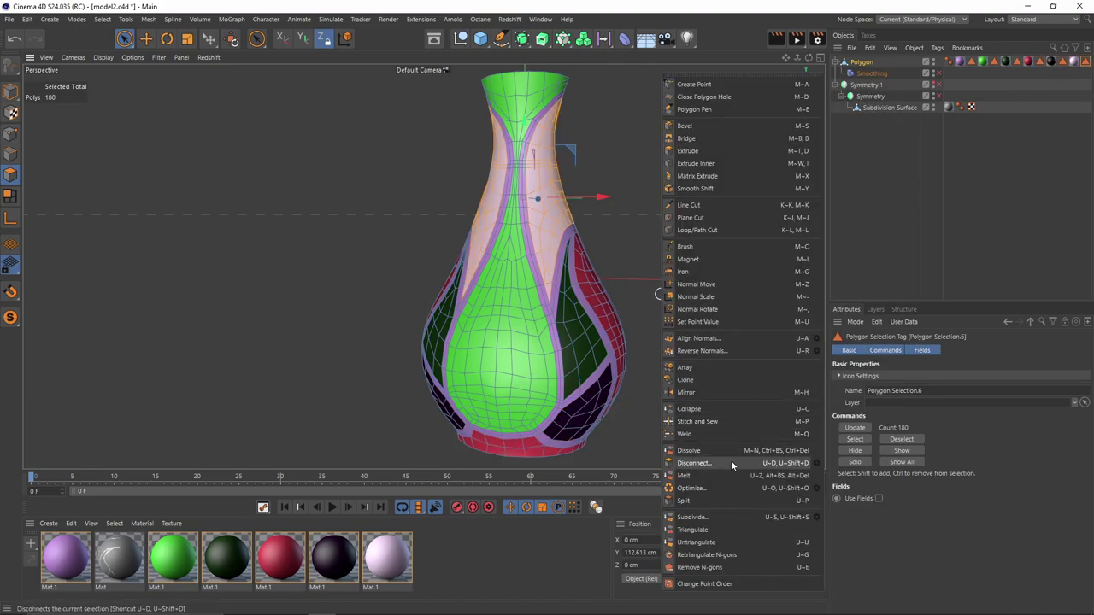
left_click(731, 463)
left_click_drag(763, 309, 788, 189, "alt")
left_click_drag(621, 236, 585, 239, "alt")
middle_click_drag(585, 238, 572, 247, "alt")
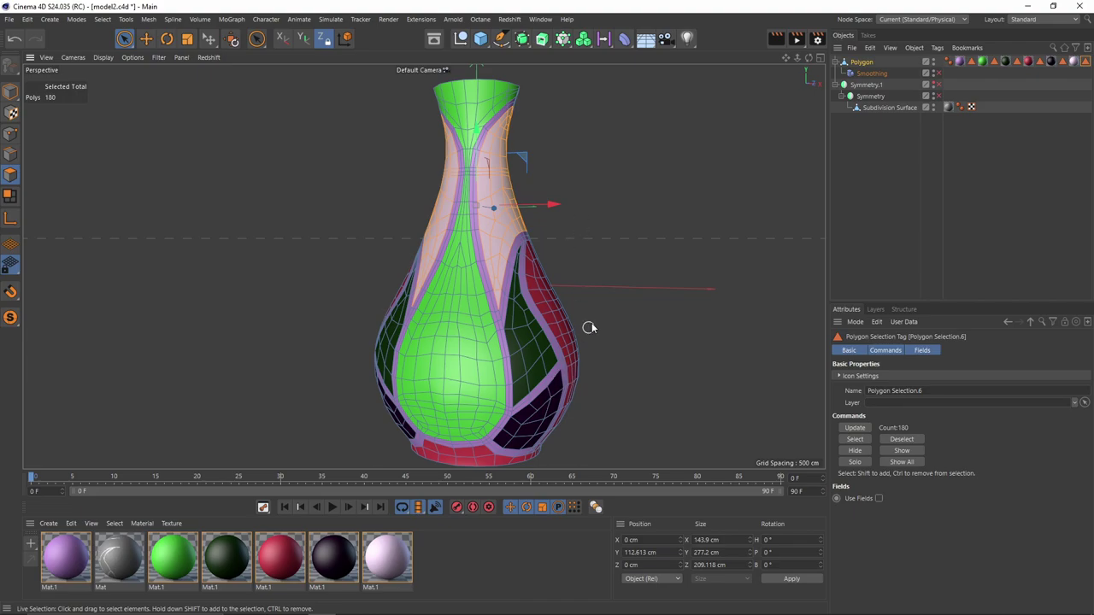
- Hide the materials in the viewport and place the Polygon mesh under a Subdivision Surface generator
key("n")
key("q")
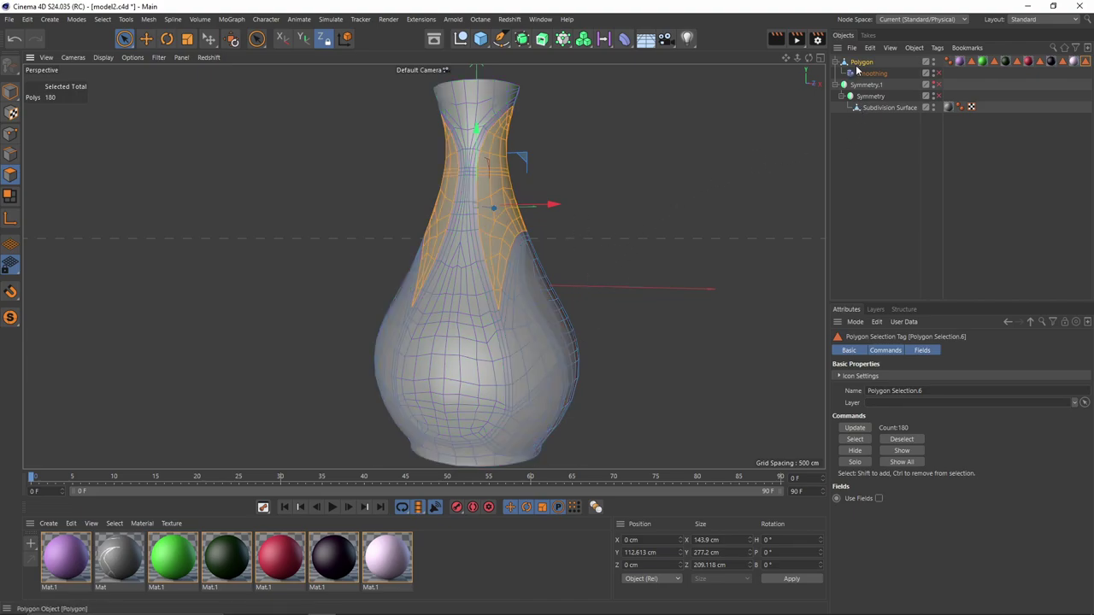
left_click(859, 64)
left_click(523, 42, "alt")
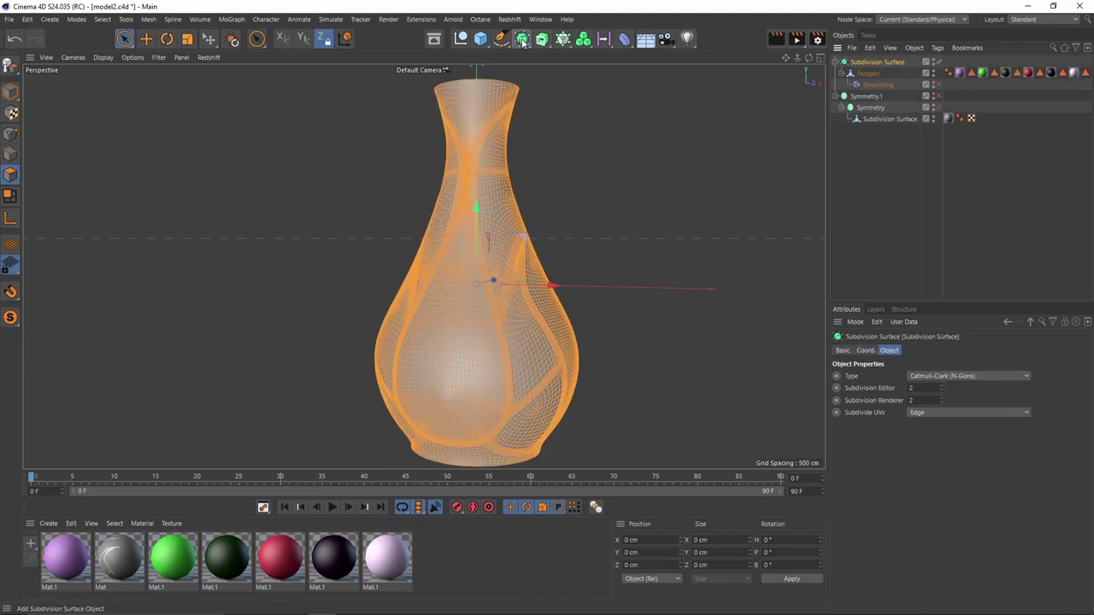
- Show the subdivided vase with Gouraud shading without lines and examine its surface for bumps along the panel seams
left_click(923, 174)
scroll(491, 344, "up", 3)
key("n")
key("a")
left_click_drag(491, 344, 502, 191, "alt")
scroll(502, 191, "up", 3)
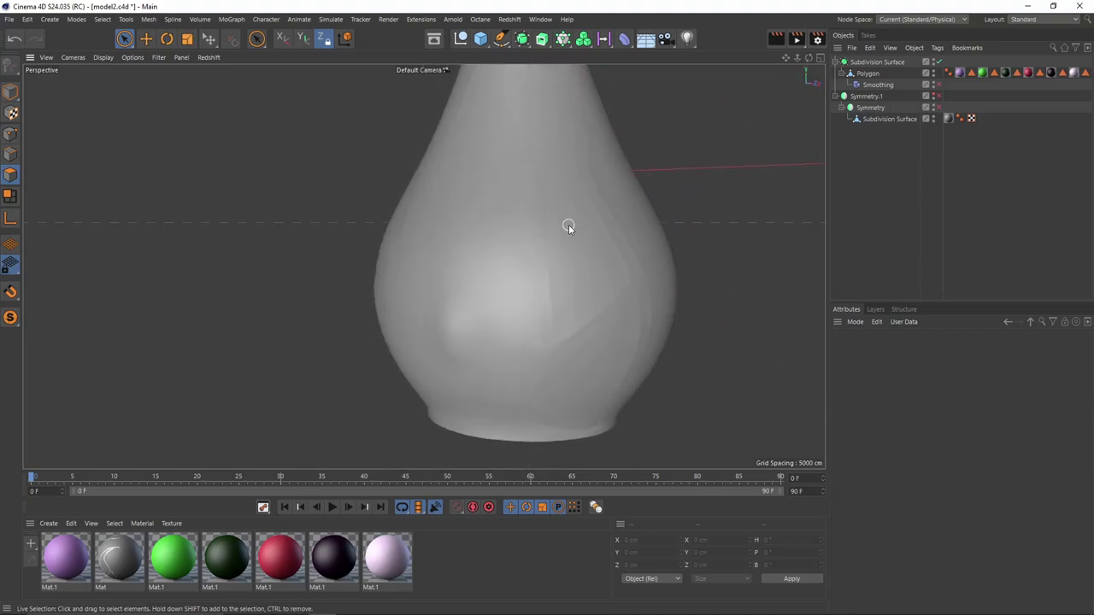
- Select the Polygon mesh and turn off its parent Subdivision Surface generator
left_click(869, 75)
middle_click_drag(648, 201, 609, 232, "alt")
left_click_drag(608, 233, 600, 246, "alt")
scroll(600, 246, "down", 2)
middle_click_drag(600, 246, 537, 272, "alt")
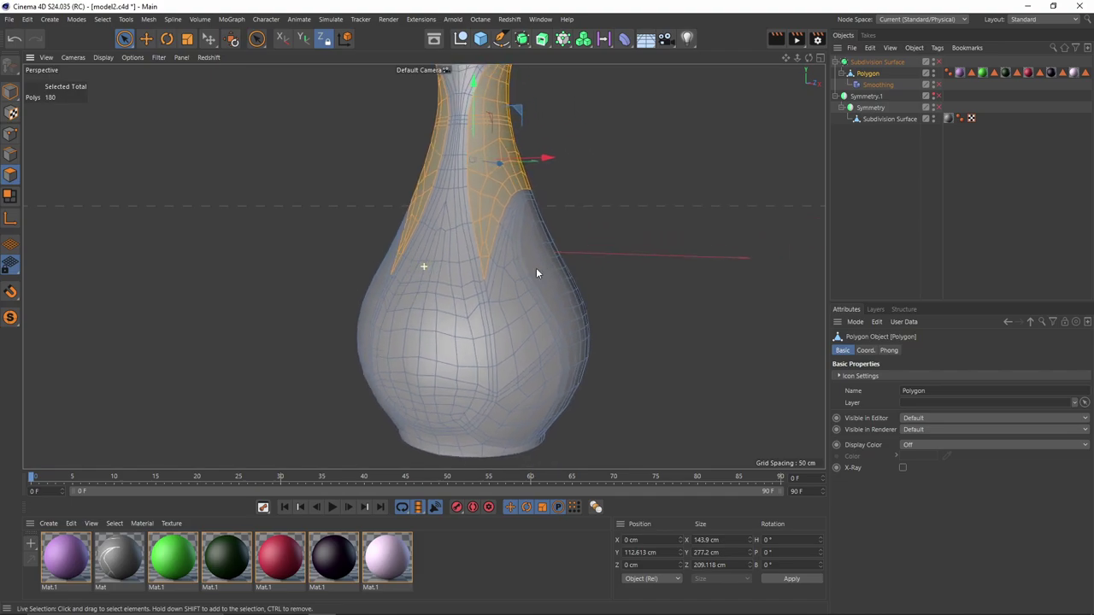
left_click_drag(537, 273, 580, 256, "alt")
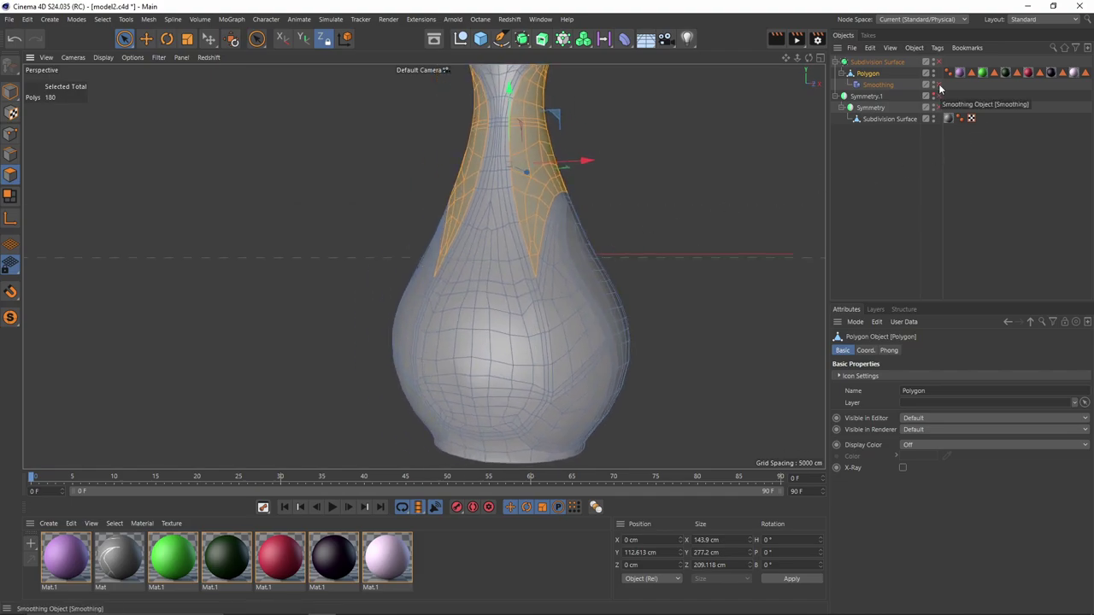
- Switch to Model mode with Gouraud shading and lines, and turn the Smoothing deformer back on
left_click(10, 93)
key("n")
key("b")
left_click_drag(627, 294, 562, 209, "alt")
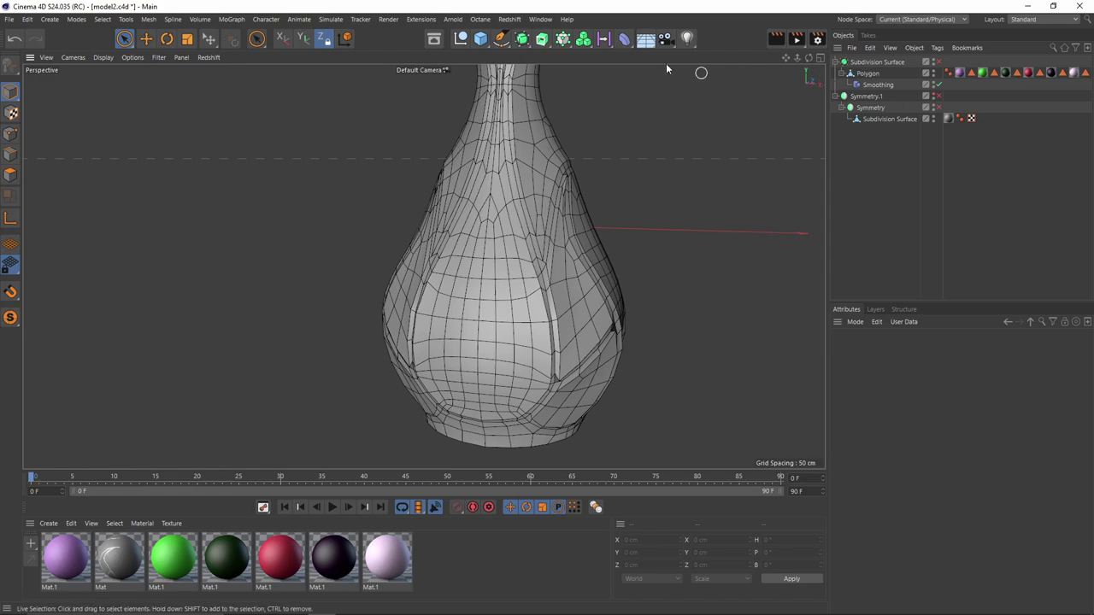
- Add a Shrink Wrap deformer and place it below Smoothing as a child of the Polygon mesh
left_click(624, 38)
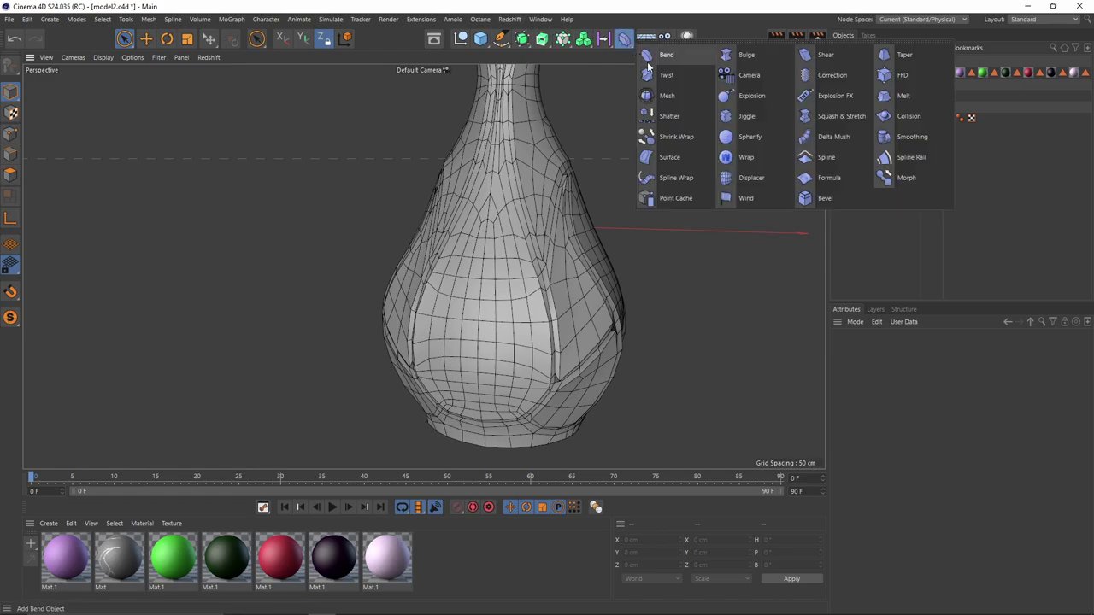
left_click(684, 137)
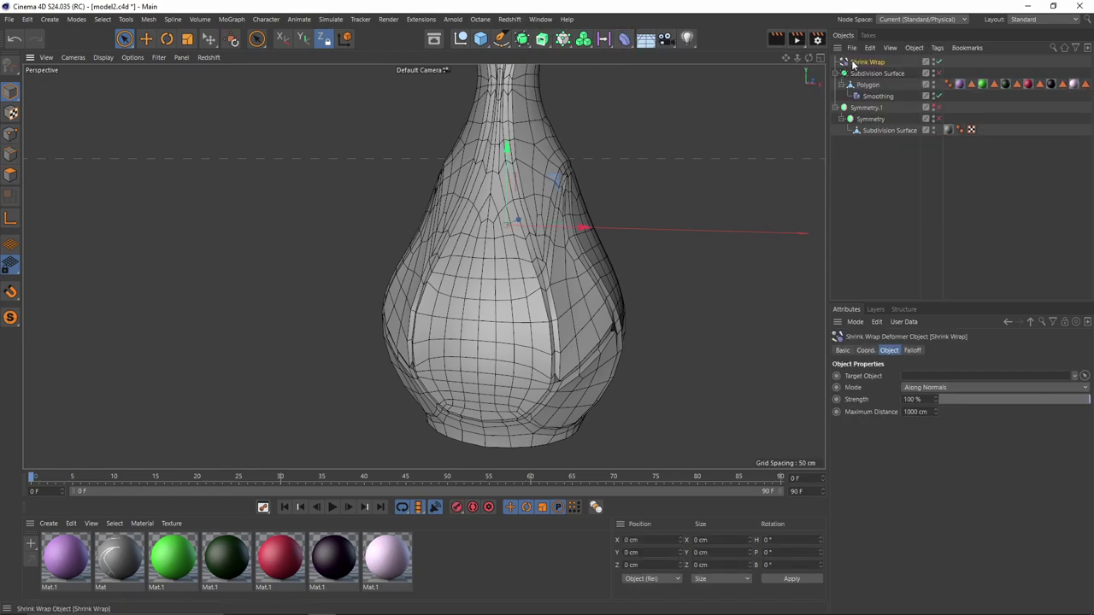
left_click_drag(858, 65, 873, 104)
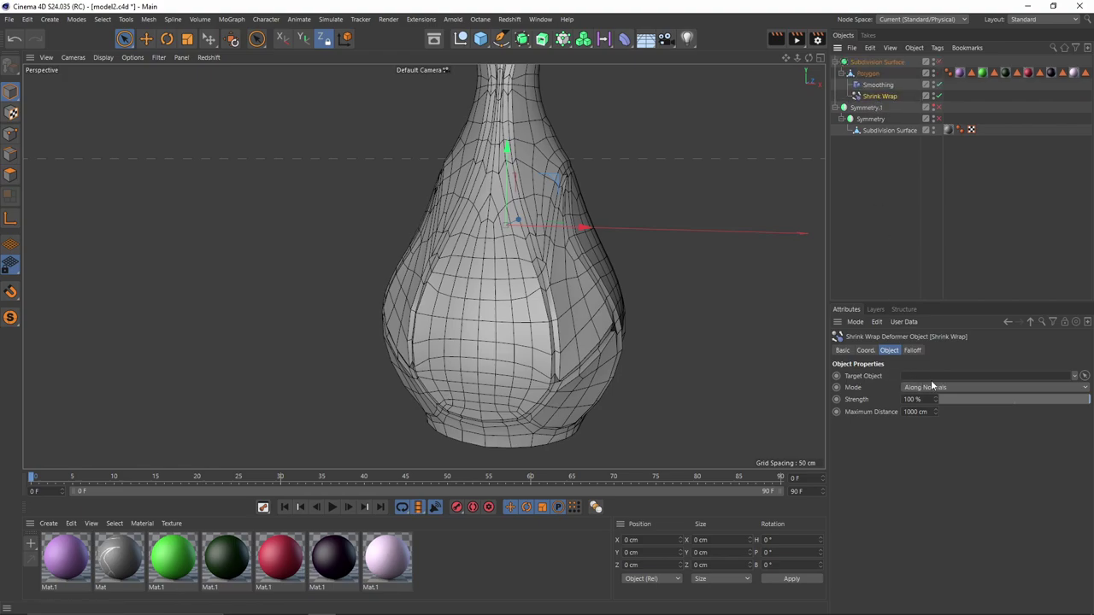
- Put the re-enabled Symmetry.1 vase under a Connect generator and set Connect as the Shrink Wrap deformer's target object
left_click(937, 108)
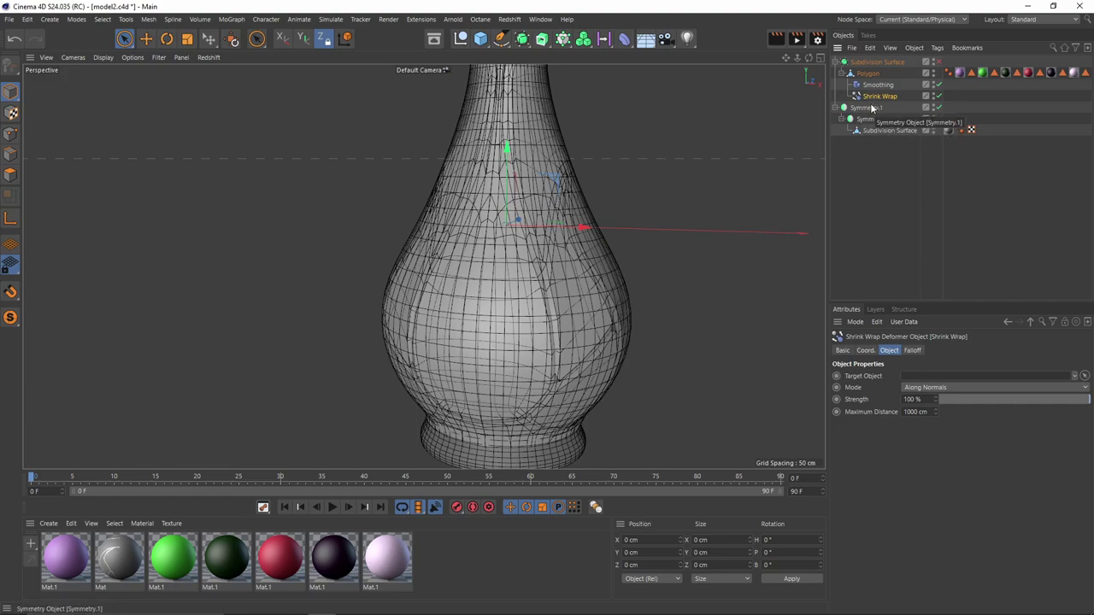
left_click_drag(564, 196, 561, 234, "alt")
scroll(561, 233, "down", 2)
left_click(870, 110)
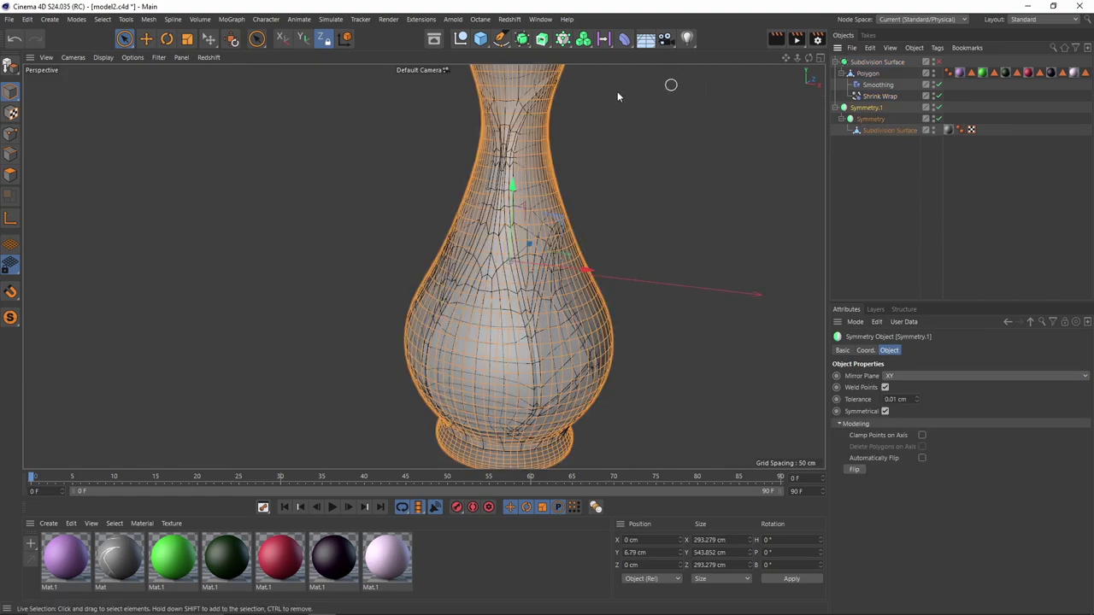
left_click(524, 40)
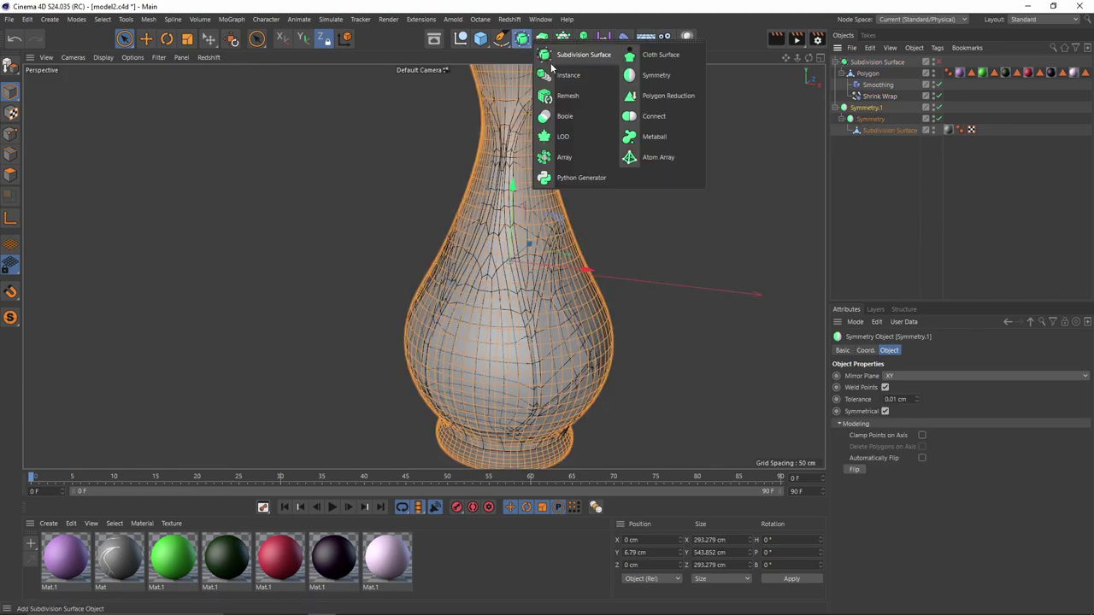
left_click(655, 116)
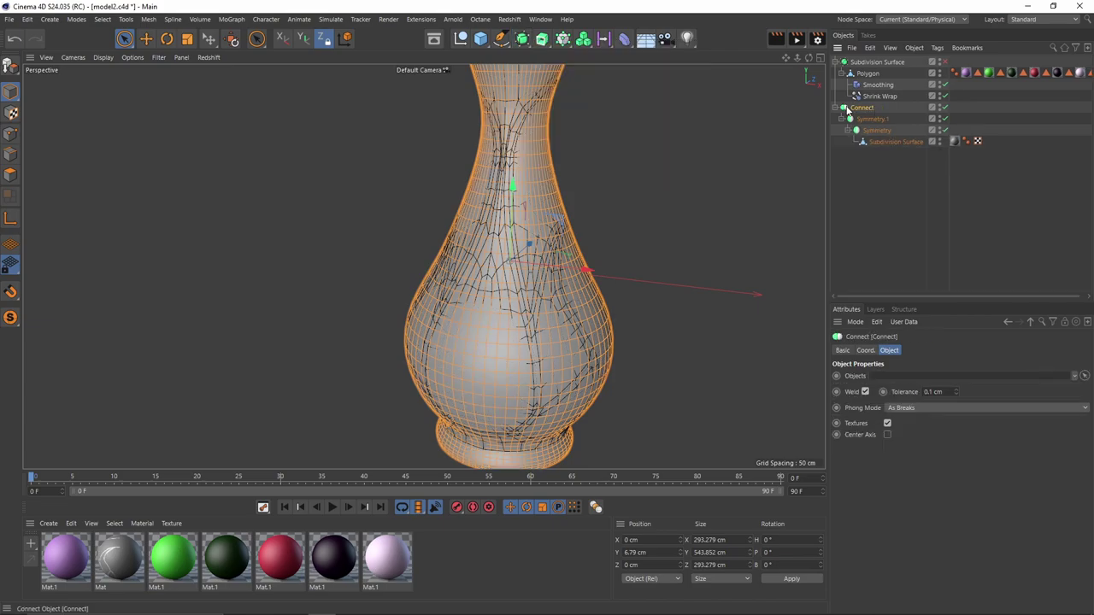
left_click(876, 97)
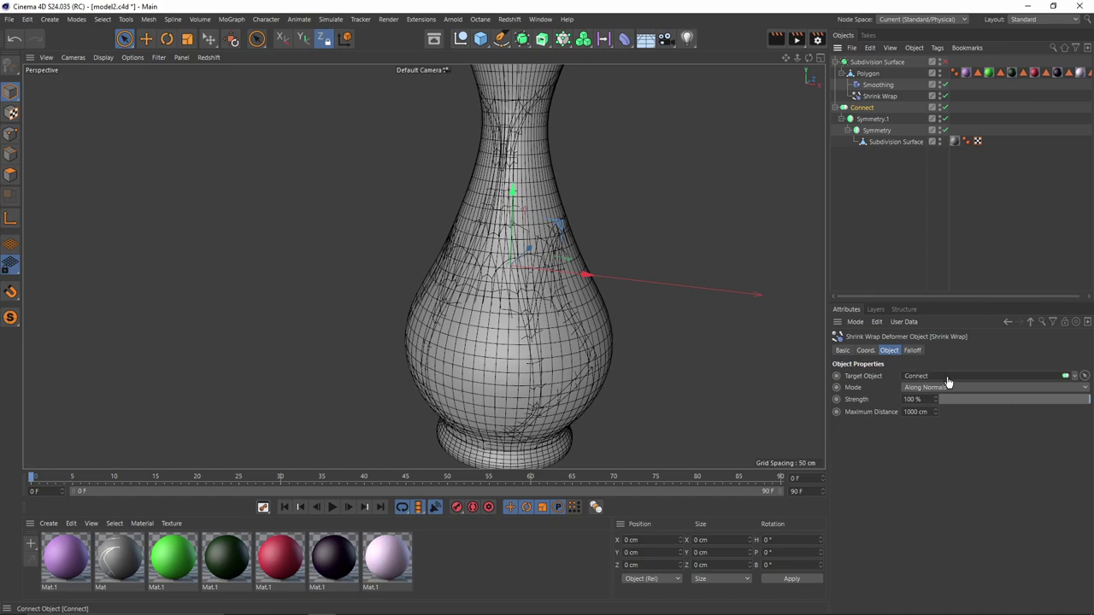
- Hide the Connect vase in the editor and renderer, and examine the shrink-wrapped mesh with and without wireframe lines
left_click(894, 255)
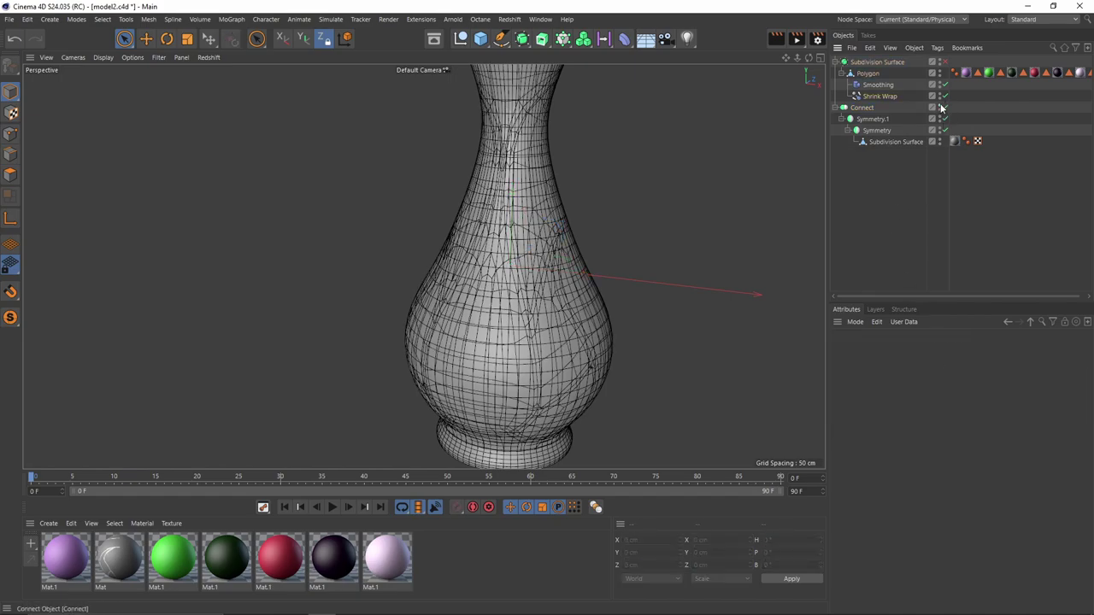
double_click(941, 105)
left_click_drag(603, 261, 595, 224, "alt")
key("n")
key("a")
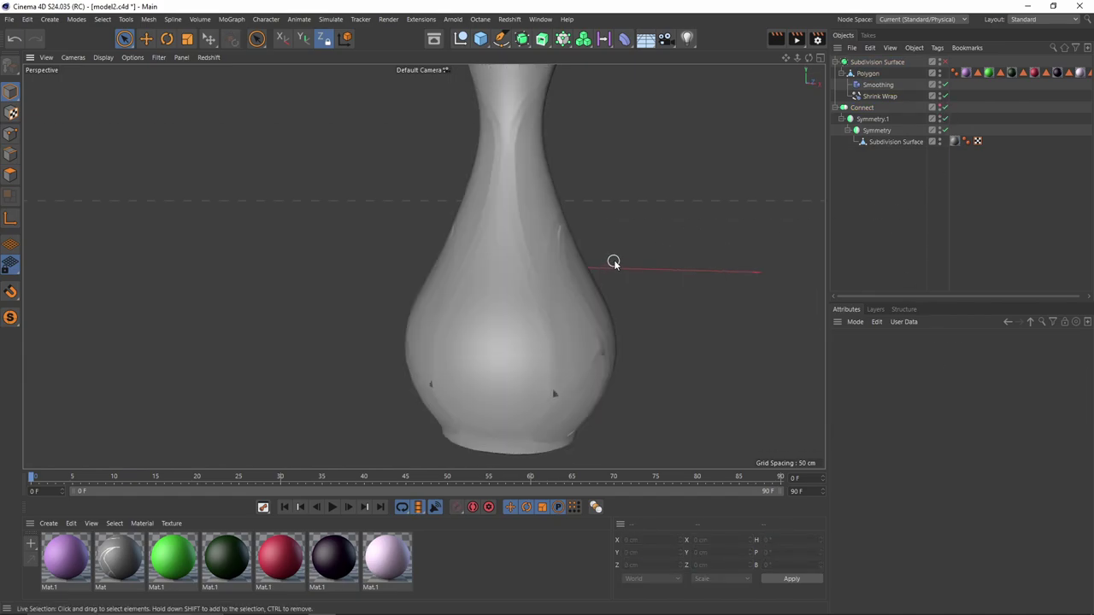
scroll(613, 261, "up", 1)
key("n")
key("b")
scroll(614, 262, "up", 1)
left_click_drag(651, 257, 602, 199, "alt")
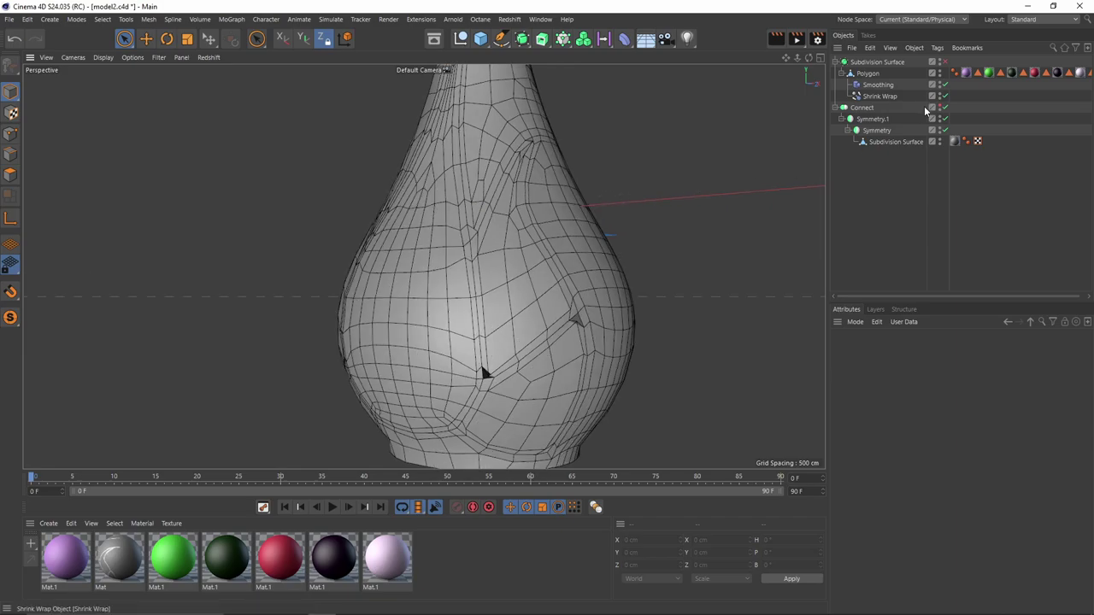
- Switch the Shrink Wrap and Smoothing deformers off and back on in turn to compare their effect on the mesh
left_click(944, 97)
left_click(944, 98)
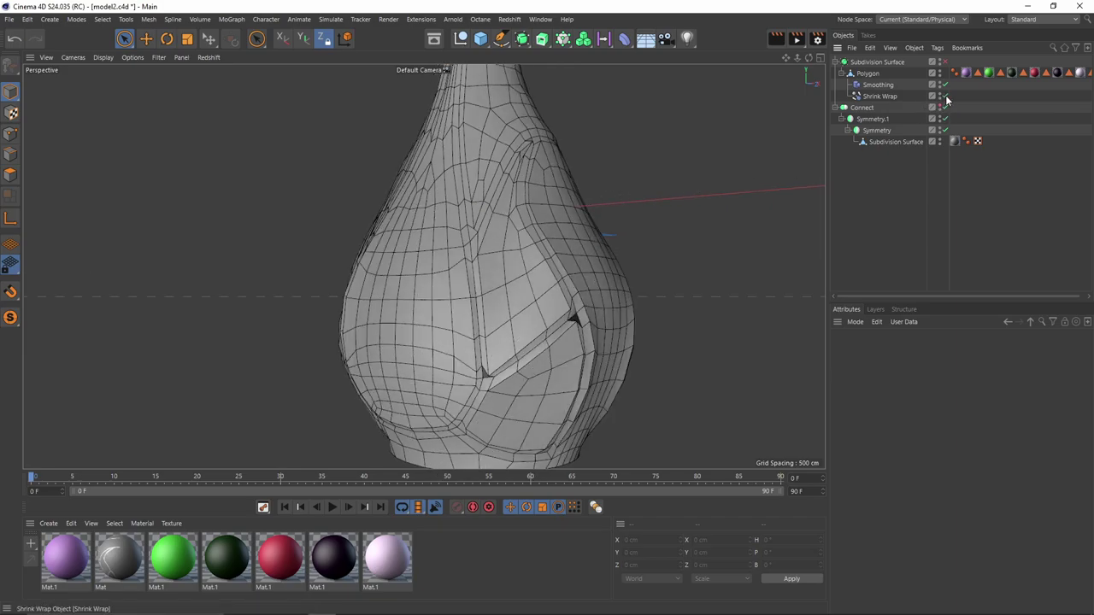
left_click(945, 86)
left_click(946, 87)
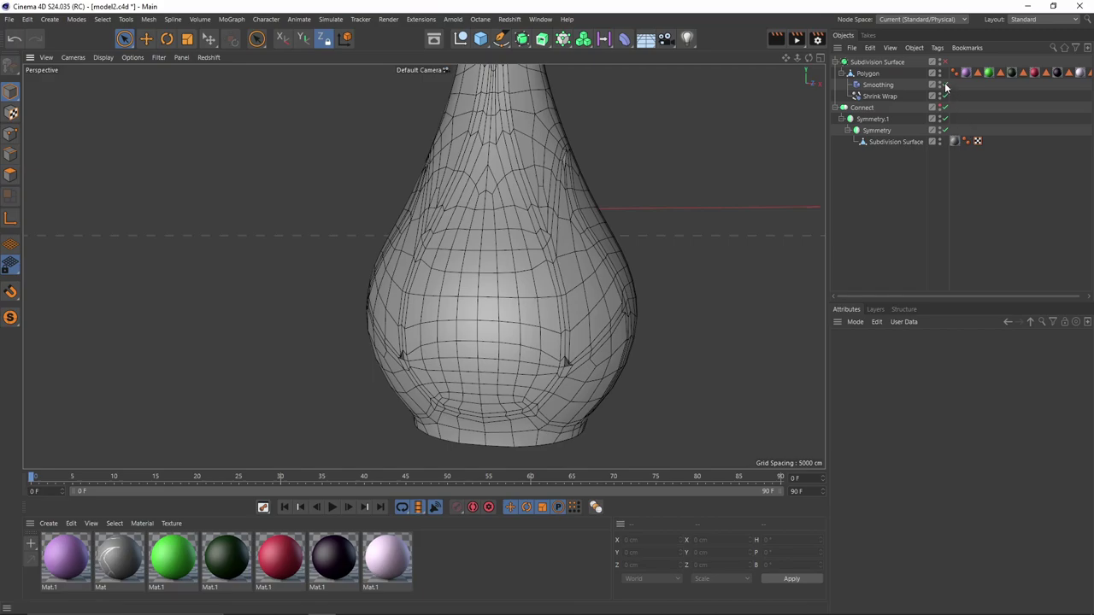
left_click(945, 85)
left_click(945, 85)
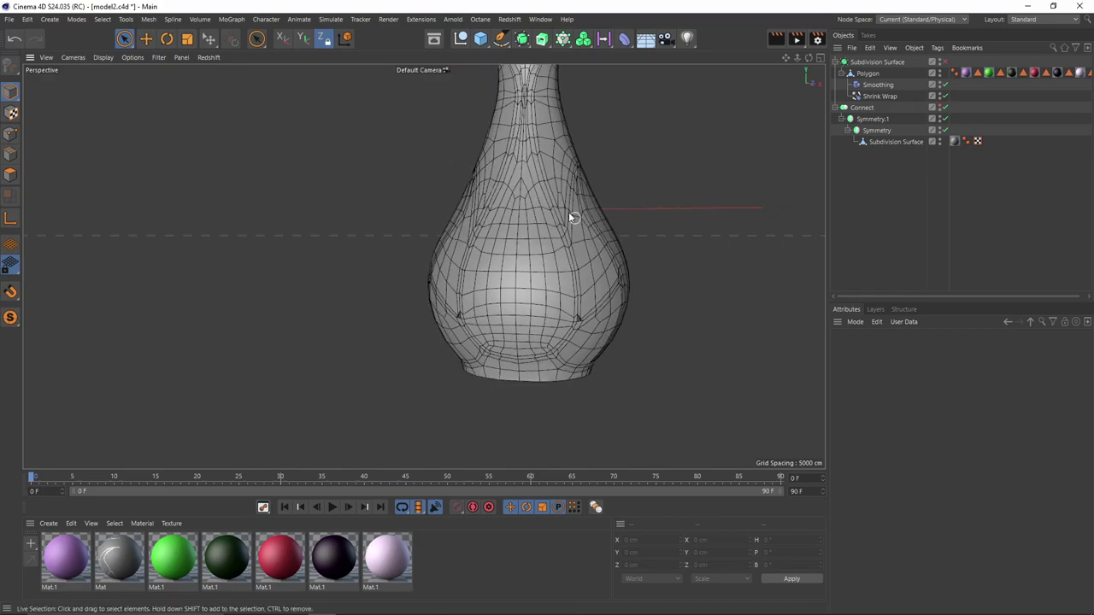
left_click_drag(571, 218, 530, 345, "alt")
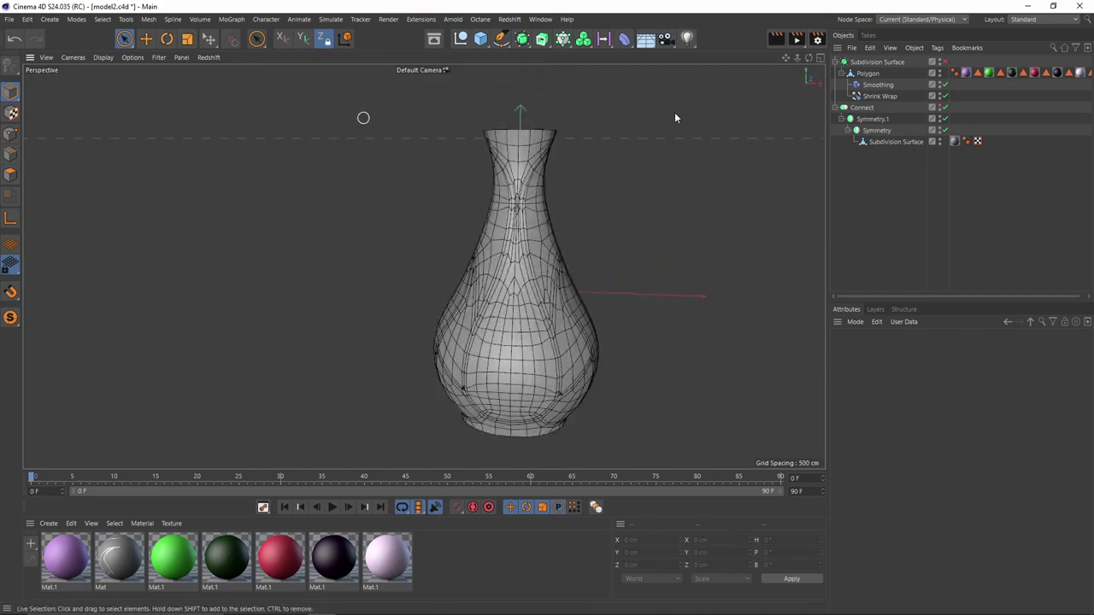
- Bake the deformed Polygon mesh with Current State to Object, move the baked mesh out of its null and delete the null
right_click(866, 79)
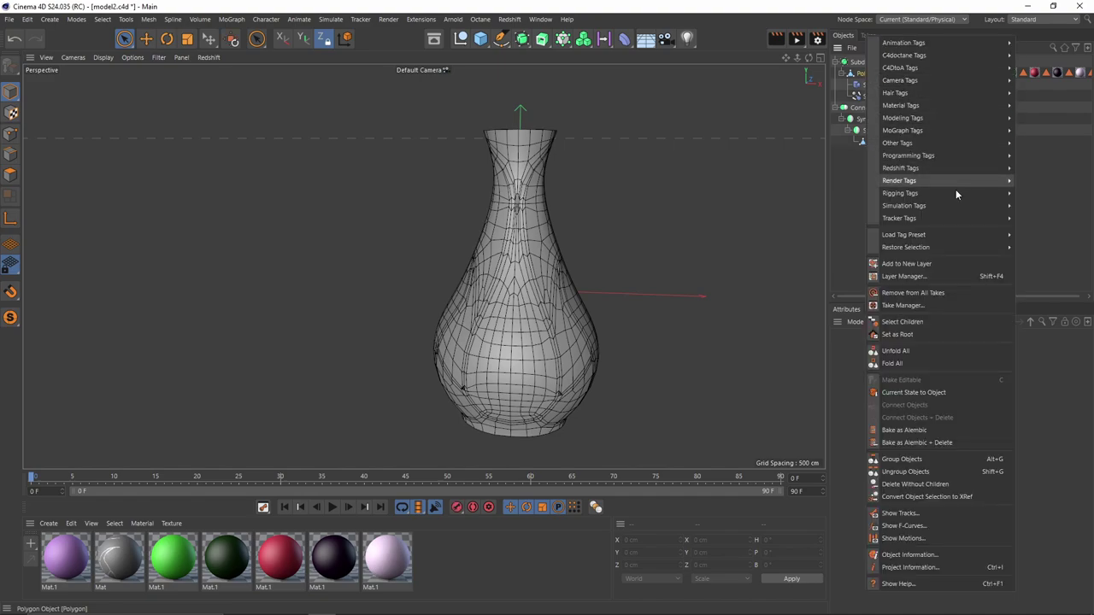
left_click(924, 392)
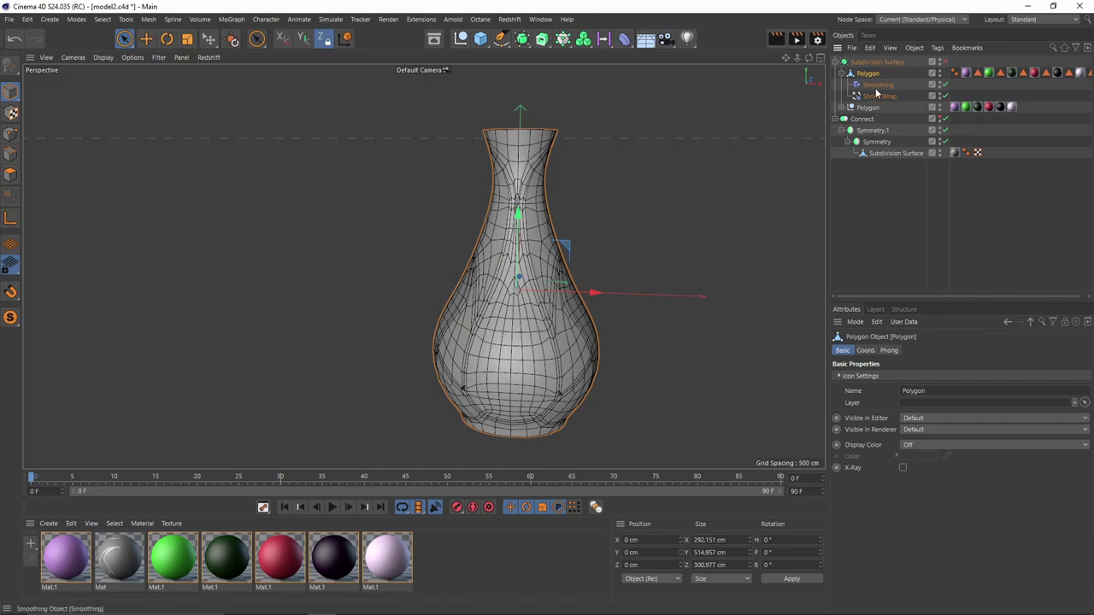
left_click(844, 108)
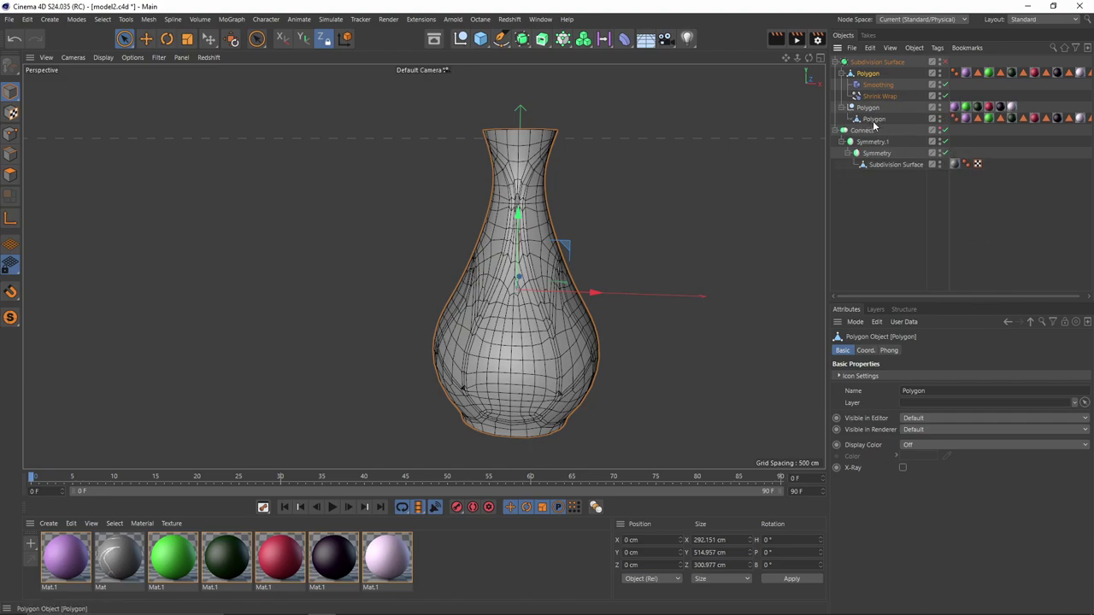
left_click_drag(875, 129, 874, 126)
left_click(863, 110)
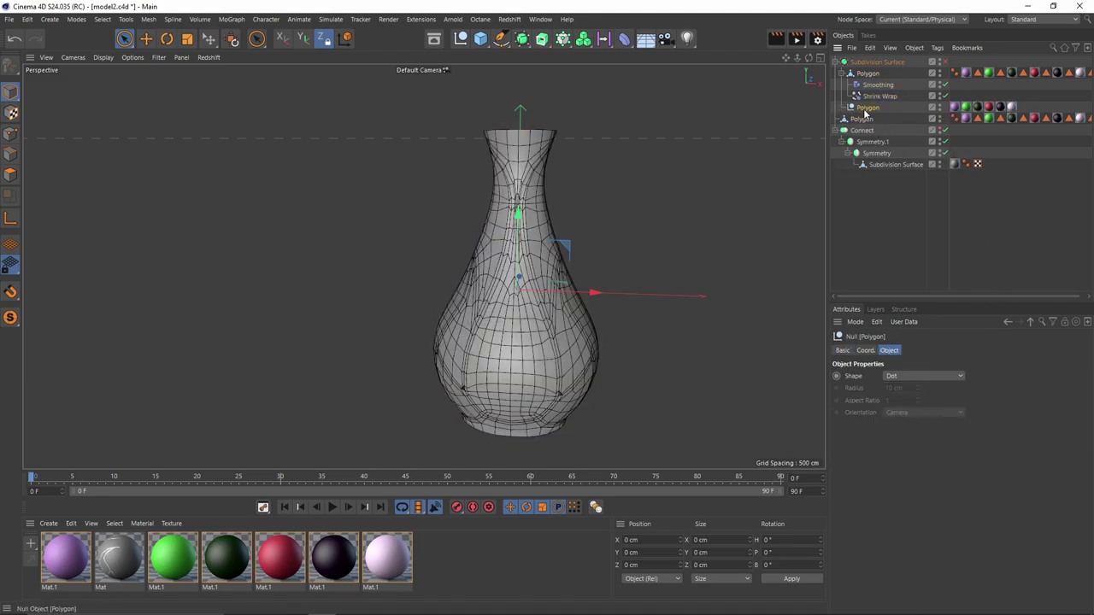
key("Delete")
- Move the original Polygon out of Subdivision Surface and hide it, with the baked Polygon as the generator's child instead
left_click(843, 74)
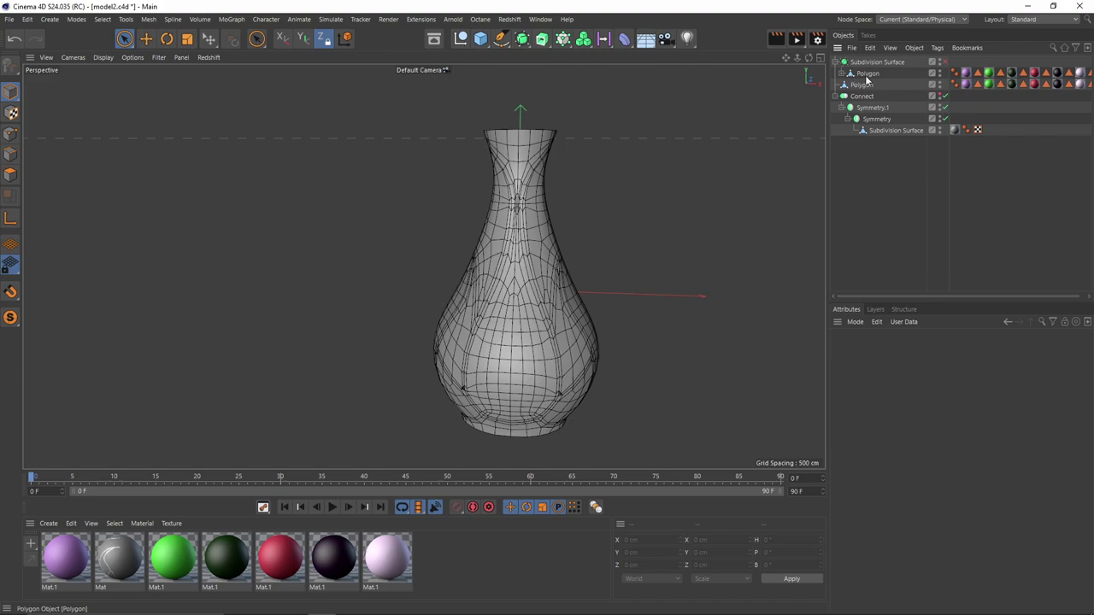
mouse_move(867, 75)
left_mouse_down()
mouse_move(868, 58)
mouse_move(866, 76)
left_mouse_up()
left_click(940, 64, "alt")
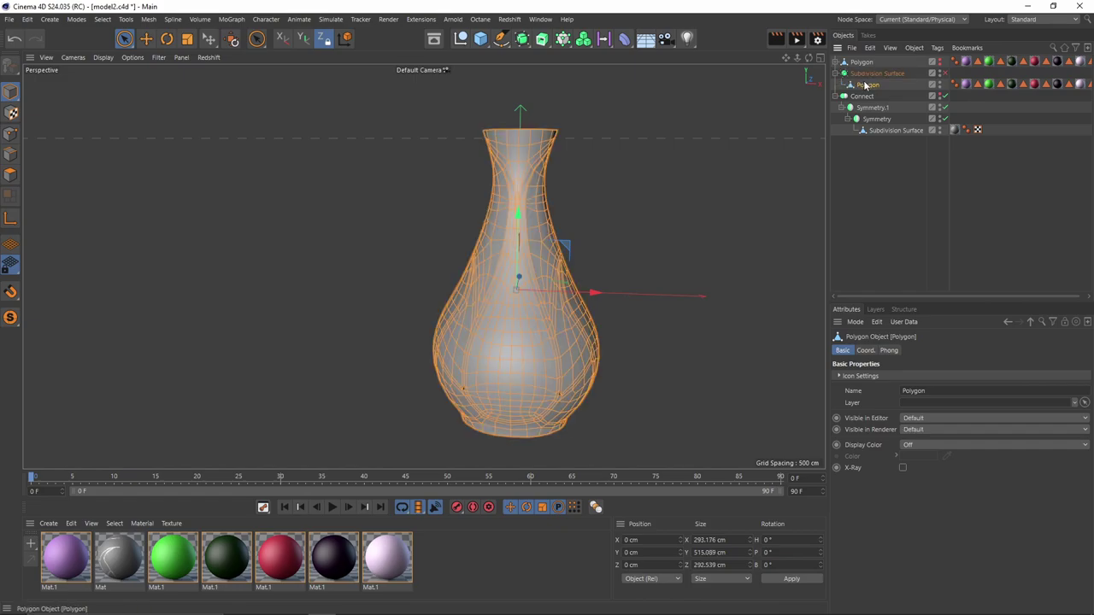
- Switch the baked mesh to Points mode, activate the Slide tool and undo the trial slide at the triangular gap
scroll(696, 273, "up", 3)
left_click_drag(693, 275, 580, 262, "alt")
scroll(579, 261, "up", 2)
left_click(10, 135)
scroll(519, 292, "up", 2)
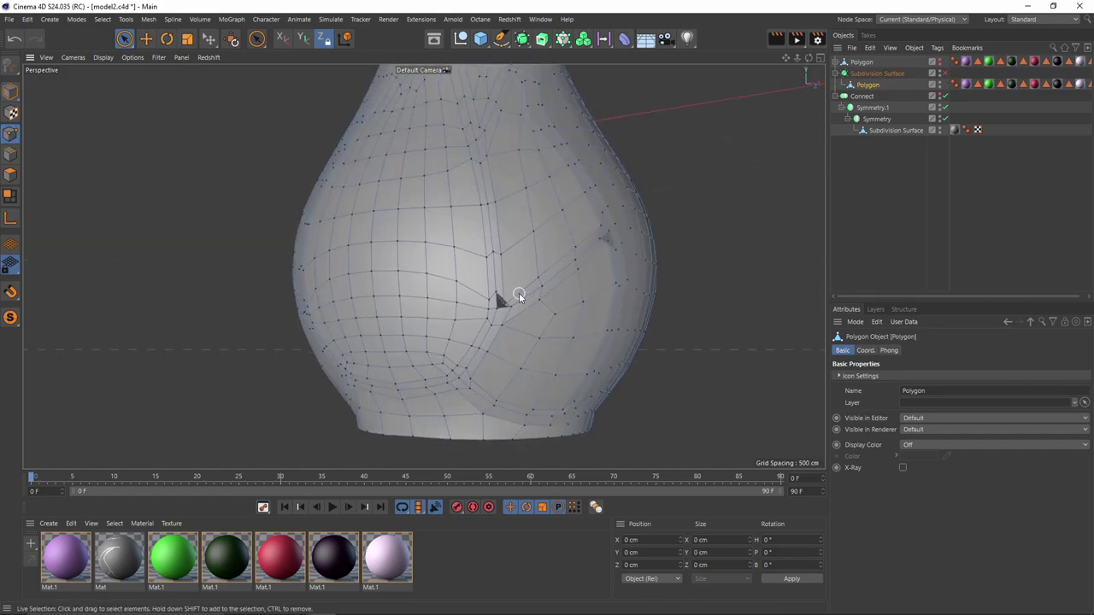
key("m")
key("o")
scroll(517, 308, "up", 5)
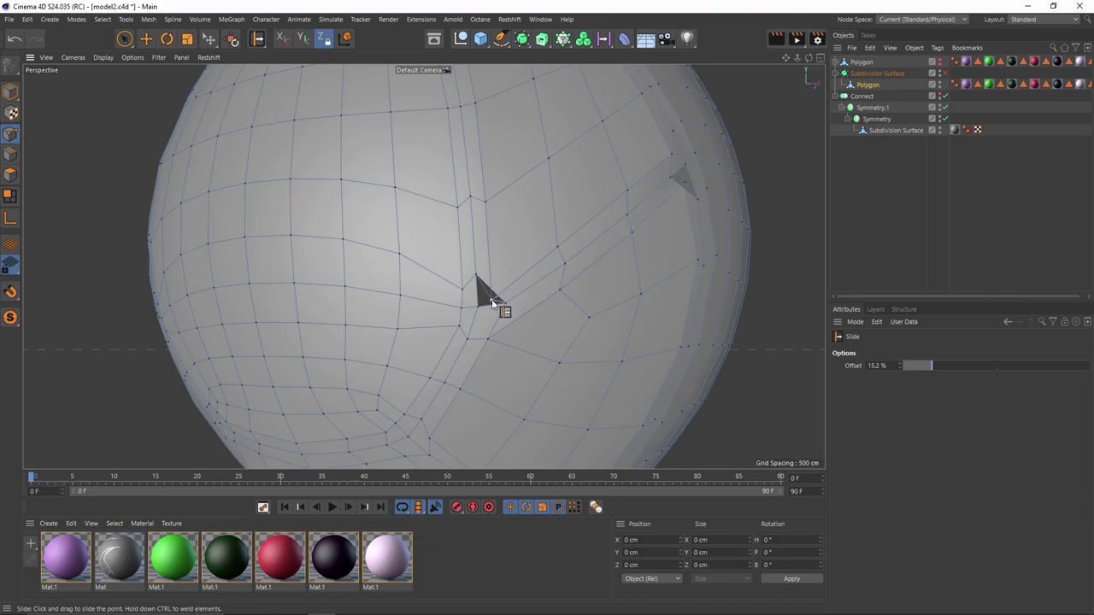
key("ctrl+z")
- Put the baked Polygon mesh under a new Connect generator inside Subdivision Surface
scroll(497, 287, "down", 6)
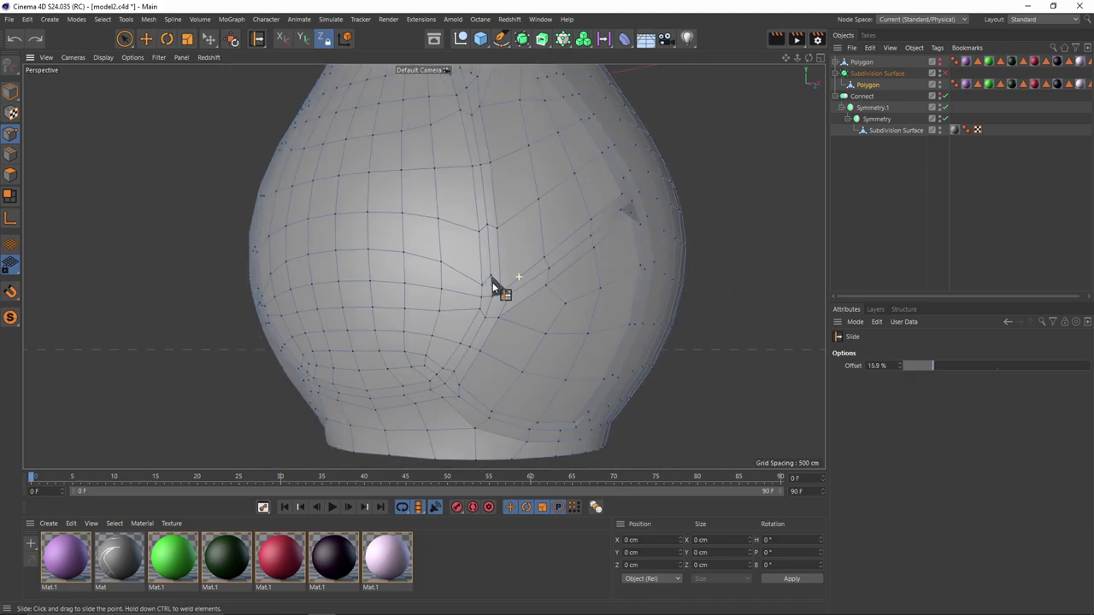
middle_click_drag(504, 266, 505, 334, "alt")
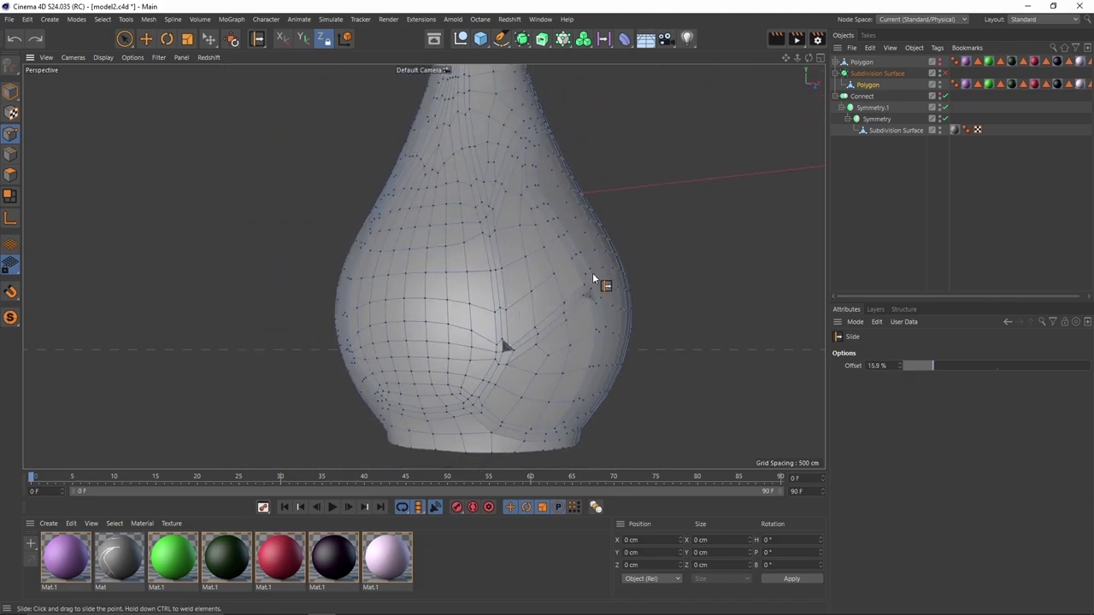
left_click_drag(530, 256, 551, 282, "alt")
scroll(551, 281, "down", 2)
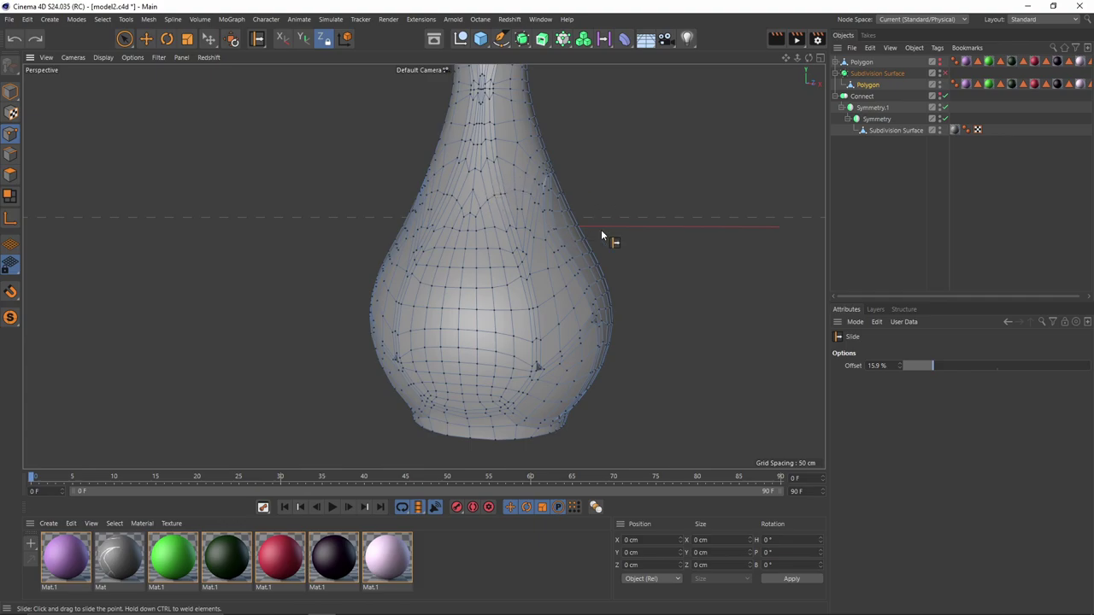
left_click_drag(599, 229, 569, 264, "alt")
scroll(524, 241, "up", 3)
scroll(496, 230, "down", 4)
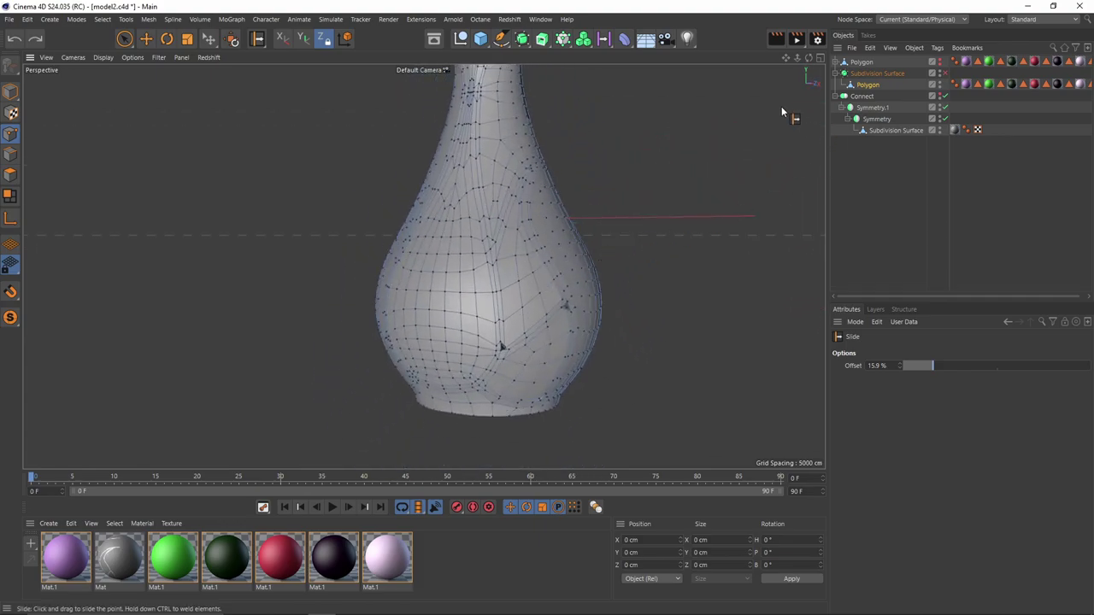
left_click(523, 39)
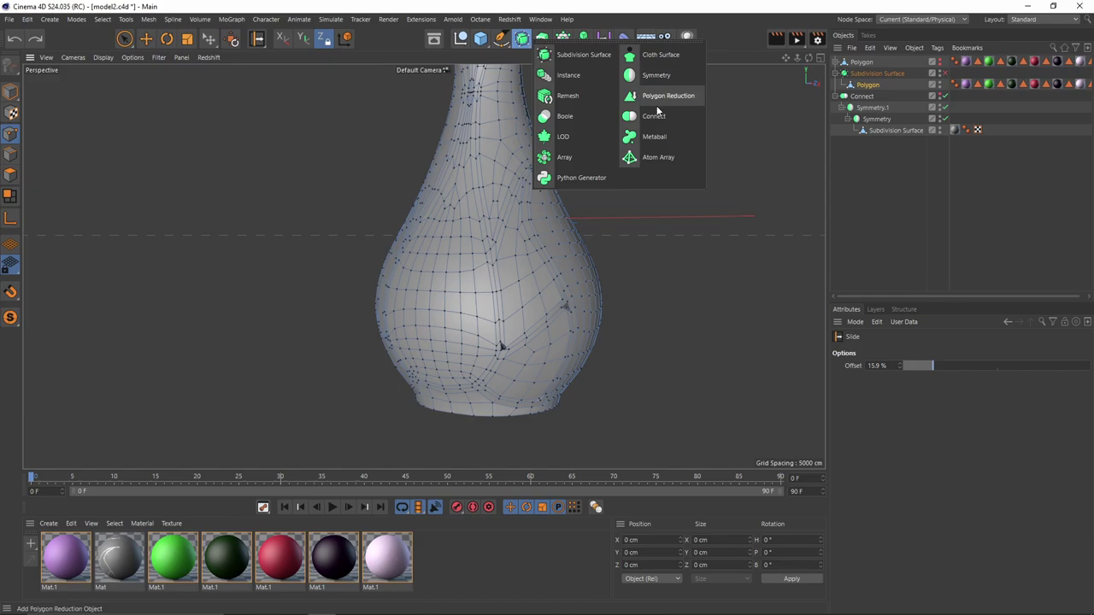
left_click(658, 119, "alt")
middle_click_drag(588, 330, 638, 322, "alt")
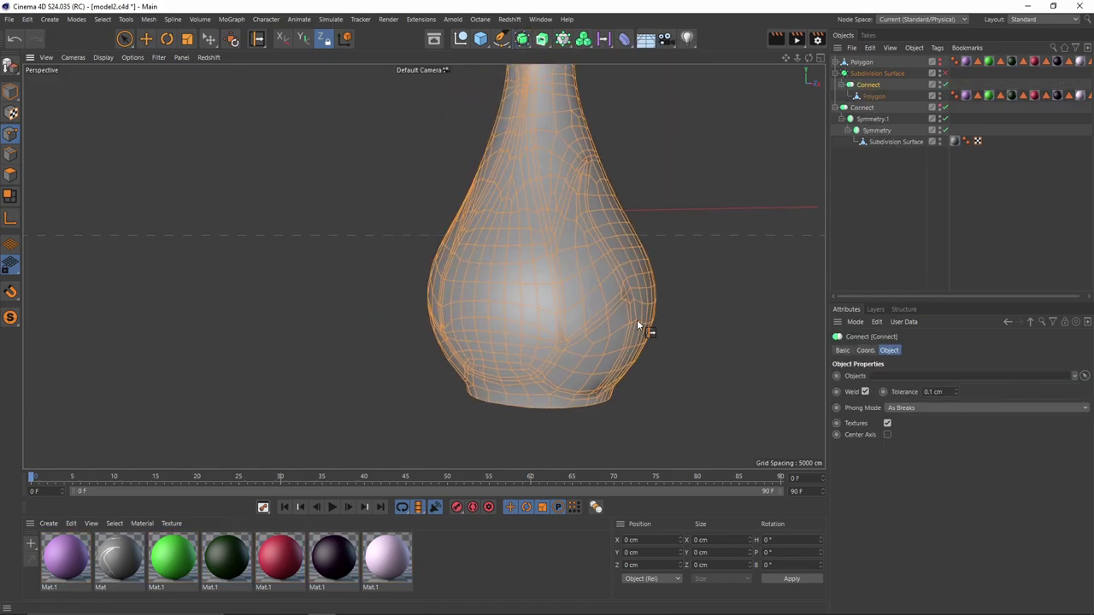
left_click_drag(638, 321, 643, 265, "alt")
scroll(643, 265, "up", 3)
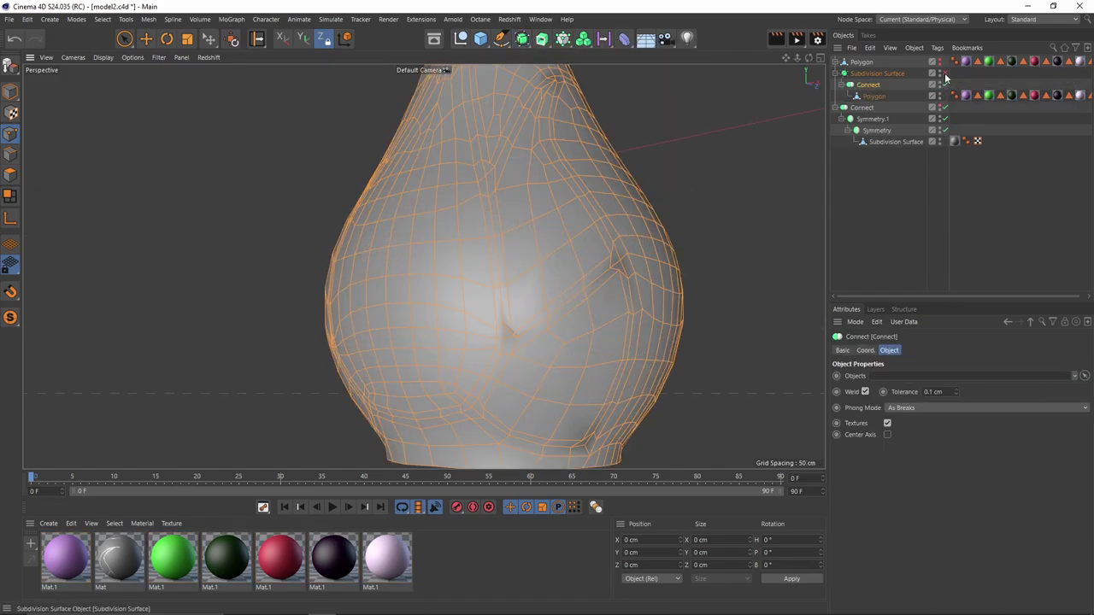
- Turn on the Subdivision Surface above the new Connect generator and examine the smoothed panels on the vase's body
left_click(945, 74)
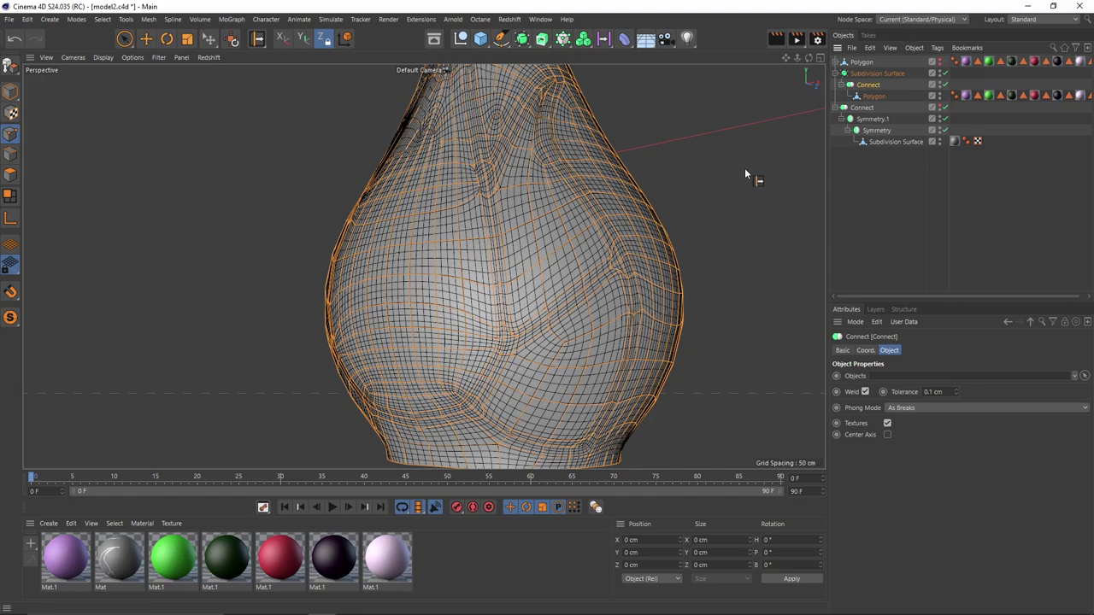
left_click_drag(598, 270, 628, 278, "alt")
left_click(918, 223)
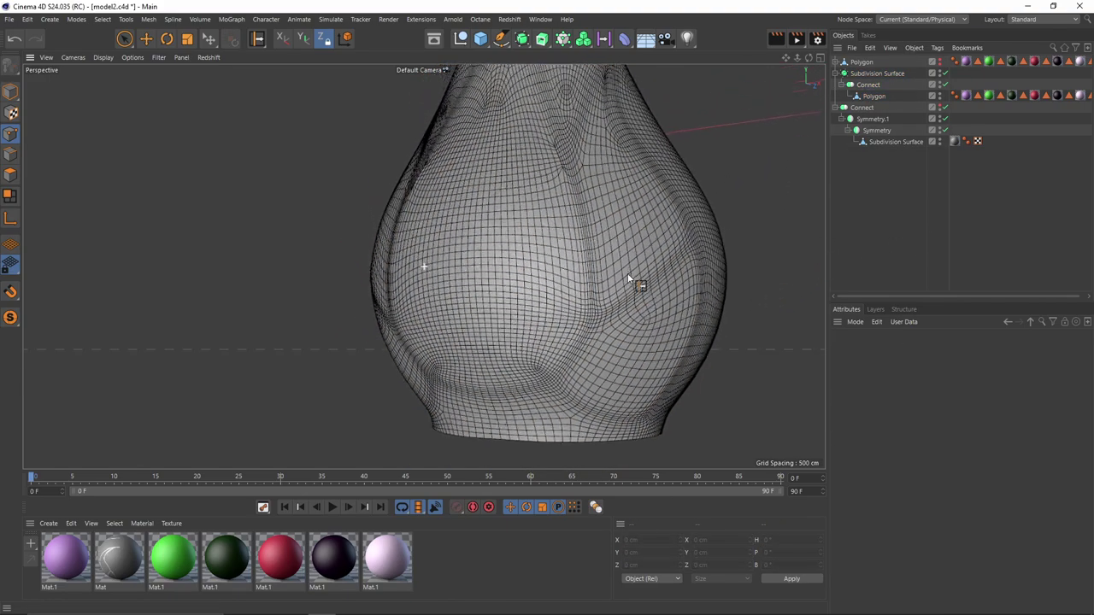
left_click_drag(542, 173, 622, 311, "alt")
right_click_drag(608, 215, 672, 227, "alt")
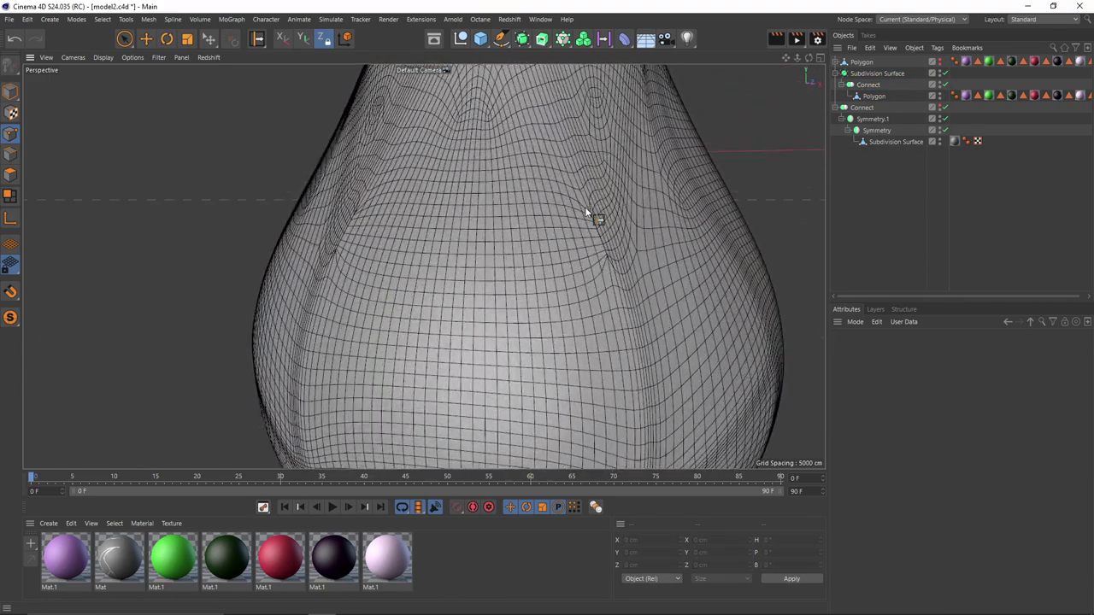
- Set the weld tolerance of the Connect generator inside Subdivision Surface to 0.2 cm
left_click(913, 86)
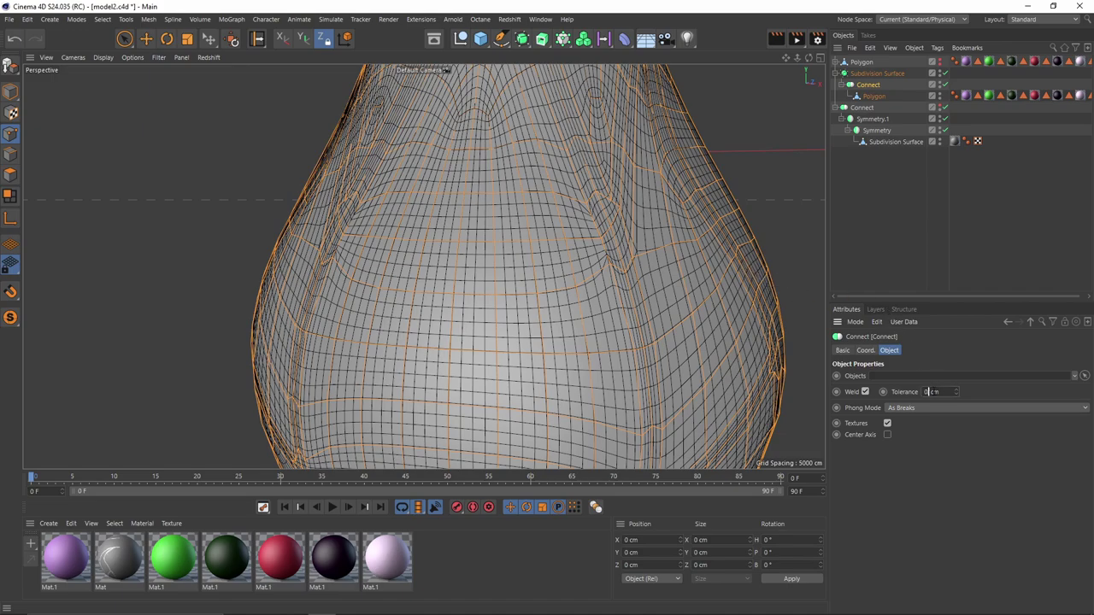
type("2")
key("Return")
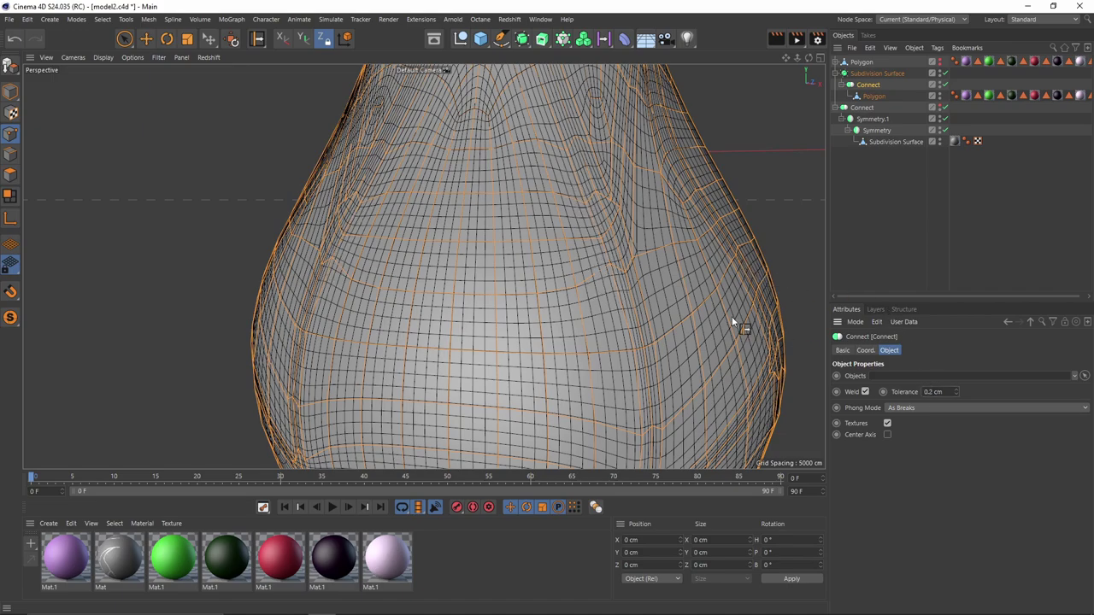
right_click_drag(732, 319, 716, 313, "alt")
left_click(955, 221)
- Examine the subdivided mesh around the vase's neck and body for pinched or uneven areas
middle_click_drag(658, 206, 654, 291, "alt")
right_click_drag(654, 290, 523, 205, "alt")
middle_click_drag(523, 205, 554, 271, "alt")
right_click_drag(554, 272, 548, 256, "alt")
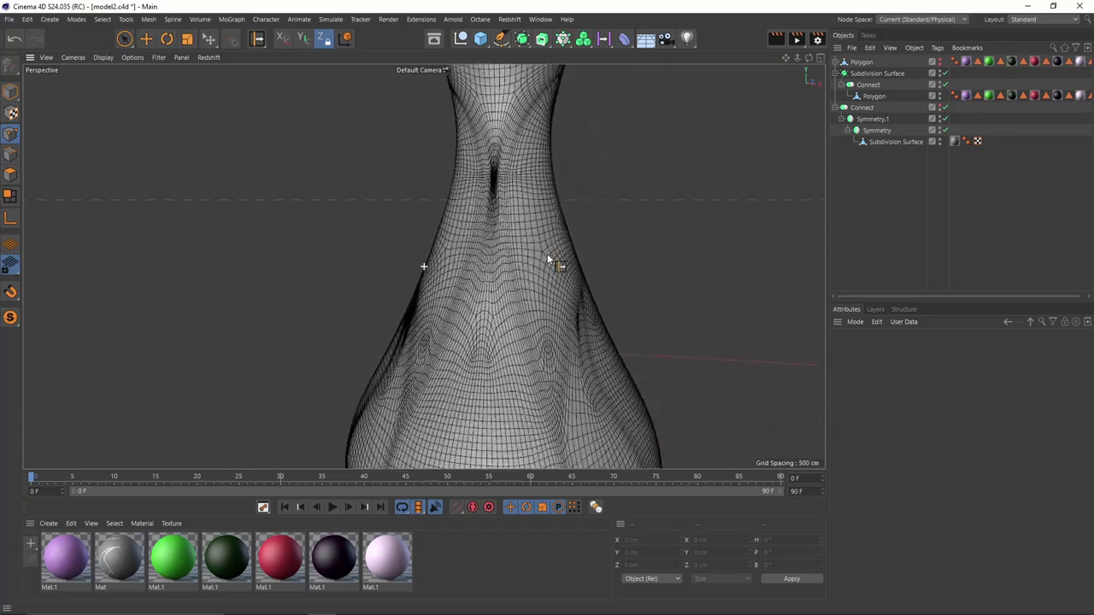
left_click_drag(548, 259, 499, 305, "alt")
right_click_drag(499, 306, 589, 189, "alt")
left_click_drag(588, 190, 548, 181, "alt")
right_click_drag(548, 181, 561, 130, "alt")
left_click_drag(561, 130, 600, 171, "alt")
middle_click_drag(600, 171, 630, 296, "alt")
left_click_drag(629, 296, 777, 203, "alt")
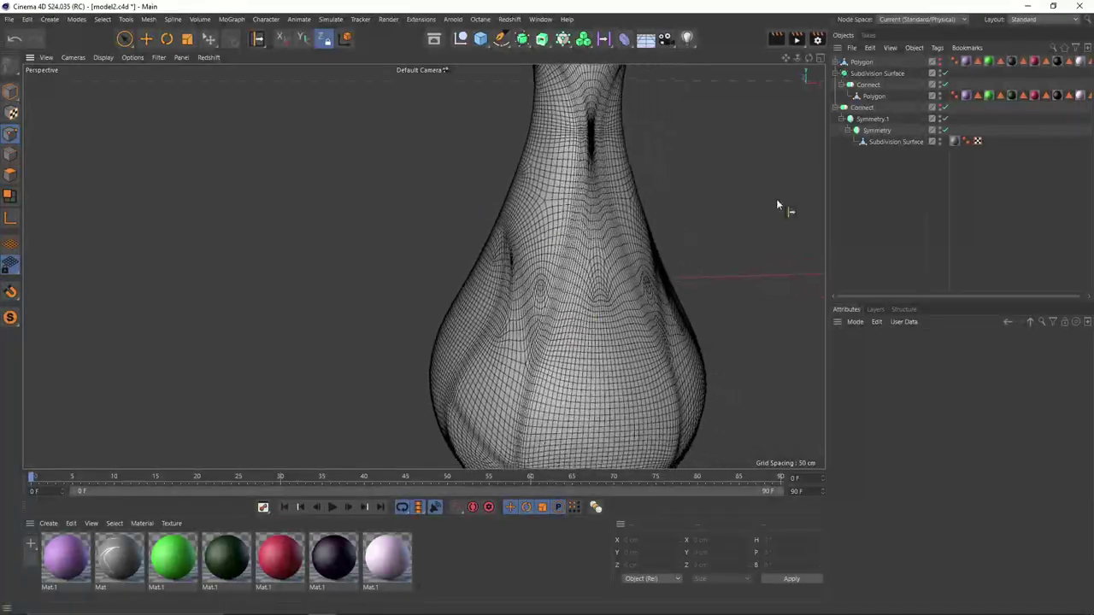
- Make the inner Connect generator editable, move its welded Polygon mesh directly under Subdivision Surface and delete the leftover null
left_click(867, 84)
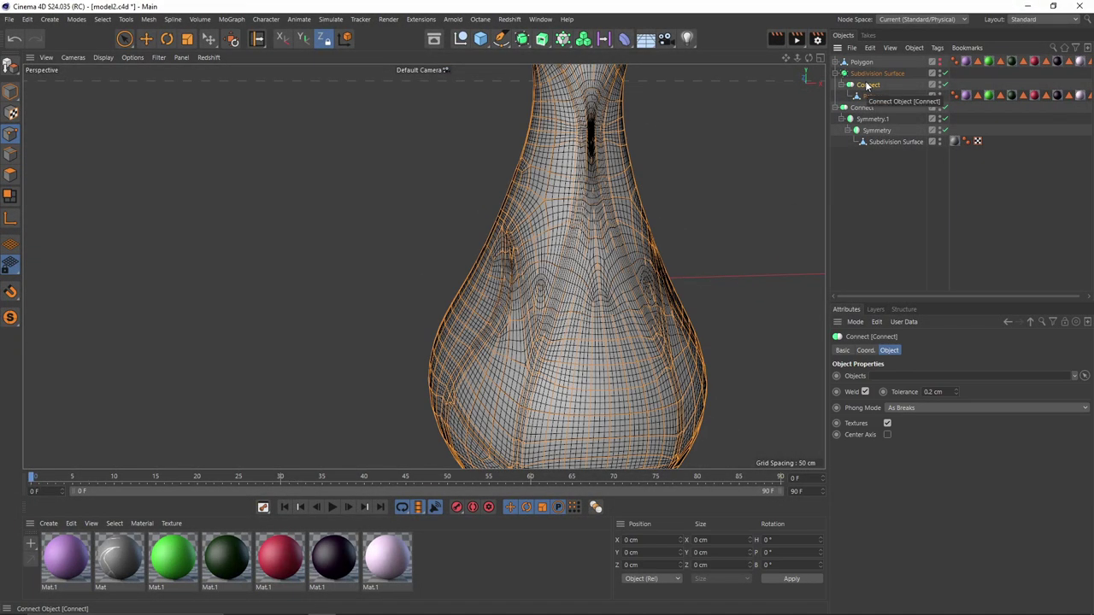
key("c")
left_click(842, 85)
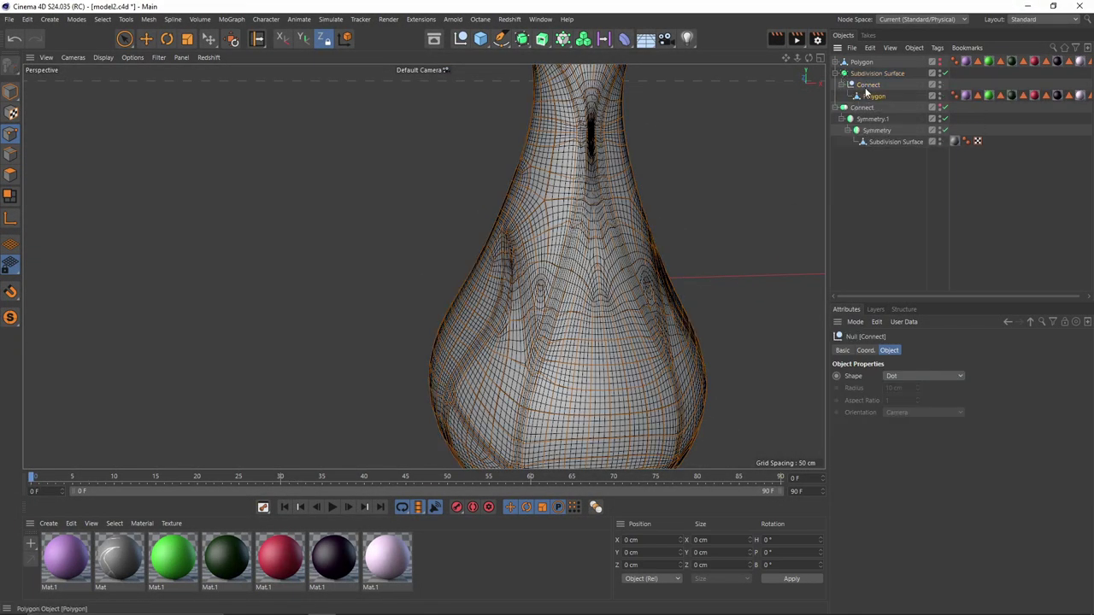
left_click_drag(867, 95, 867, 79)
key("Delete")
- Turn off the Subdivision Surface and slide points of the welded mesh around the triangular gap on the vase's belly
left_click(944, 74)
scroll(667, 179, "down", 2)
left_click_drag(623, 180, 624, 141, "alt")
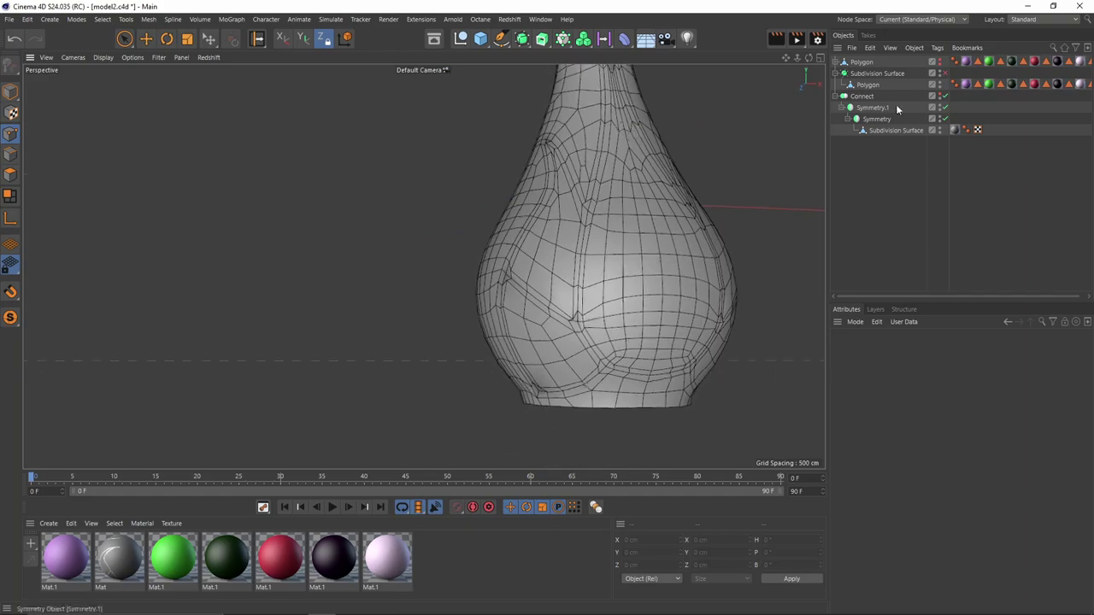
left_click(869, 85)
scroll(584, 296, "up", 4)
scroll(584, 295, "up", 3)
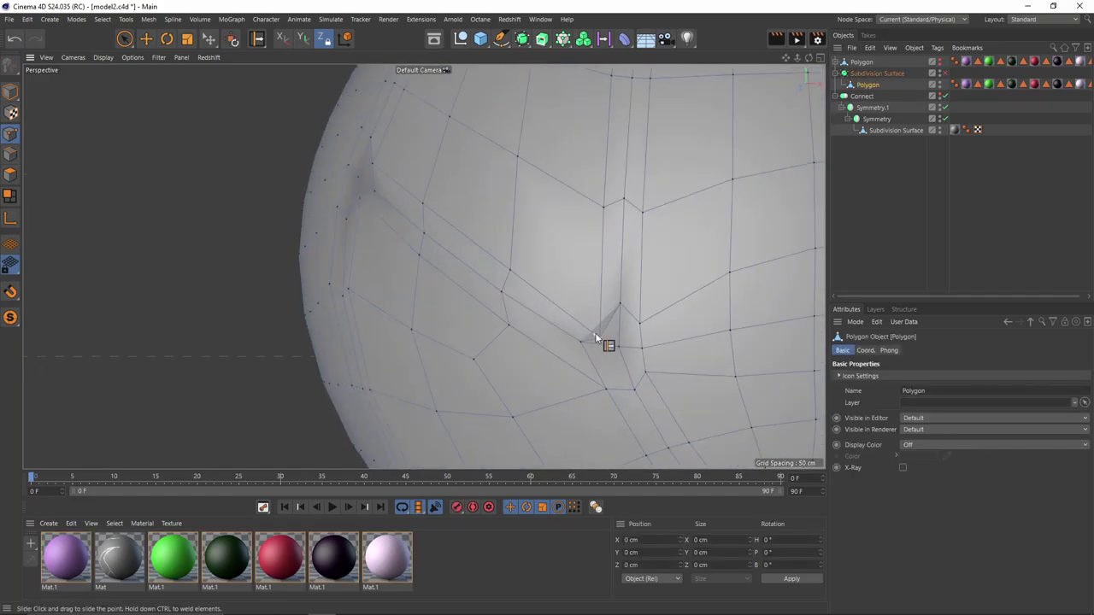
left_click_drag(594, 333, 691, 340)
mouse_move(581, 287)
left_mouse_down()
mouse_move(576, 308)
mouse_move(589, 269)
left_mouse_up()
scroll(671, 315, "down", 5)
- In the Top view, rectangle-select the points on the vase's negative X half and delete them
left_click_drag(671, 315, 609, 287, "alt")
scroll(574, 286, "up", 3)
scroll(558, 281, "down", 5)
middle_click(599, 264)
middle_click(629, 218)
scroll(629, 218, "down", 5)
middle_click_drag(540, 182, 561, 269, "alt")
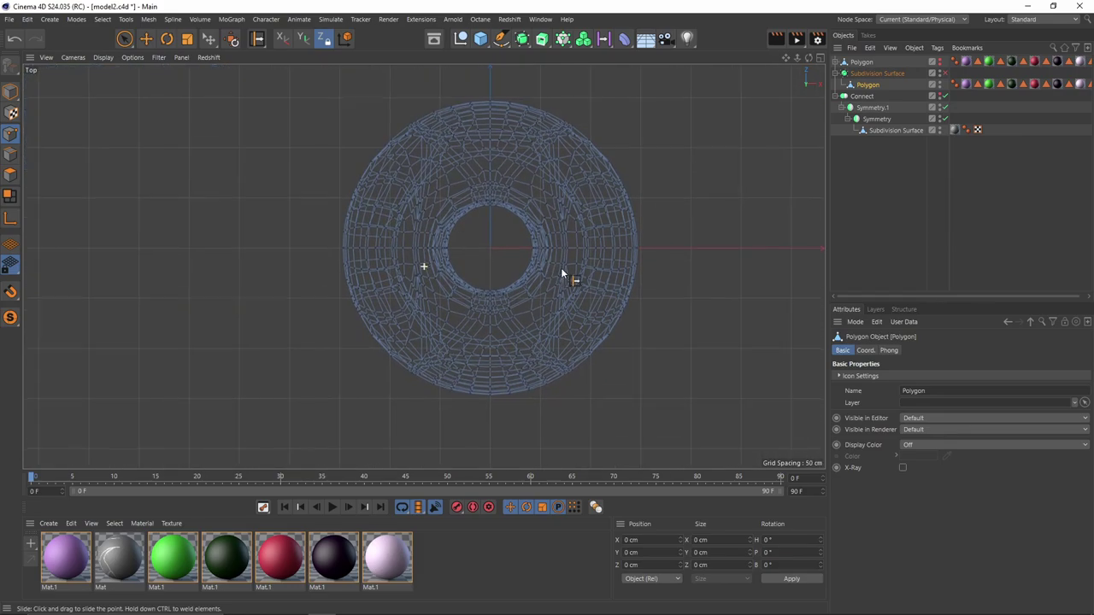
key("0")
left_click_drag(274, 82, 492, 470)
key("Delete")
- Delete the points on the positive Z half of the remaining mesh and return to the Perspective view
left_click_drag(408, 68, 747, 247)
key("Delete")
middle_click(629, 233)
middle_click(394, 218)
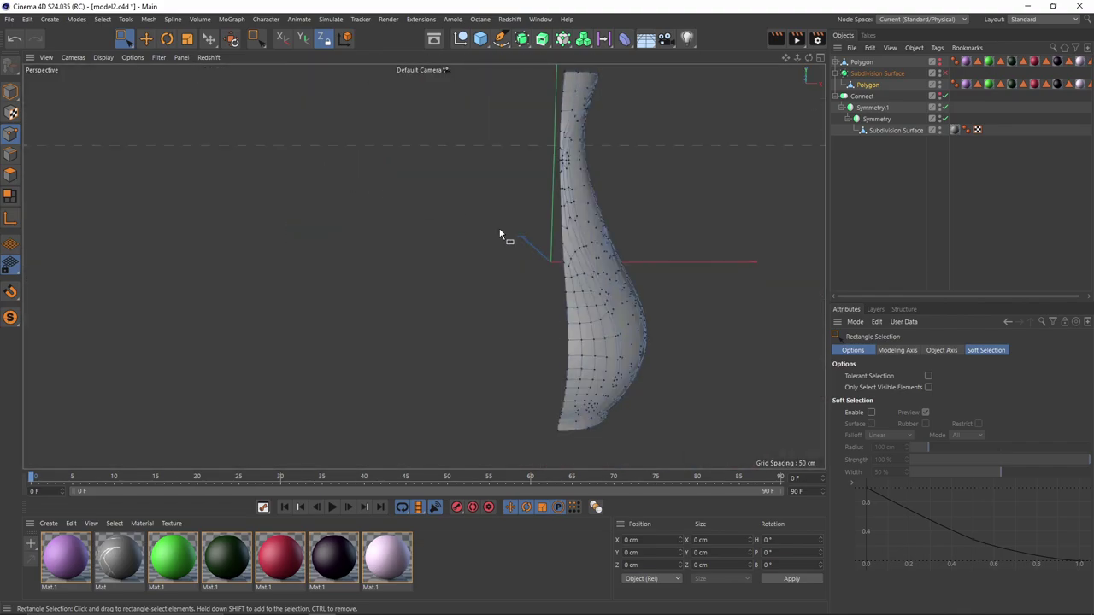
- Slide points at the lower panel junction on the vase's belly to even out the surrounding edges
left_click_drag(501, 234, 574, 329, "alt")
scroll(576, 330, "up", 3)
key("m")
key("o")
scroll(593, 381, "up", 3)
middle_click_drag(595, 382, 688, 259, "alt")
left_click_drag(689, 259, 597, 296, "alt")
middle_click_drag(597, 296, 591, 257, "alt")
scroll(545, 311, "up", 5)
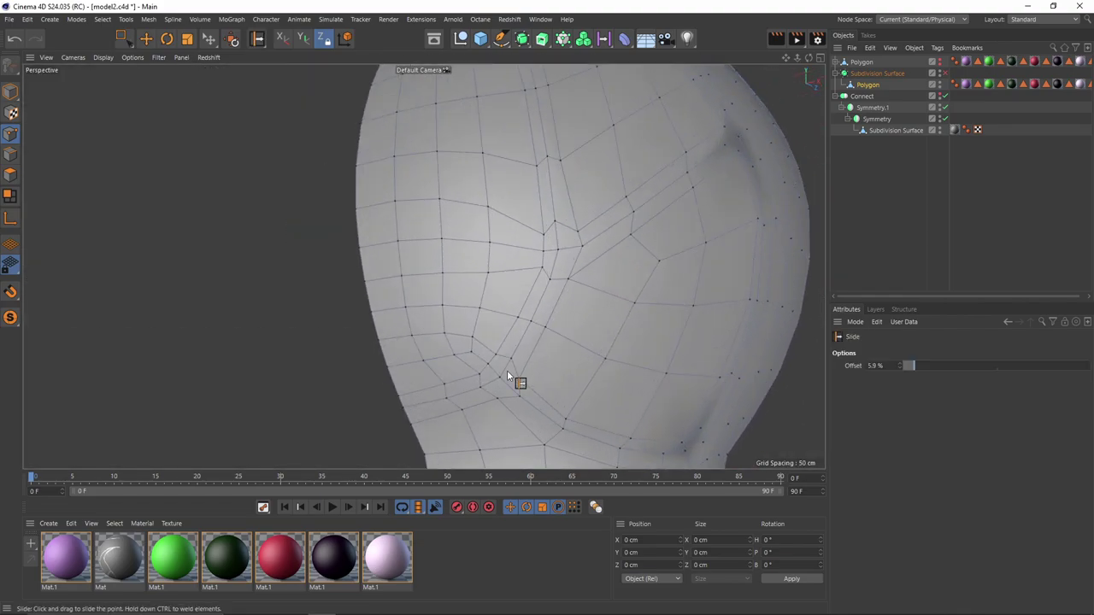
left_click_drag(527, 402, 510, 367)
scroll(518, 349, "down", 2)
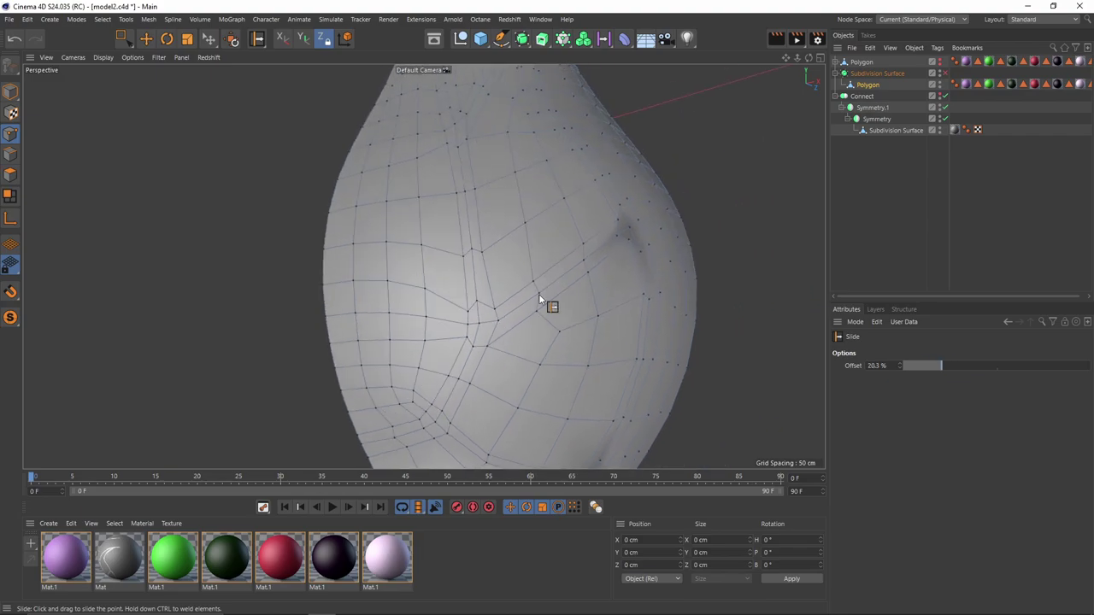
- Slide points along the diagonal and vertical border strips between the belly panels to straighten their edge flow
left_click_drag(540, 293, 428, 369, "alt")
left_click_drag(428, 369, 479, 294)
scroll(427, 352, "down", 3)
scroll(478, 295, "up", 3)
left_click_drag(479, 295, 490, 307)
scroll(490, 308, "down", 3)
mouse_move(504, 201)
left_mouse_down("alt")
mouse_move(510, 243)
mouse_move(501, 206)
left_mouse_up("alt")
scroll(509, 194, "up", 4)
left_click_drag(468, 247, 510, 202)
scroll(451, 261, "down", 3)
left_click_drag(462, 243, 531, 185, "alt")
left_click_drag(482, 337, 472, 332)
left_click_drag(474, 269, 491, 271)
left_click_drag(492, 271, 541, 174, "alt")
- Weld the closely spaced points near the vase's rim and slide a nearby point along its edge
left_click_drag(484, 140, 505, 285, "alt")
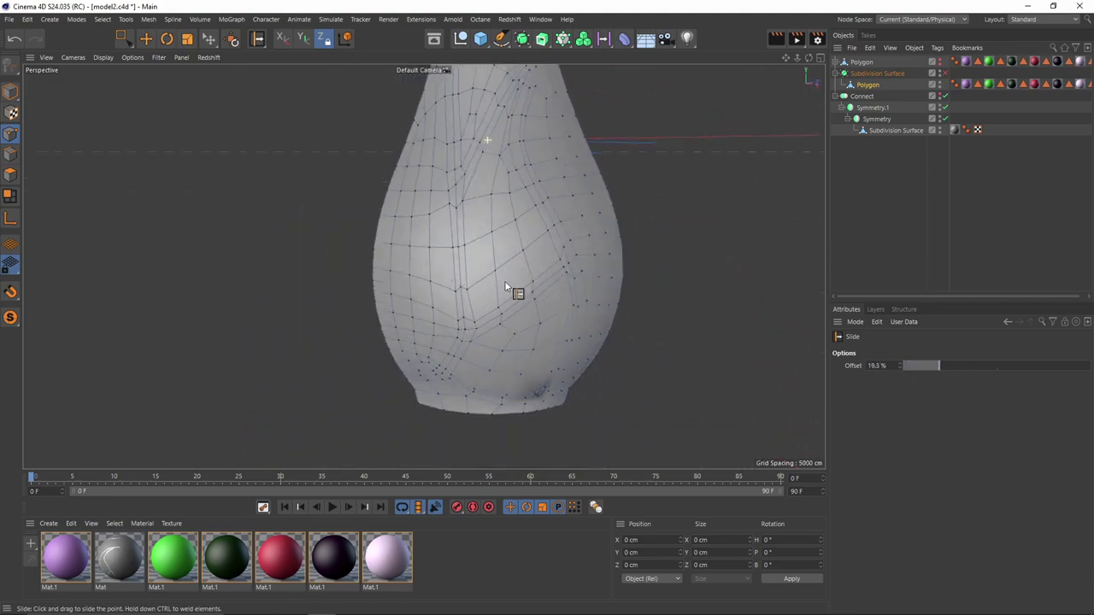
left_click_drag(486, 249, 522, 152, "alt")
scroll(526, 202, "up", 4)
scroll(513, 203, "up", 4)
key("space")
left_click(510, 213)
key("space")
key("space")
left_click(508, 218)
key("m")
key("q")
left_click(507, 217)
scroll(505, 296, "up", 4)
key("space")
left_click_drag(477, 286, 480, 314)
key("space")
left_click(483, 302)
key("m")
key("o")
left_click_drag(485, 293, 488, 276)
scroll(506, 248, "down", 4)
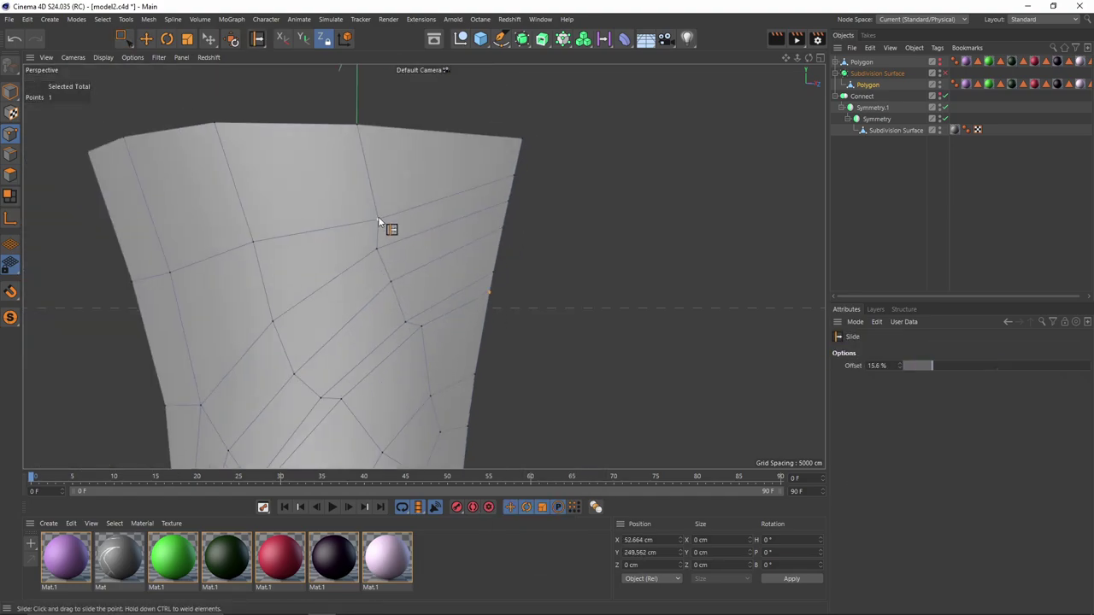
- Select the two jagged horizontal edge loops on the vase's neck, check them in the Front view and dissolve them
scroll(379, 220, "down", 6)
left_click_drag(386, 282, 410, 228, "alt")
left_click(10, 155)
key("e")
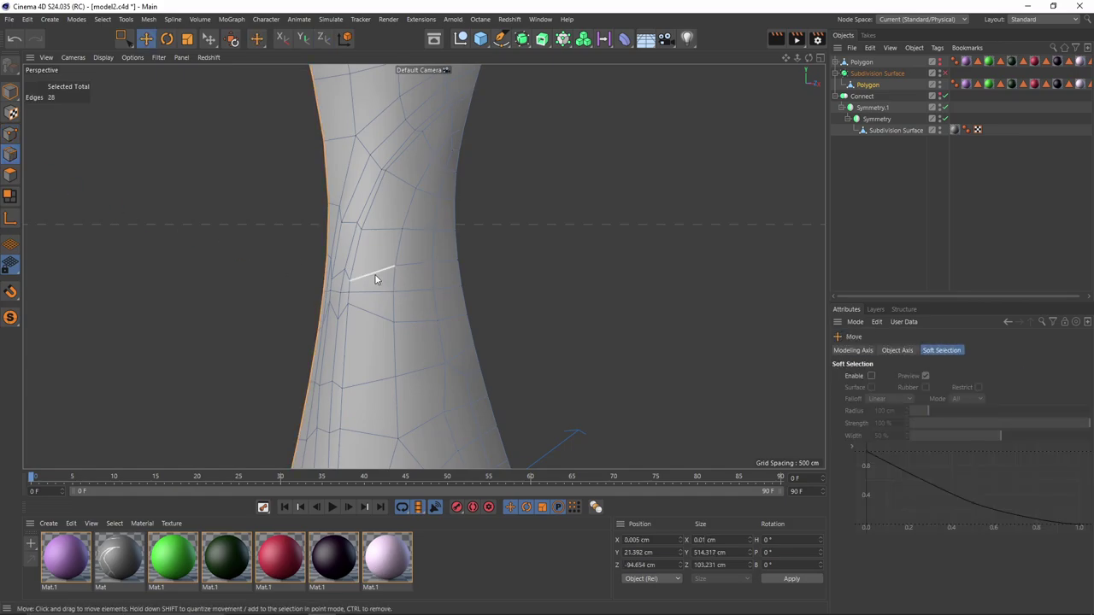
double_click(375, 275)
middle_click(439, 333)
middle_click(586, 381)
middle_click_drag(468, 192, 473, 308, "alt")
right_click_drag(474, 308, 554, 316, "alt")
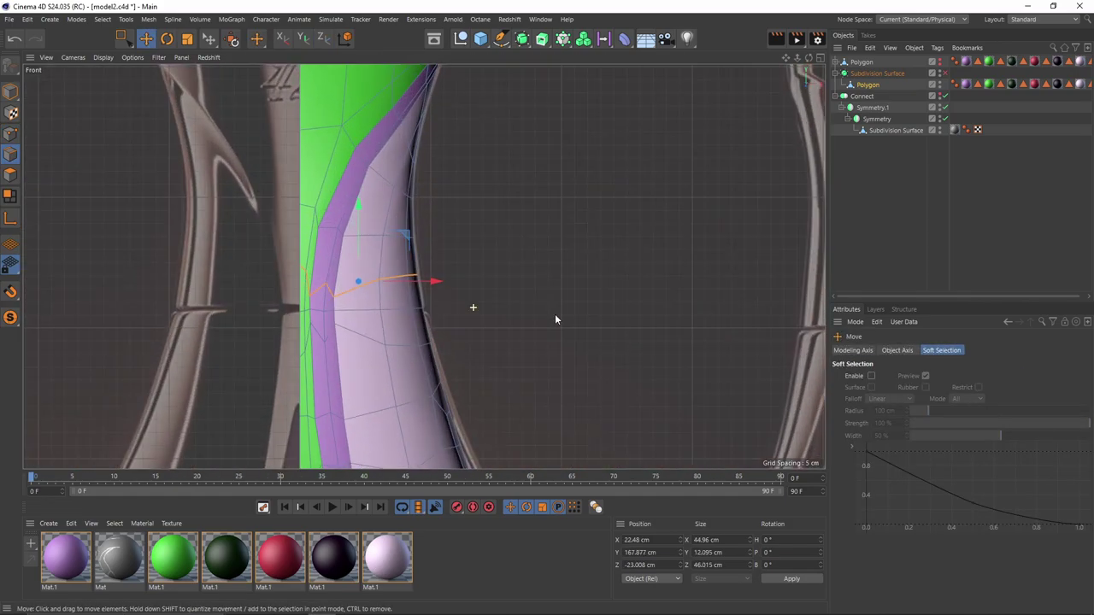
key("F5")
middle_click(279, 179)
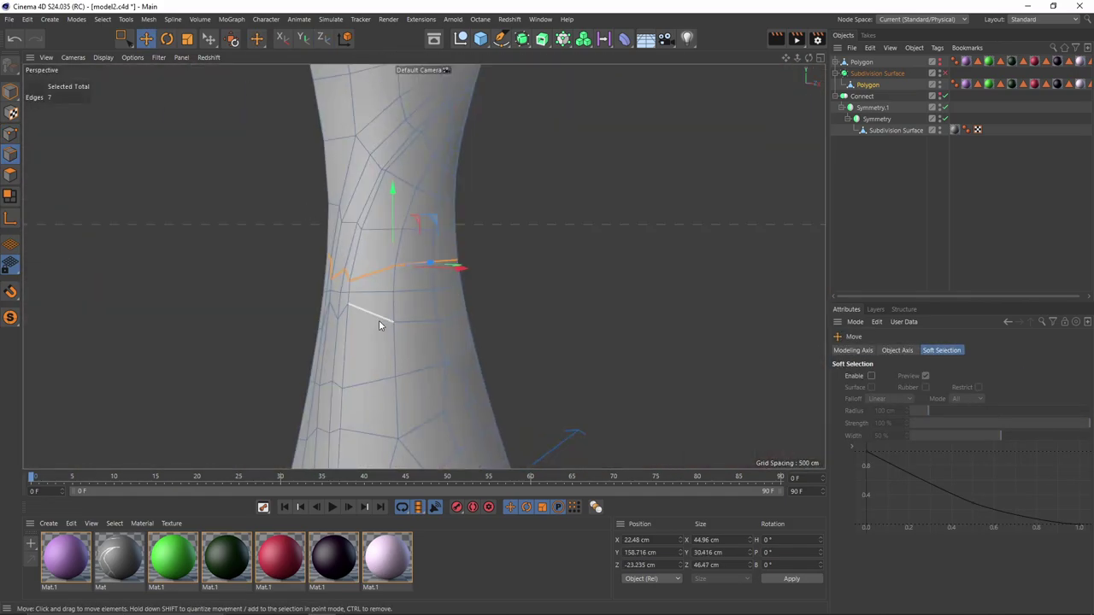
double_click(379, 320, "shift")
right_click(540, 338)
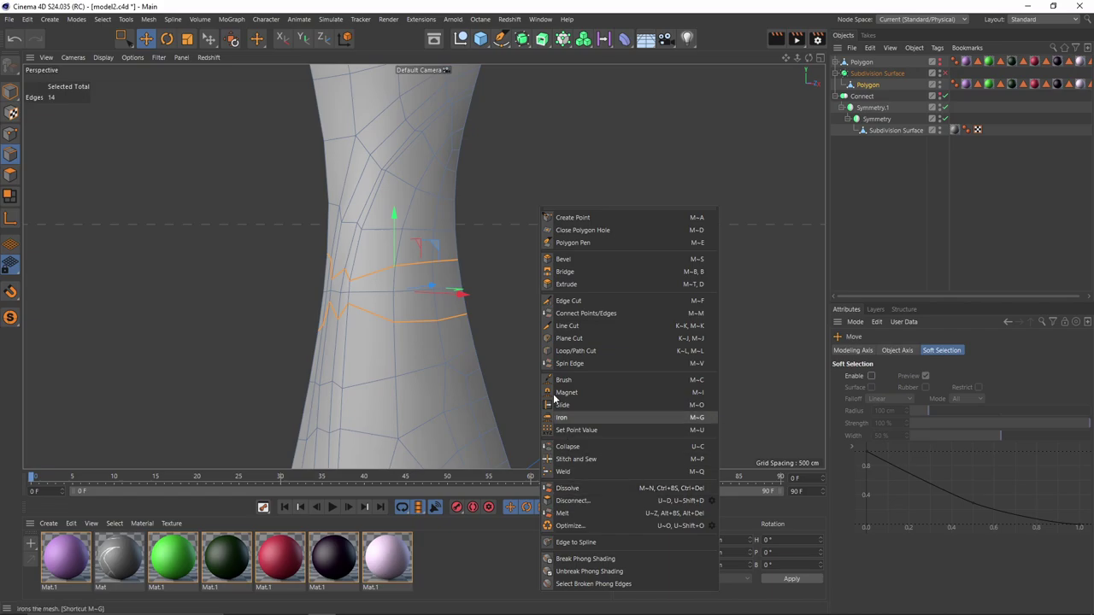
left_click(562, 326)
right_click(574, 340)
left_click(606, 488)
- Slide the misplaced point at the lower panel corner just above the vase's base to reshape the dented area
scroll(520, 230, "down", 8)
left_click_drag(521, 229, 381, 216, "alt")
scroll(381, 216, "up", 4)
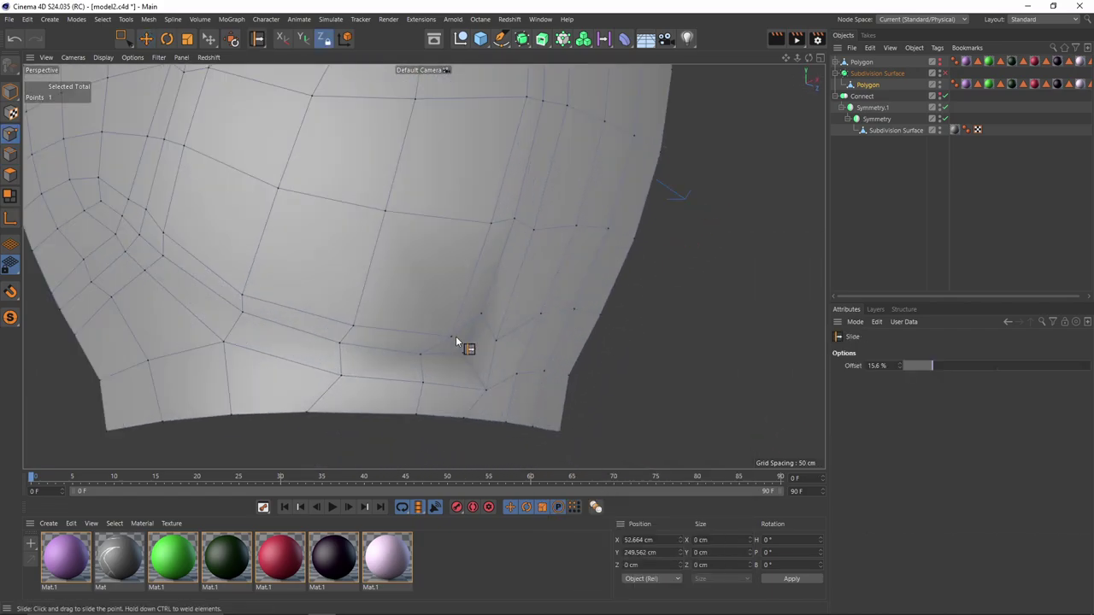
left_click_drag(456, 339, 419, 321)
- Select the open border edges along the X centre plane and flatten them with X position and X size 0 cm
scroll(450, 328, "down", 5)
scroll(408, 227, "down", 2)
scroll(422, 268, "down", 3)
left_click(10, 155)
key("e")
double_click(374, 258)
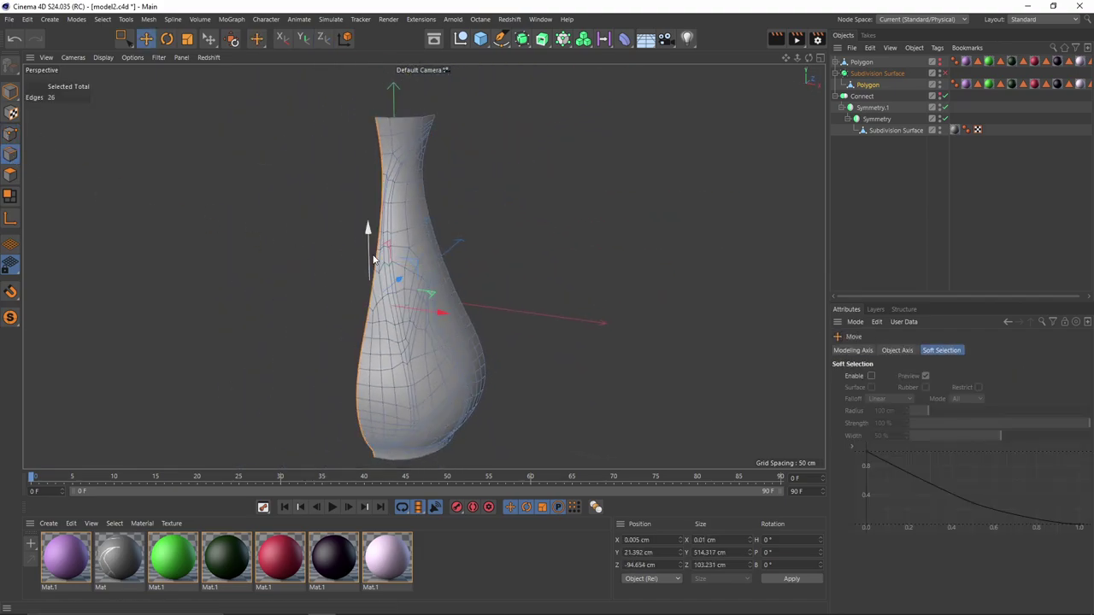
left_click_drag(373, 258, 500, 330, "alt")
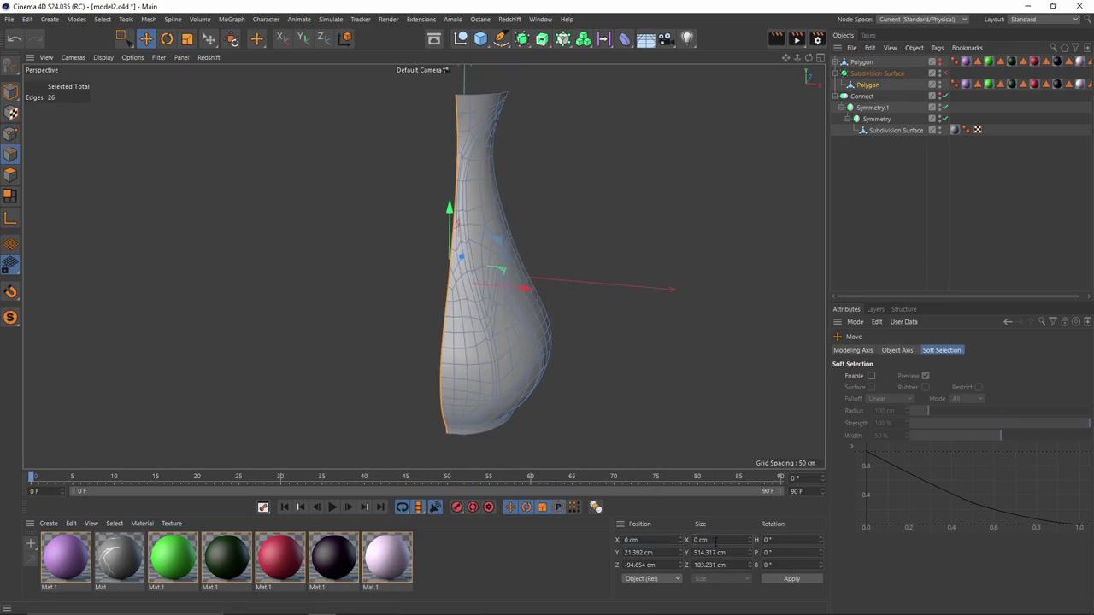
- Select the other open border edge loop and flatten it with Z position and Z size 0 cm
left_click_drag(525, 299, 422, 266, "alt")
double_click(544, 317)
middle_click_drag(422, 265, 450, 247, "alt")
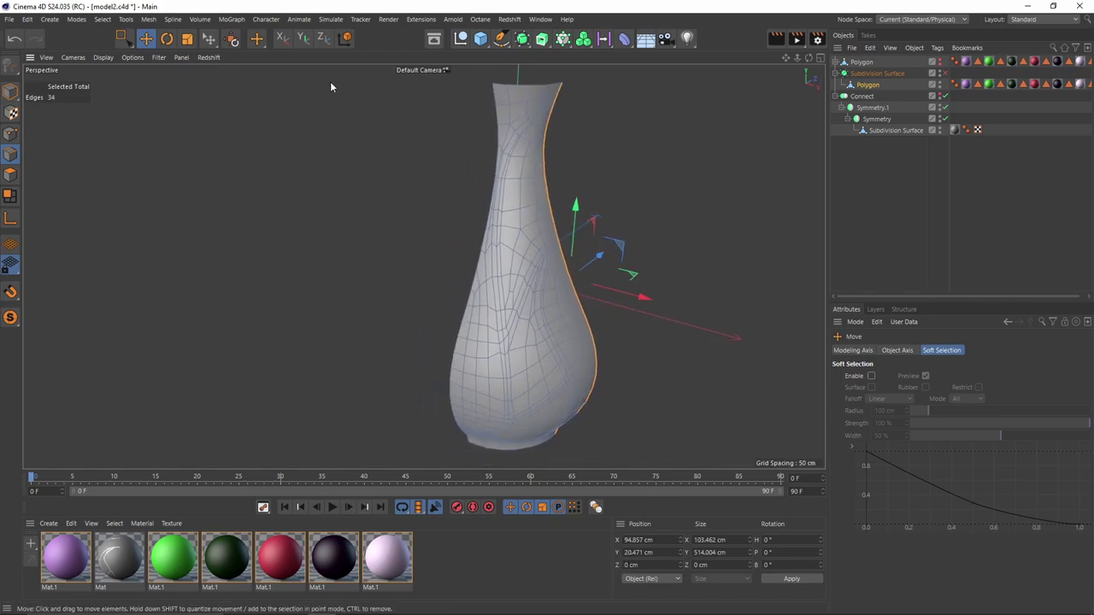
- Nest the quarter mesh in two Symmetry generators, mirror the outer one across XY and enable Clamp Points on Axis for both
left_click_drag(523, 40, 661, 75, "alt")
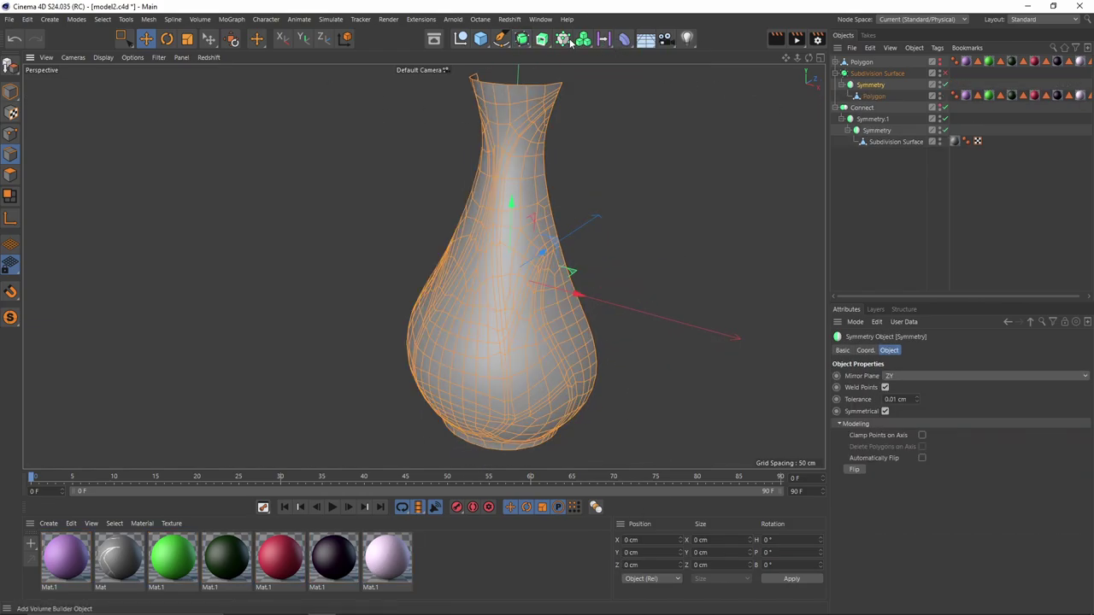
mouse_move(544, 41)
left_mouse_down()
mouse_move(557, 50)
mouse_move(539, 53)
left_mouse_up()
left_click(655, 75, "alt")
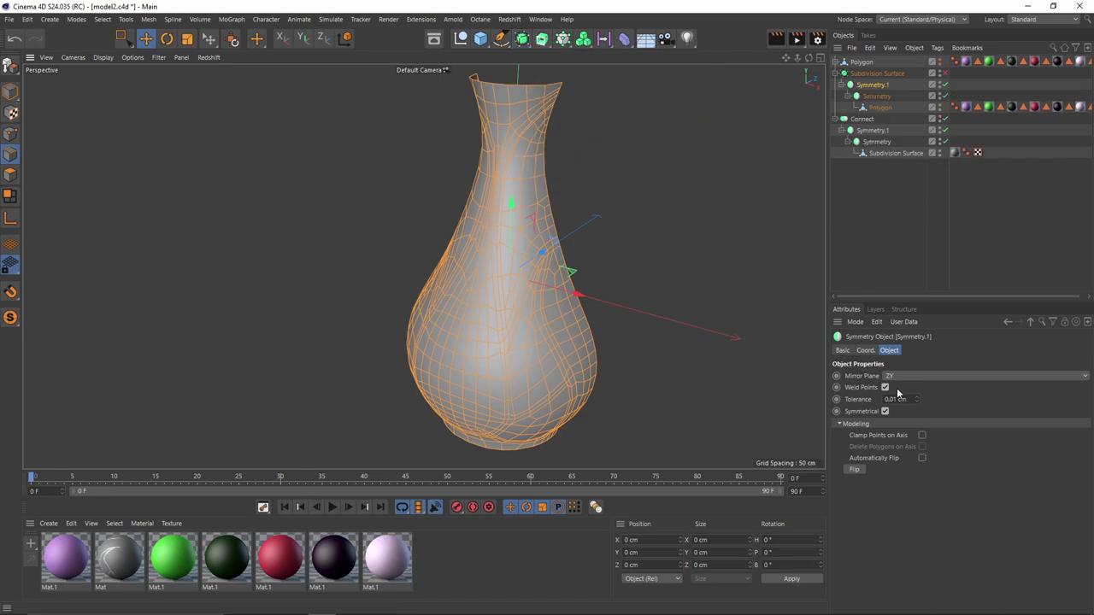
left_click(890, 375)
left_click(893, 388)
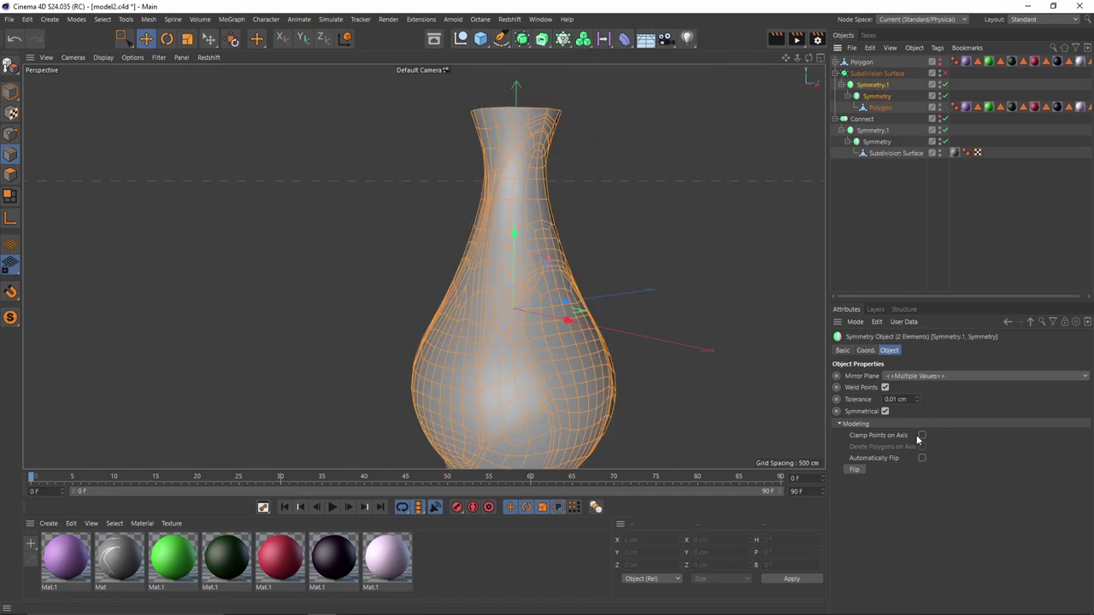
left_click(922, 435)
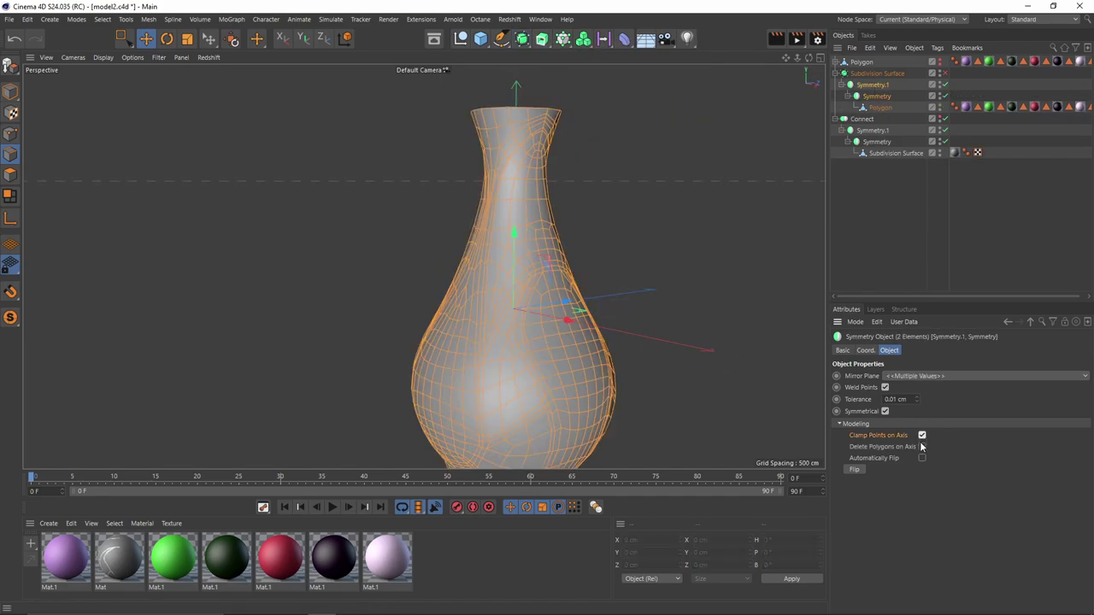
- Select the quarter Polygon mesh inside the Symmetry generators and show its material colours in the viewport
left_click(881, 107)
left_click_drag(600, 259, 652, 240, "alt")
middle_click_drag(669, 254, 732, 244, "alt")
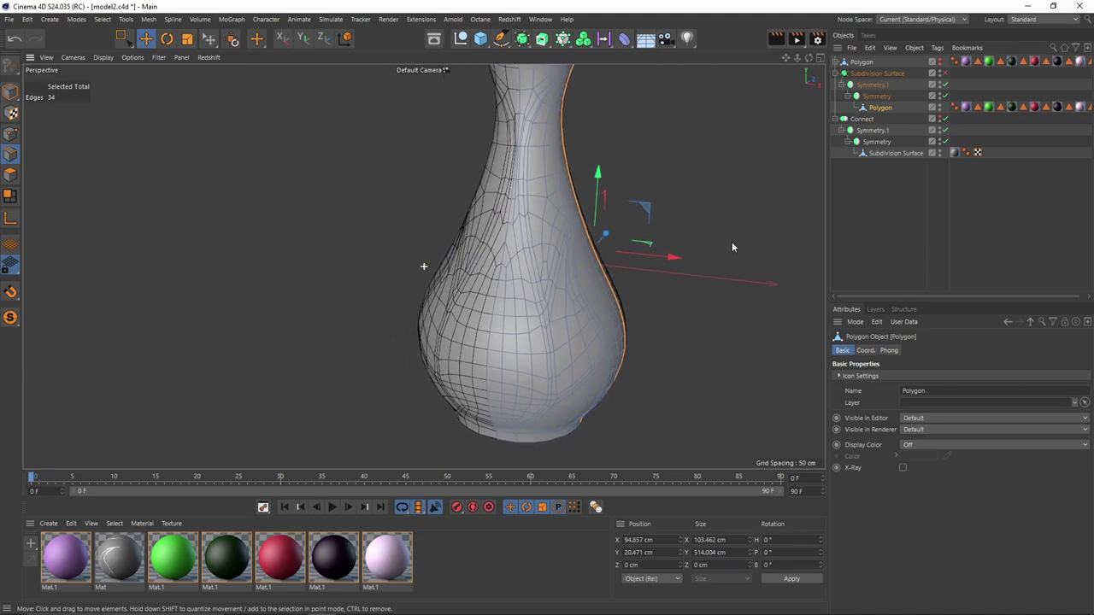
left_click_drag(732, 248, 646, 210, "alt")
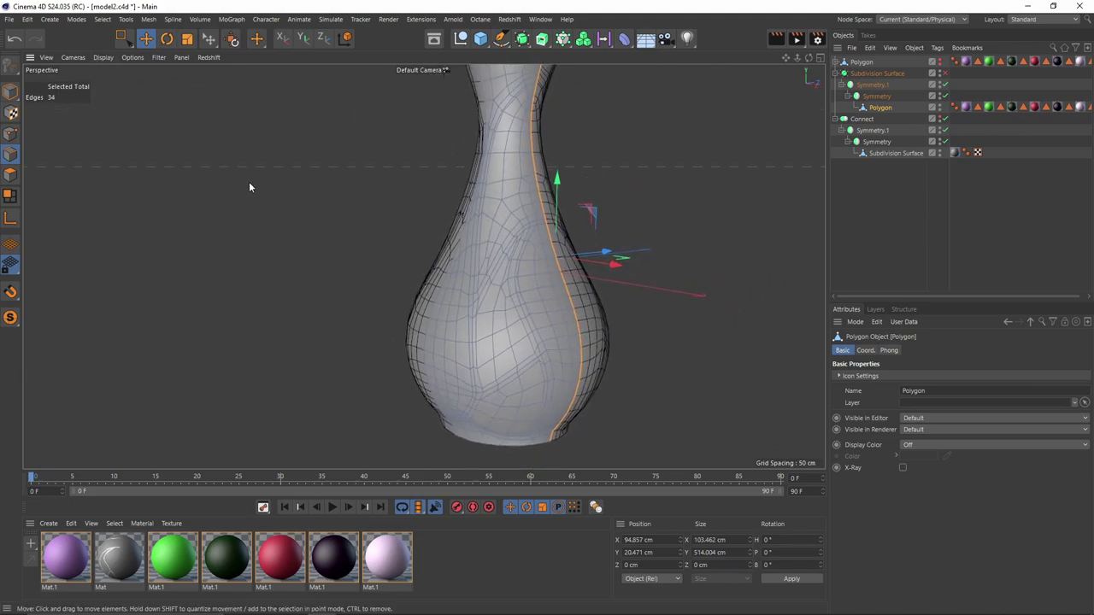
key("n")
key("q")
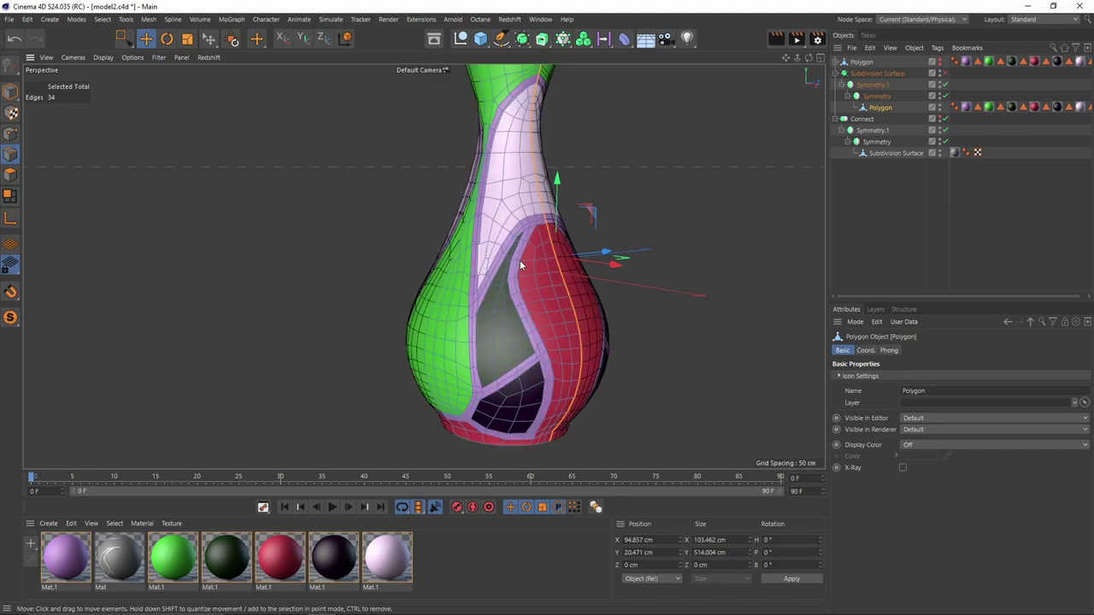
- Select the bright green panel's polygons from Polygon Selection.2 and sink them with a Normal Move of -7.2 cm
double_click(1001, 107)
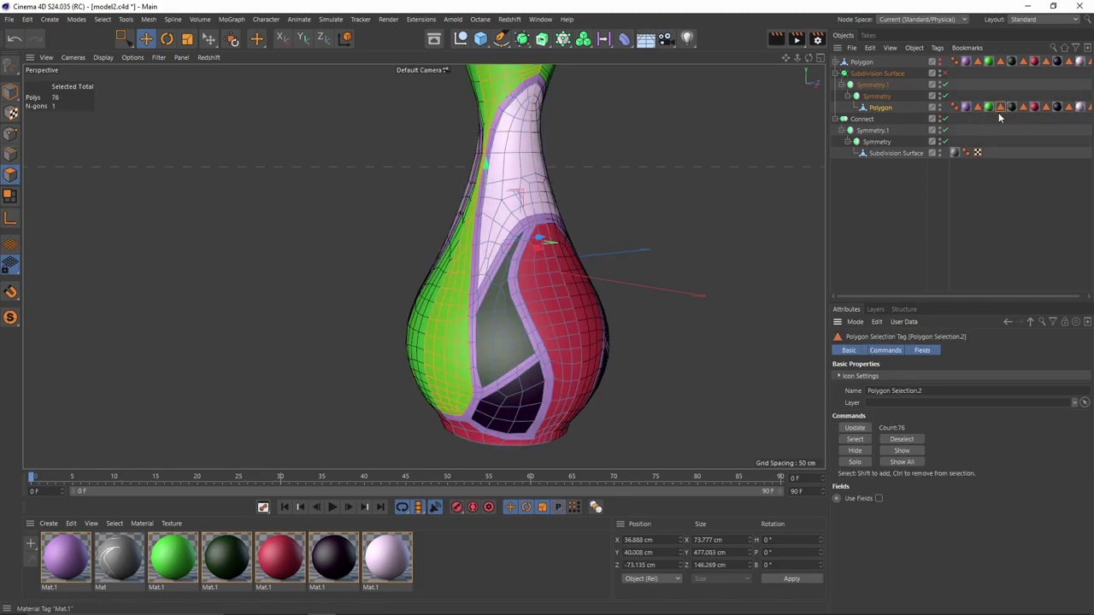
left_click_drag(598, 248, 690, 163, "alt")
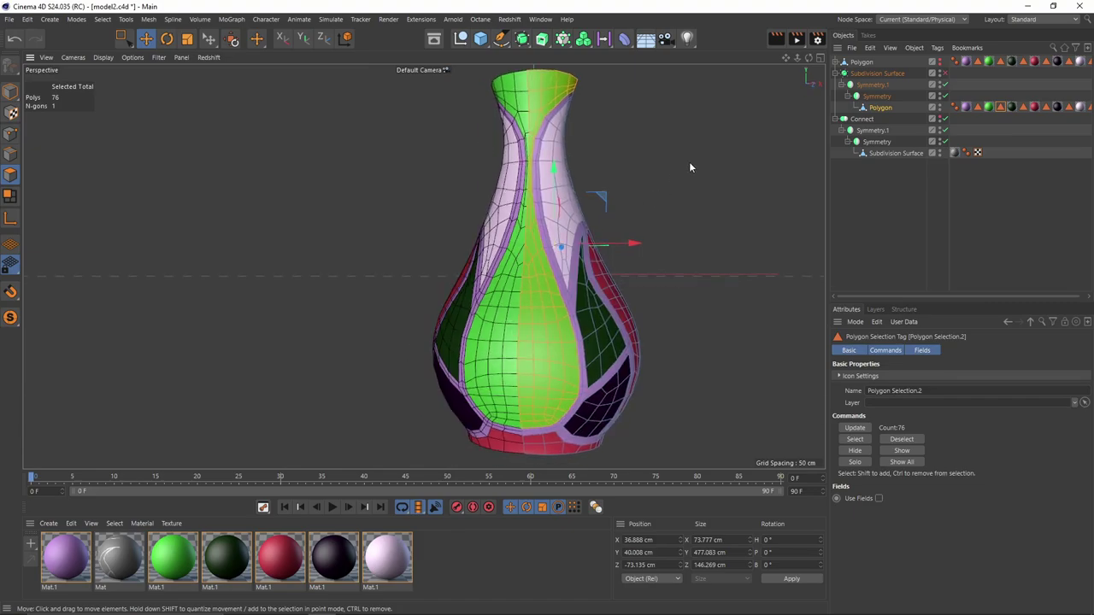
right_click(690, 168)
left_click(737, 286)
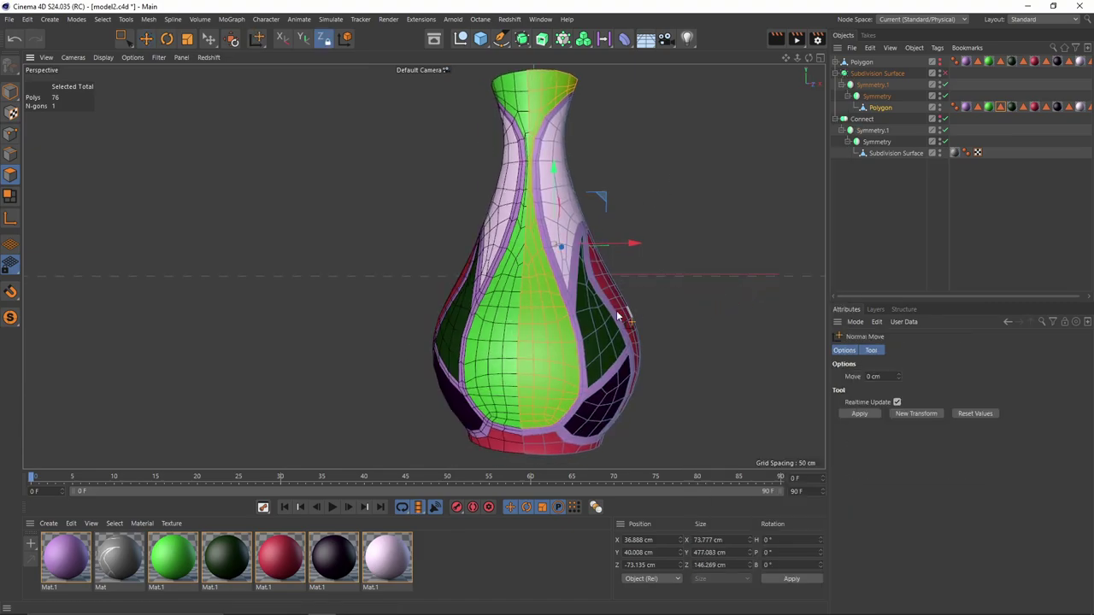
left_click_drag(620, 313, 564, 352, "alt")
right_click_drag(564, 351, 634, 358, "alt")
left_click_drag(634, 358, 648, 291, "alt")
middle_click_drag(648, 290, 681, 276, "alt")
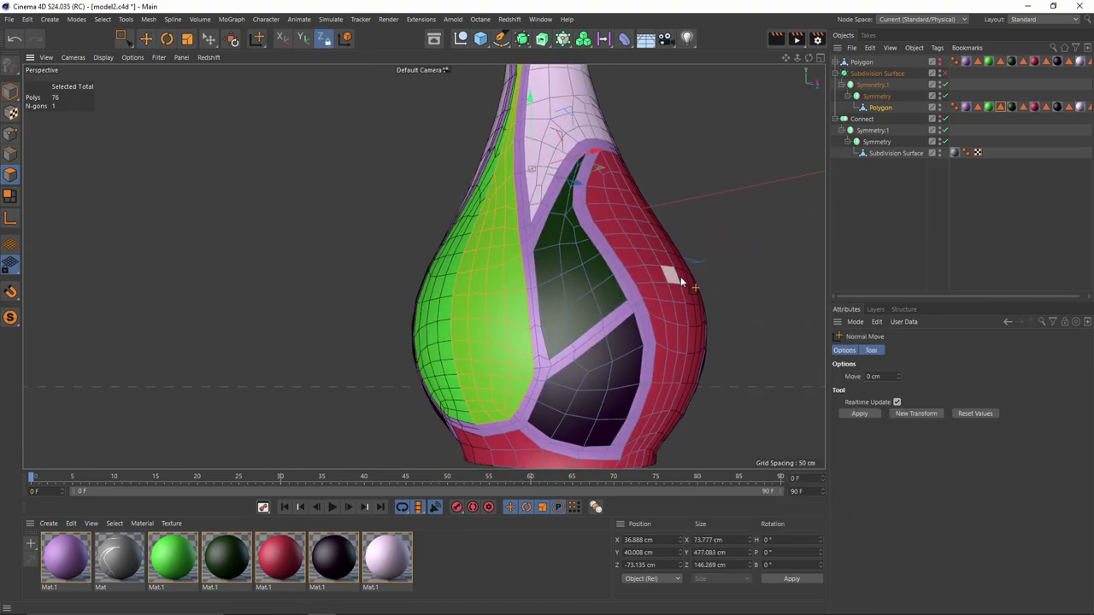
left_click_drag(680, 277, 654, 250)
middle_click_drag(645, 229, 616, 286, "alt")
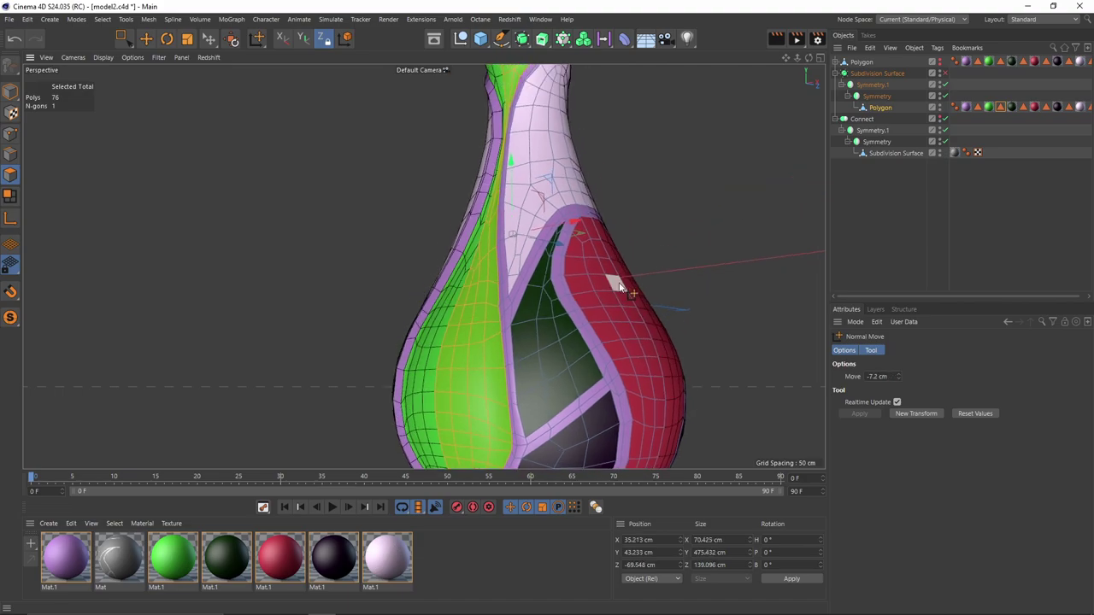
- Select the dark green panel's polygons from Polygon Selection.3 and move them inward along their normals
left_click_drag(616, 286, 560, 210, "alt")
right_click_drag(560, 210, 527, 185, "alt")
middle_click_drag(526, 185, 520, 200, "alt")
left_click_drag(520, 200, 653, 163, "alt")
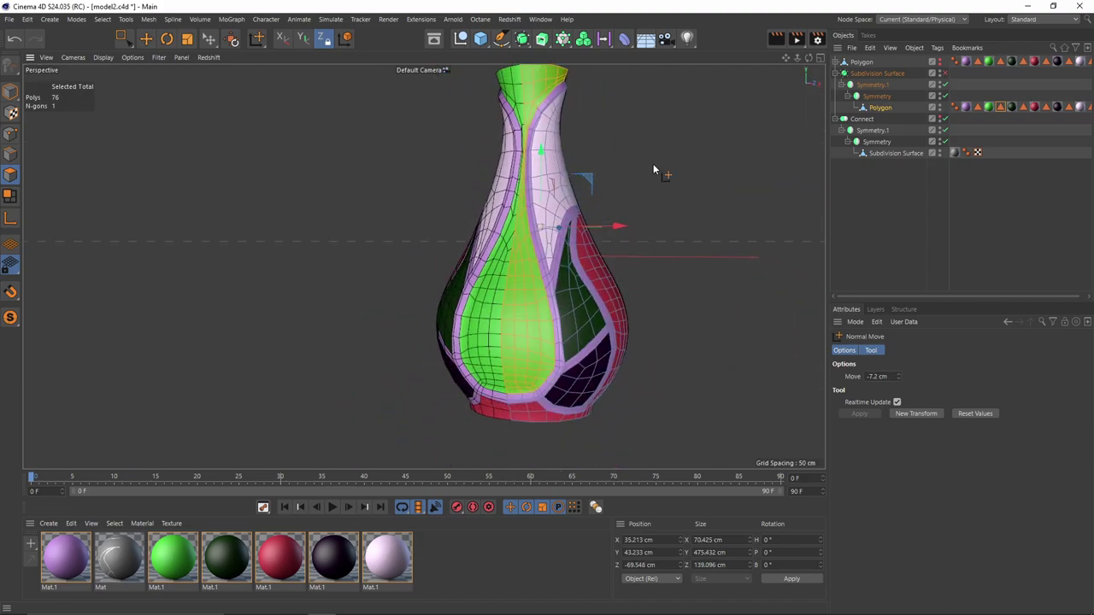
double_click(1024, 110)
left_click_drag(584, 242, 480, 242, "alt")
right_click_drag(480, 243, 498, 237, "alt")
middle_click_drag(506, 239, 486, 231, "alt")
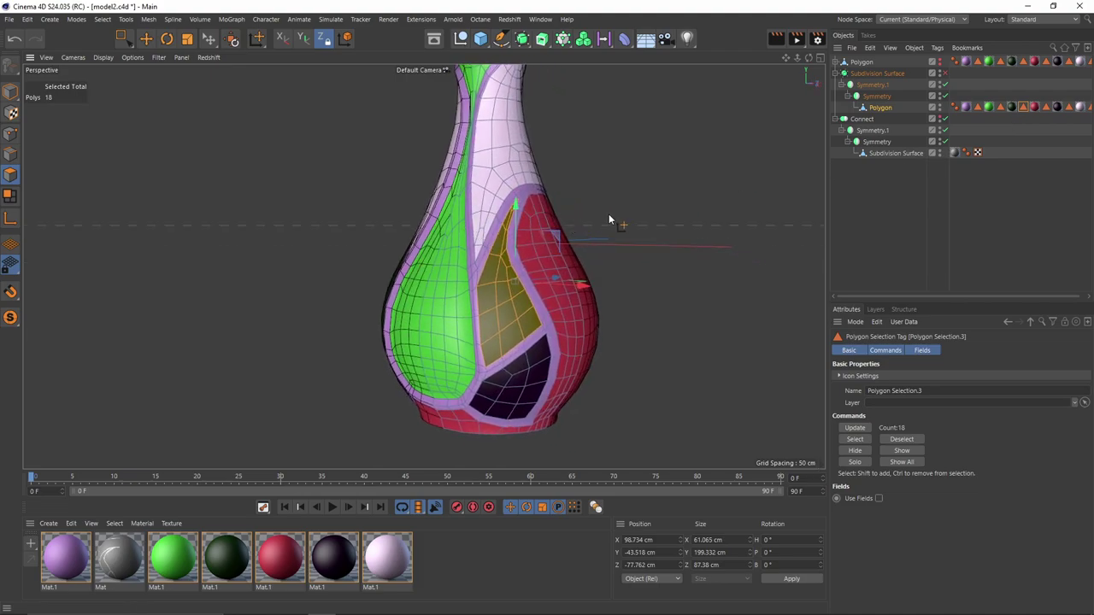
left_click_drag(609, 220, 587, 215, "alt")
right_click_drag(508, 295, 527, 293, "alt")
middle_click_drag(527, 292, 537, 248, "alt")
left_click_drag(537, 248, 520, 268, "alt")
middle_click_drag(668, 314, 656, 232, "alt")
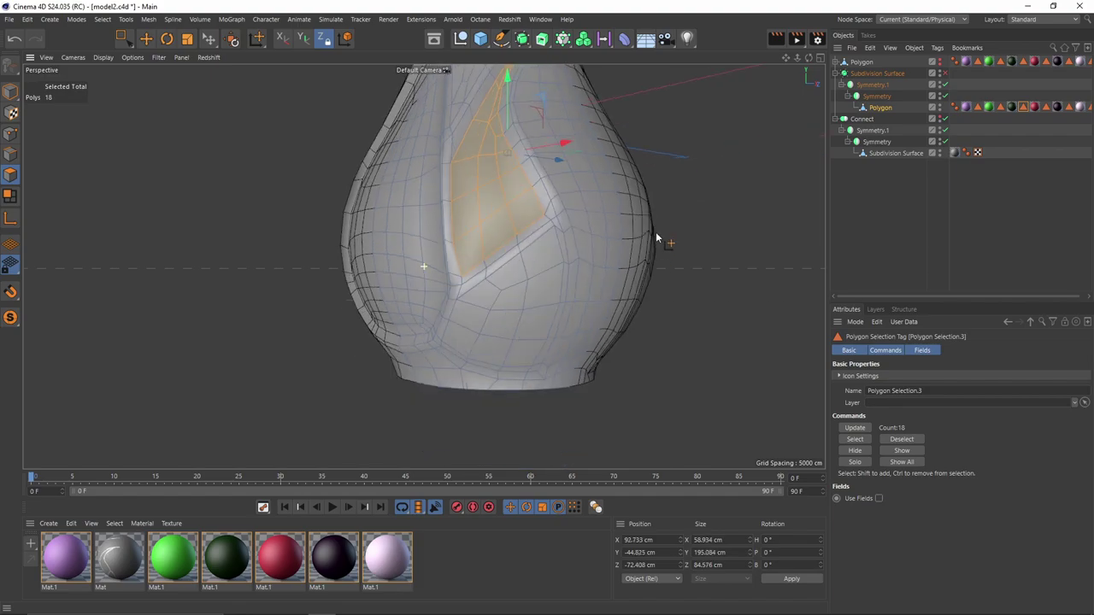
left_click_drag(655, 232, 658, 201, "alt")
- Select the red panel's polygons from Polygon Selection.4 and move them inward along their normals
double_click(1042, 111)
left_click_drag(812, 286, 725, 292, "alt")
left_click_drag(669, 216, 687, 333, "alt")
middle_click_drag(687, 334, 697, 397, "alt")
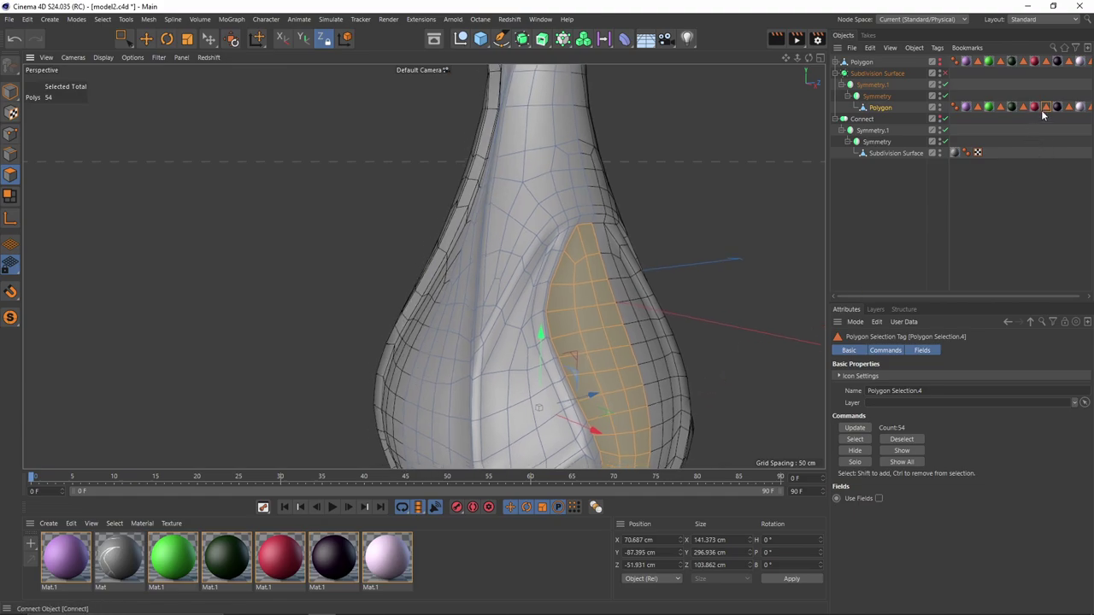
- Select the lower belly panel's polygons from Polygon Selection.5 and move them inward along their normals
left_click(1068, 107)
left_click_drag(679, 200, 729, 375, "alt")
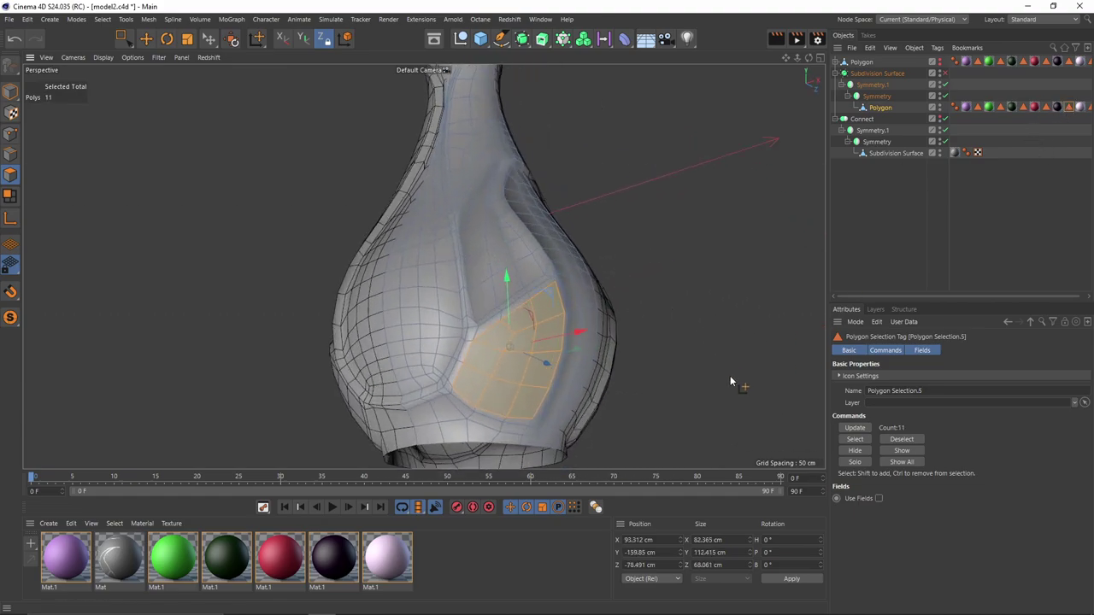
left_click_drag(682, 277, 666, 277)
middle_click_drag(666, 277, 678, 300, "alt")
left_click_drag(679, 300, 689, 328, "alt")
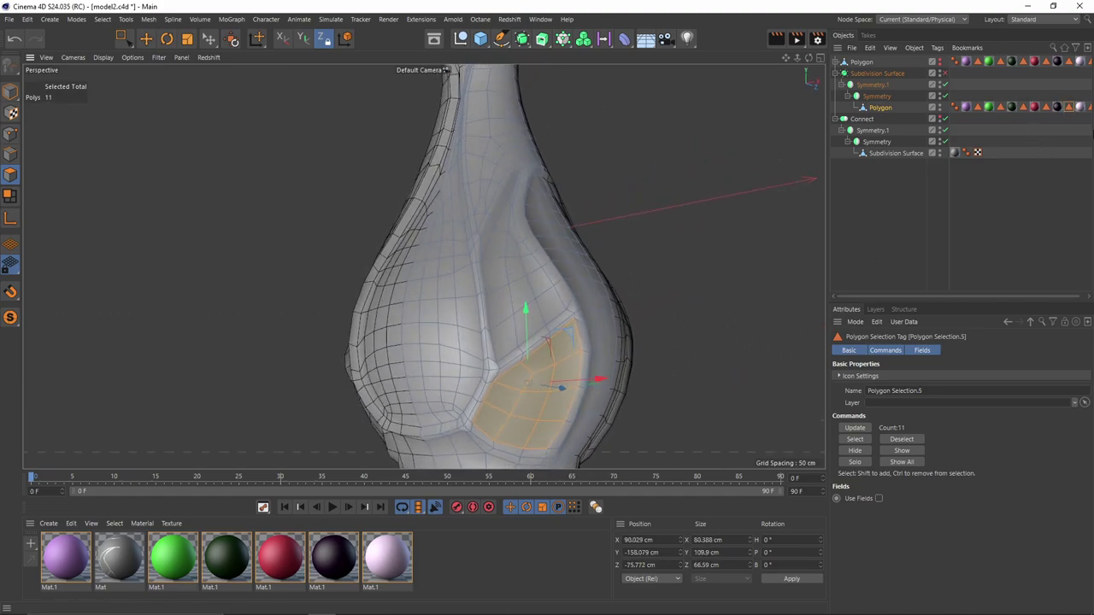
- Select the neck panel's polygons from Polygon Selection.6 and move them along their normals
double_click(1091, 109)
left_click_drag(727, 290, 571, 366, "alt")
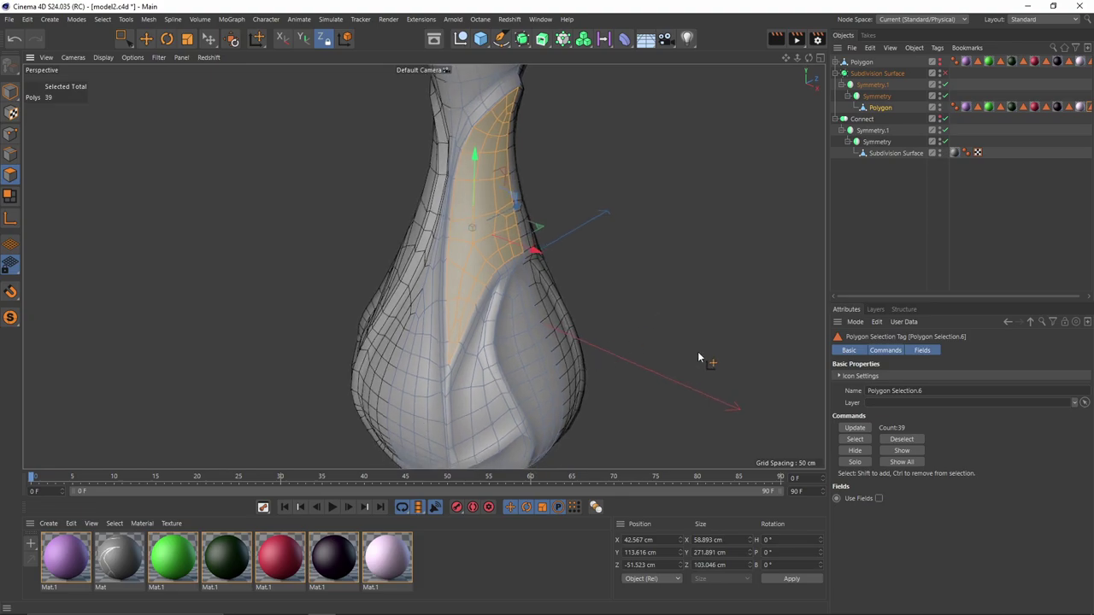
left_click_drag(698, 351, 765, 278)
- Deselect the mesh, enable the Subdivision Surface and switch the viewport to Gouraud shading without lines
left_click(854, 234)
left_click_drag(512, 239, 633, 213, "alt")
left_click(946, 73)
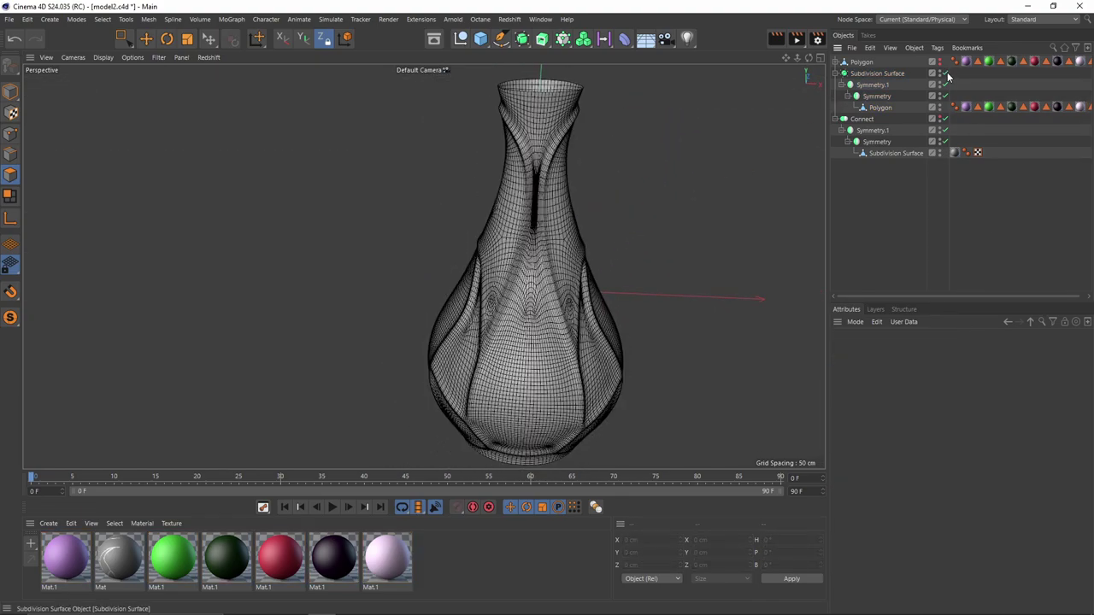
key("n")
key("a")
middle_click_drag(576, 237, 566, 173, "alt")
mouse_move(566, 174)
left_mouse_down("alt")
mouse_move(551, 187)
mouse_move(439, 143)
mouse_move(440, 171)
mouse_move(618, 225)
mouse_move(723, 290)
mouse_move(703, 314)
mouse_move(518, 166)
mouse_move(500, 166)
mouse_move(576, 102)
mouse_move(474, 108)
mouse_move(581, 205)
mouse_move(547, 183)
mouse_move(553, 249)
mouse_move(629, 221)
mouse_move(619, 230)
mouse_move(617, 217)
mouse_move(552, 224)
mouse_move(637, 257)
left_mouse_up("alt")
- Make Symmetry.1 editable, bring the mirrored Polygon mesh to the top level and delete its leftover parent objects
left_click(872, 86)
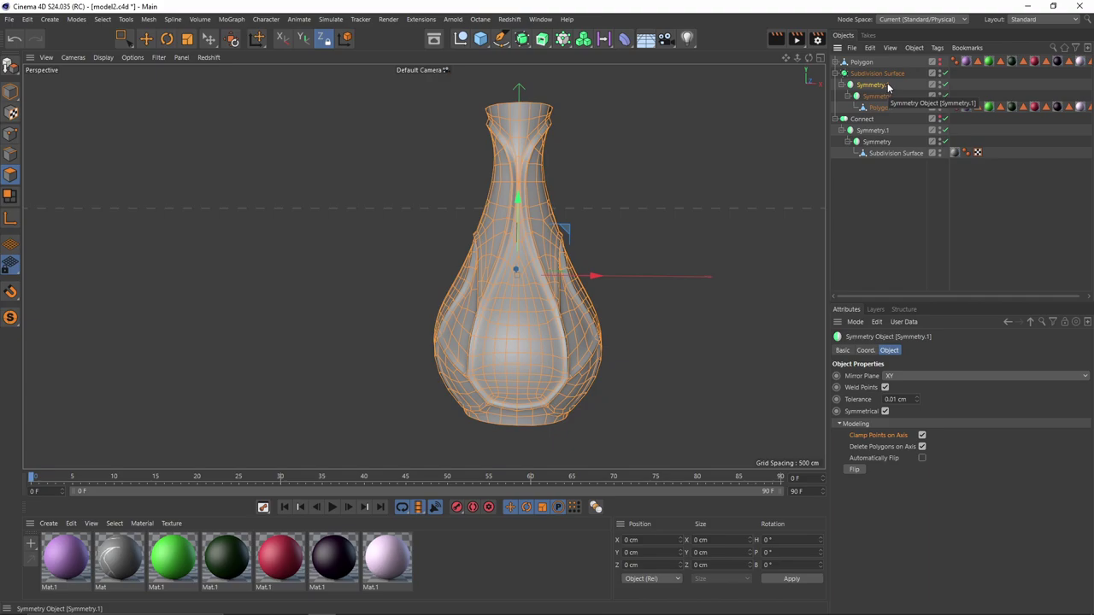
key("c")
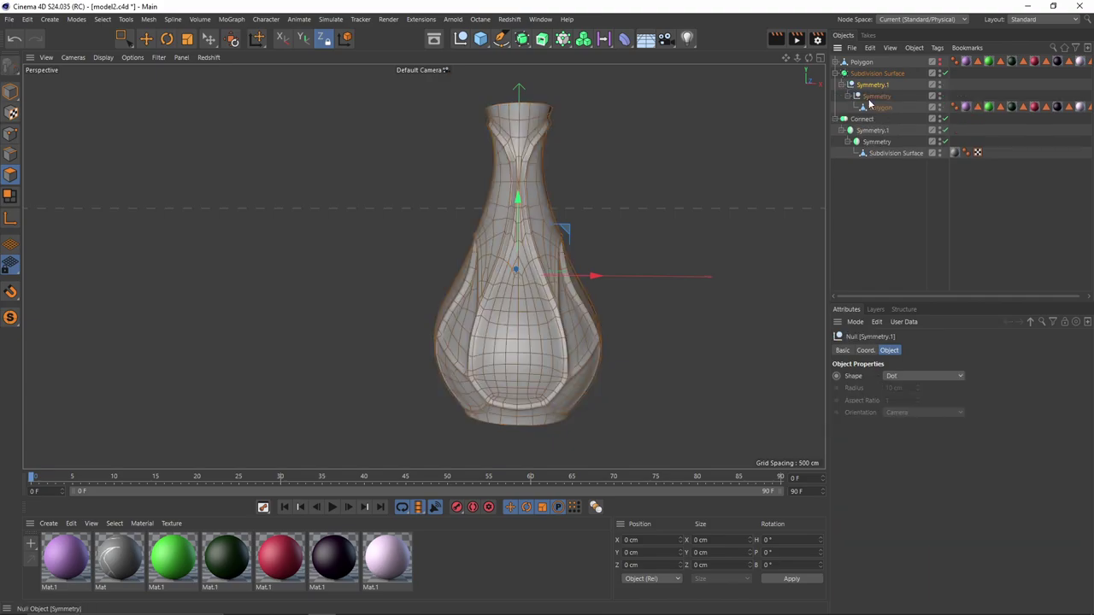
left_click_drag(889, 118, 887, 114)
left_click(877, 74)
key("Delete")
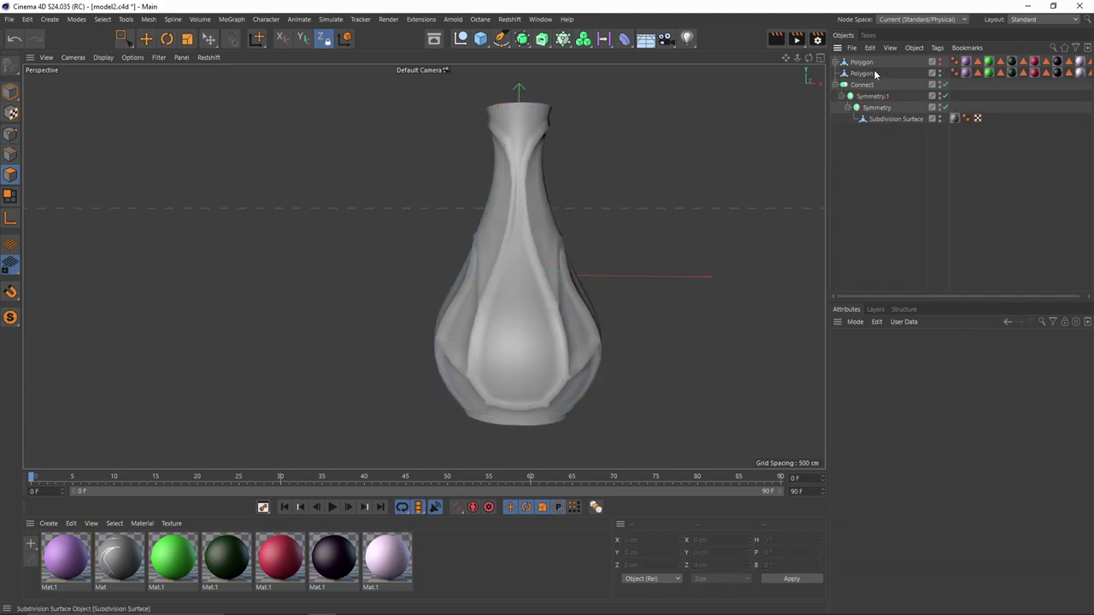
- Move the visible Polygon above its hidden copy in the object hierarchy and rename it bottle
left_click_drag(867, 74, 862, 68)
left_click(865, 63)
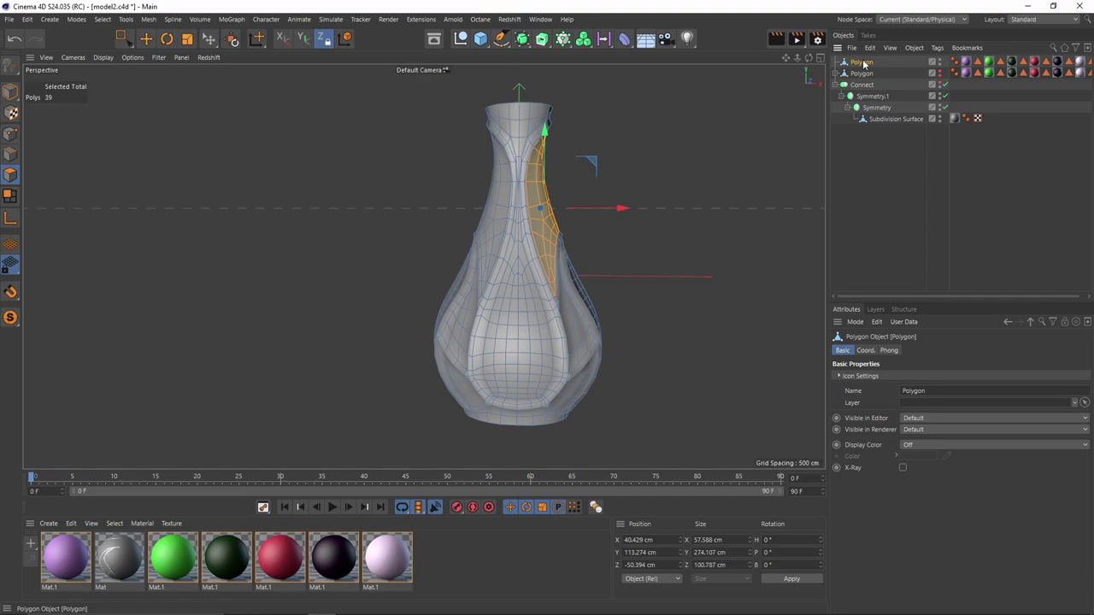
double_click(862, 62)
type("bott")
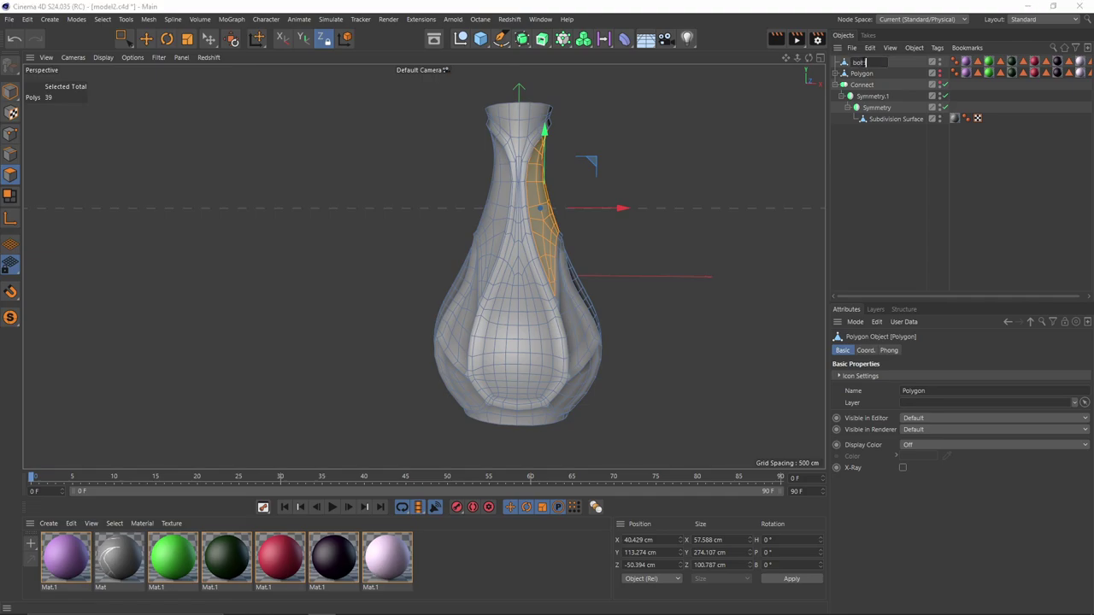
type("le")
key("Return")
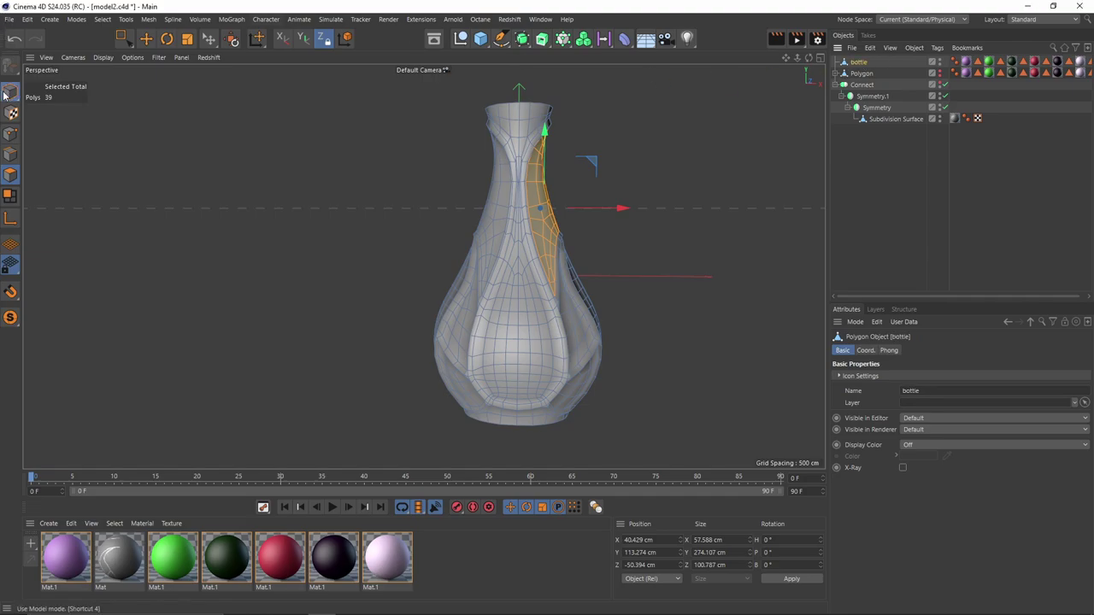
- Add a Smoothing deformer under the bottle object and set its Strength to 12%
left_click(10, 92)
left_click(624, 38)
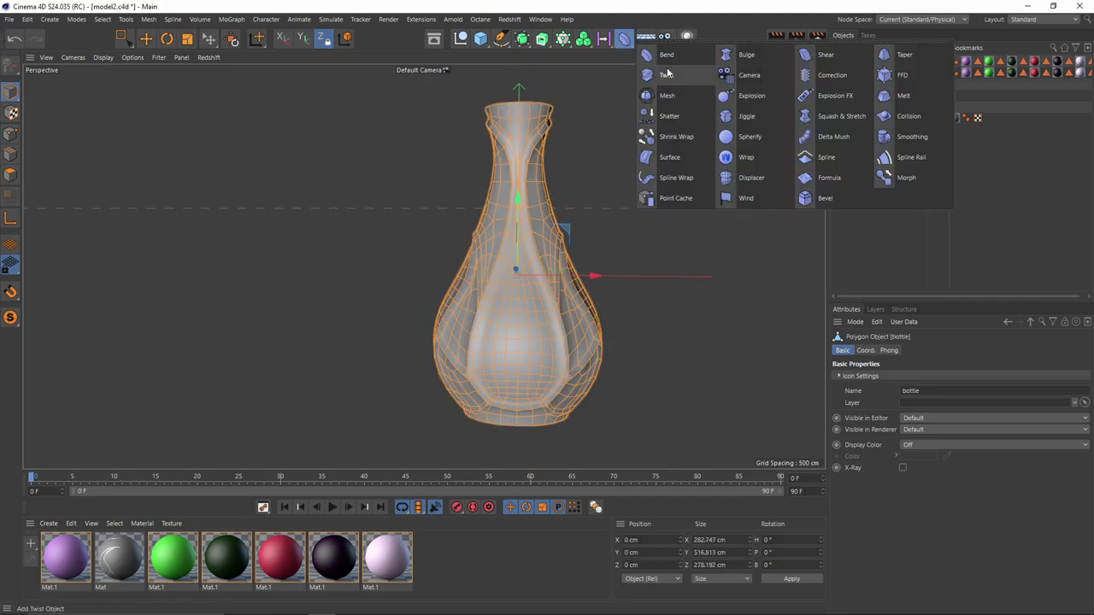
left_click(907, 138)
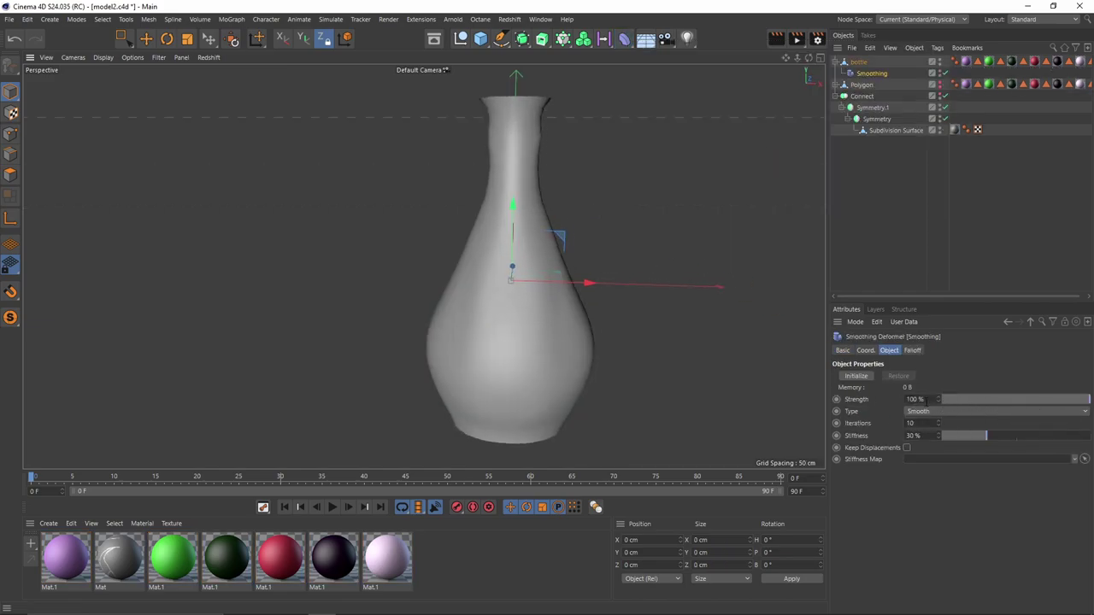
left_click(970, 400)
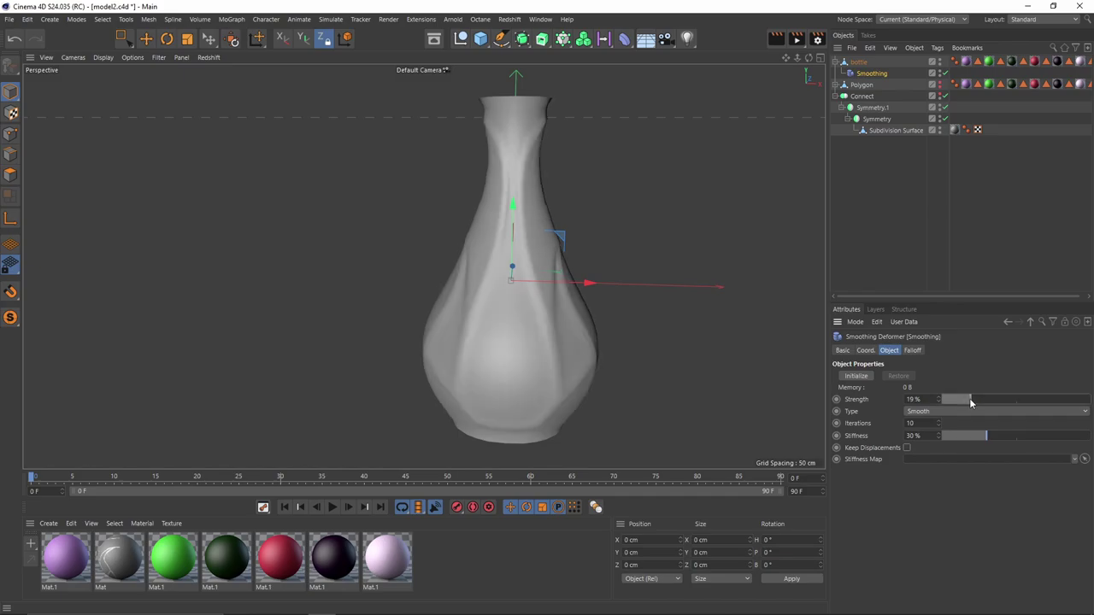
left_click_drag(559, 251, 588, 237, "alt")
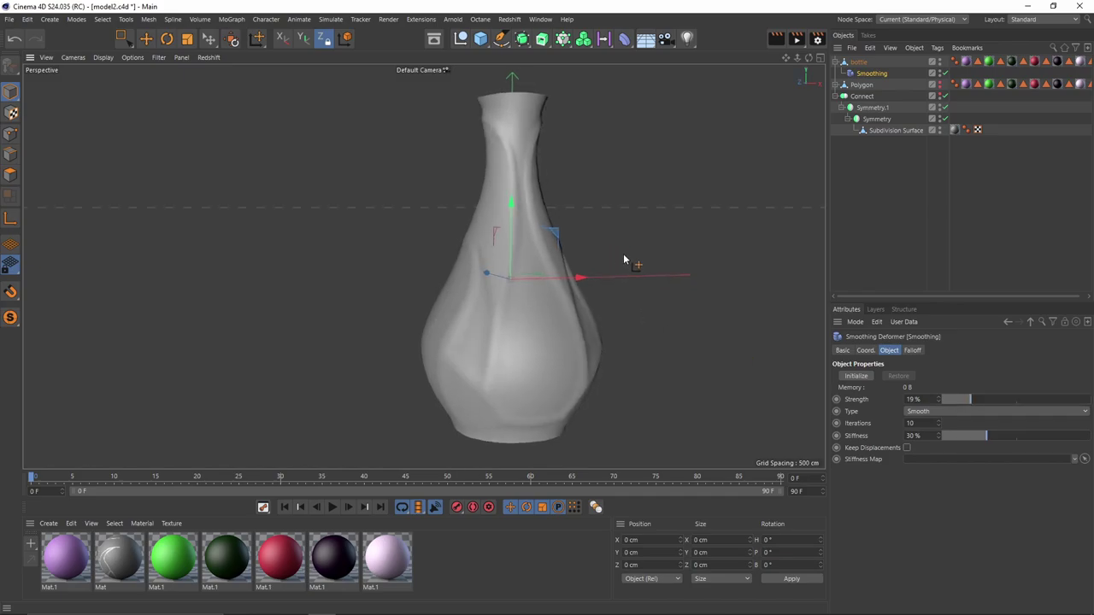
mouse_move(943, 401)
left_mouse_down()
mouse_move(931, 402)
mouse_move(961, 404)
left_mouse_up()
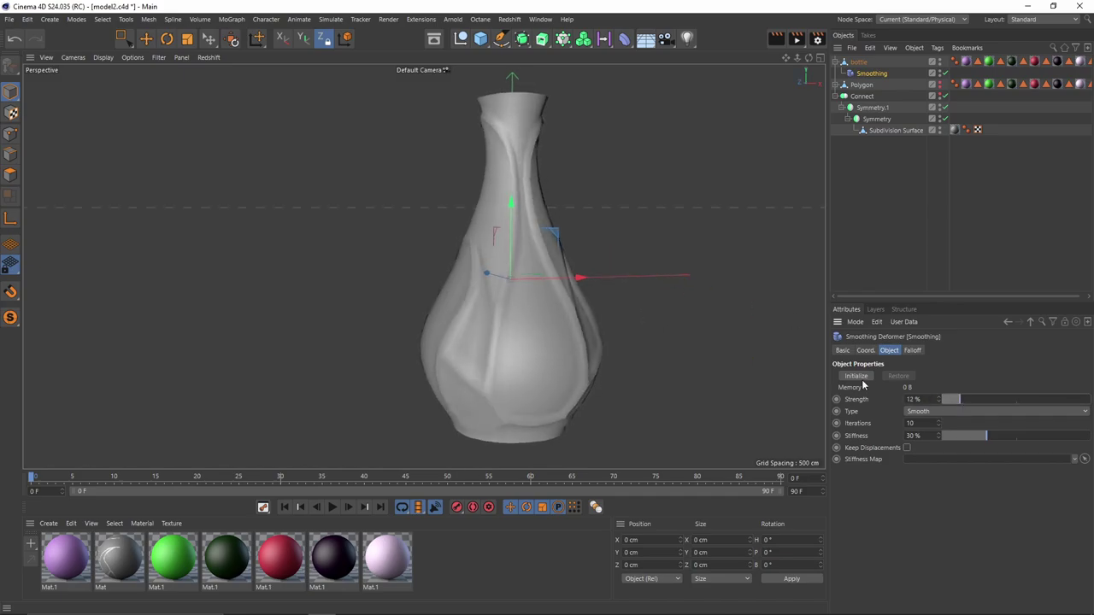
- Display the mesh lines on the shaded bottle and set the Smoothing deformer's Strength to 15%
key("n")
key("b")
scroll(549, 264, "up", 2)
left_click_drag(548, 261, 523, 293, "alt")
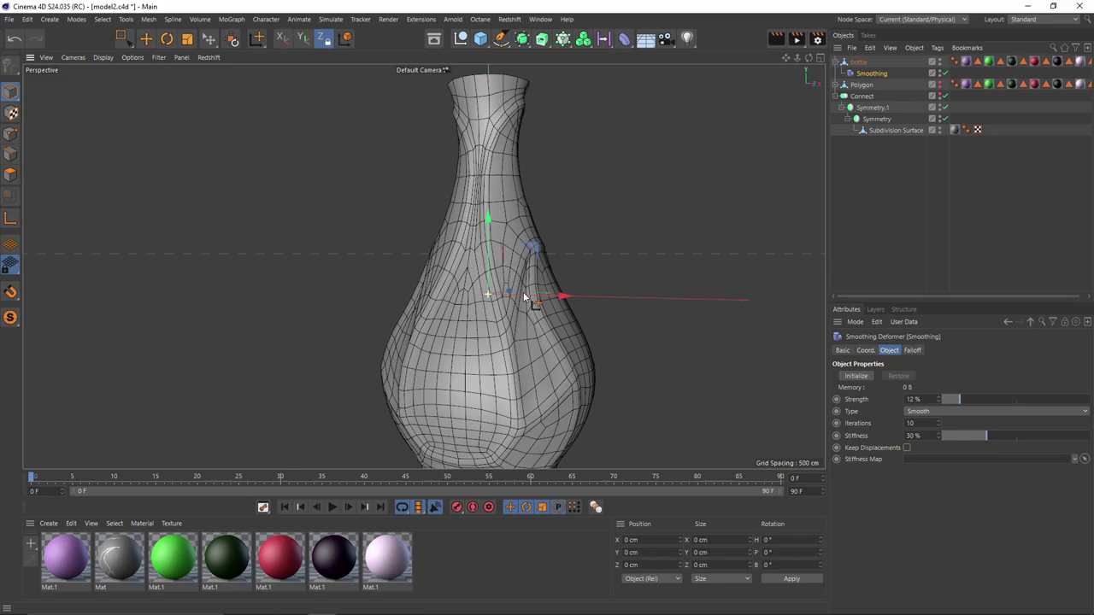
left_click(969, 400)
left_click_drag(969, 400, 965, 399)
middle_click_drag(544, 313, 527, 265, "alt")
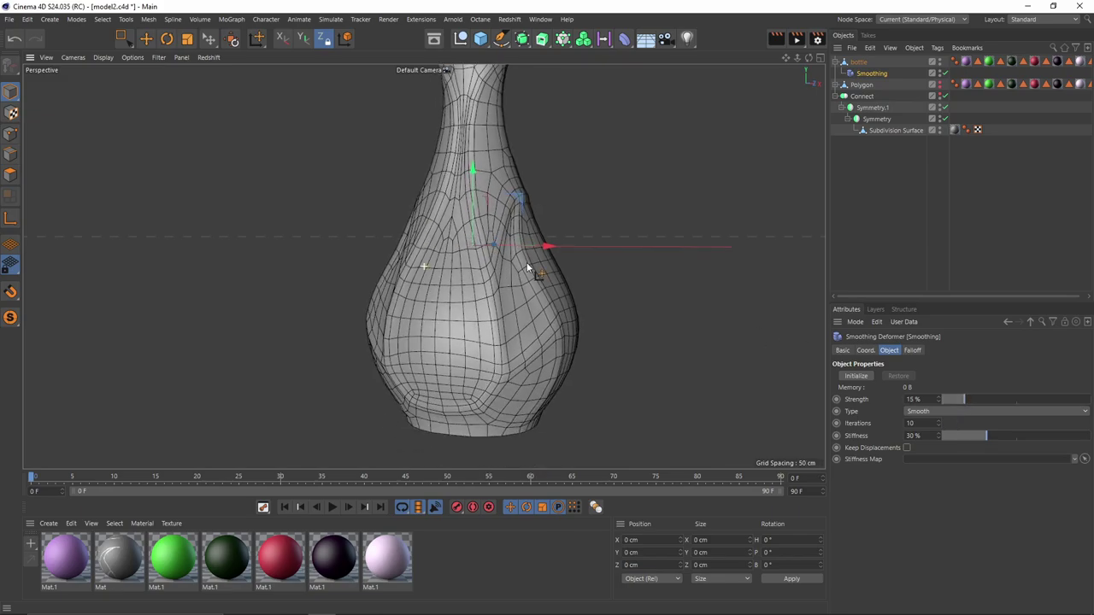
left_click_drag(523, 258, 763, 204, "alt")
- Place the bottle inside a new Subdivision Surface and switch the viewport to Gouraud shading without lines
left_click(857, 63)
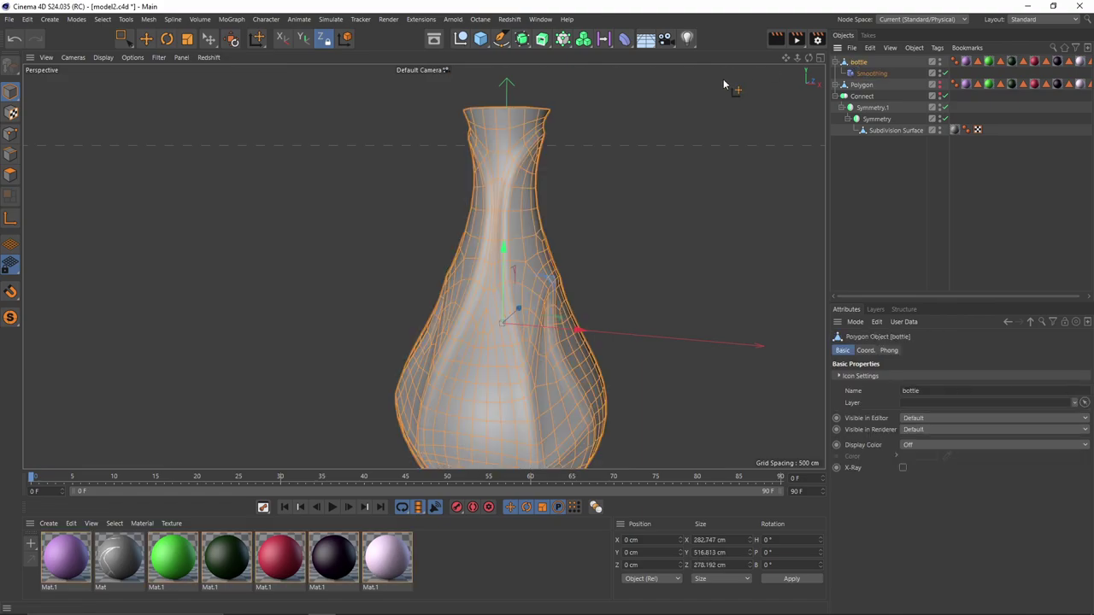
left_click(523, 38, "alt")
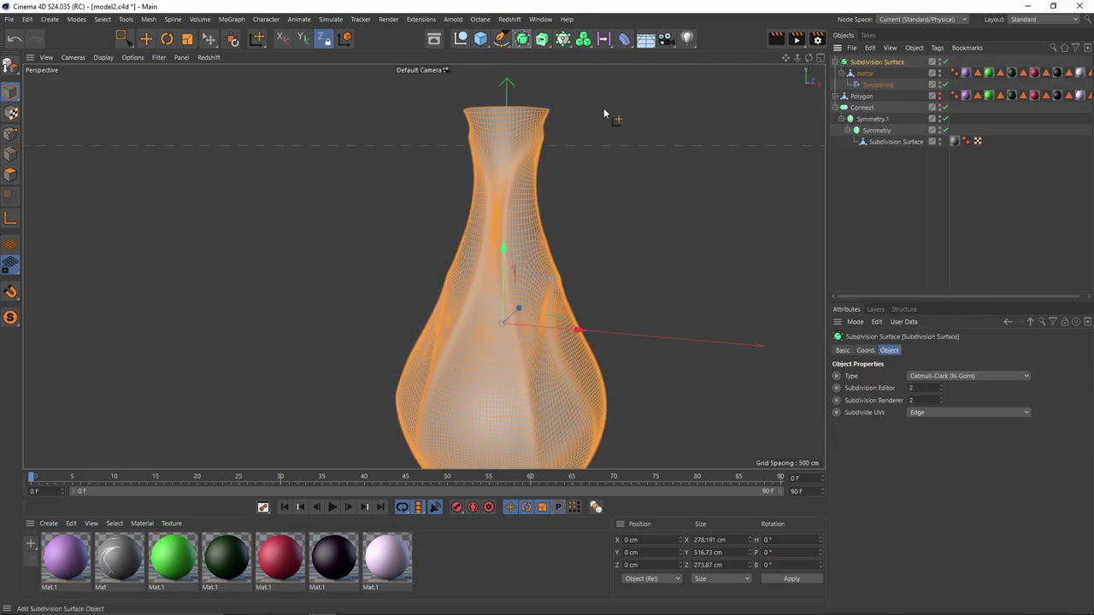
left_click(724, 233)
key("n")
key("a")
left_click_drag(612, 283, 566, 255, "alt")
left_click_drag(513, 314, 516, 292, "alt")
left_click_drag(557, 189, 503, 224, "alt")
- Select the bottle's neck panels from Polygon Selection.6 with subdivision and smoothing off, move them inward along their normals, and re-enable the Subdivision Surface
left_click(1087, 96)
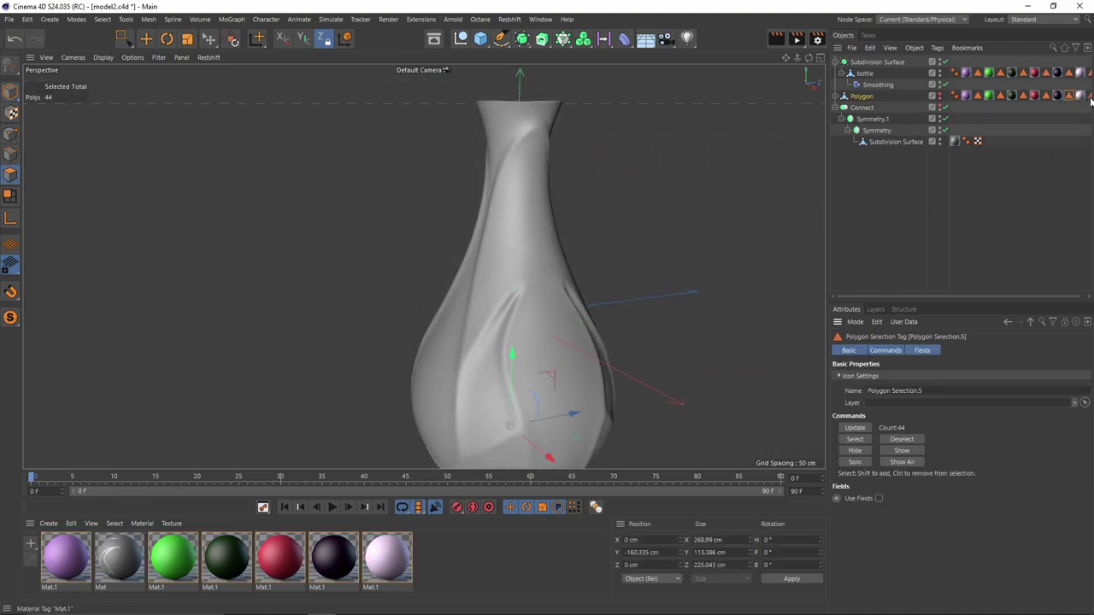
double_click(1049, 98)
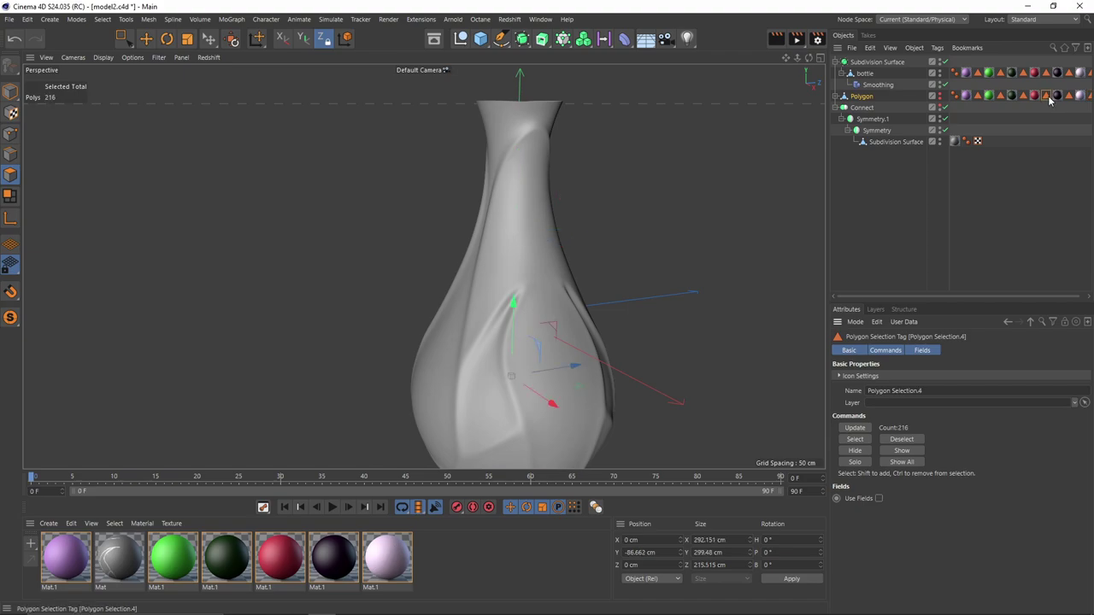
left_click_drag(679, 227, 743, 229, "alt")
double_click(1002, 98)
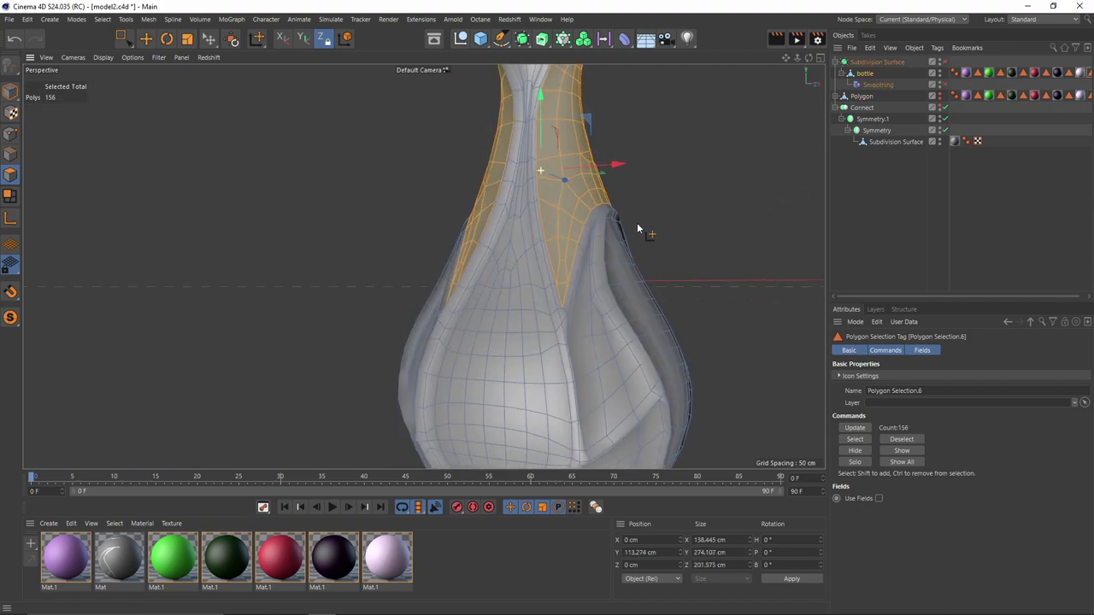
left_click_drag(637, 222, 675, 236, "alt")
key("q")
left_click(912, 209)
left_click_drag(718, 195, 646, 202, "alt")
scroll(646, 202, "down", 3)
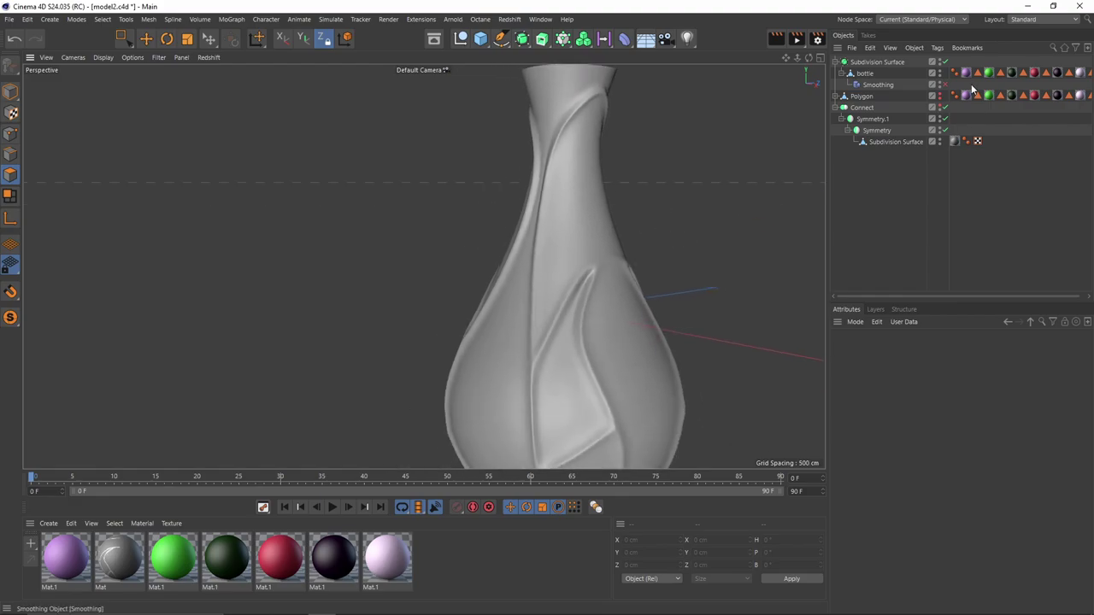
- Enable the Smoothing deformer, reselect the neck panels from Polygon Selection.6 and move them further inward along their normals
left_click(945, 85)
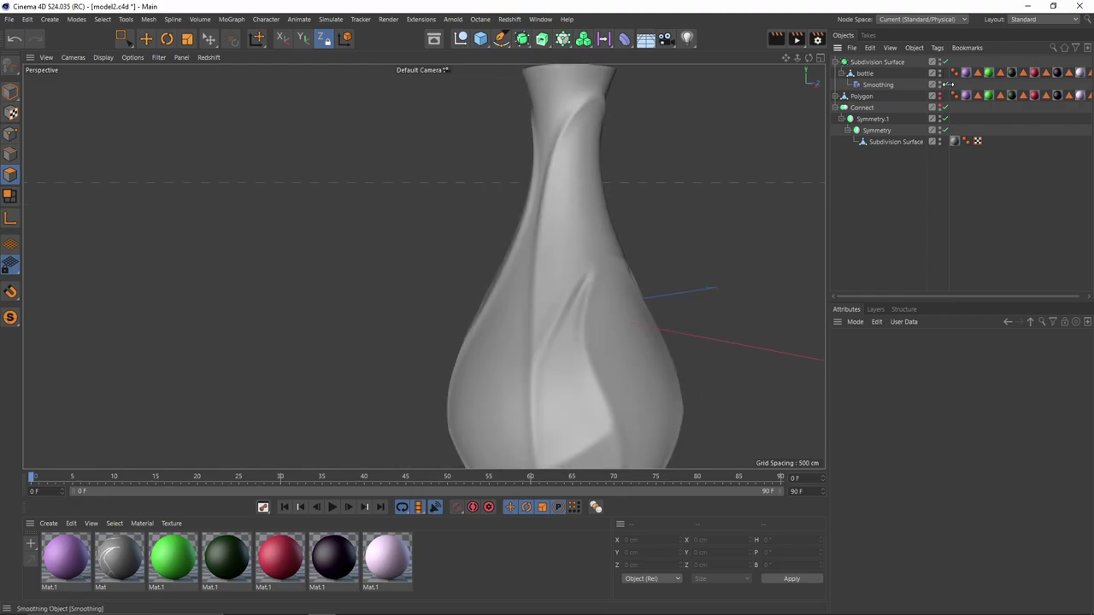
left_click(1091, 75)
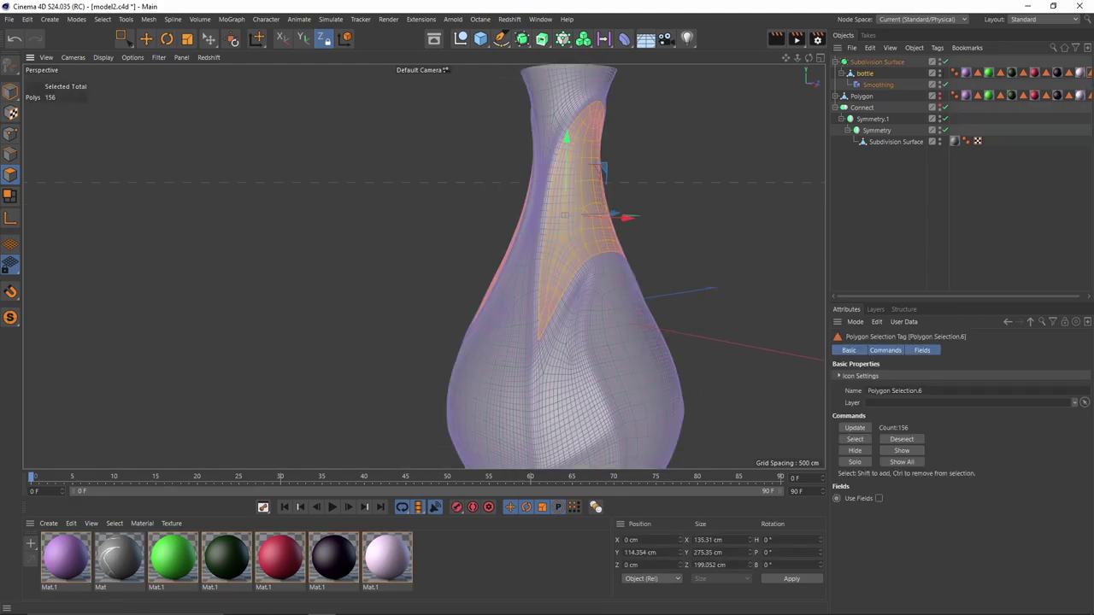
left_click(872, 225)
left_click_drag(618, 233, 585, 198, "alt")
scroll(615, 236, "down", 3)
- Select the bottle in model mode in the Front view and add an FFD deformer fitted around it
key("F4")
middle_click_drag(579, 280, 560, 368, "alt")
scroll(541, 222, "down", 3)
middle_click_drag(525, 206, 507, 239, "alt")
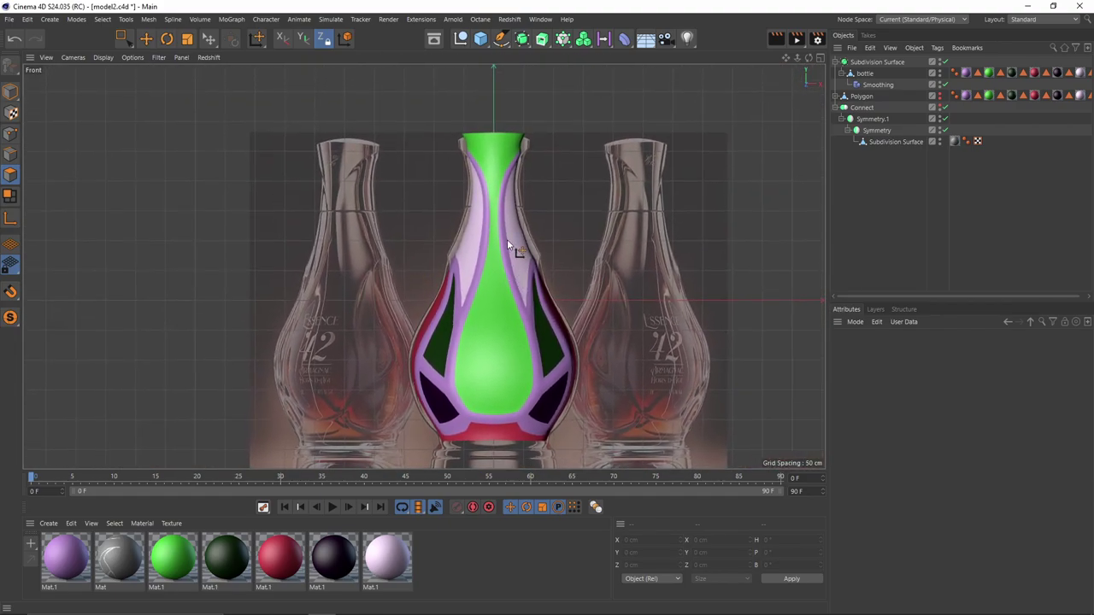
left_click(866, 74)
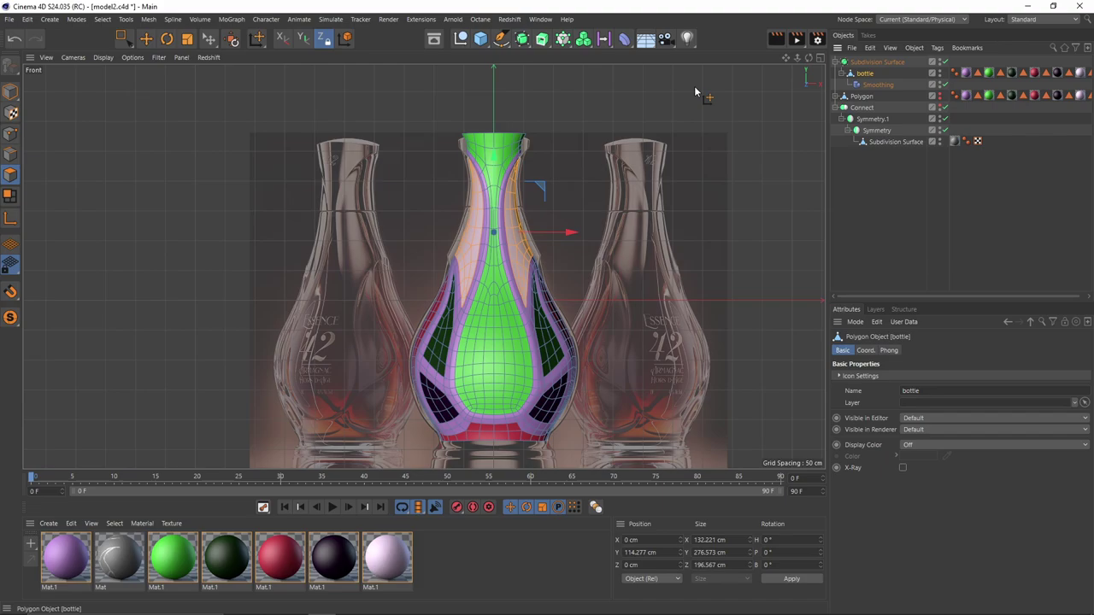
left_click(9, 96)
middle_click_drag(634, 202, 621, 181, "alt")
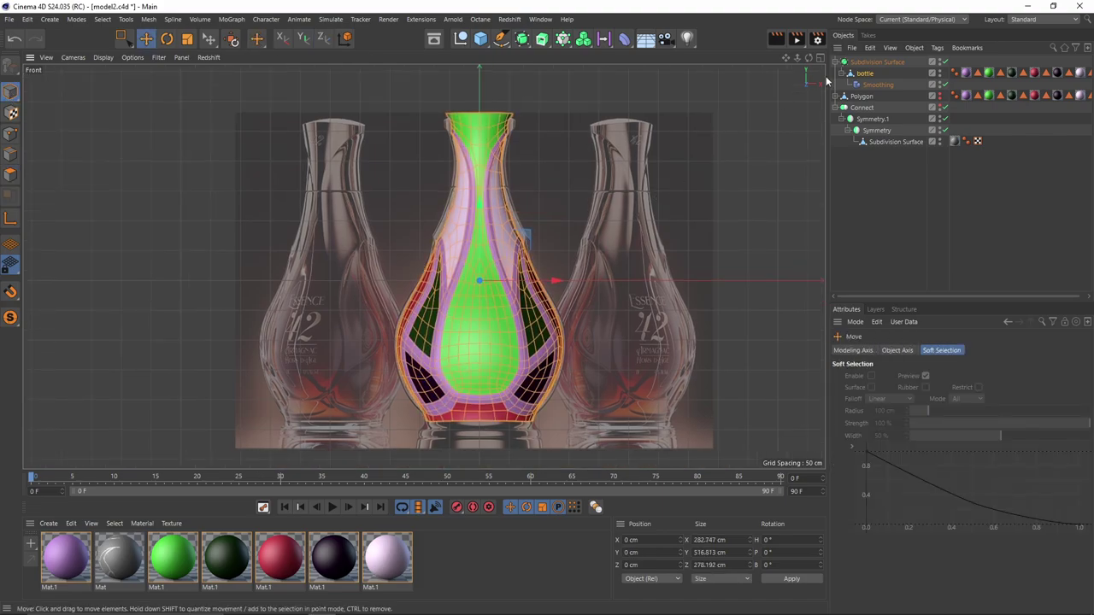
left_click(626, 41)
left_click(916, 77, "shift")
middle_click_drag(721, 172, 749, 148, "alt")
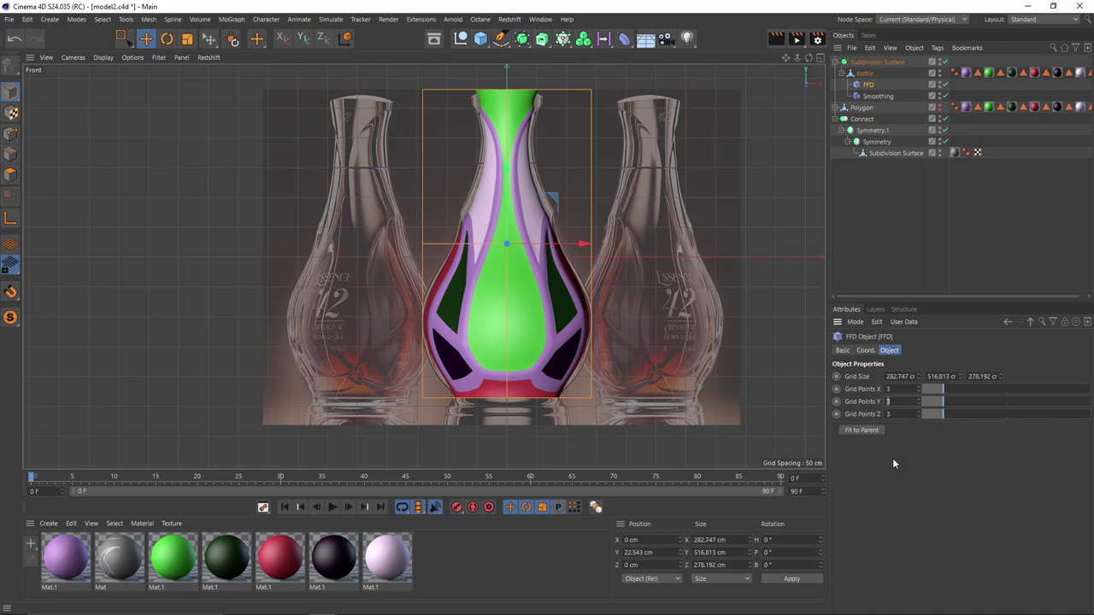
- Set the FFD deformer's Grid Points Y to 8
type("110")
key("Return")
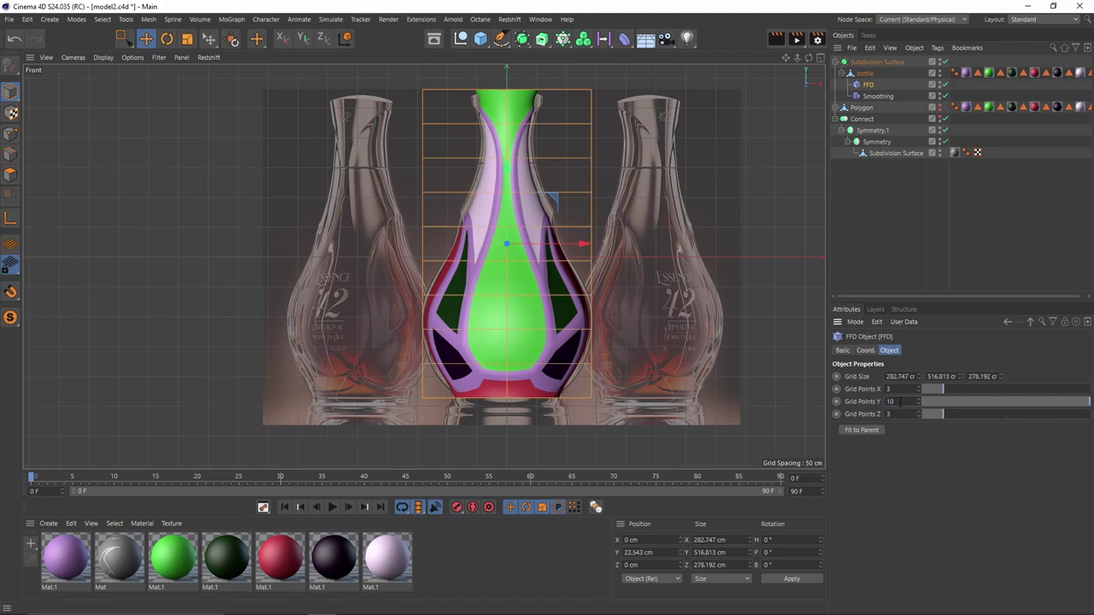
key("Return")
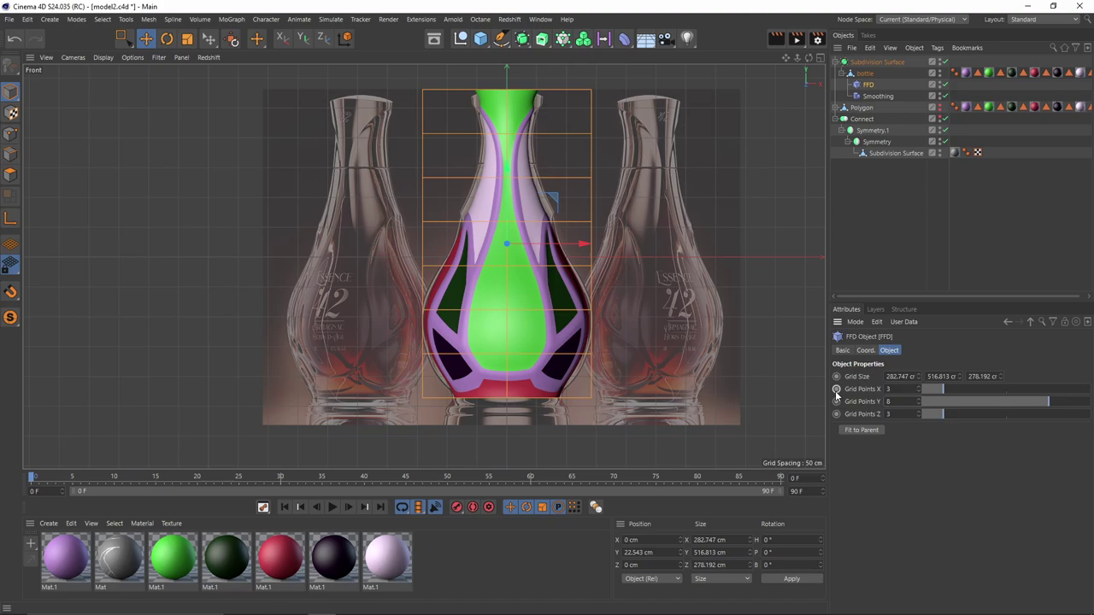
- Scale the FFD cage's point rows around the shoulder and neck outward to match the bottle outline in the reference photo
left_click(10, 137)
key("0")
left_click_drag(388, 210, 667, 258)
scroll(544, 223, "up", 3)
left_click_drag(277, 202, 727, 276)
key("t")
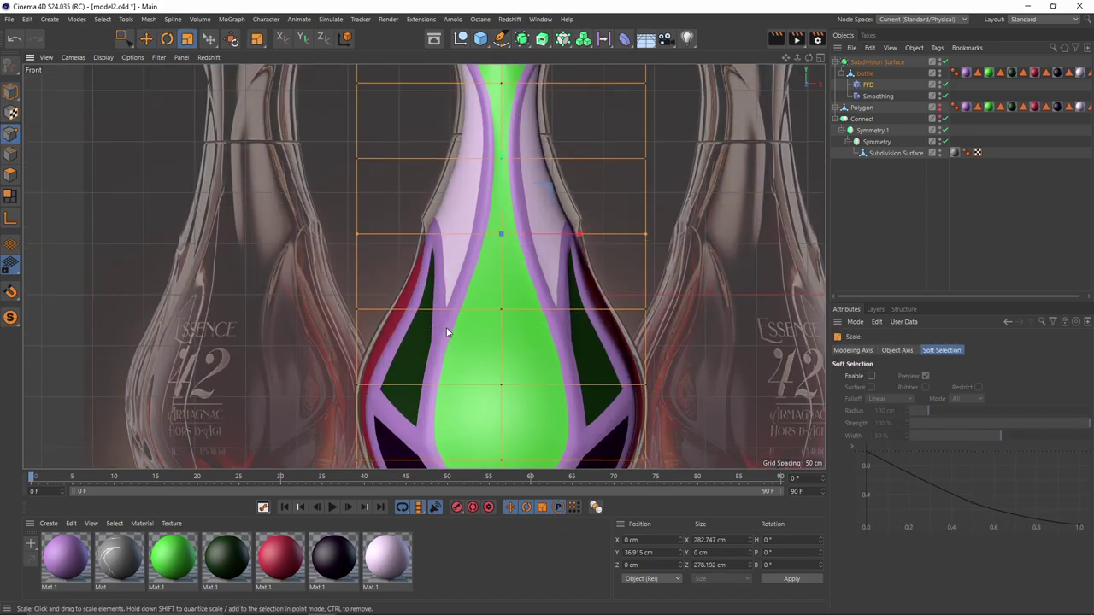
left_click_drag(446, 332, 724, 229)
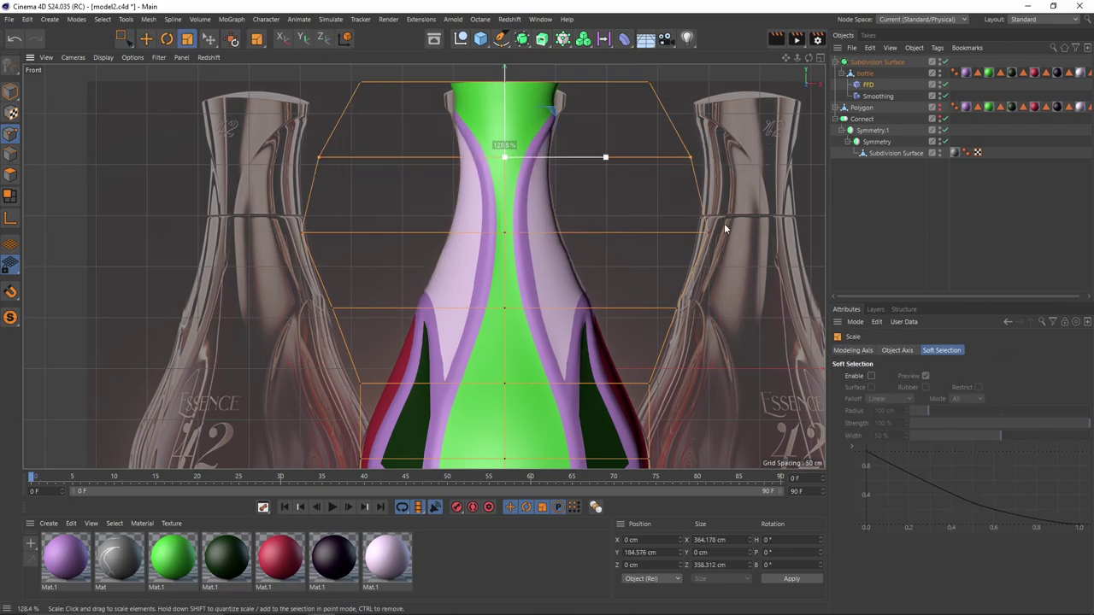
- Select the FFD cage's top row of points and scale it outward to fit the bottle's rim
key("0")
left_click_drag(367, 69, 675, 101)
key("t")
left_click_drag(572, 295, 615, 277)
middle_click_drag(608, 376, 612, 248, "alt")
- Scale the FFD cage's lowest point rows to fit the bottle's base to the reference, then return to model mode in the Perspective view
key("0")
key("t")
key("0")
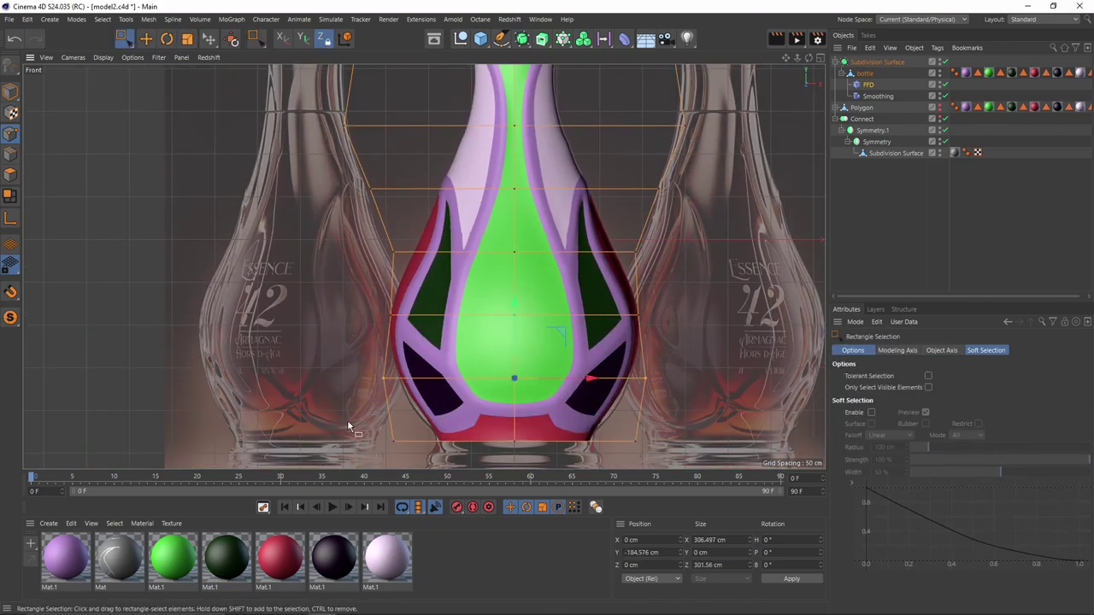
left_click_drag(347, 426, 676, 458)
key("t")
left_click_drag(662, 418, 621, 432)
key("0")
left_click_drag(676, 355, 350, 401)
key("t")
middle_click(212, 160)
left_click(11, 92)
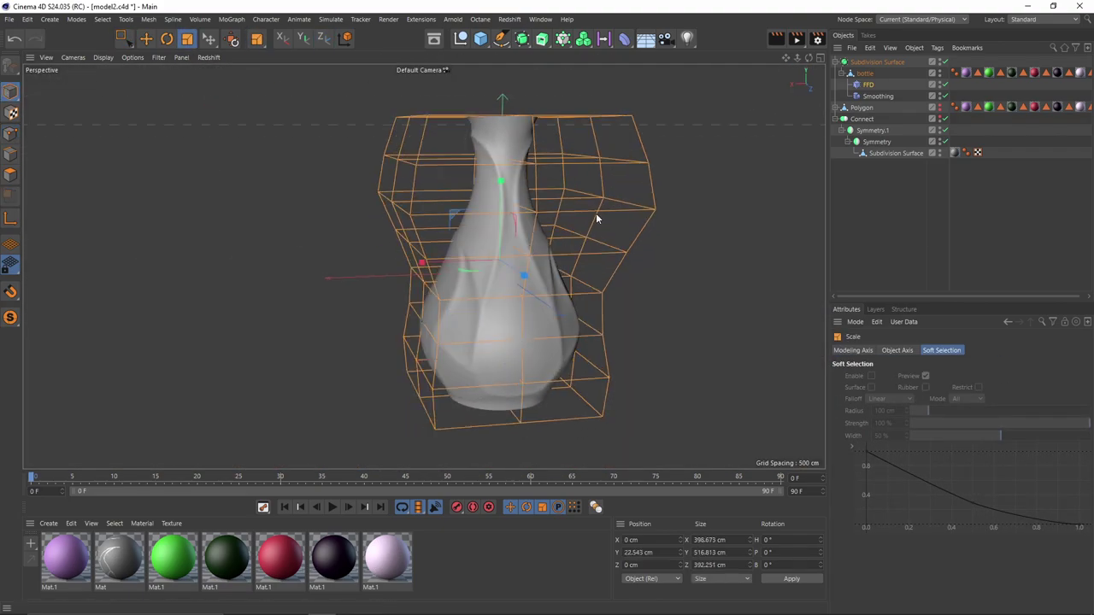
- Move the FFD deformer below the Smoothing deformer in the bottle's hierarchy and clear the selection
left_click_drag(596, 218, 617, 257, "alt")
left_click_drag(869, 85, 870, 101)
left_click(893, 214)
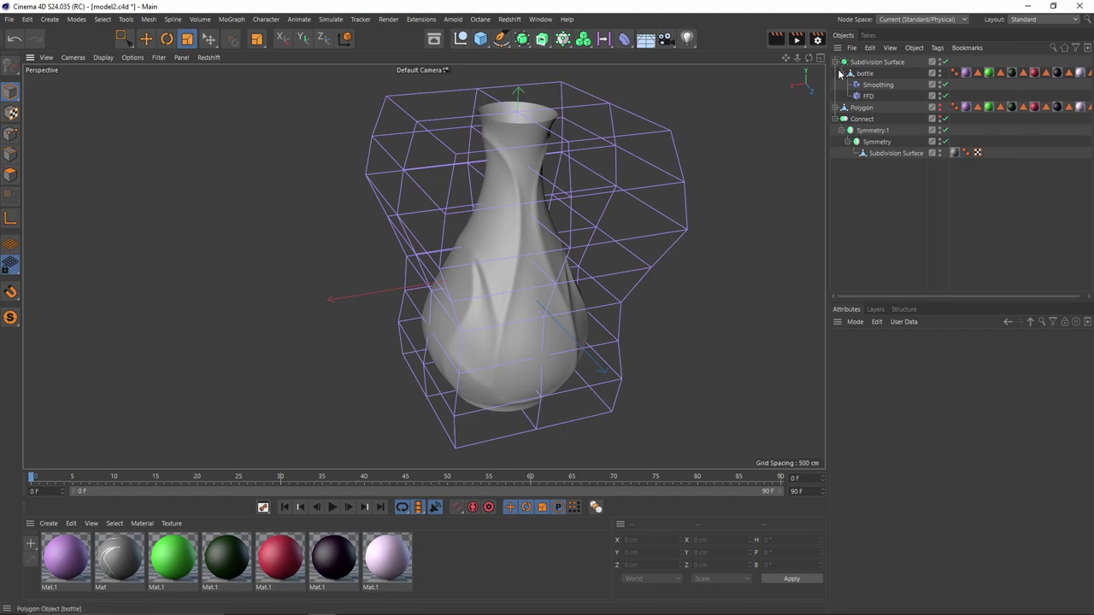
- Hide the FFD cage, disable the Subdivision Surface and select the bottle to inspect its deformed mesh
left_click(880, 86)
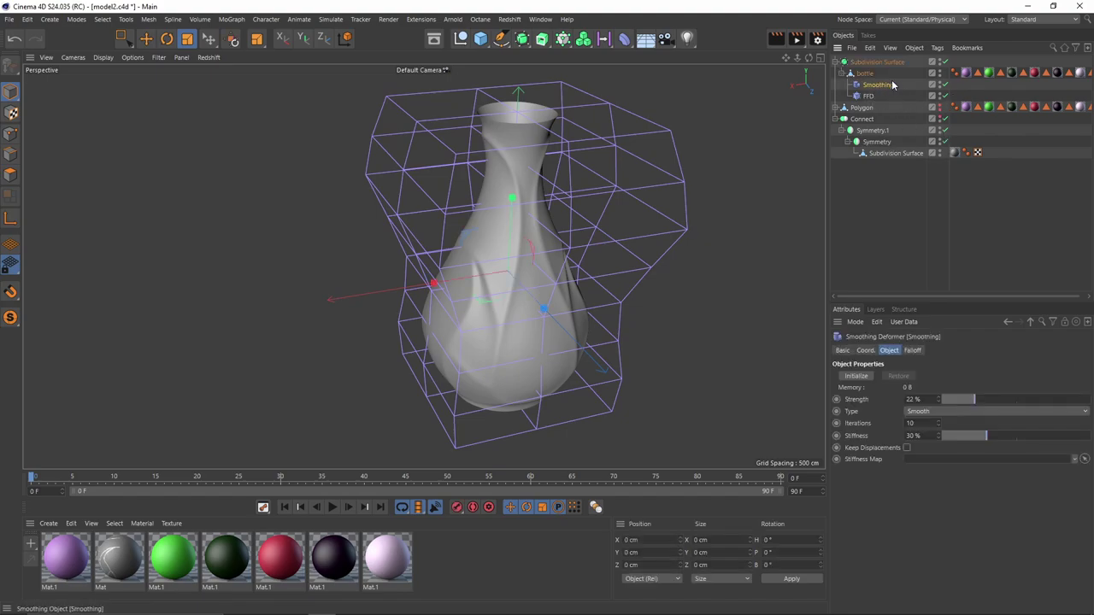
double_click(941, 94)
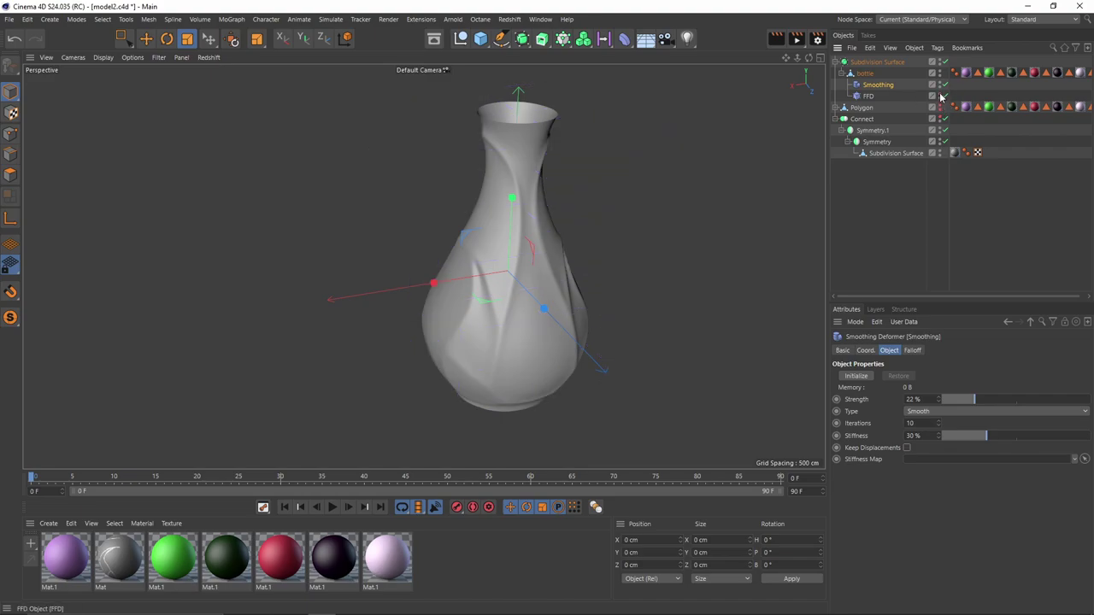
left_click_drag(599, 248, 446, 182, "alt")
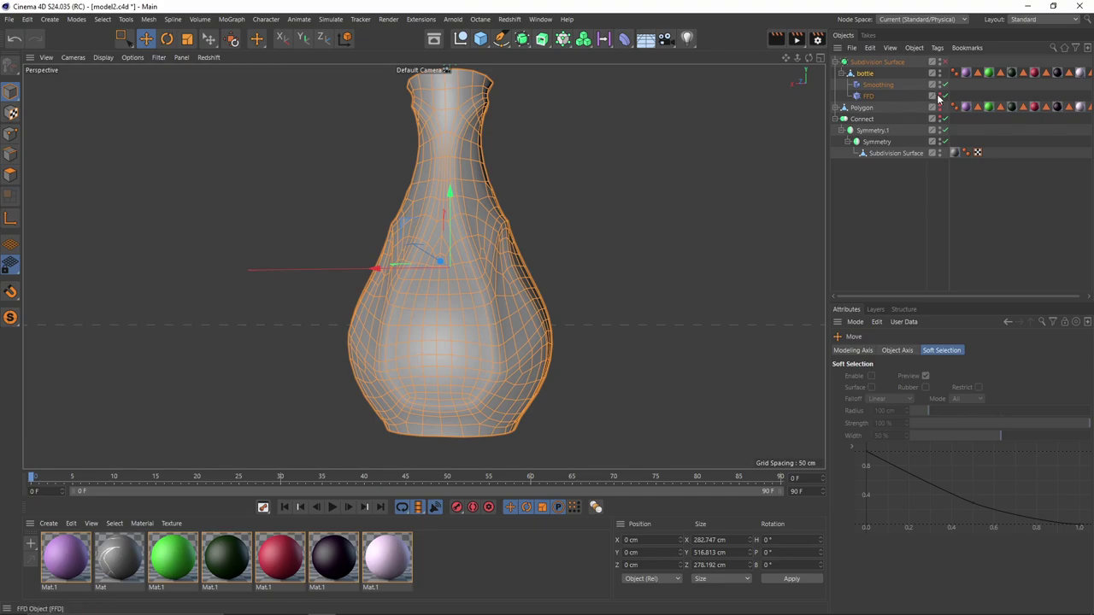
- Show the FFD cage again and move the FFD deformer back above the Smoothing deformer
left_click(941, 95)
left_click(869, 96)
left_click_drag(601, 160, 568, 220, "alt")
left_click_drag(867, 96, 868, 81)
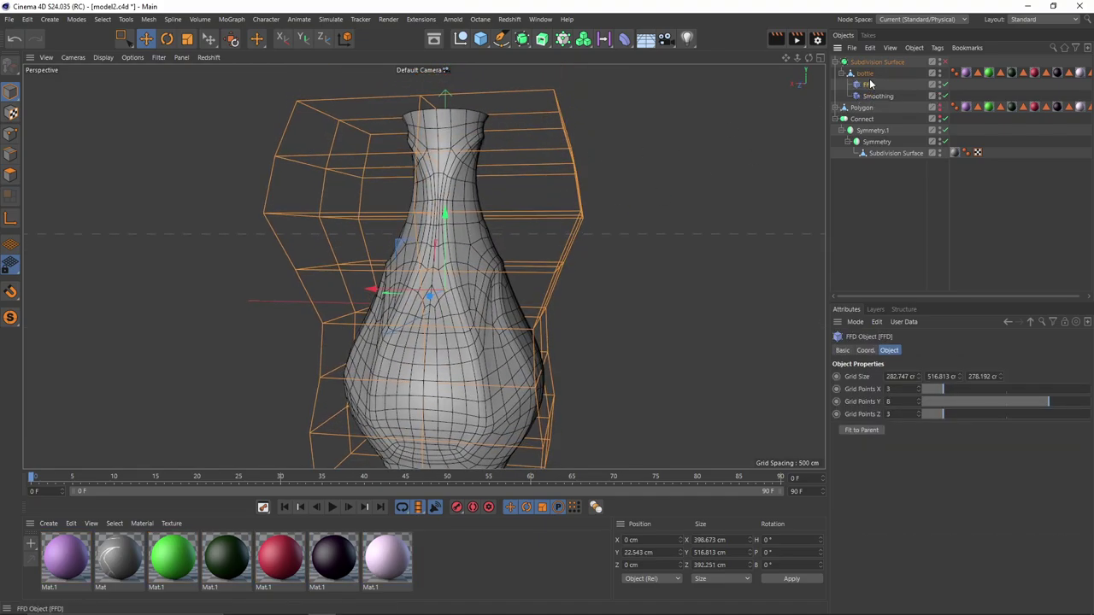
- Compare the bottle's base with the reference photo in the Front view, then return to the Perspective view
middle_click(605, 263)
middle_click(615, 339)
middle_click_drag(585, 233, 545, 210, "alt")
right_click_drag(523, 269, 560, 261, "alt")
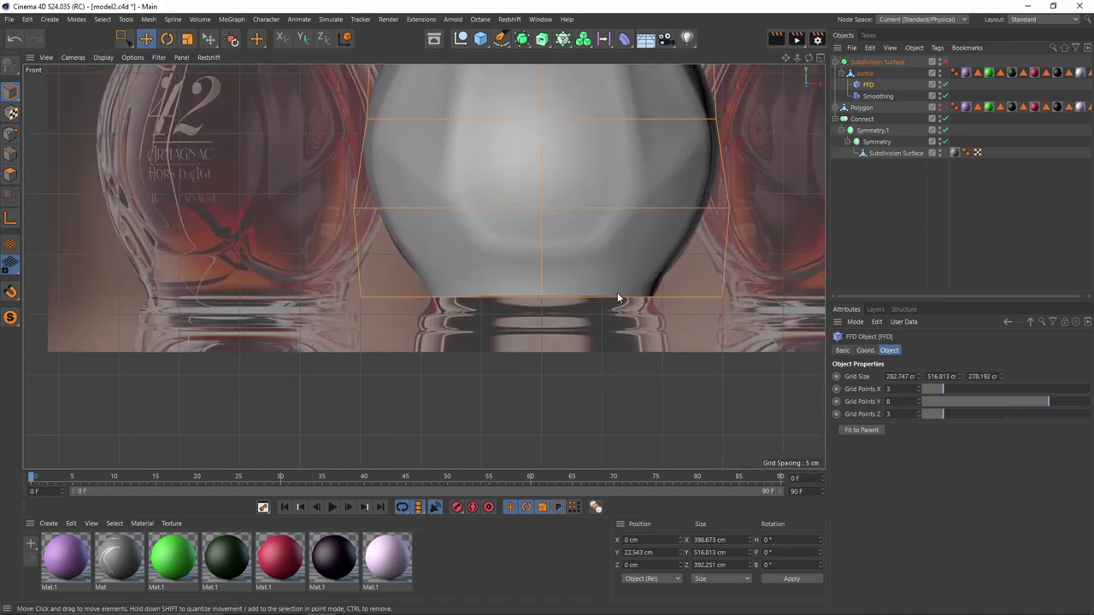
middle_click(602, 329)
middle_click(317, 167)
middle_click_drag(317, 166, 310, 187, "alt")
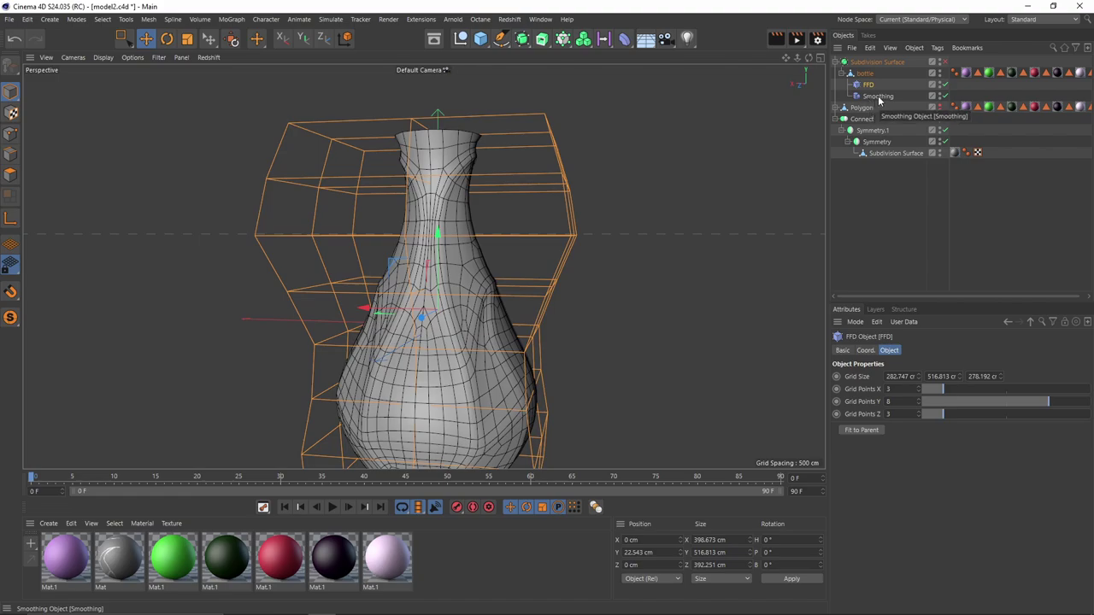
- Take the Smoothing deformer out of the bottle's hierarchy and bake the FFD-deformed bottle with Current State to Object
left_click_drag(874, 97, 867, 101)
left_click(842, 74)
right_click(858, 77)
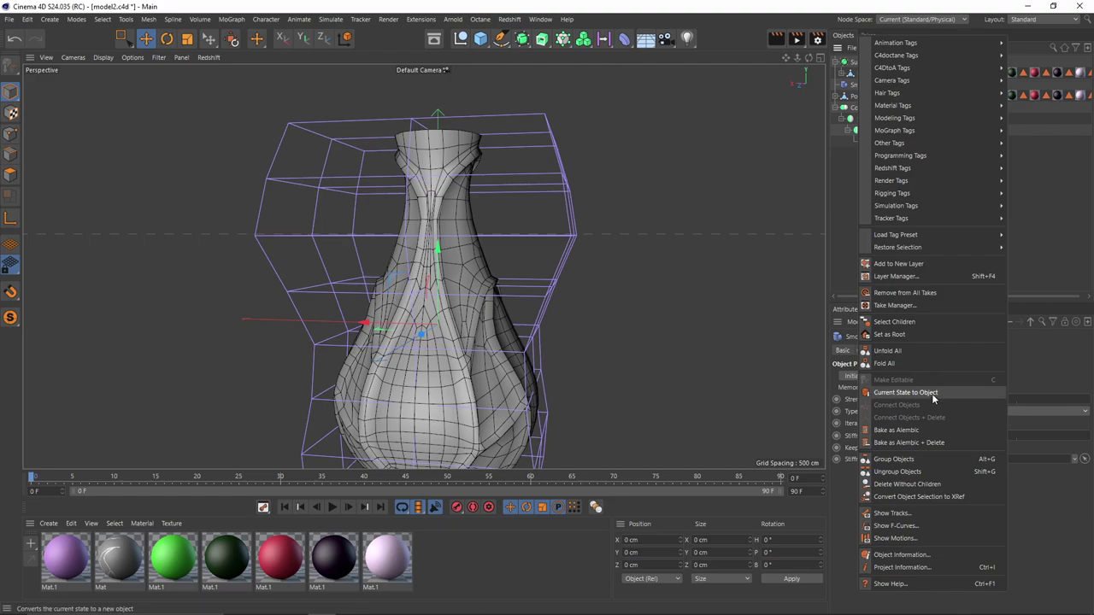
left_click(933, 394)
left_click(842, 75)
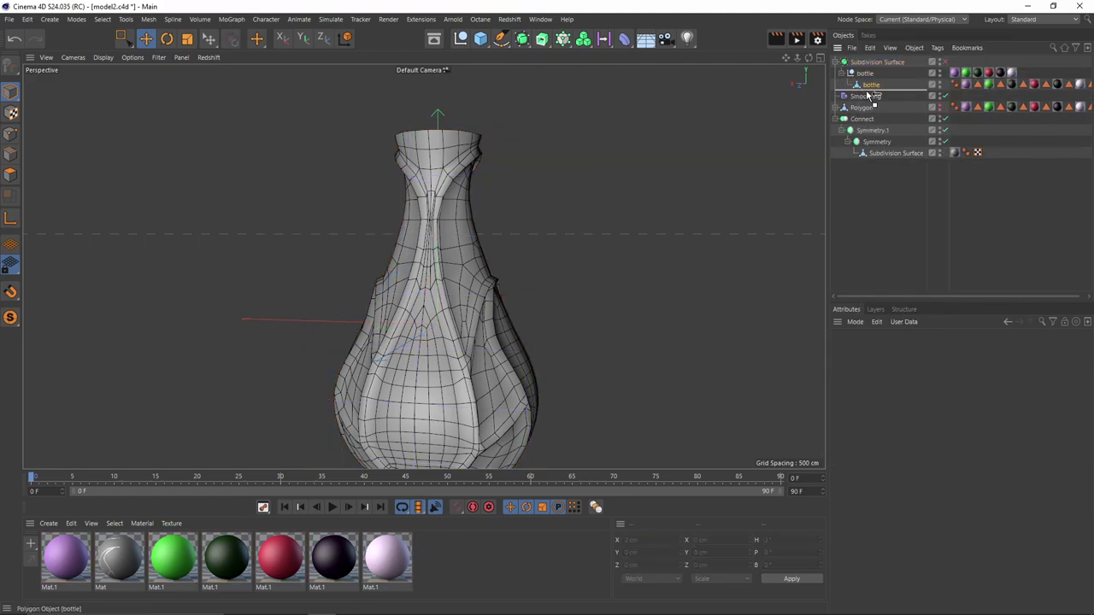
- Move the baked bottle out of the Subdivision Surface, delete the original, and keep Smoothing as its disabled child
left_click_drag(867, 92, 860, 74)
left_click(862, 76)
key("Delete")
middle_click_drag(547, 214, 565, 153, "alt")
left_click_drag(565, 153, 547, 107, "alt")
left_click(945, 85)
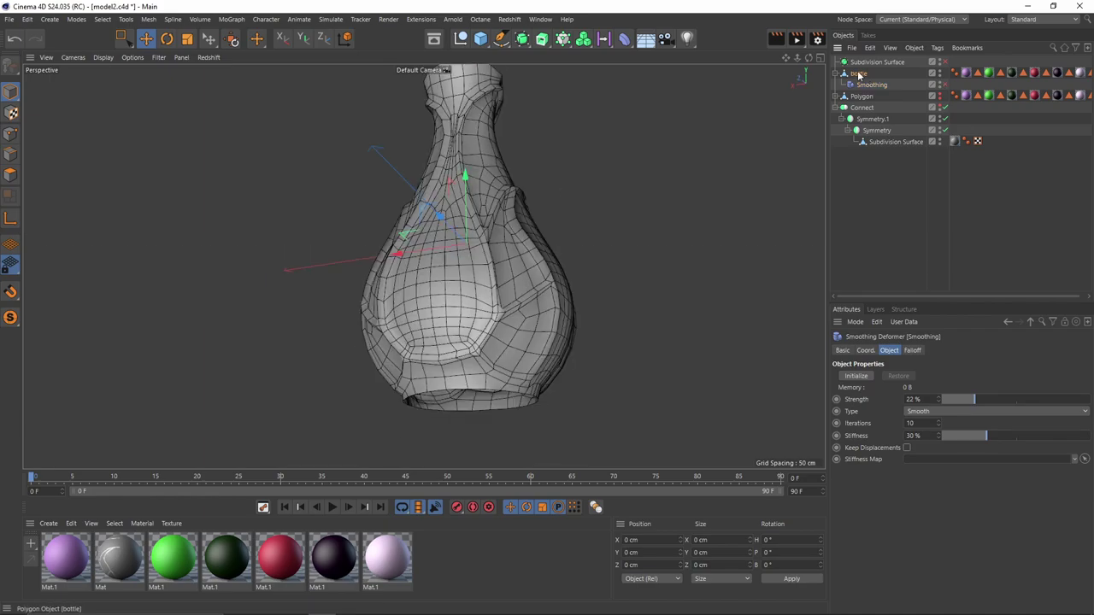
- Select the bottle's open bottom edge loop in edge mode and check its number of edges
left_click(858, 74)
left_click(7, 157)
scroll(461, 397, "up", 1)
double_click(479, 393)
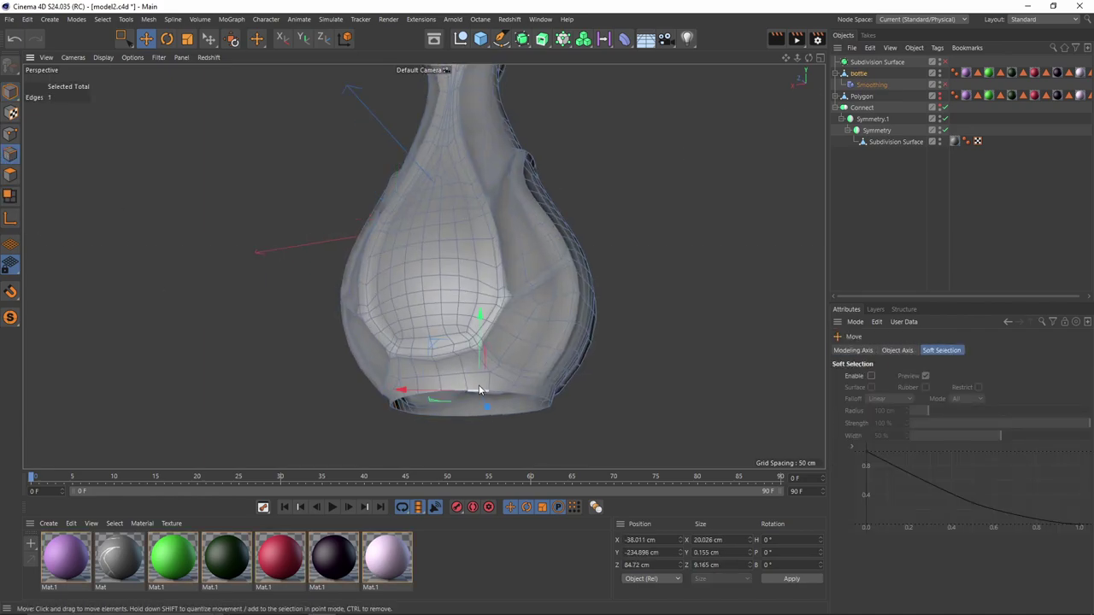
middle_click_drag(482, 391, 518, 317, "alt")
left_click_drag(518, 317, 544, 310, "alt")
scroll(543, 311, "up", 2)
scroll(542, 312, "up", 2)
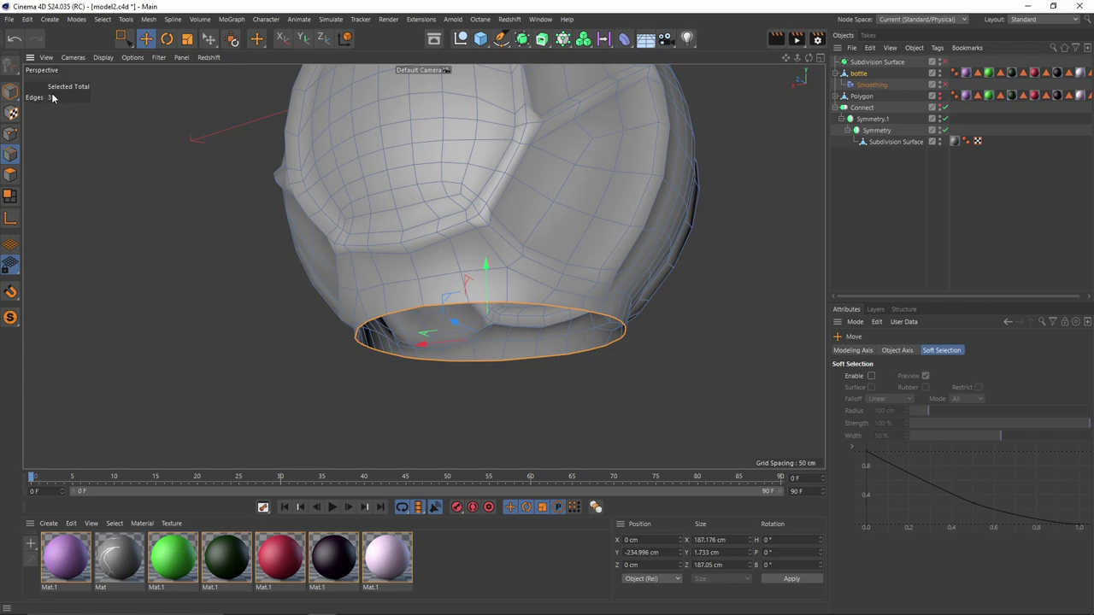
left_click_drag(362, 266, 412, 257, "alt")
scroll(412, 257, "down", 3)
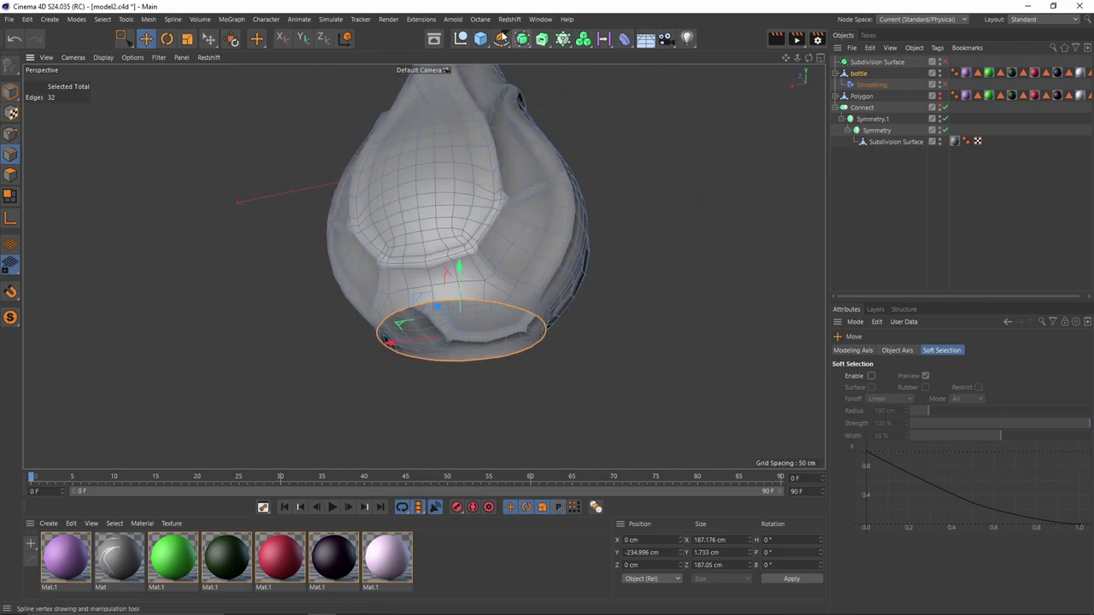
- Add a Disc primitive and set its rotation segments to 32
left_click(522, 38)
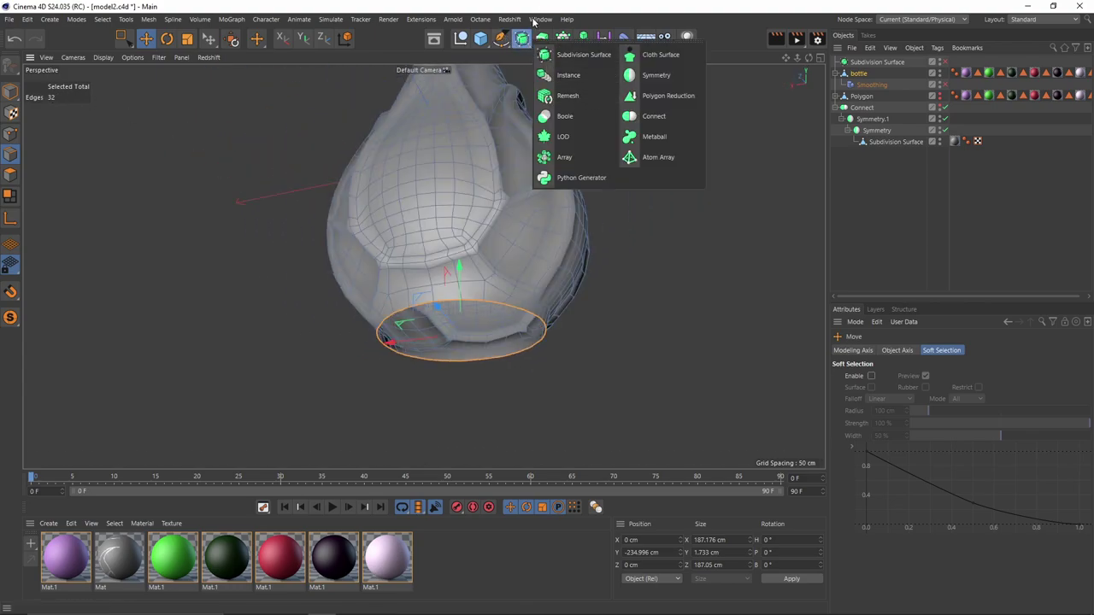
left_click(525, 33)
left_click(481, 38)
left_click(656, 64)
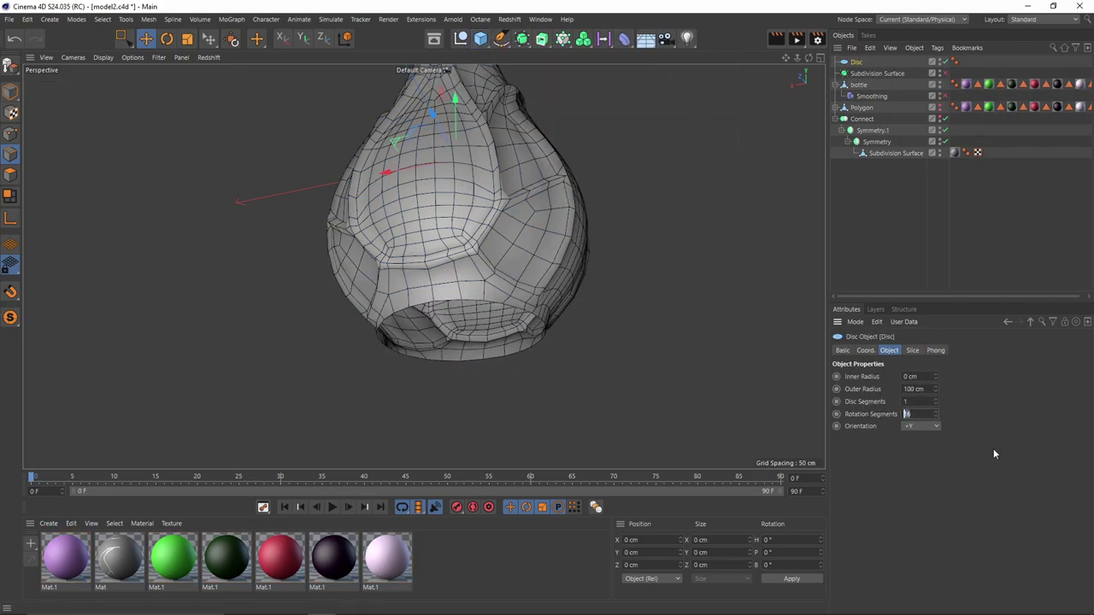
type("32")
- In the Front view, display objects as lines and move the disc down to the bottle's bottom rim
middle_click(560, 287)
middle_click(605, 385)
scroll(547, 350, "down", 7)
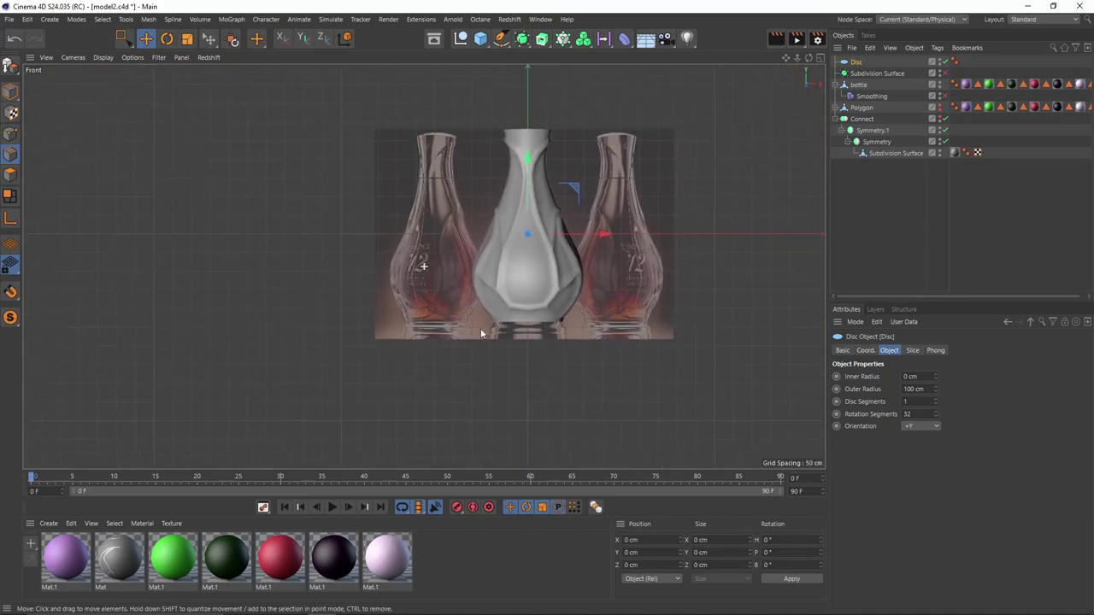
scroll(547, 222, "up", 1)
key("n")
key("g")
left_click_drag(538, 275, 538, 274)
scroll(480, 357, "up", 4)
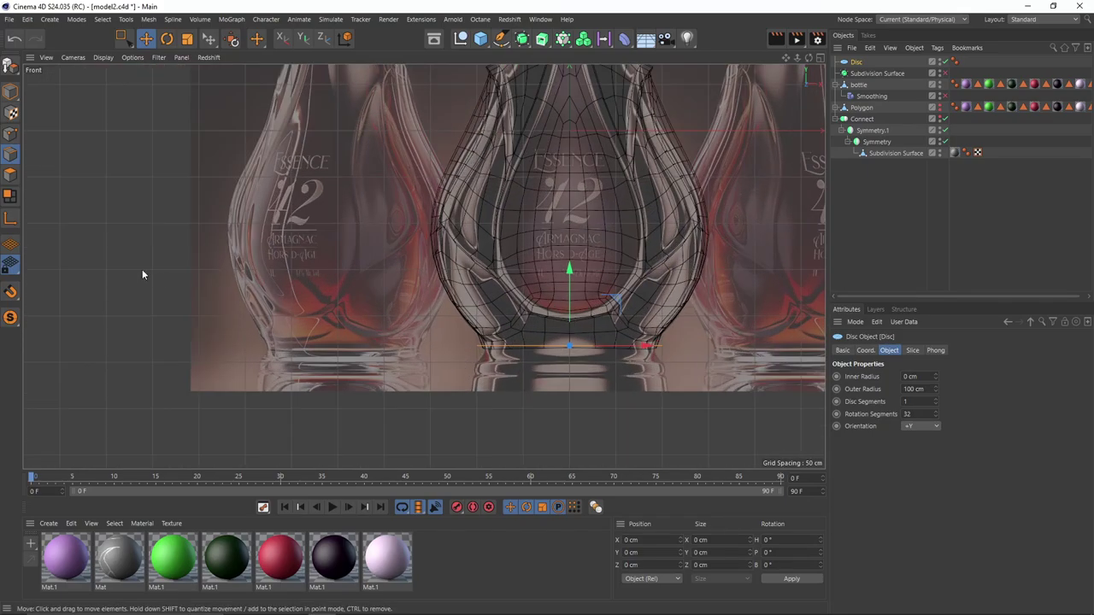
- Enable snapping, flatten the bottle's bottom edge loop vertically and snap it to the disc's height
left_click(12, 294)
scroll(675, 347, "up", 1)
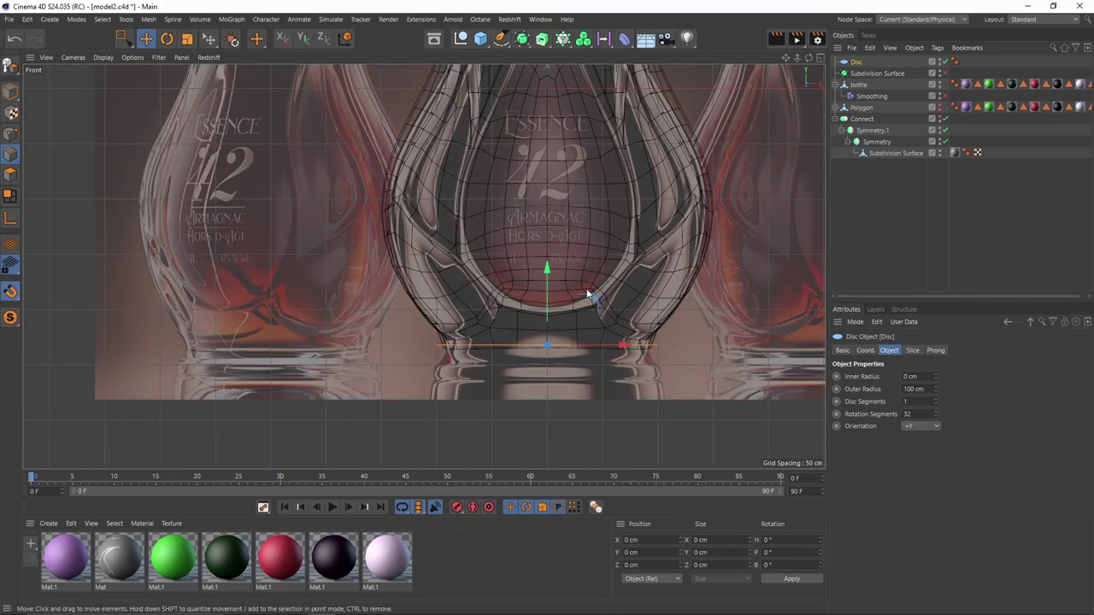
left_click(858, 85)
scroll(520, 344, "up", 4)
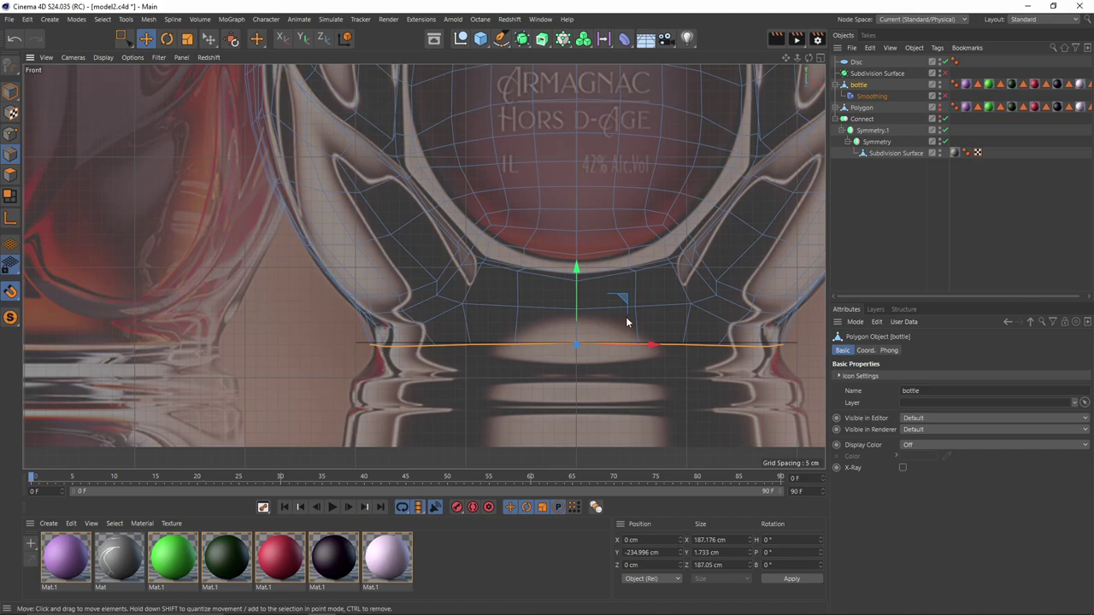
key("t")
left_click_drag(577, 266, 575, 298)
key("e")
scroll(576, 313, "up", 2)
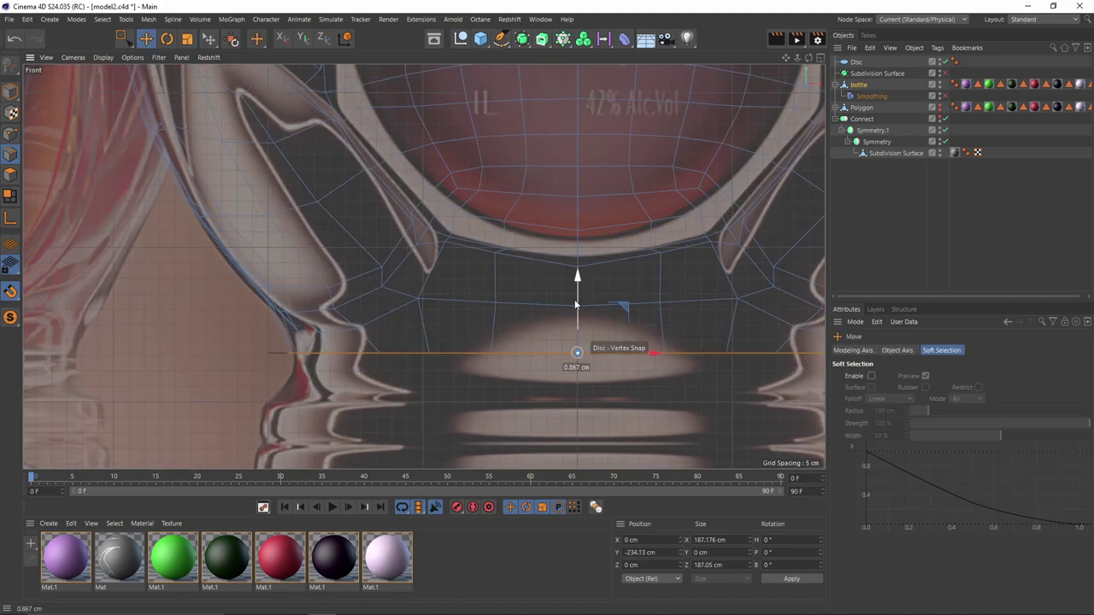
- In the Perspective view, scale the disc down to fit just inside the bottle's bottom opening
middle_click(576, 304)
middle_click(230, 181)
scroll(460, 332, "up", 3)
left_click_drag(459, 331, 484, 267, "alt")
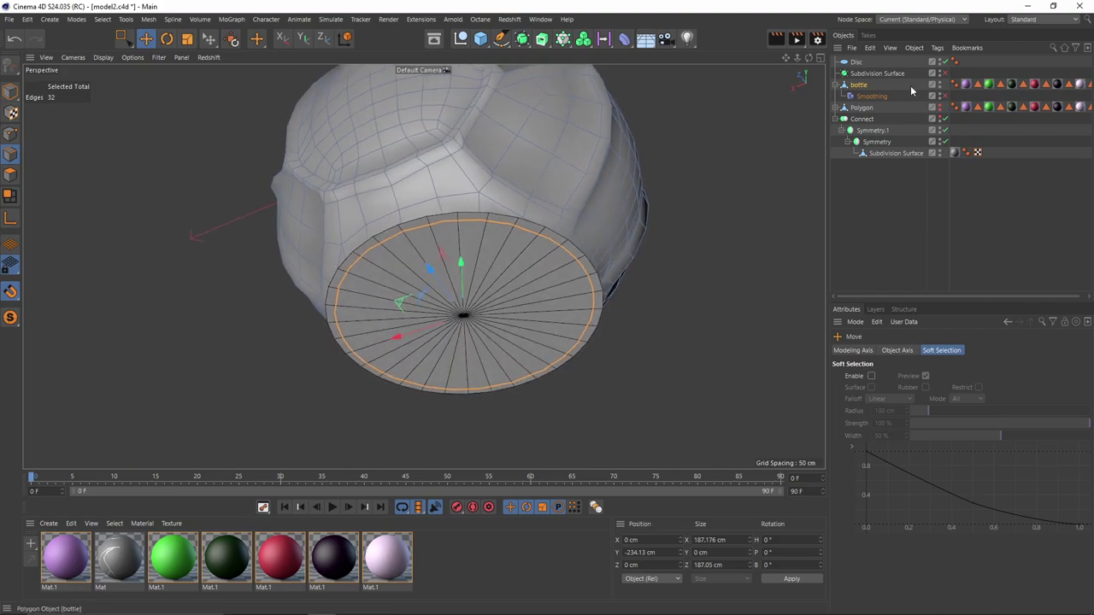
left_click(848, 61)
key("t")
left_click_drag(733, 344, 667, 329)
scroll(559, 253, "up", 1)
middle_click_drag(542, 229, 576, 213, "alt")
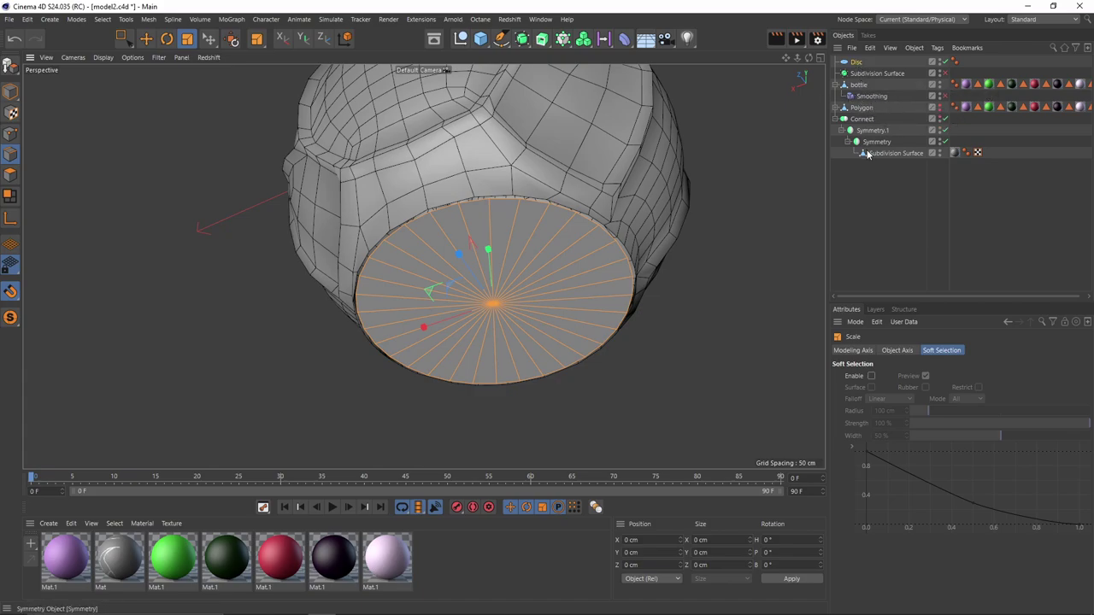
- Take the Smoothing deformer out of the bottle and merge the bottle and disc with Connect Objects + Delete
left_click(865, 96)
left_click_drag(859, 71, 857, 70)
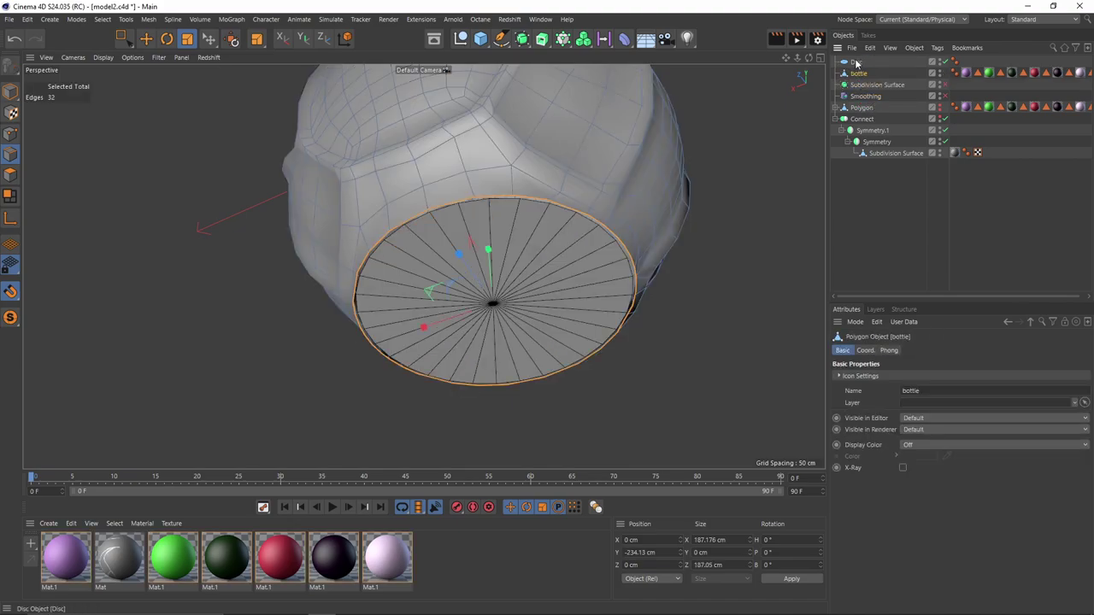
left_click(855, 63, "ctrl")
right_click(858, 64)
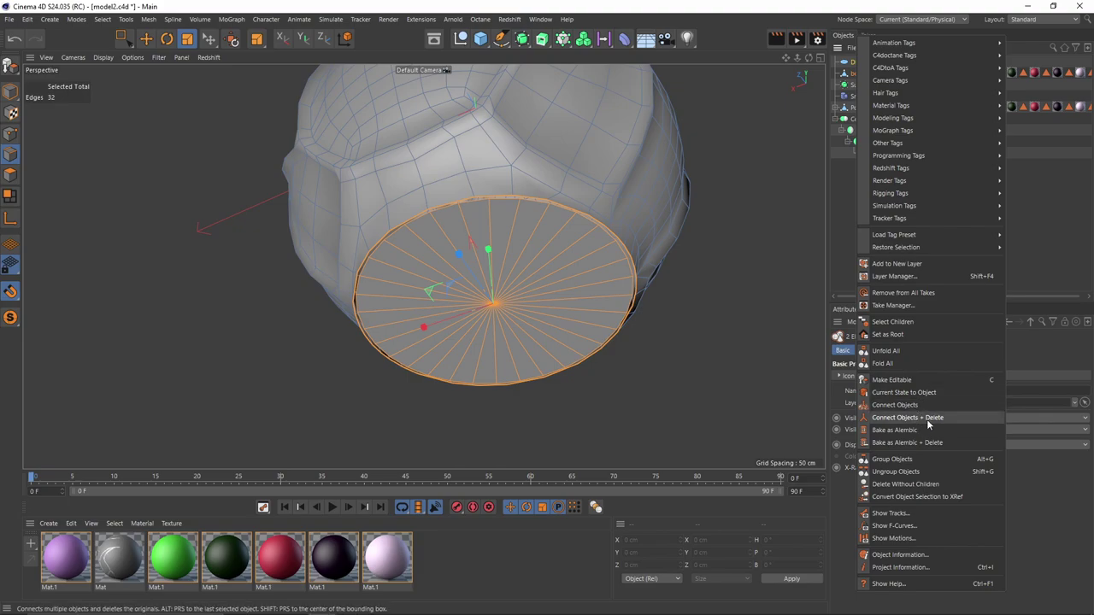
left_click(925, 418)
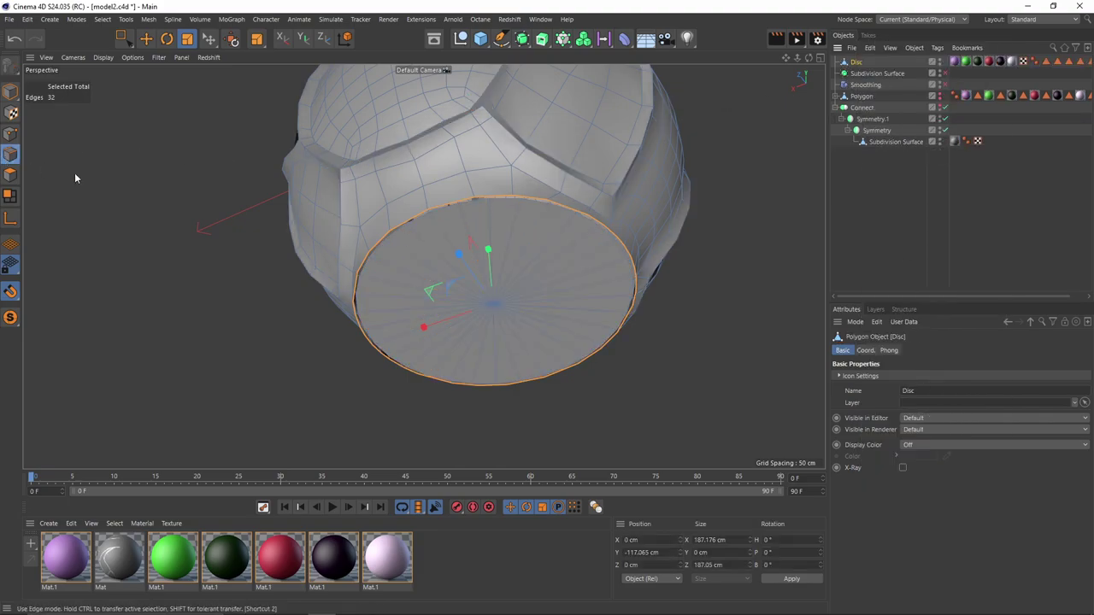
- Select the disc's outer edge loop together with the bottle's bottom loop and join them with Stitch and Sew
key("e")
scroll(220, 156, "up", 4)
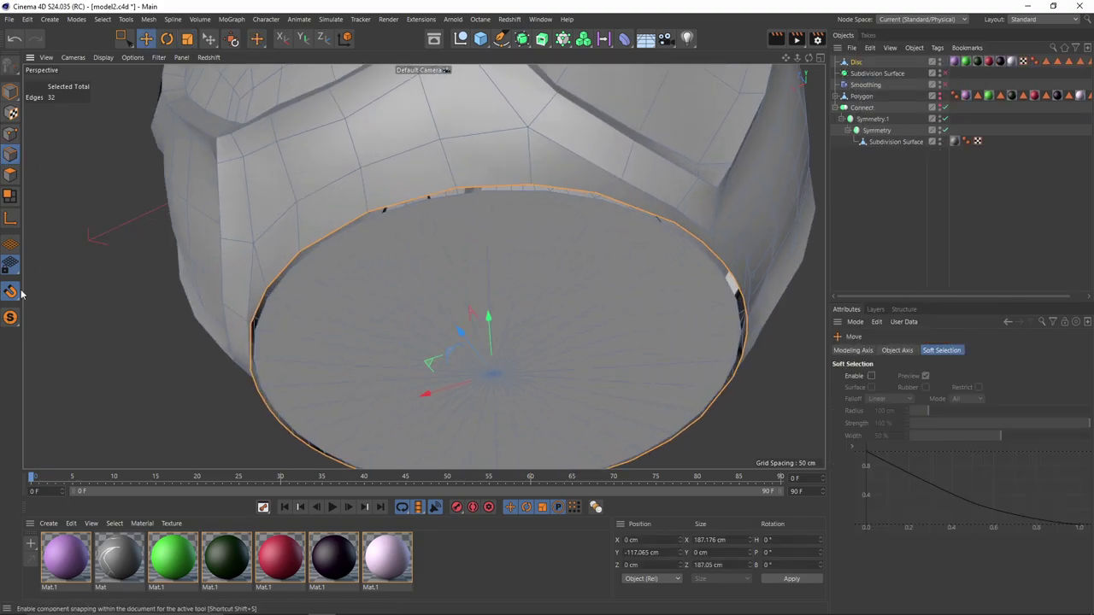
double_click(447, 200, "shift")
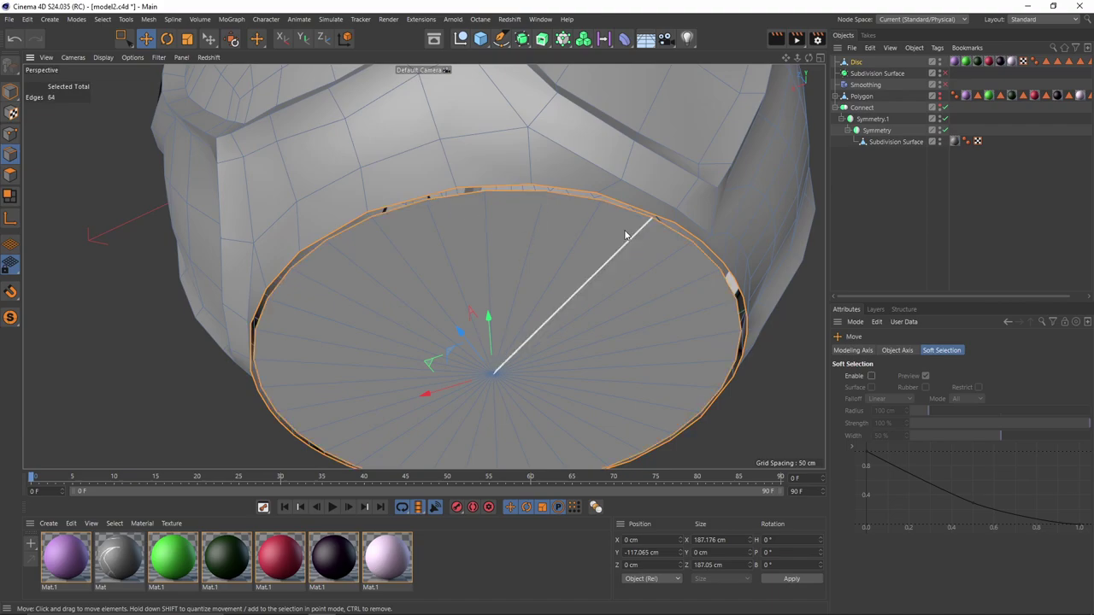
right_click(644, 273)
left_click(709, 460)
left_click_drag(629, 265, 667, 192, "alt")
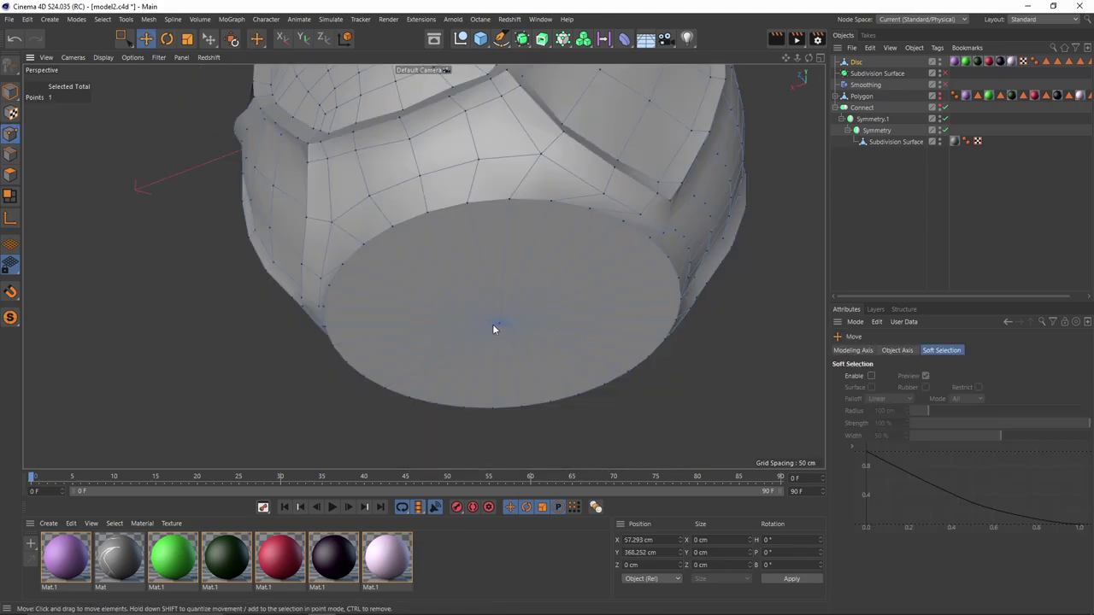
- Delete the disc's centre point to reopen the bottom and switch back to the rim's edge selection
left_click(496, 324)
key("Delete")
left_click(10, 154)
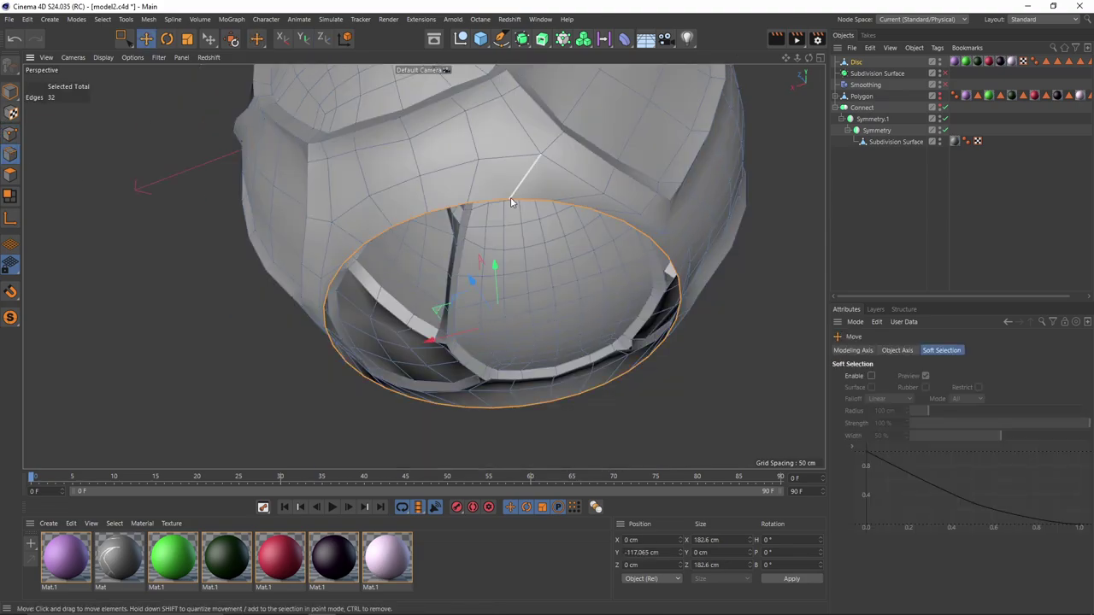
- In the Front view, move the bottom edge loop down about 2 cm to follow the reference photo
middle_click(503, 240)
middle_click(482, 398)
scroll(564, 342, "up", 3)
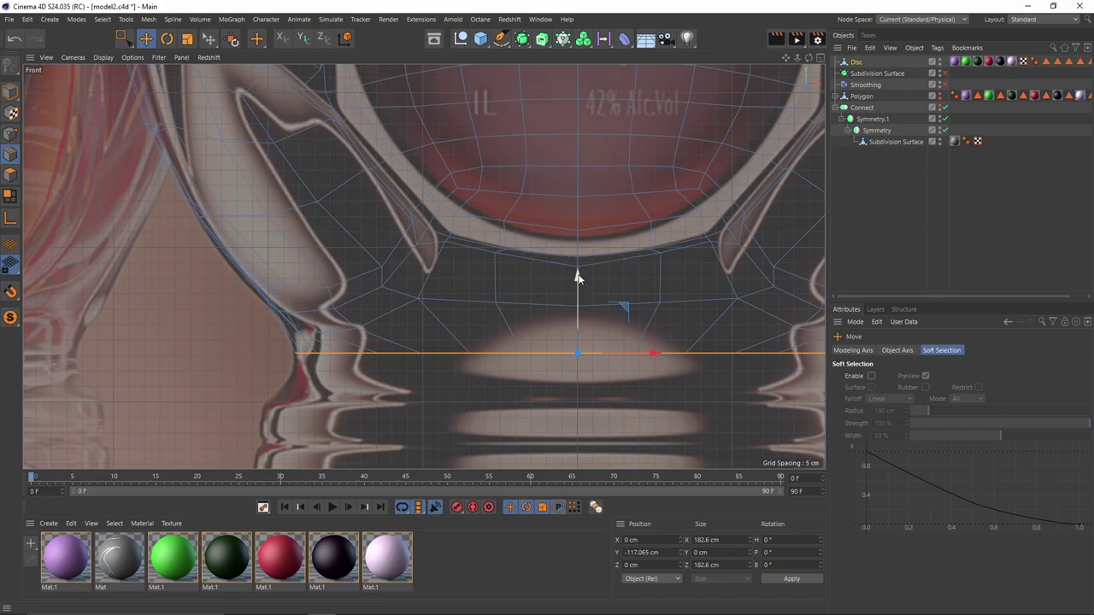
left_click_drag(578, 276, 578, 284)
scroll(578, 283, "down", 2)
middle_click_drag(578, 284, 535, 251, "alt")
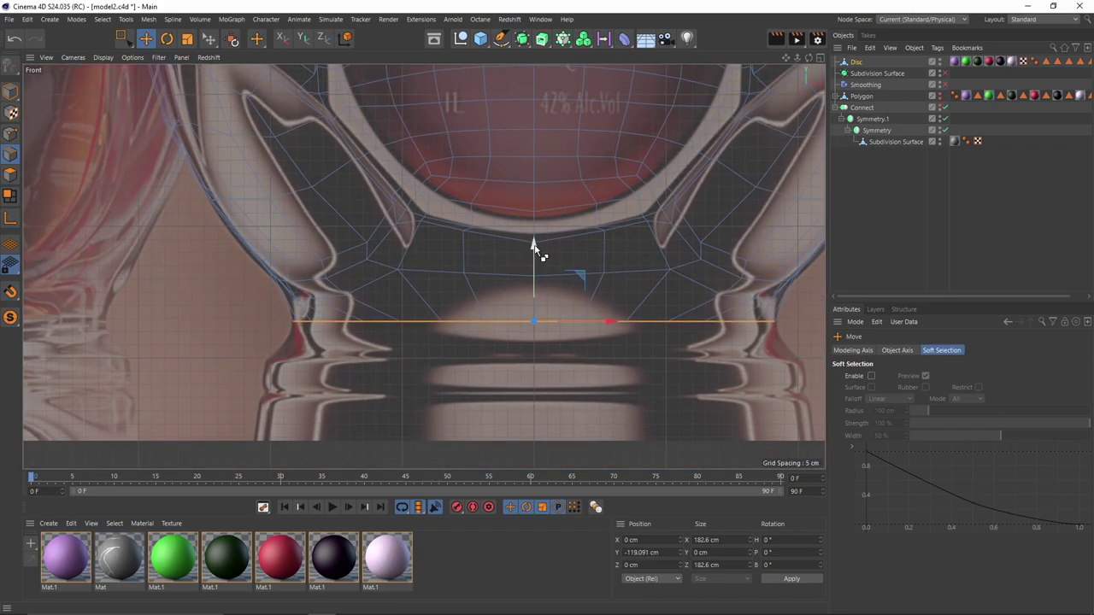
- Extrude the bottom edge loop down about 15 cm and scale it out to about 206 cm wide
left_click_drag(534, 246, 535, 285, "ctrl")
key("t")
left_click_drag(581, 384, 662, 409)
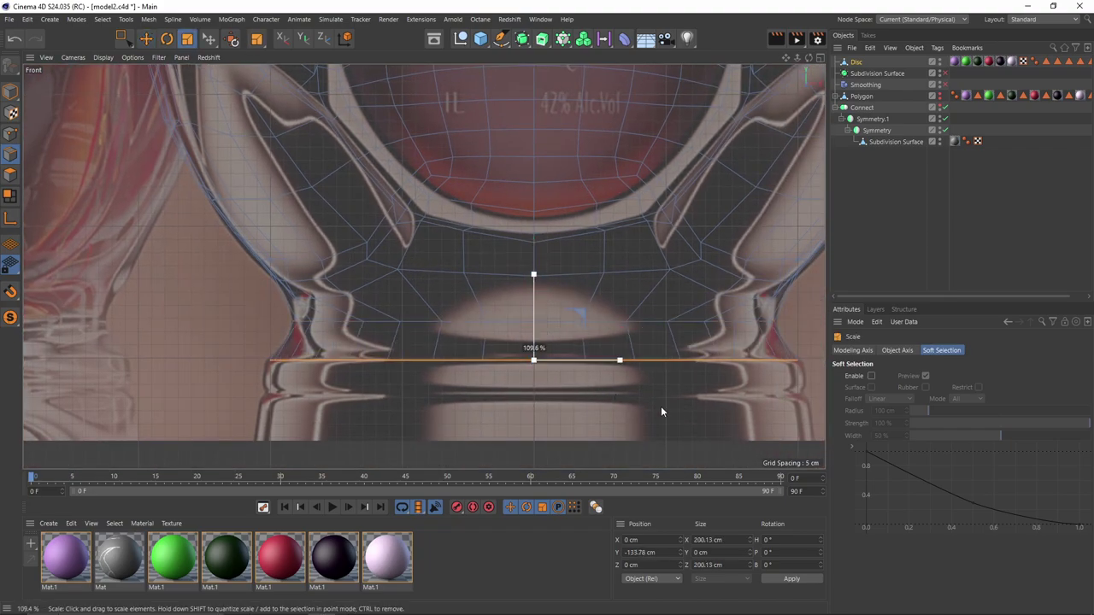
- Extrude the bottom loop down about 30 cm to the photo's lower edge and scale it to about 215 cm wide
key("e")
left_click_drag(534, 288, 536, 321, "ctrl")
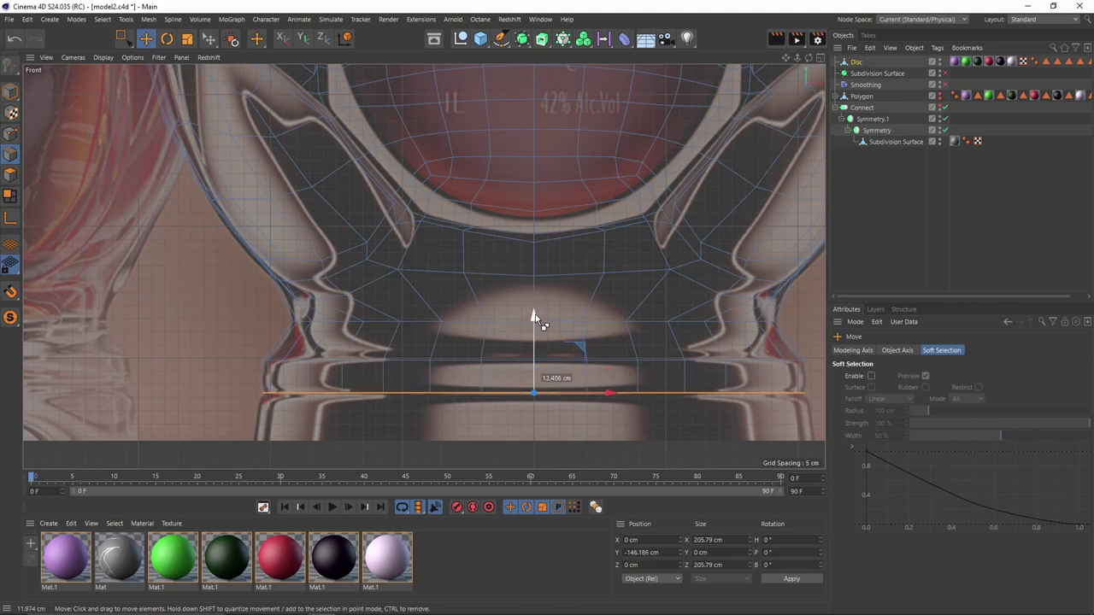
middle_click_drag(536, 321, 531, 272, "alt")
left_click_drag(528, 279, 526, 326, "ctrl")
middle_click_drag(523, 293, 510, 260, "alt")
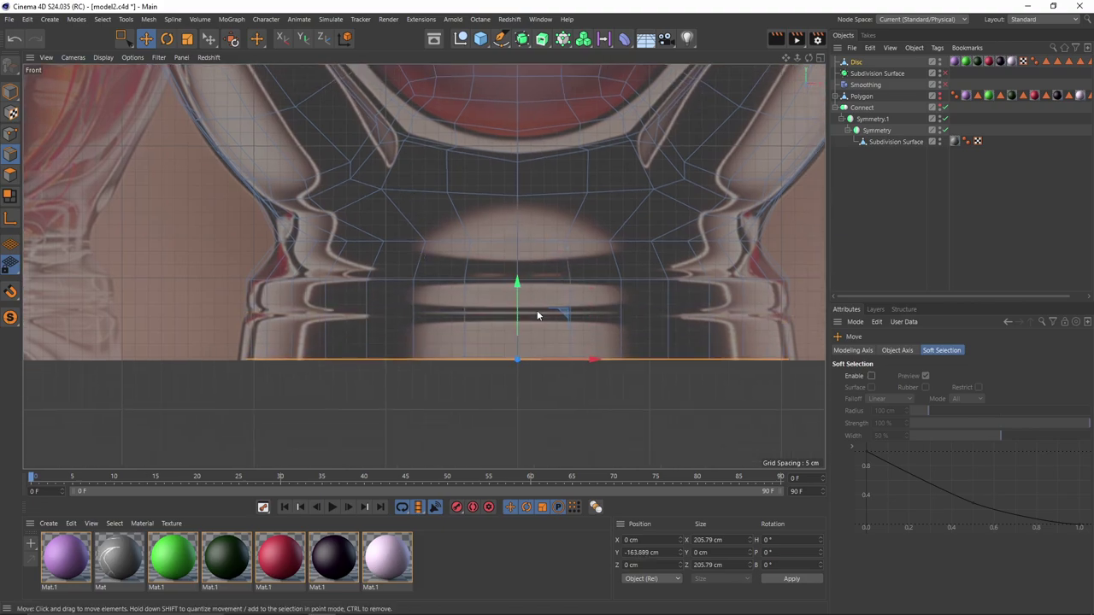
key("t")
left_click_drag(518, 390, 554, 402)
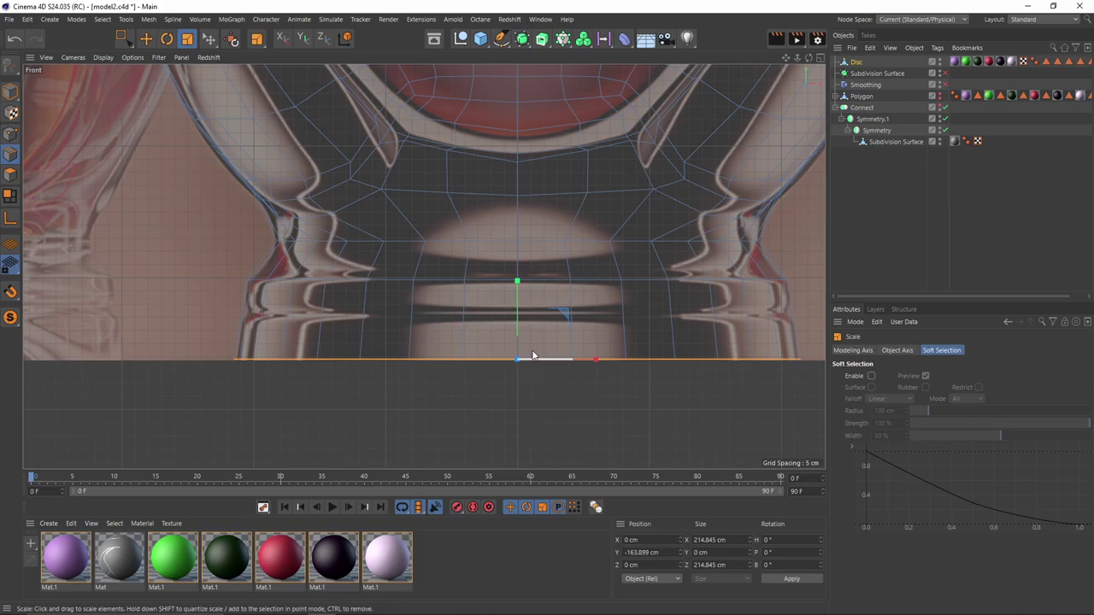
- Cut three edge loops around the base, one on the photo's groove and one just above and below it
key("k")
key("l")
left_click(515, 318)
scroll(513, 315, "up", 3)
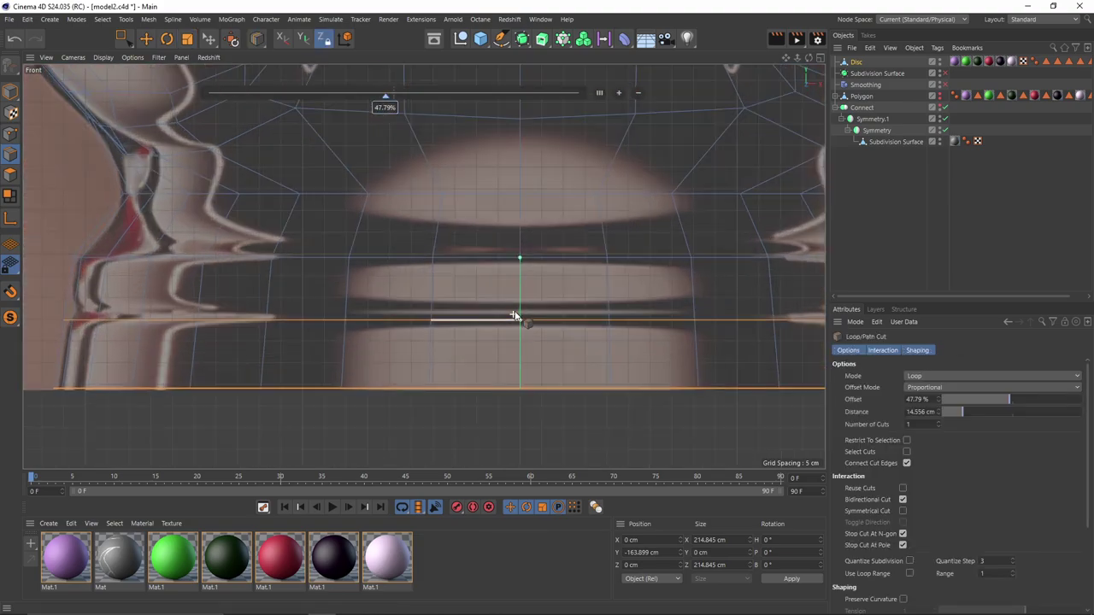
left_click(520, 308)
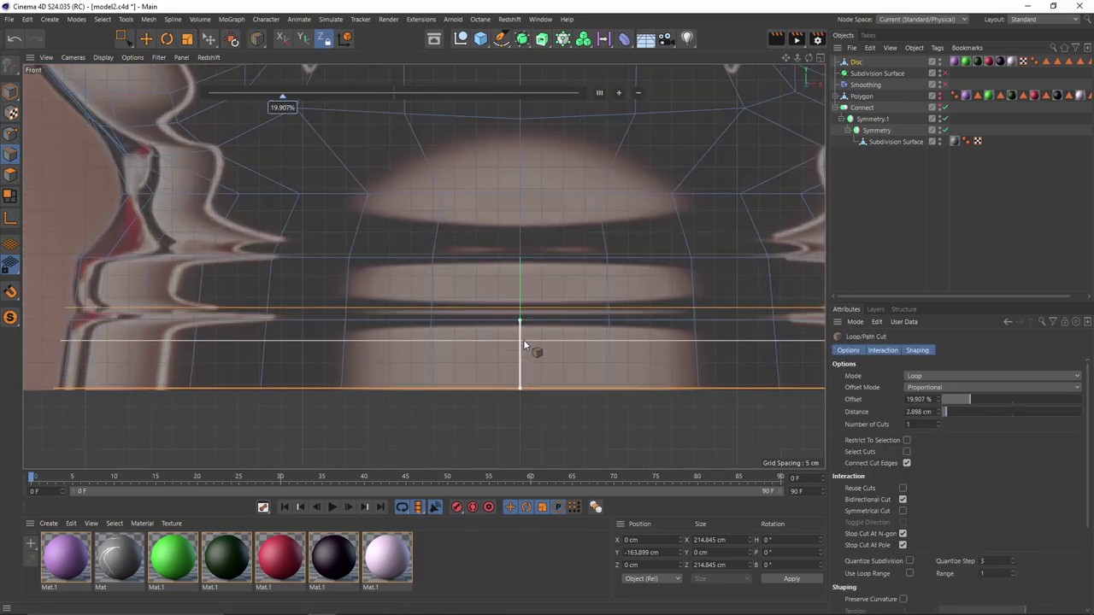
left_click(523, 335)
- Select the middle of the three new loops and scale it in to about 203 cm to form the groove
key("e")
double_click(498, 320)
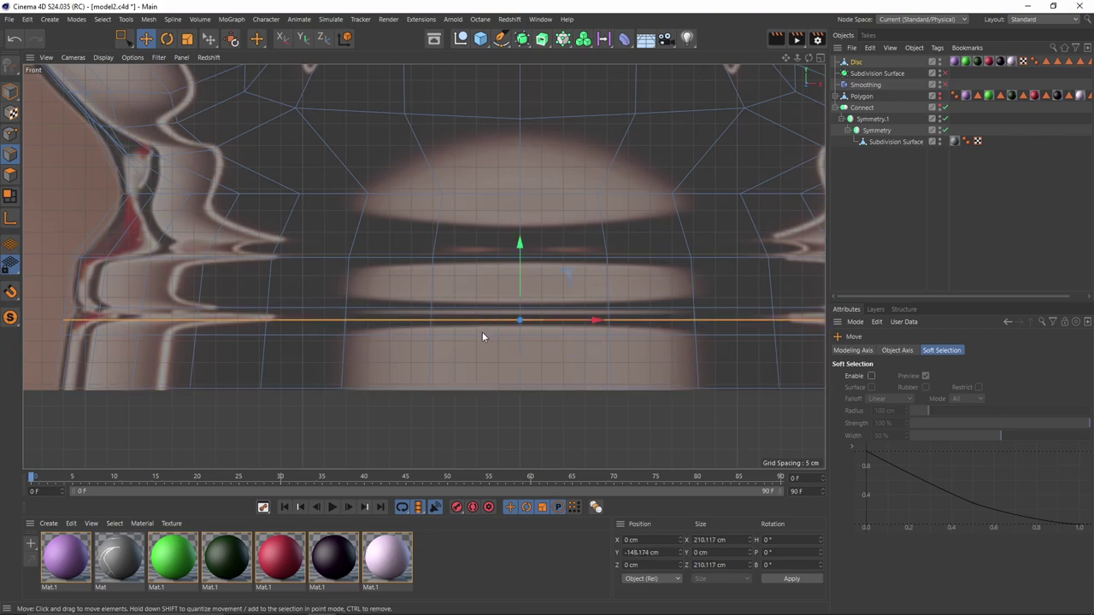
key("t")
left_click_drag(573, 371, 554, 365)
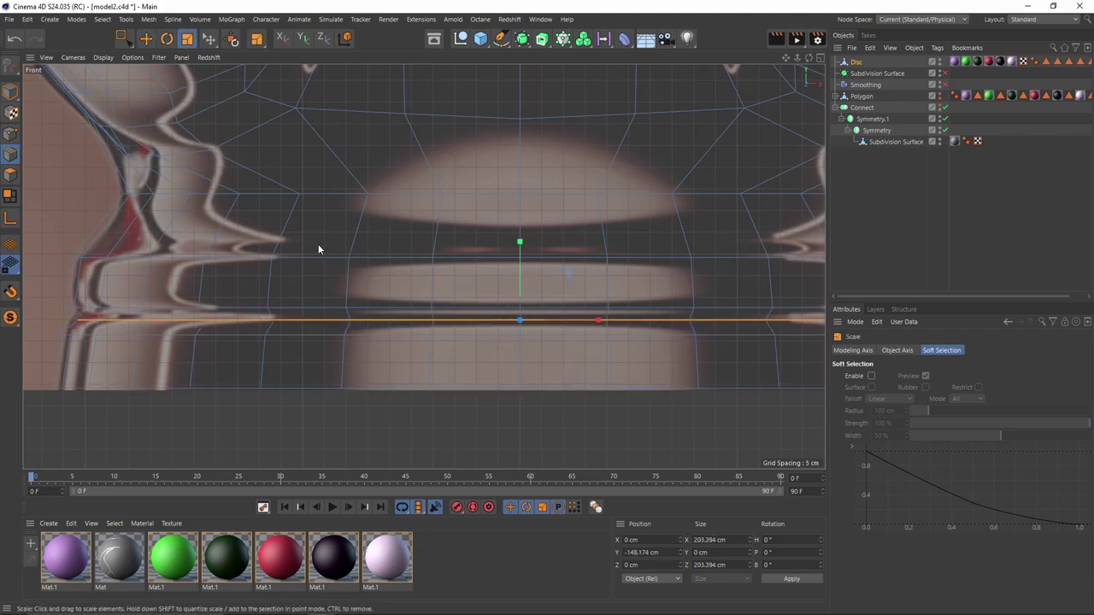
- Close the base's underside by extruding its bottom edge loop inward to about 161 cm wide and collapsing the new loop to a centre point
middle_click(316, 244)
middle_click(271, 177)
left_click_drag(422, 264, 466, 265, "alt")
double_click(476, 268)
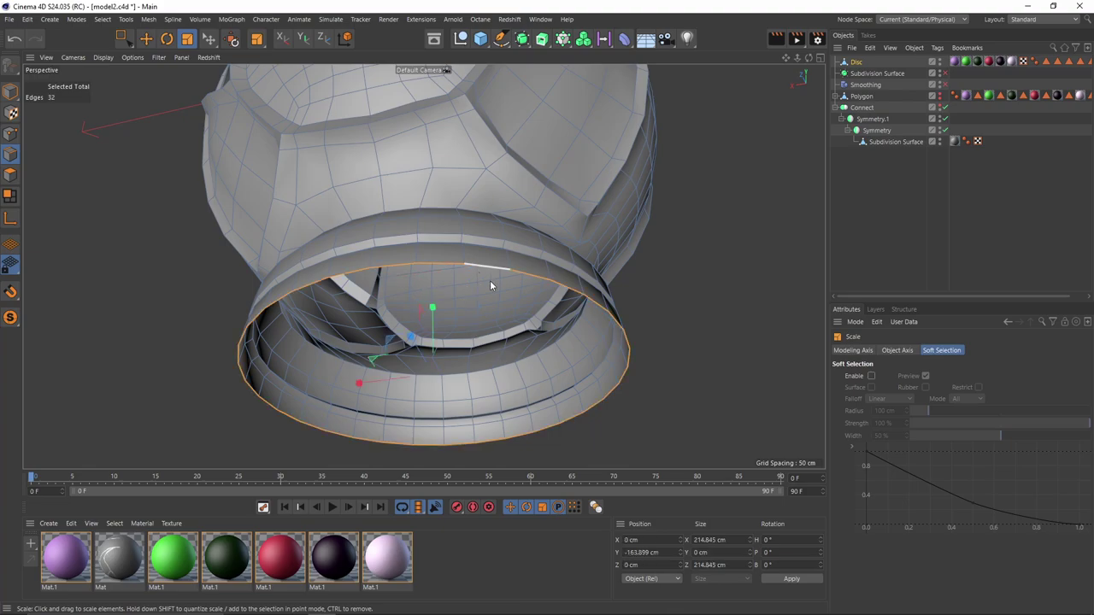
left_click_drag(656, 326, 641, 301, "alt")
scroll(655, 330, "down", 3)
left_click_drag(683, 358, 606, 382, "ctrl")
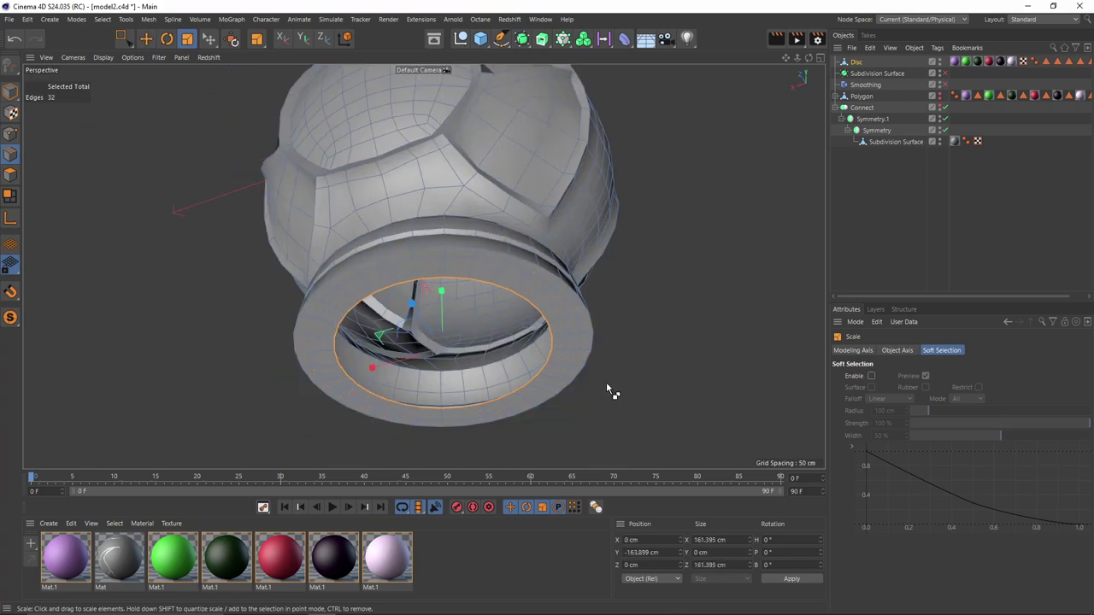
right_click(571, 354)
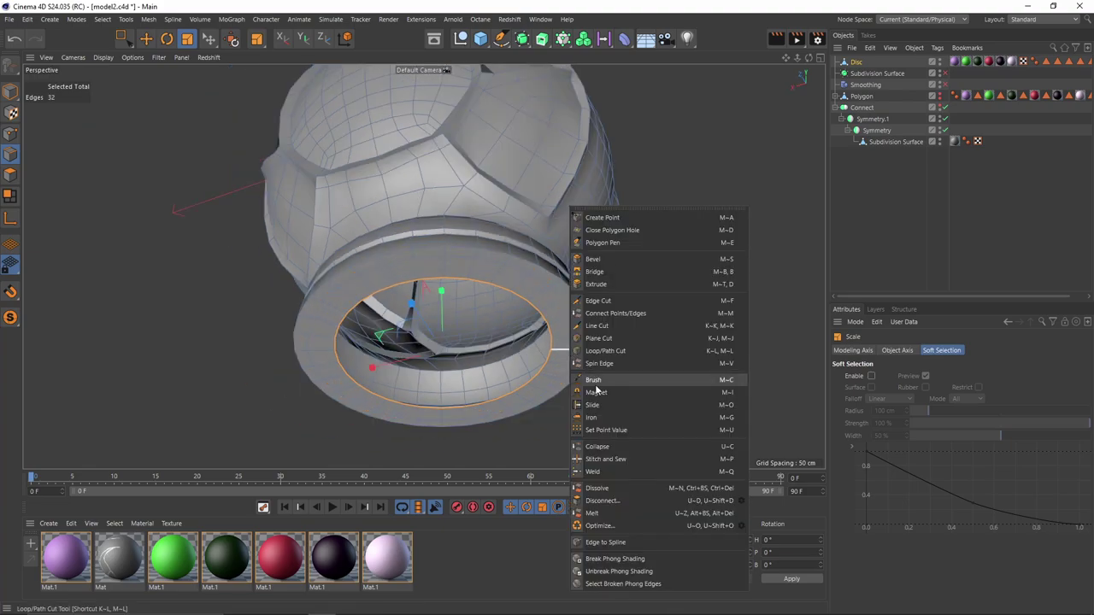
left_click(615, 450)
left_click_drag(547, 330, 515, 340, "alt")
middle_click_drag(664, 263, 648, 335, "alt")
left_click(918, 192)
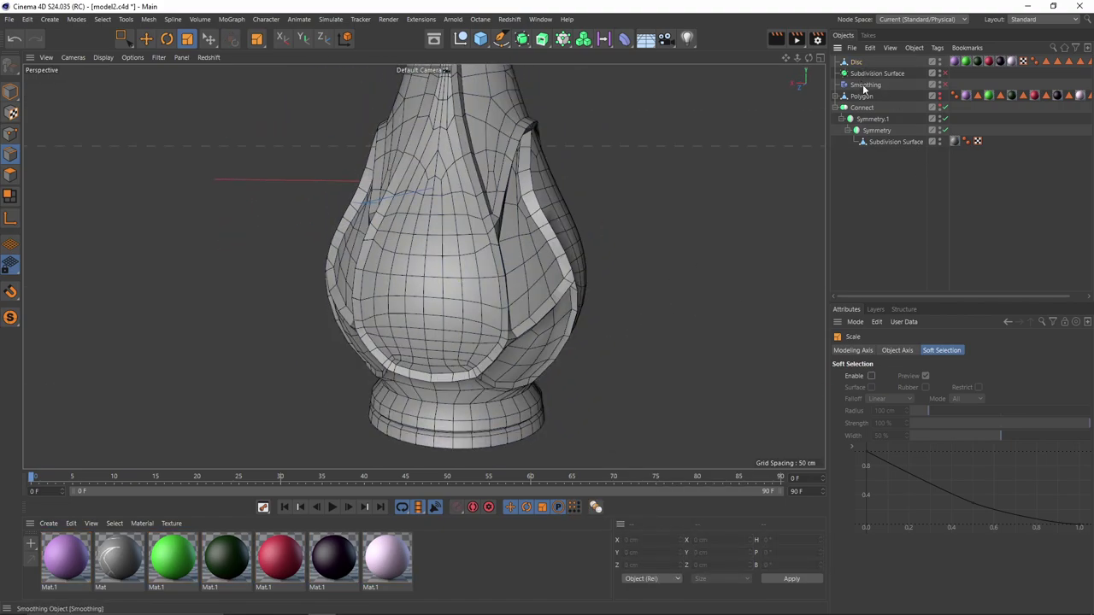
- Make the Smoothing deformer a child of the Disc and enable it
left_click_drag(856, 80, 856, 62)
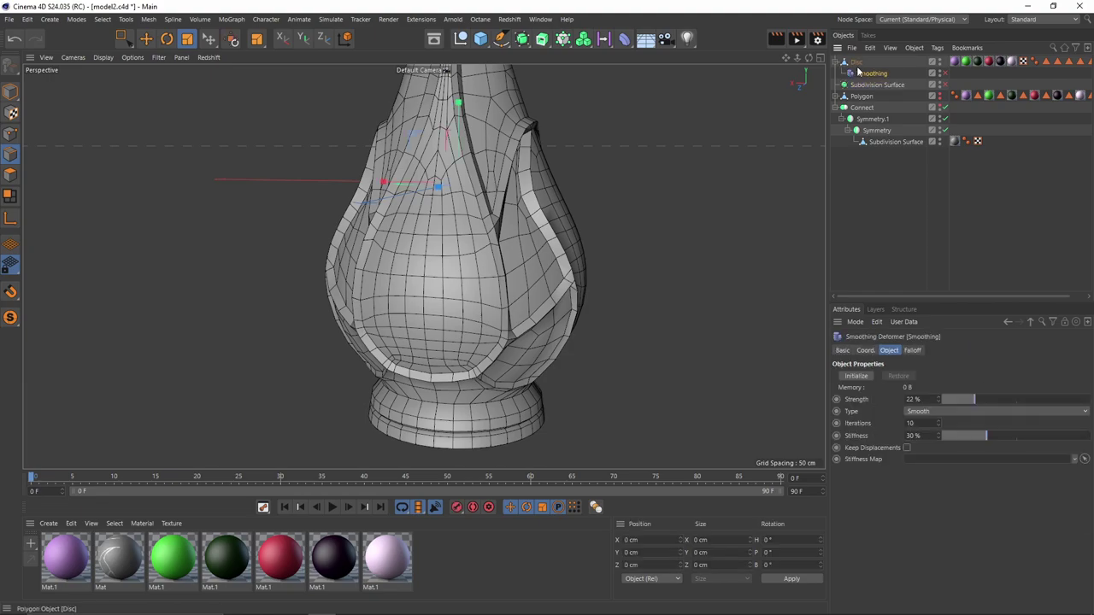
left_click(946, 73)
left_click(922, 193)
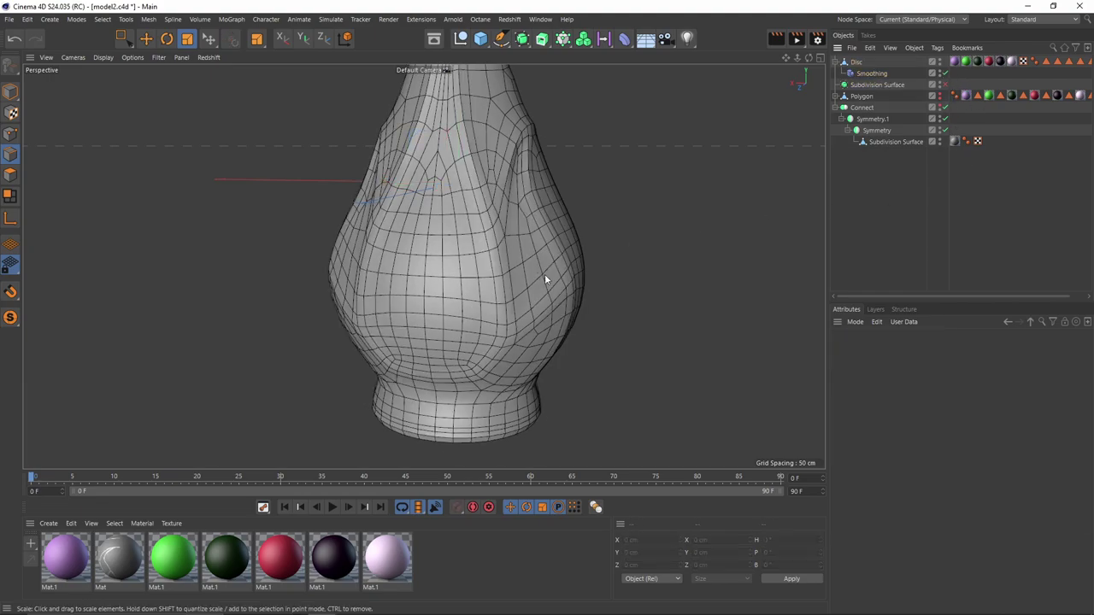
- Examine the smoothed mesh in perspective and compare its base grooves with the reference photo in the front view
left_click_drag(544, 274, 569, 253, "alt")
middle_click_drag(568, 253, 604, 197, "alt")
left_click_drag(605, 196, 598, 194, "alt")
middle_click(619, 299)
scroll(619, 301, "down", 10)
left_click(872, 74)
middle_click(535, 362)
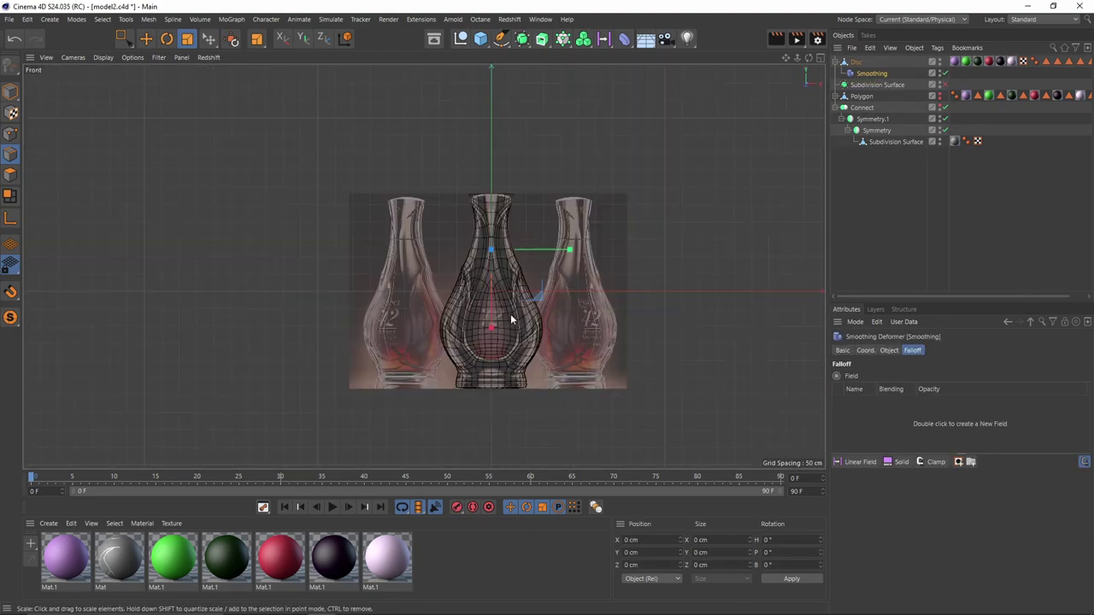
scroll(510, 314, "up", 5)
middle_click_drag(540, 318, 538, 270, "alt")
scroll(483, 310, "up", 5)
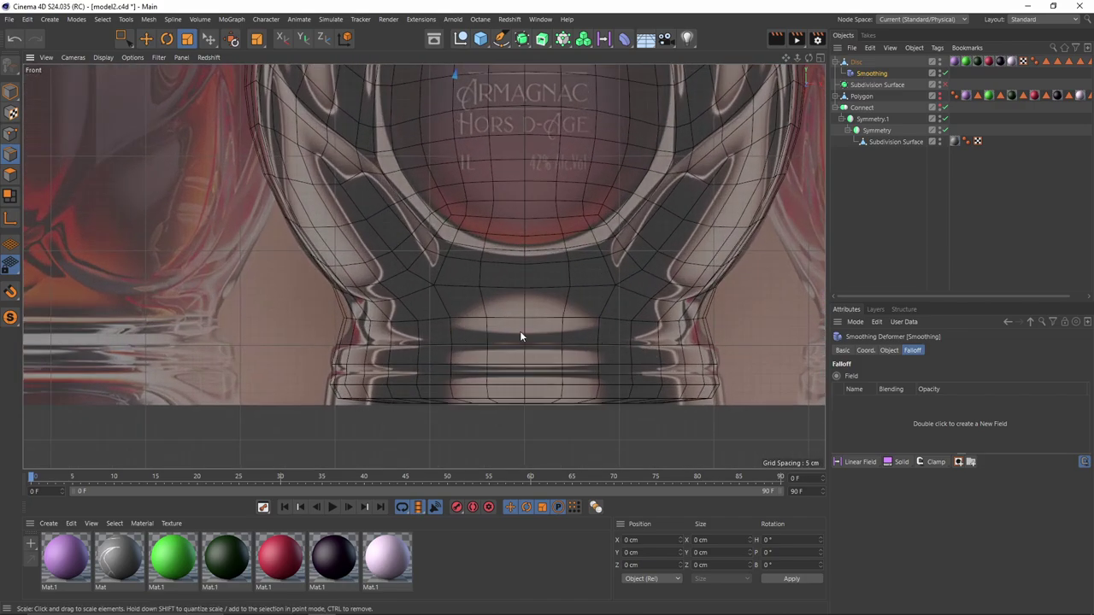
scroll(615, 274, "down", 3)
middle_click_drag(616, 274, 579, 320, "alt")
- Add a Box Field about 375 cm in size to the Smoothing deformer's falloff
left_click(874, 74)
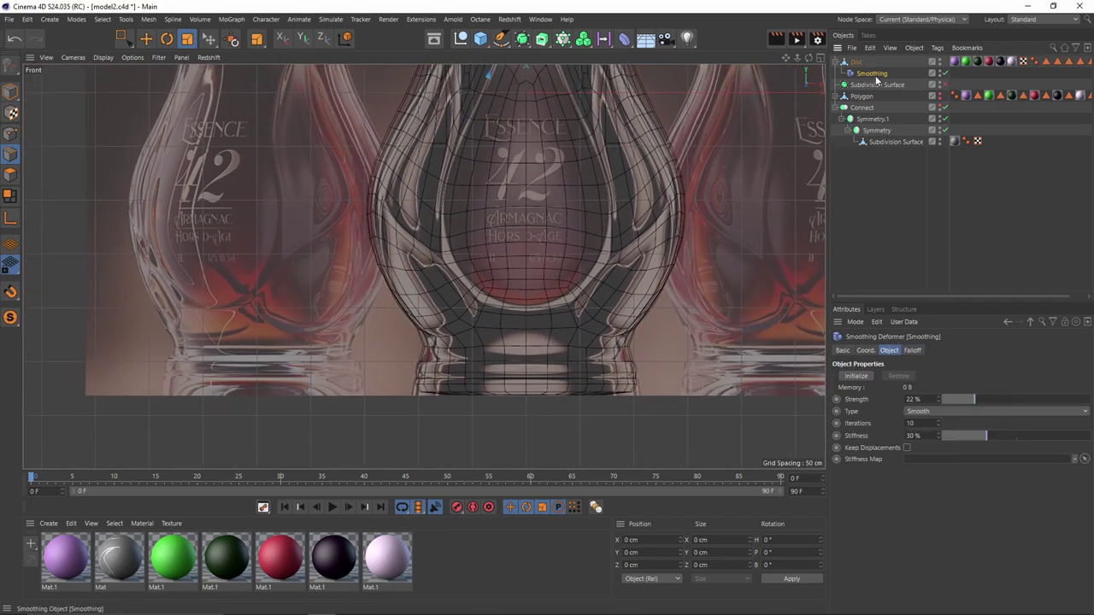
left_click(912, 350)
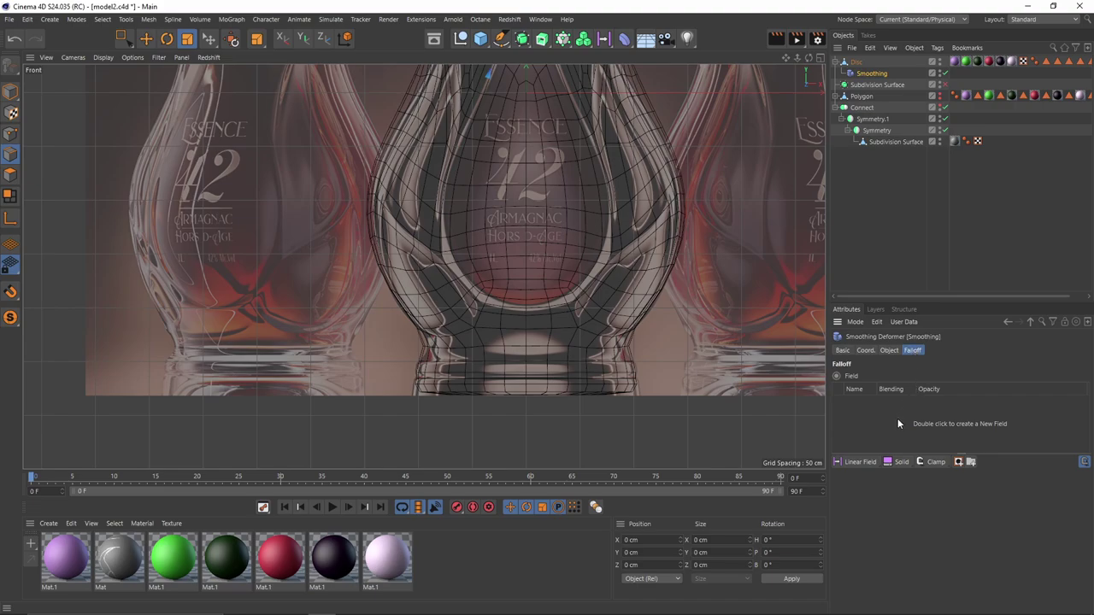
left_click(857, 463)
left_click(869, 475)
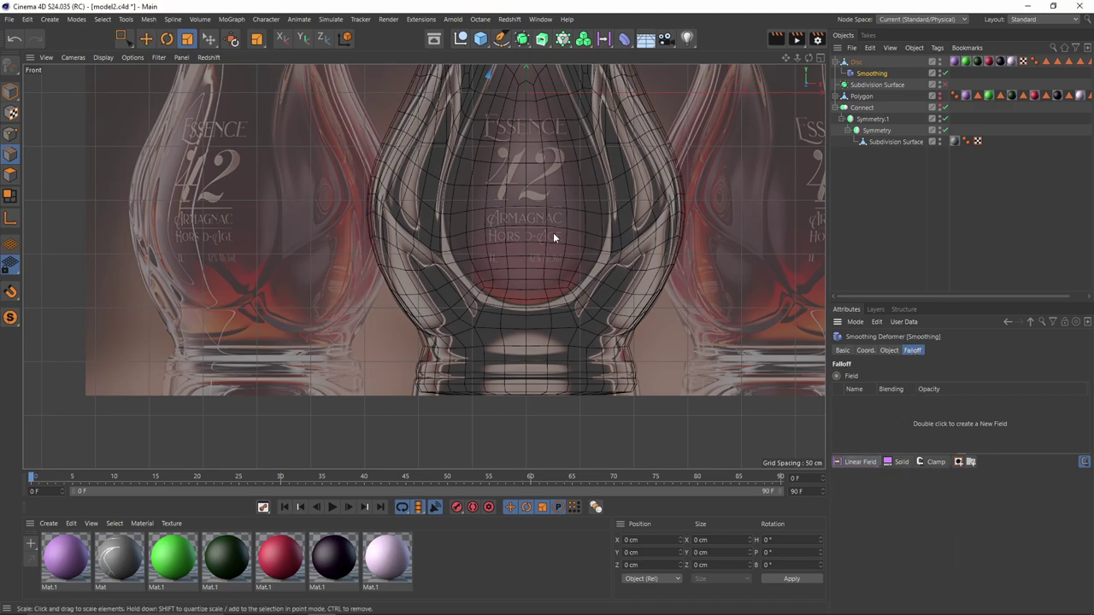
scroll(553, 232, "down", 4)
middle_click_drag(521, 248, 489, 337, "alt")
key("F1")
left_click_drag(515, 393, 617, 369)
key("F5")
middle_click(553, 376)
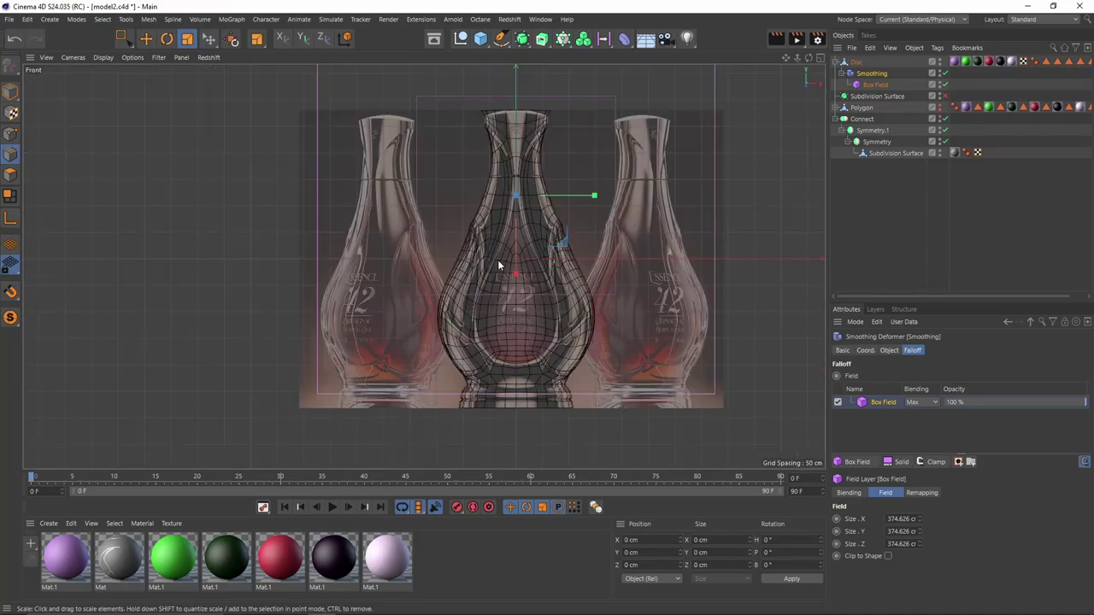
- Move the Box Field up until its lower edge sits just above the grooved base
key("e")
left_click_drag(514, 256, 515, 247)
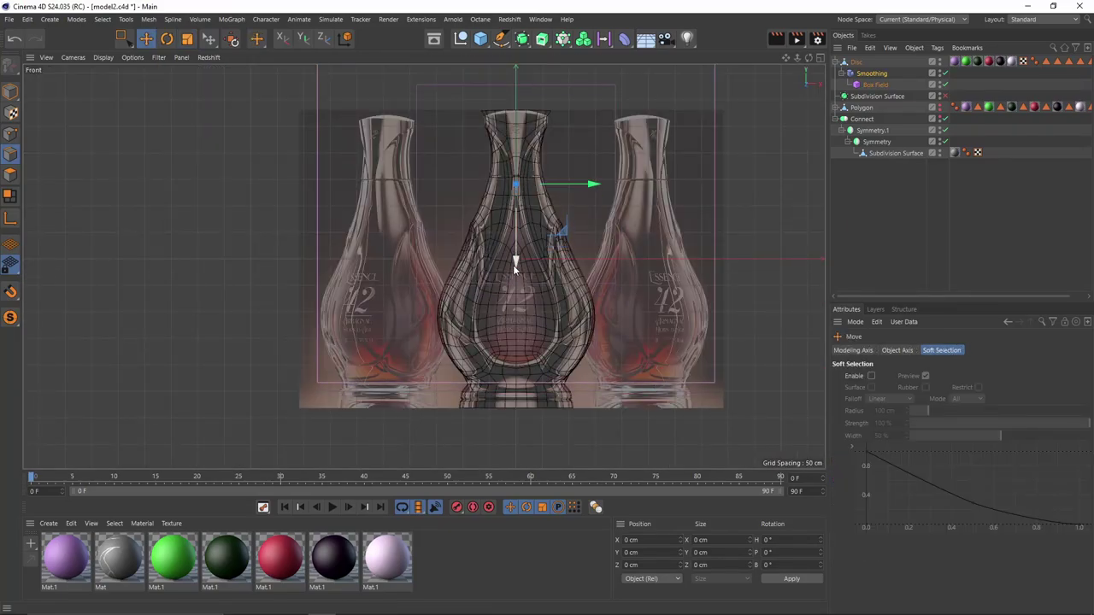
middle_click_drag(514, 266, 478, 223, "alt")
right_click_drag(475, 277, 491, 282, "alt")
scroll(491, 279, "up", 6)
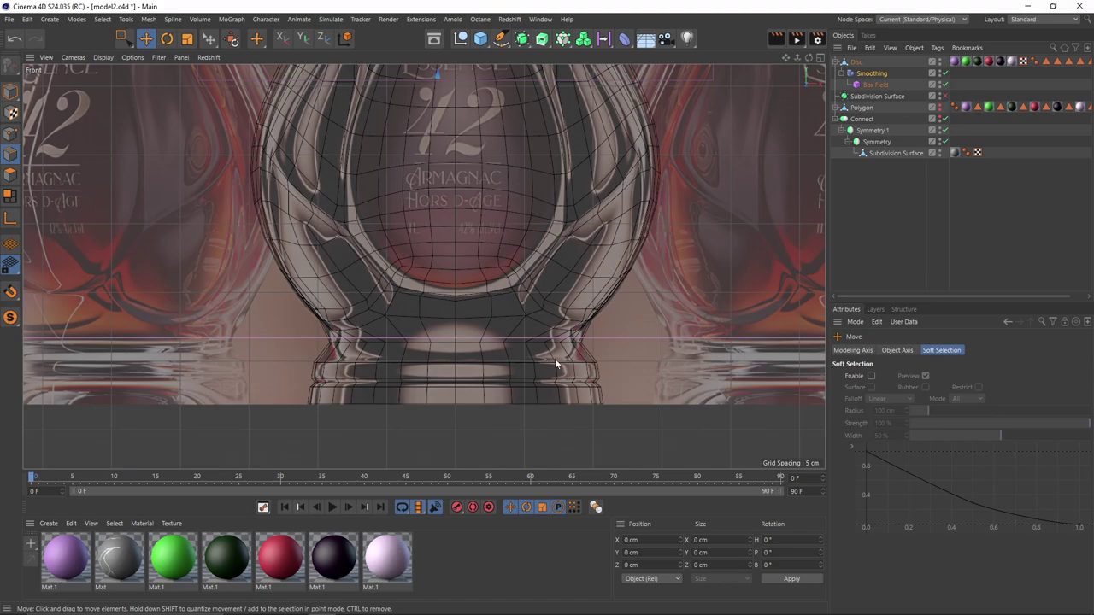
scroll(552, 350, "down", 8)
- Set the Box Field's remapping Inner Offset to 100 %
middle_click(477, 288)
middle_click(343, 211)
scroll(564, 145, "up", 3)
left_click(861, 88)
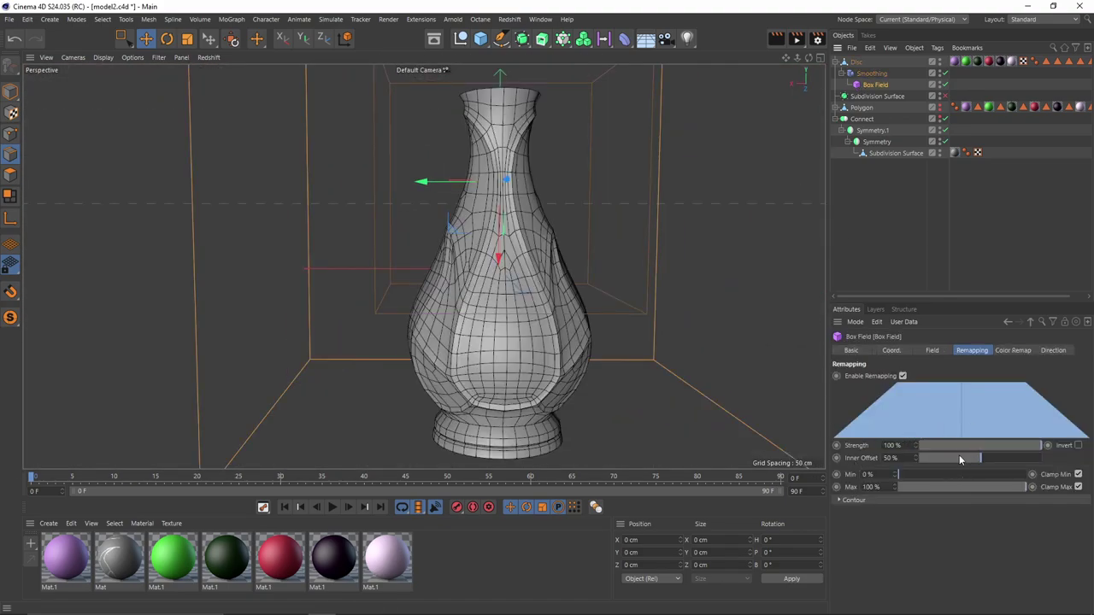
left_click_drag(980, 458, 1063, 461)
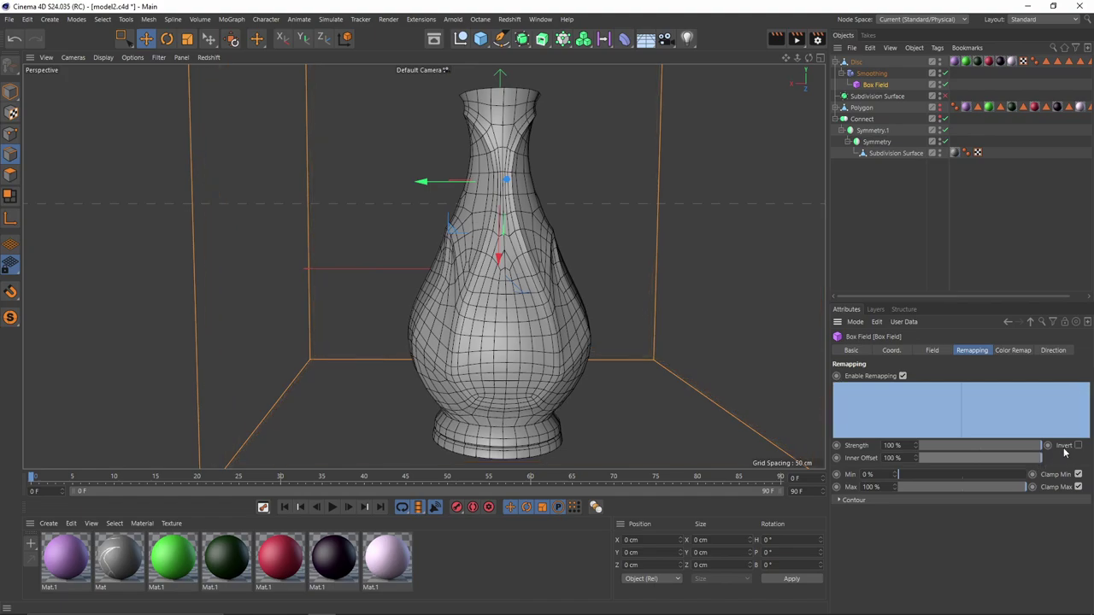
mouse_move(617, 250)
left_mouse_down("alt")
mouse_move(612, 219)
mouse_move(563, 216)
left_mouse_up("alt")
- Display the model shaded without wireframe lines and put the Disc inside a new Subdivision Surface
left_click(947, 229)
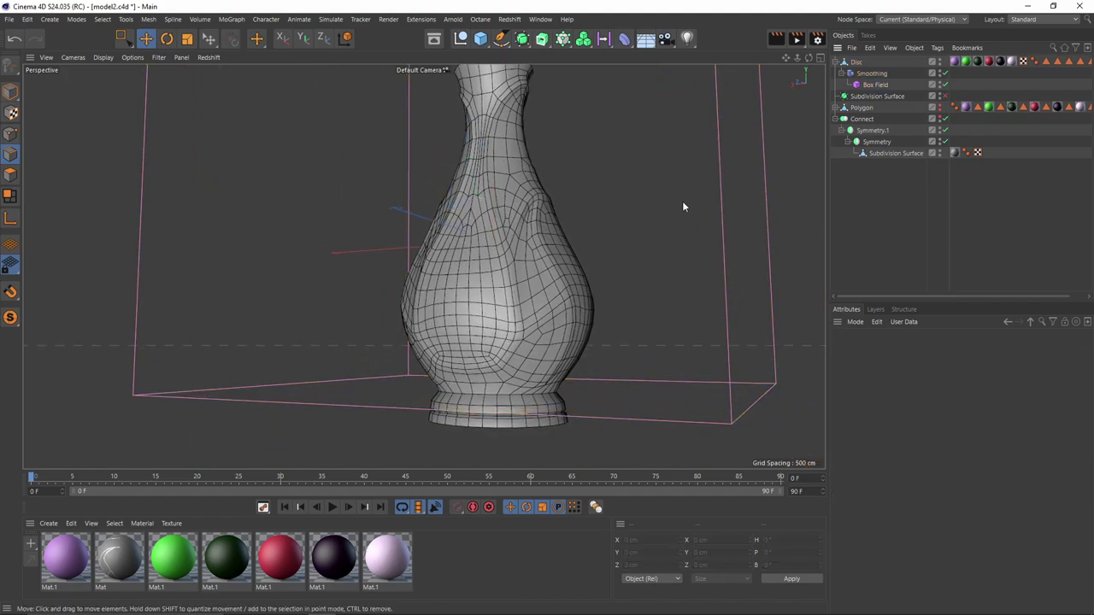
key("n")
key("a")
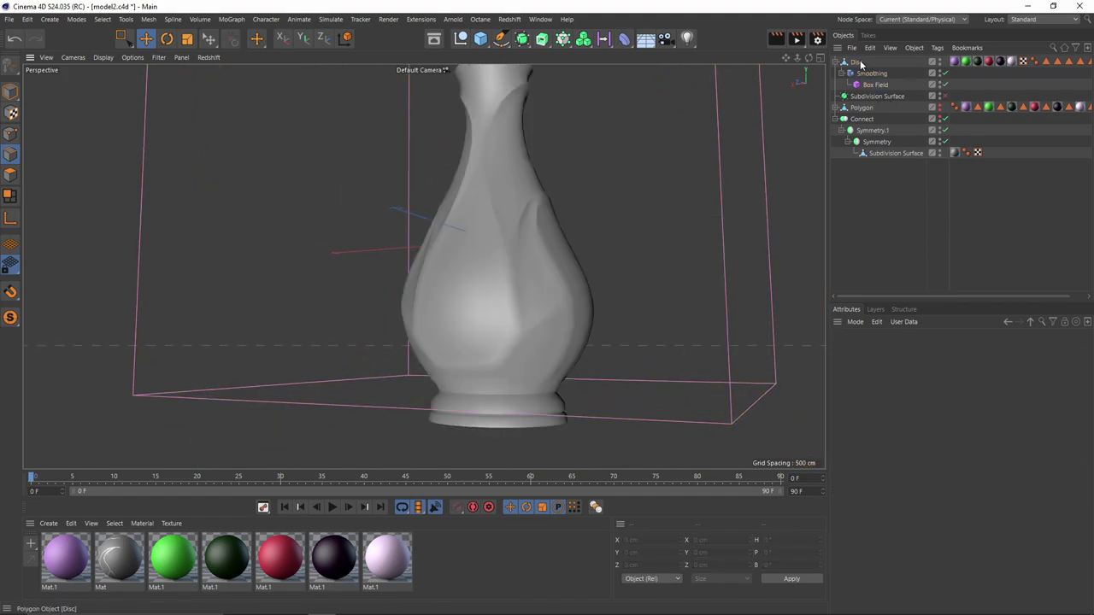
left_click(859, 62)
left_click(11, 93)
left_click(523, 40, "alt")
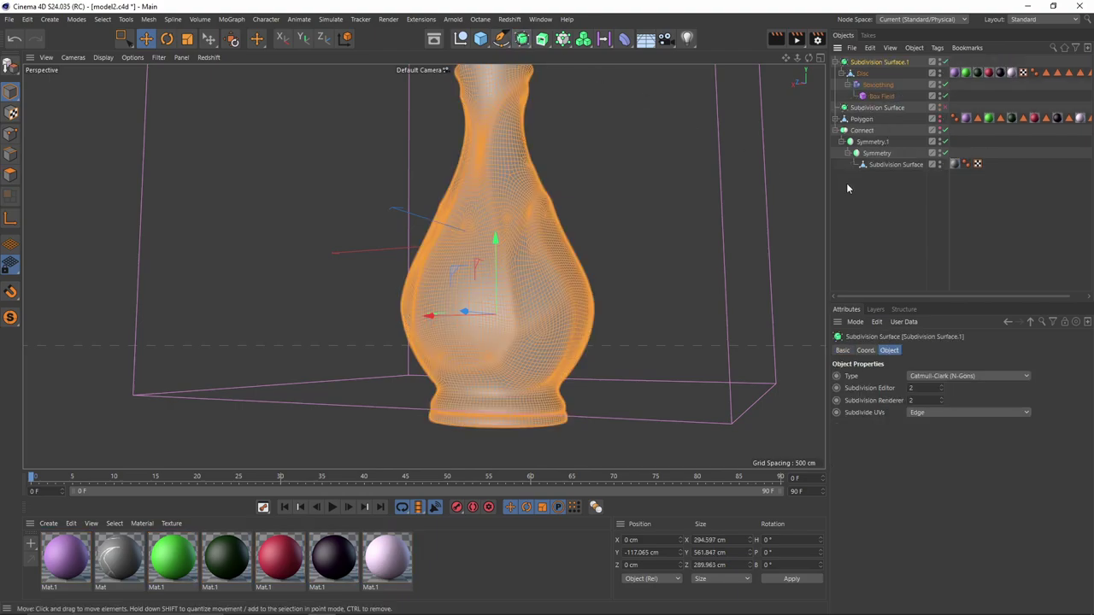
left_click(848, 185)
left_click_drag(636, 316, 531, 404, "alt")
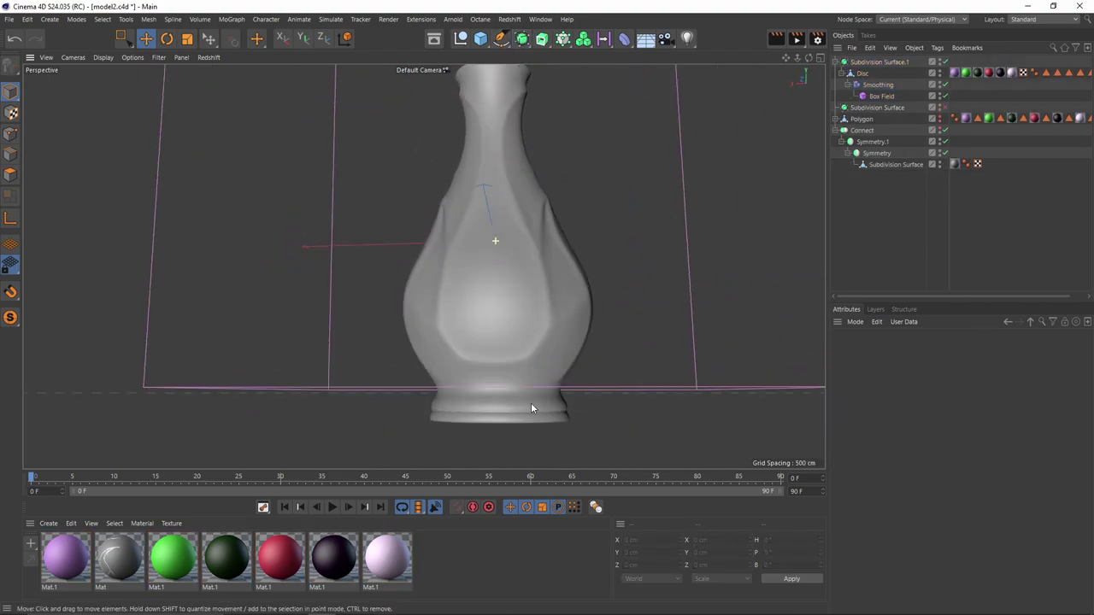
- With subdivision off, extrude the neck's top edge loop inward to about 105 cm wide and raise it slightly above the rim
middle_click(540, 398)
scroll(637, 432, "up", 6)
middle_click_drag(635, 292, 652, 408, "alt")
middle_click(255, 137)
left_click(12, 154)
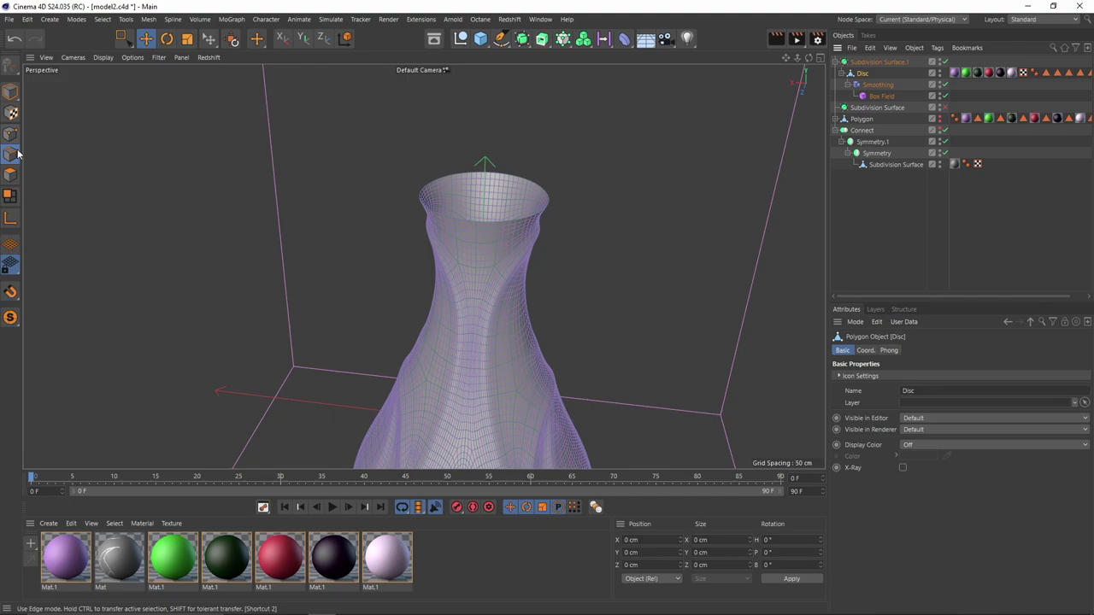
scroll(515, 193, "up", 3)
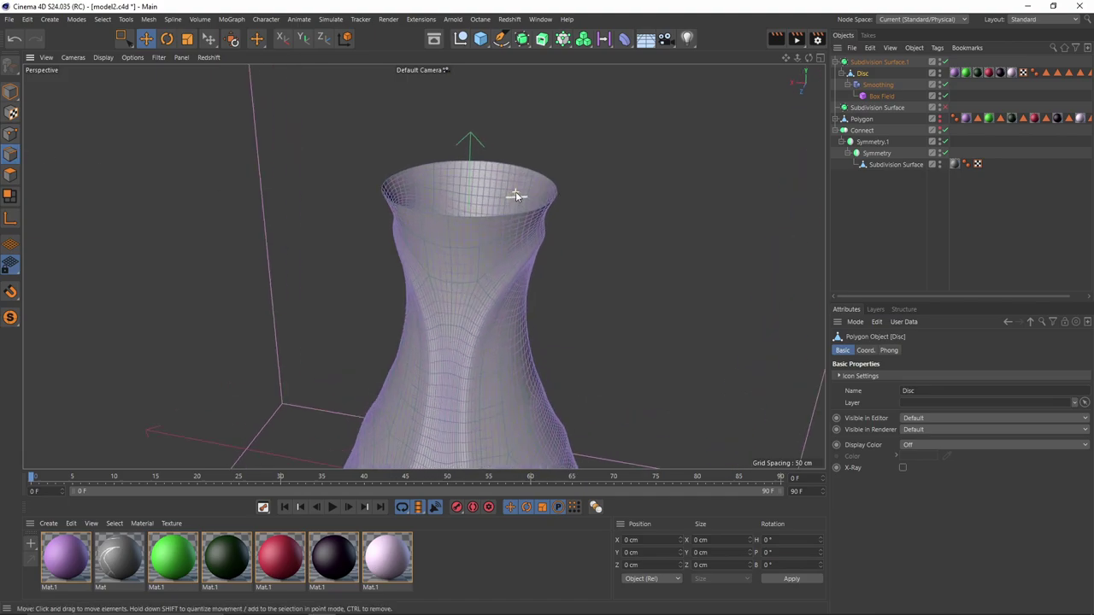
double_click(493, 215)
key("q")
left_click_drag(520, 225, 478, 235, "alt")
middle_click_drag(477, 235, 483, 280, "alt")
right_click_drag(483, 280, 554, 291, "alt")
key("t")
left_click_drag(723, 334, 622, 331, "ctrl")
key("e")
left_click_drag(484, 164, 483, 155)
key("t")
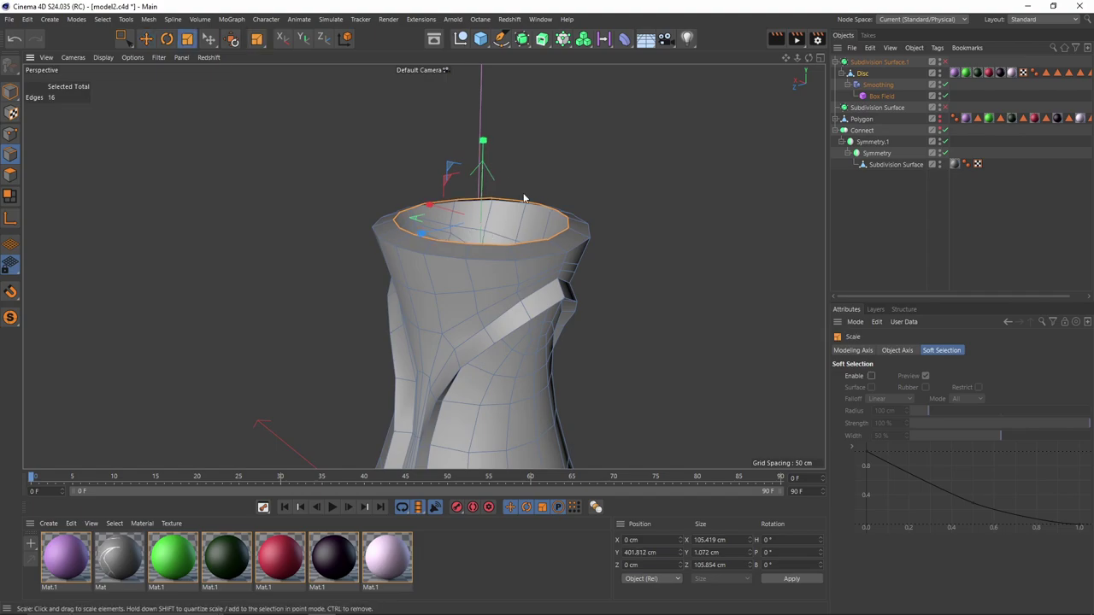
- Extrude the top loop further inward to about 49 cm wide and collapse it to a centre point, closing the neck
left_click_drag(682, 316, 498, 303)
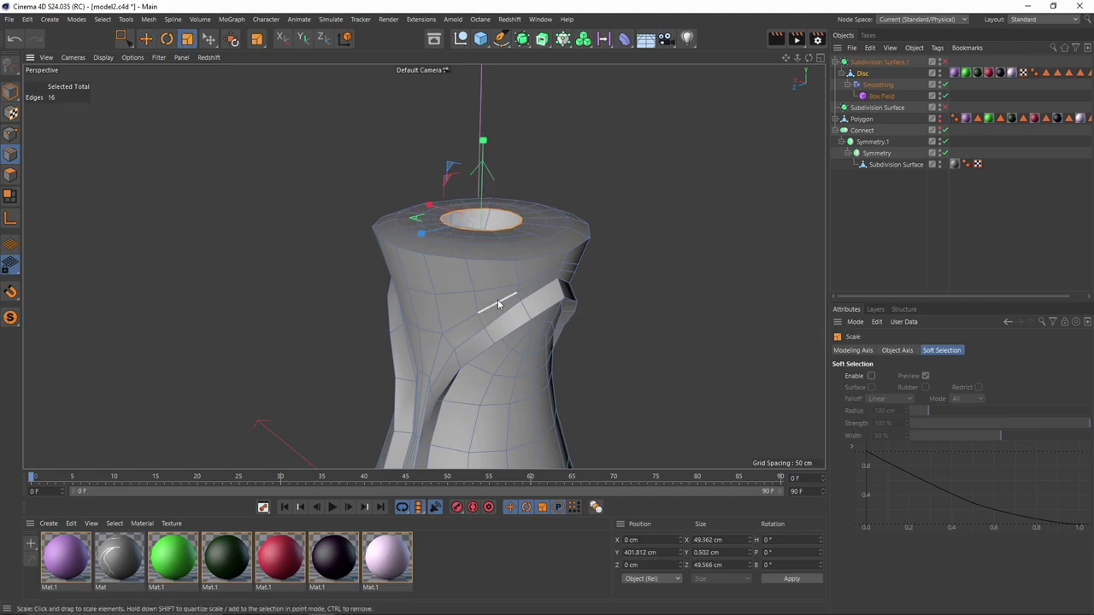
right_click(534, 231)
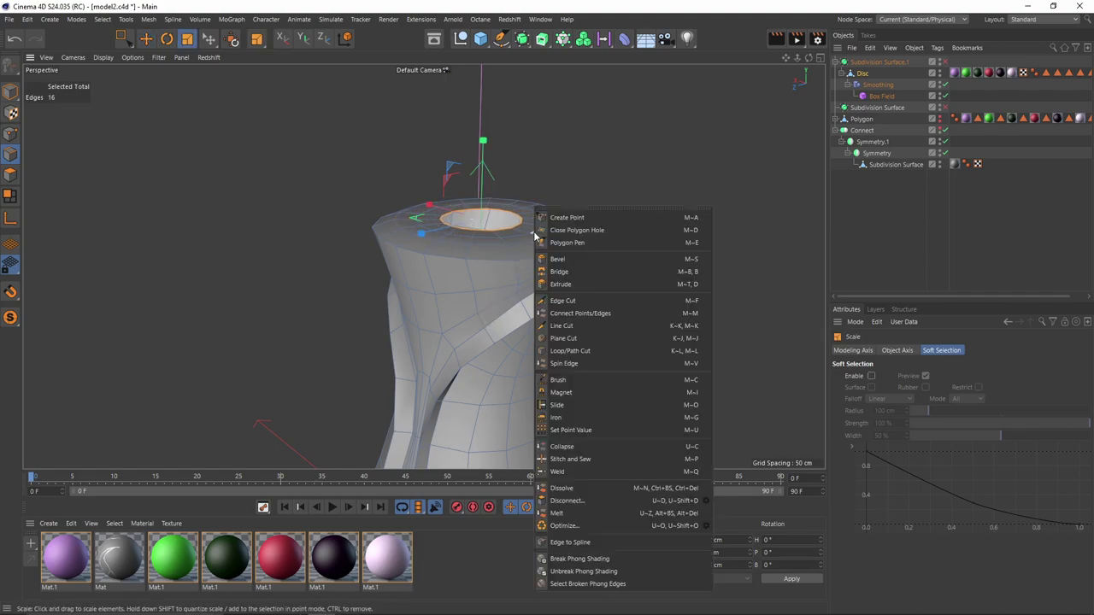
left_click(587, 446)
- Select the two polygon rings of the neck's cap, flatten them vertically to zero height and turn subdivision back on
left_click(13, 174)
mouse_move(483, 224)
right_mouse_down()
mouse_move(501, 218)
mouse_move(405, 228)
right_mouse_up()
key("u")
key("l")
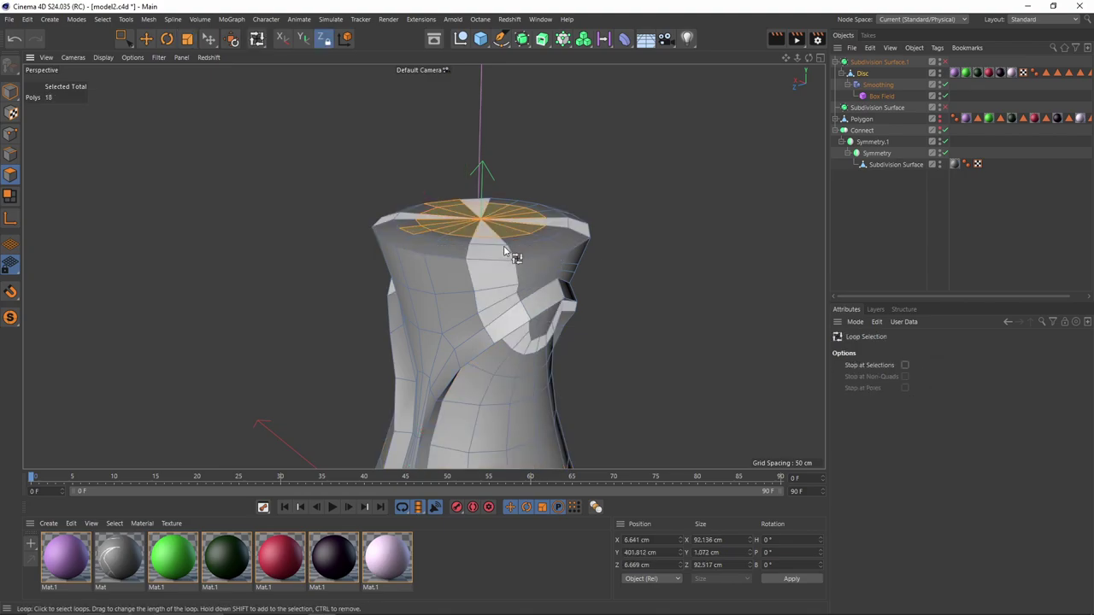
left_click(505, 246, "shift")
key("t")
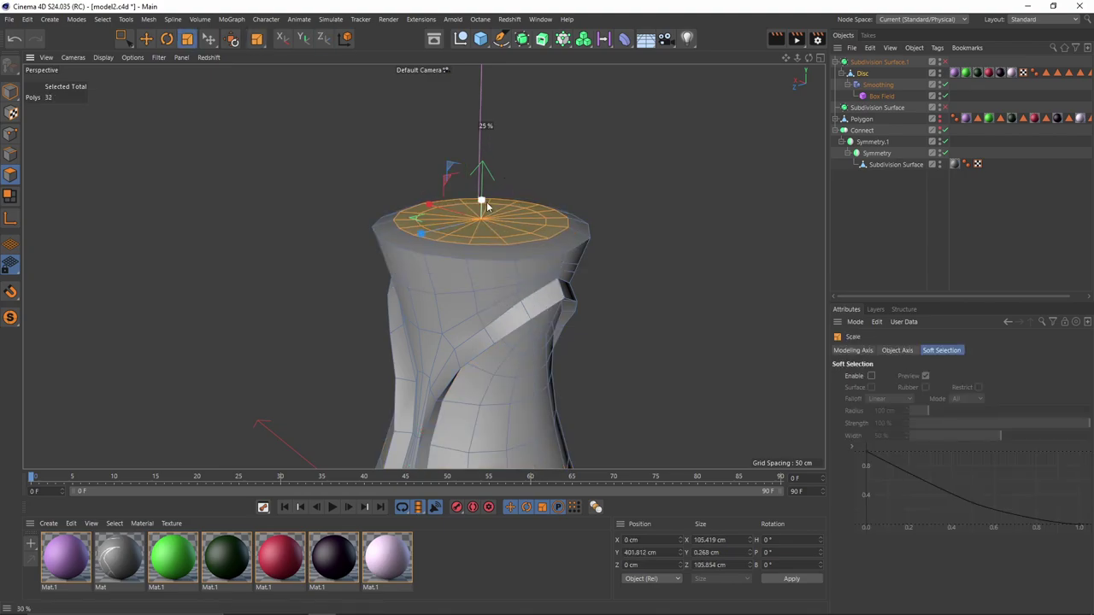
left_click_drag(486, 219, 486, 219, "shift")
key("q")
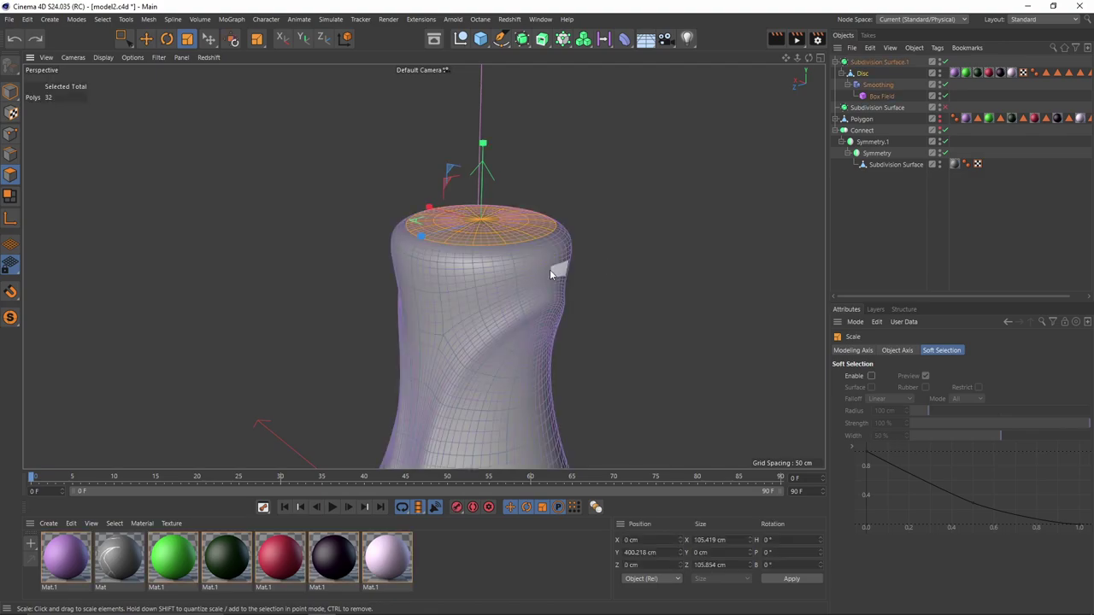
- Cut an edge loop around the neck just below the top rim, at an offset of about 16 %
key("k")
key("l")
scroll(517, 267, "up", 3)
left_click(511, 261)
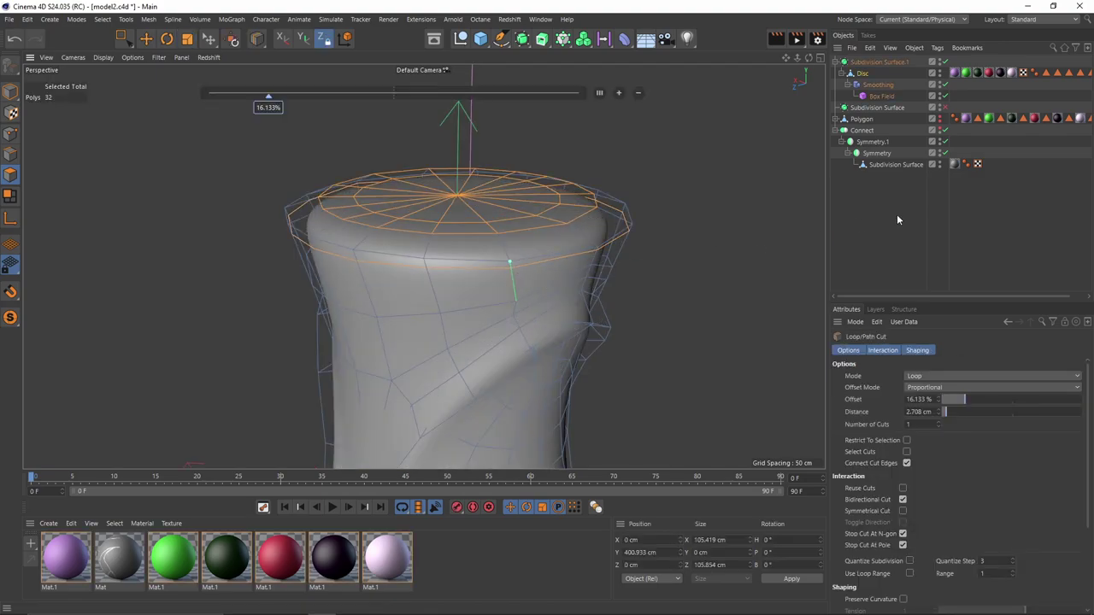
left_click(897, 215)
right_click_drag(580, 233, 479, 255, "alt")
left_click_drag(479, 255, 549, 188, "alt")
right_click_drag(549, 188, 523, 164, "alt")
left_click_drag(523, 164, 536, 229, "alt")
key("ctrl+z")
left_click(535, 227)
right_click_drag(559, 322, 504, 239, "alt")
right_click_drag(575, 168, 622, 231, "alt")
- Compare the neck mesh with the horizontal seam line on the reference photo and locate the matching edge loop
middle_click(622, 267)
middle_click(637, 335)
scroll(598, 346, "up", 2)
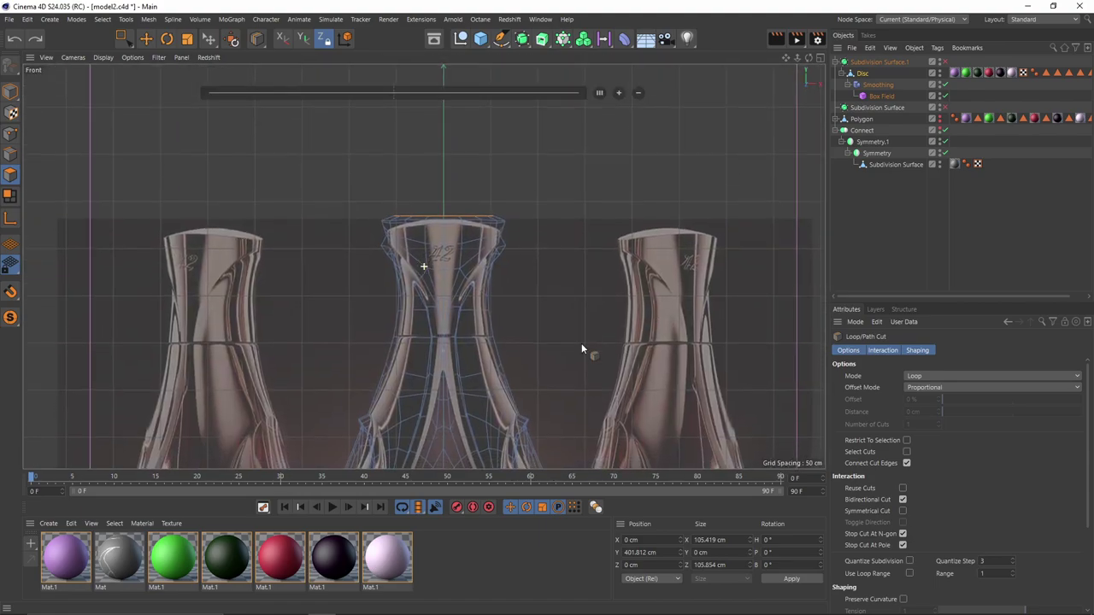
scroll(502, 335, "up", 3)
middle_click(403, 325)
middle_click(379, 254)
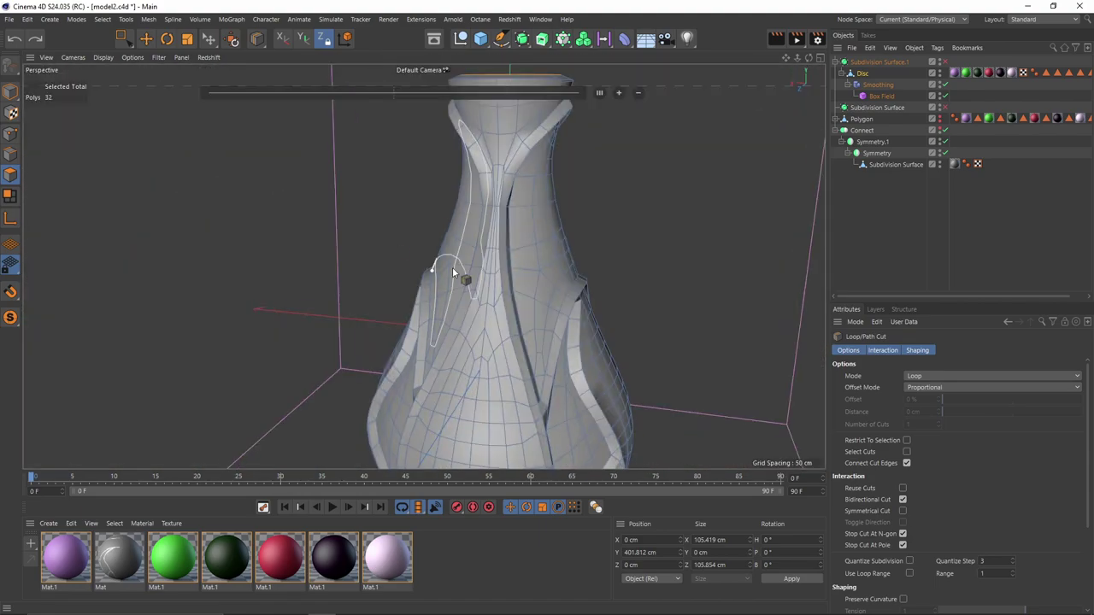
left_click_drag(452, 267, 528, 269, "alt")
scroll(506, 203, "up", 4)
- Bevel the horizontal edge loop around the neck at the photo's seam with 1 subdivision and an offset of about 1.1 cm
key("e")
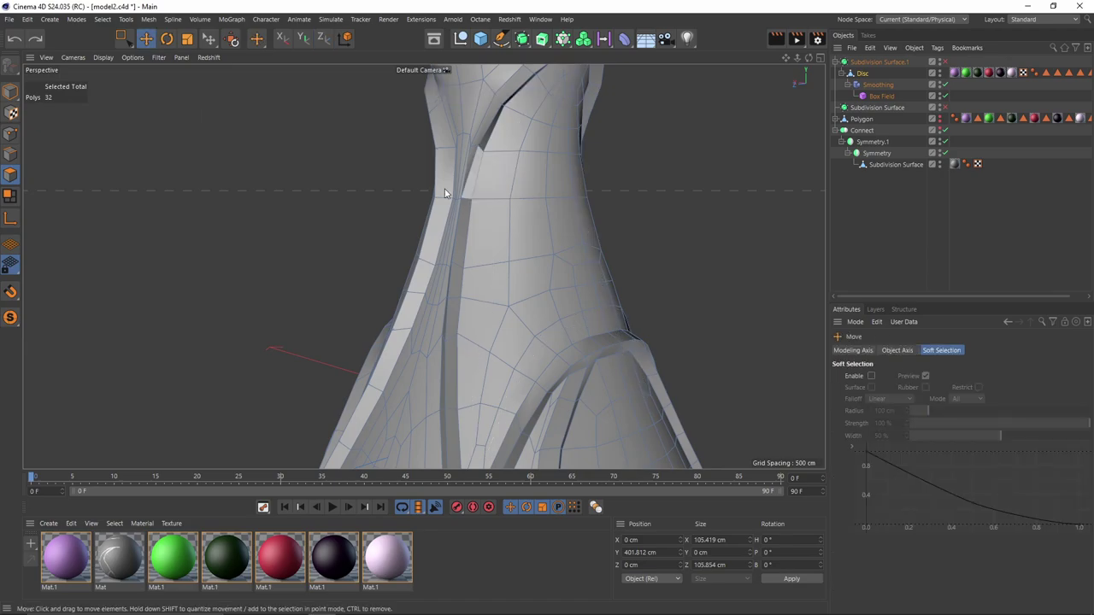
left_click(10, 155)
double_click(499, 202)
scroll(590, 229, "up", 1)
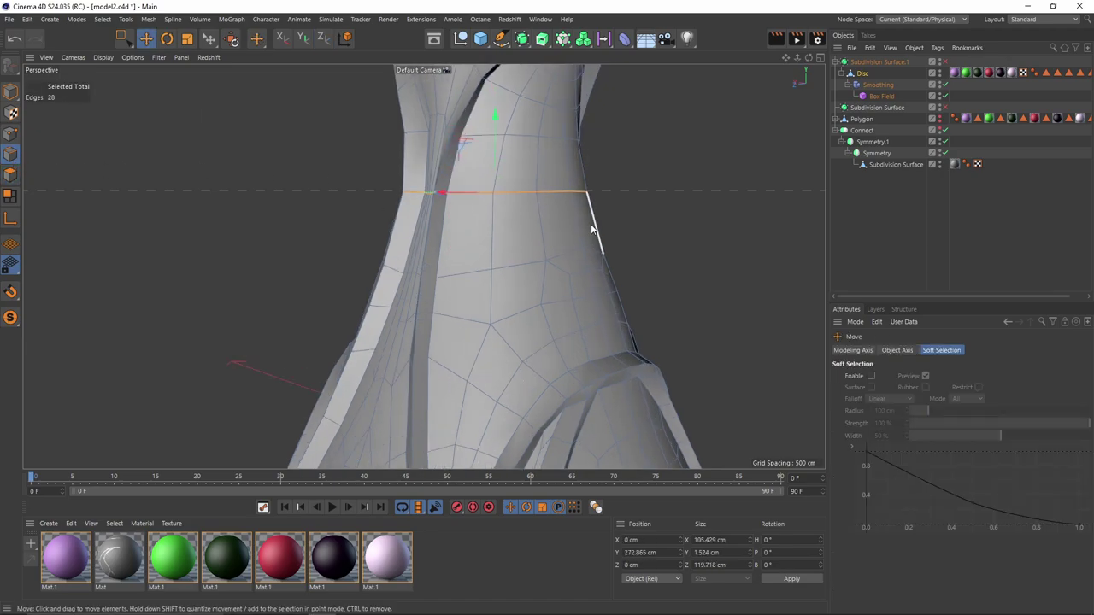
right_click(623, 237)
left_click(666, 259)
scroll(593, 190, "up", 2)
middle_click_drag(593, 191, 660, 266, "alt")
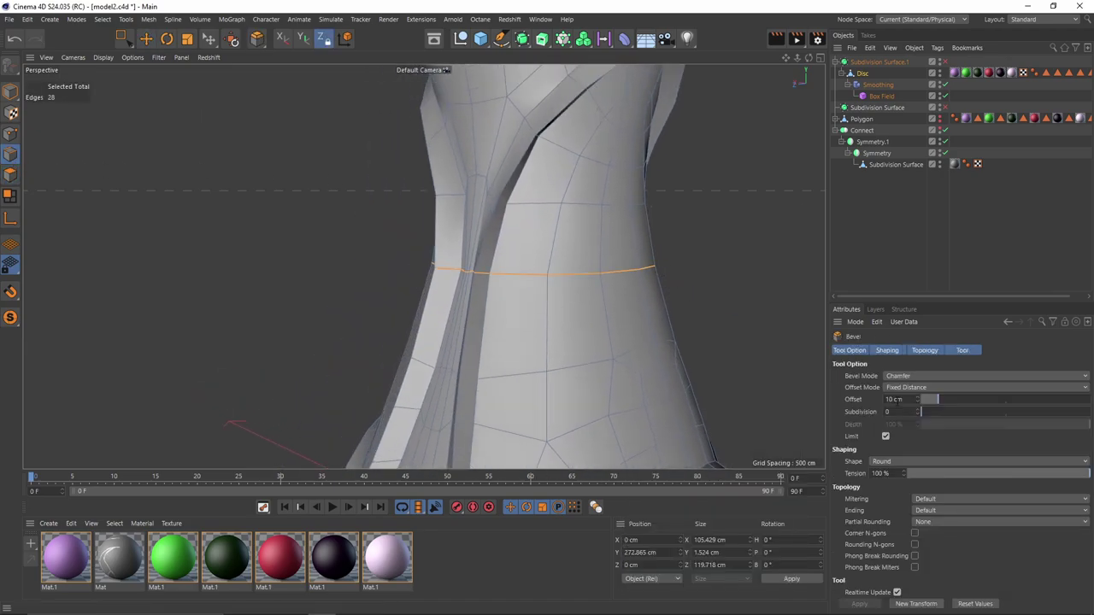
left_click(918, 410)
scroll(605, 276, "up", 2)
key("ctrl+z")
left_click_drag(649, 346, 659, 347)
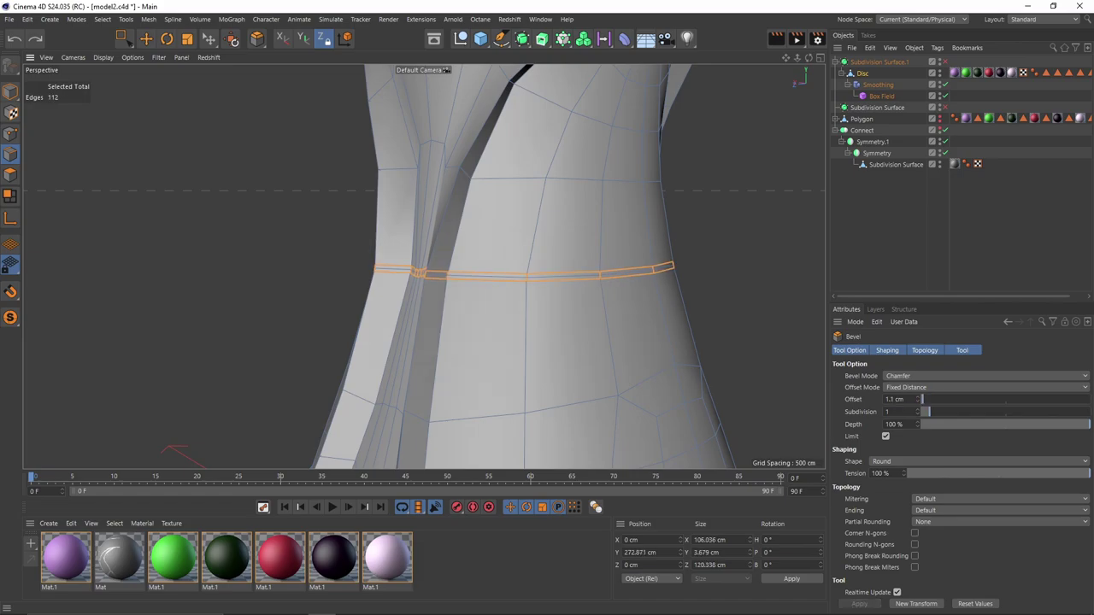
- Select the middle edge loop of the neck bevel and scale it inward to about 98 cm wide
key("t")
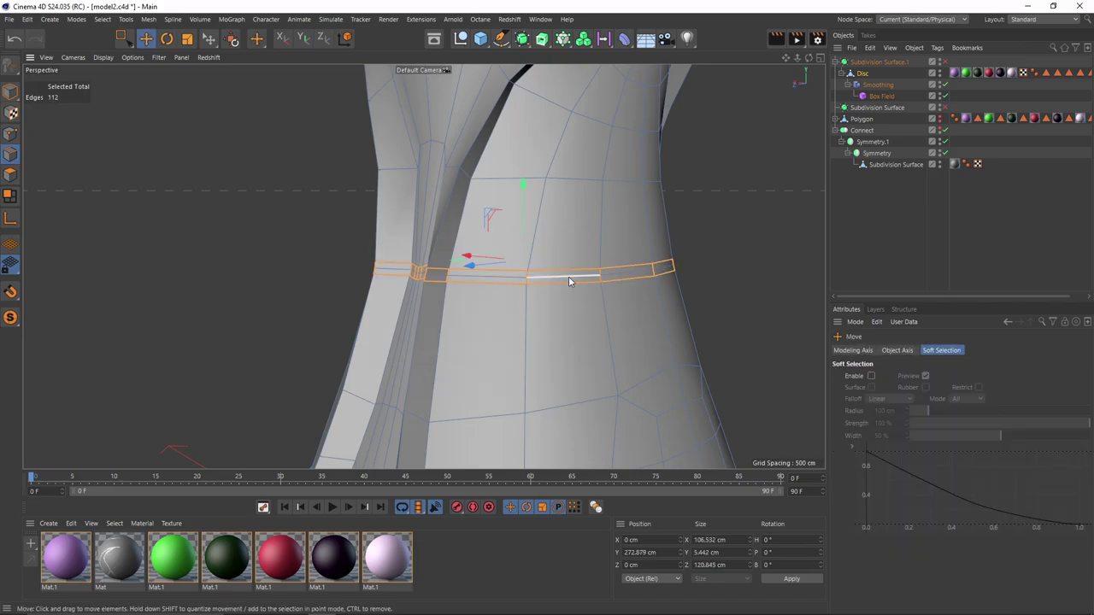
double_click(569, 275)
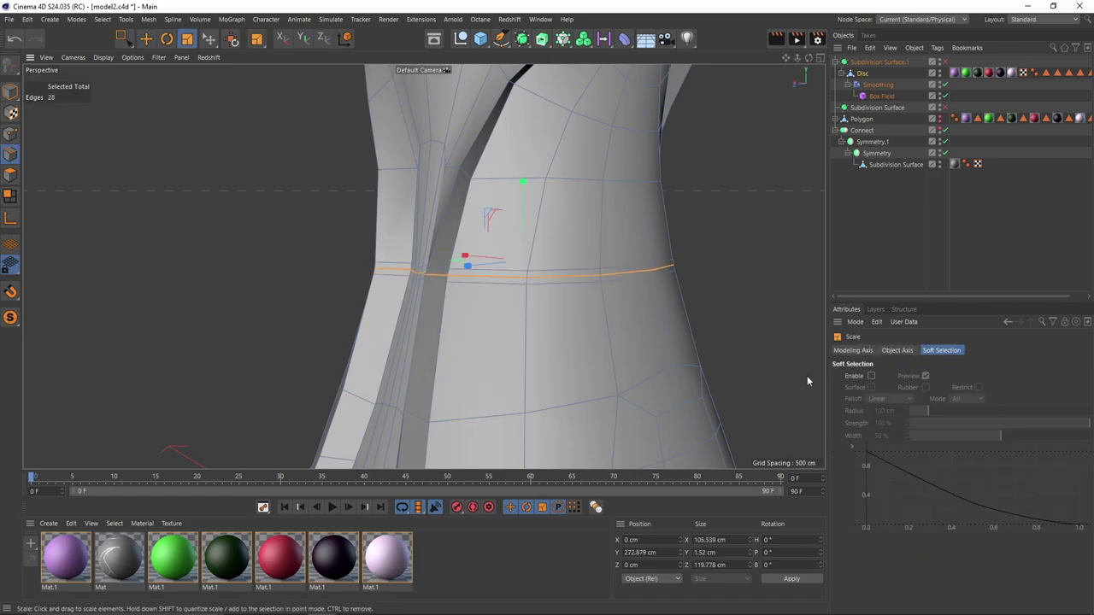
left_click_drag(807, 375, 740, 360)
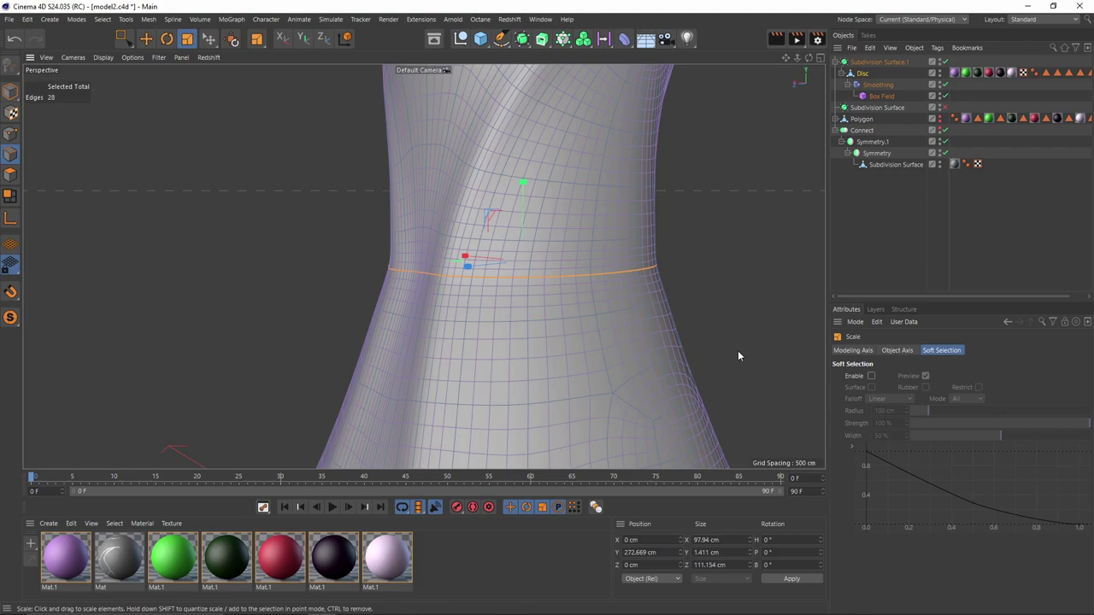
- Cut supporting edge loops around the neck just above and just below the beveled seam
key("k")
key("l")
scroll(548, 257, "up", 2)
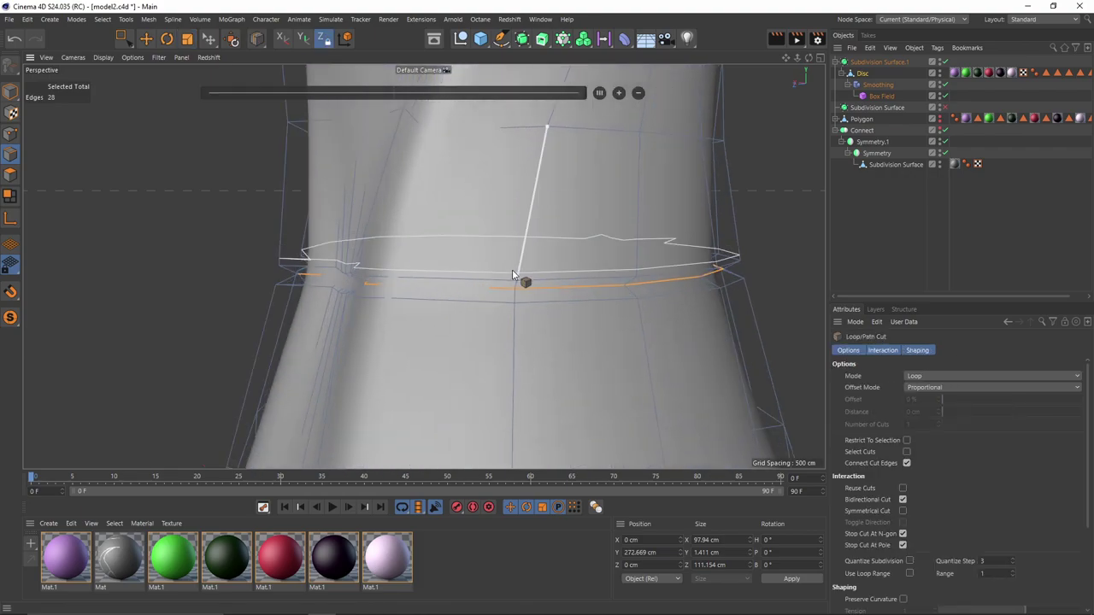
left_click(517, 315)
- Scale the seam's middle edge loop further inward to about 88 cm wide and 100 cm deep, deepening the groove
key("t")
left_click_drag(693, 351, 638, 350)
left_click(889, 235)
scroll(622, 249, "down", 4)
left_click_drag(622, 249, 509, 305, "alt")
scroll(590, 299, "up", 4)
key("ctrl+z")
- Examine the neck groove up close from several angles, with subdivision switched off and on
key("q")
scroll(578, 306, "up", 5)
scroll(504, 290, "up", 4)
key("k")
key("l")
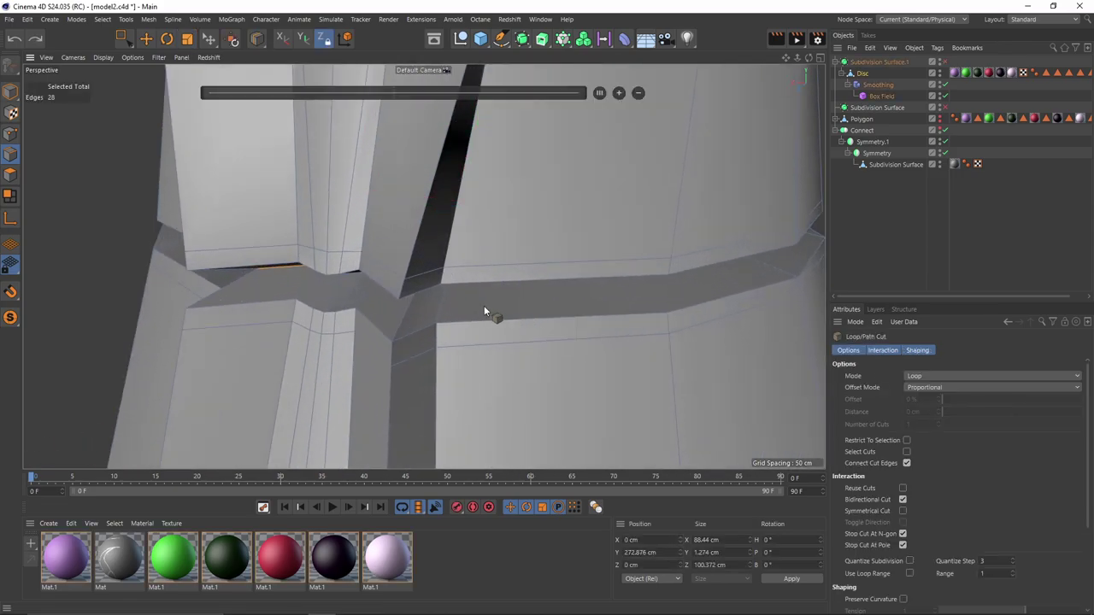
left_click_drag(647, 314, 605, 217, "alt")
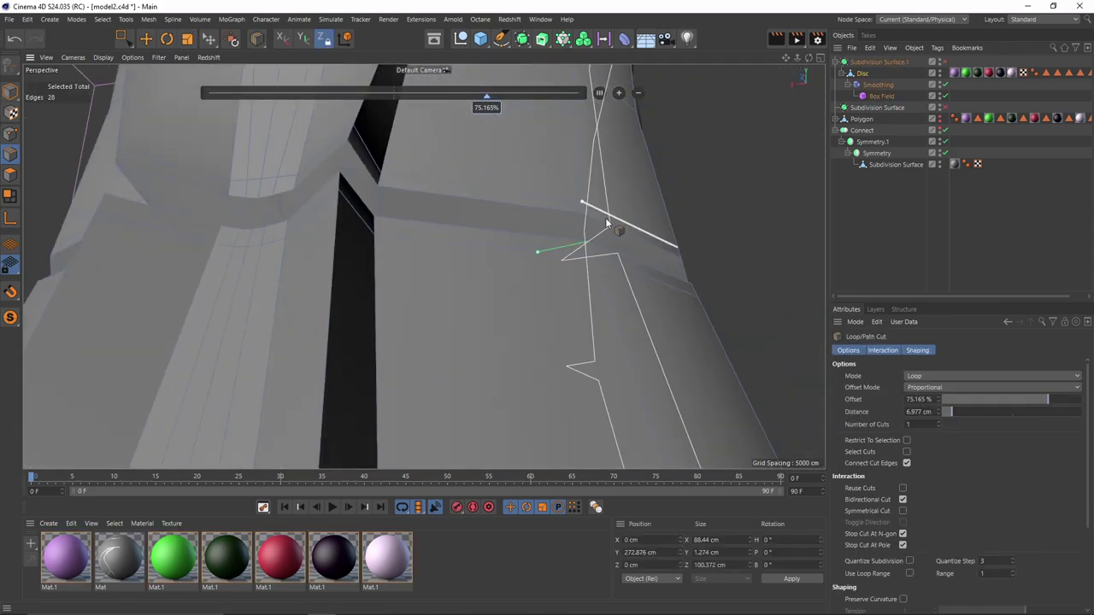
scroll(564, 299, "down", 5)
key("q")
scroll(471, 361, "down", 6)
left_click_drag(413, 306, 513, 111, "alt")
scroll(436, 312, "up", 4)
scroll(528, 128, "up", 3)
scroll(528, 128, "down", 4)
- Turn subdivision off and select all points of the Disc mesh's neck seam in the front view
left_click(945, 85)
scroll(525, 150, "up", 5)
left_click(863, 73)
key("q")
key("F4")
left_click(10, 134)
left_click_drag(254, 291, 682, 352)
middle_click(658, 343)
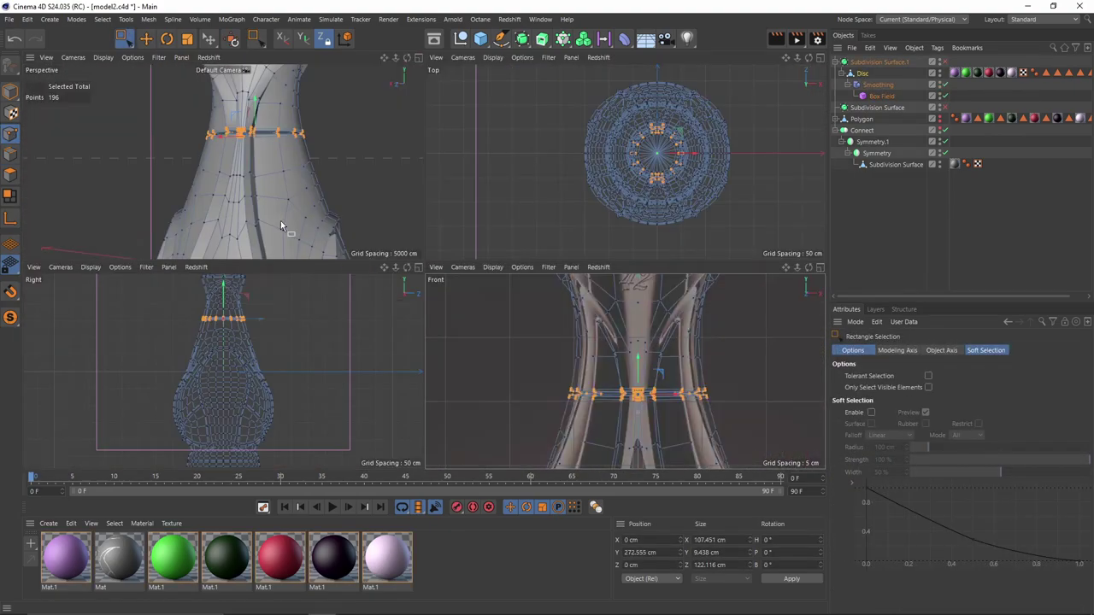
- Compress the selected seam points vertically to a height of about 3.4 cm and check the smoothed groove
middle_click(284, 225)
scroll(462, 197, "up", 3)
key("t")
left_click_drag(501, 150, 529, 197)
key("q")
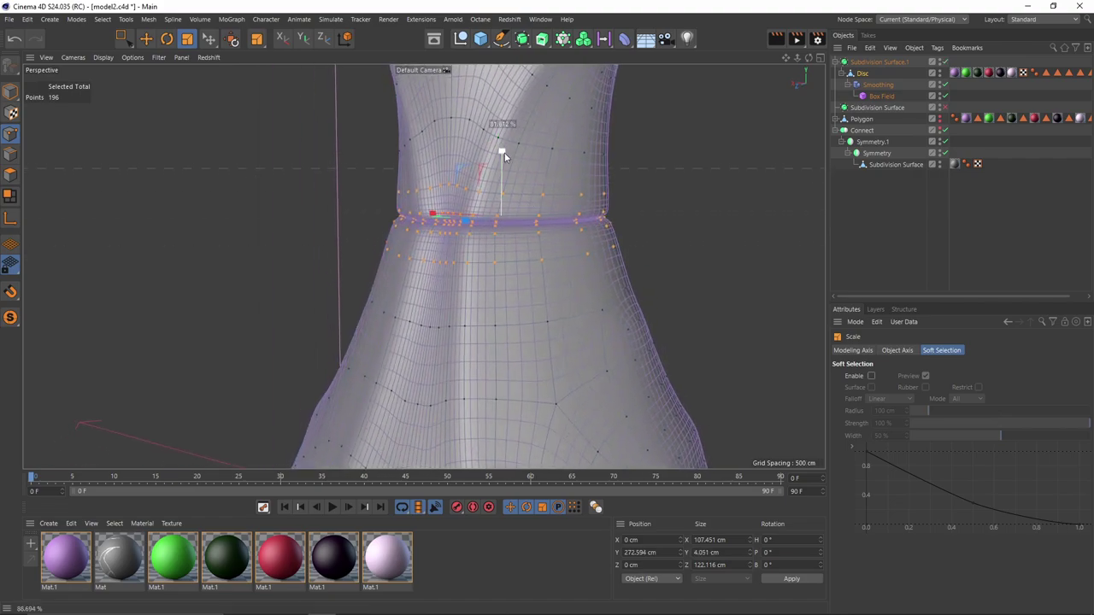
left_click(923, 226)
scroll(547, 222, "down", 5)
left_click_drag(524, 243, 368, 248, "alt")
key("ctrl+z")
key("ctrl+z")
- Examine the whole bottle mesh in model mode, from the body and base up to the closed neck
left_click_drag(577, 304, 647, 271, "alt")
scroll(579, 240, "down", 4)
scroll(646, 270, "up", 4)
left_click(841, 74)
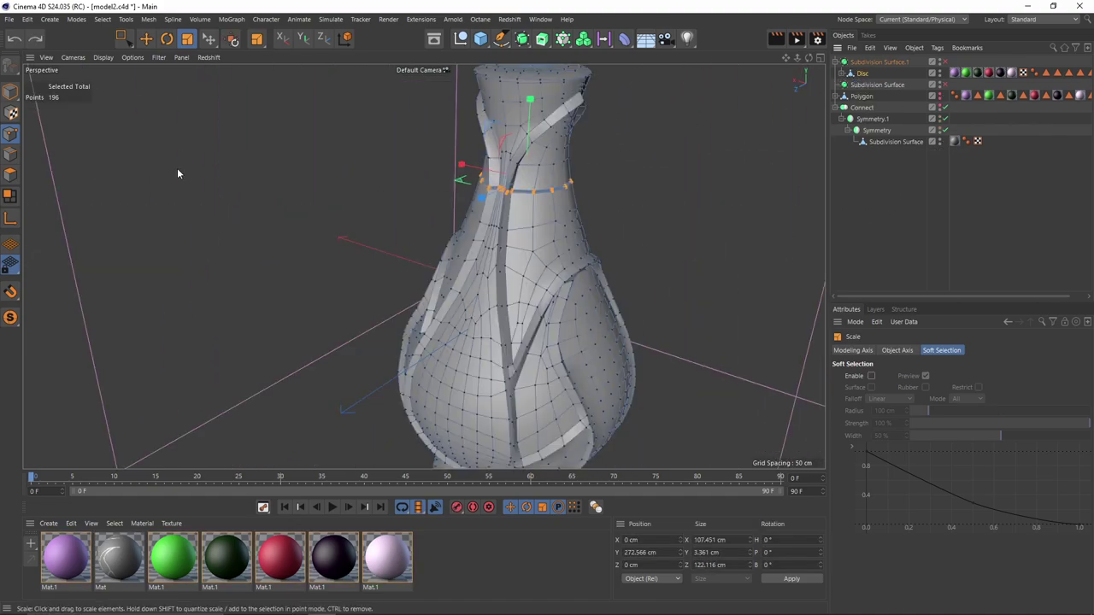
left_click(8, 92)
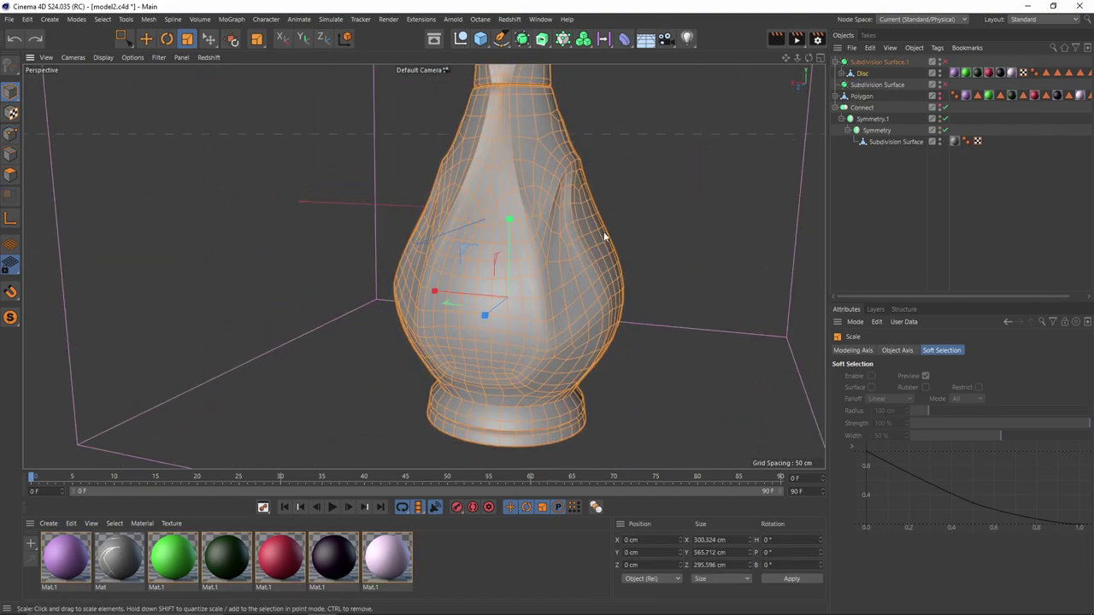
middle_click(587, 310)
middle_click(386, 171)
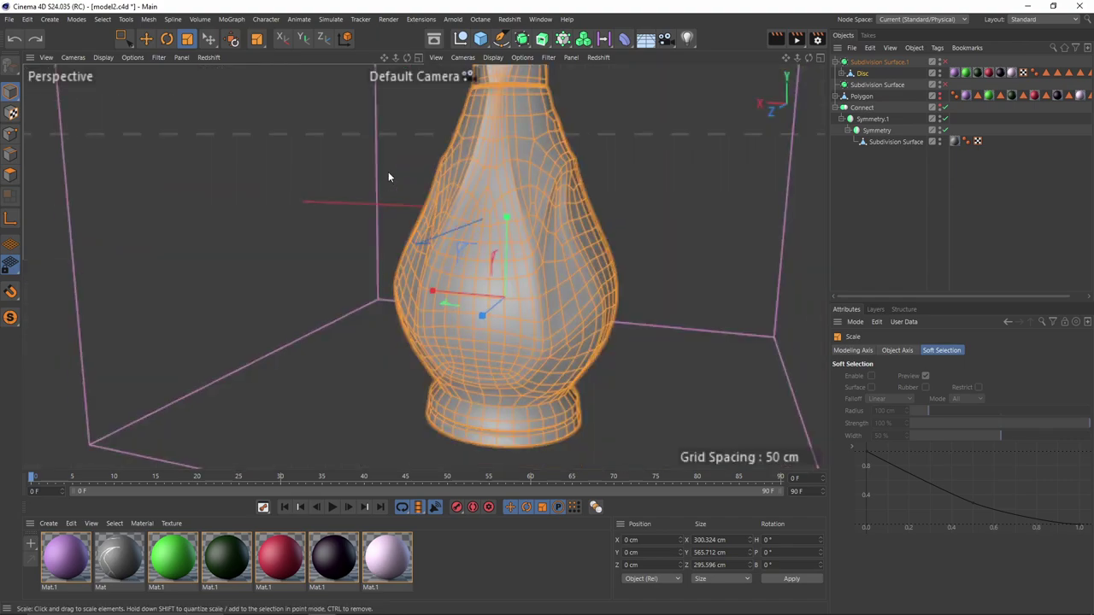
middle_click_drag(531, 243, 496, 317, "alt")
left_click_drag(495, 317, 541, 178, "alt")
middle_click_drag(495, 192, 487, 289, "alt")
right_click_drag(448, 202, 495, 198, "alt")
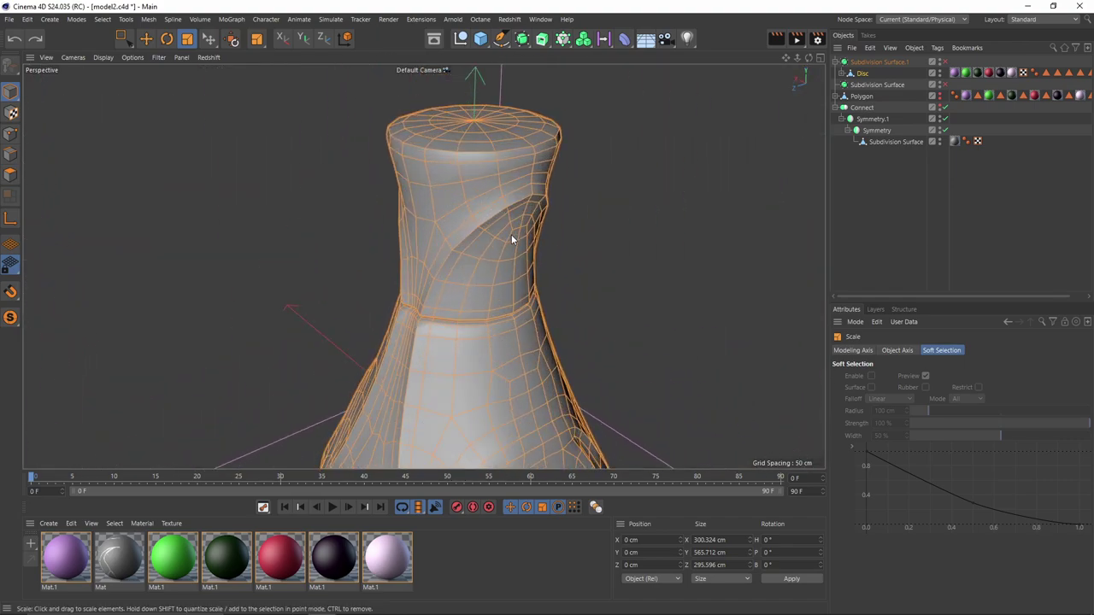
left_click_drag(511, 234, 495, 339, "alt")
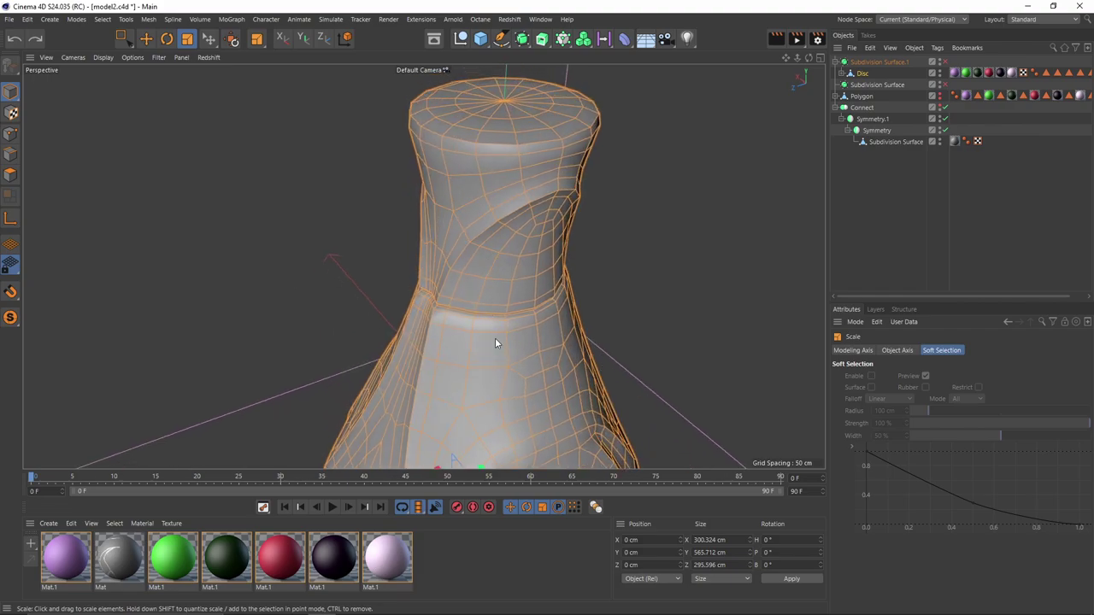
middle_click_drag(503, 421, 498, 347, "alt")
scroll(512, 336, "down", 3)
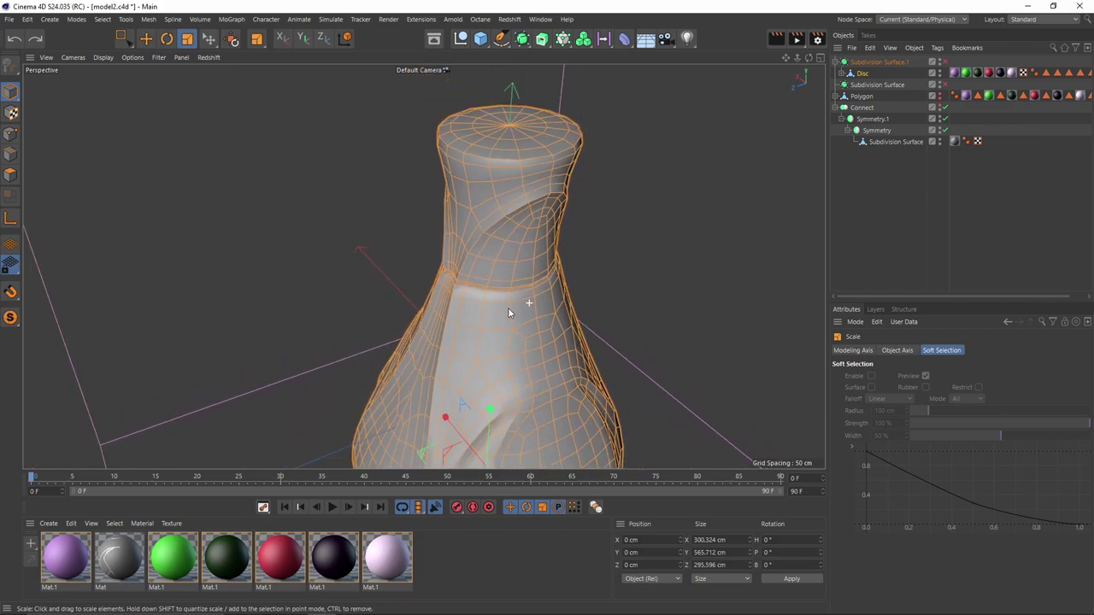
left_click(840, 75)
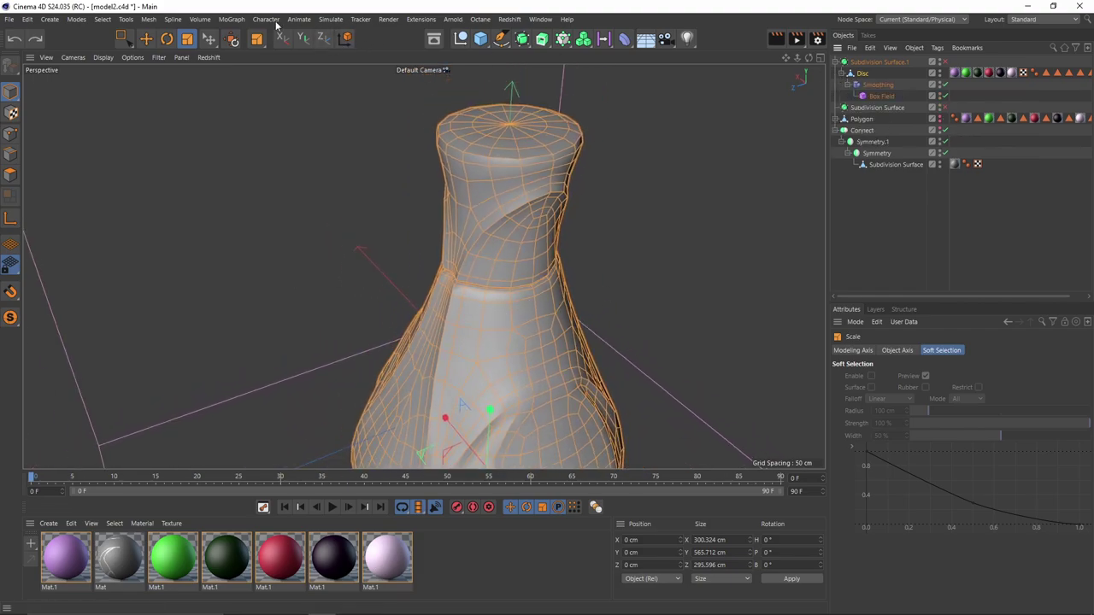
left_click(523, 39)
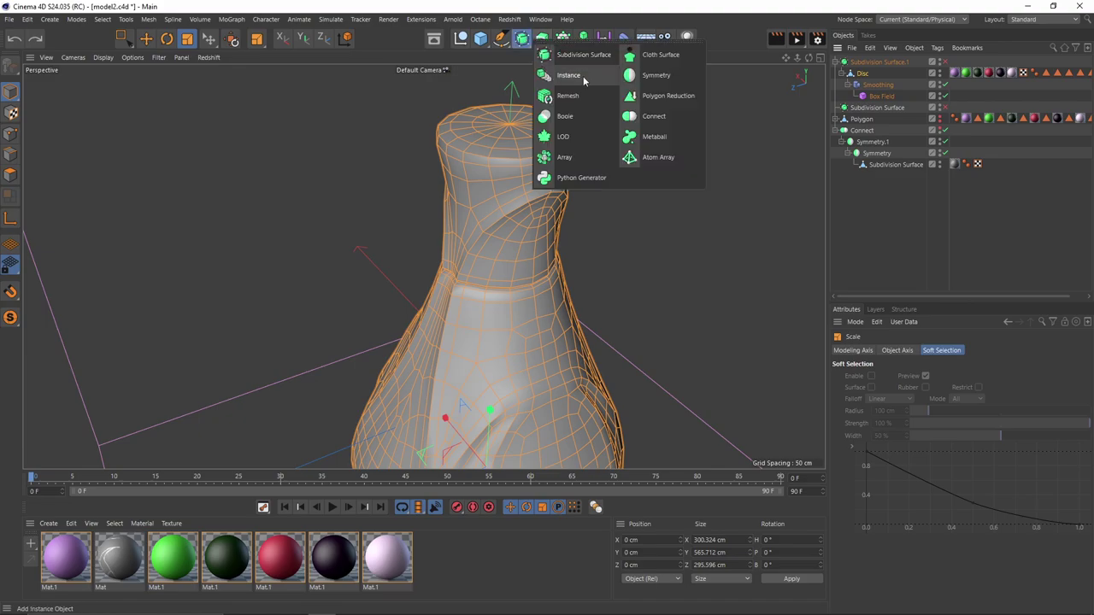
left_click(666, 55, "shift")
key("ctrl+z")
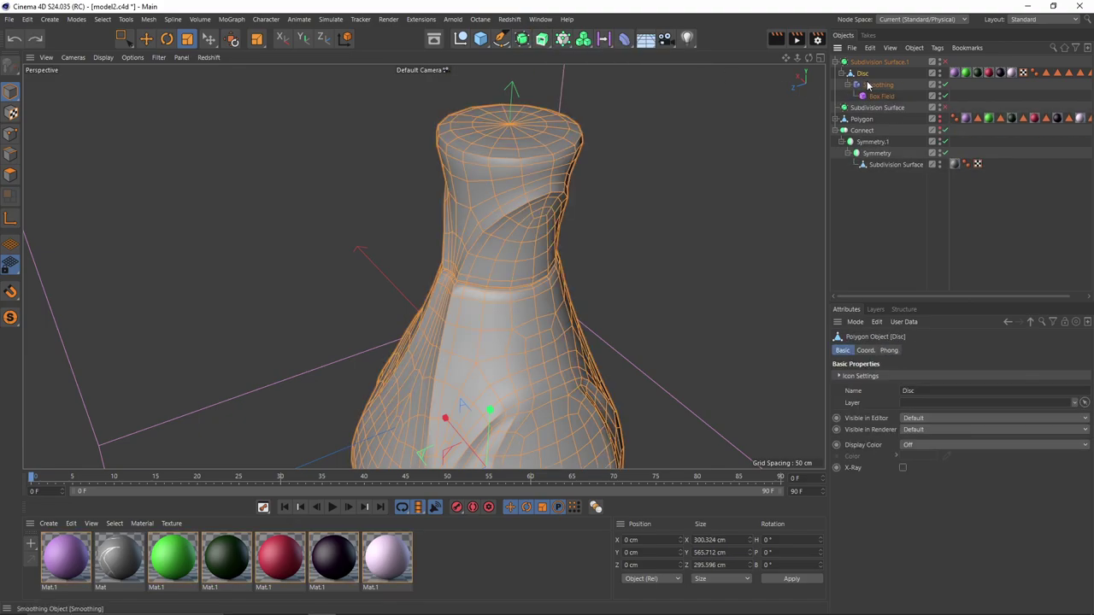
- Add a Cloth Surface as parent of the Disc mesh, with 0 subdivisions and a thickness of -5 cm
left_click(523, 40)
left_click_drag(683, 75, 663, 55)
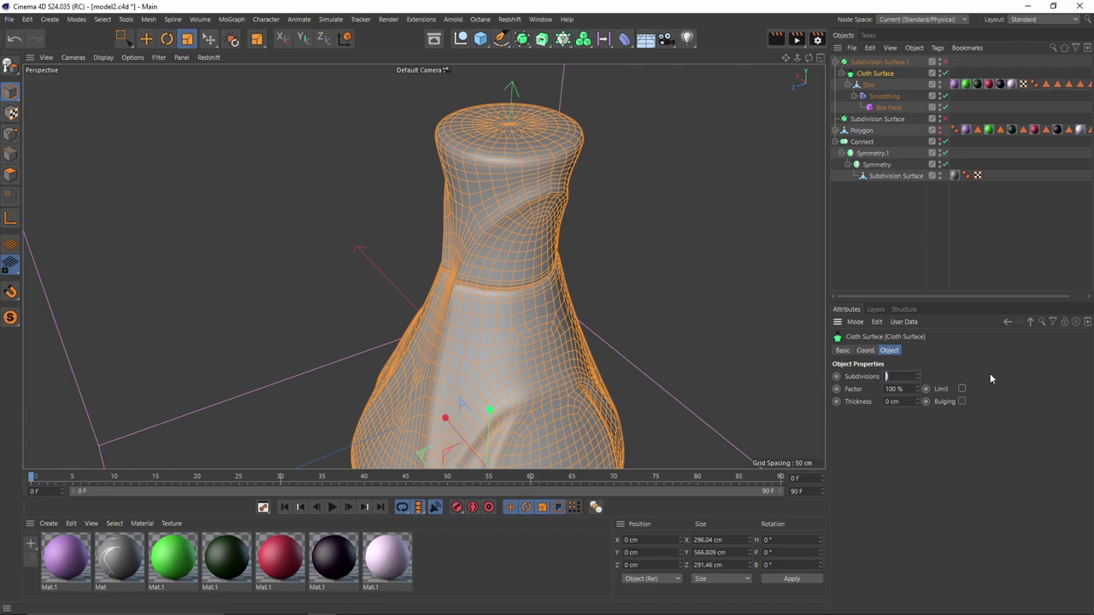
type("0")
key("Return")
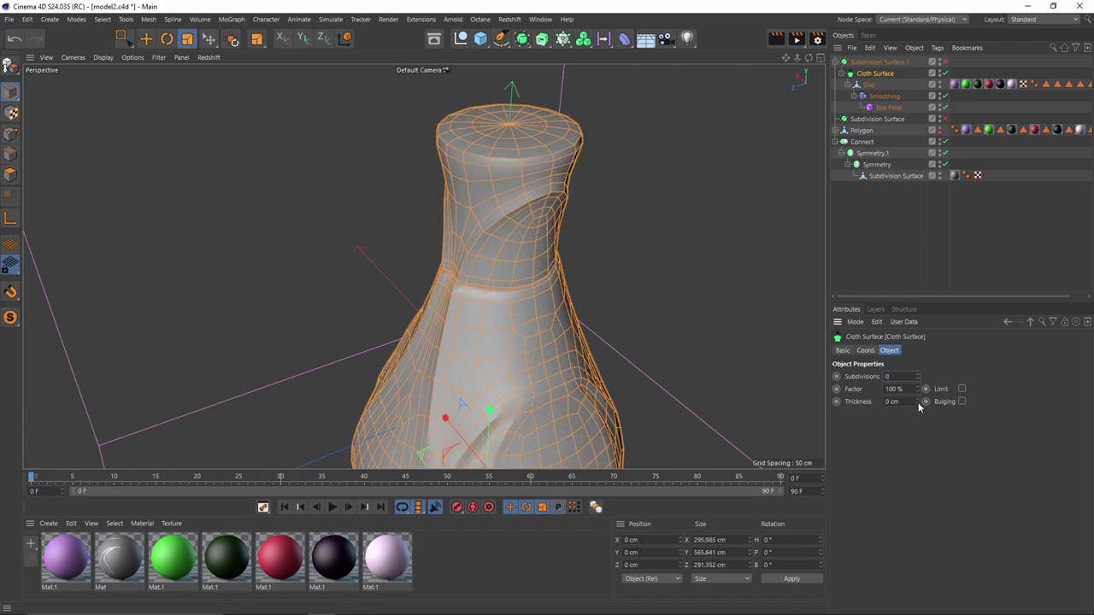
left_click_drag(917, 400, 917, 405)
scroll(571, 195, "up", 3)
left_click_drag(571, 194, 557, 220, "alt")
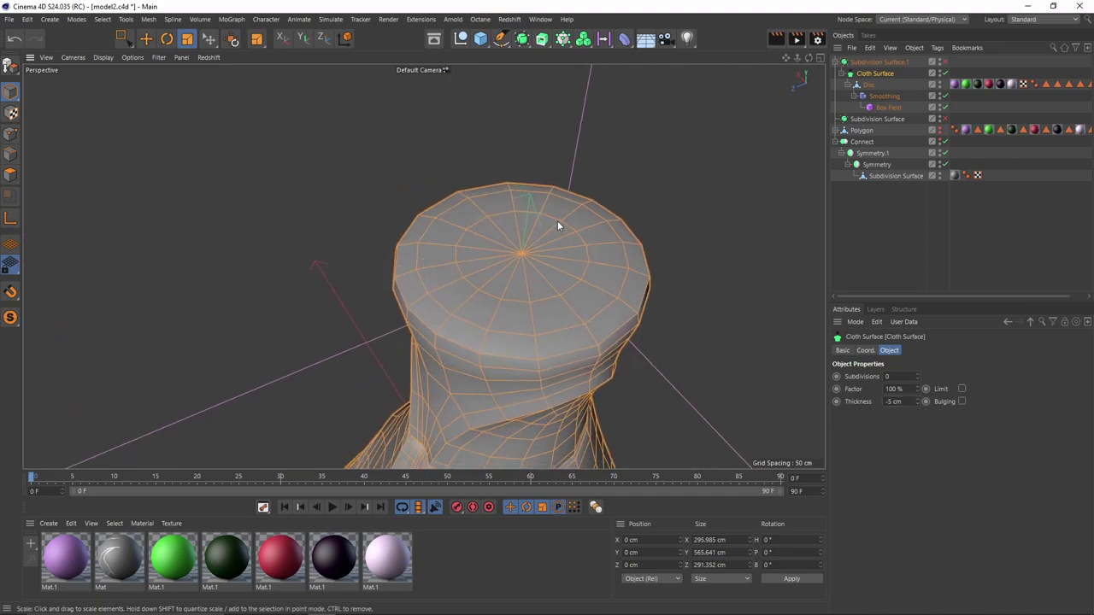
- Hide the selected polygons of the neck's cap on the Disc mesh
left_click(866, 85)
left_click(10, 175)
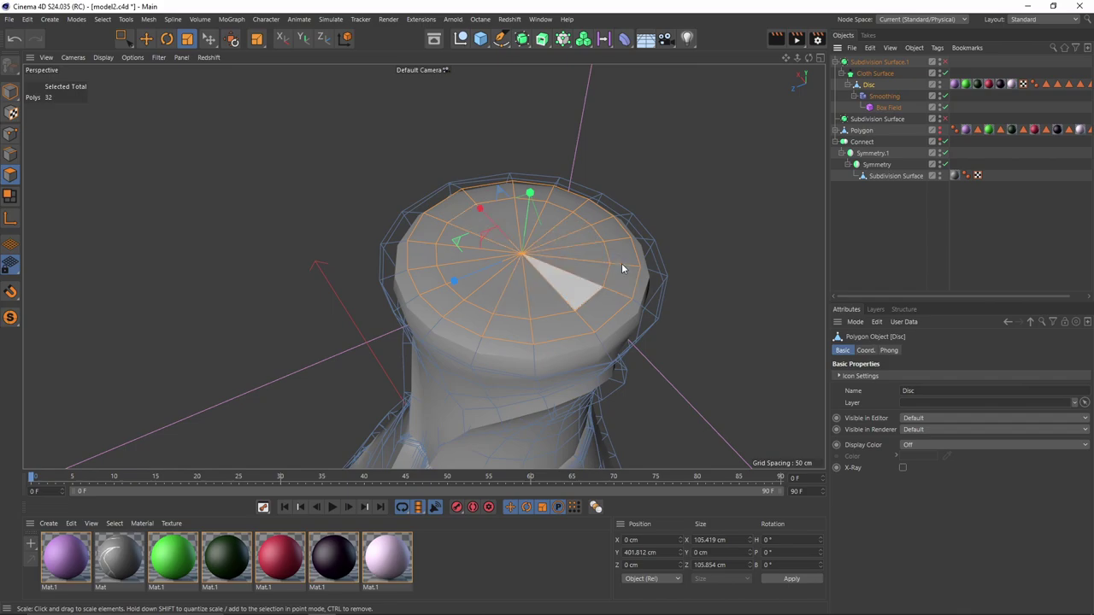
left_click(103, 18)
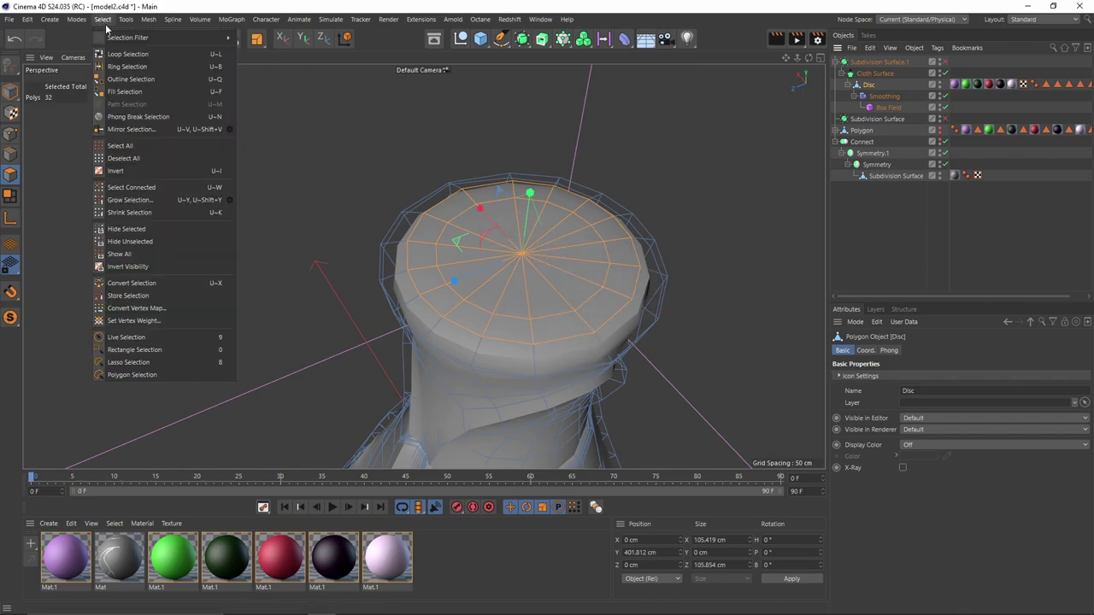
left_click(157, 229)
- Examine the wall thickness and the interior of the bottle through the open neck
scroll(483, 283, "up", 3)
mouse_move(479, 294)
left_mouse_down("alt")
mouse_move(490, 289)
mouse_move(469, 285)
left_mouse_up("alt")
middle_click_drag(469, 286, 428, 259, "alt")
left_click_drag(427, 259, 543, 279, "alt")
scroll(551, 243, "up", 2)
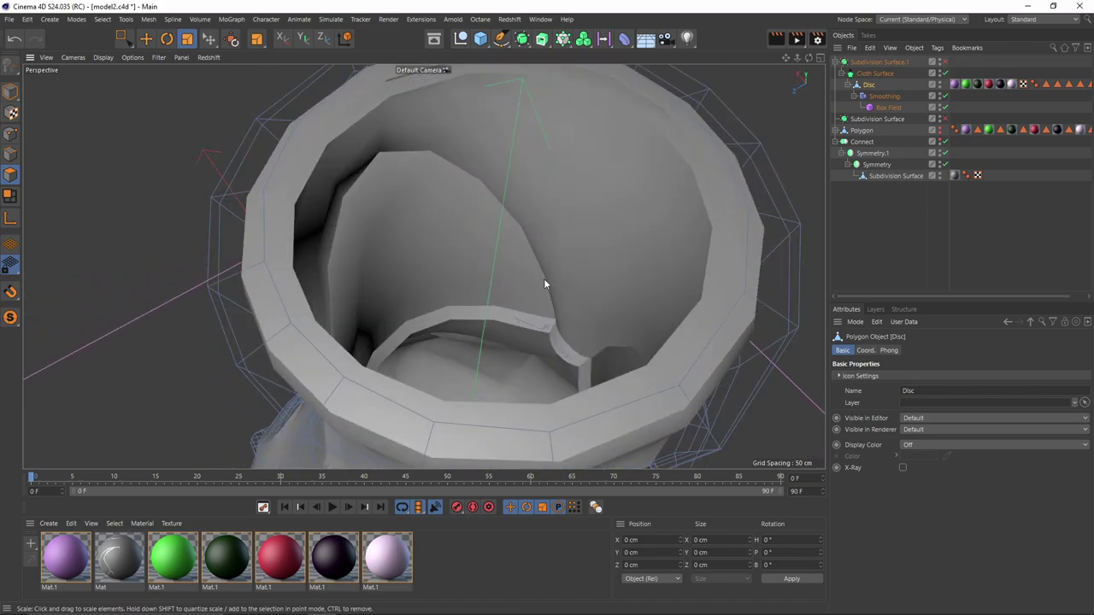
left_click_drag(605, 344, 590, 315, "alt")
right_click_drag(588, 314, 567, 267, "alt")
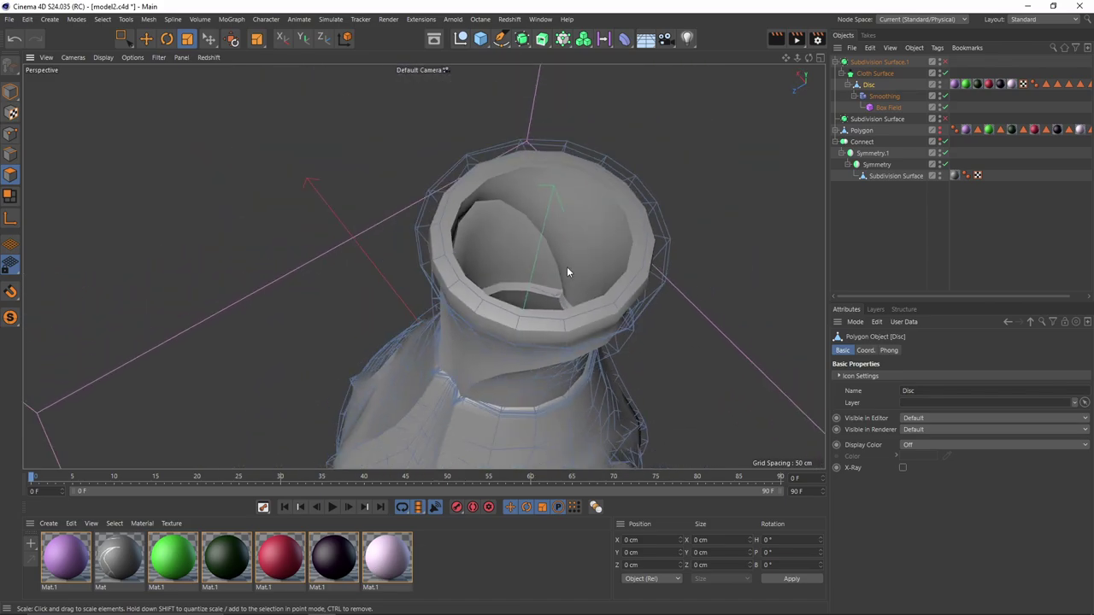
middle_click_drag(567, 271, 542, 295, "alt")
- Invert the visibility to isolate the cap polygons and unhide all polygons of the mesh
left_click(121, 20)
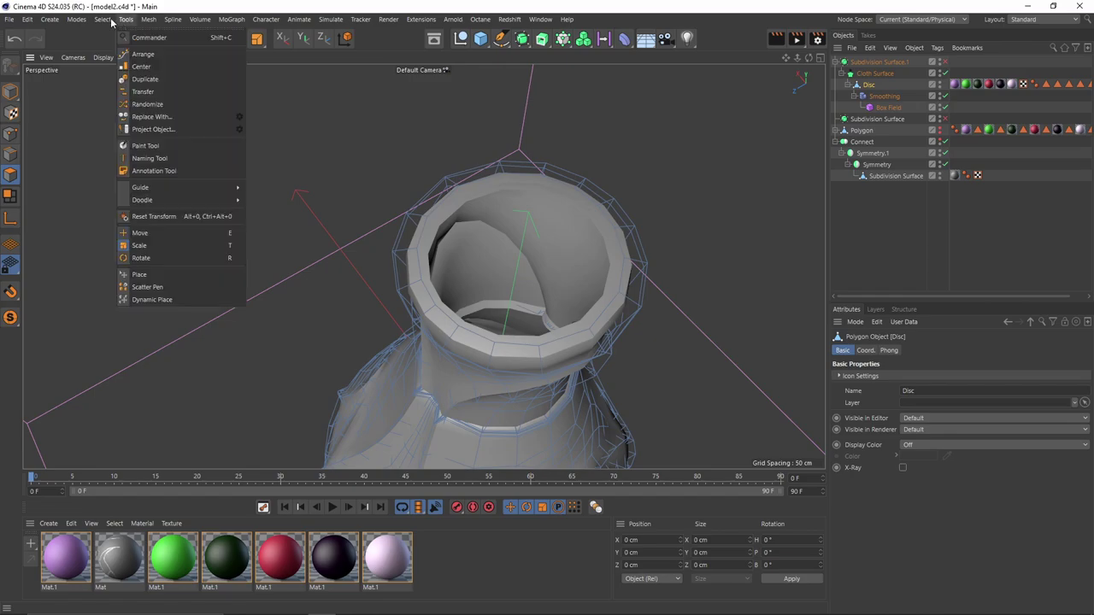
mouse_move(103, 22)
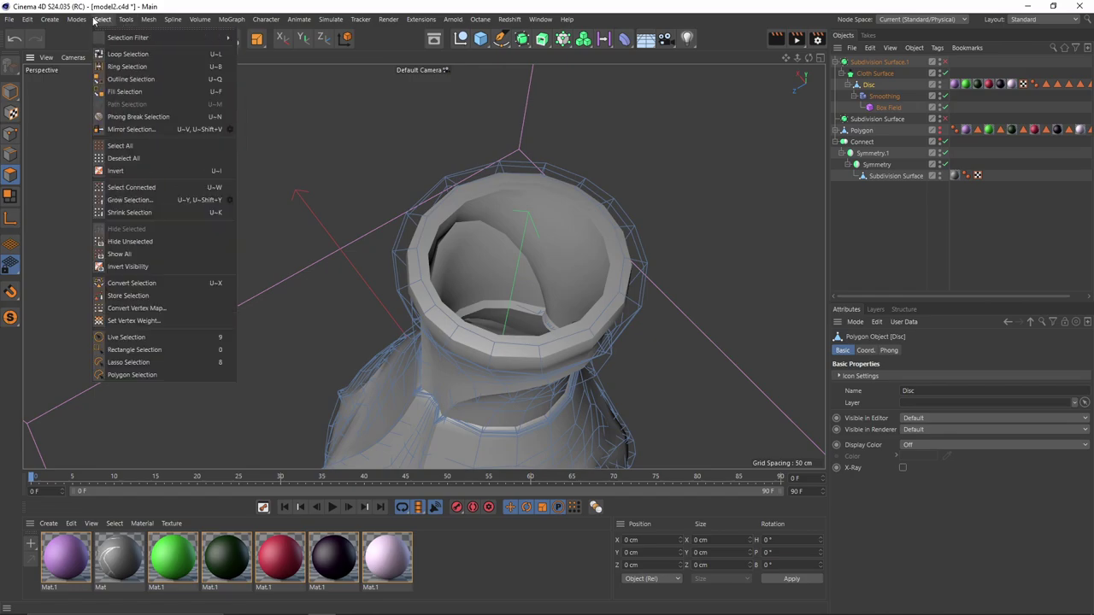
left_click(133, 266)
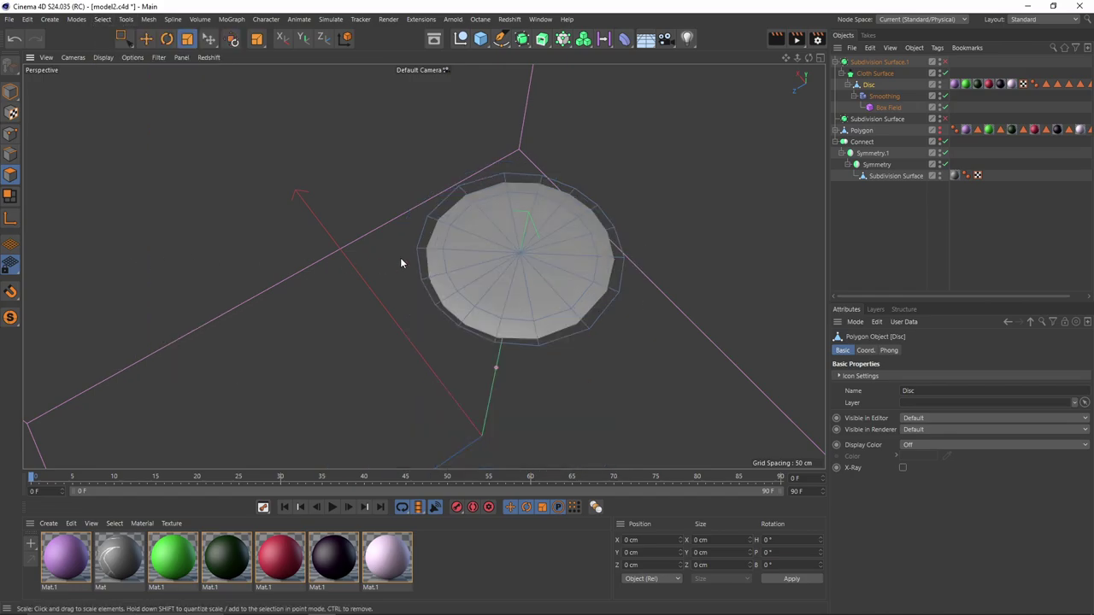
left_click(9, 176)
left_click(102, 19)
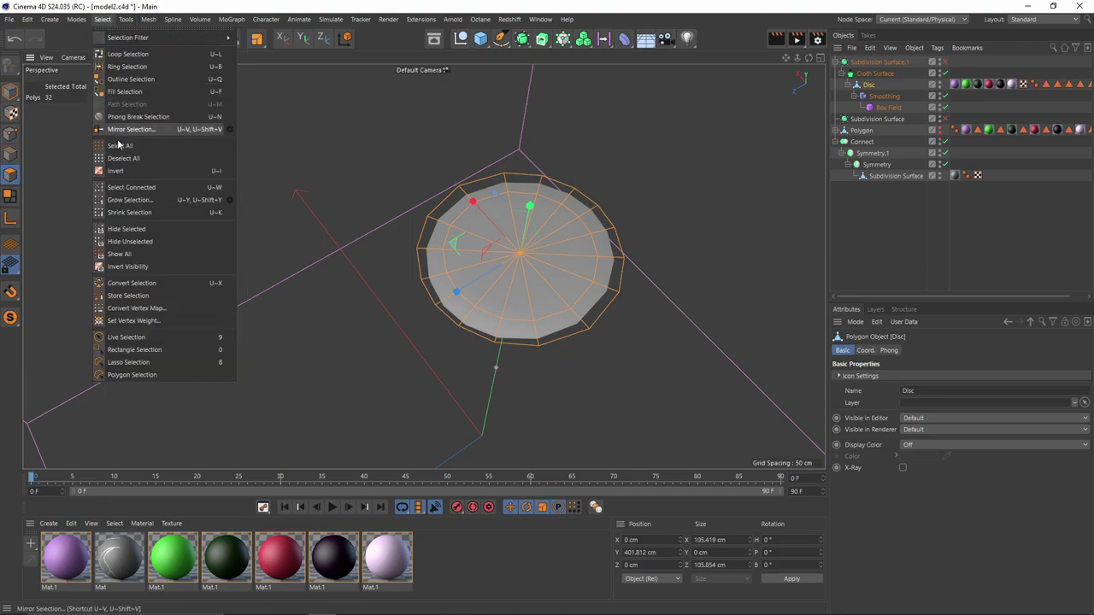
left_click(128, 254)
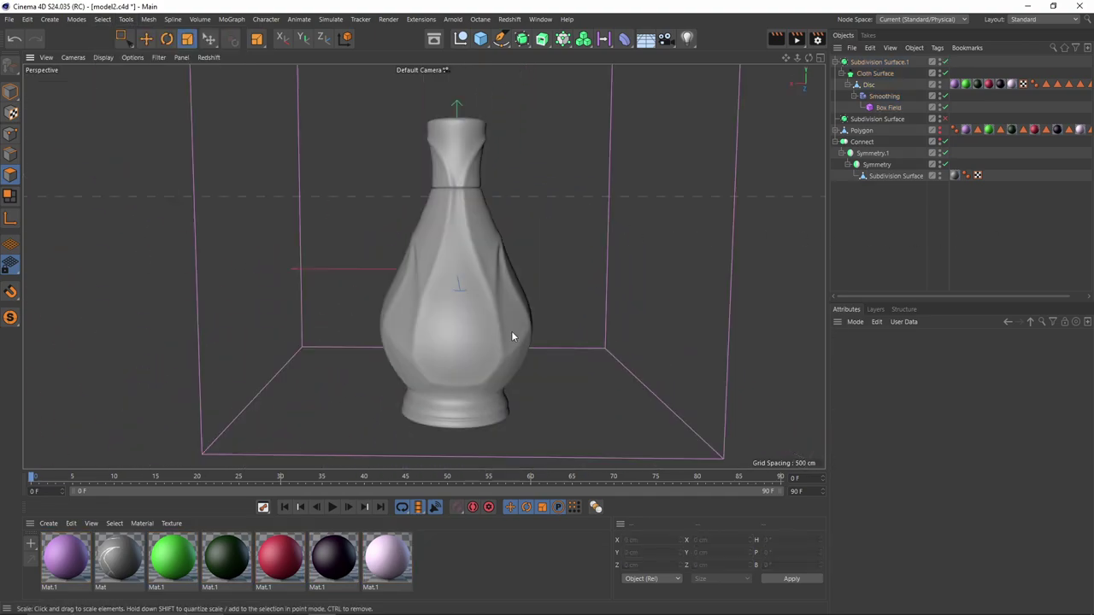
- Look over the complete smoothed bottle from the front at a wider distance
right_click_drag(511, 332, 488, 343, "alt")
left_click_drag(489, 342, 487, 335, "alt")
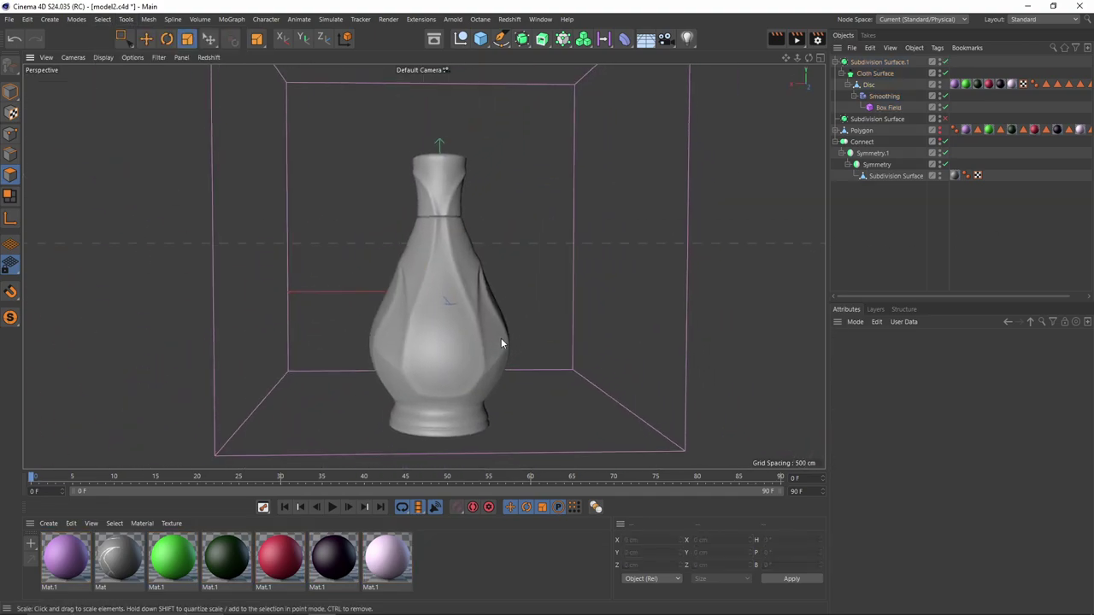
mouse_move(501, 338)
left_mouse_down("alt")
mouse_move(486, 317)
mouse_move(492, 330)
left_mouse_up("alt")
right_click_drag(492, 330, 489, 339, "alt")
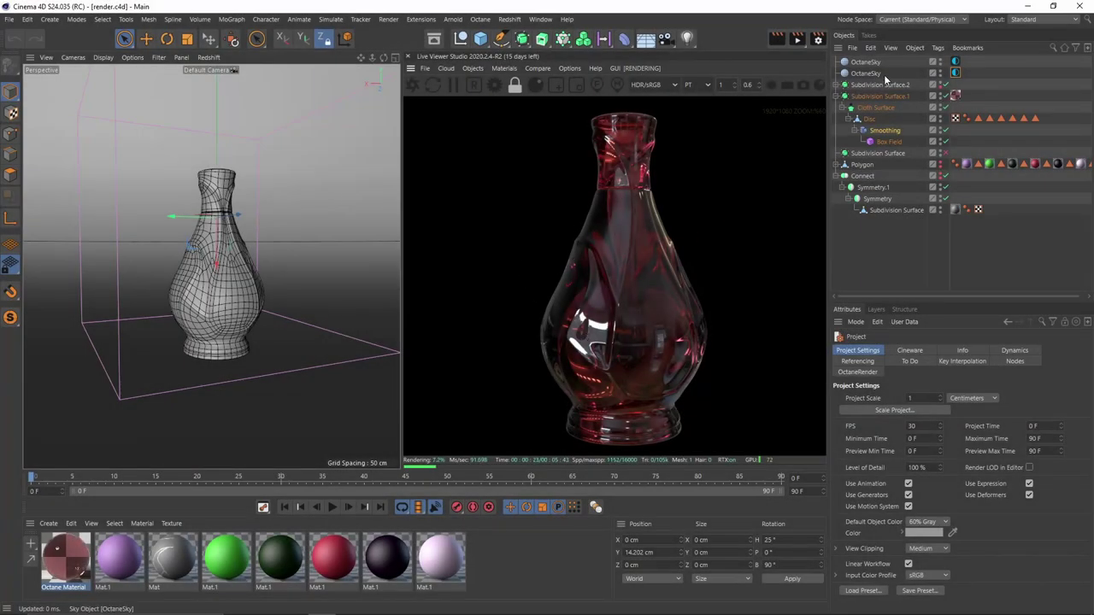
- Inspect the first OctaneSky's environment texture settings and compare the glass render with the reference photo
left_click(955, 62)
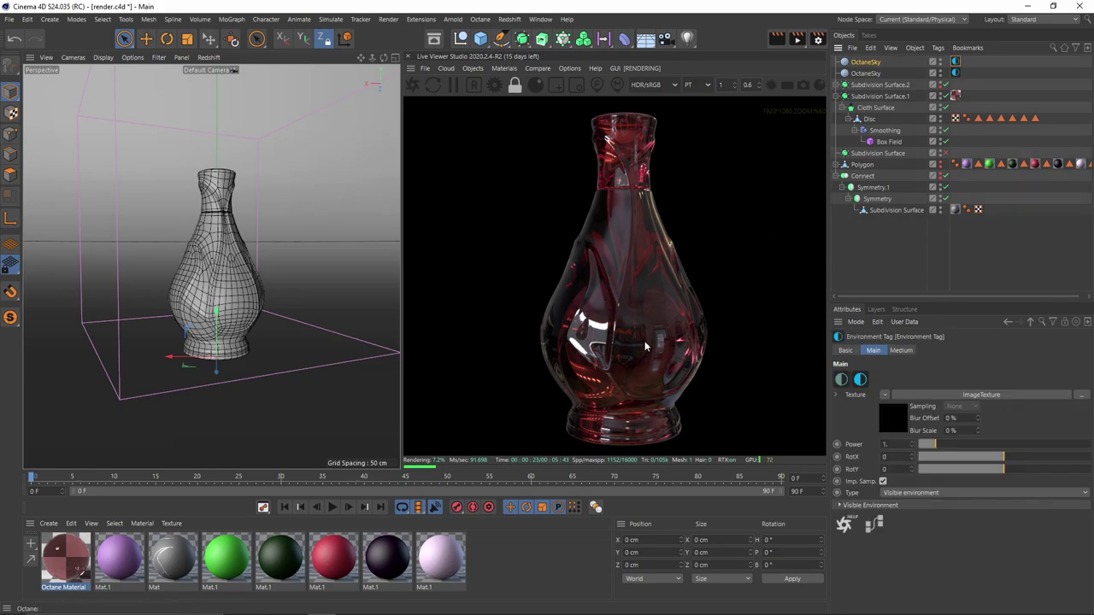
key("alt+Tab")
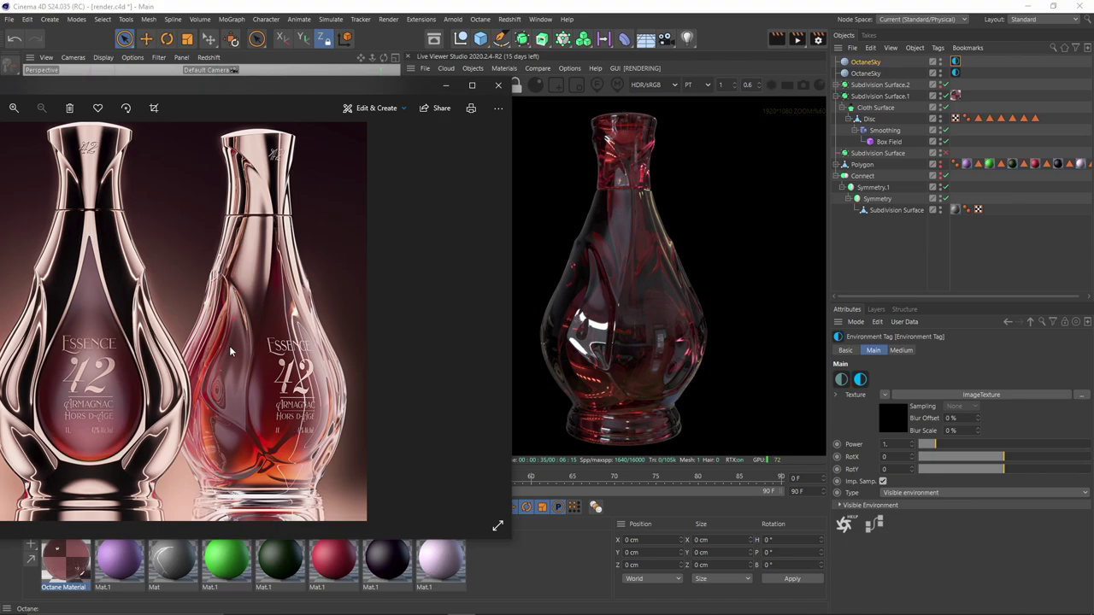
- Test the Smoothing deformer's strength at 45 % in the live render and lower it to a small value
left_click(893, 132)
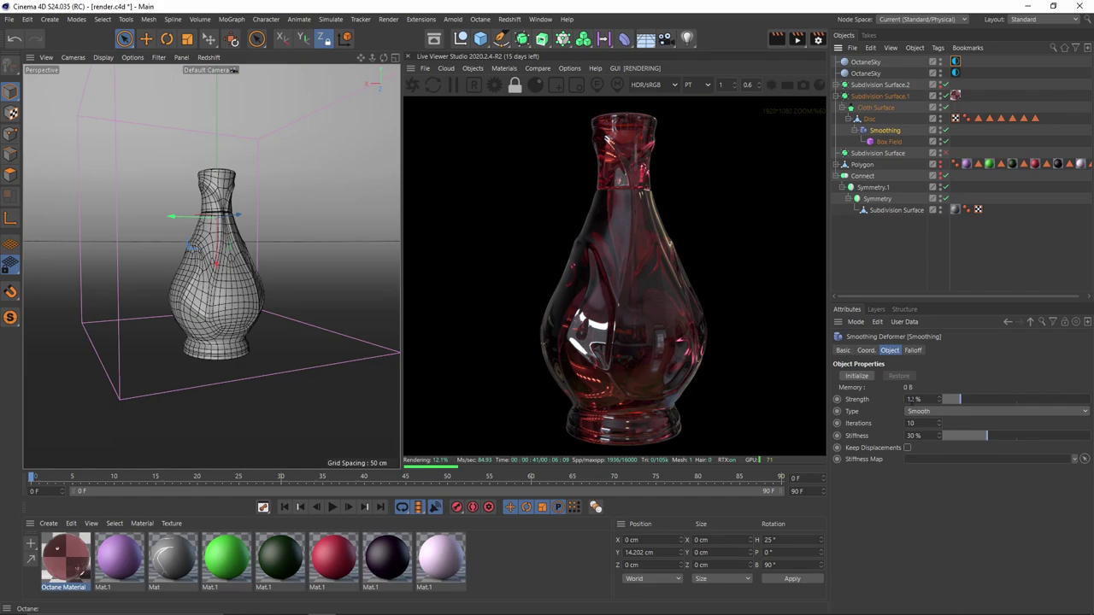
left_click(1009, 399)
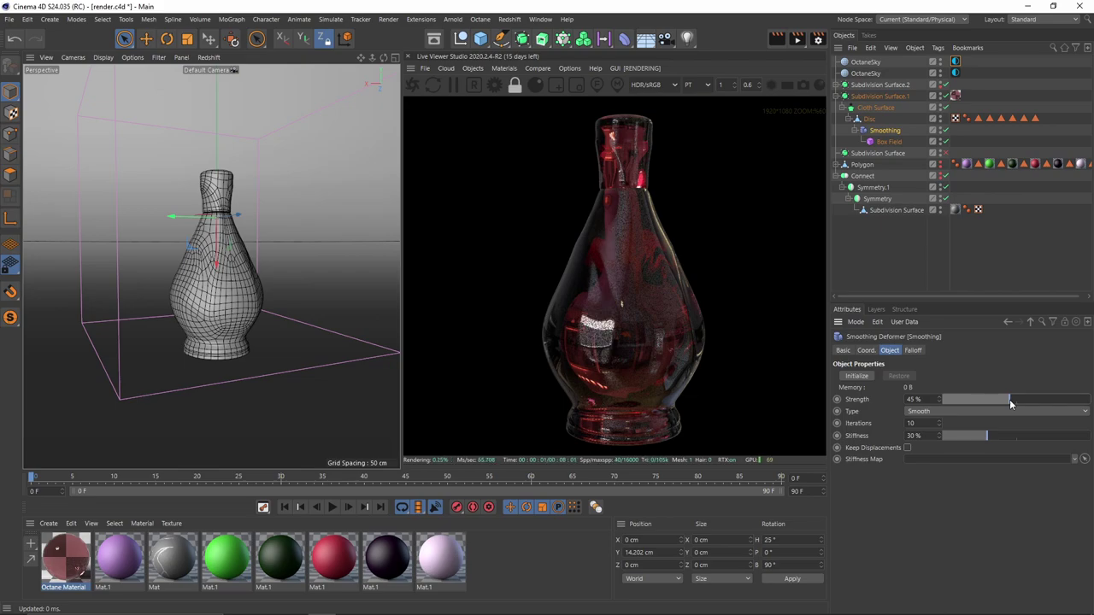
left_click(952, 398)
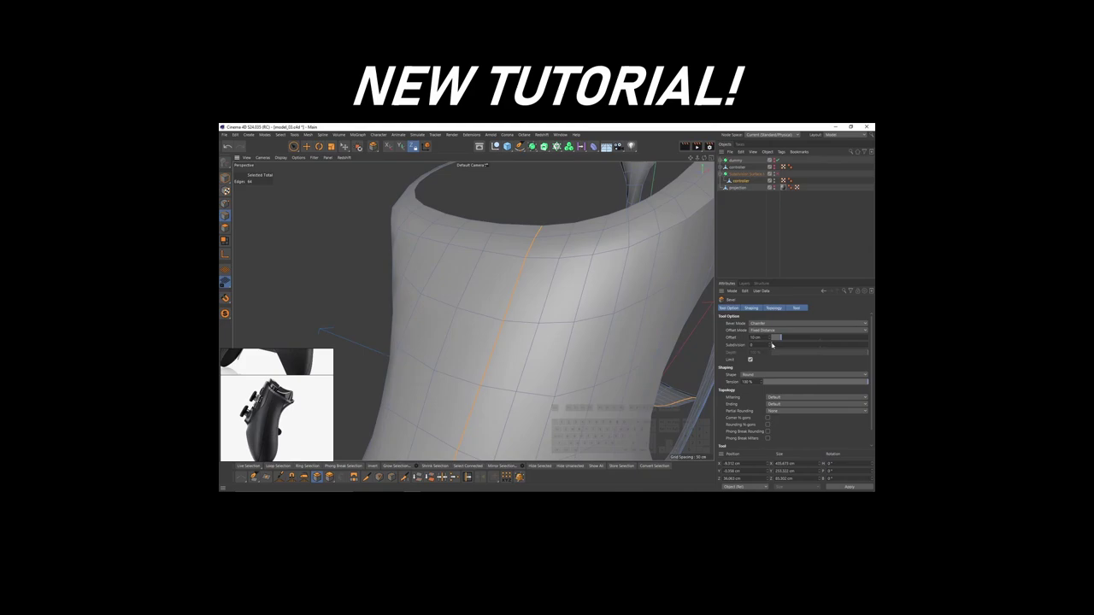
left_click_drag(772, 345, 779, 346)
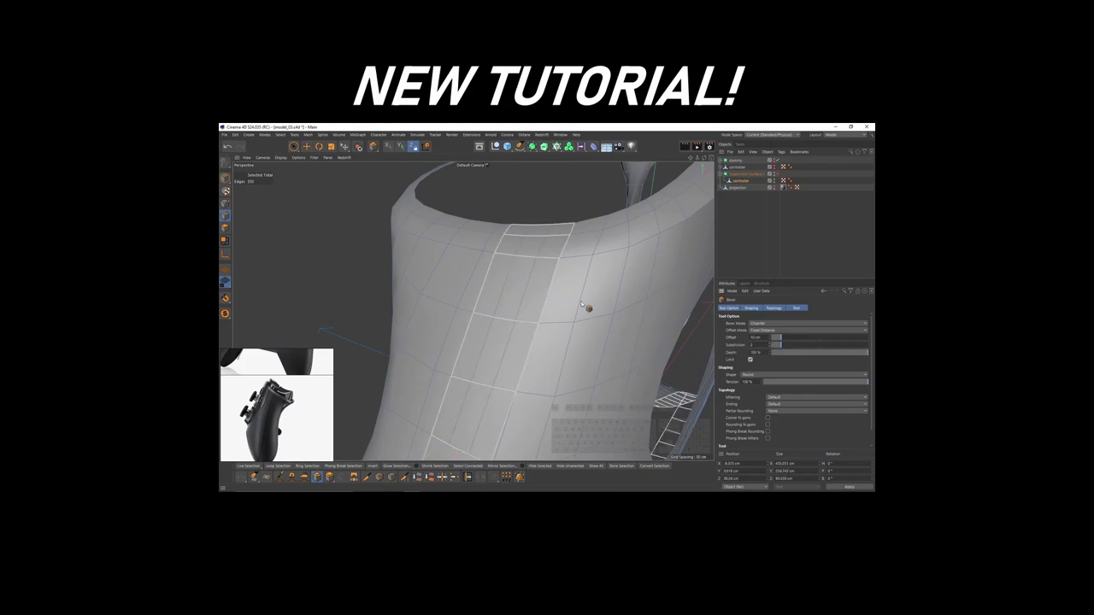